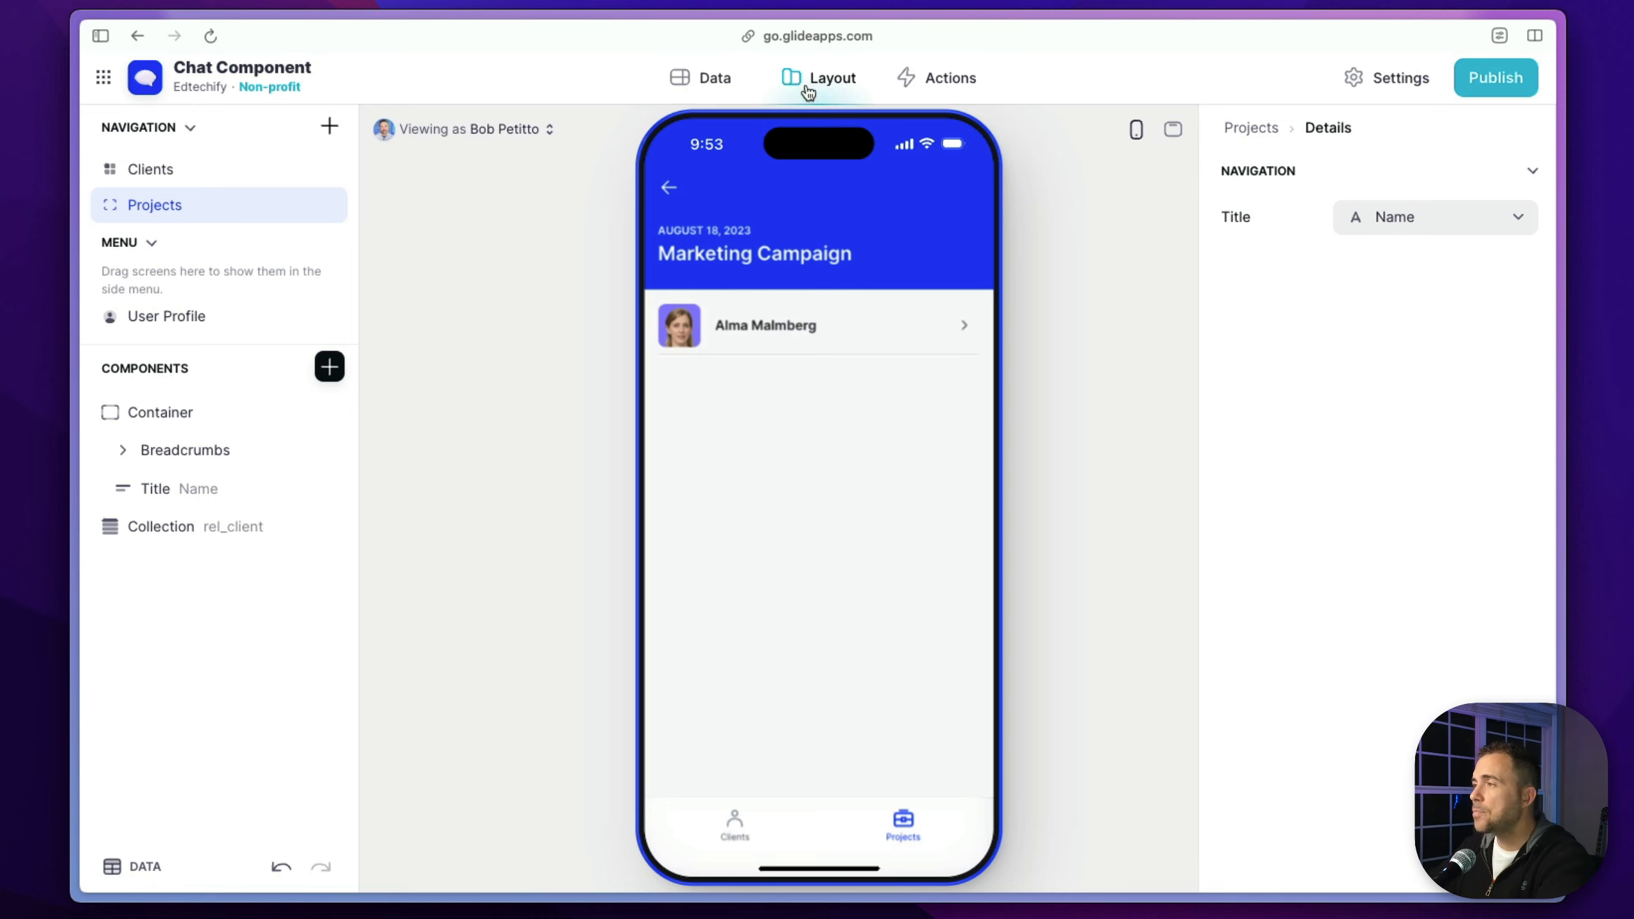
Review the Users, Clients and Projects tables and the components available for the Projects detail screen
left_click(682, 90)
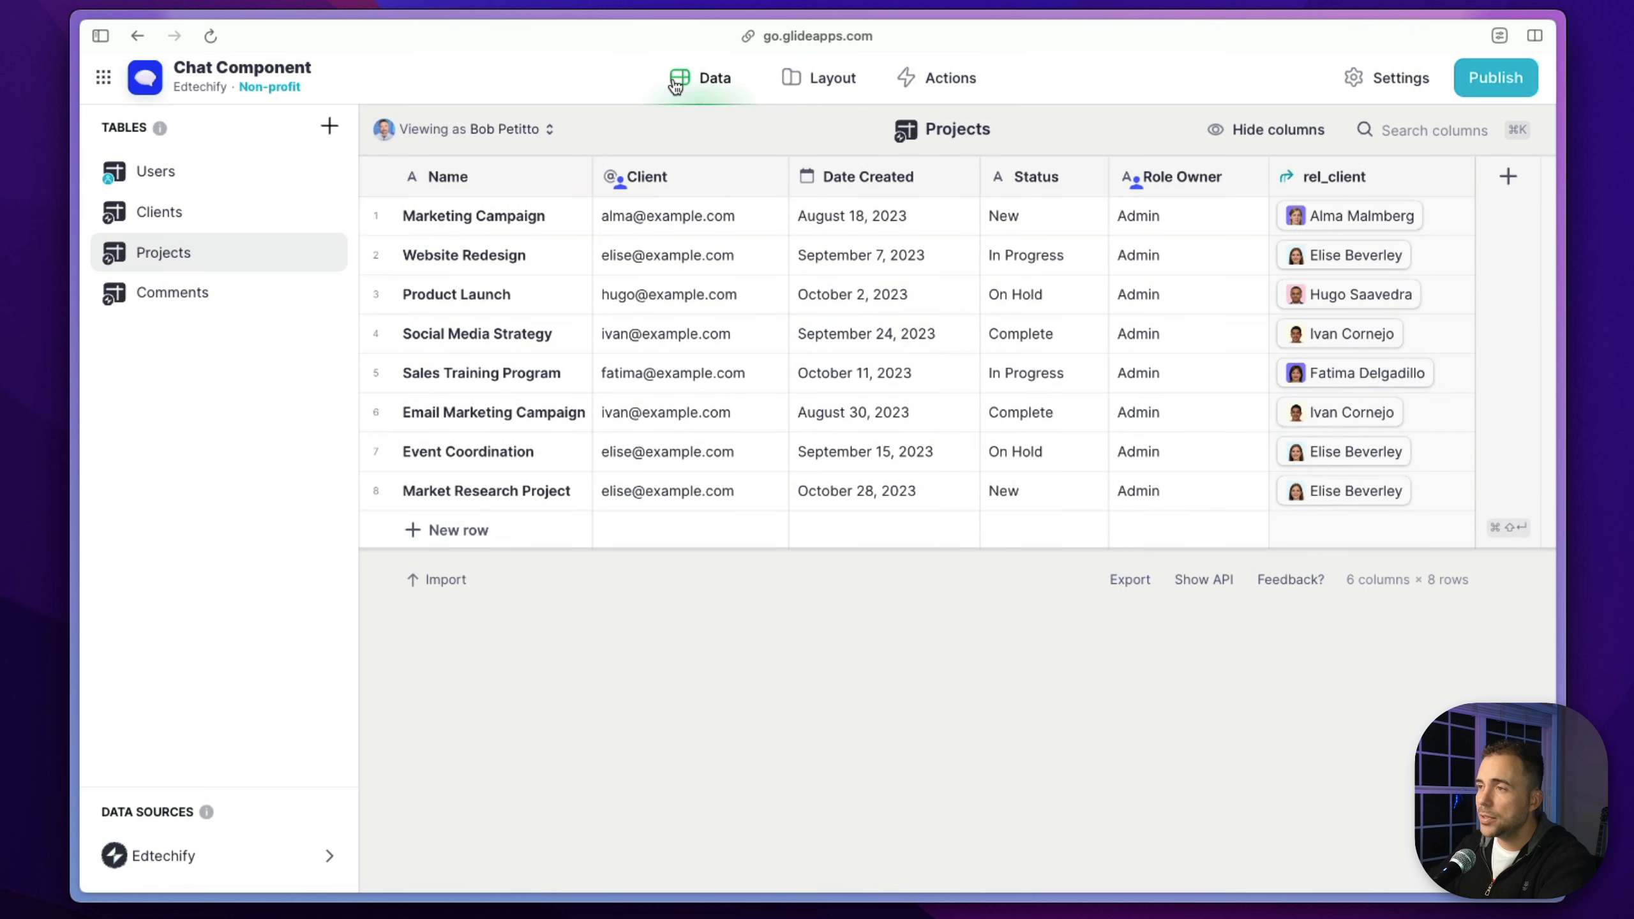
left_click(220, 200)
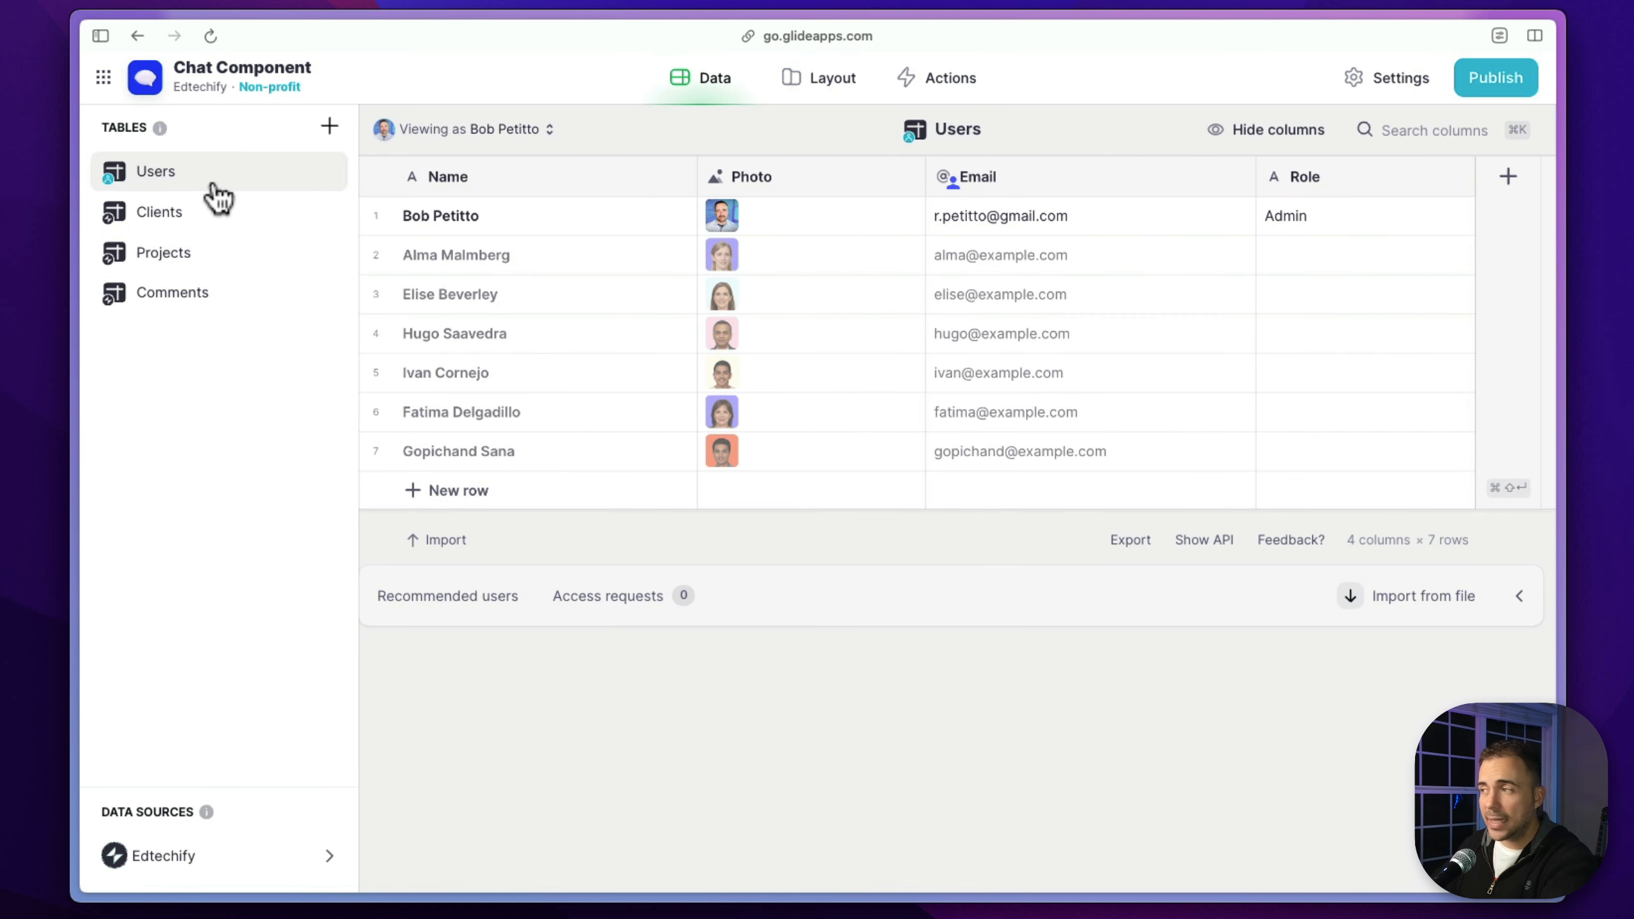
left_click(191, 223)
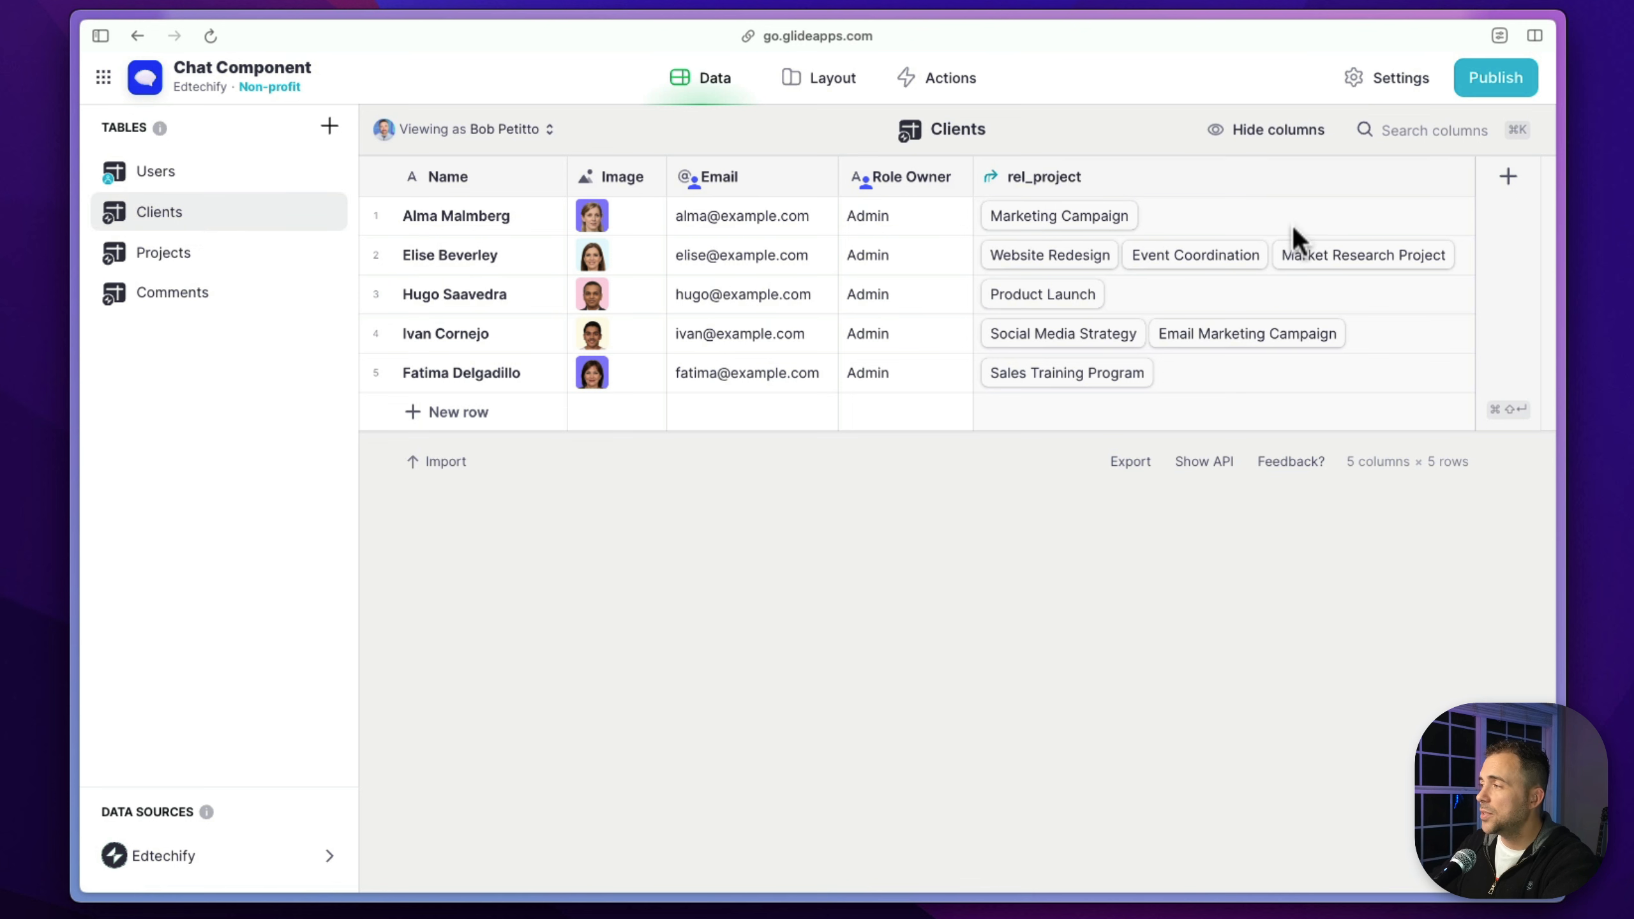
left_click_drag(1291, 225, 1288, 378)
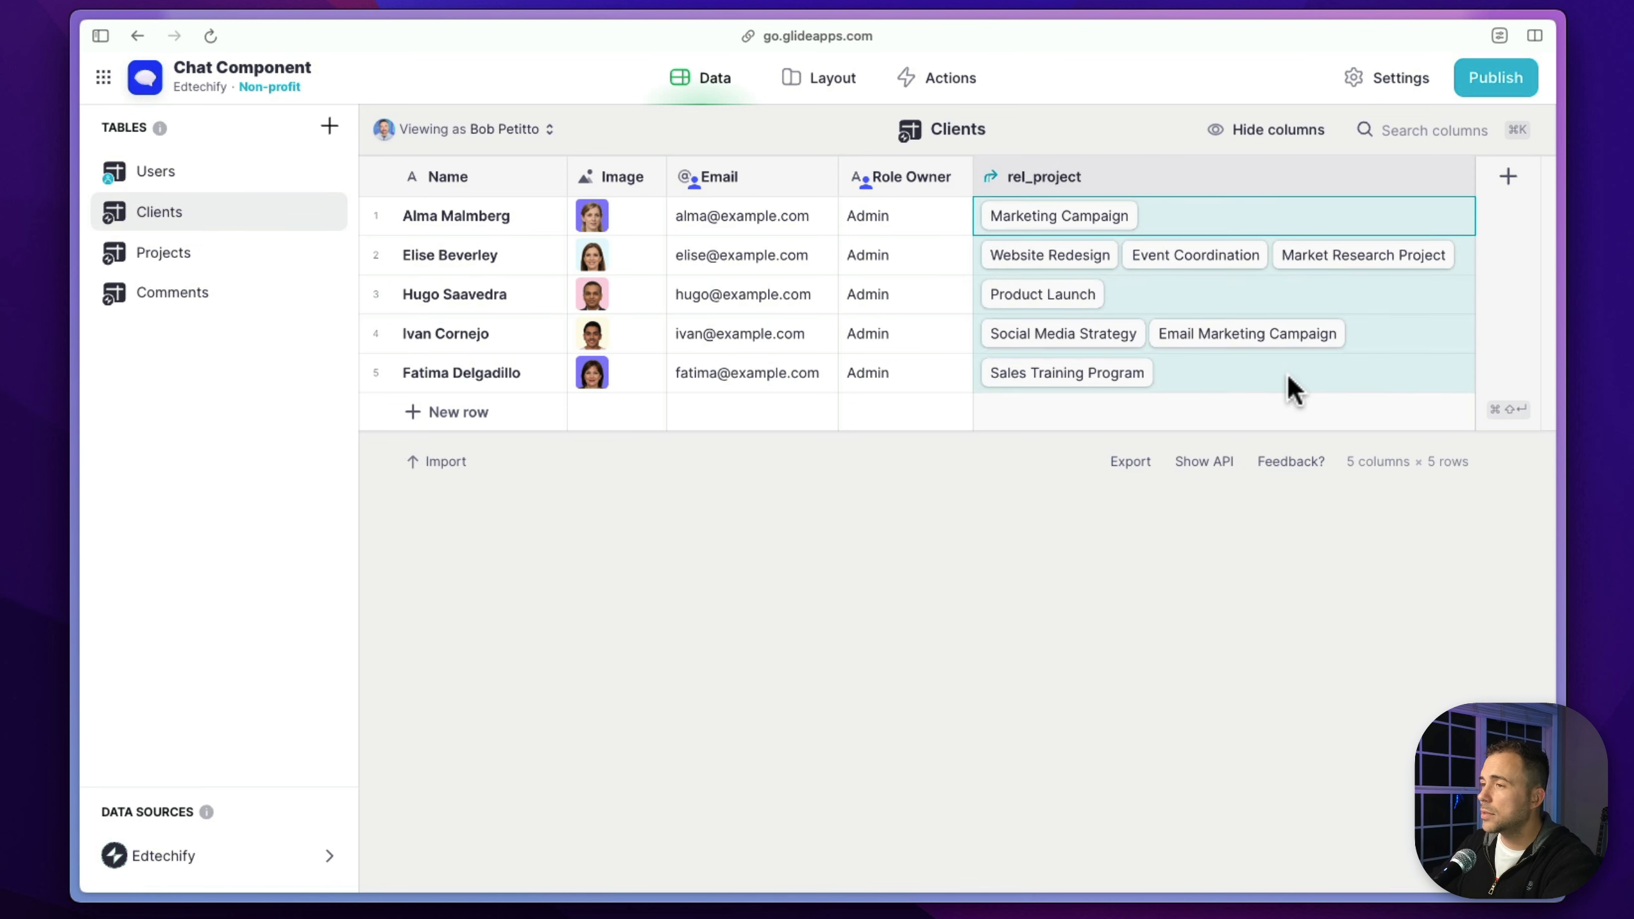
left_click(233, 257)
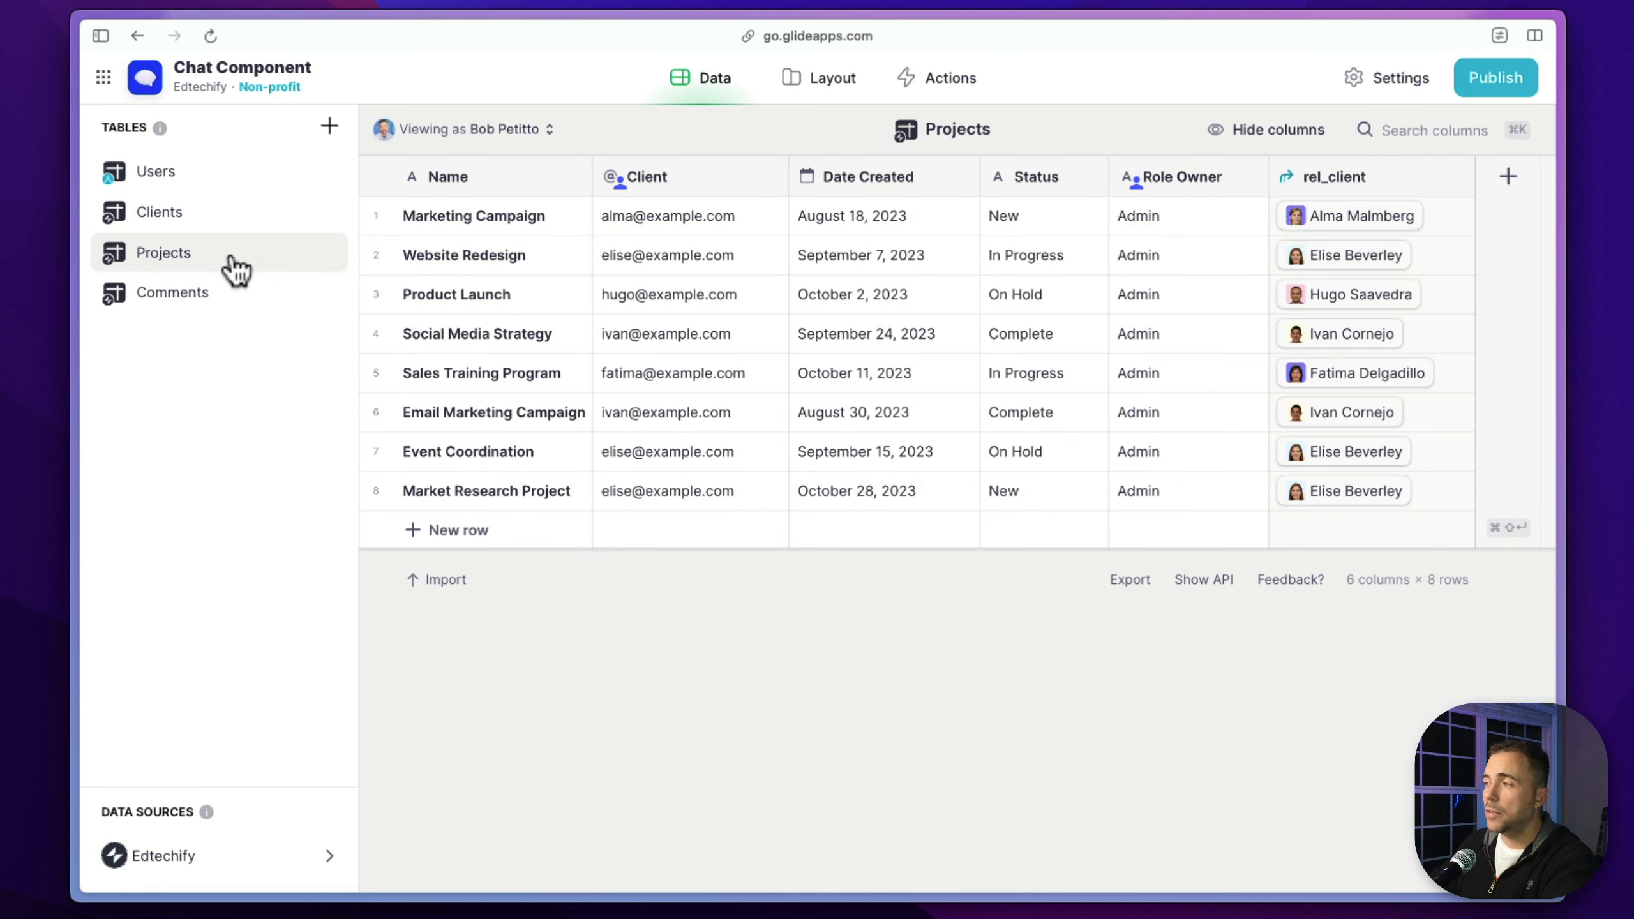
left_click(879, 226)
left_click(1022, 219)
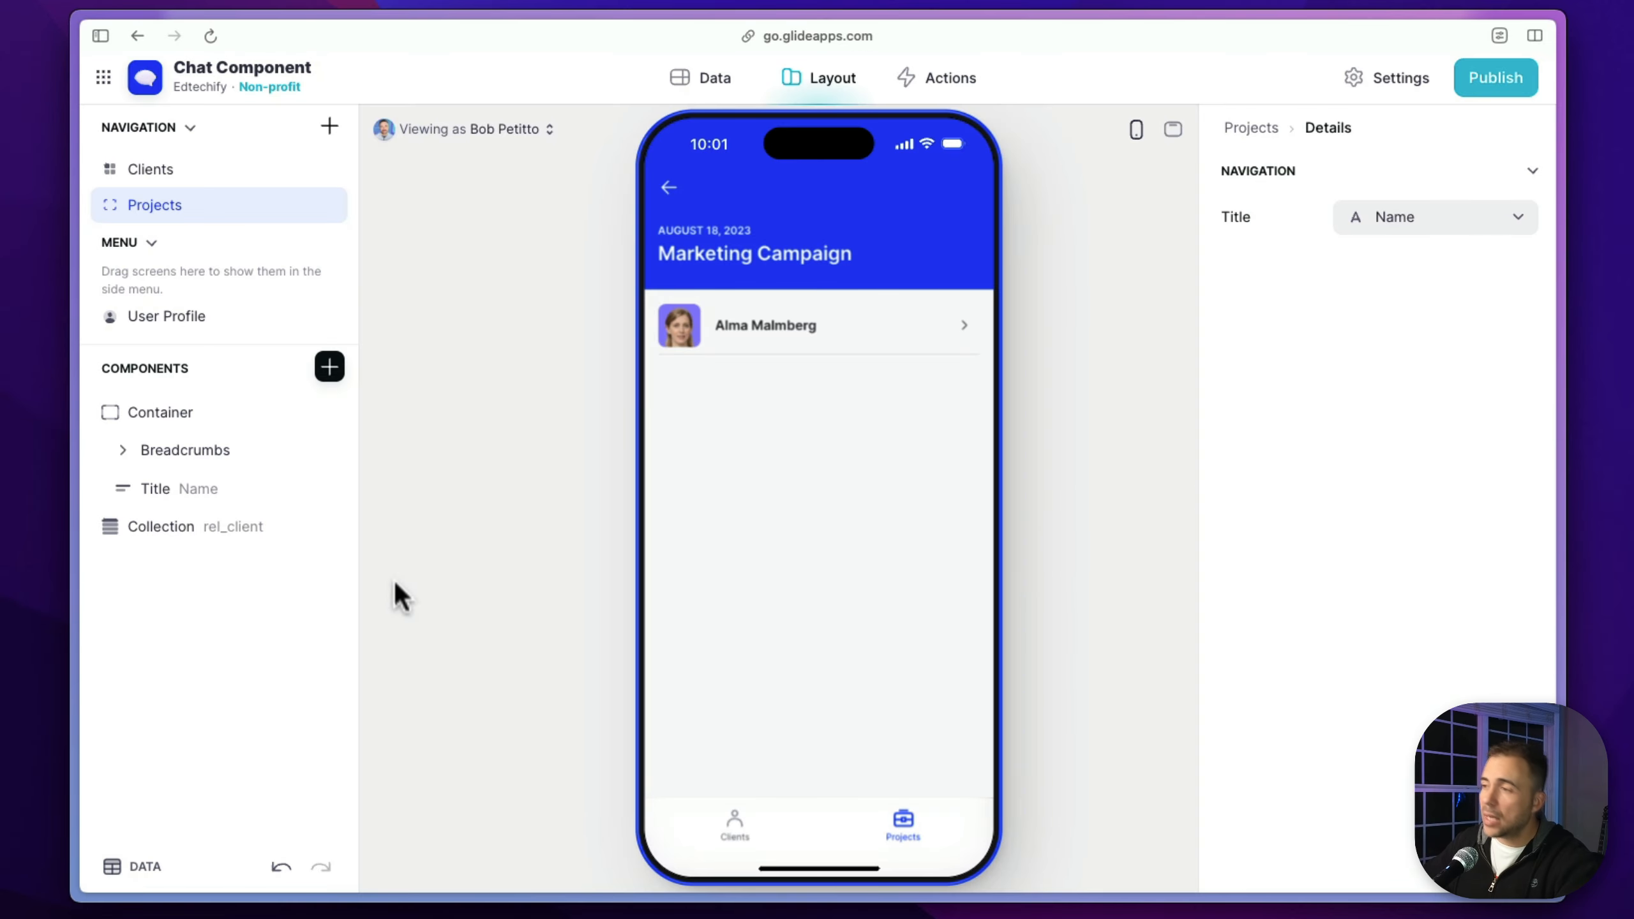
left_click(329, 368)
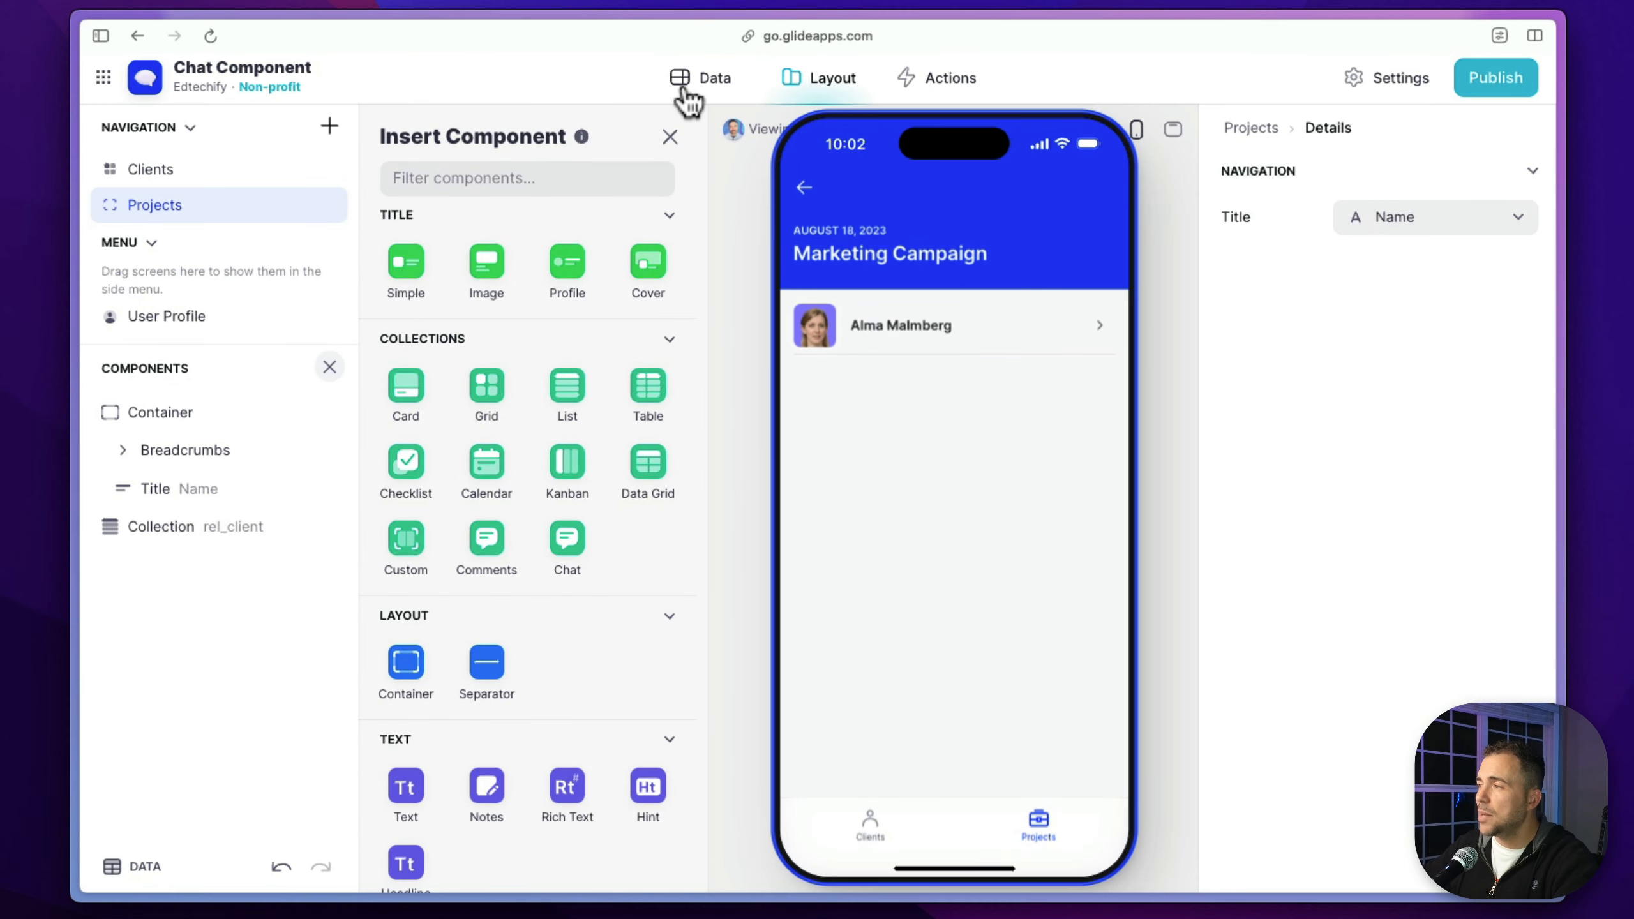
Rename the Name column of the Comments table to ID
left_click(685, 94)
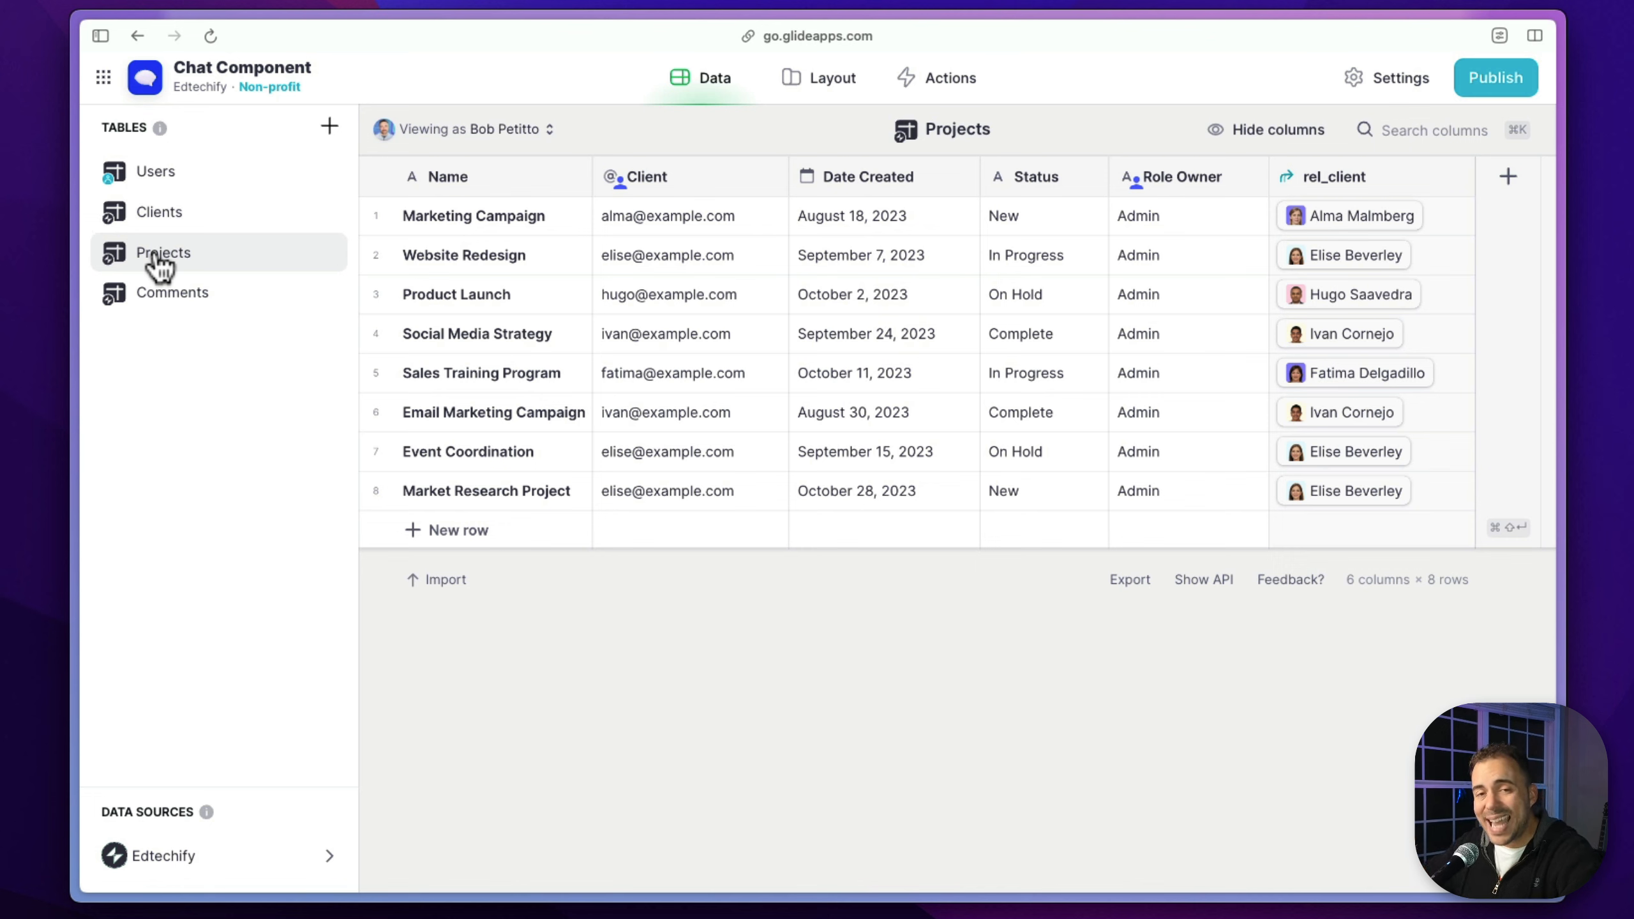
left_click(186, 303)
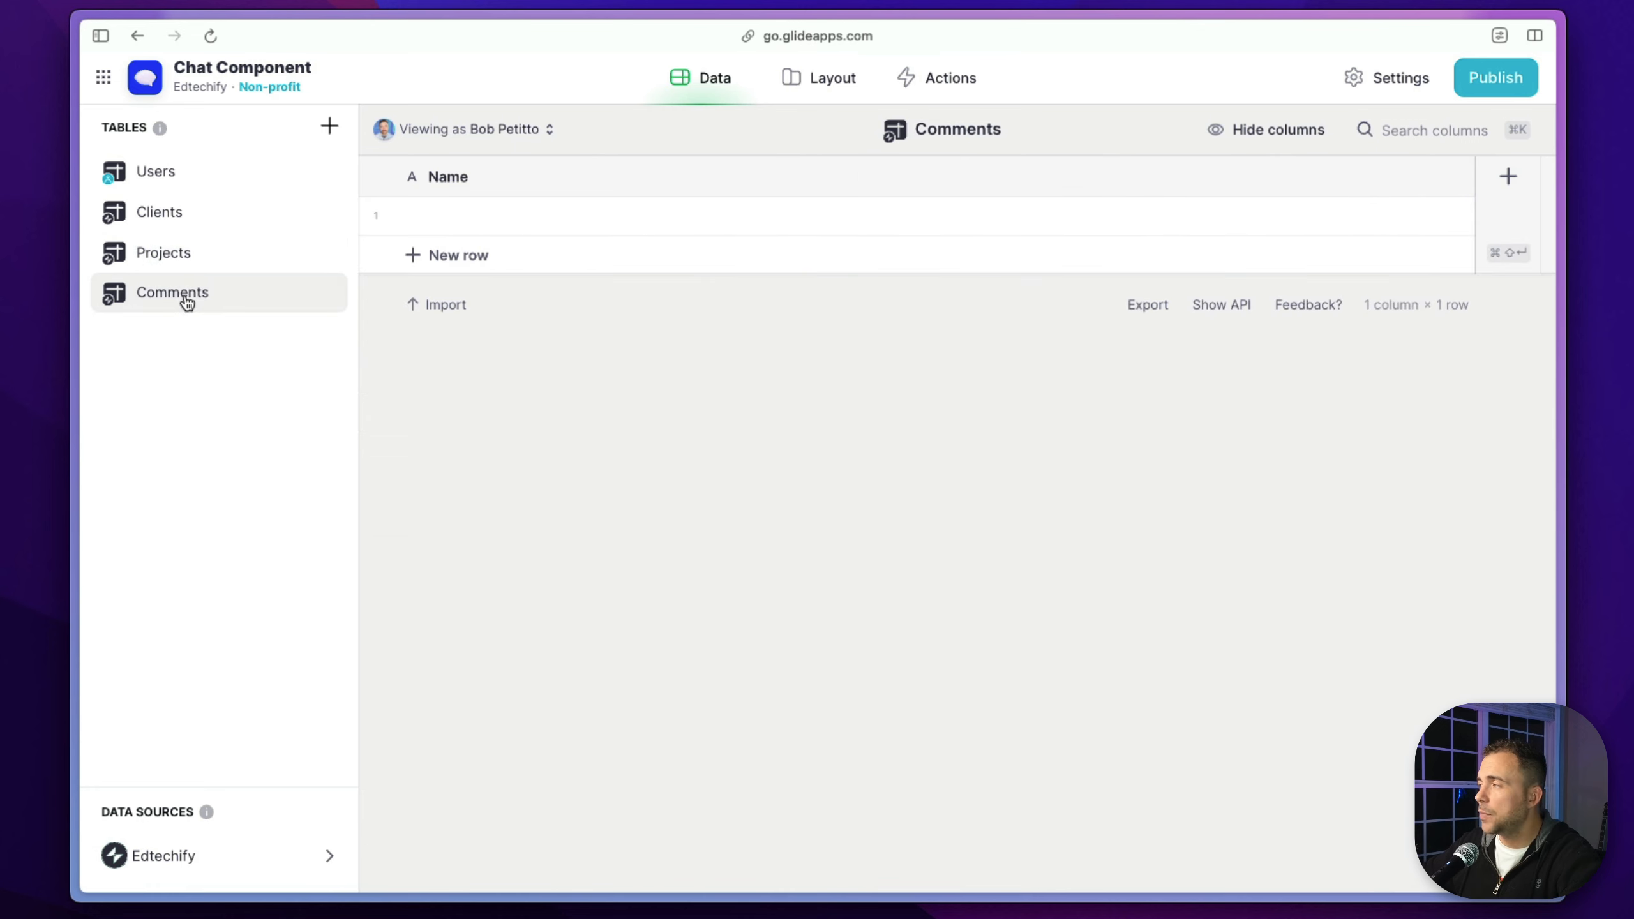
double_click(459, 194)
type("ID")
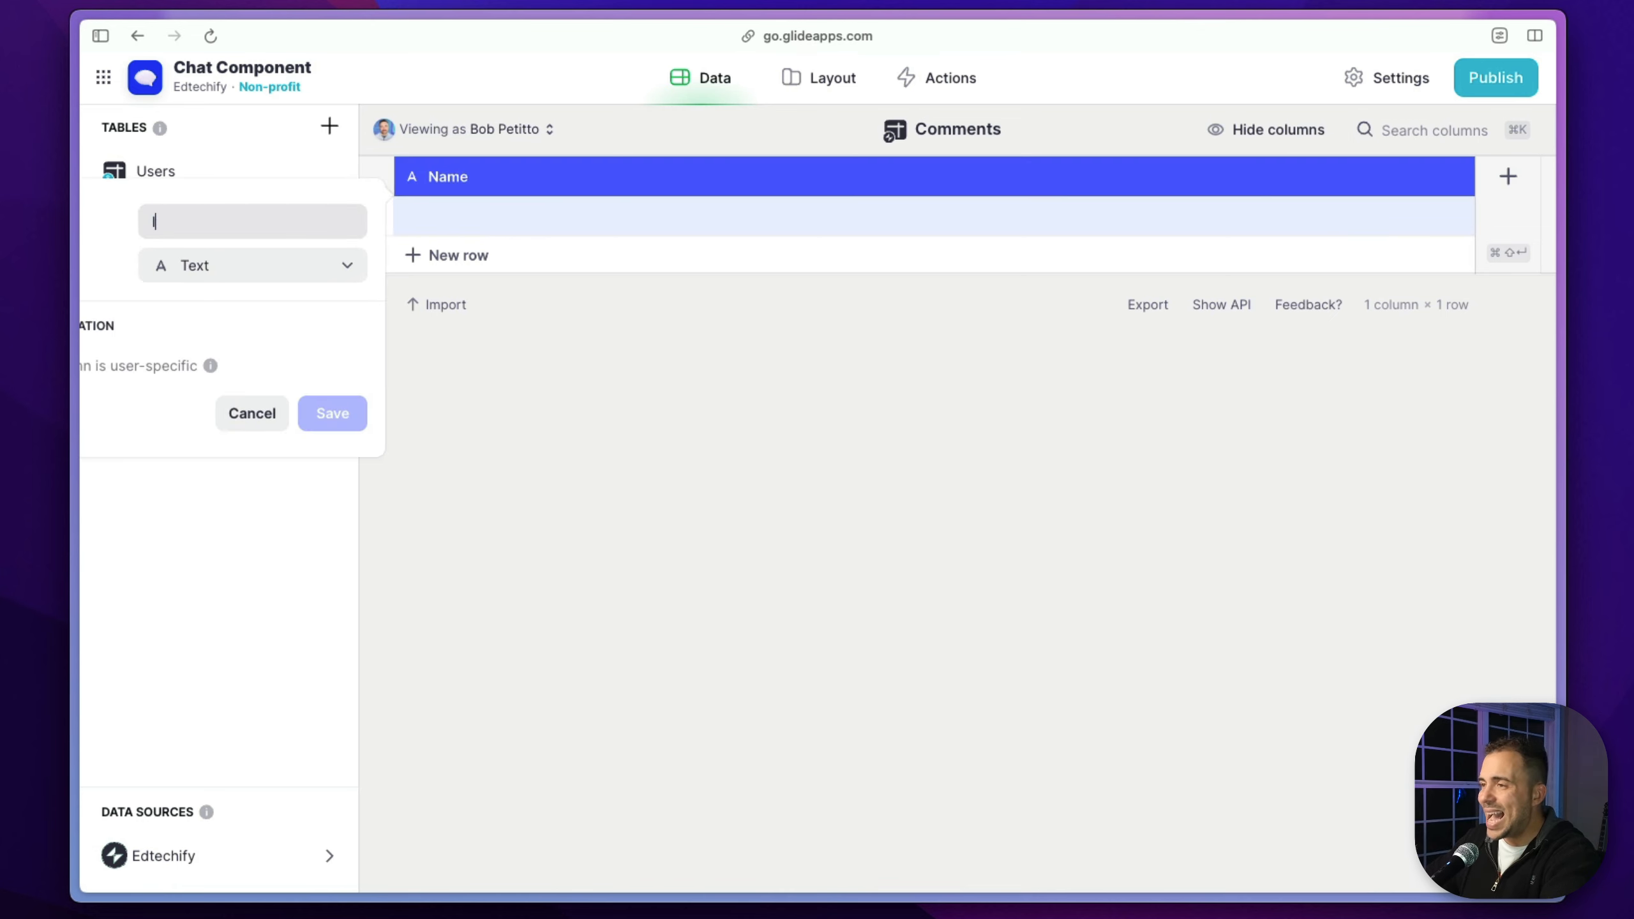
left_click(330, 413)
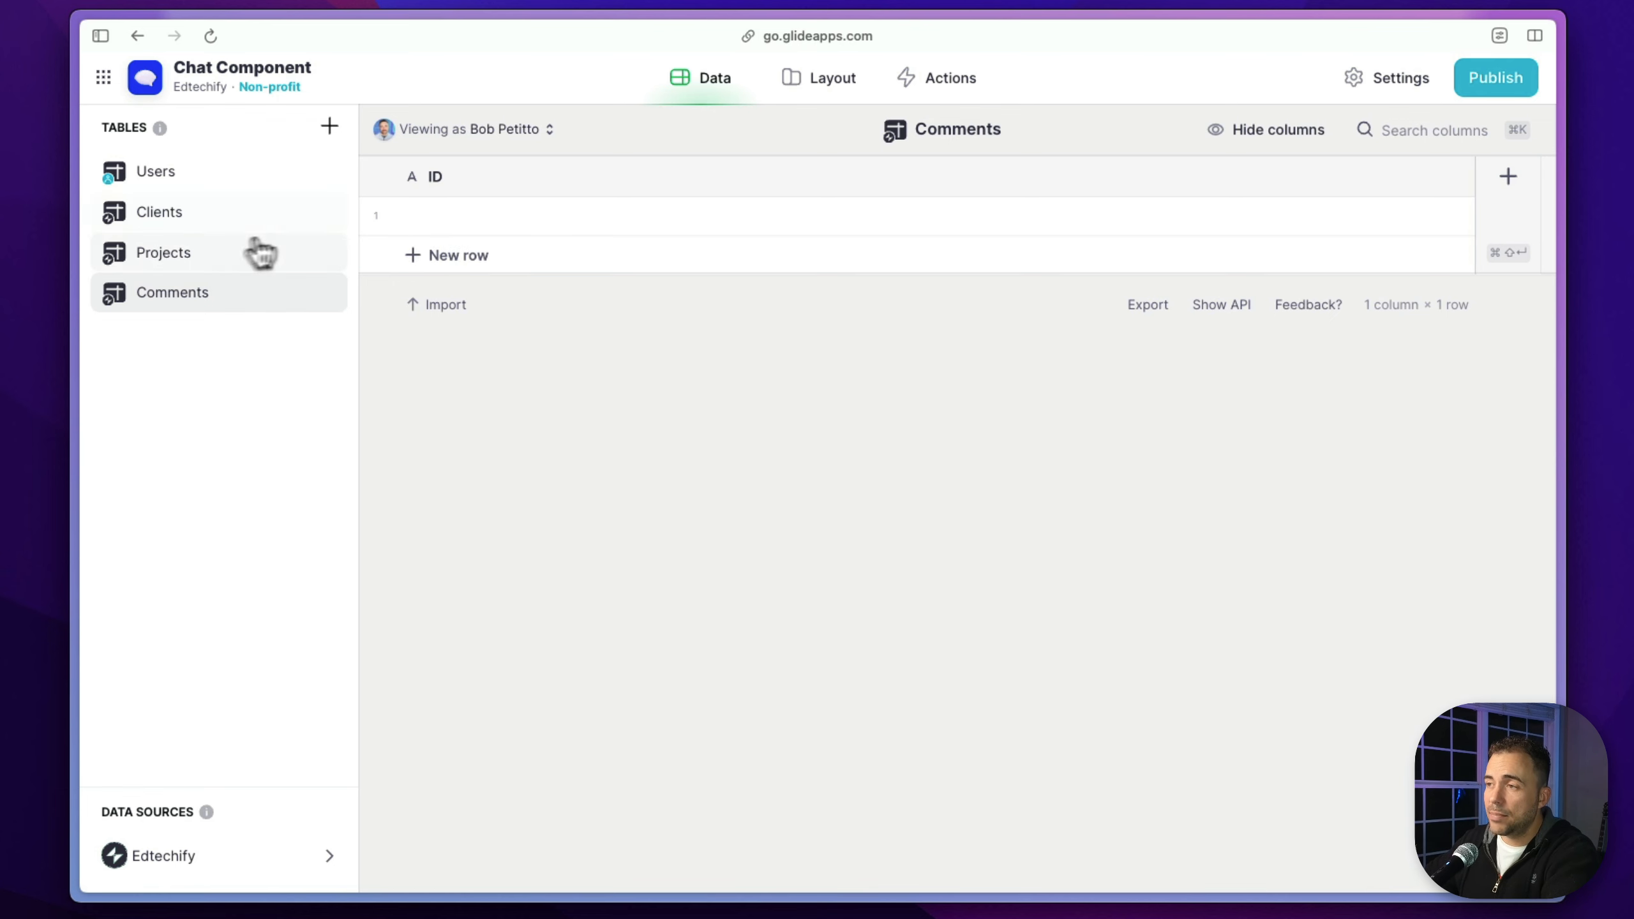
Add a Row ID column to the Projects table
left_click(200, 267)
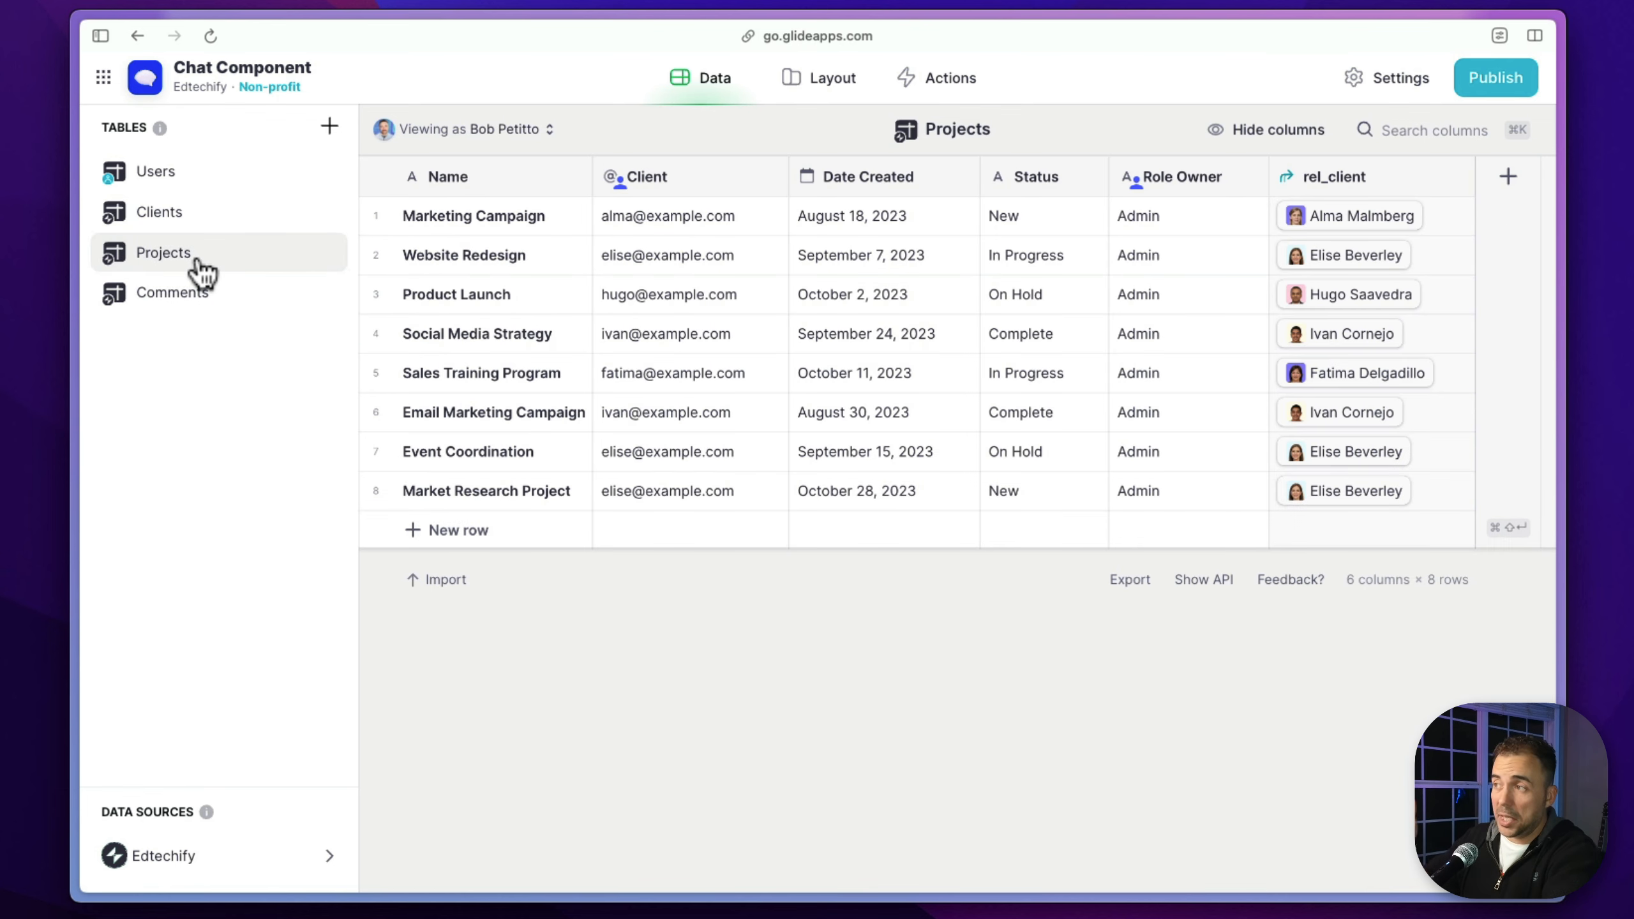
left_click(1507, 176)
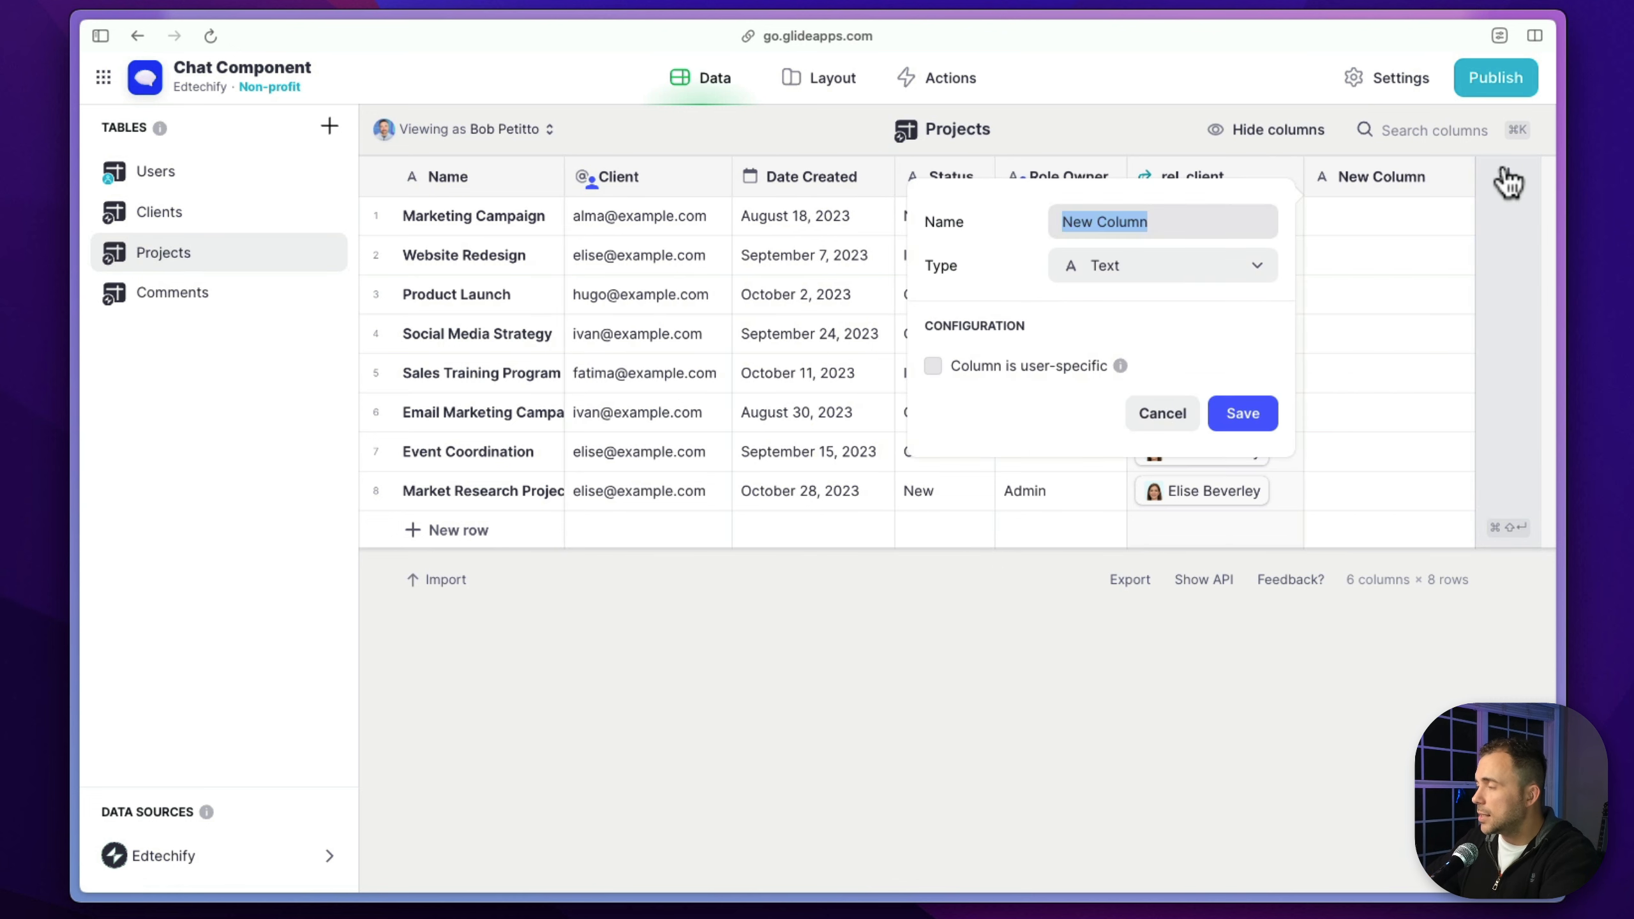
left_click(1240, 267)
type("row")
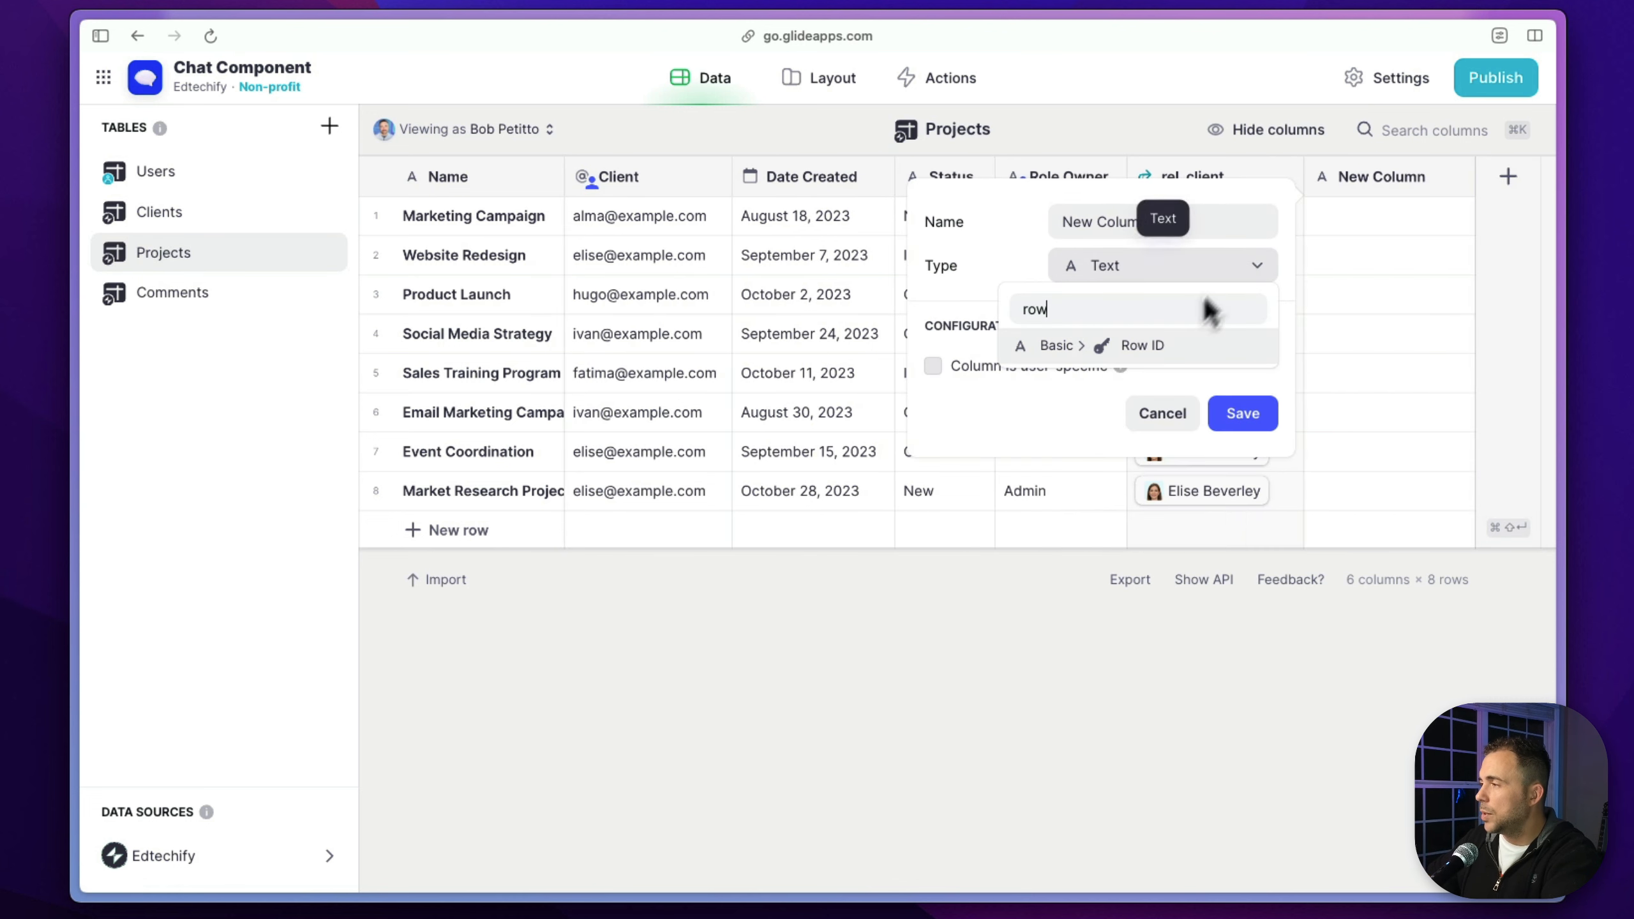
left_click(1176, 355)
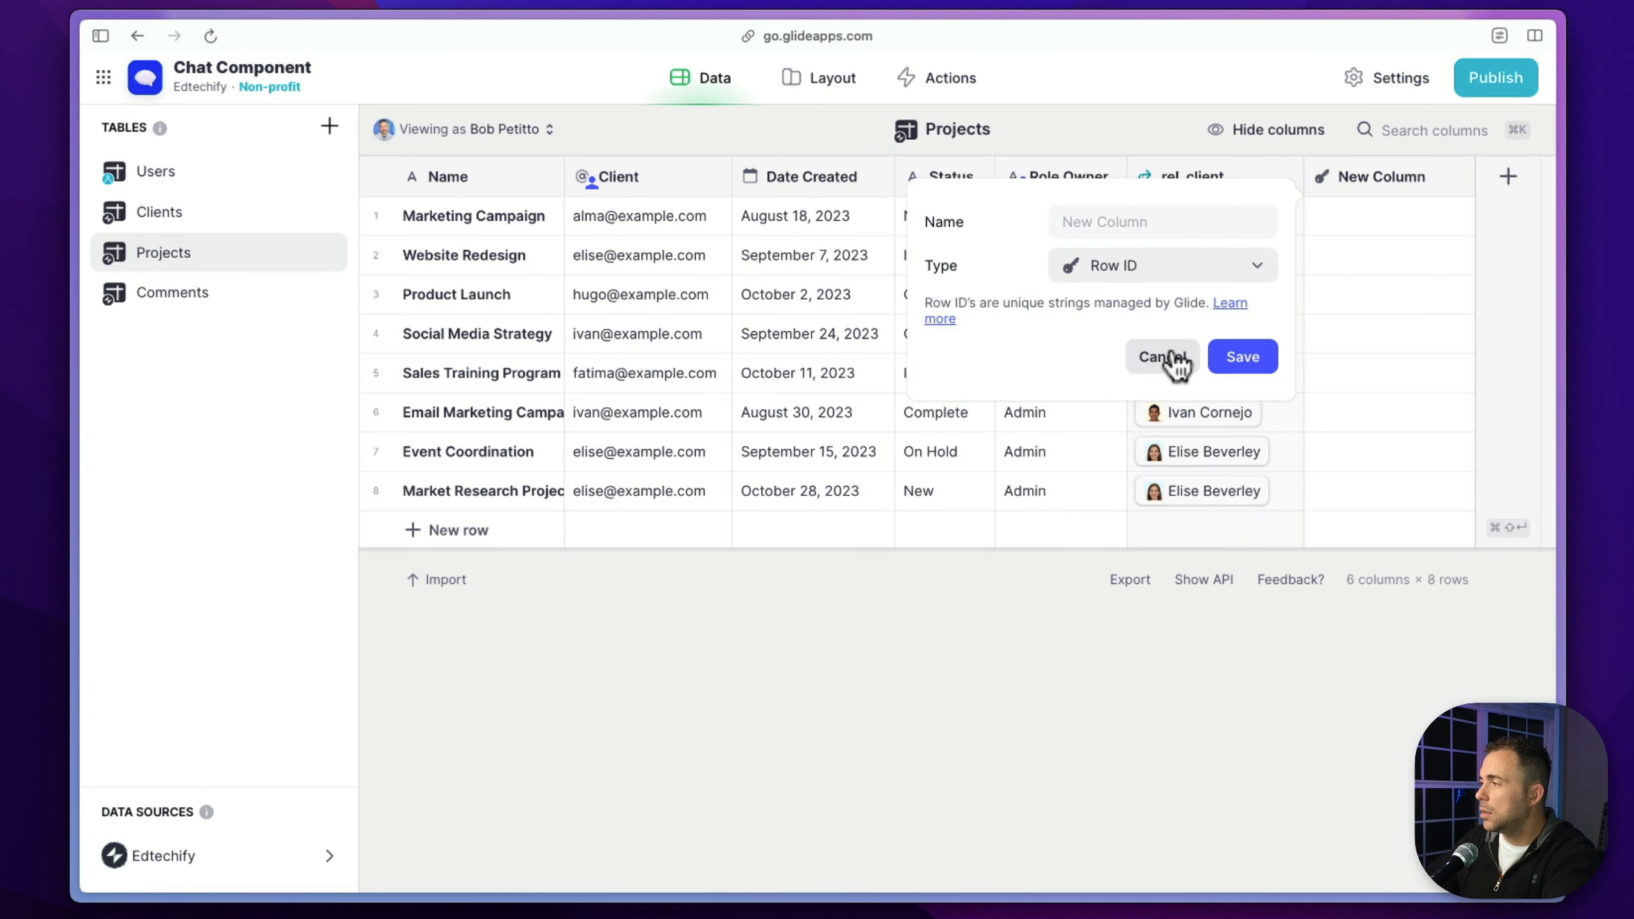
left_click(1271, 362)
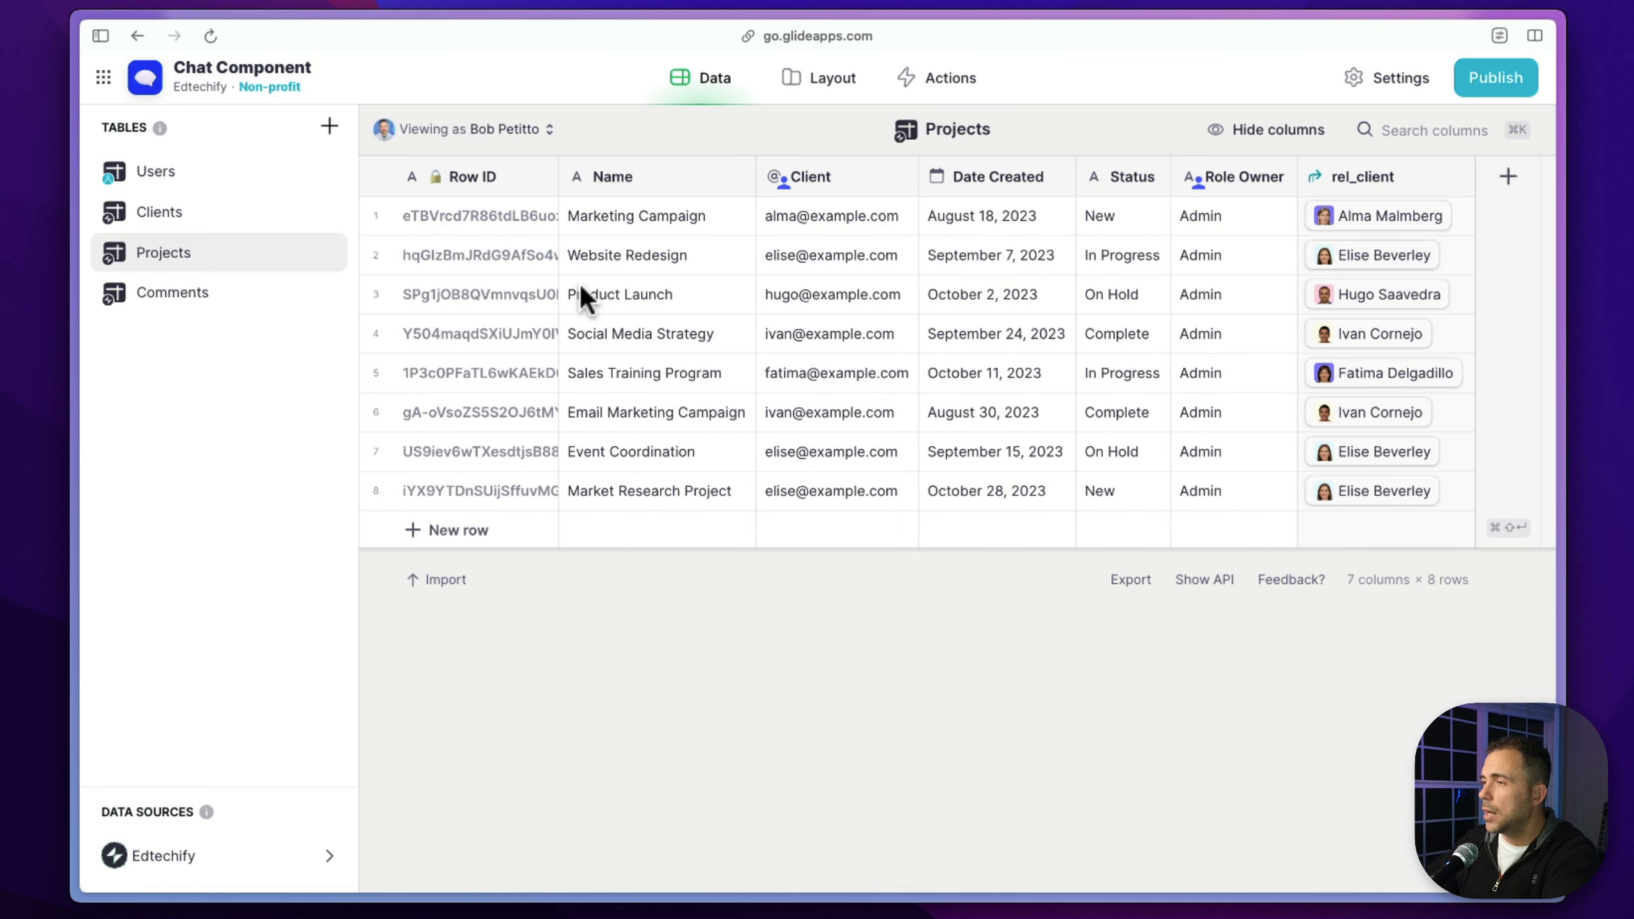
Inspect the Marketing Campaign project's Row ID and the matching ID column in the Comments table
left_click(495, 215)
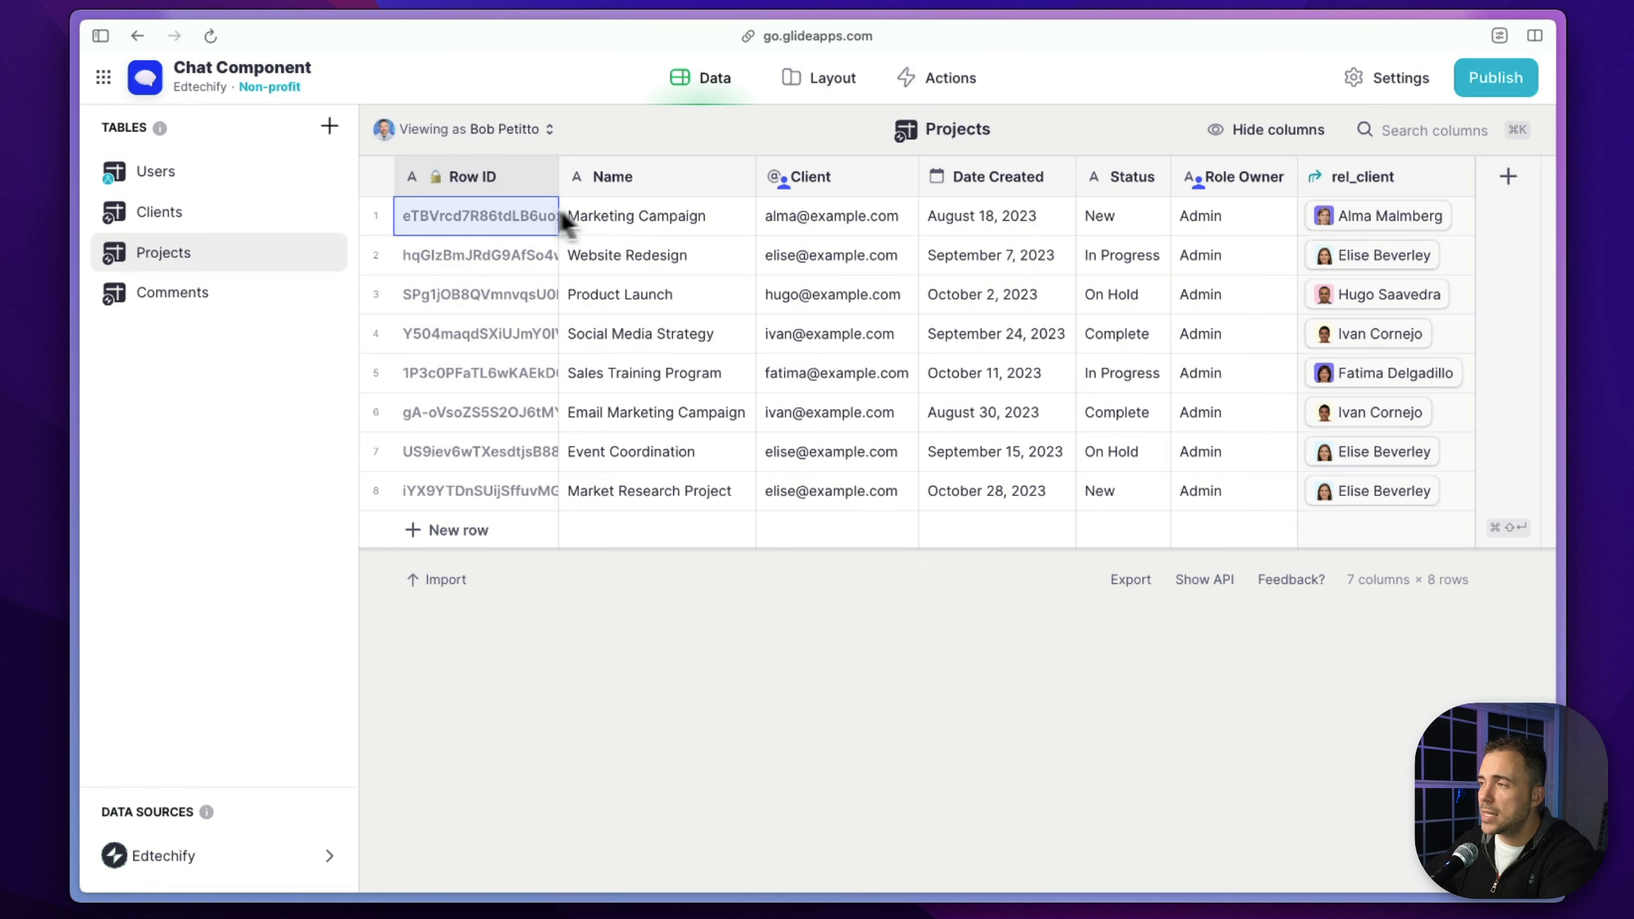
left_click(586, 217)
left_click(510, 216)
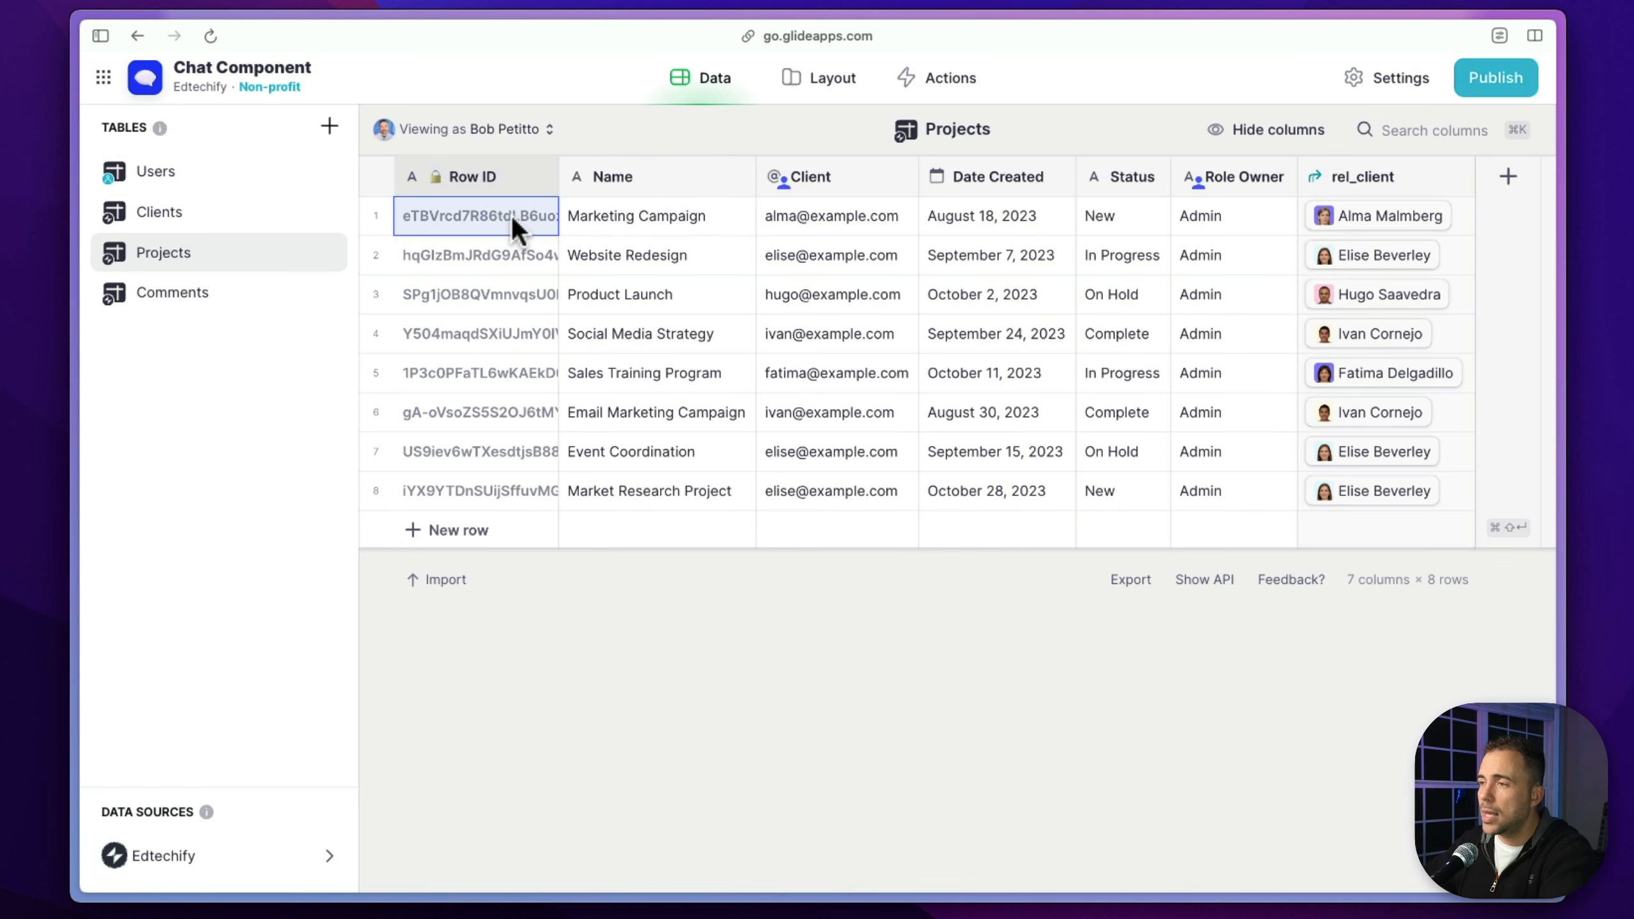
left_click(270, 295)
left_click(461, 221)
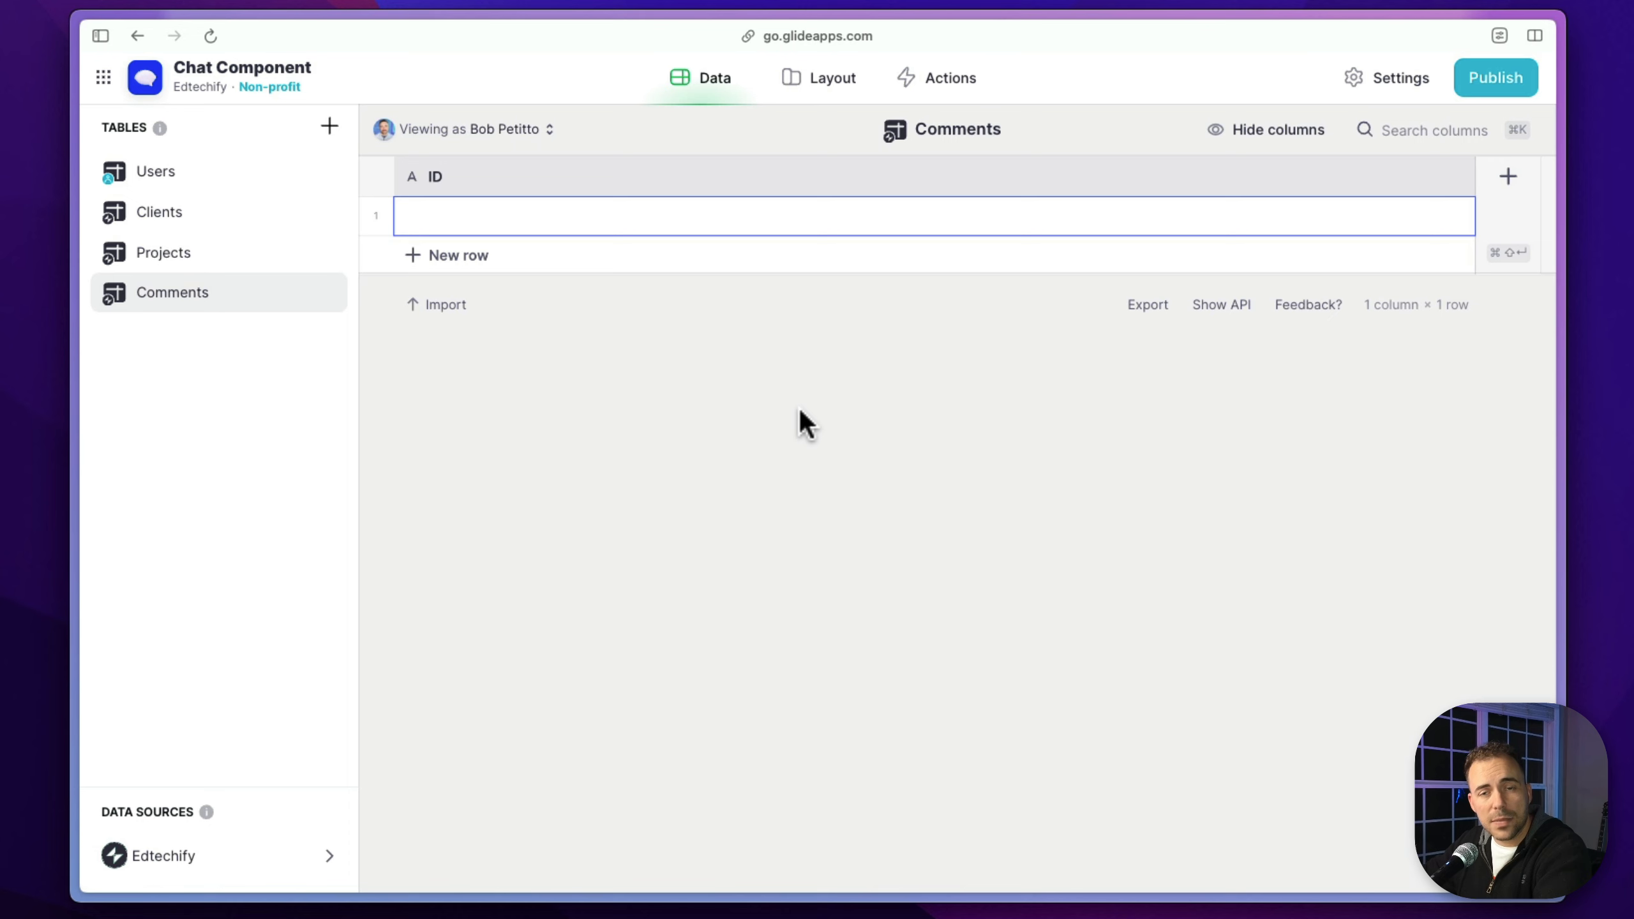
Add a Date & Time column named Timestamp to the Comments table
left_click(1508, 179)
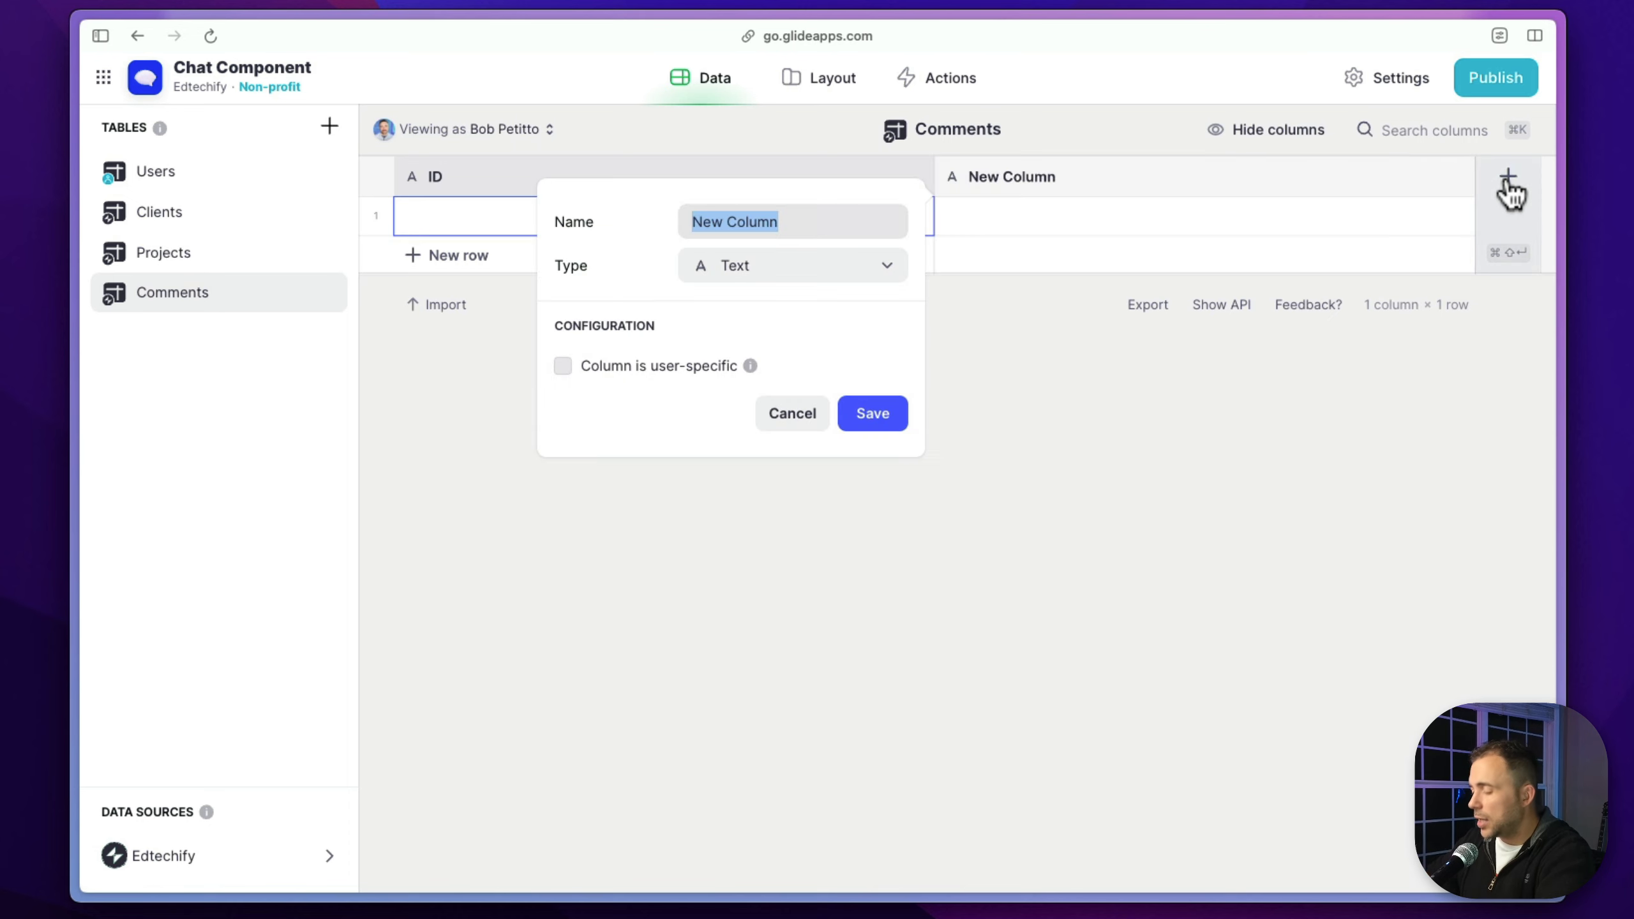
type("Timestamp")
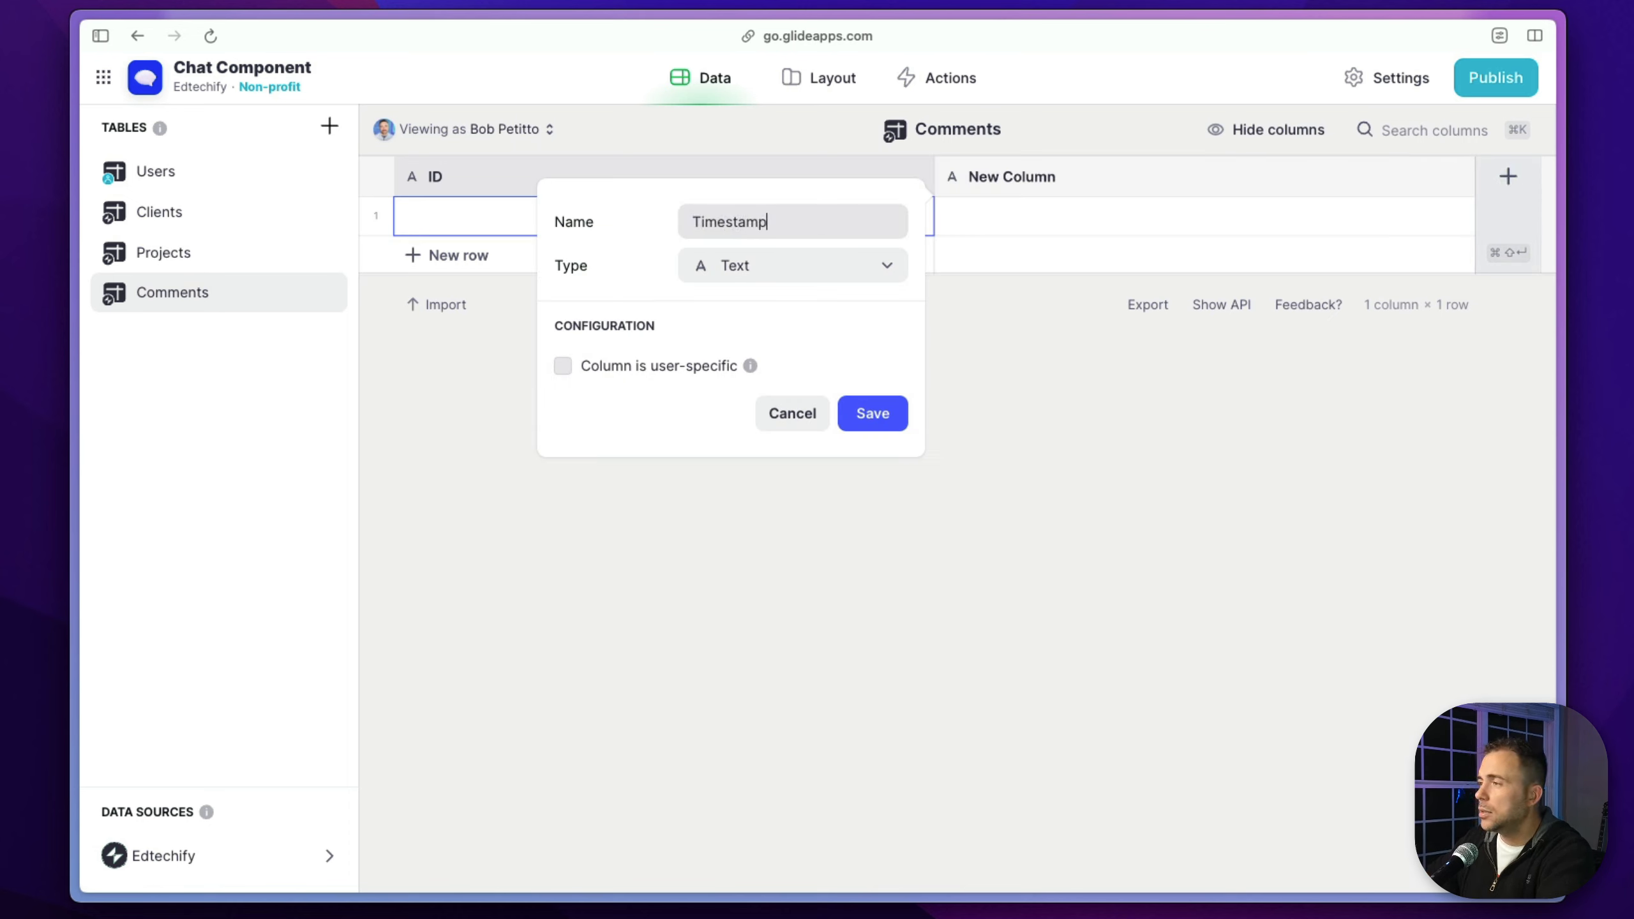
left_click(849, 264)
type("date")
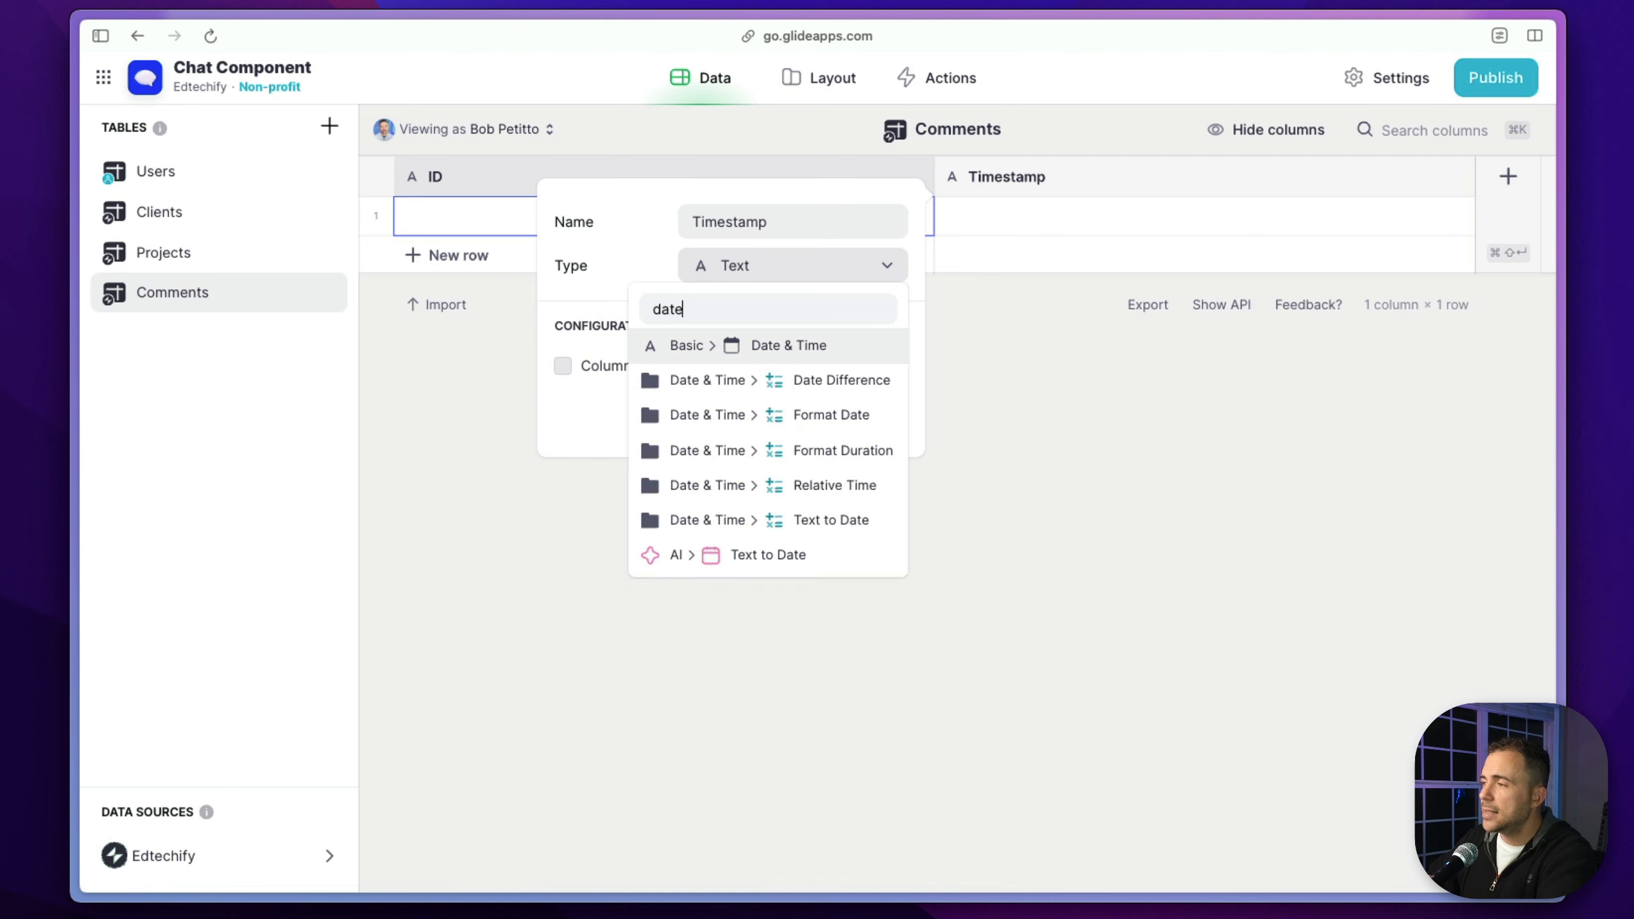
left_click(714, 351)
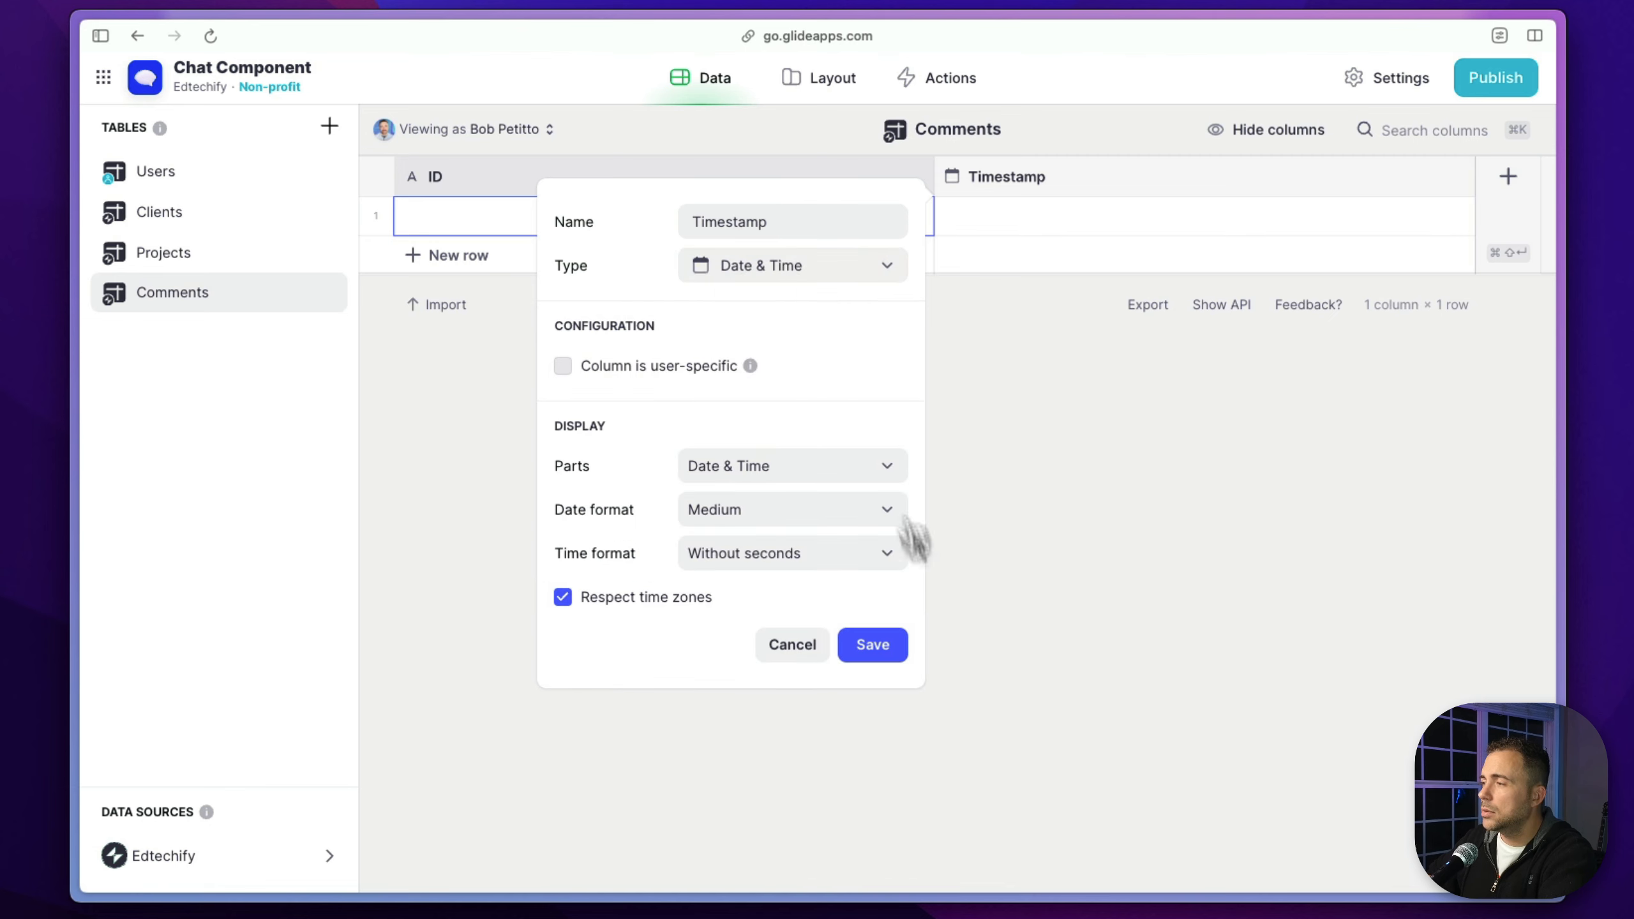
left_click(880, 657)
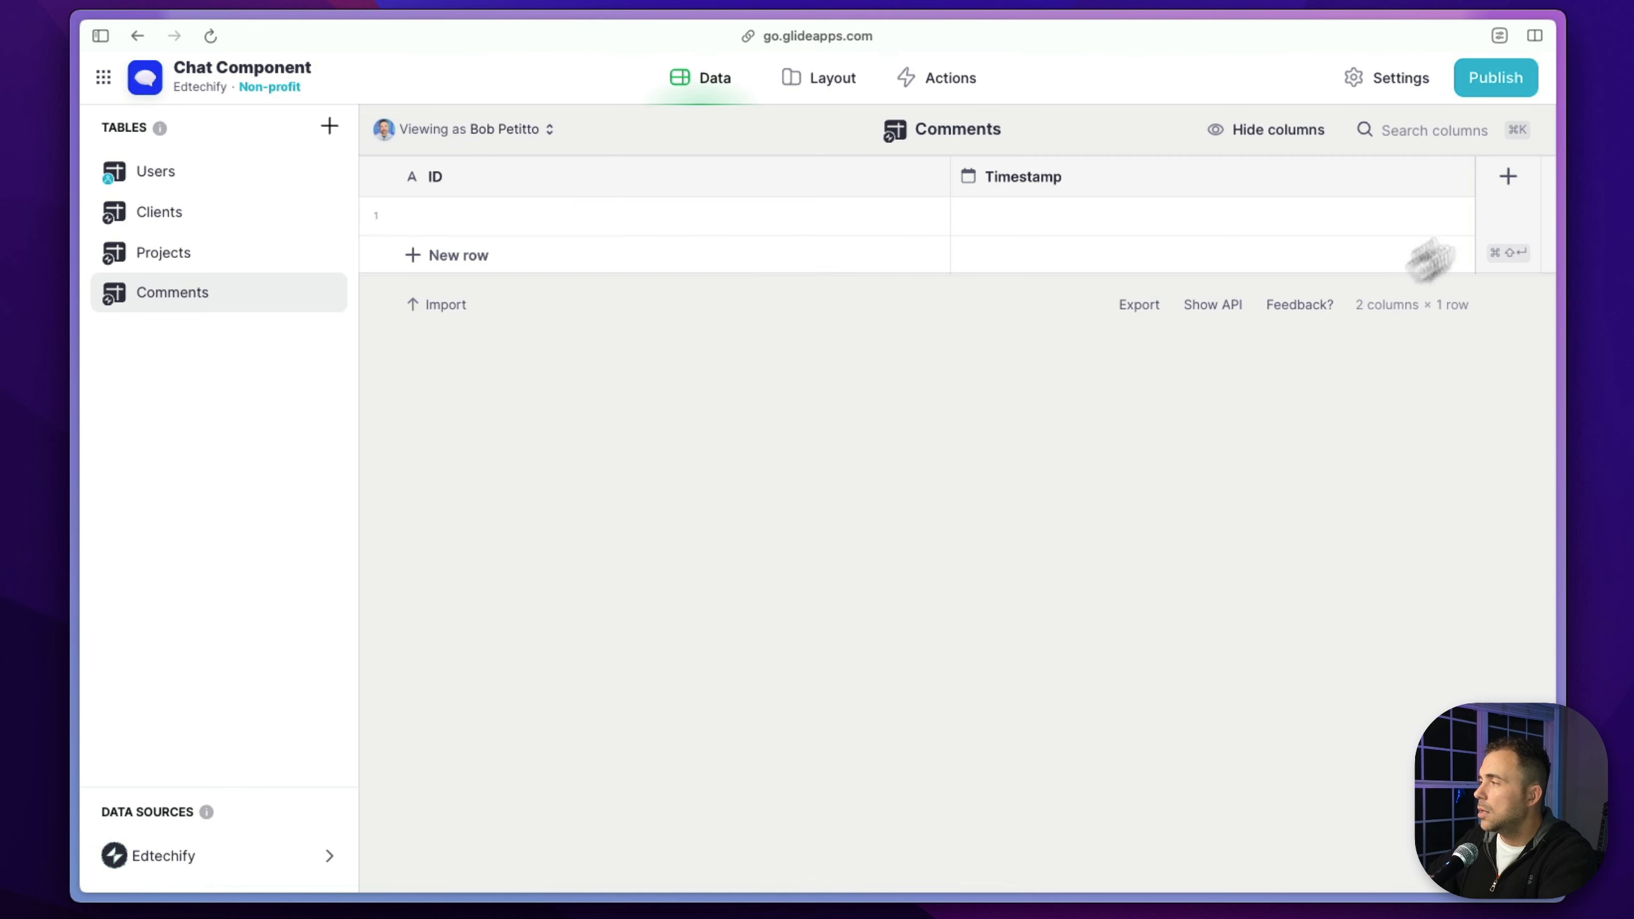
Add an Email column named Owner to the Comments table
left_click(1512, 186)
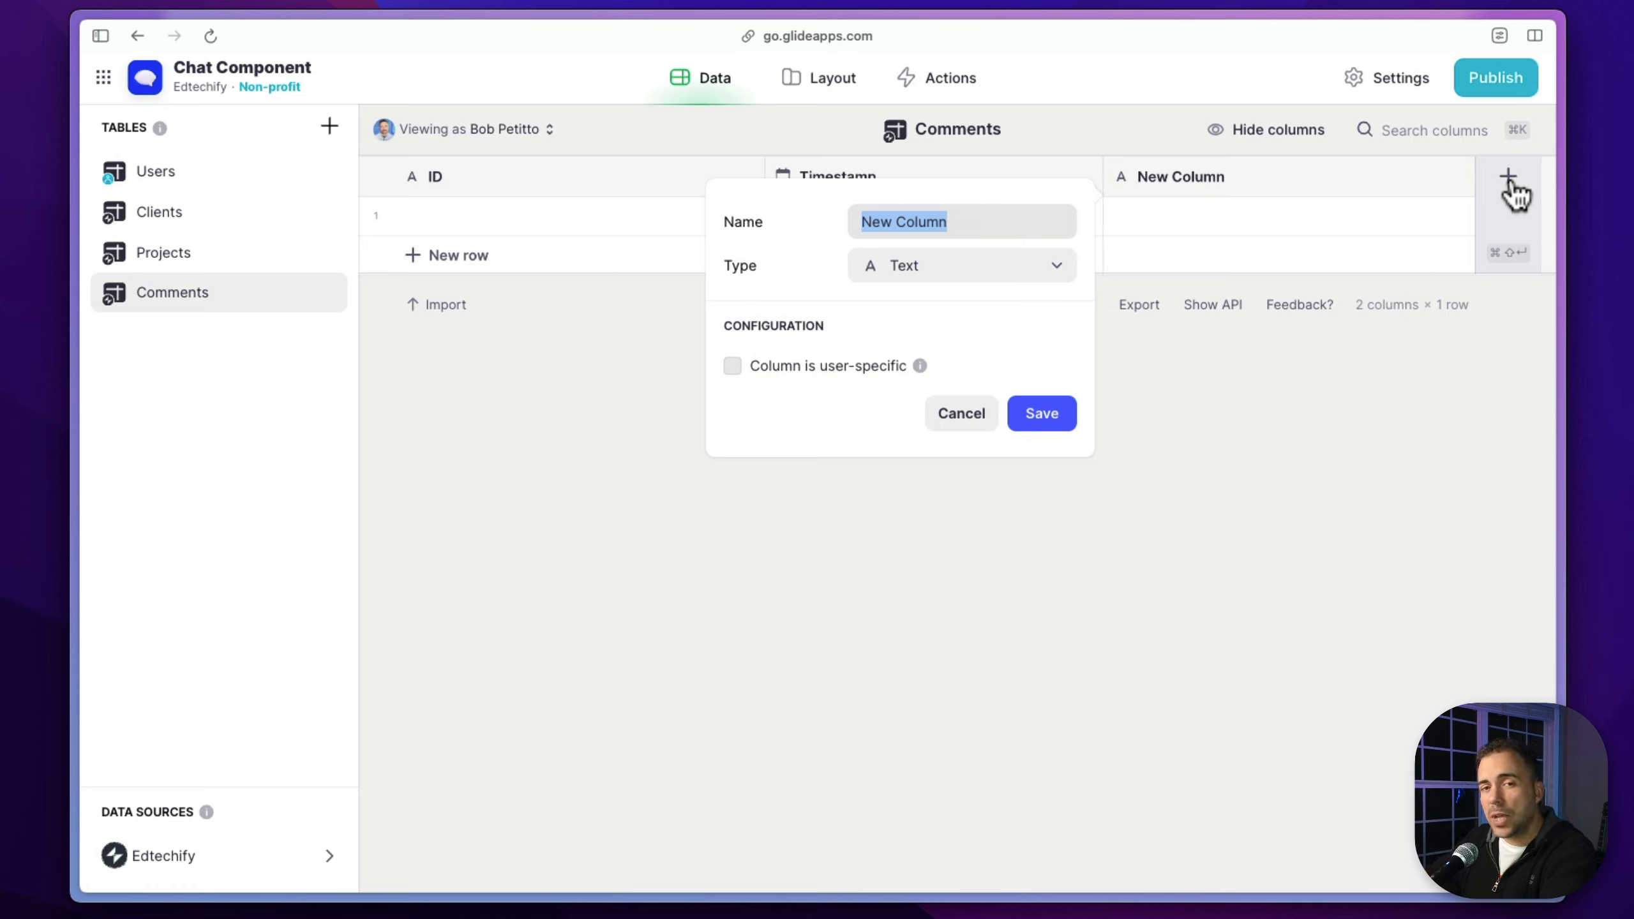
type("Owner")
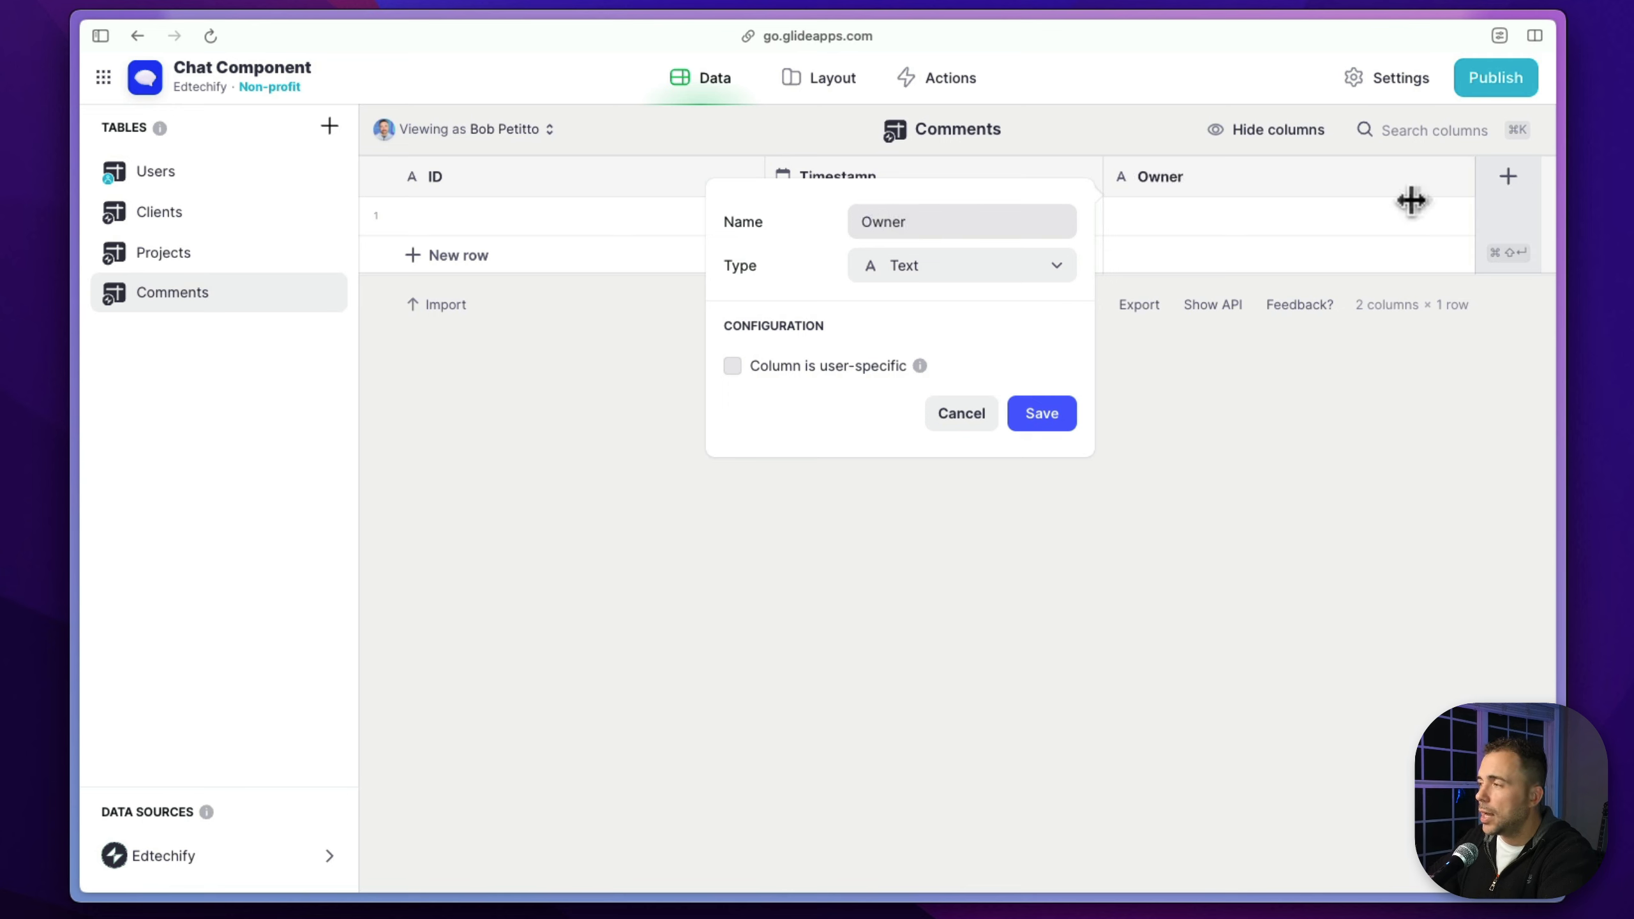
left_click(973, 275)
mouse_move(910, 360)
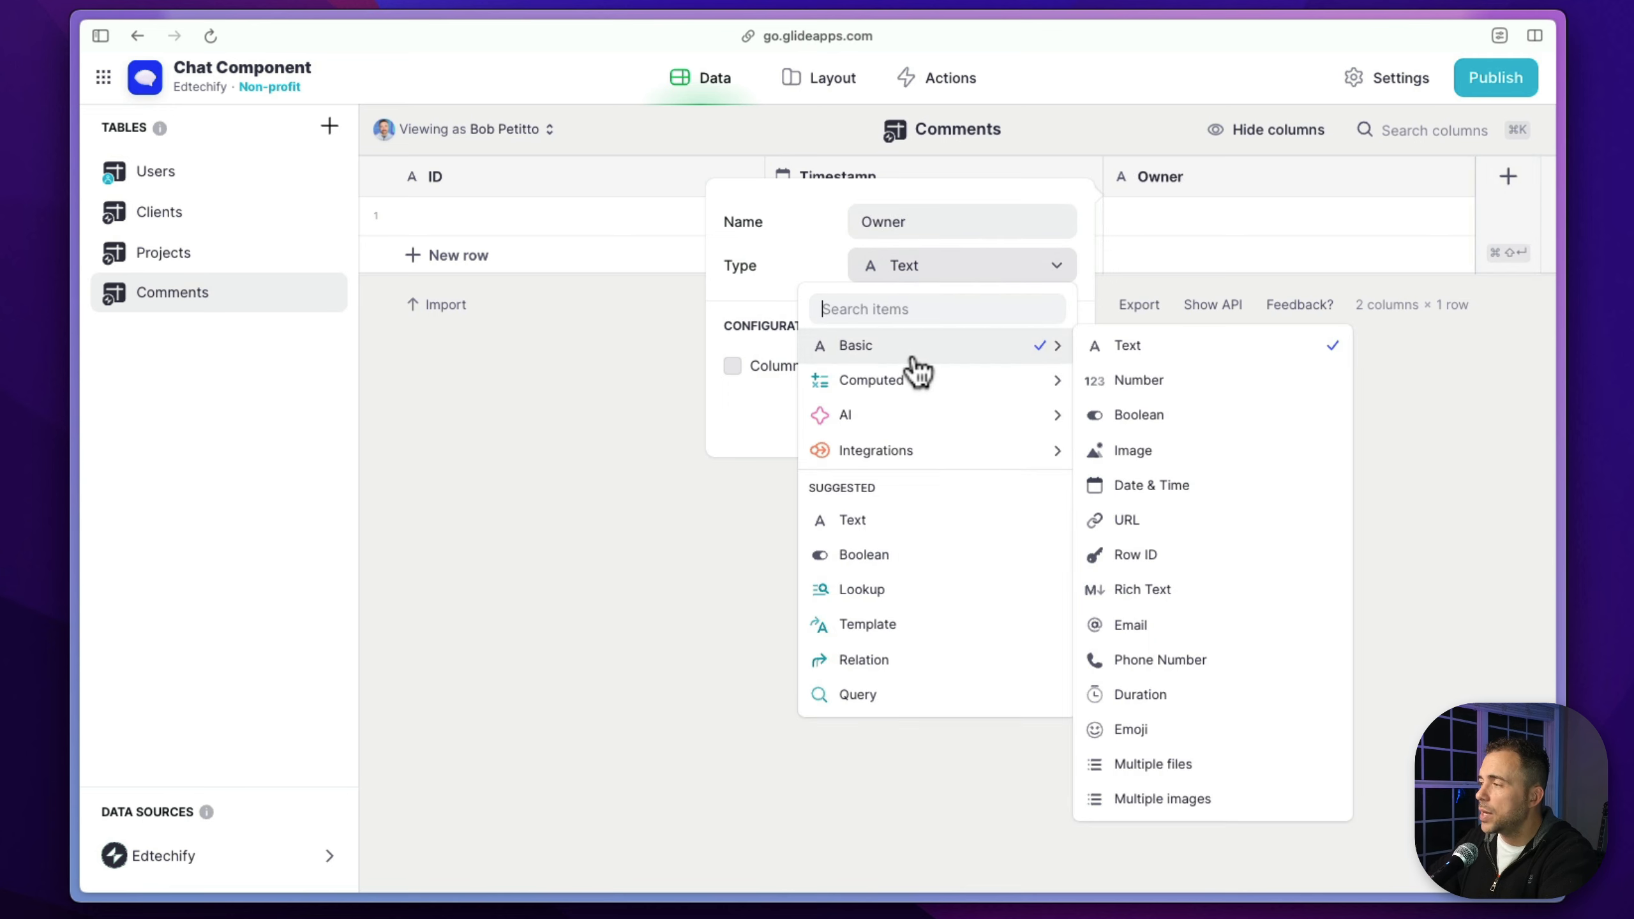
left_click(1135, 626)
left_click(1035, 414)
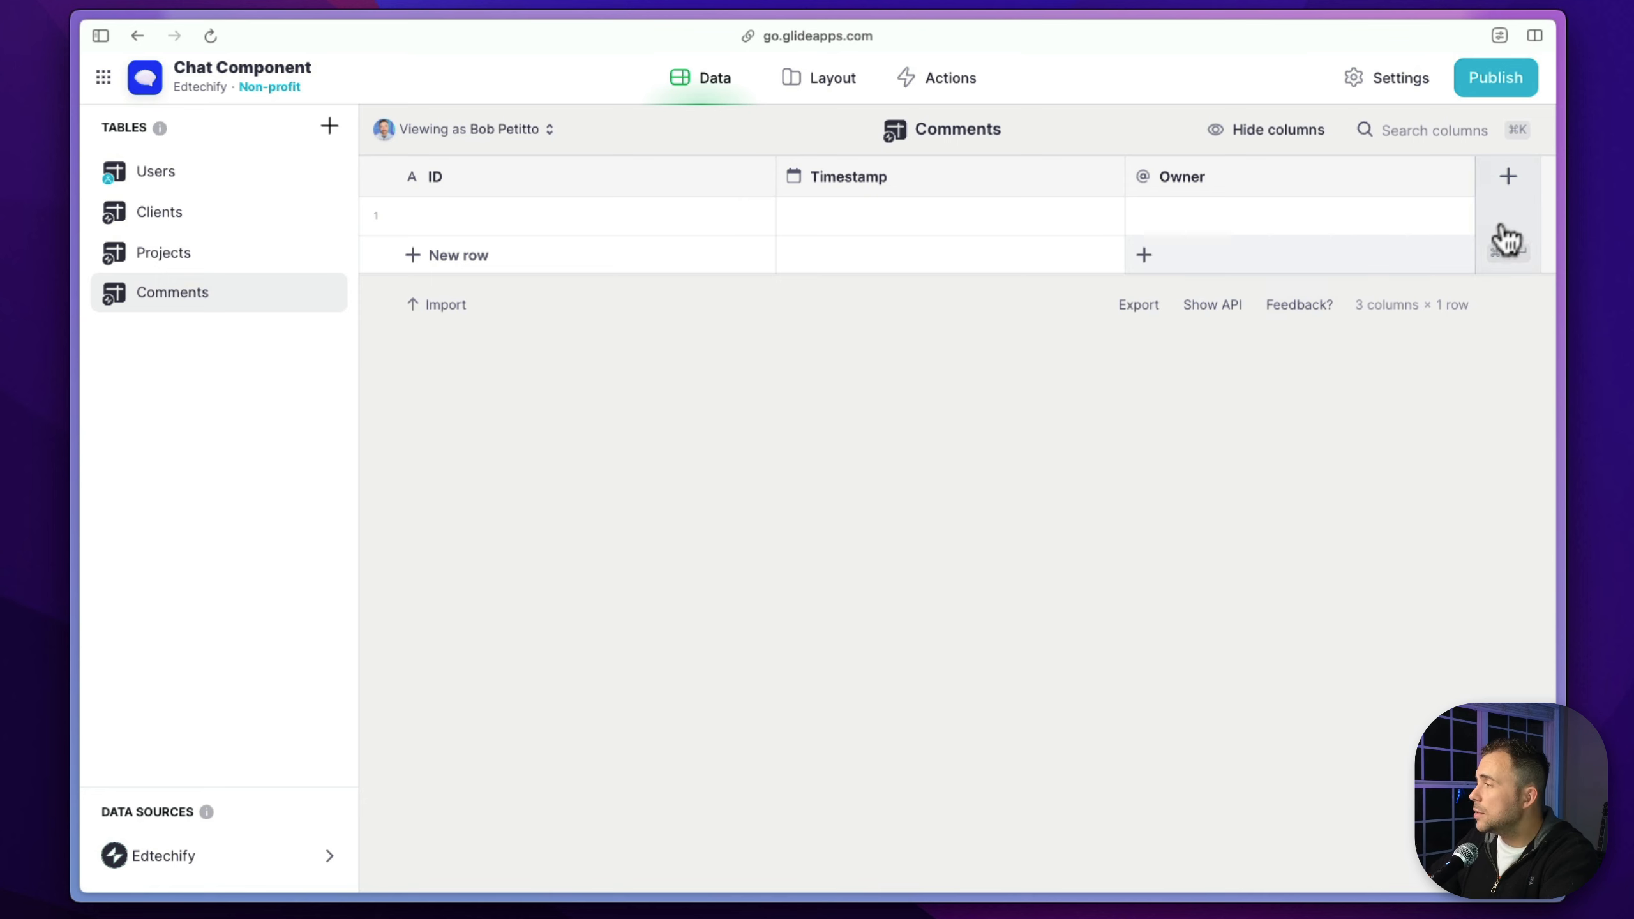
Add a Text column named User Name to the Comments table
left_click(1508, 178)
type("User Name")
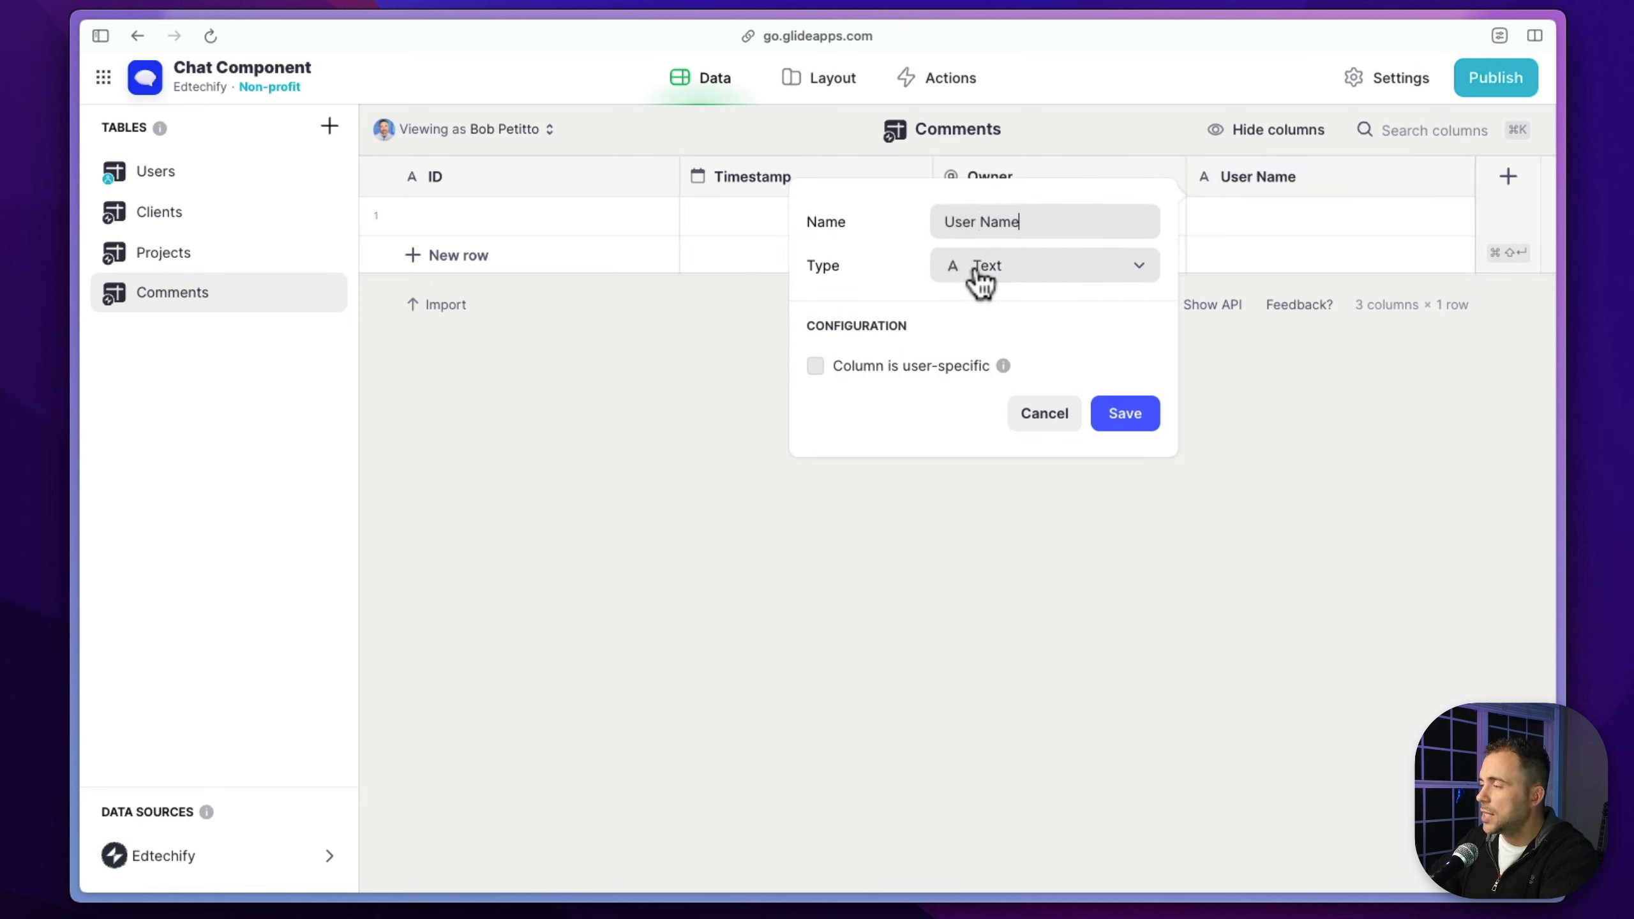
left_click(1139, 427)
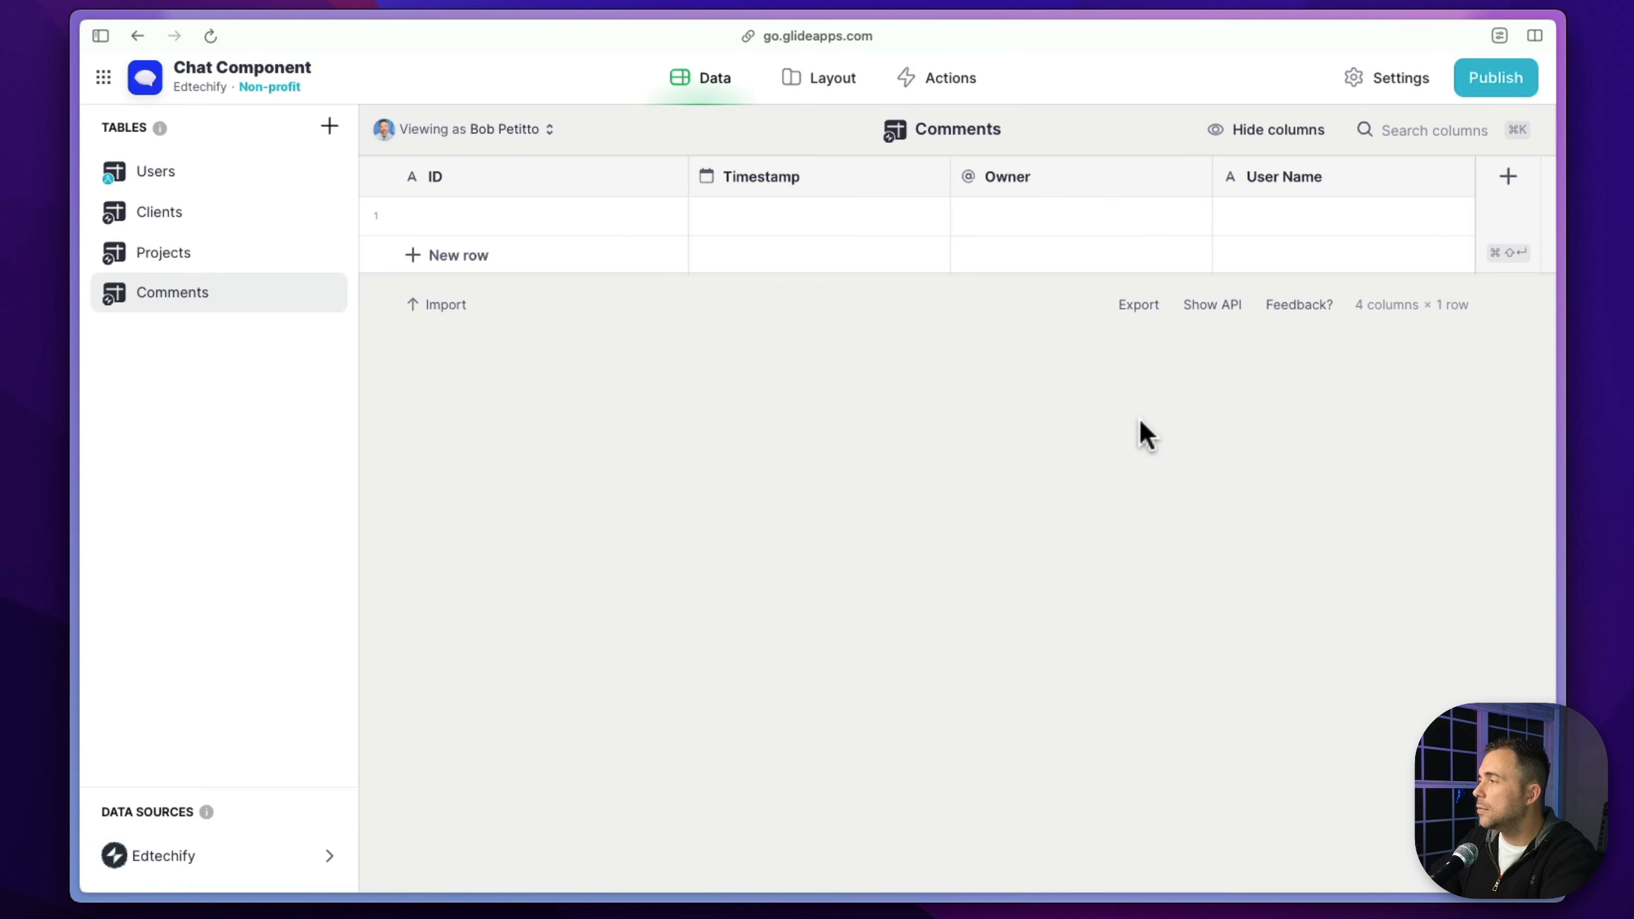
Add an Image column named User Photo to the Comments table
left_click(1510, 179)
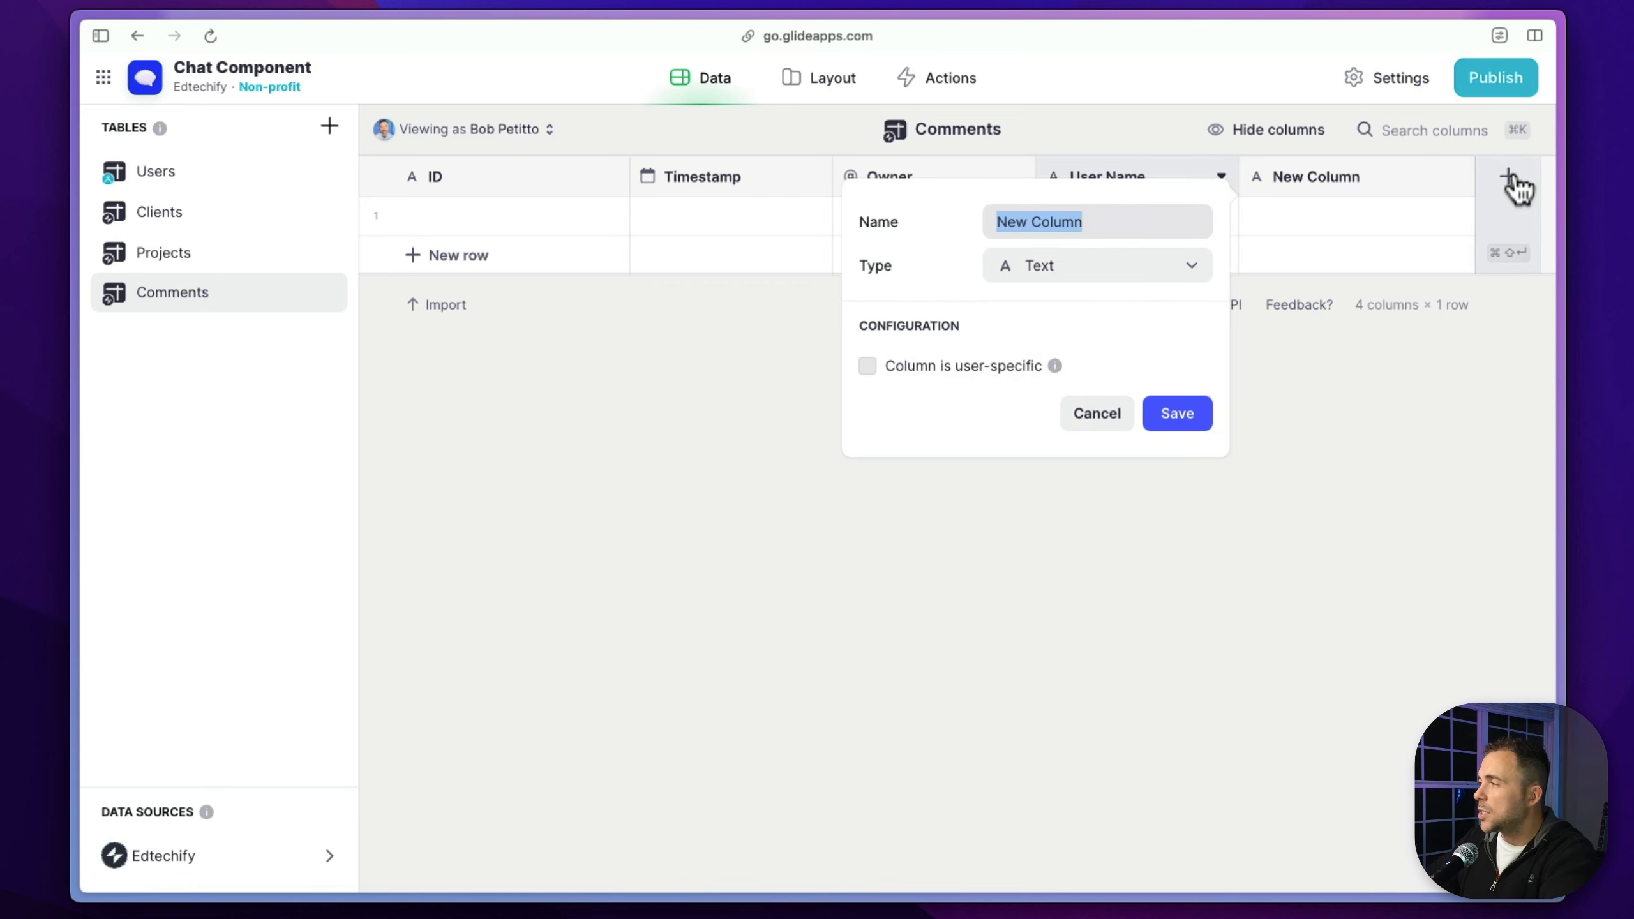
type("User Photo")
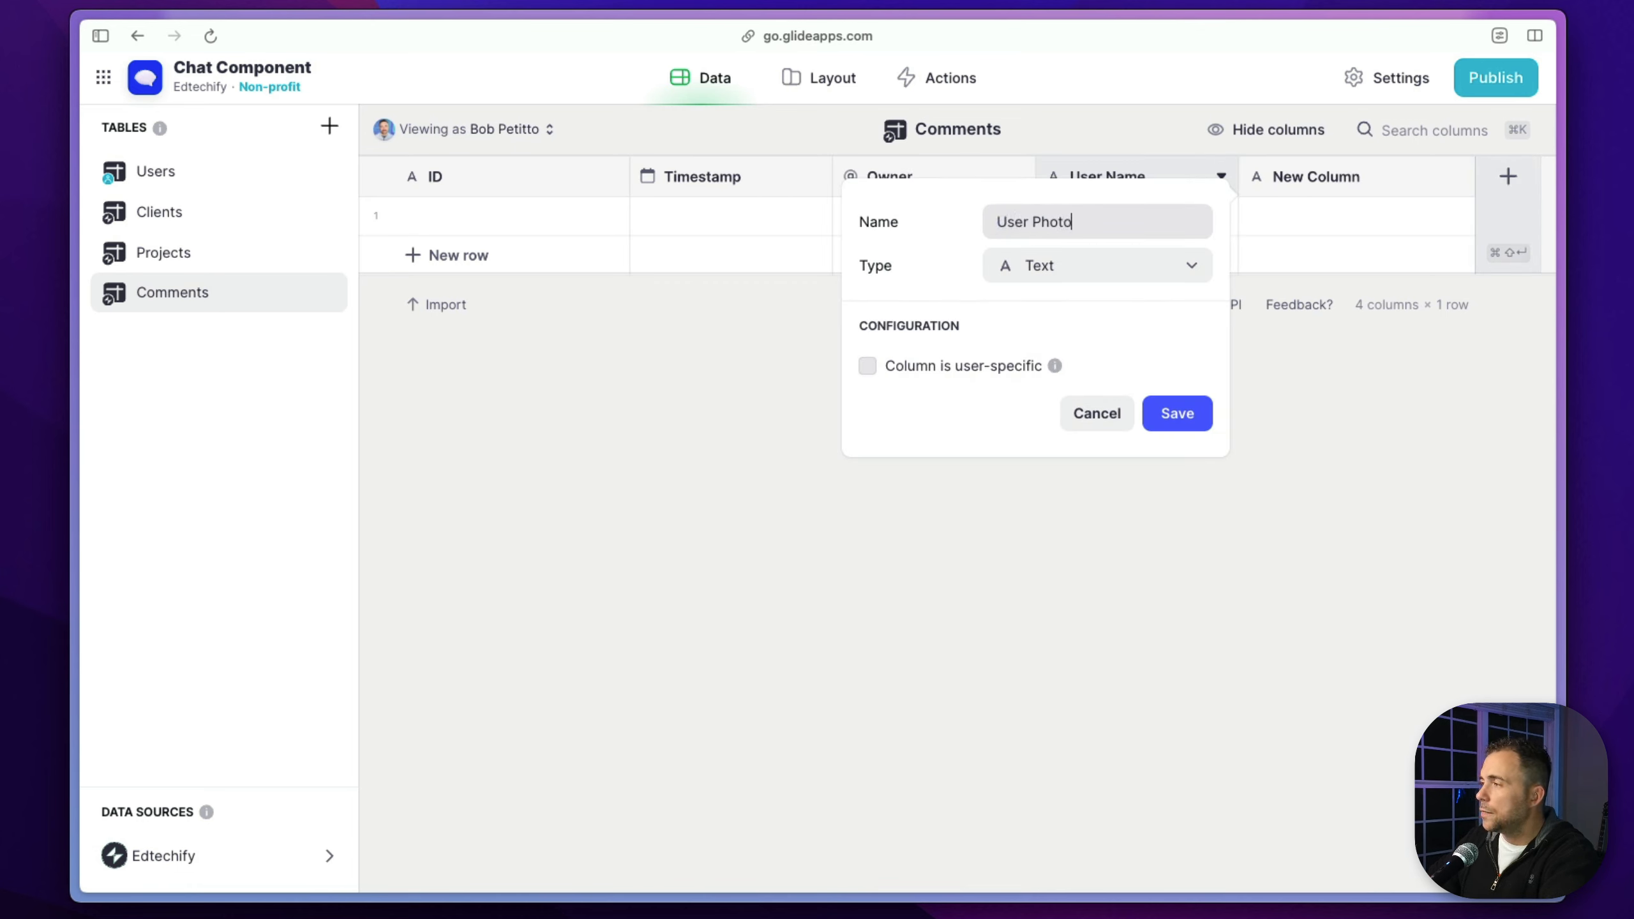
left_click(1104, 271)
mouse_move(1080, 351)
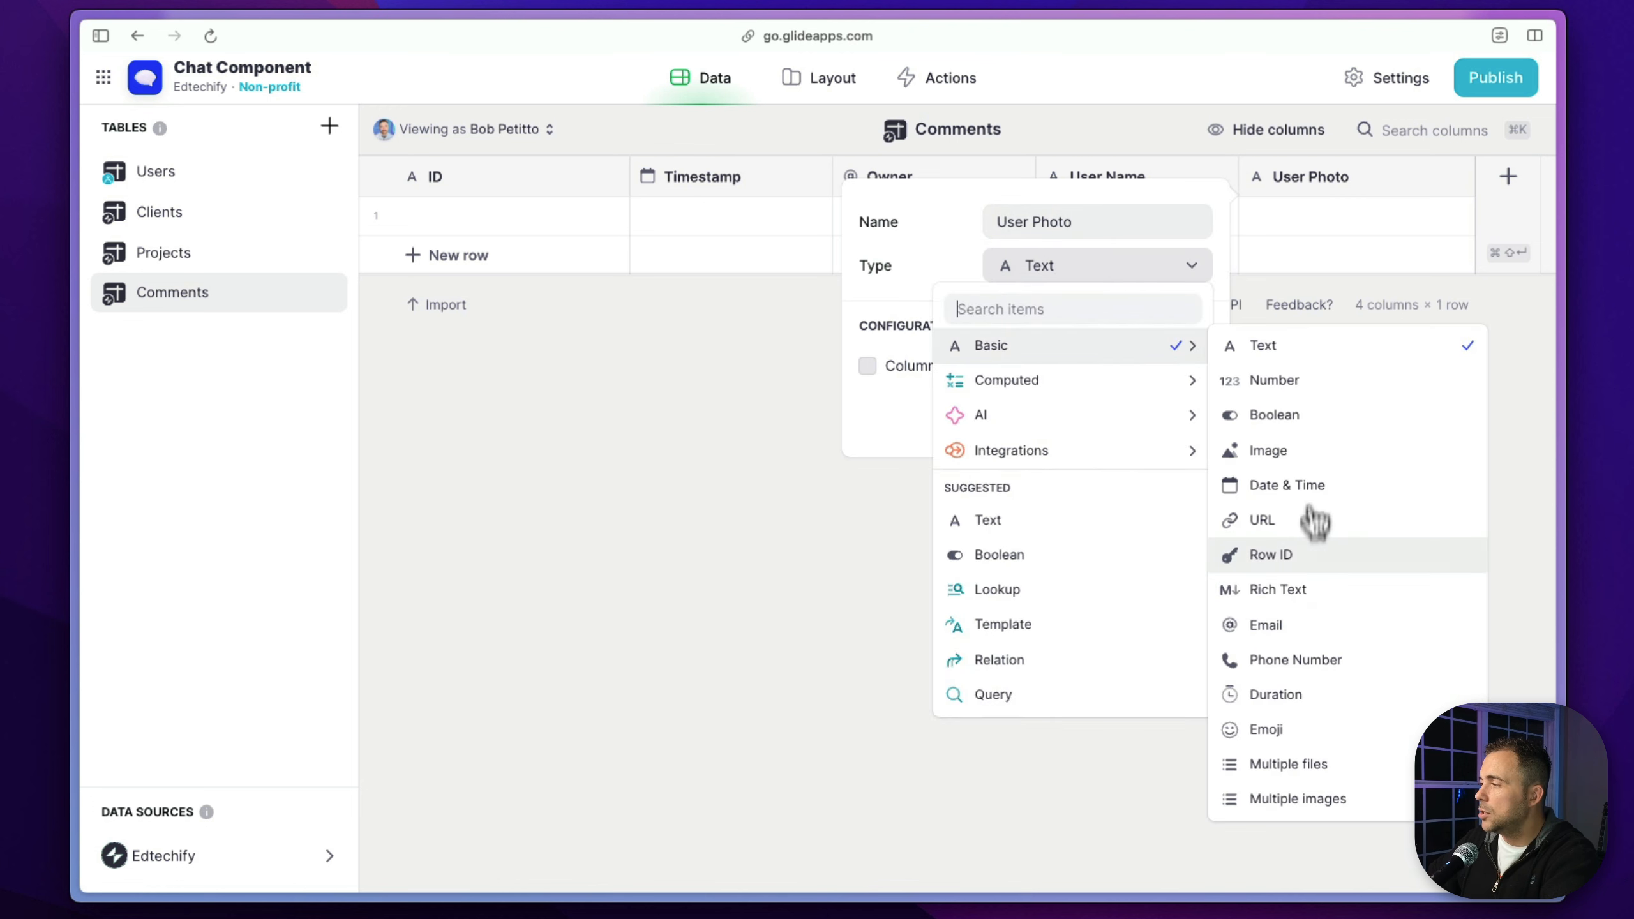
left_click(1308, 451)
left_click(1164, 417)
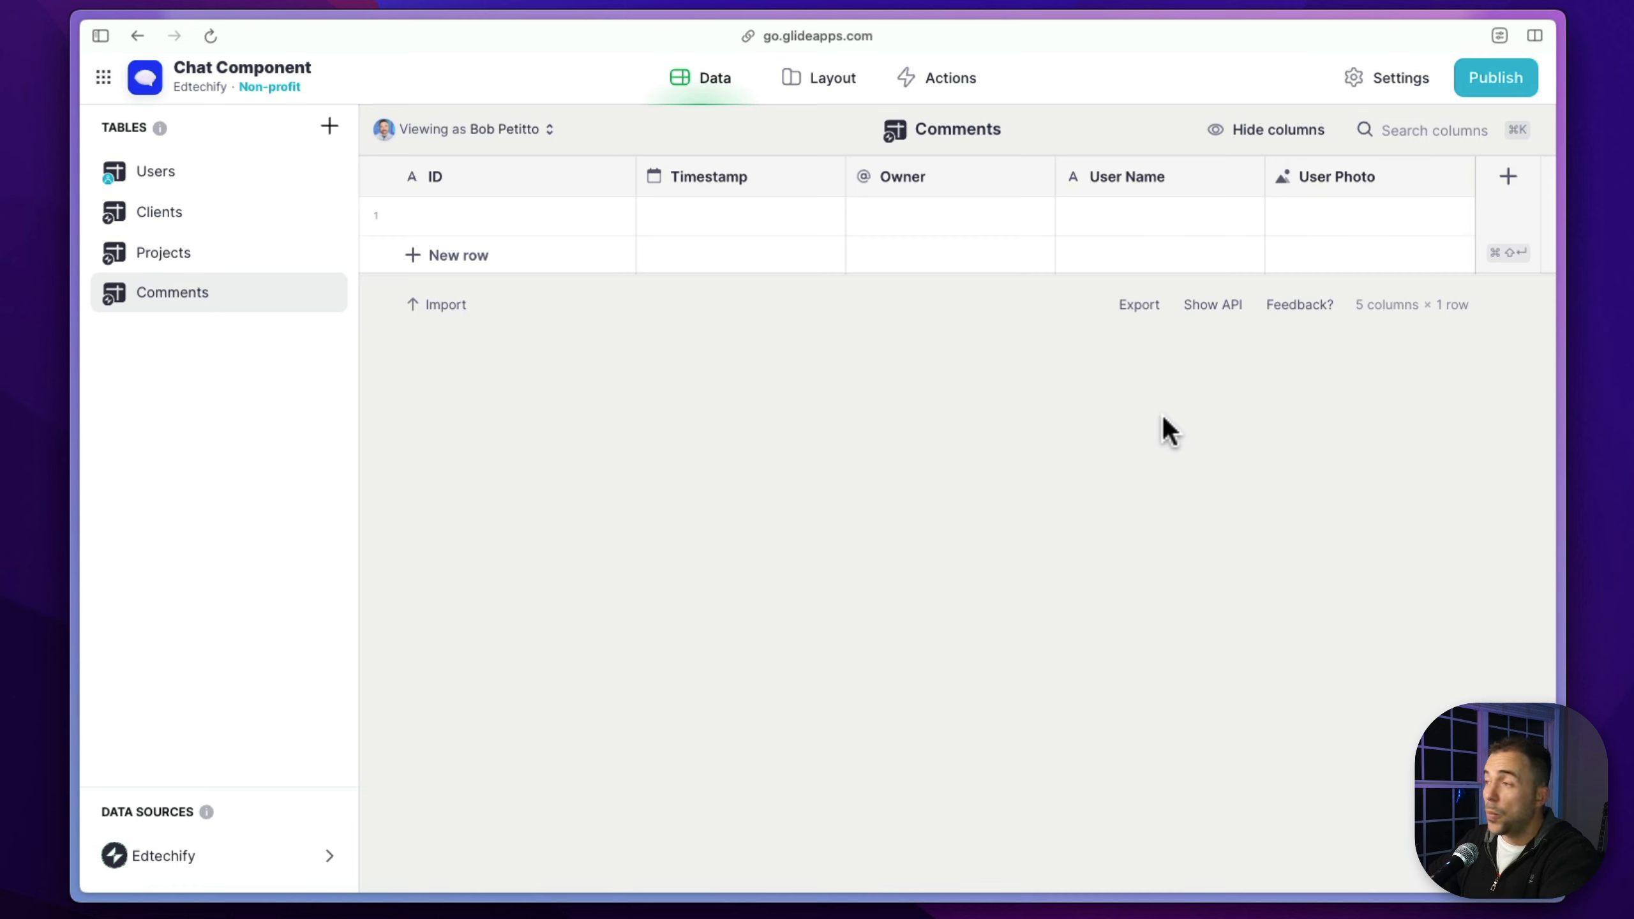
Add a Text column named Content to the Comments table
left_click(1512, 179)
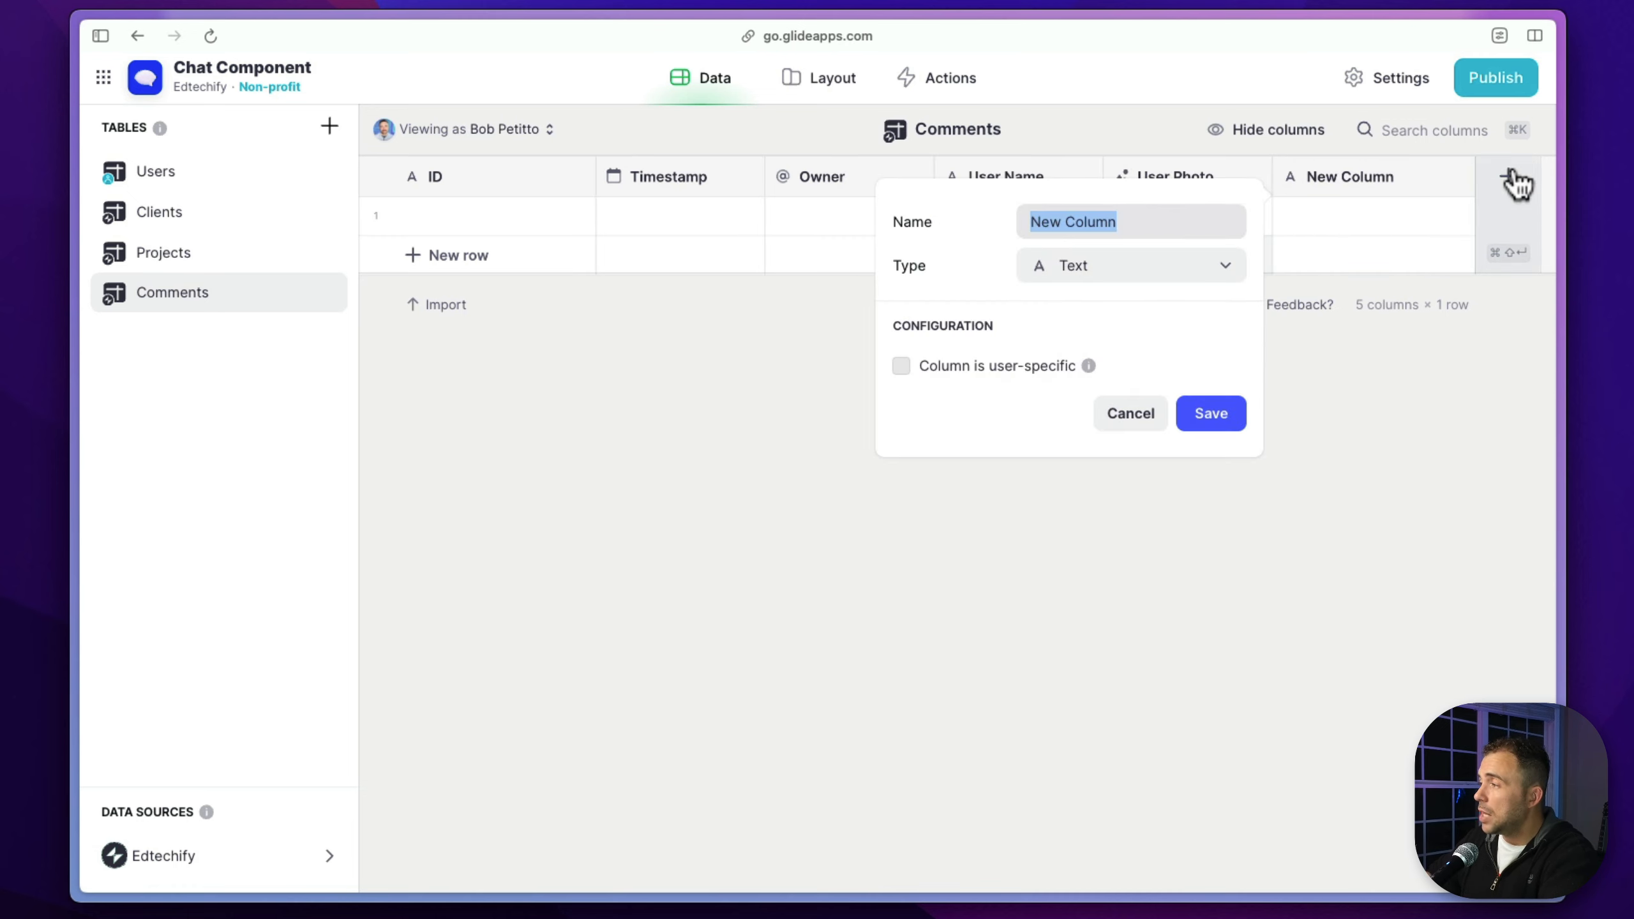
type("Content")
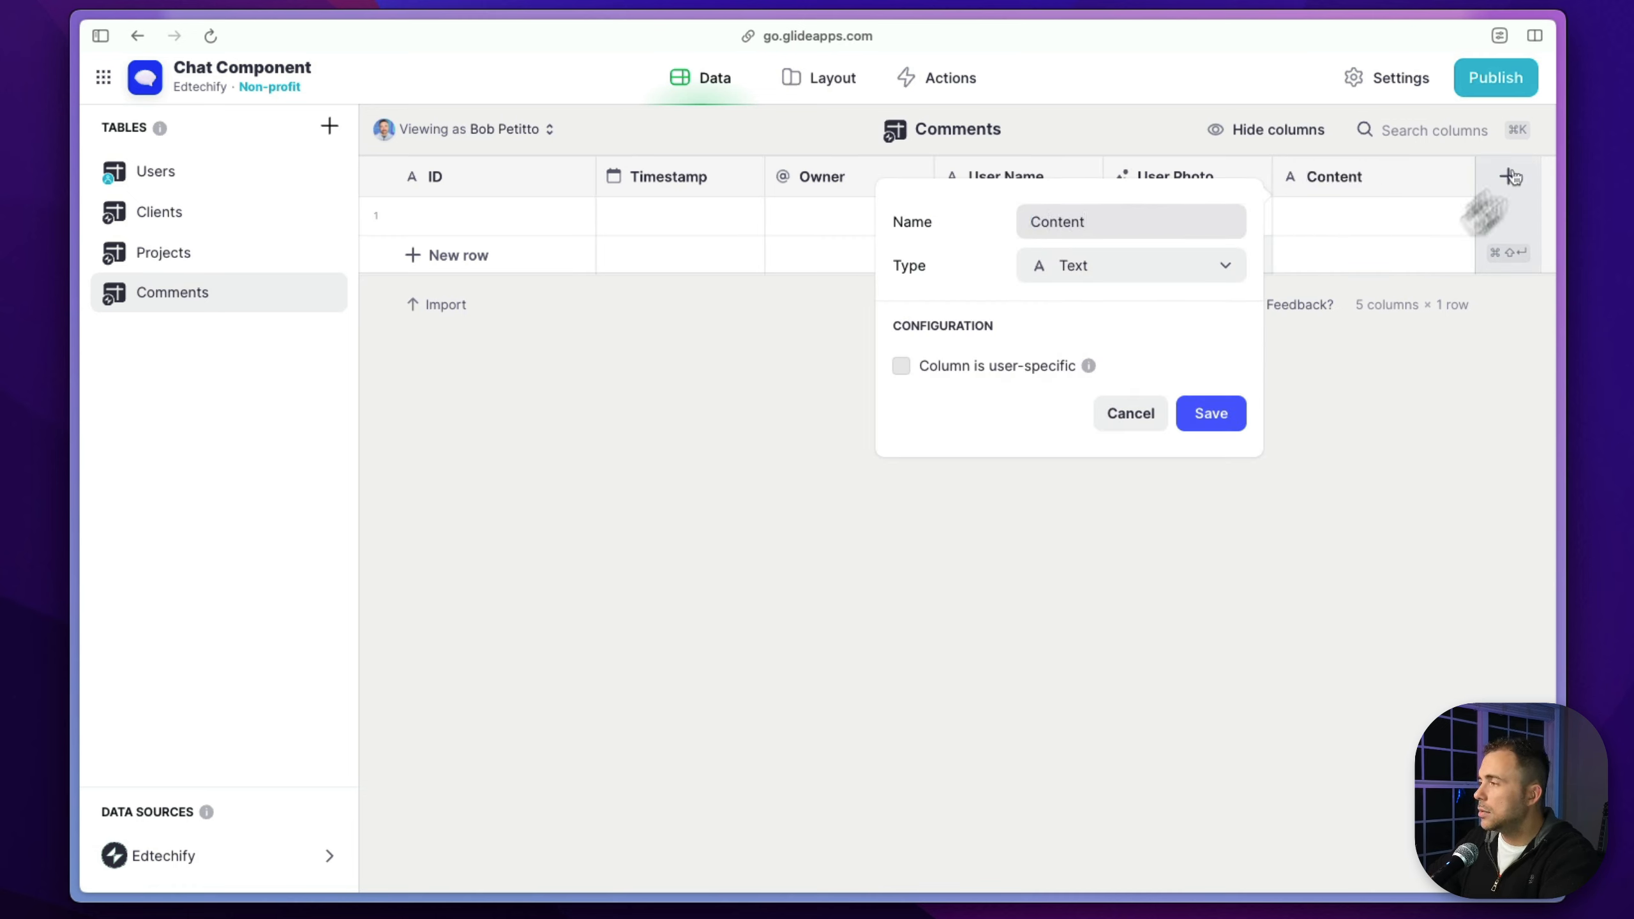
left_click(1212, 418)
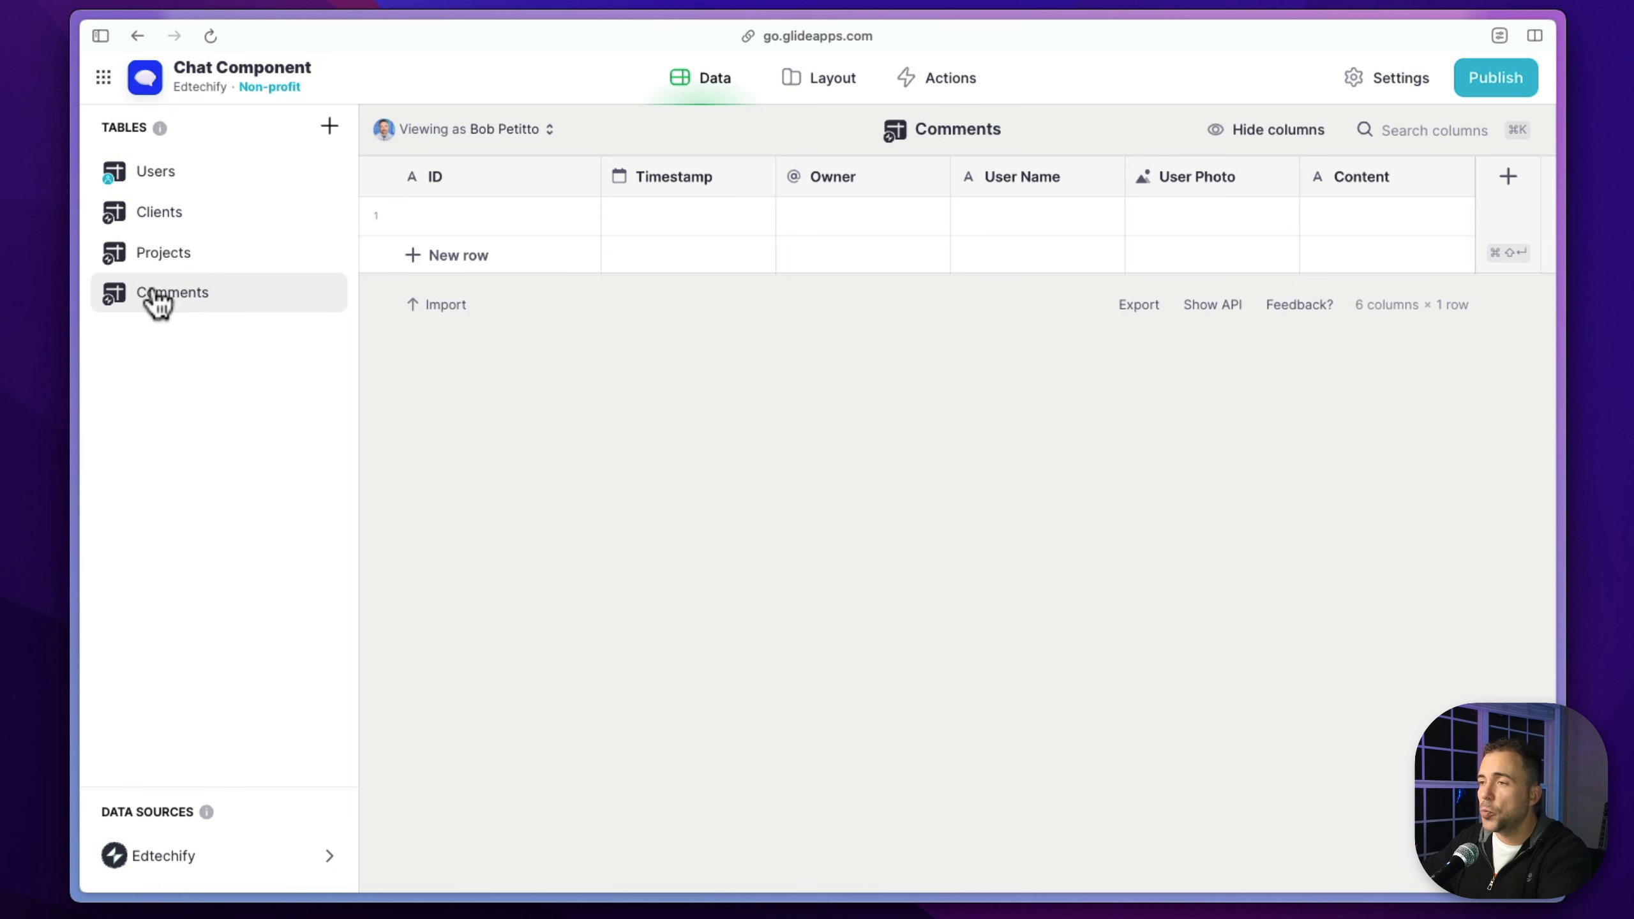
Start a new column in the Projects table, named rel_comments and of type Relation
left_click(158, 265)
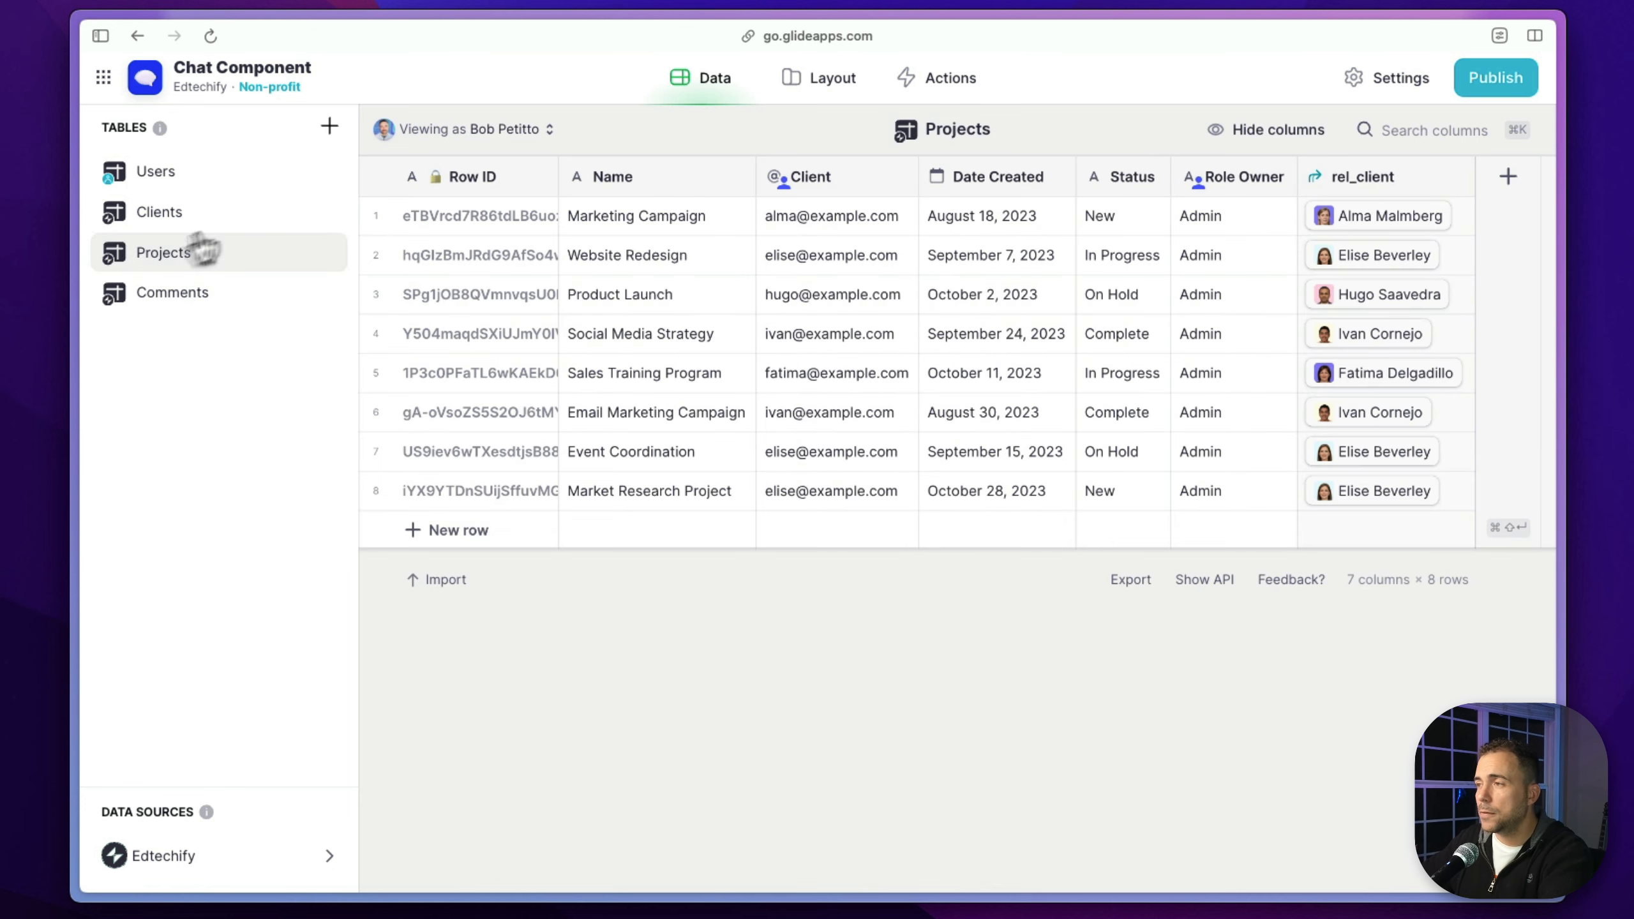
left_click(448, 213)
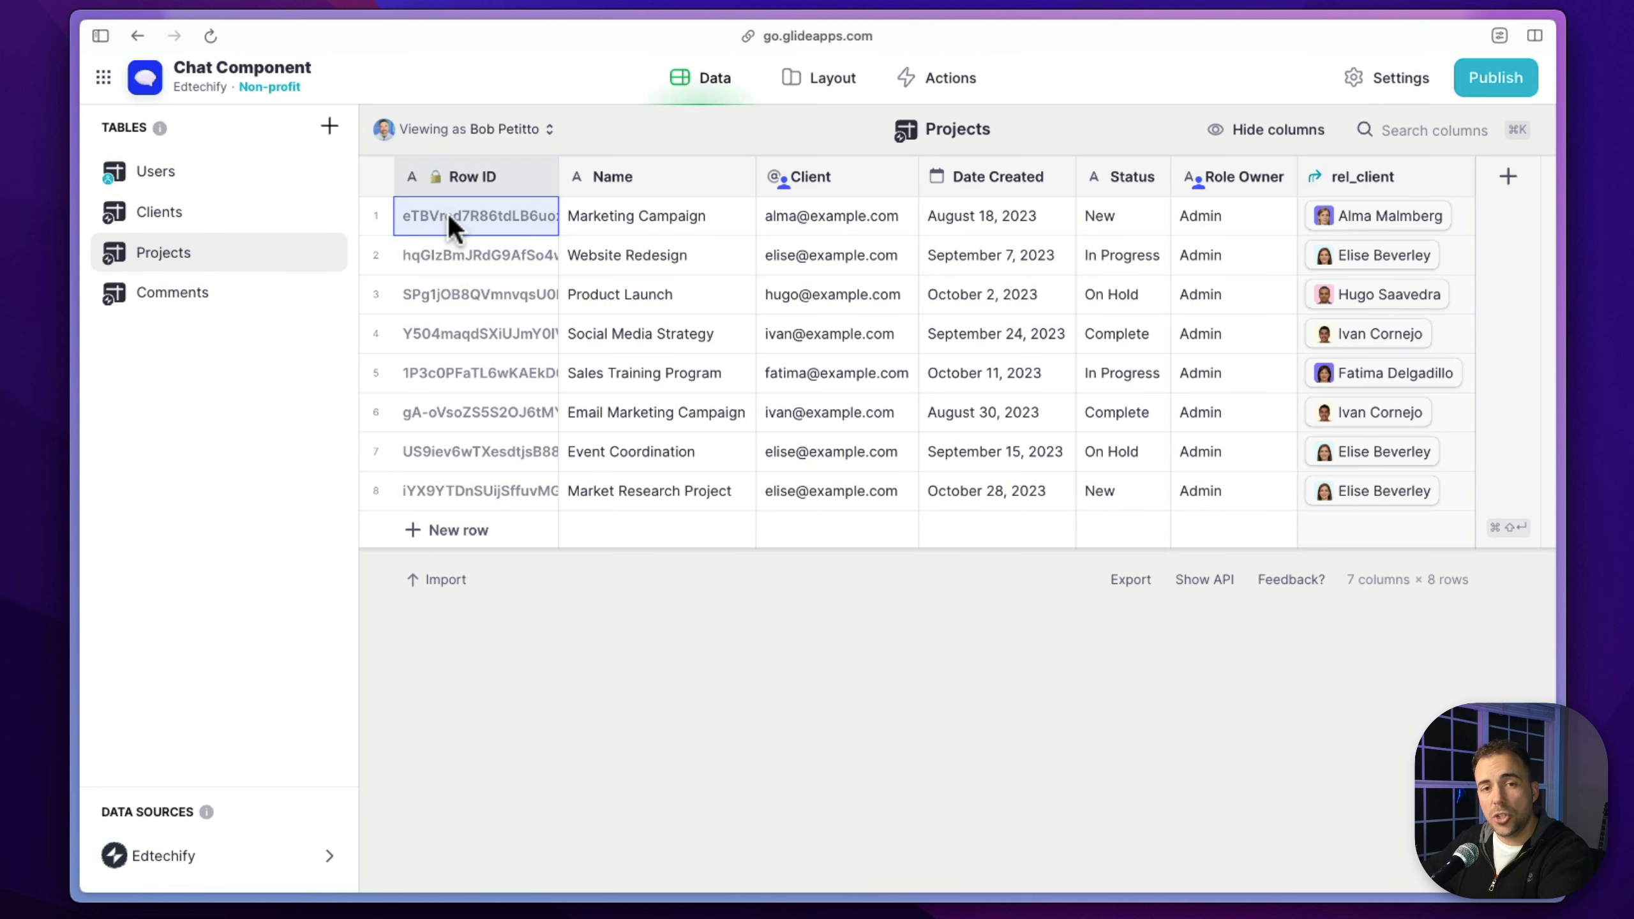
left_click(1506, 177)
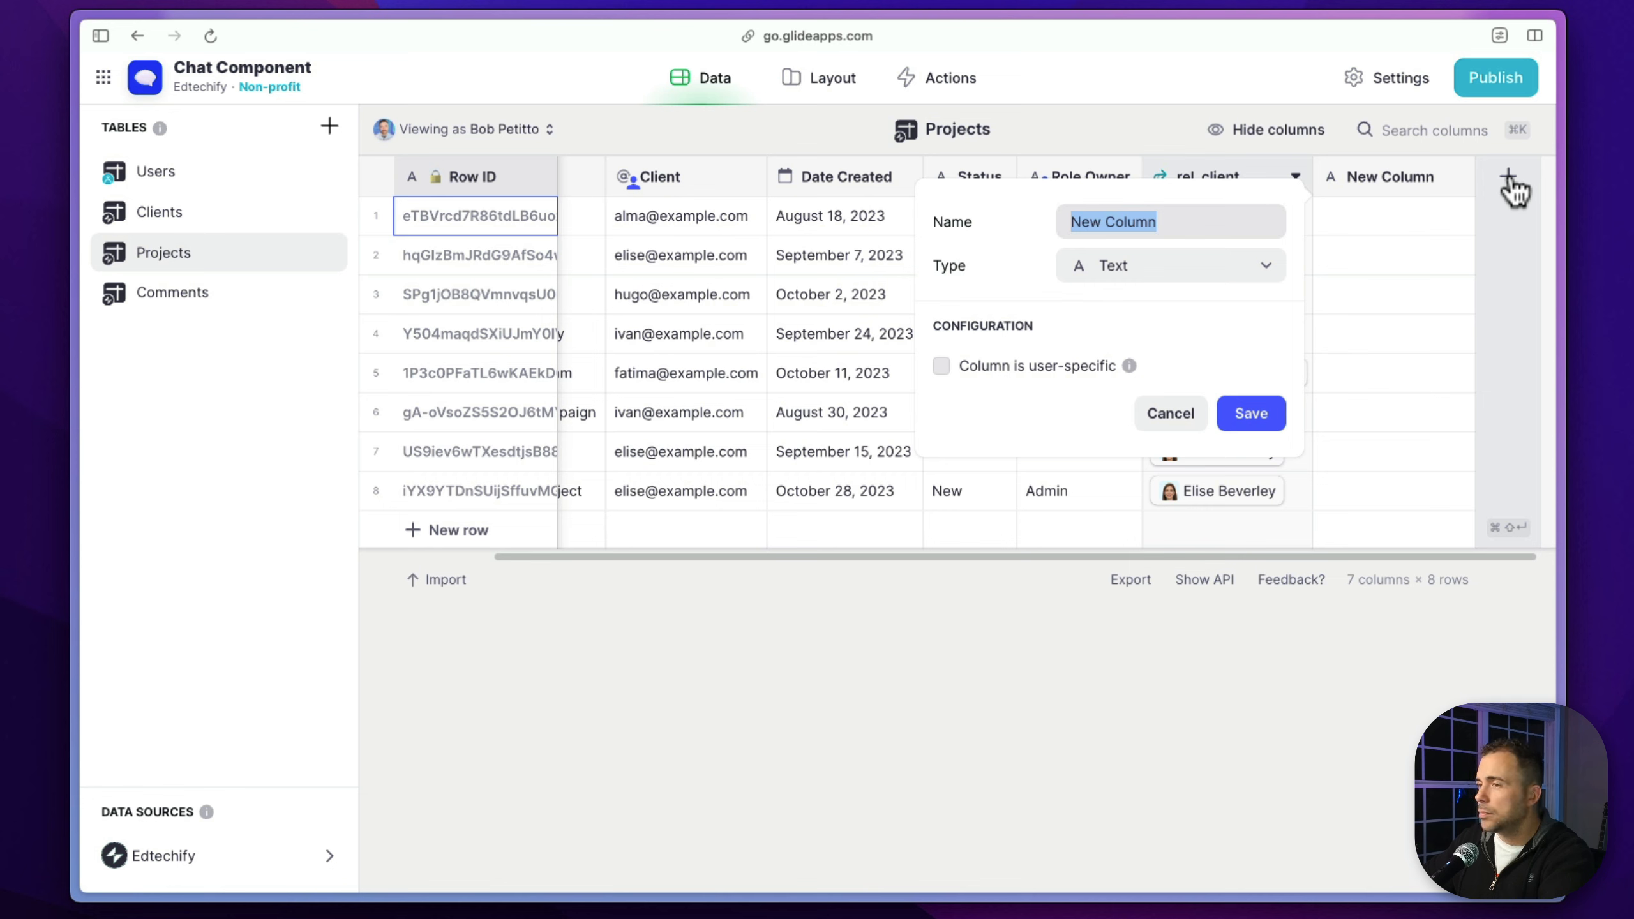
type("relat")
key("BackSpace")
key("BackSpace")
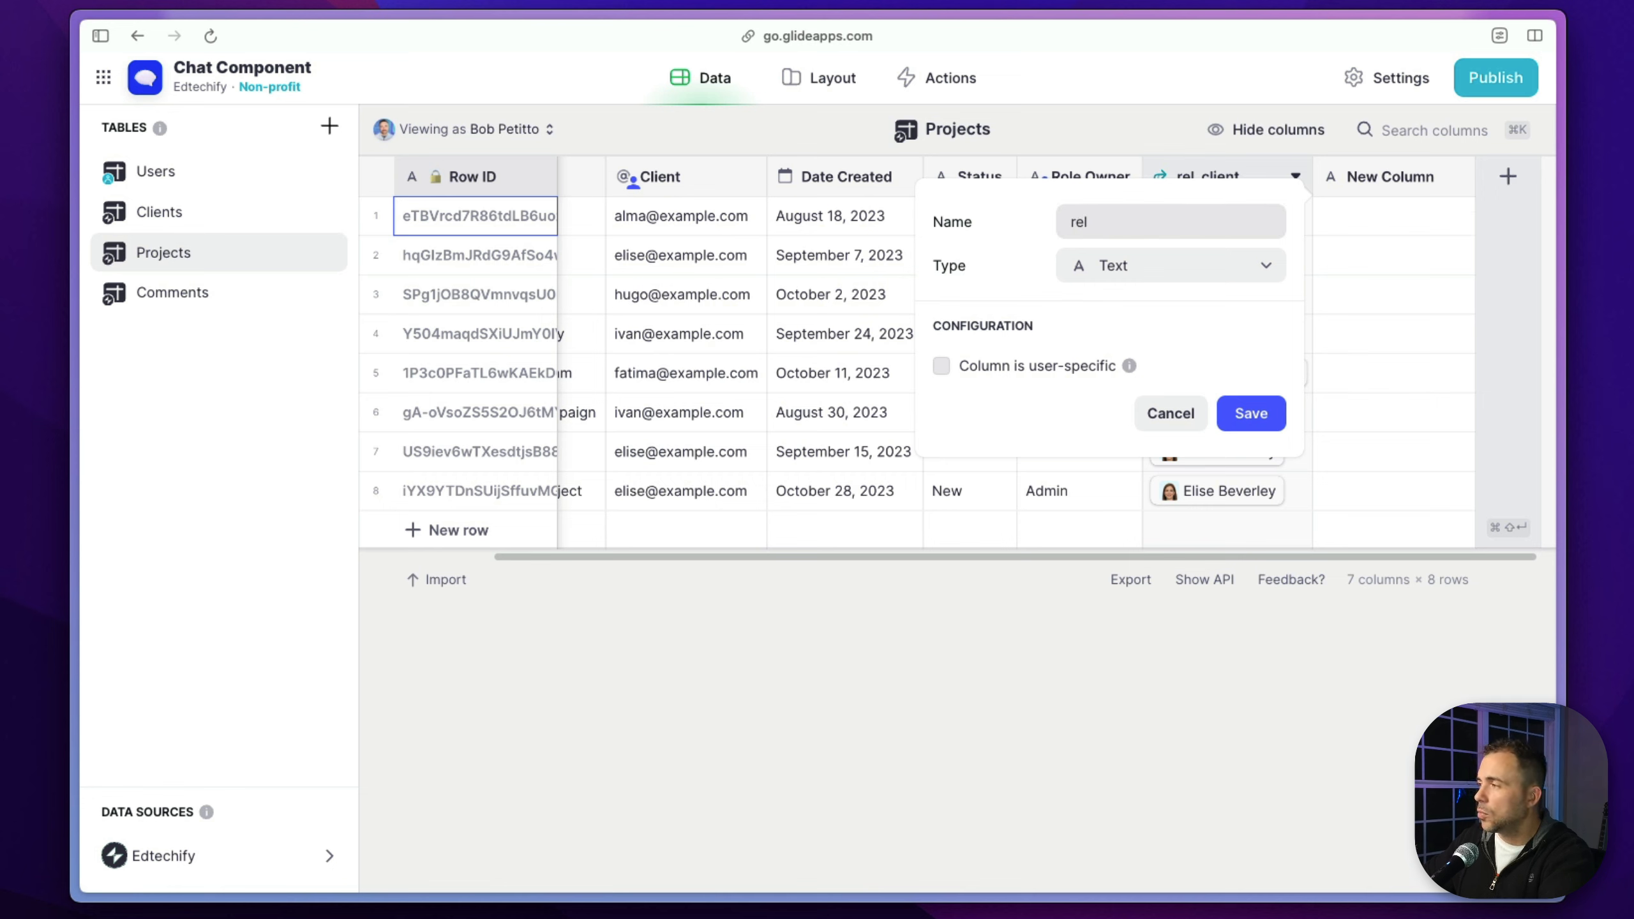
type("_comments")
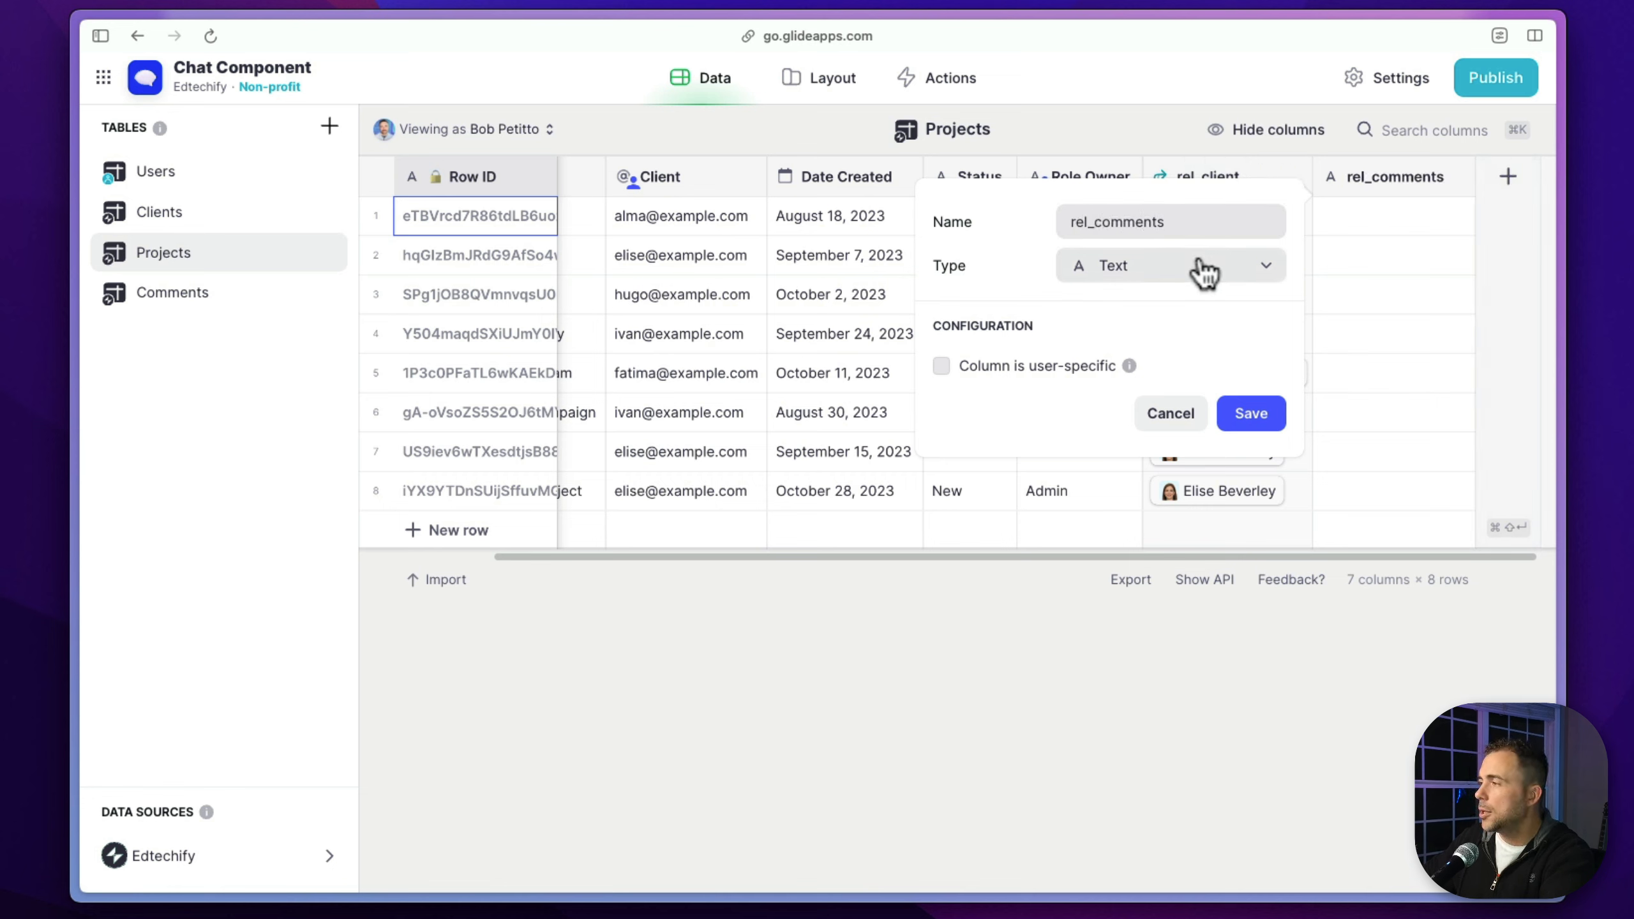
left_click(1203, 272)
type("rel")
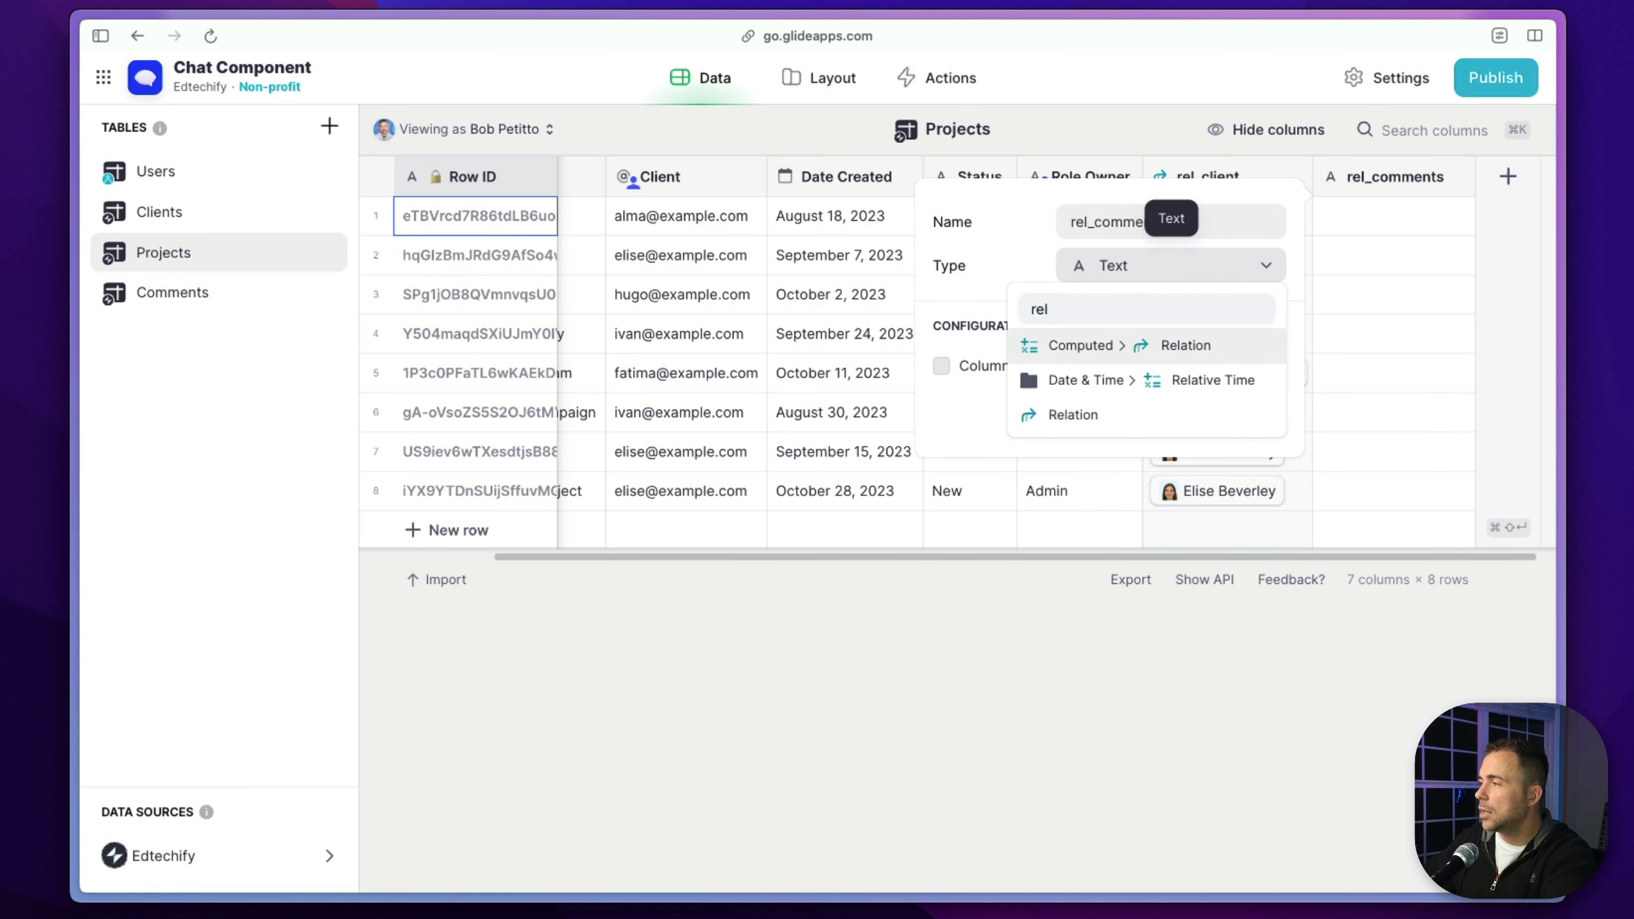
left_click(1141, 351)
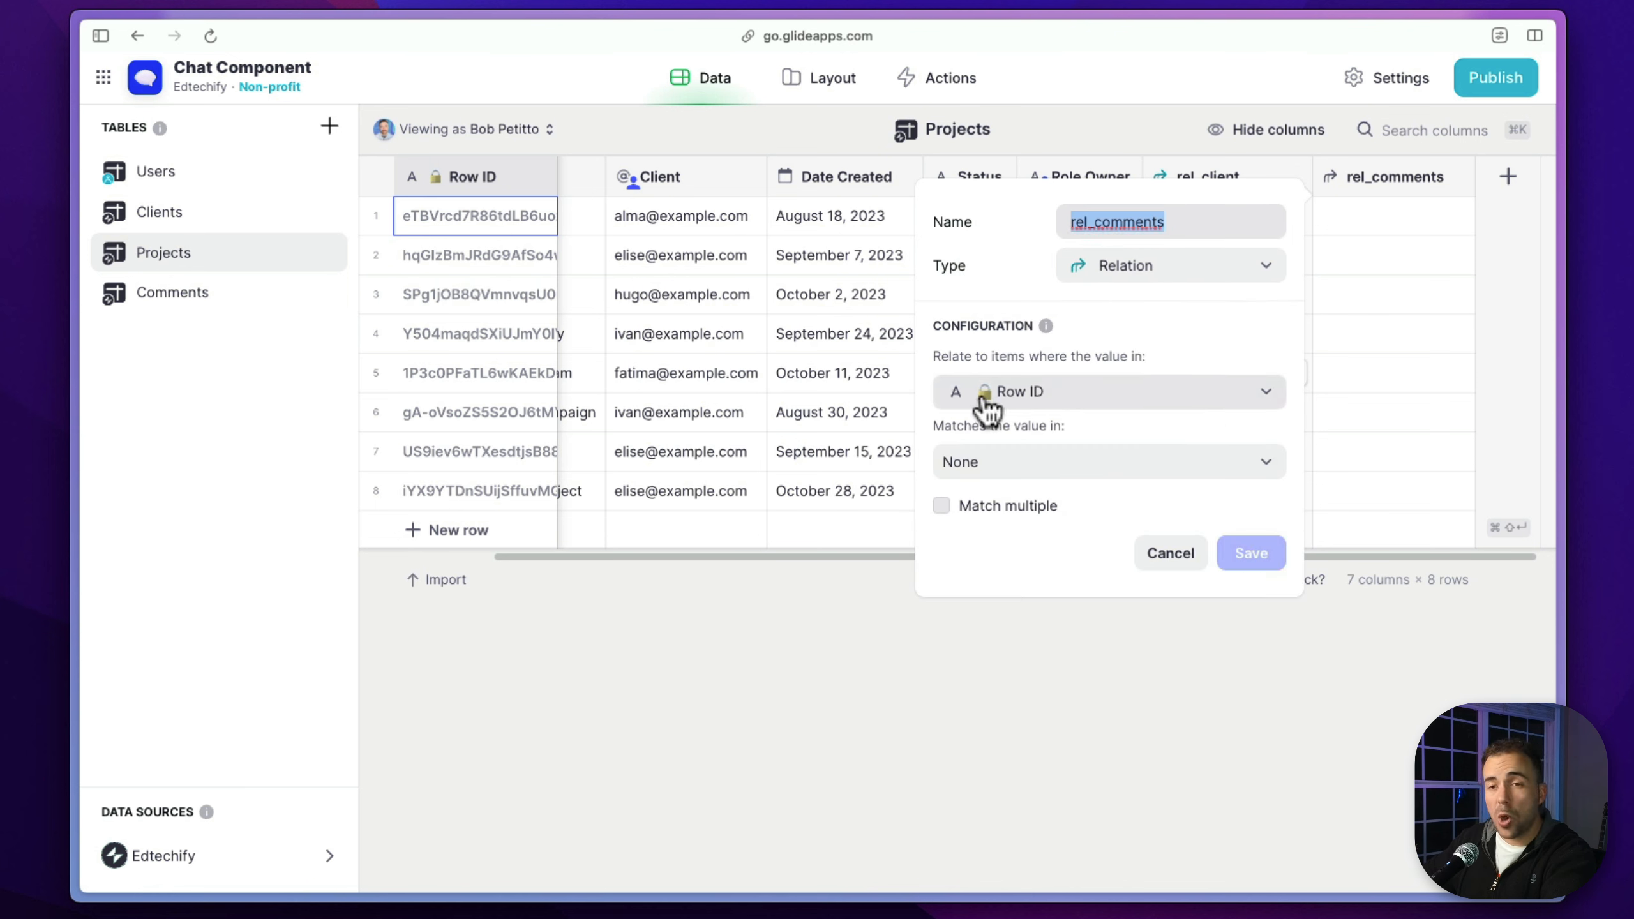
Match the relation's Row ID to the ID column of the Comments table, allow multiple matches, and save the column
left_click(976, 469)
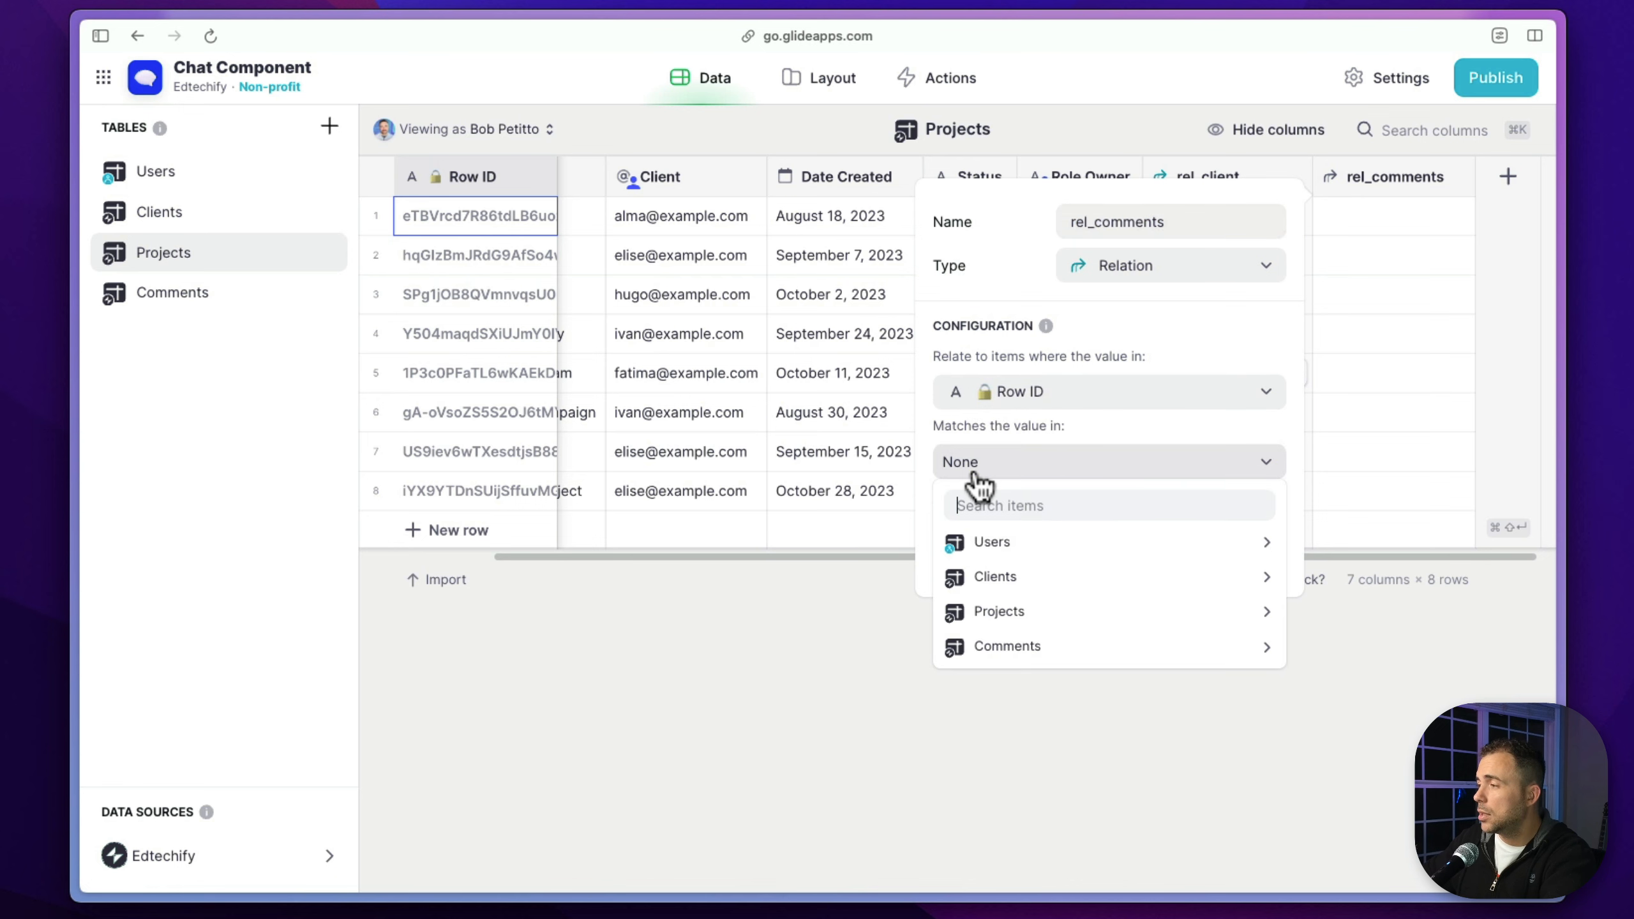
mouse_move(1013, 646)
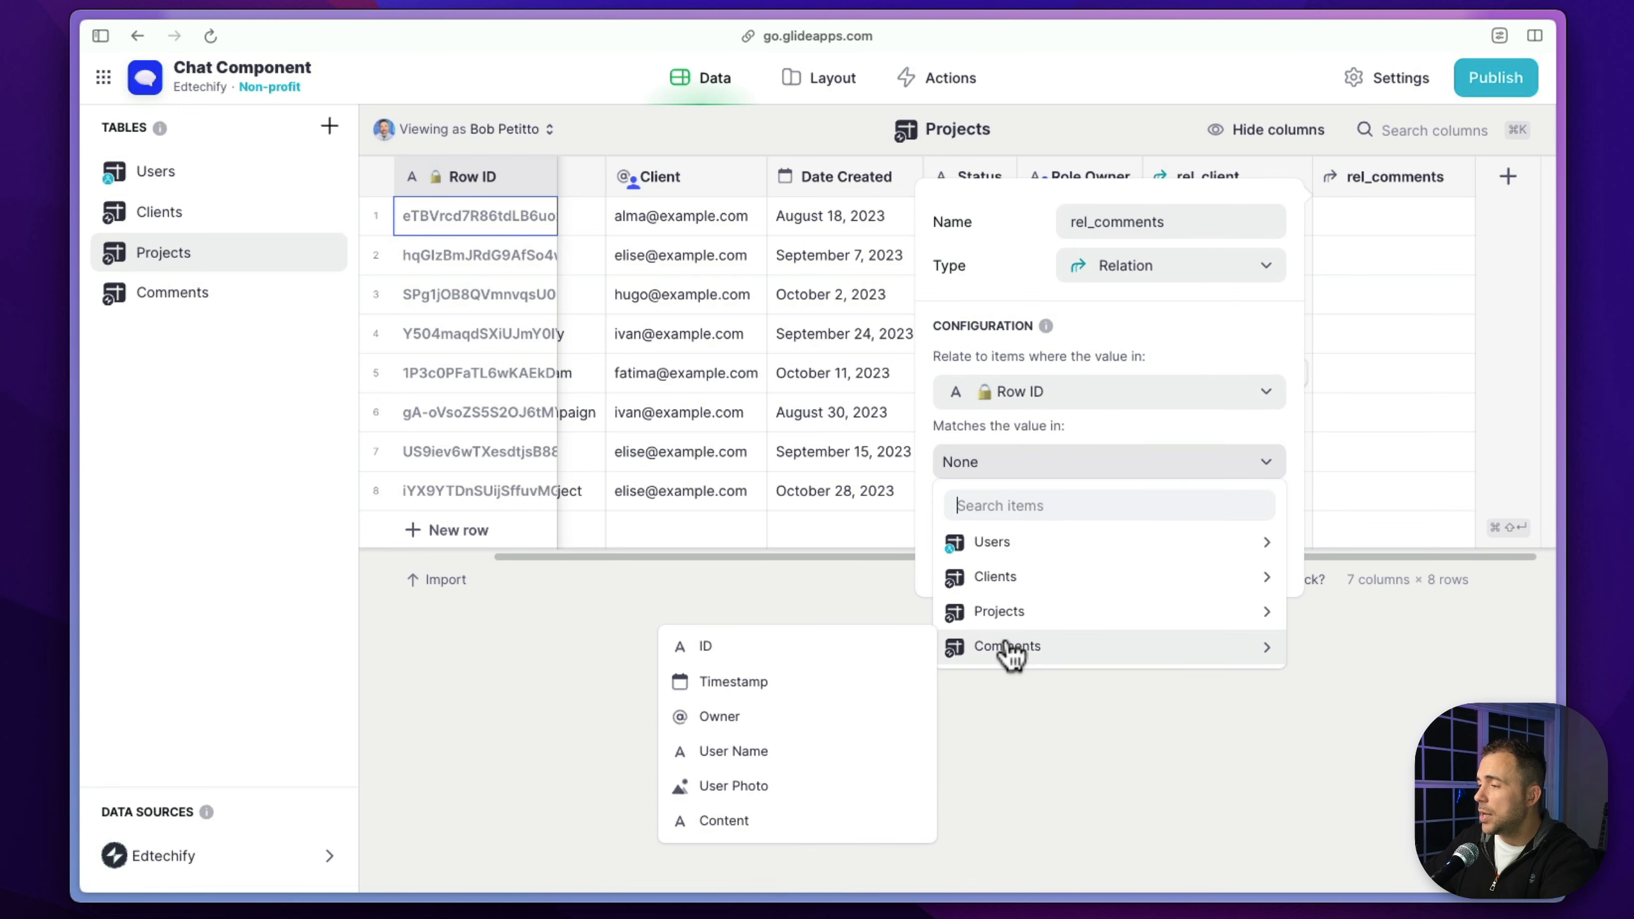
left_click(848, 650)
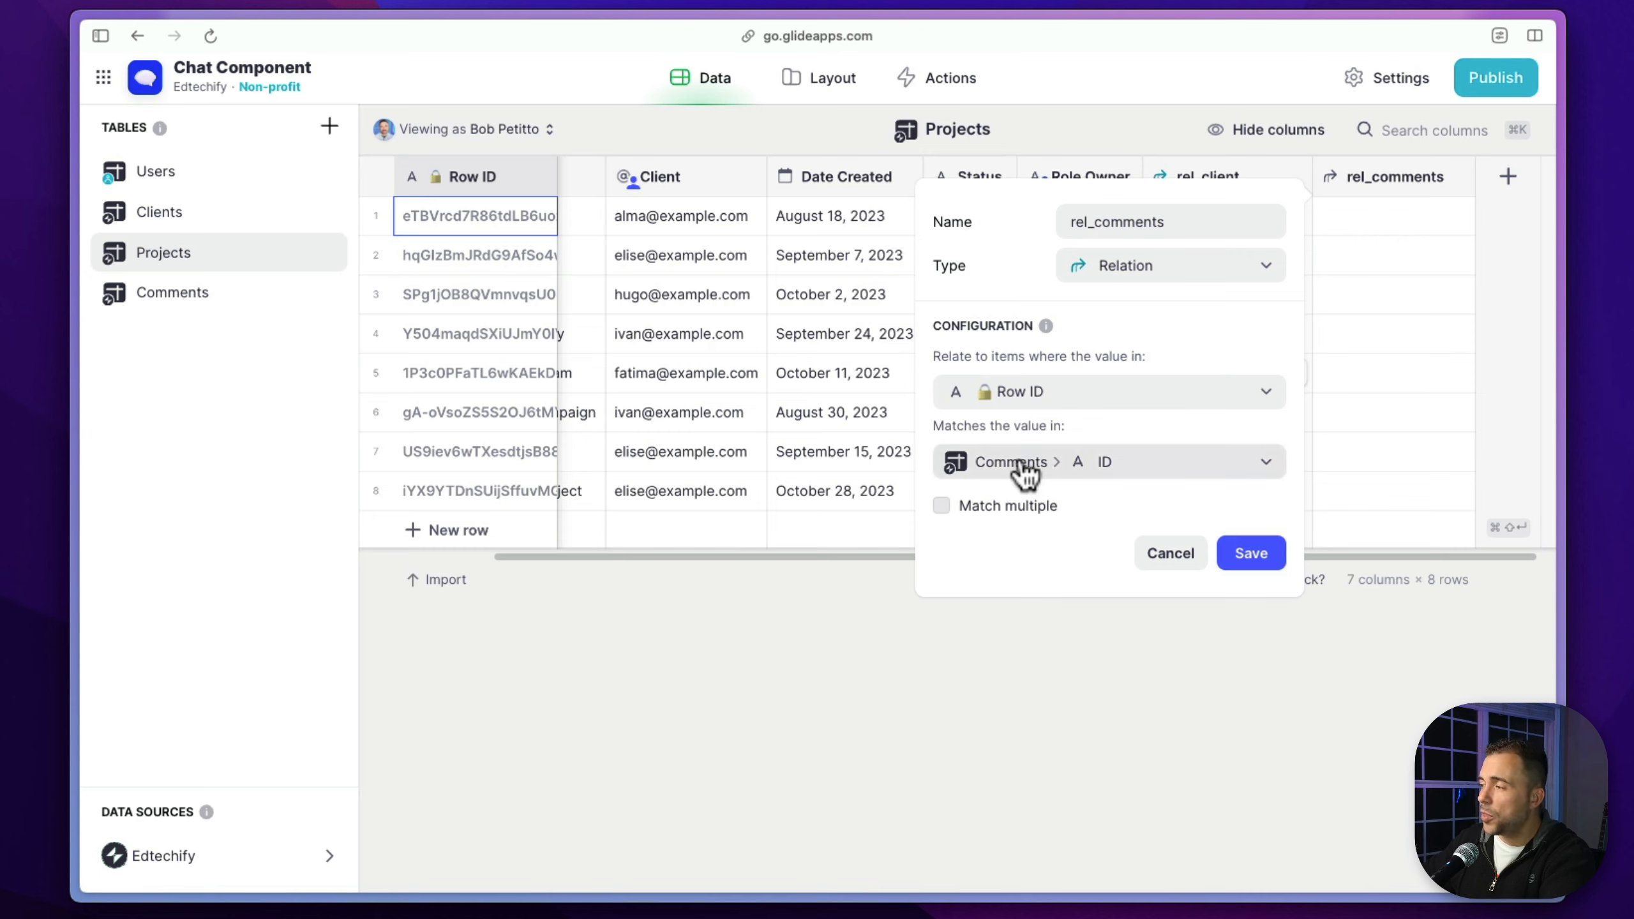
left_click(942, 505)
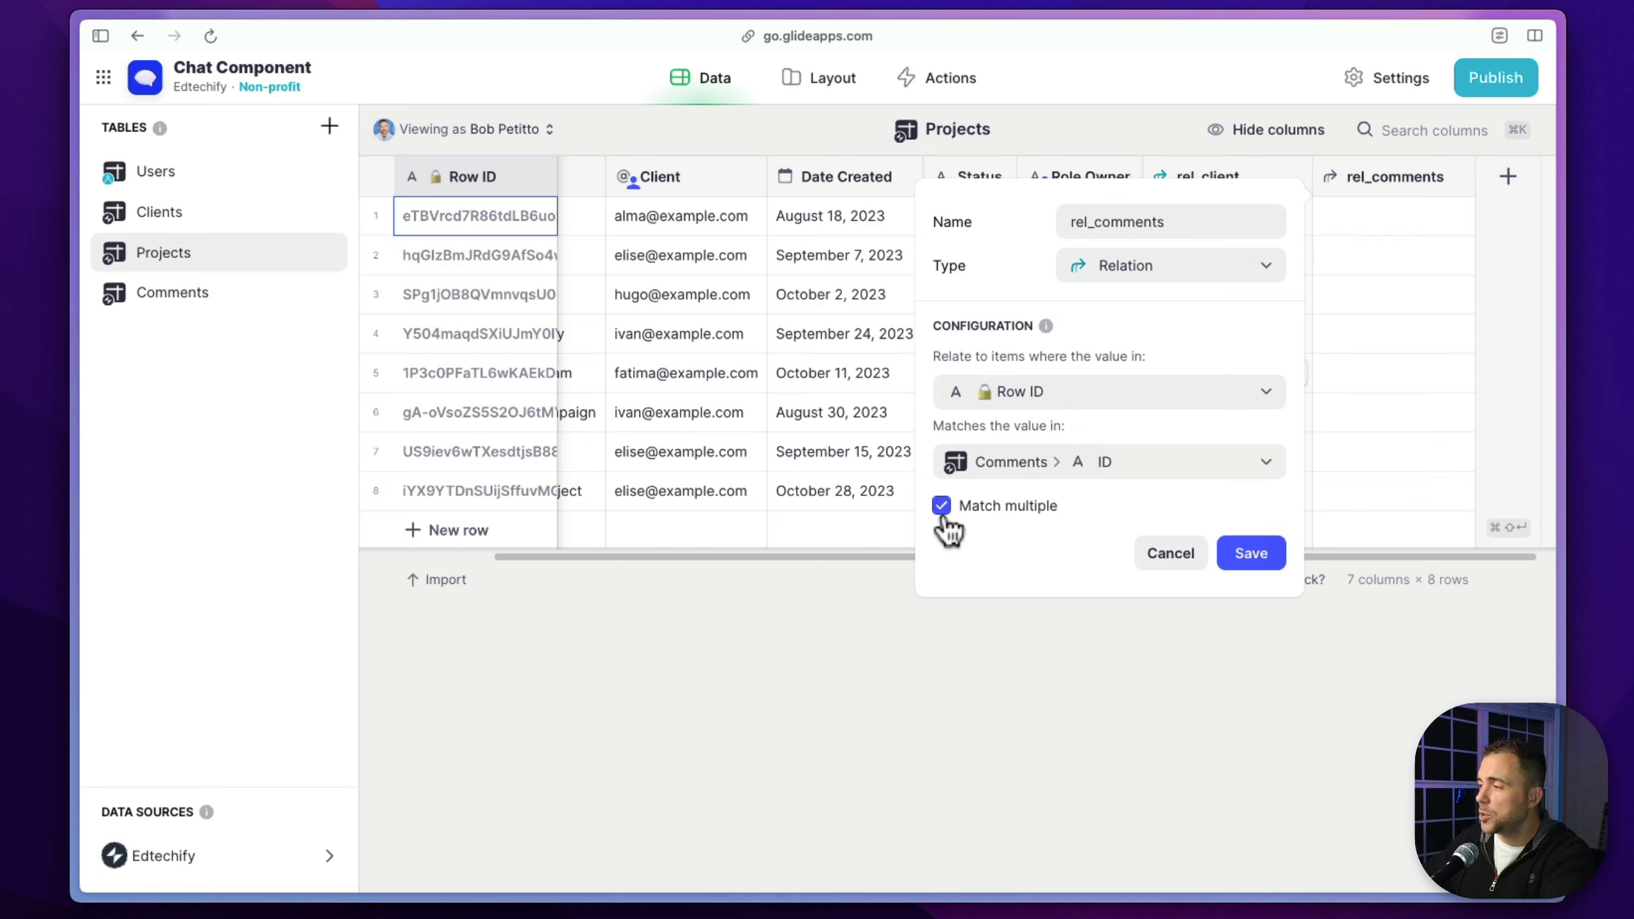
left_click(1244, 553)
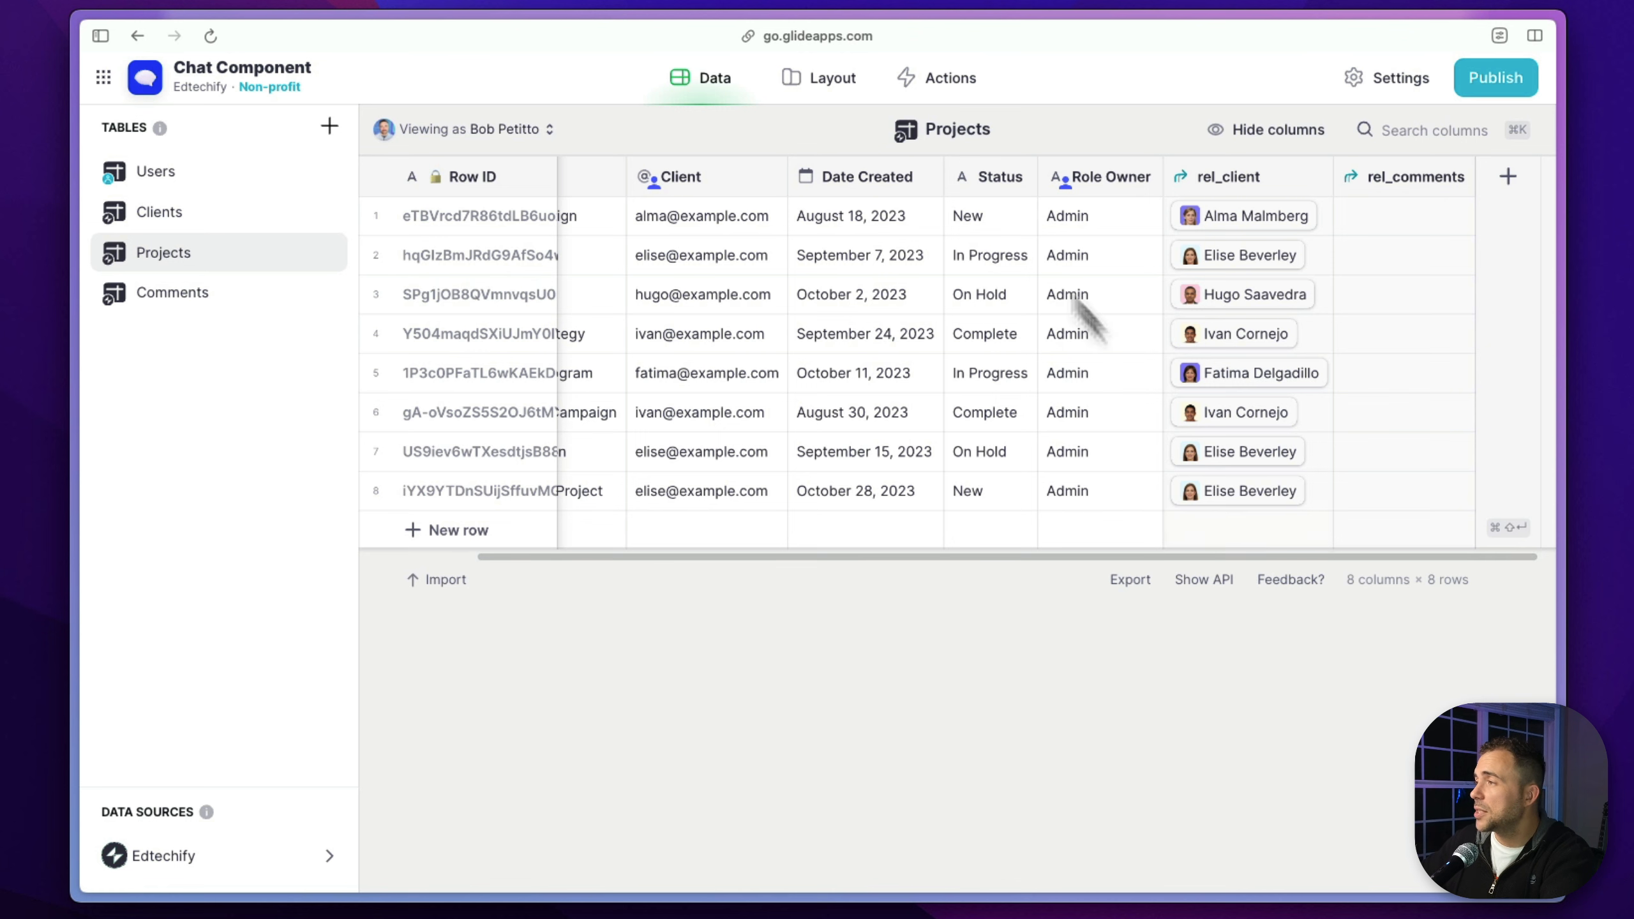
Add a Comments component to the project details screen with rel_comments as its source
left_click(835, 96)
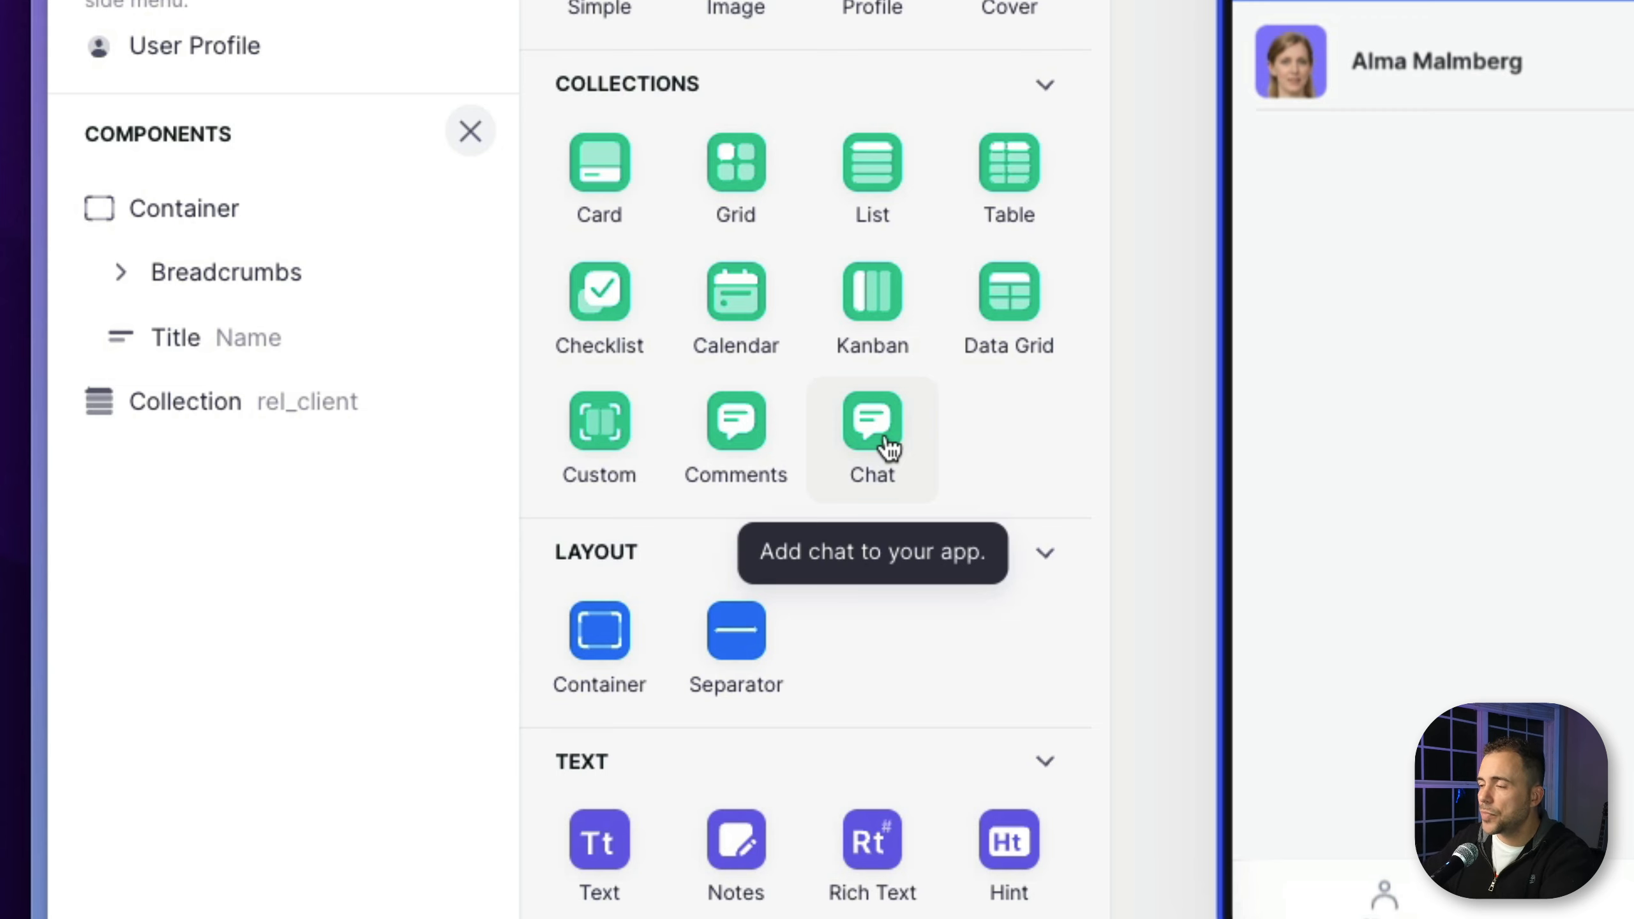
left_click(749, 455)
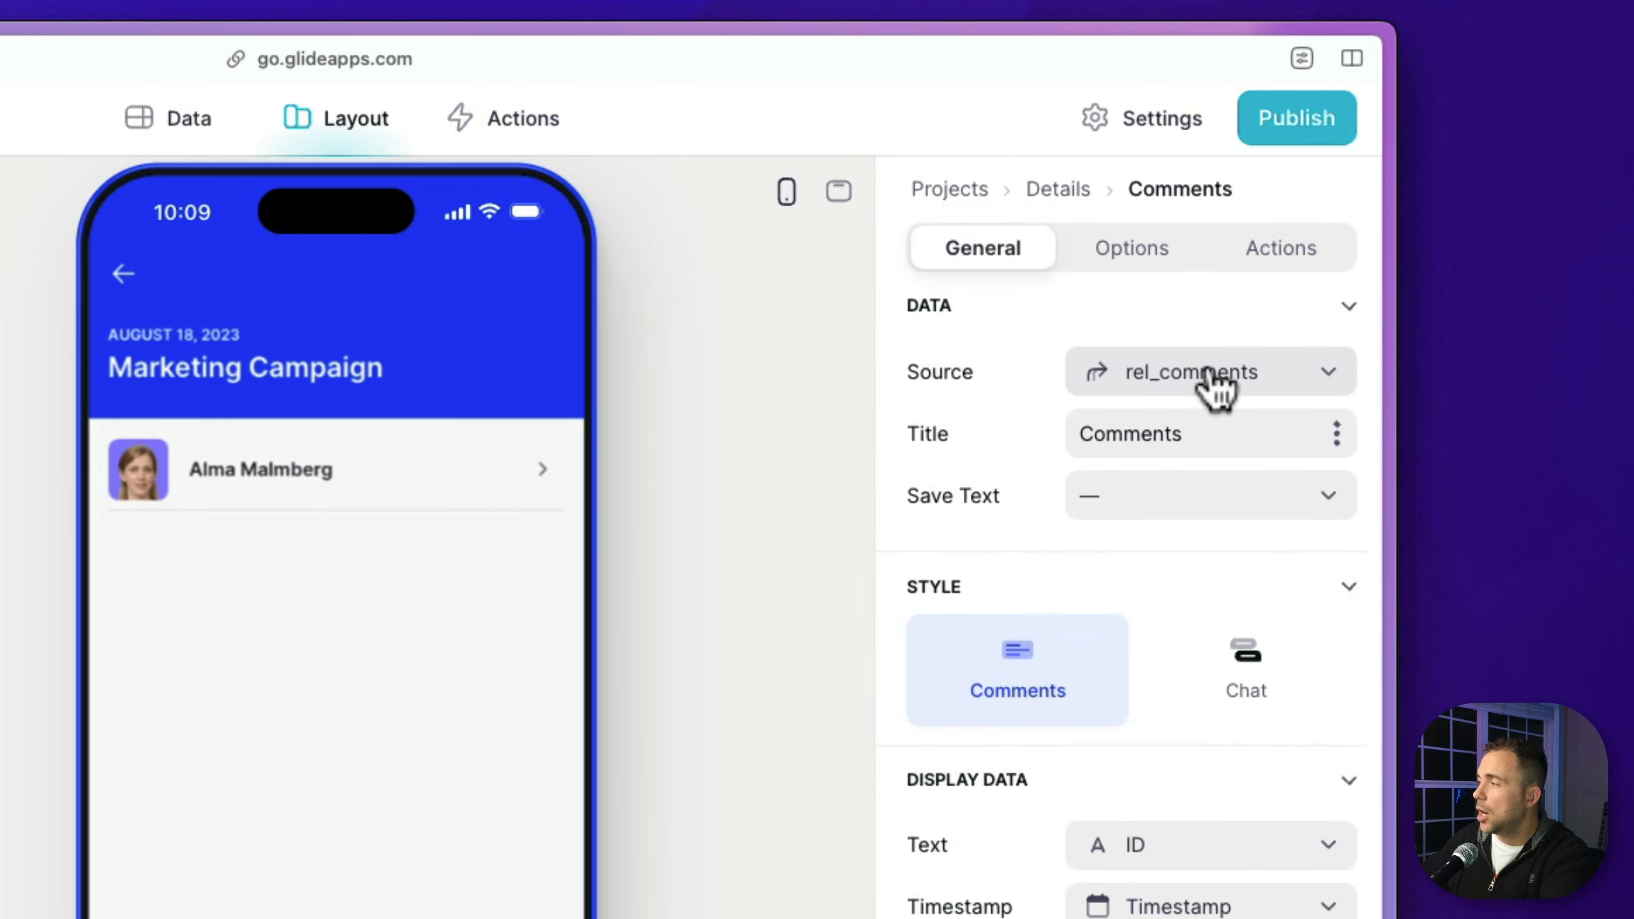
left_click(1215, 373)
left_click(1213, 374)
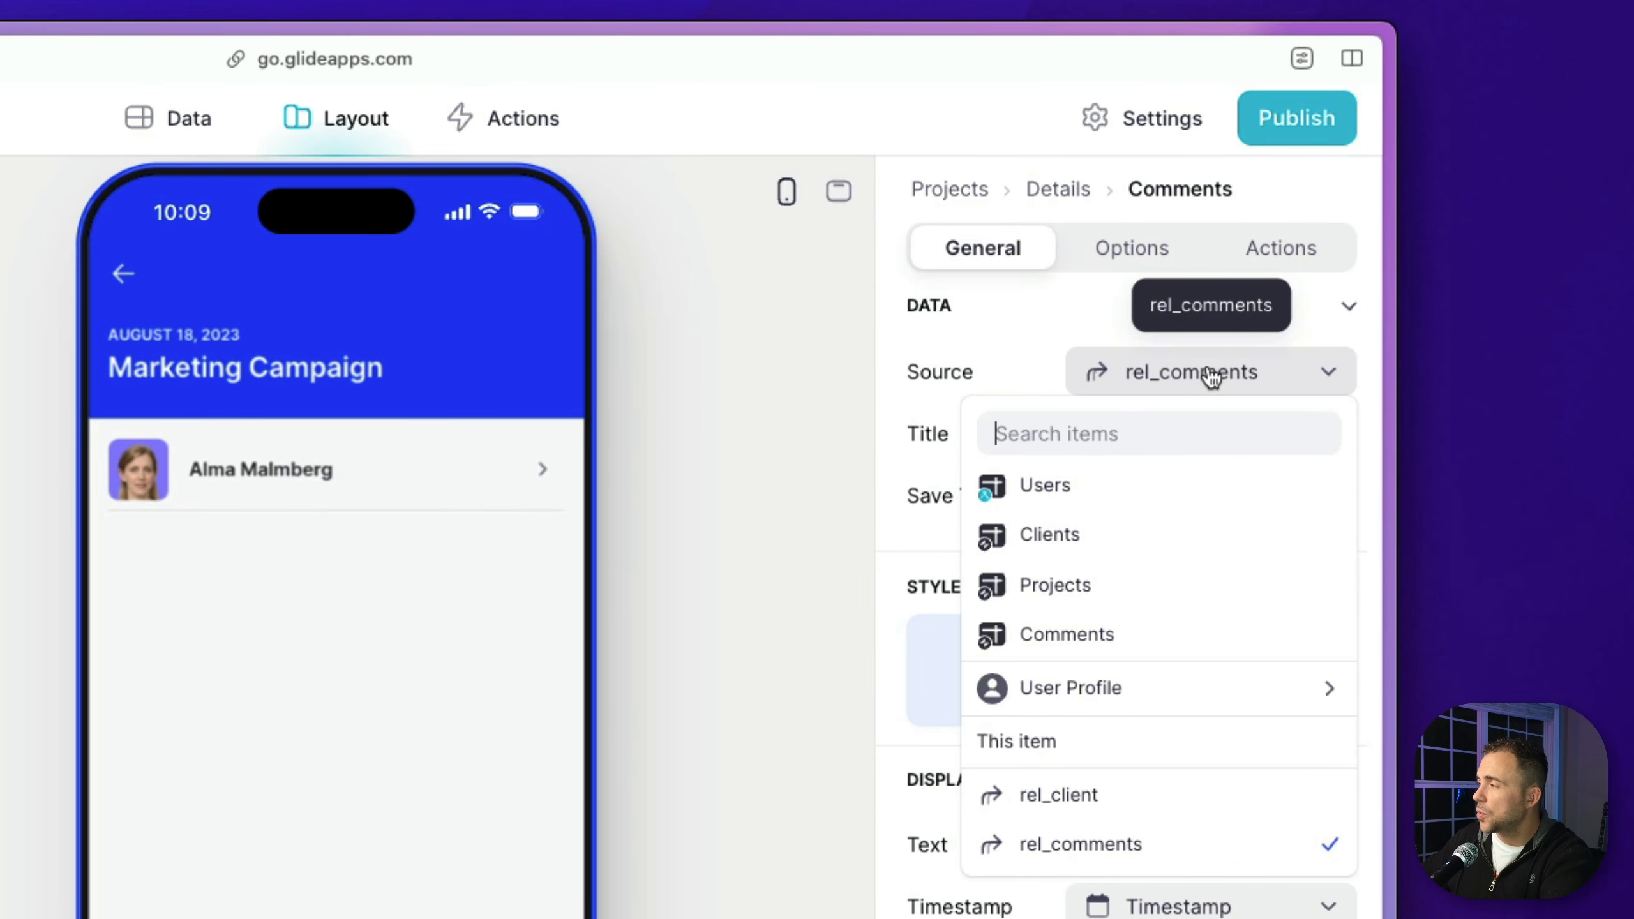
left_click(1117, 846)
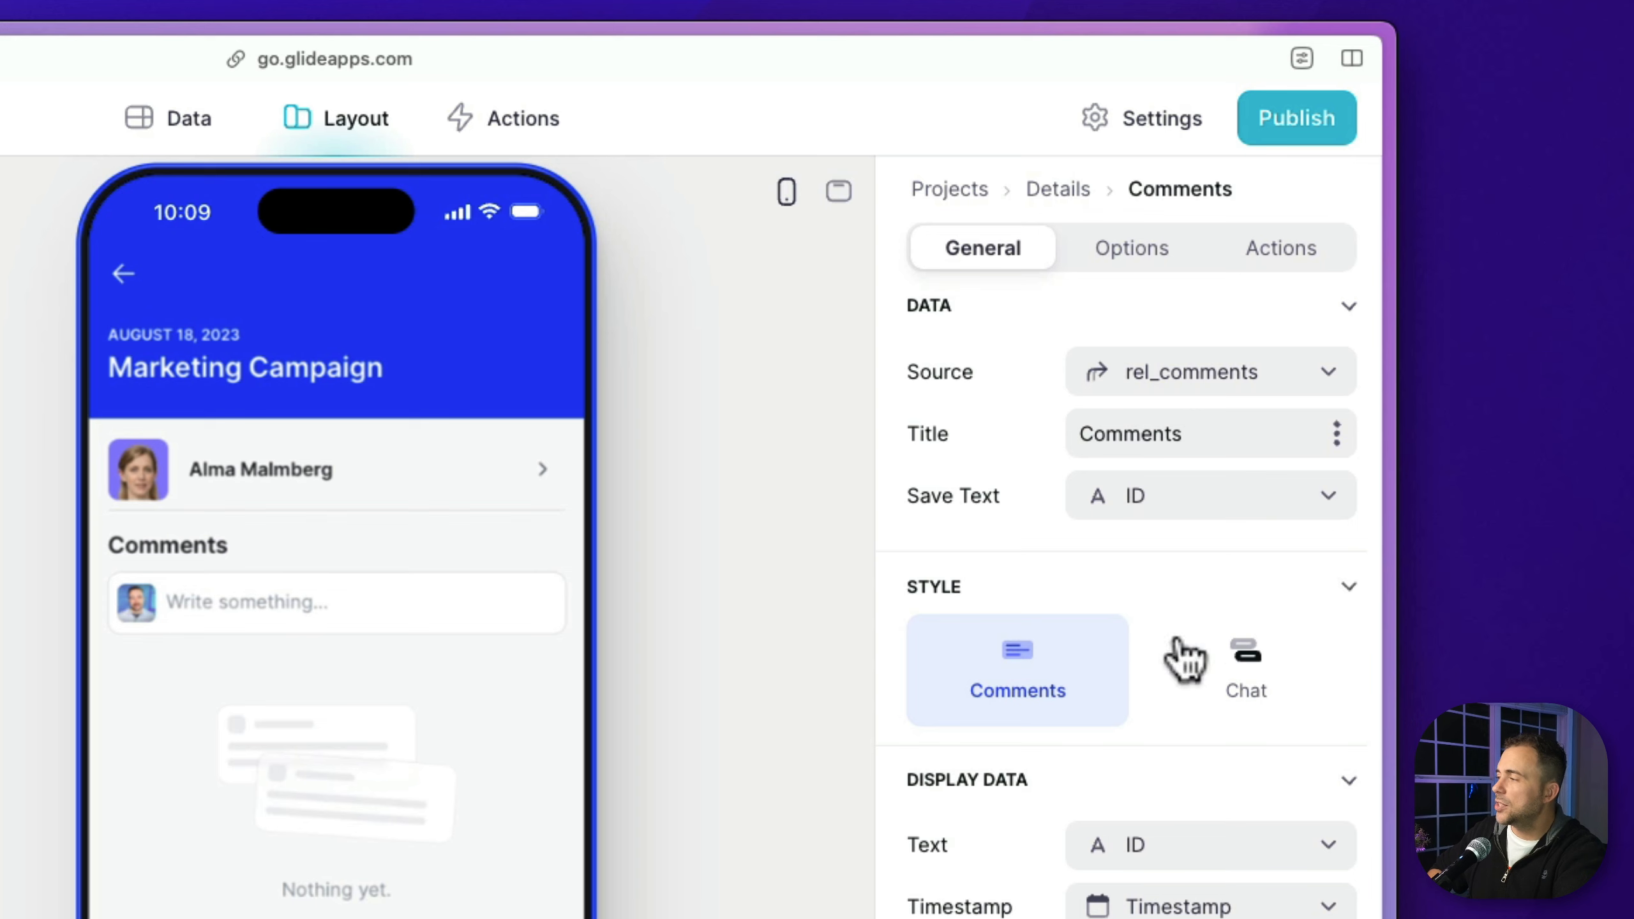
Try the Chat style, return to the Comments style, and set the component's Save Text to the Content column
left_click(1249, 667)
left_click(1023, 679)
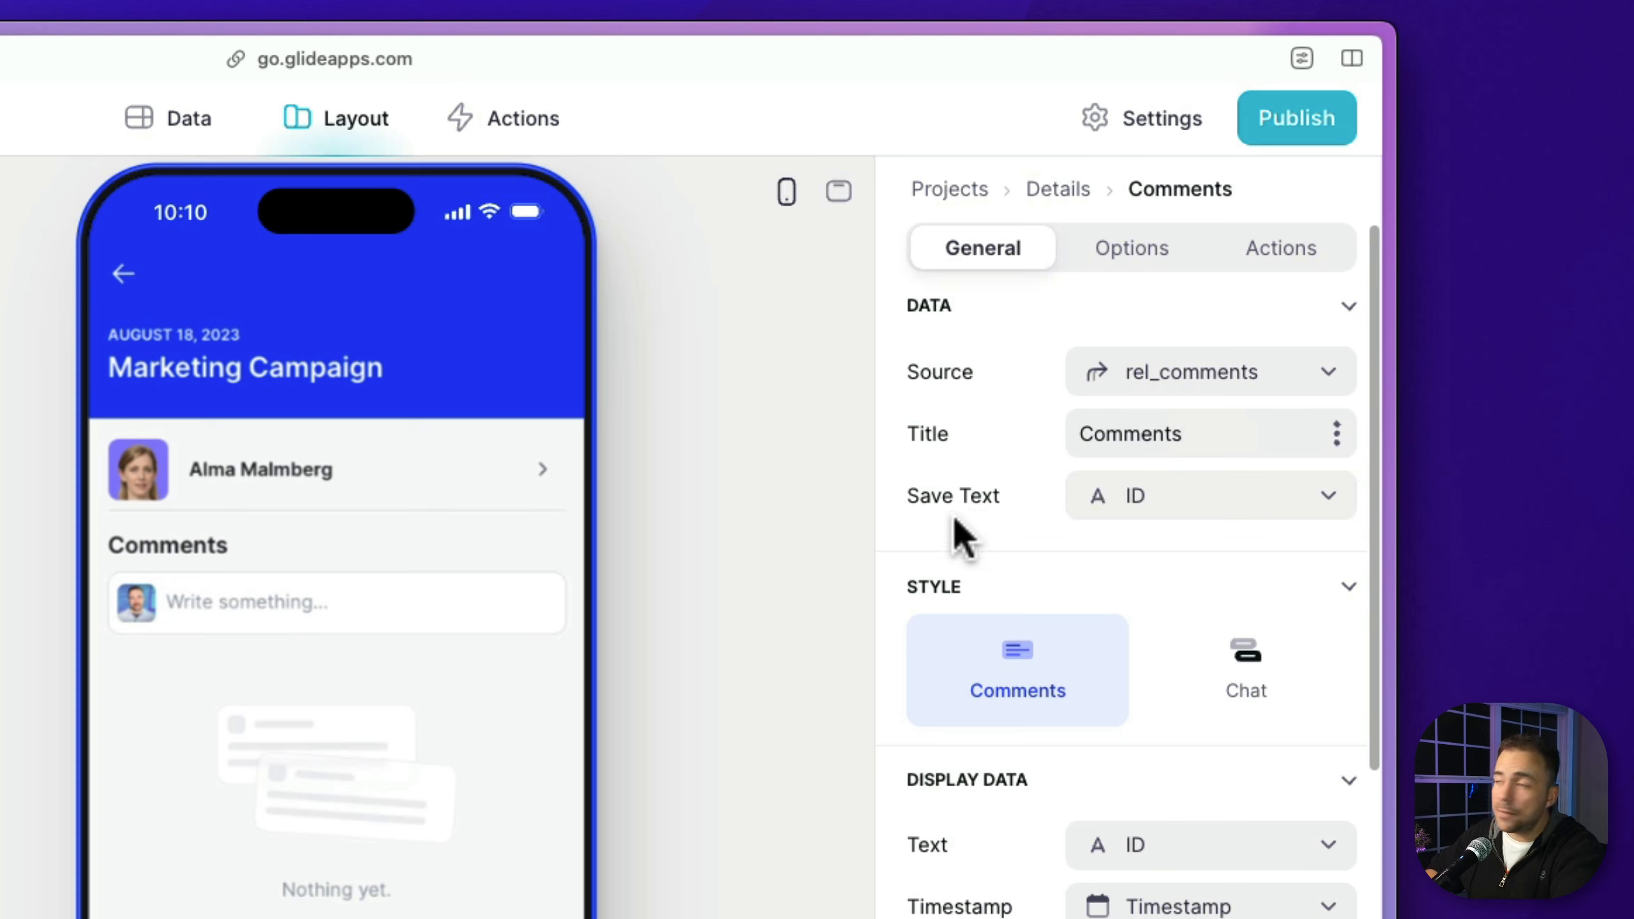
left_click(1129, 505)
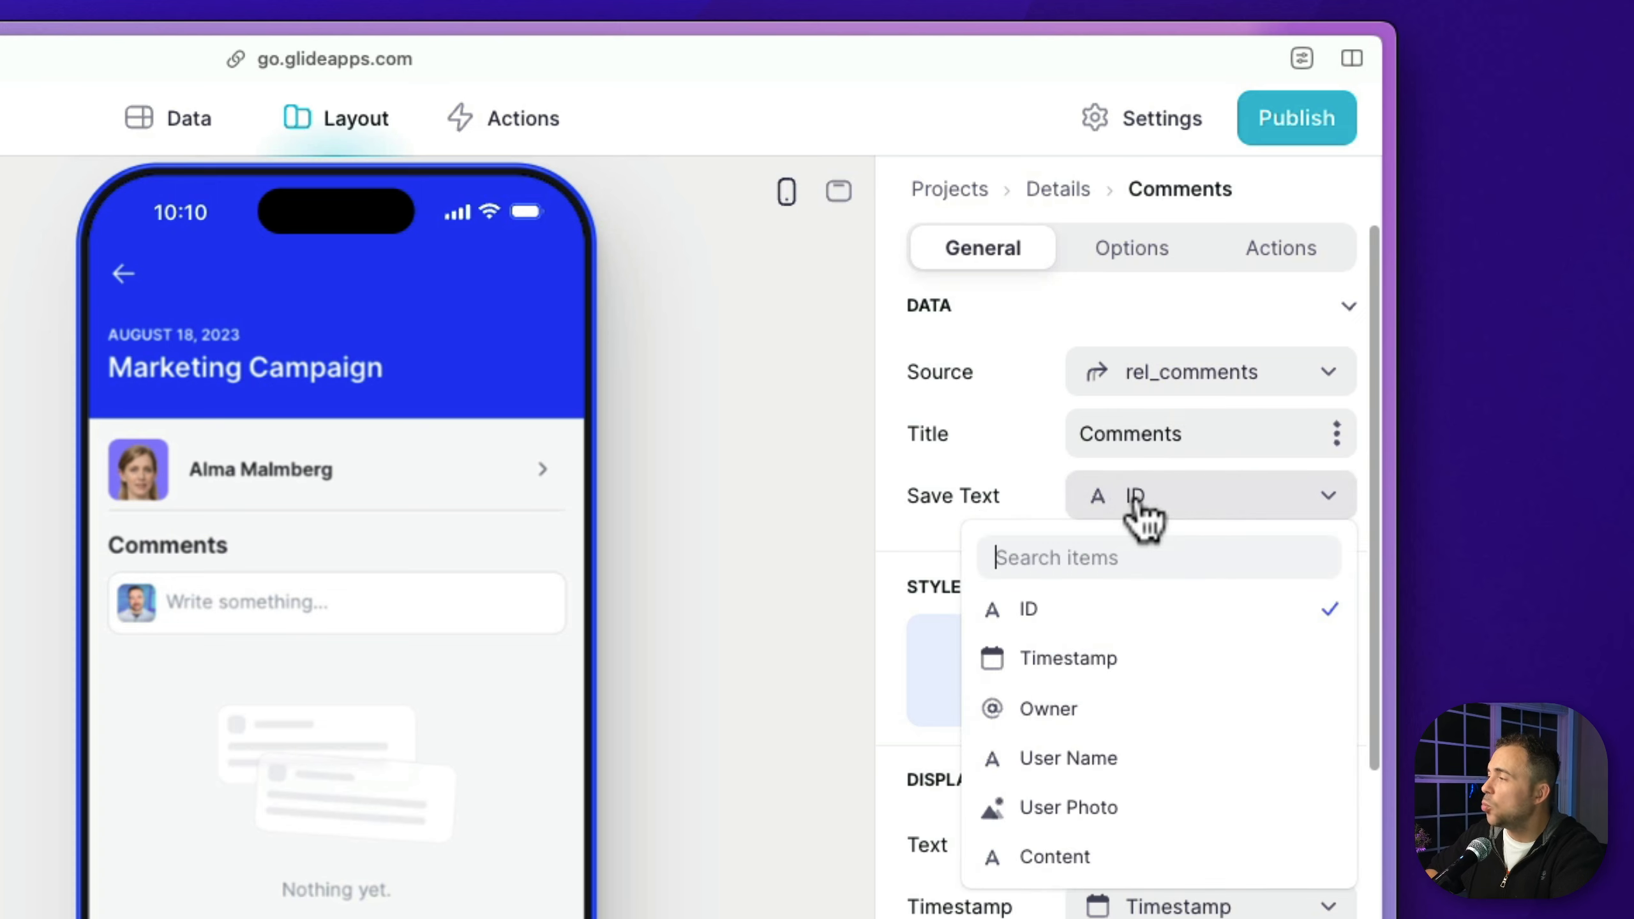
left_click(1095, 862)
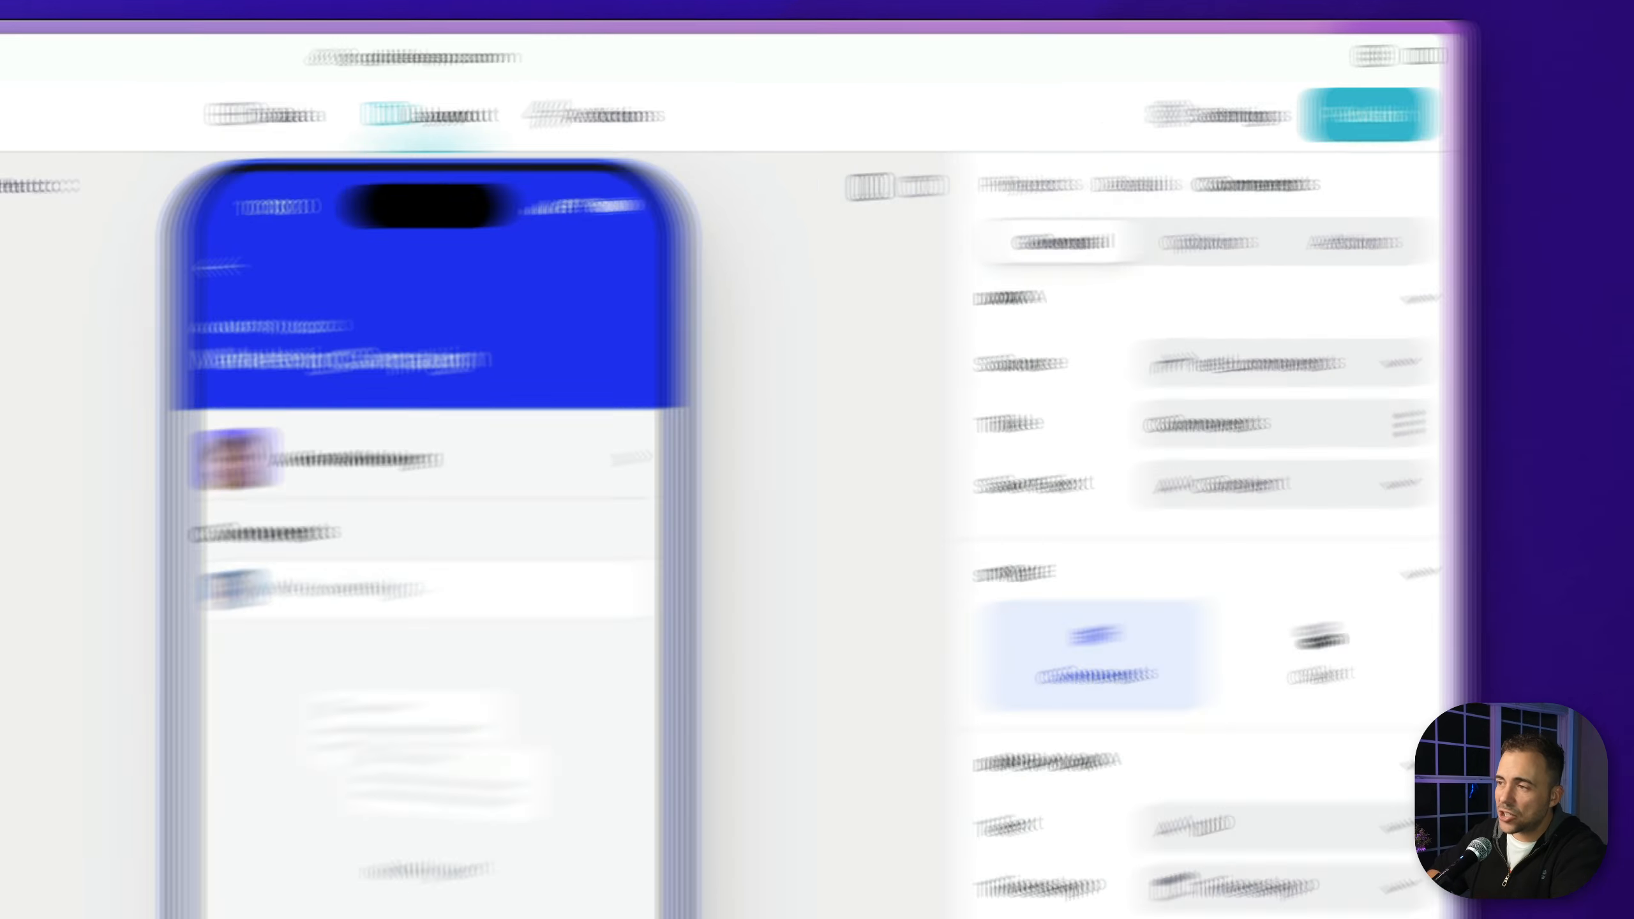
left_click(332, 463)
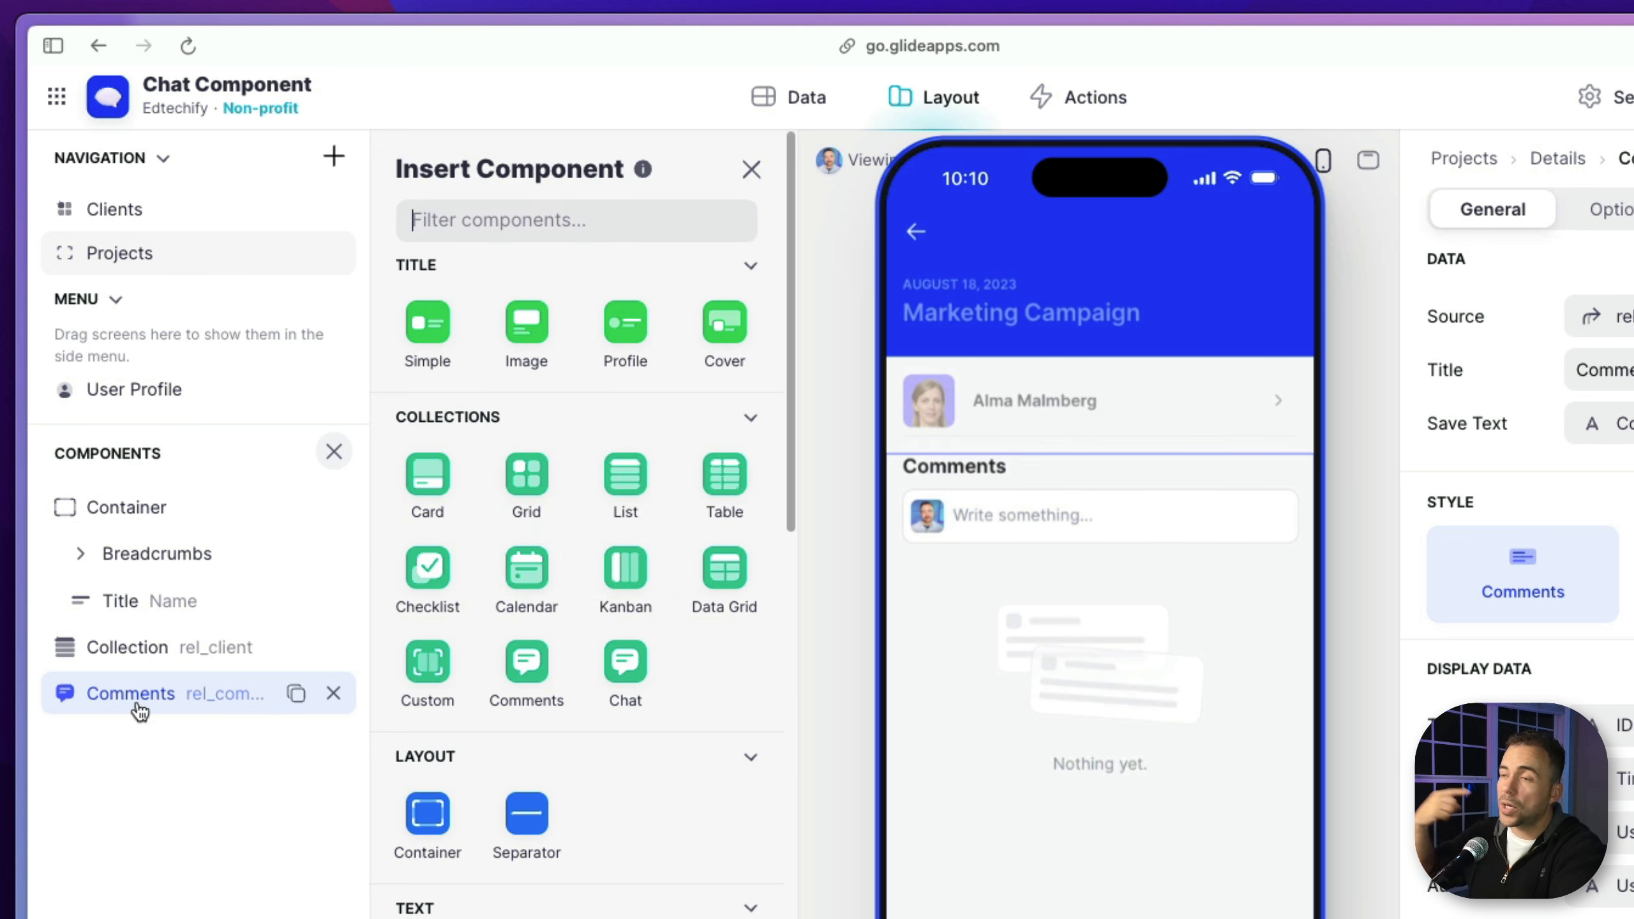
left_click(750, 169)
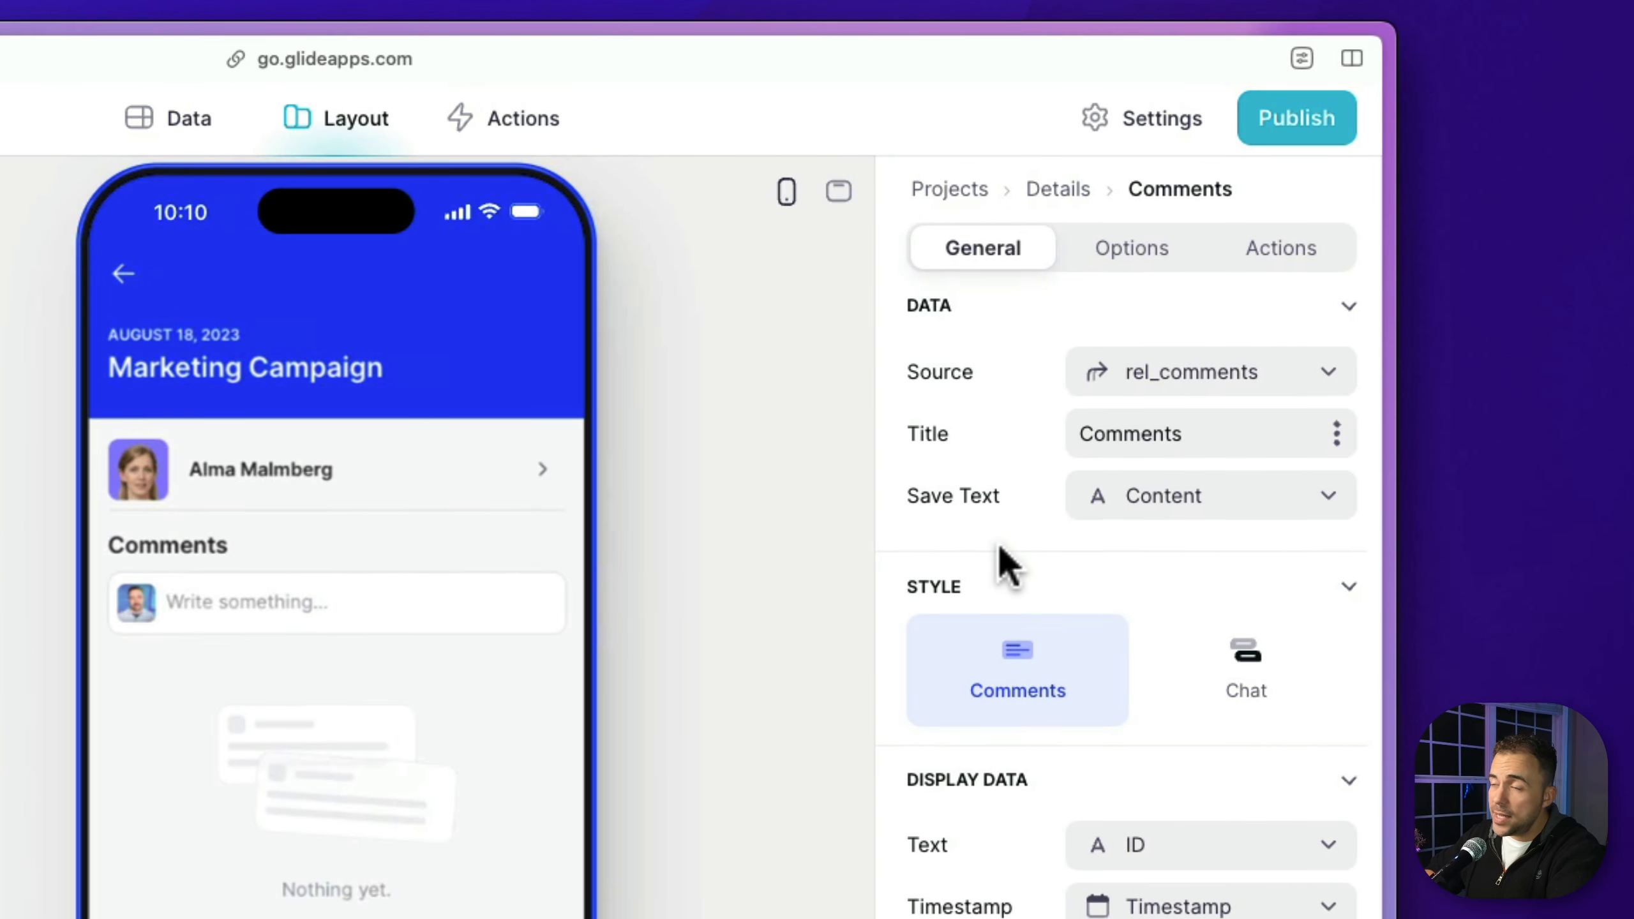
Set the displayed Text of the Comments component to the Content column
scroll(1061, 708, "down", 6)
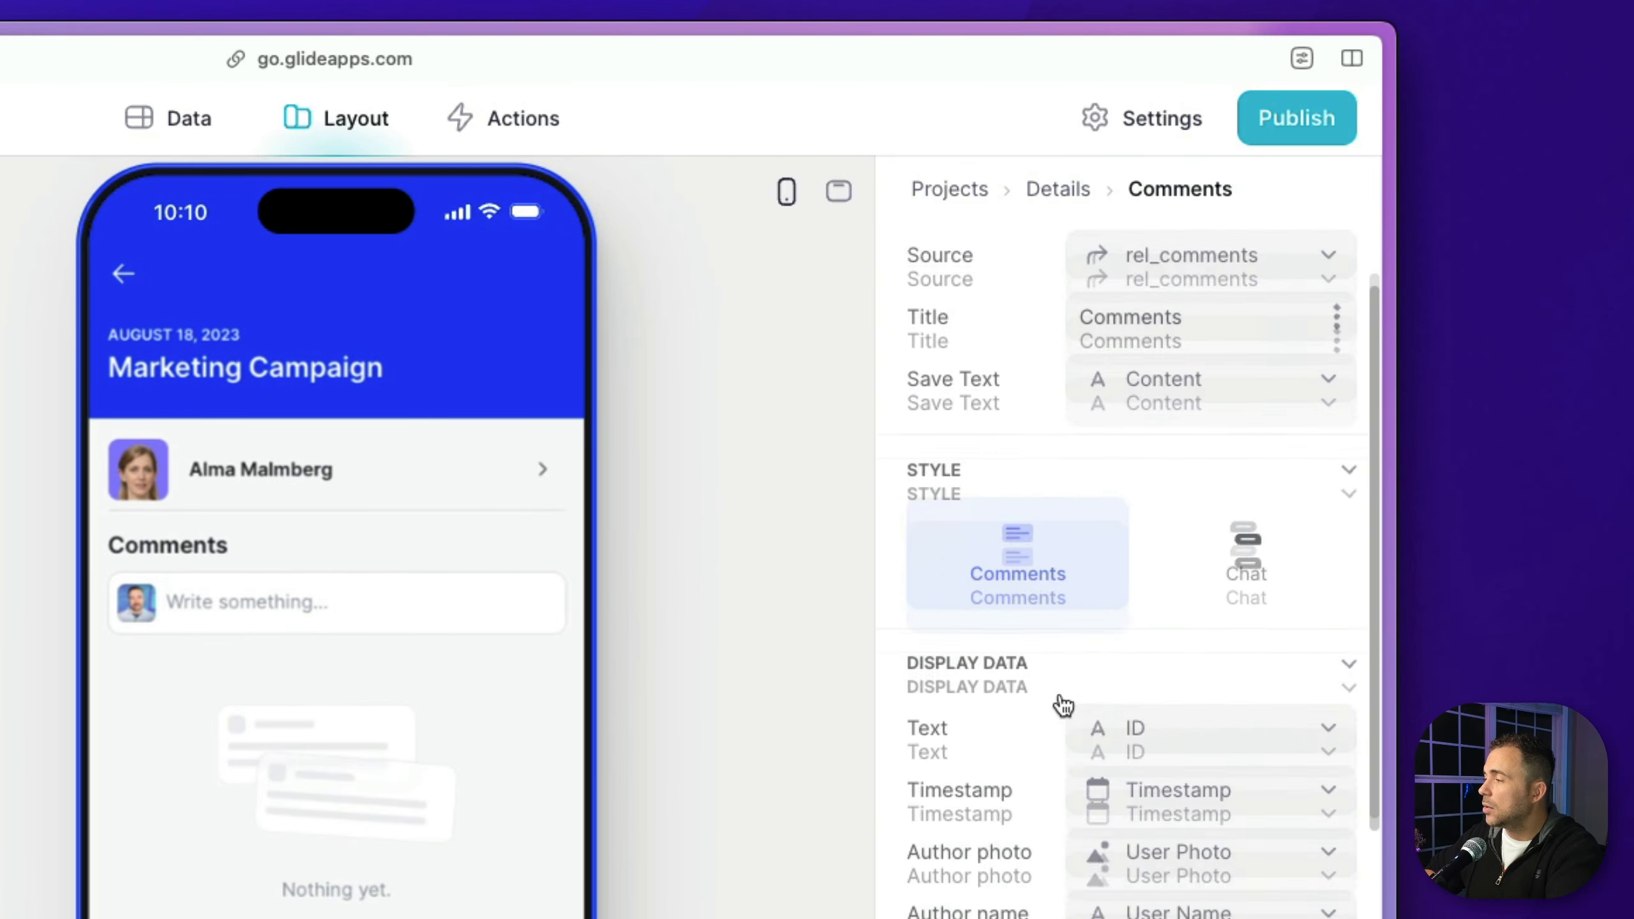
scroll(1062, 704, "up", 2)
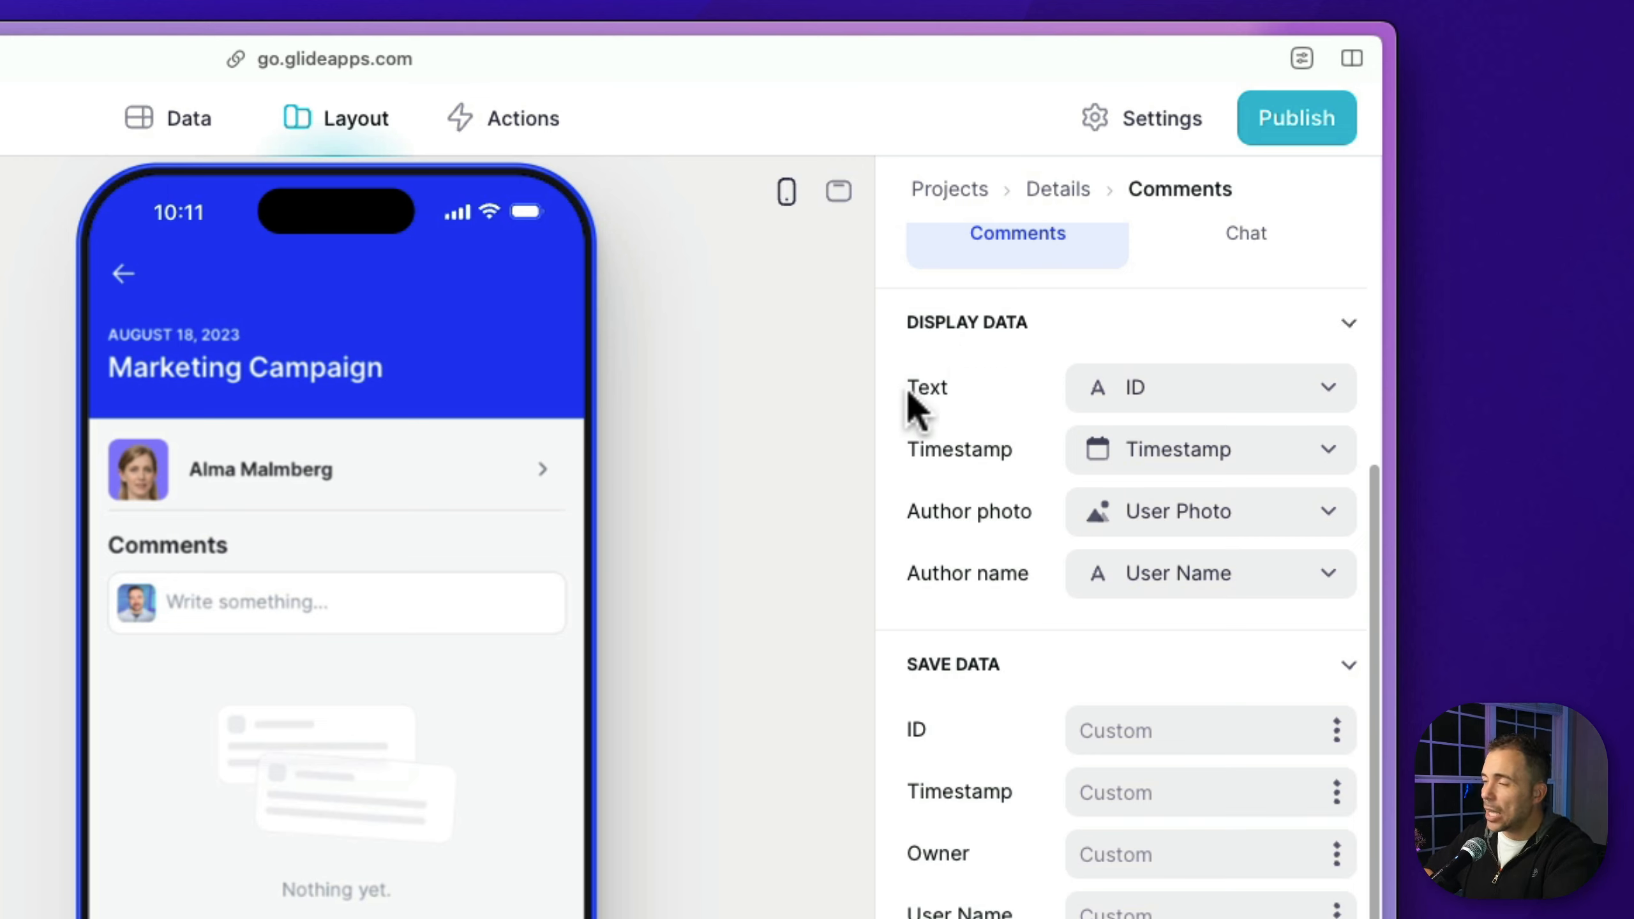
left_click(1132, 387)
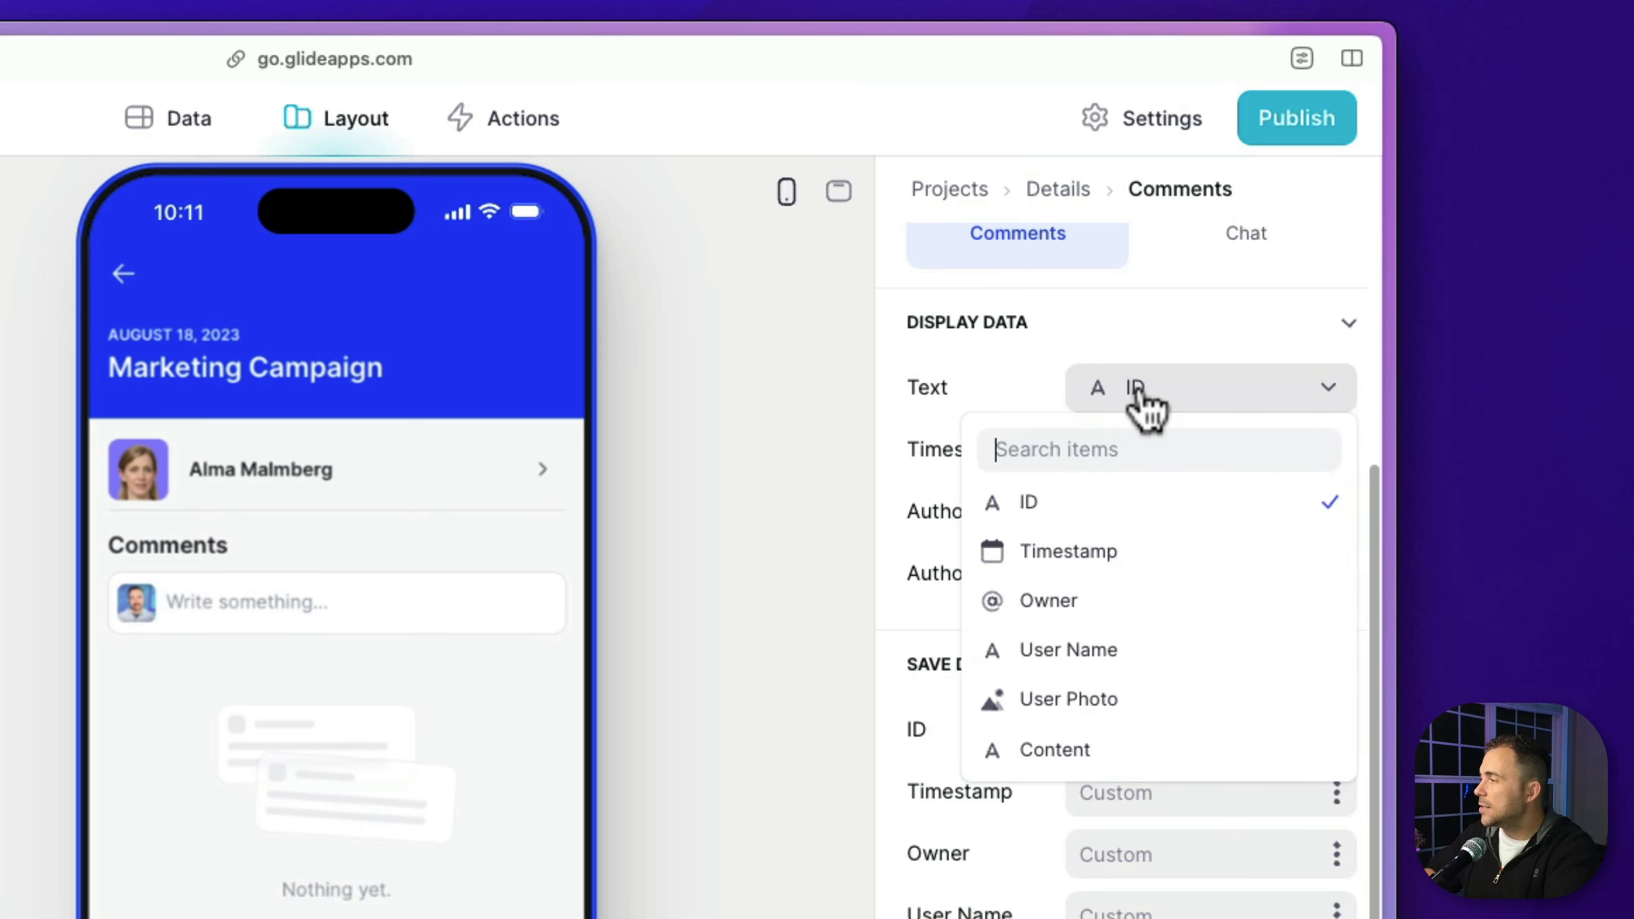
left_click(1100, 750)
Set the Timestamp value saved with each comment to Current date/time
scroll(1098, 744, "up", 4)
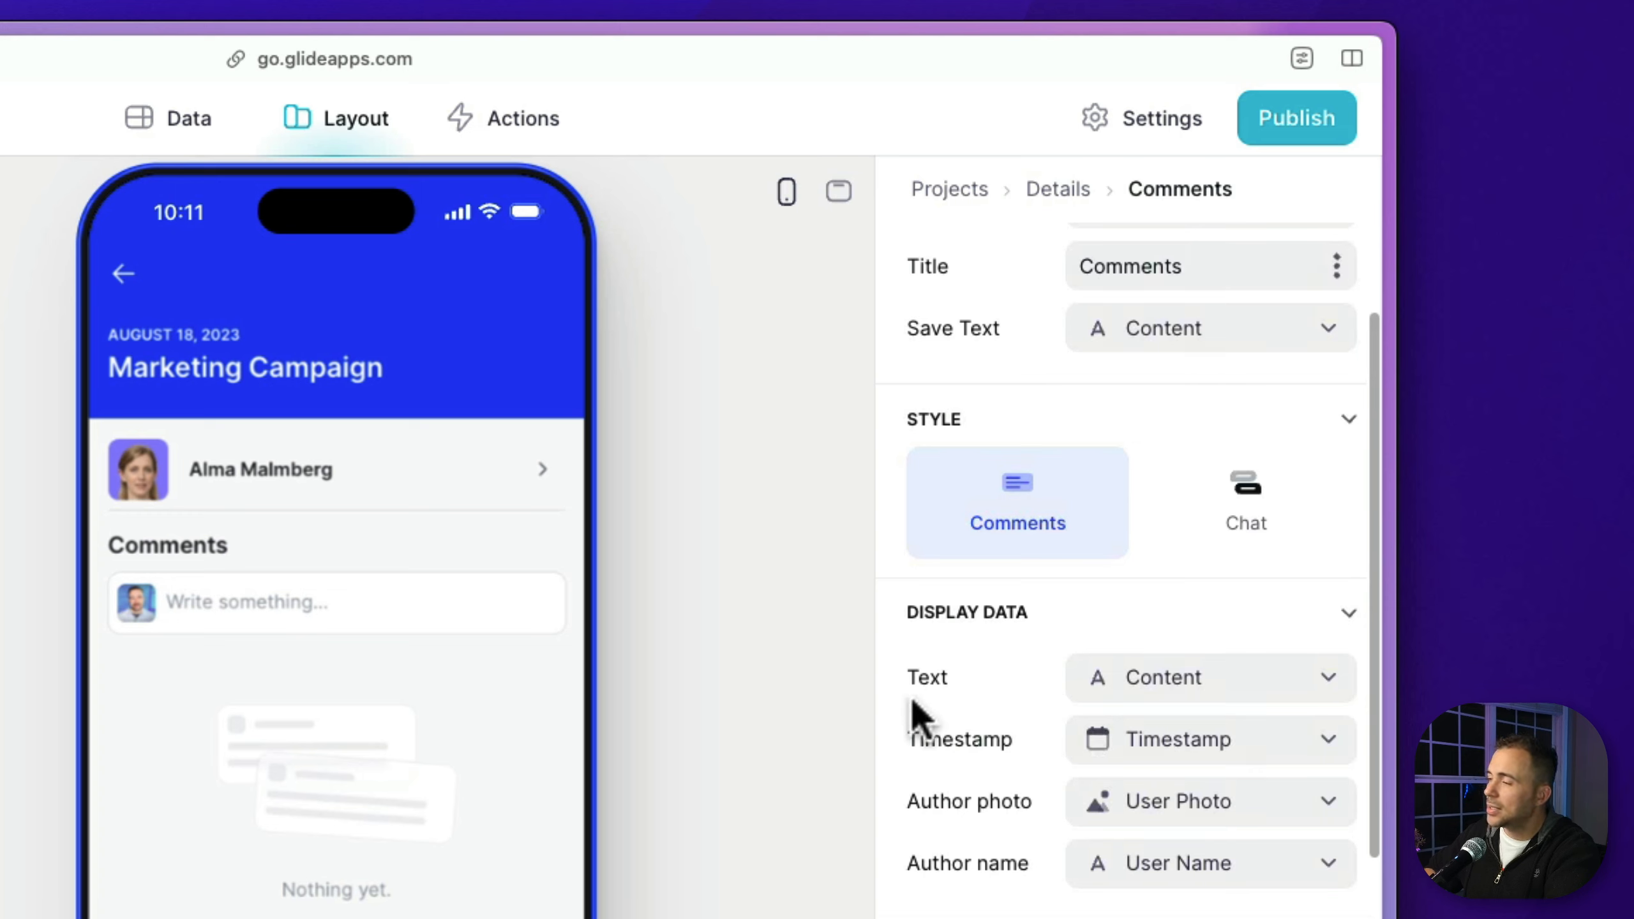
scroll(1203, 708, "down", 3)
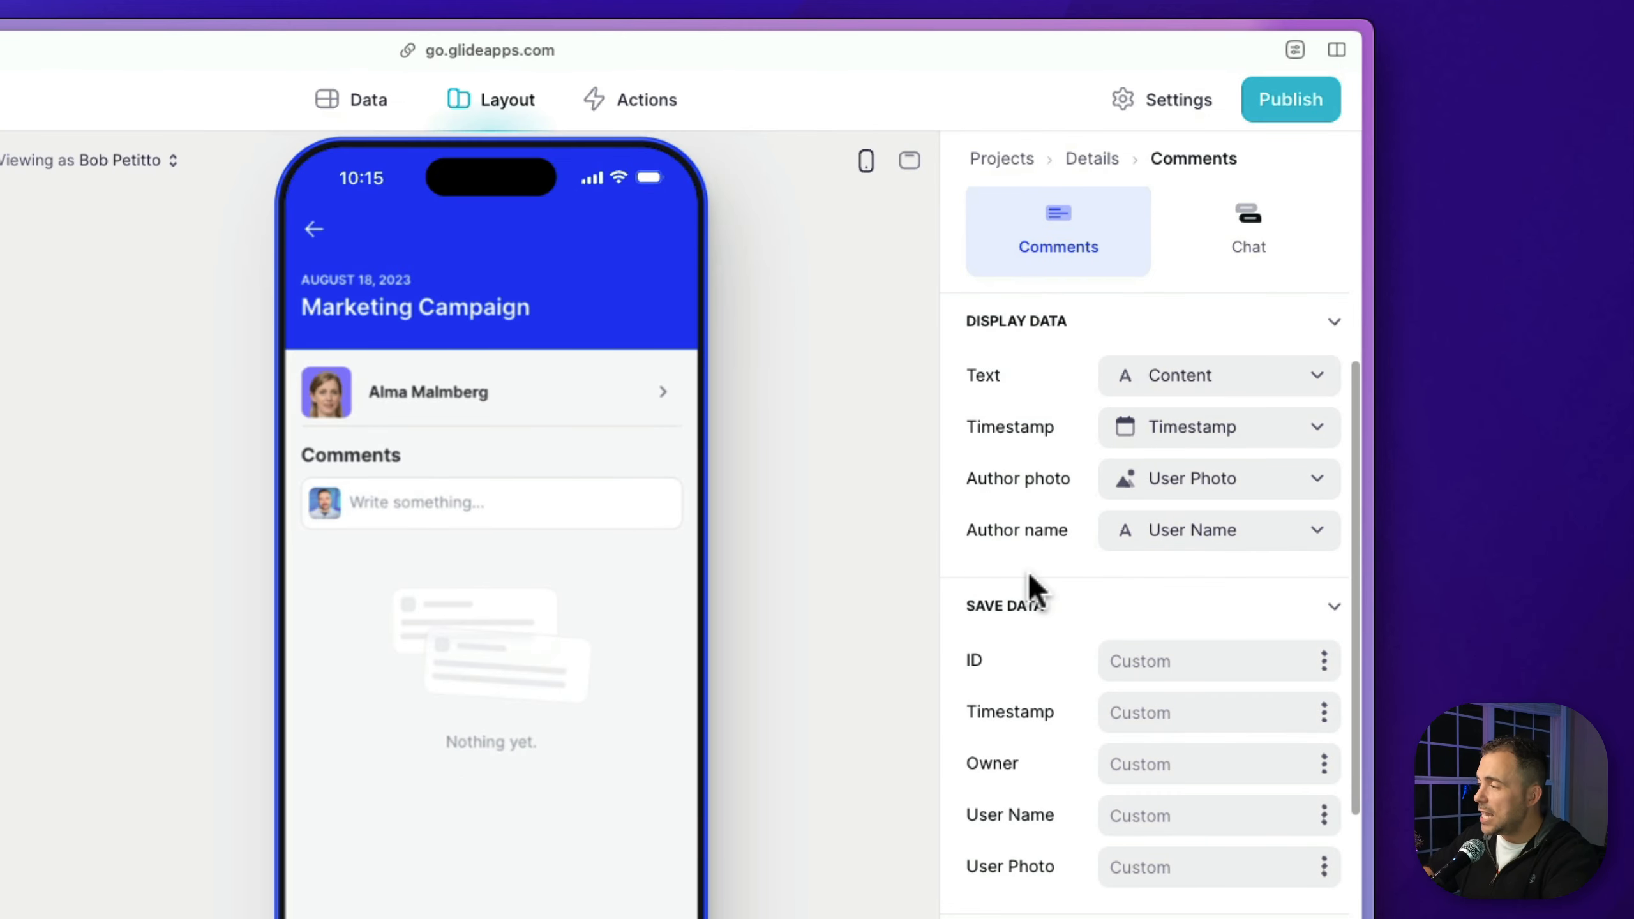
scroll(1053, 709, "down", 3)
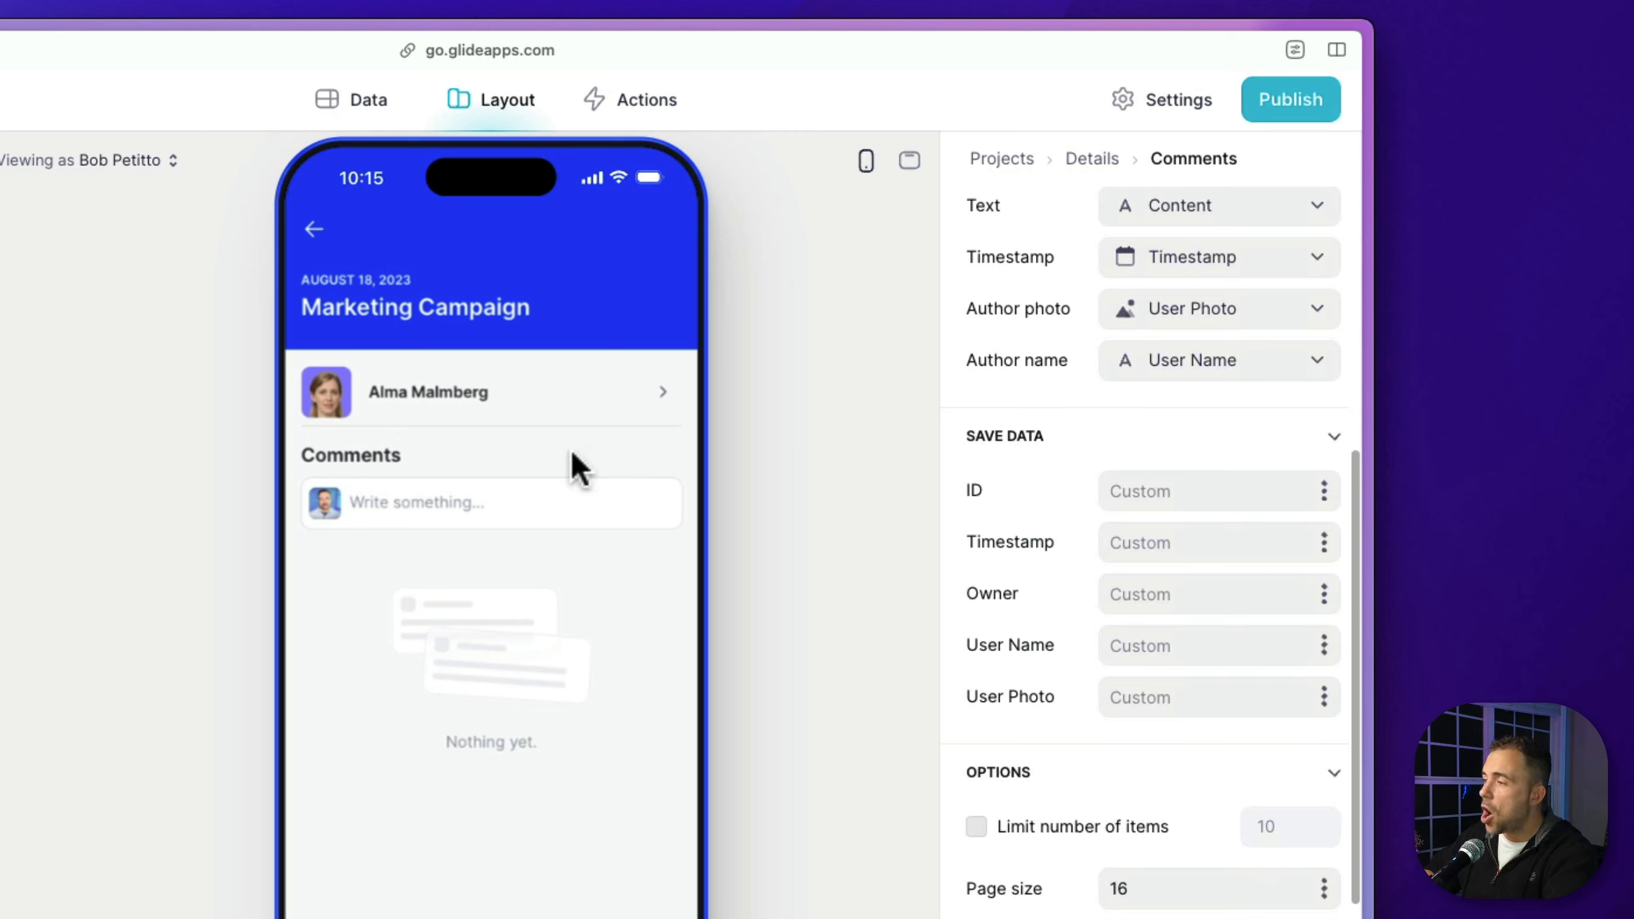
scroll(1029, 451, "up", 7)
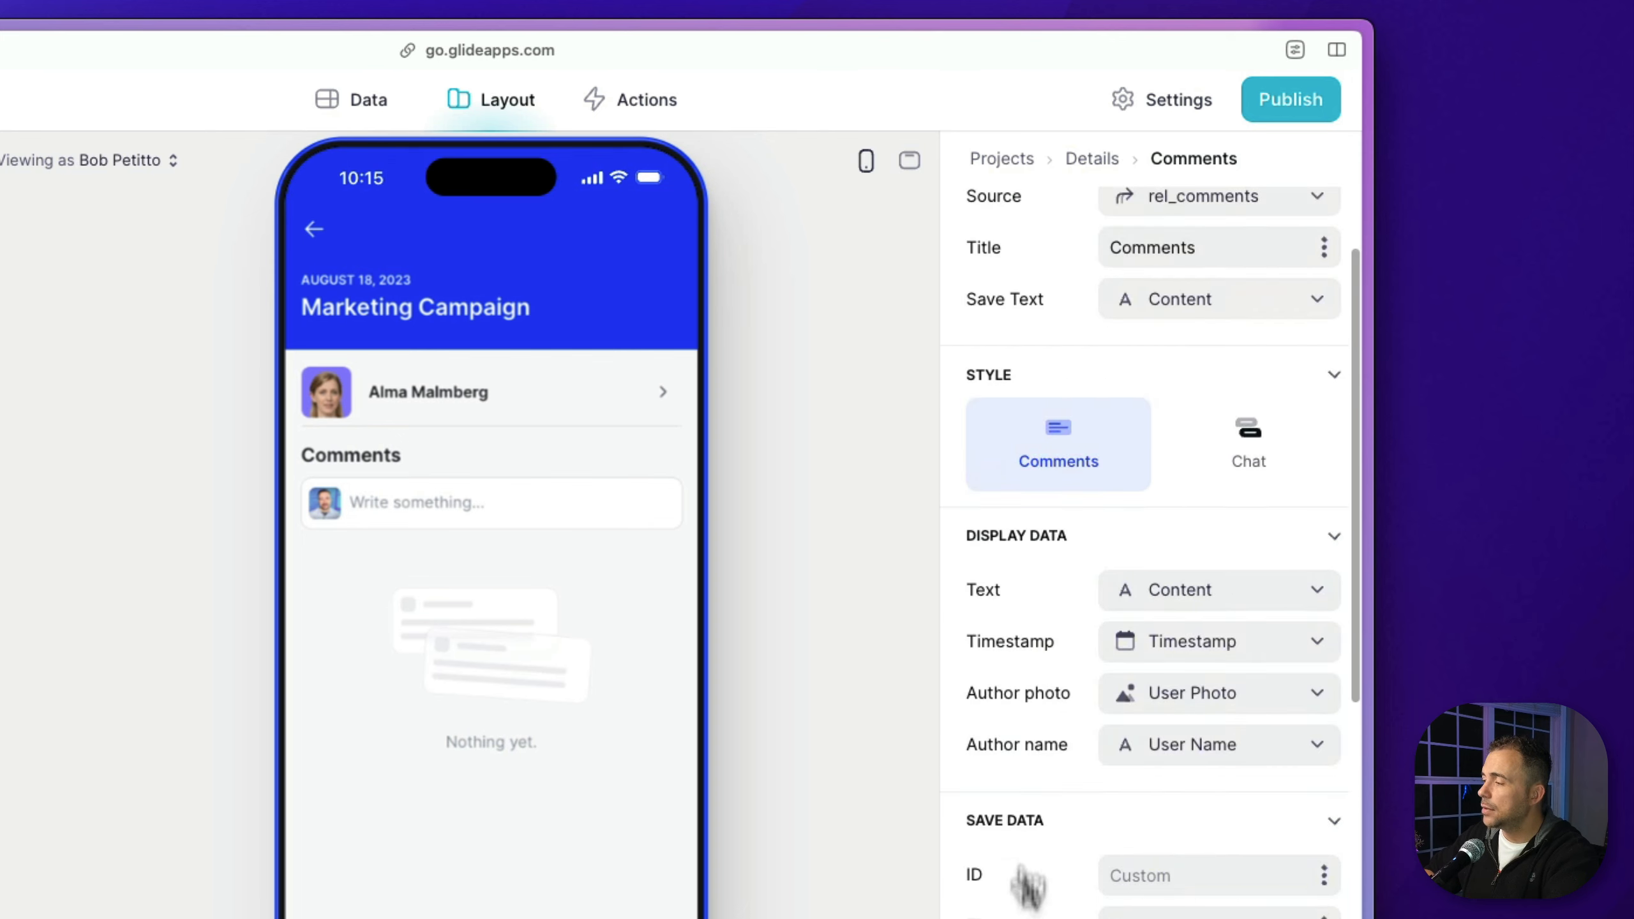
scroll(1023, 892, "down", 7)
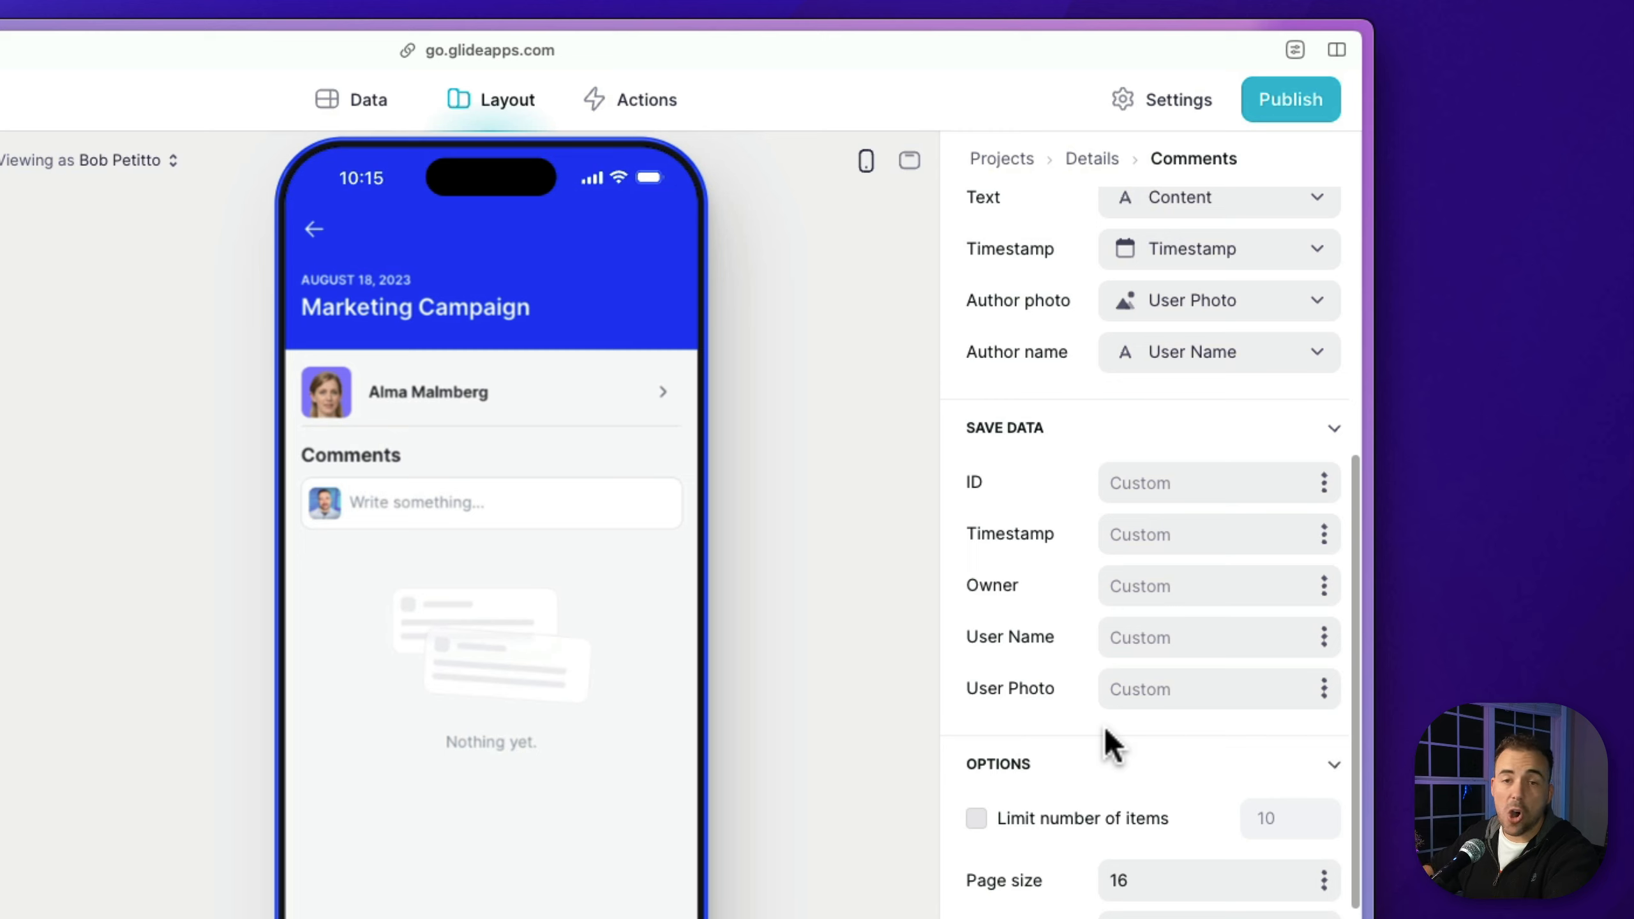
left_click(1323, 536)
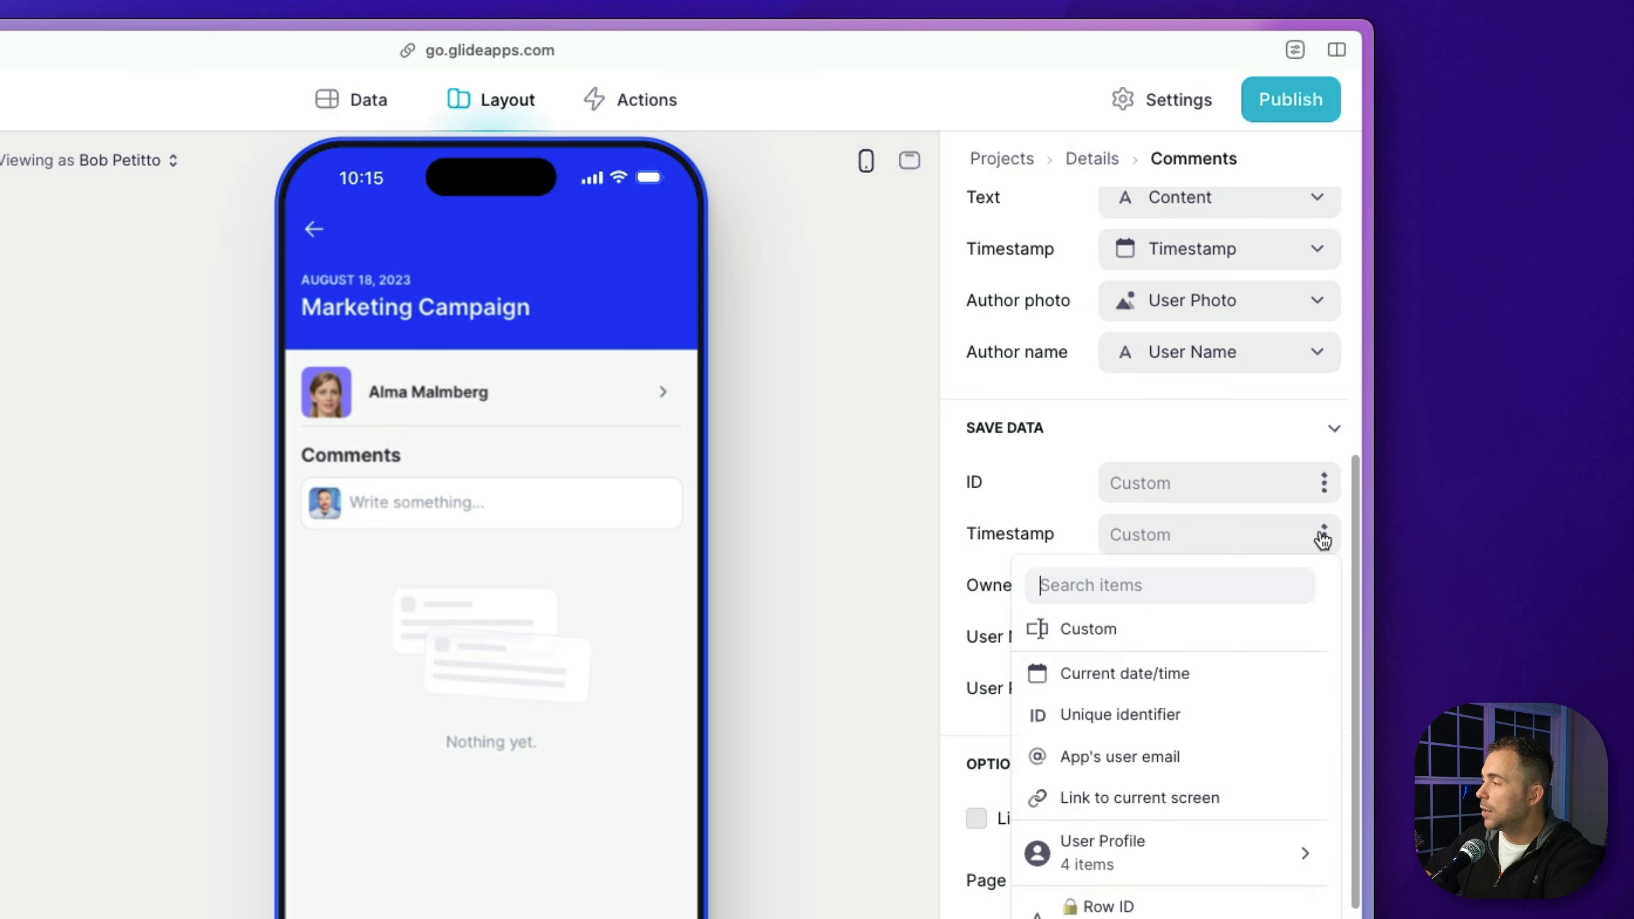
left_click(1172, 675)
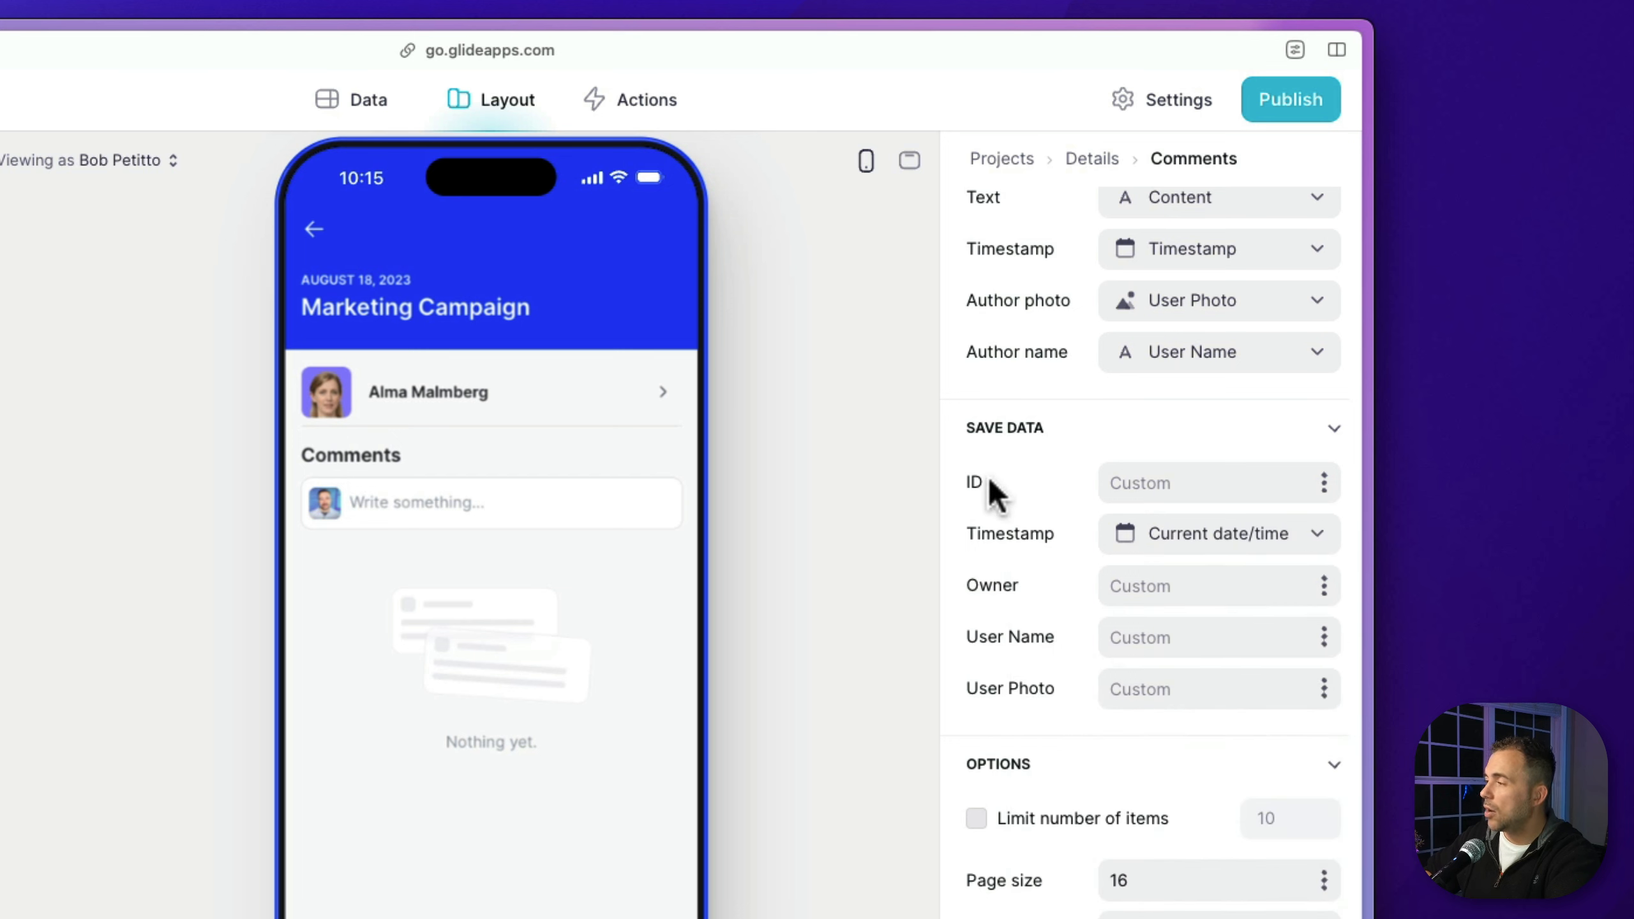
In the Comments component's saved data, set ID to the project's Row ID and Owner to App's user email
left_click(1324, 490)
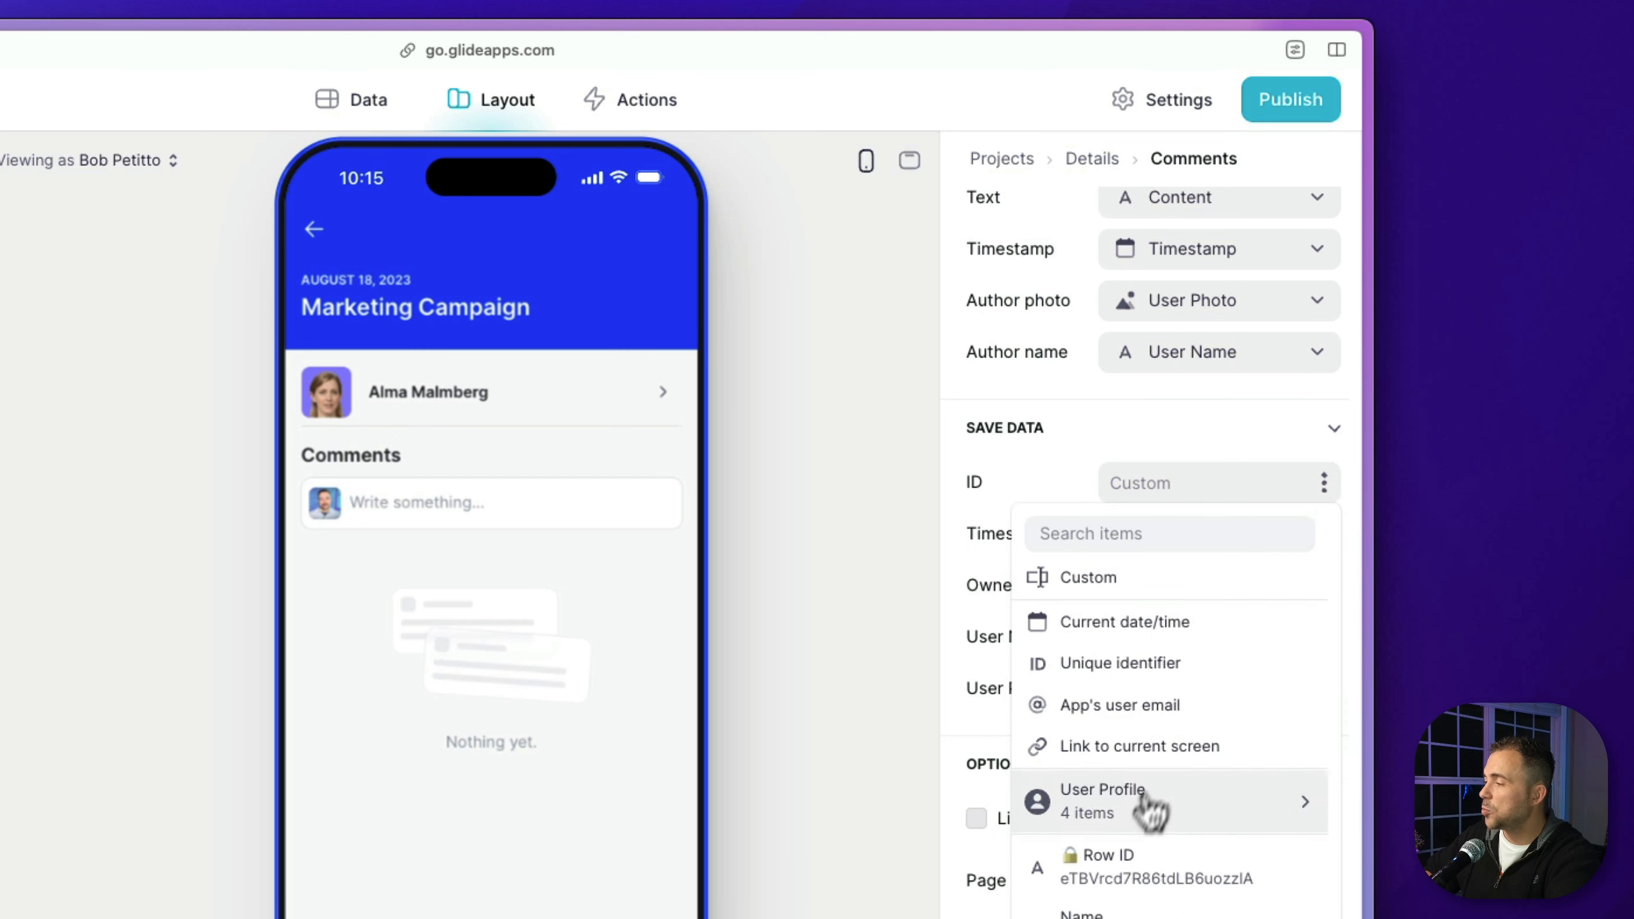
left_click(1127, 880)
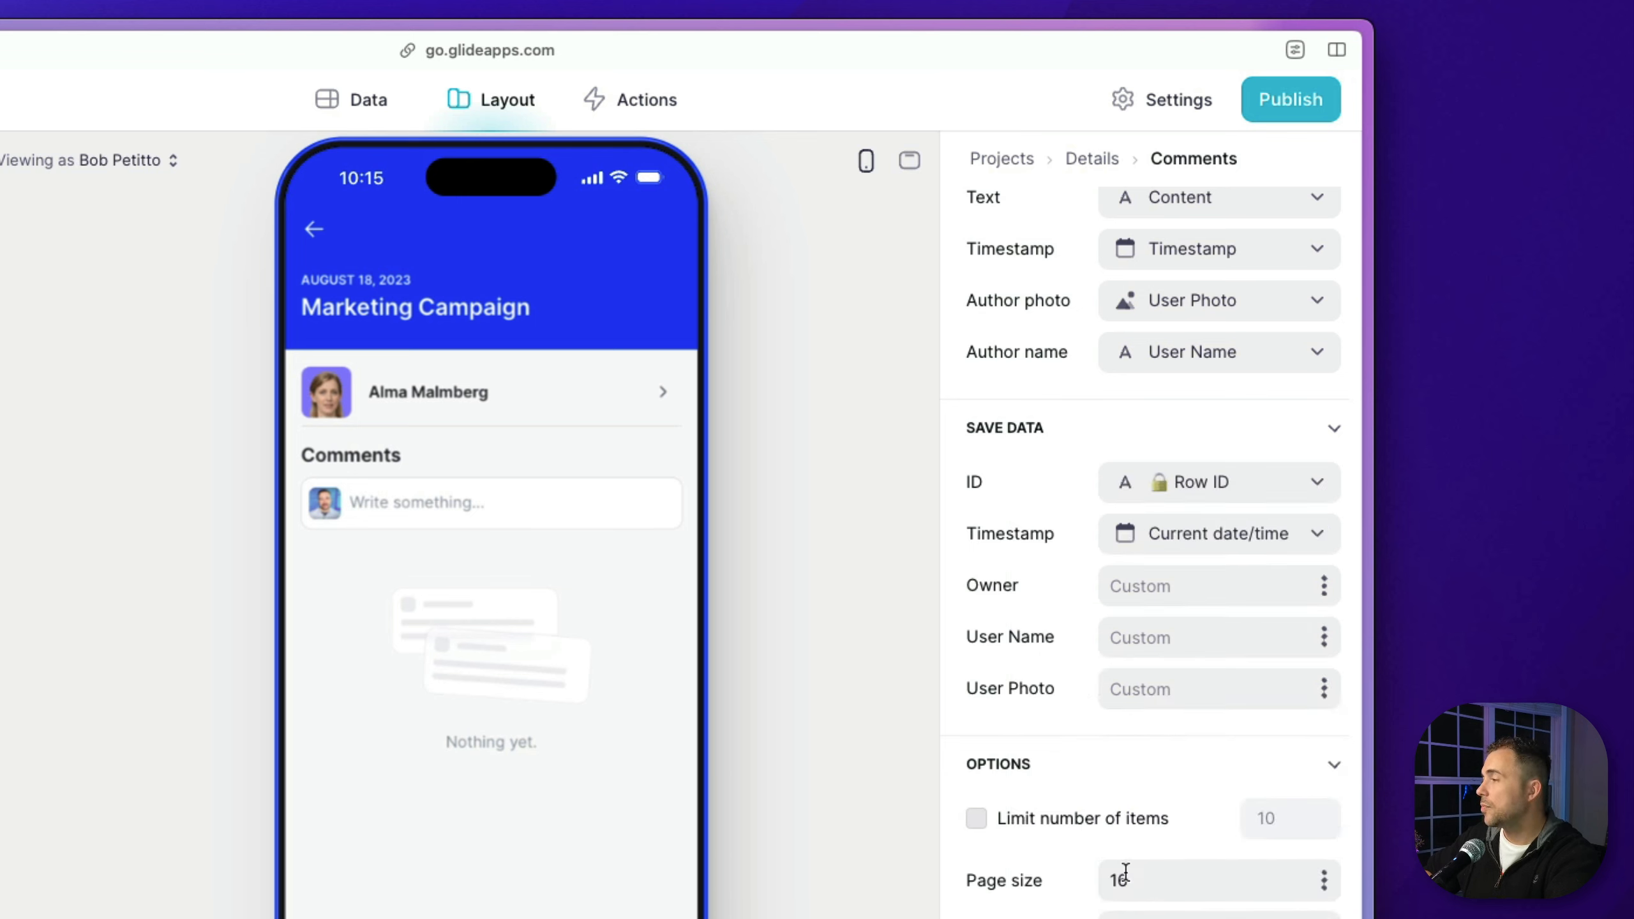
left_click(1324, 589)
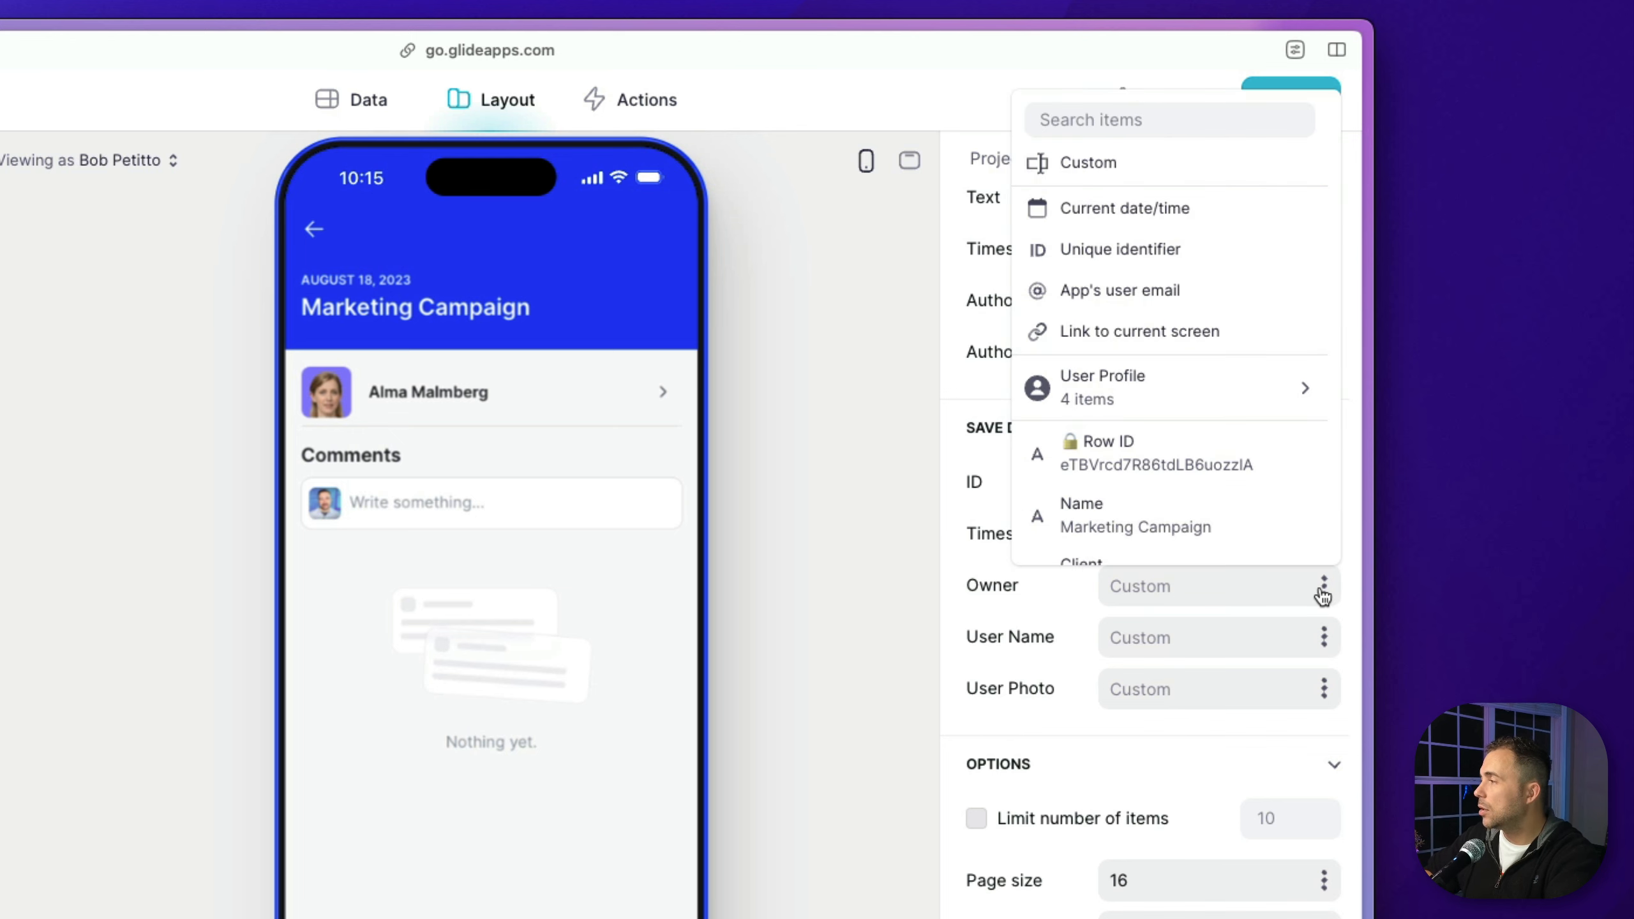
scroll(1251, 500, "down", 1)
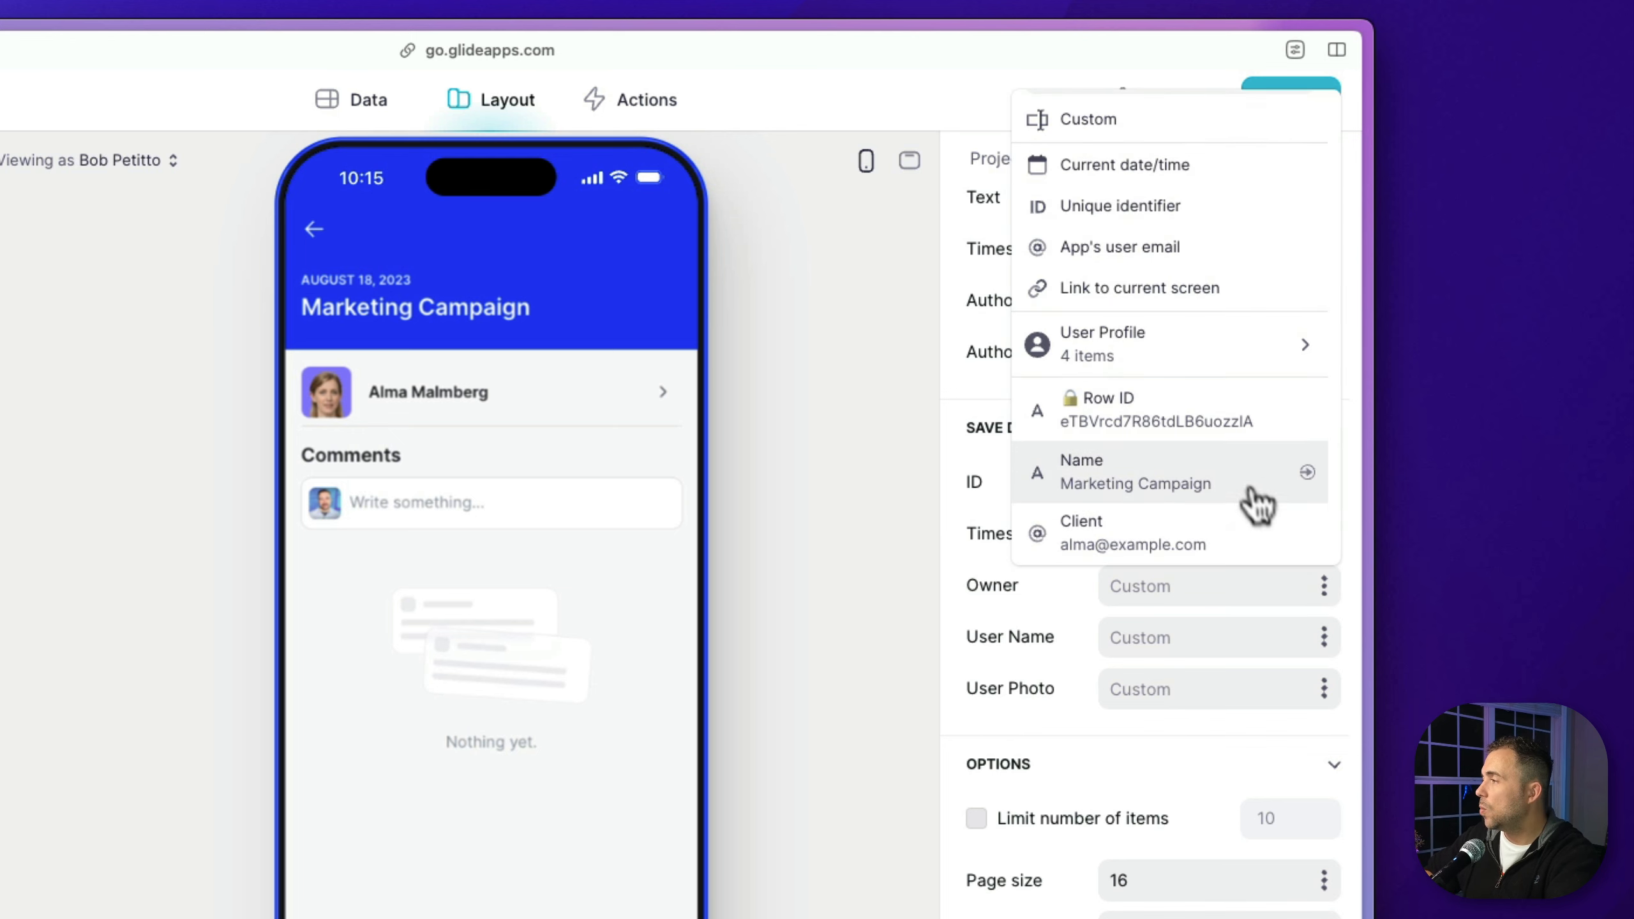
left_click(1165, 271)
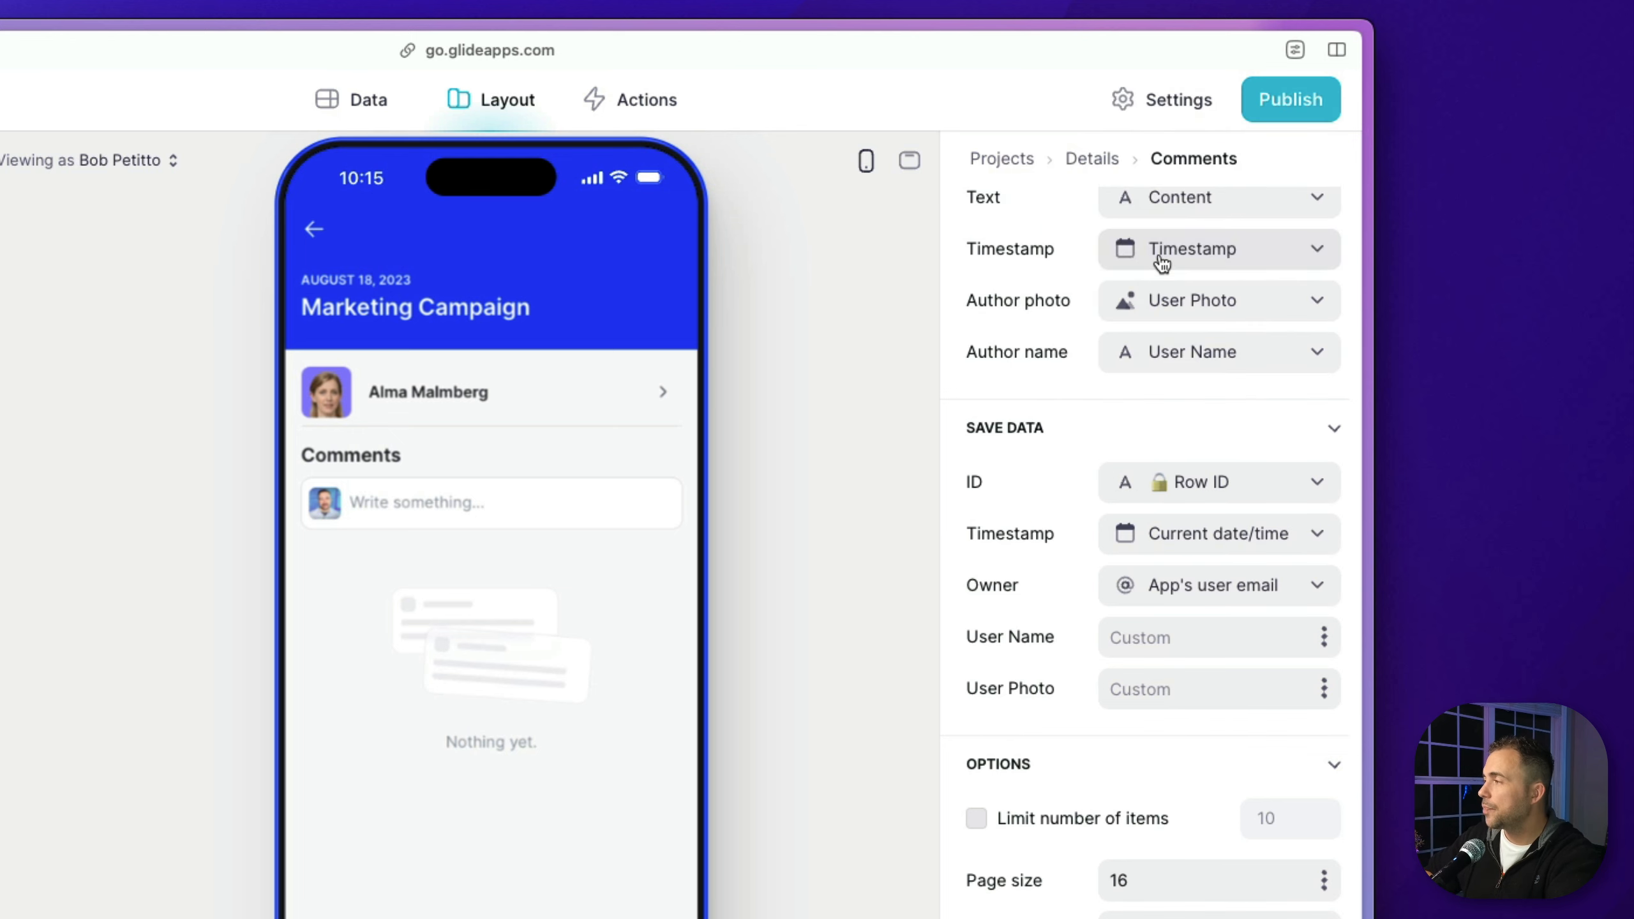
Save the User Profile's Name as User Name and its Photo as User Photo with each comment
left_click(1324, 642)
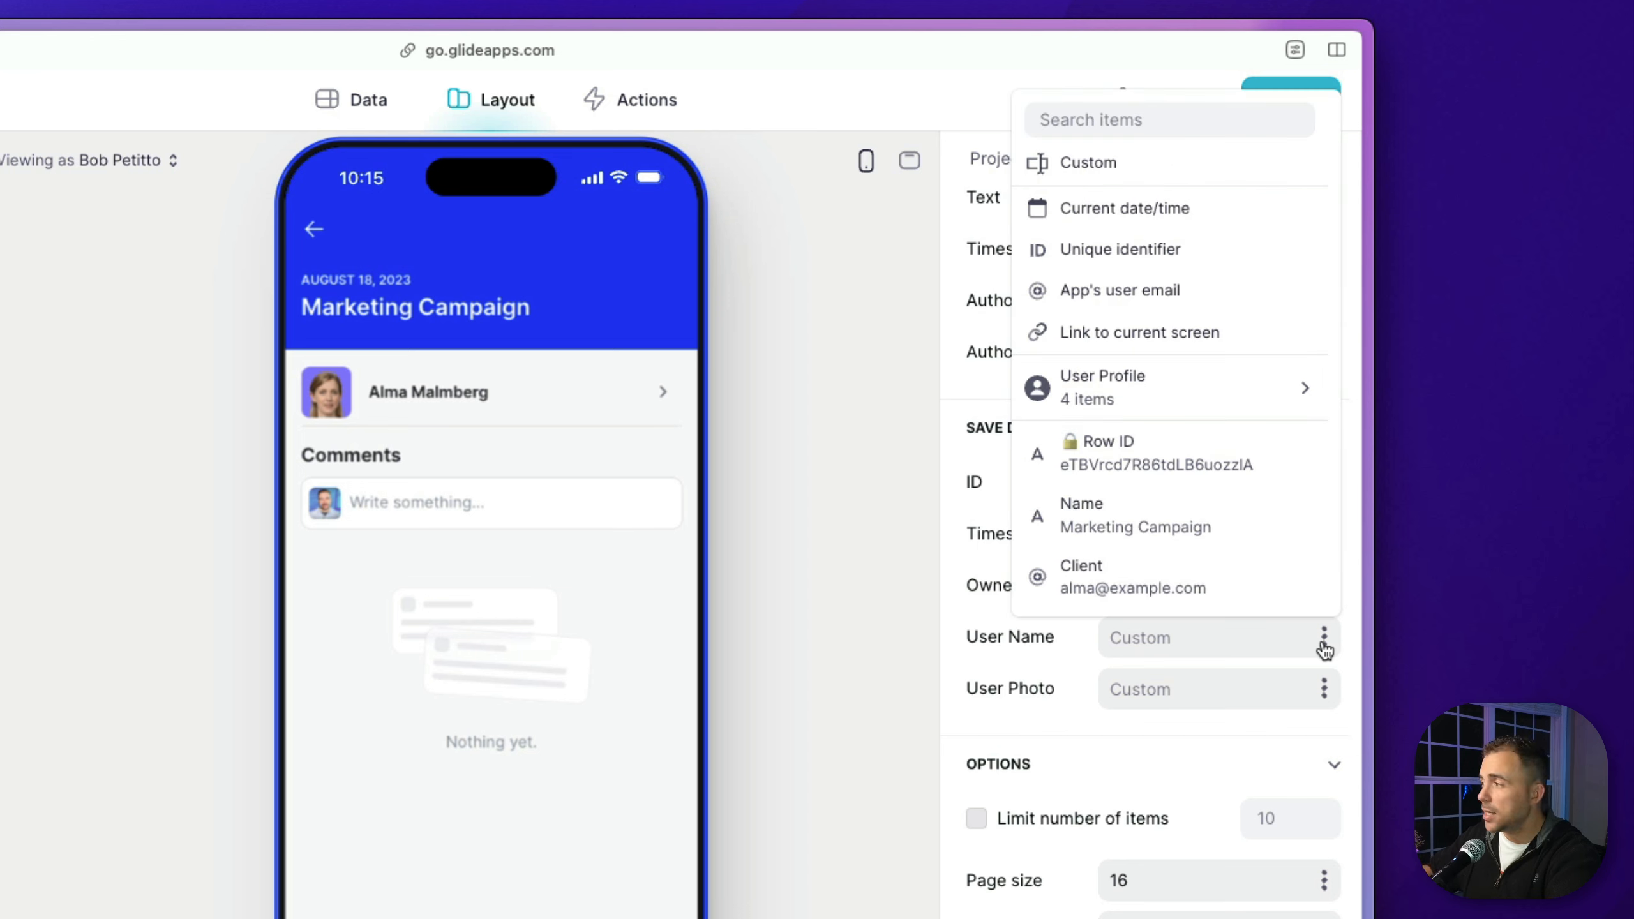
scroll(1306, 605, "down", 1)
mouse_move(1187, 341)
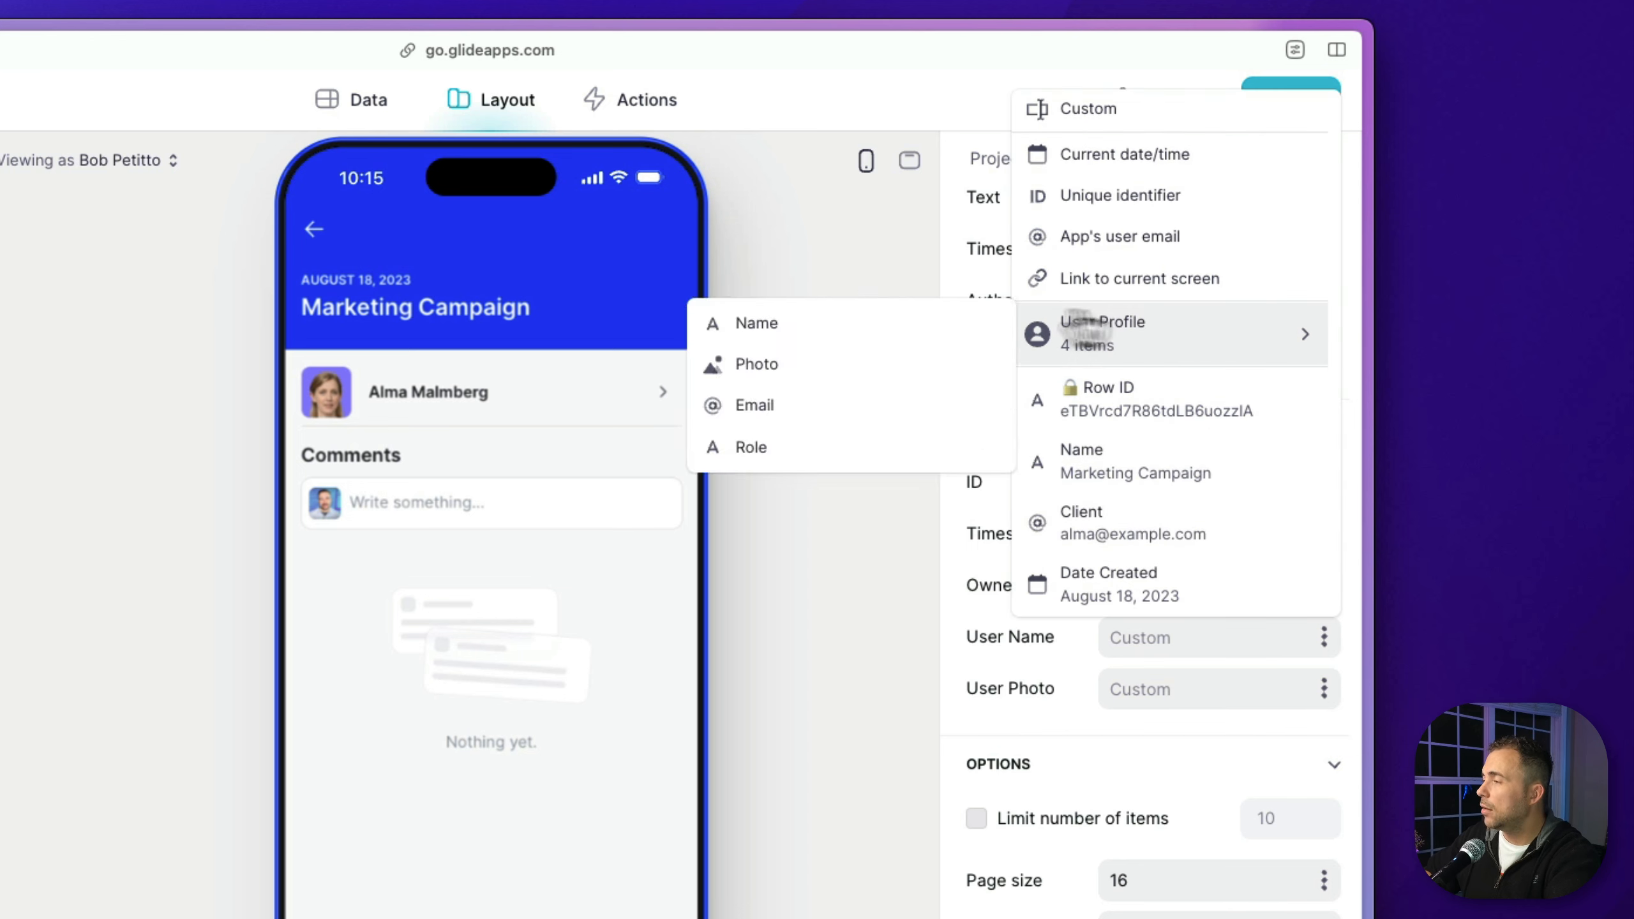
left_click(929, 332)
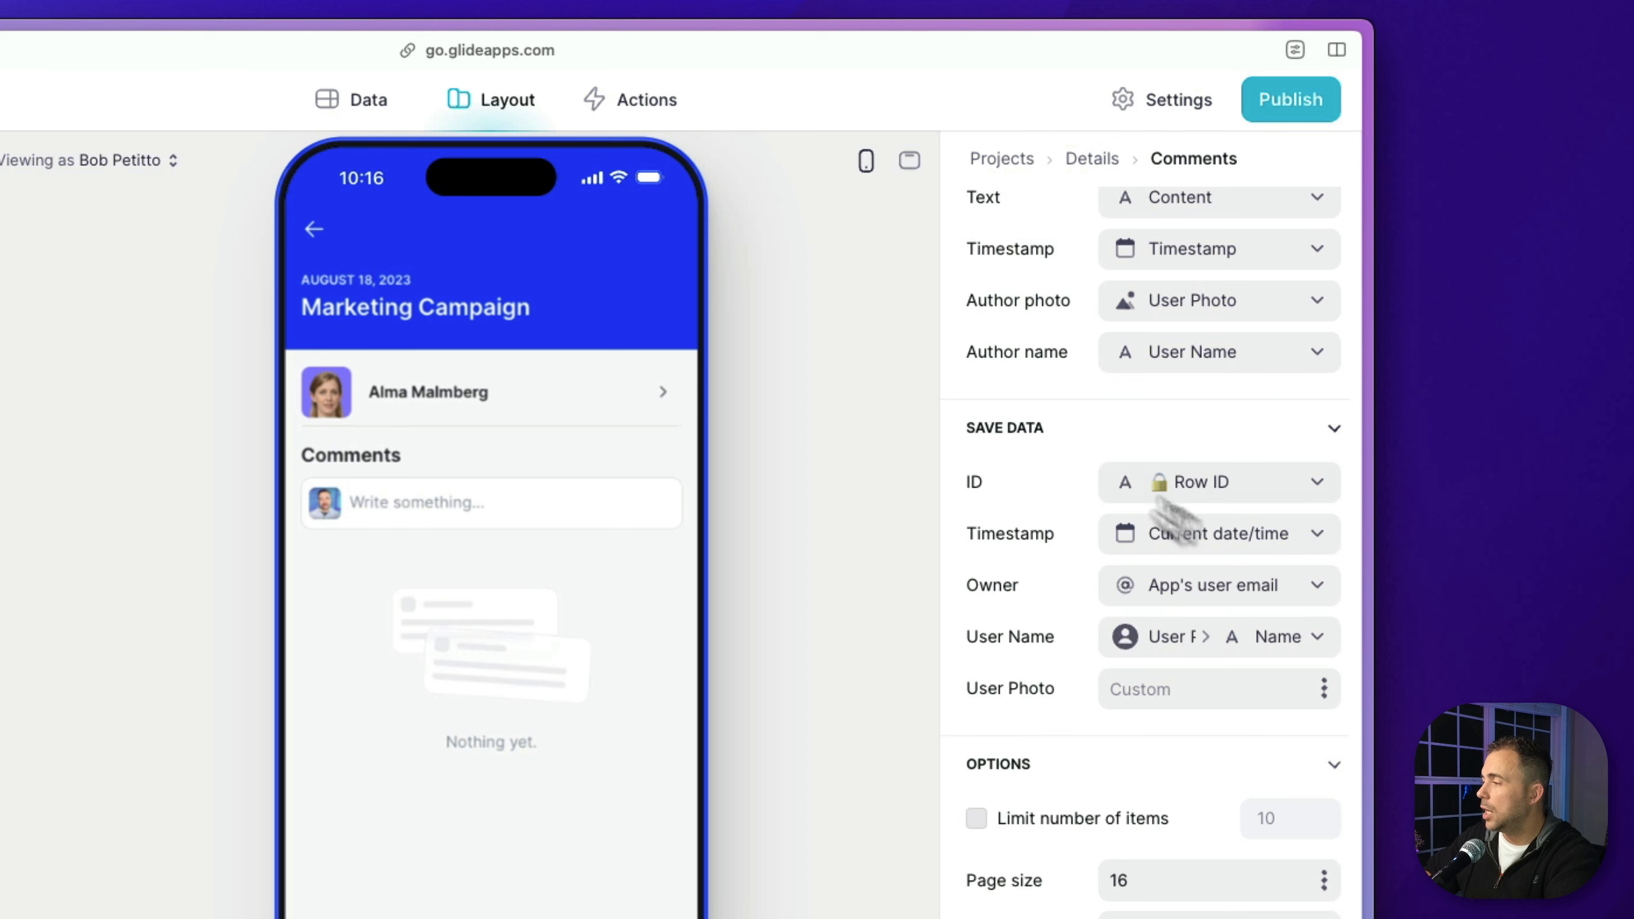
left_click(1324, 690)
mouse_move(1215, 404)
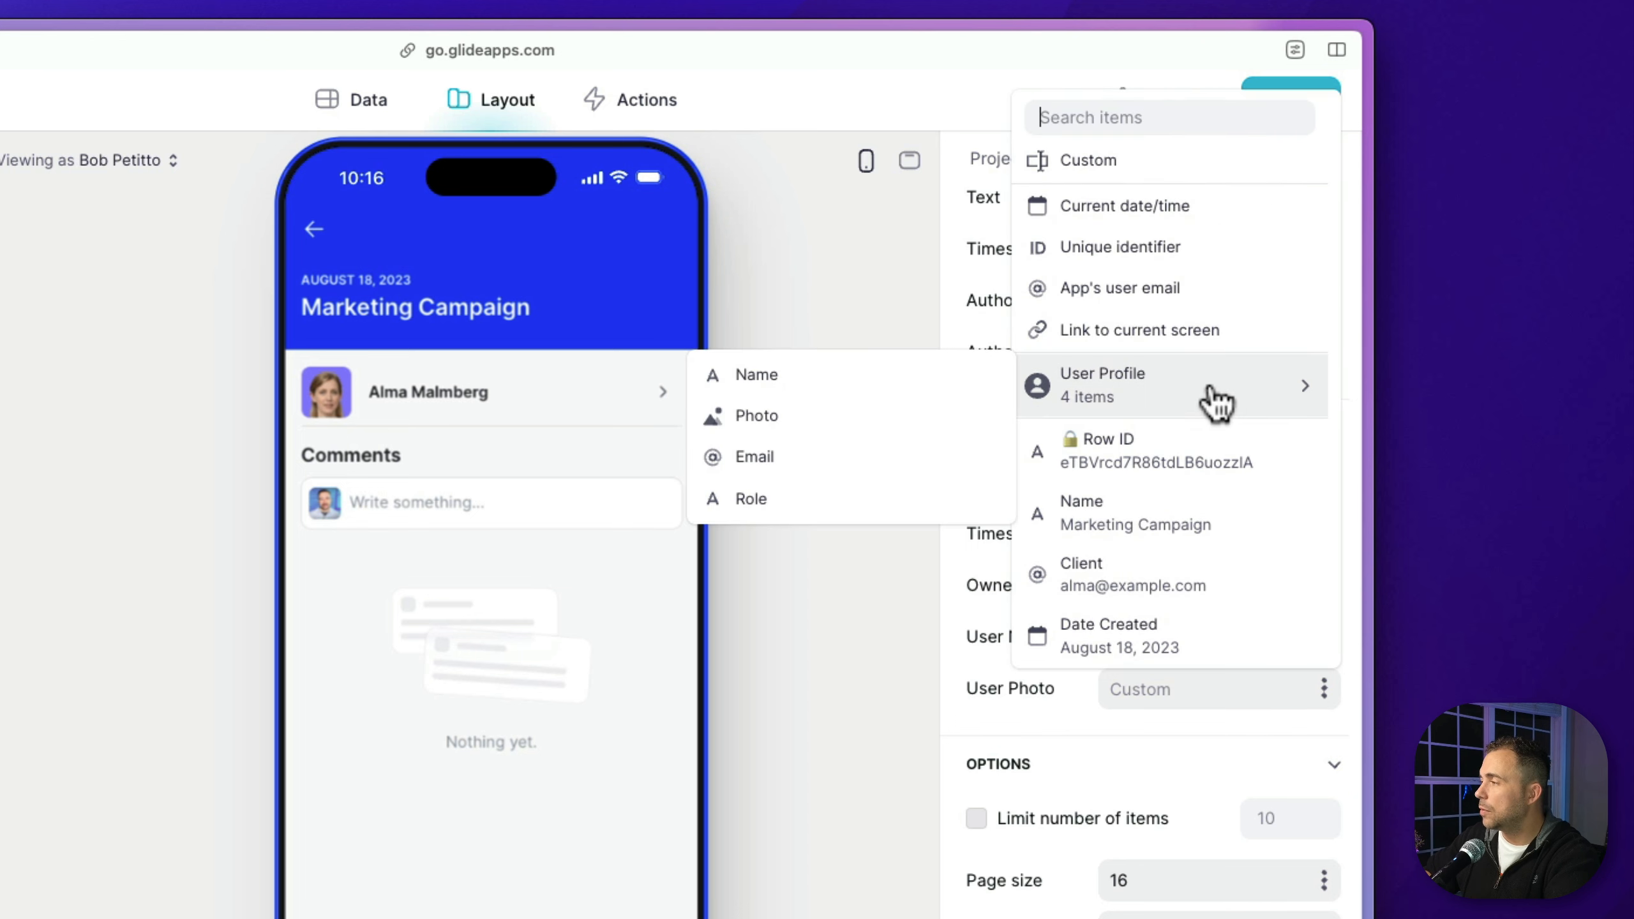
left_click(874, 422)
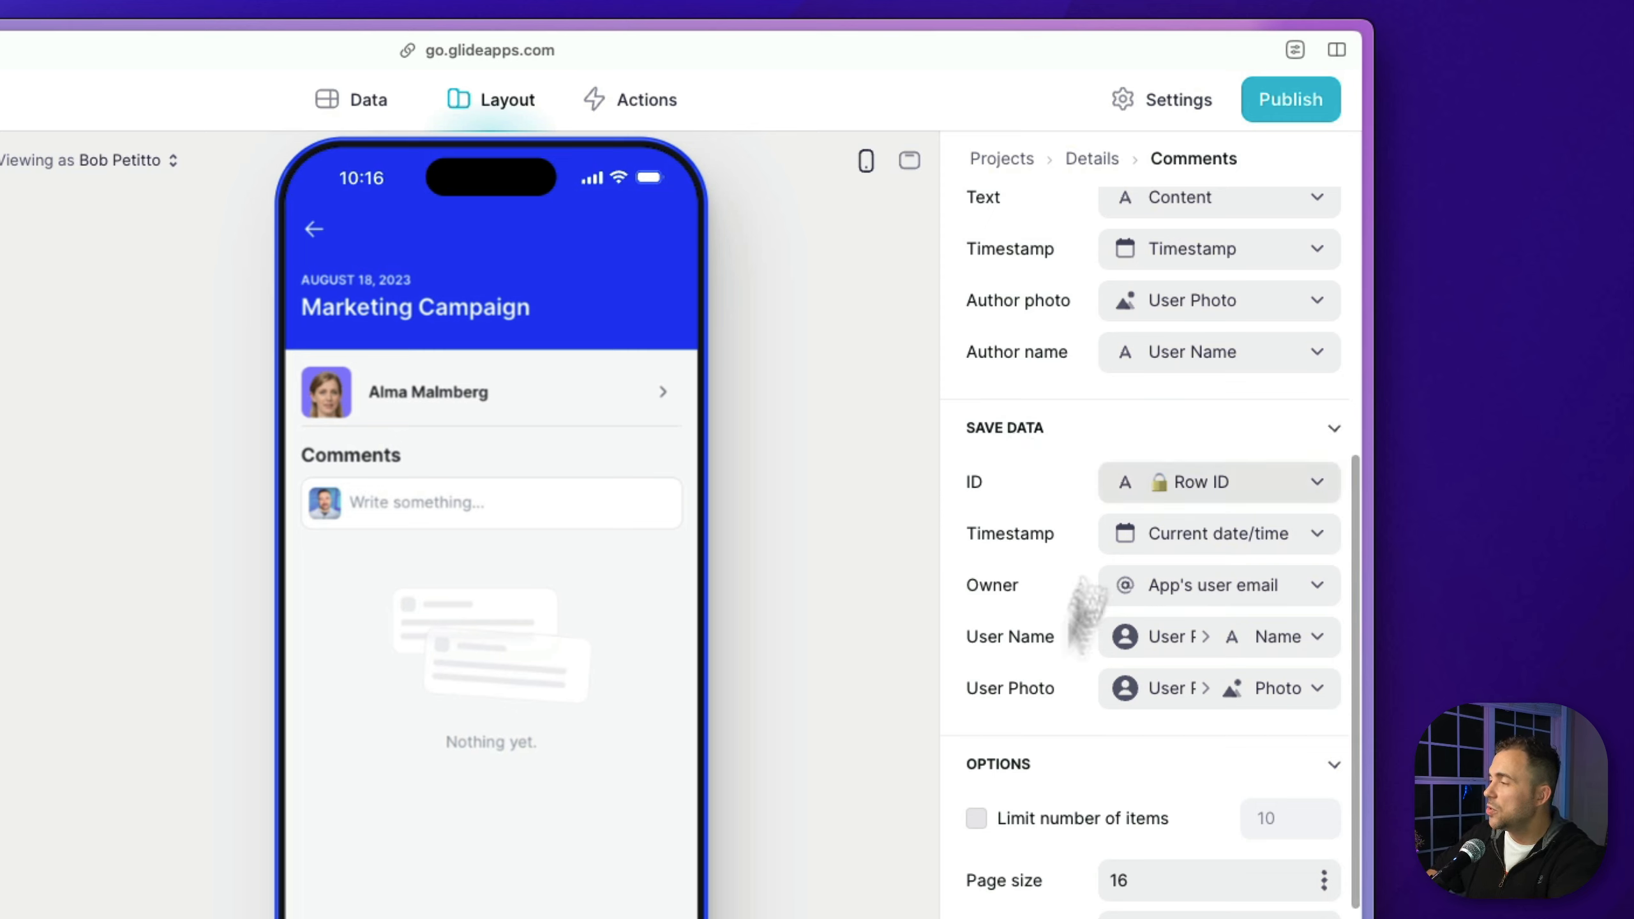
Set the Comments component's empty screen text to "Add a comment."
scroll(1138, 567, "up", 3)
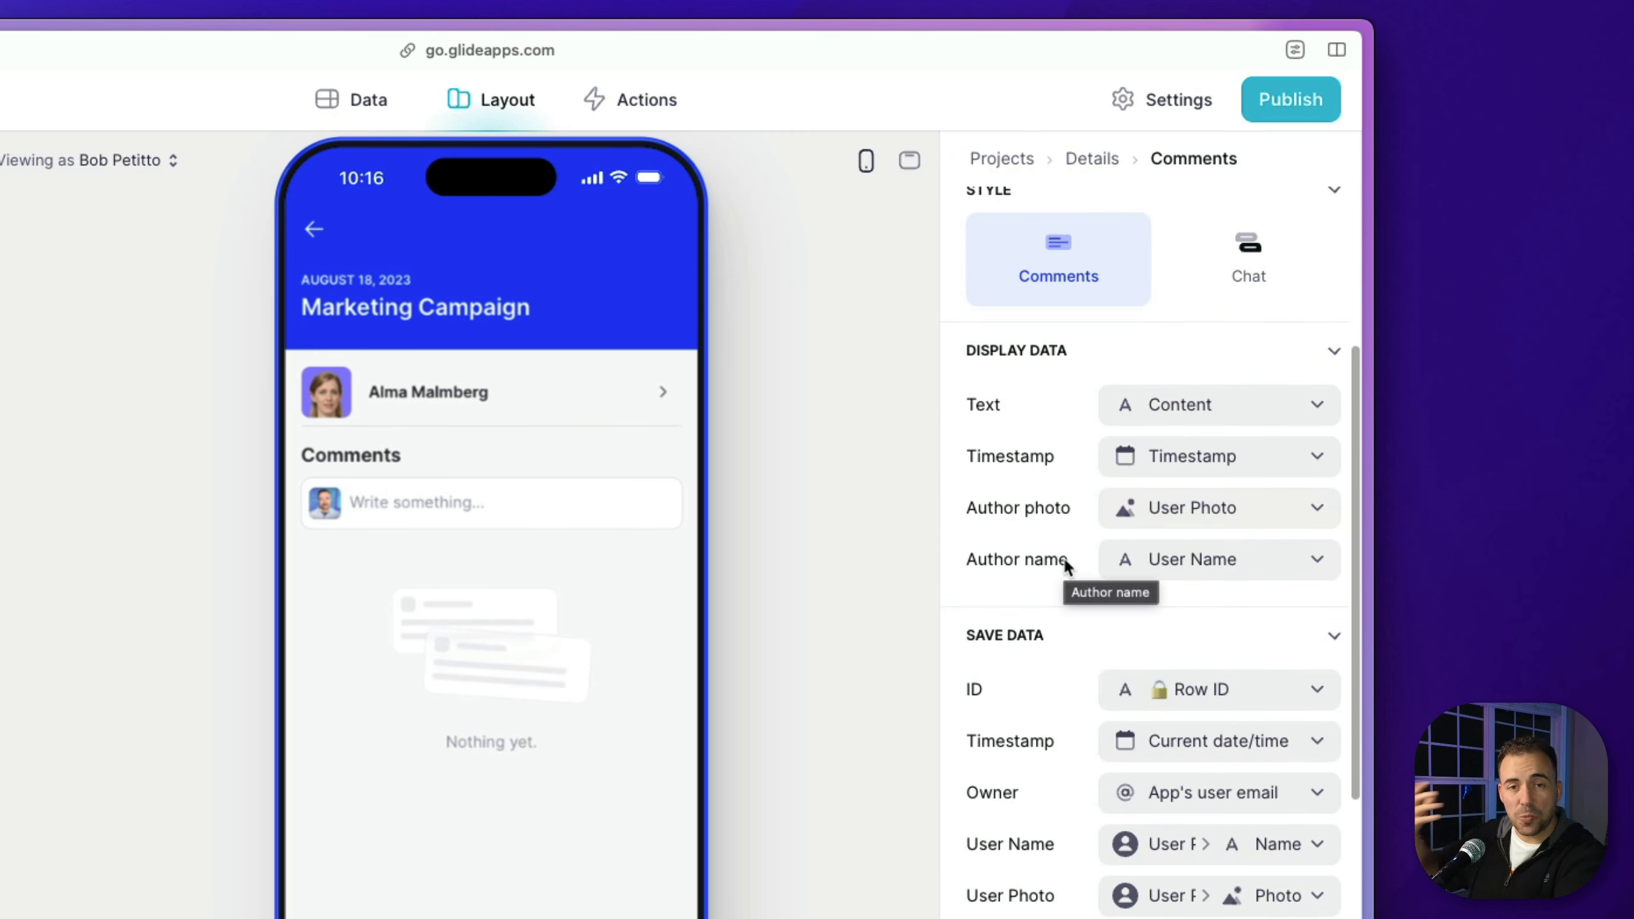
scroll(1062, 556, "down", 7)
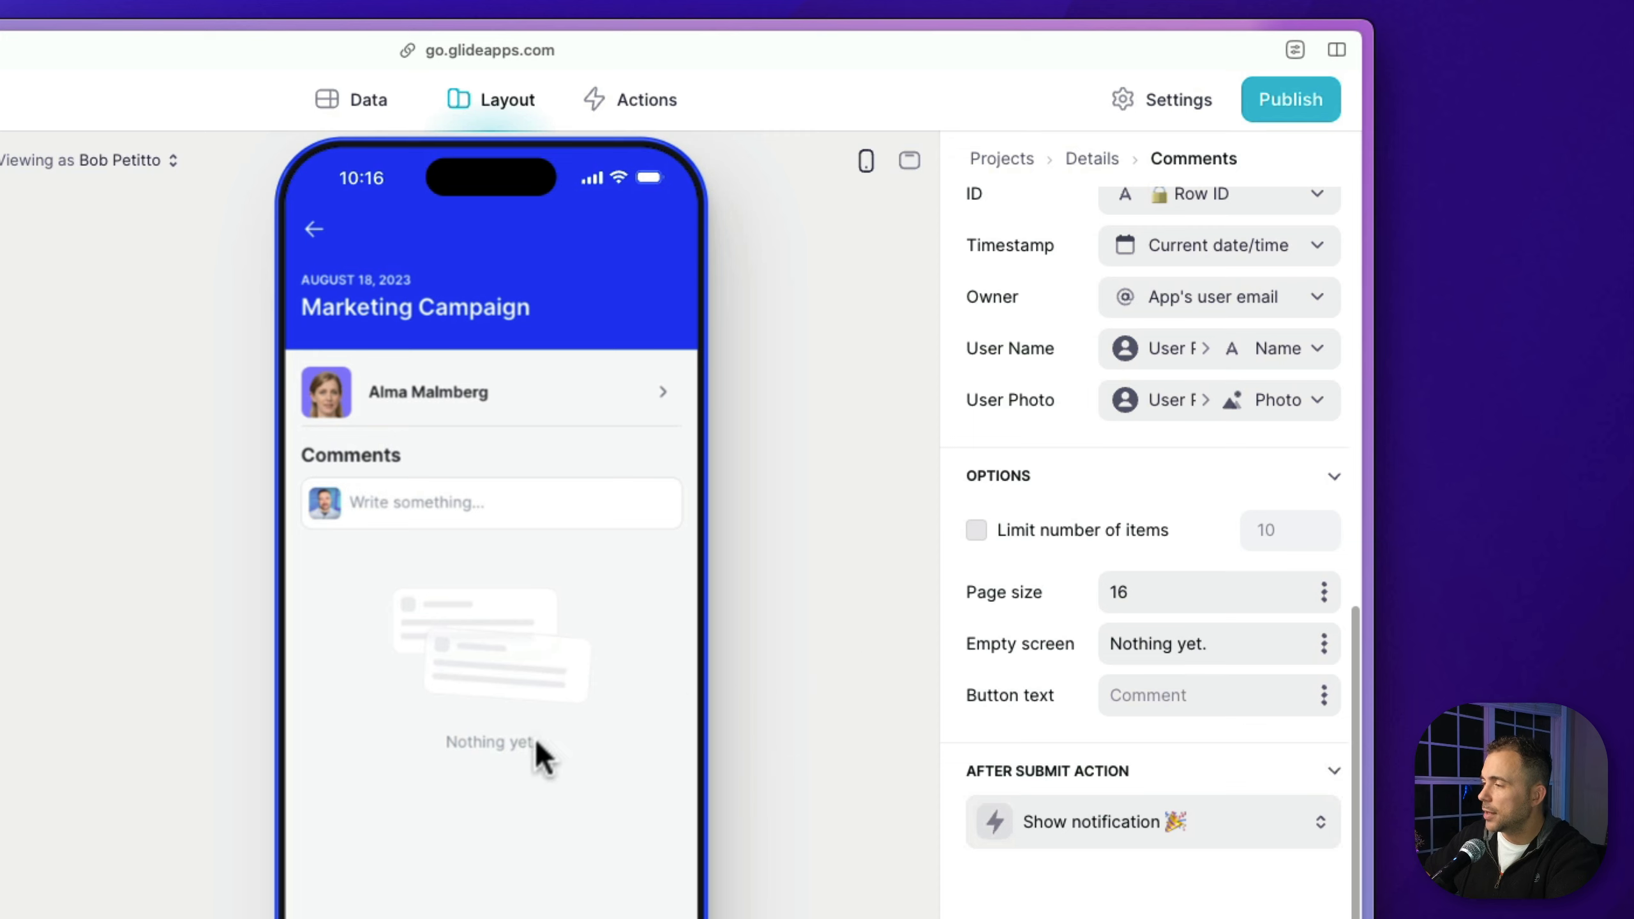
left_click_drag(1224, 649, 1098, 642)
type("Add")
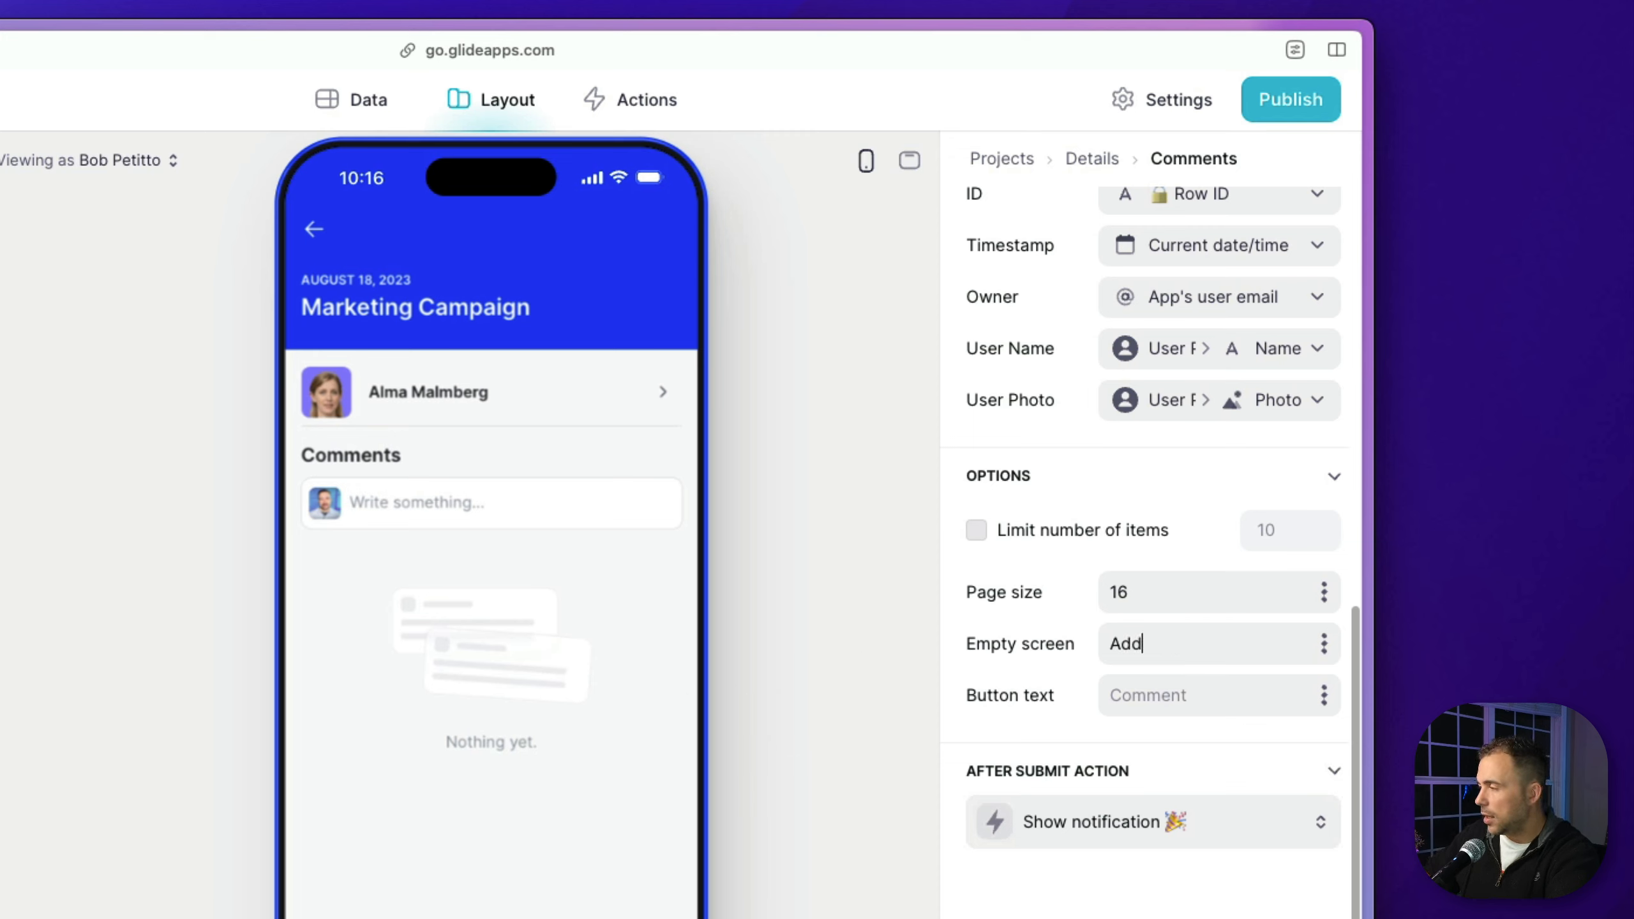
type(" a comment.")
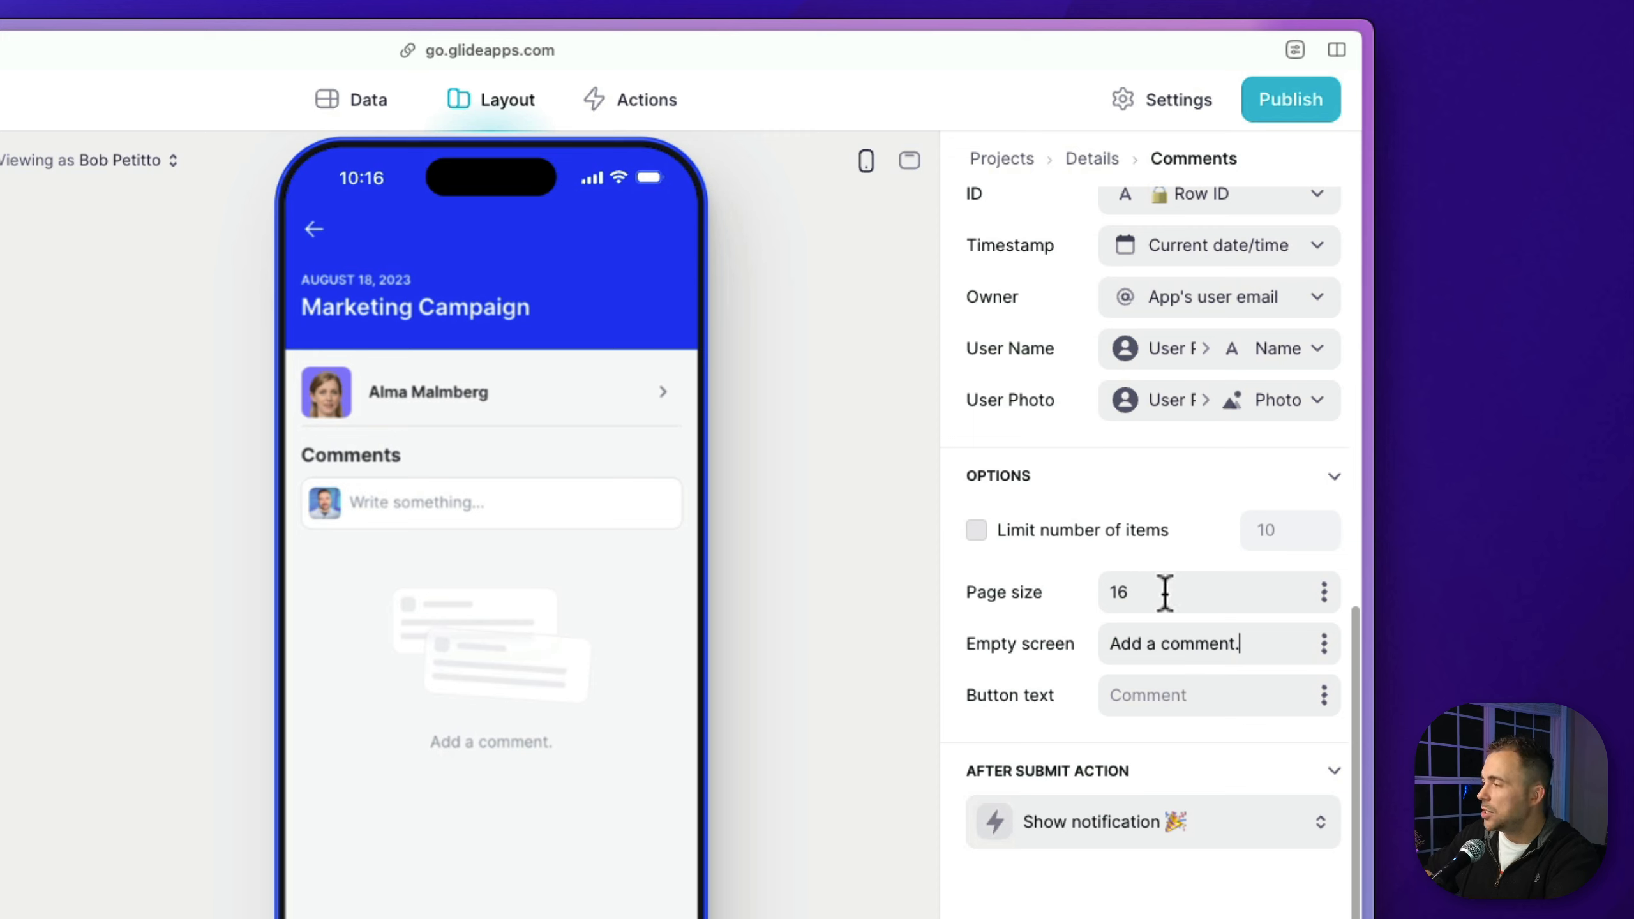
Set the comment button text to "Send" and check it in the preview's comment box
left_click(1159, 688)
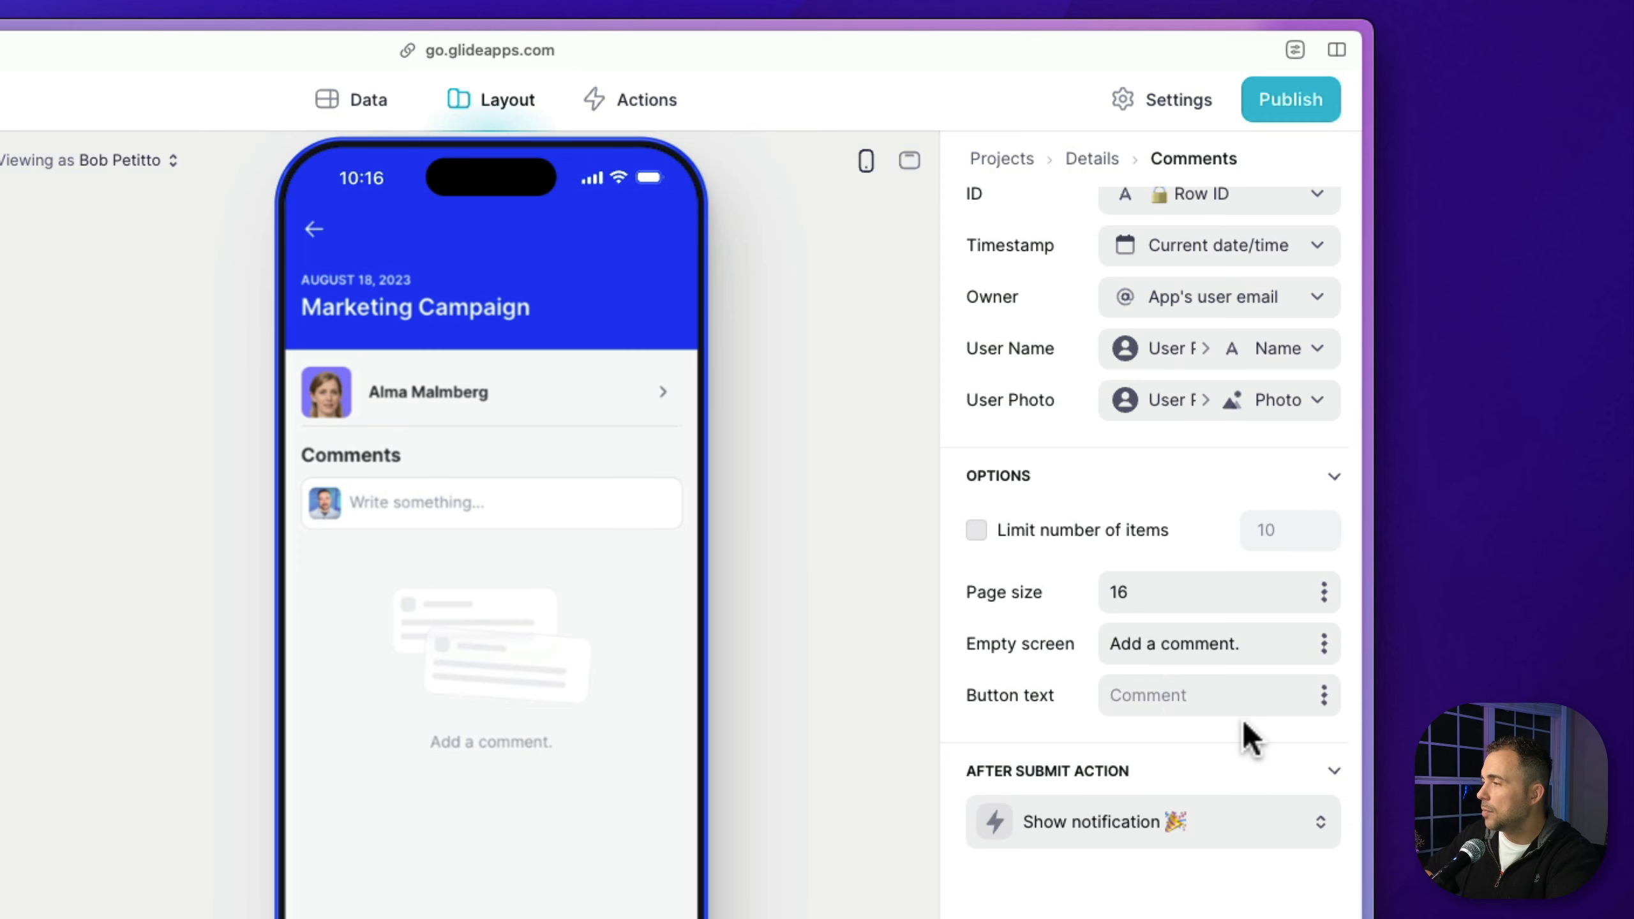
left_click(427, 512)
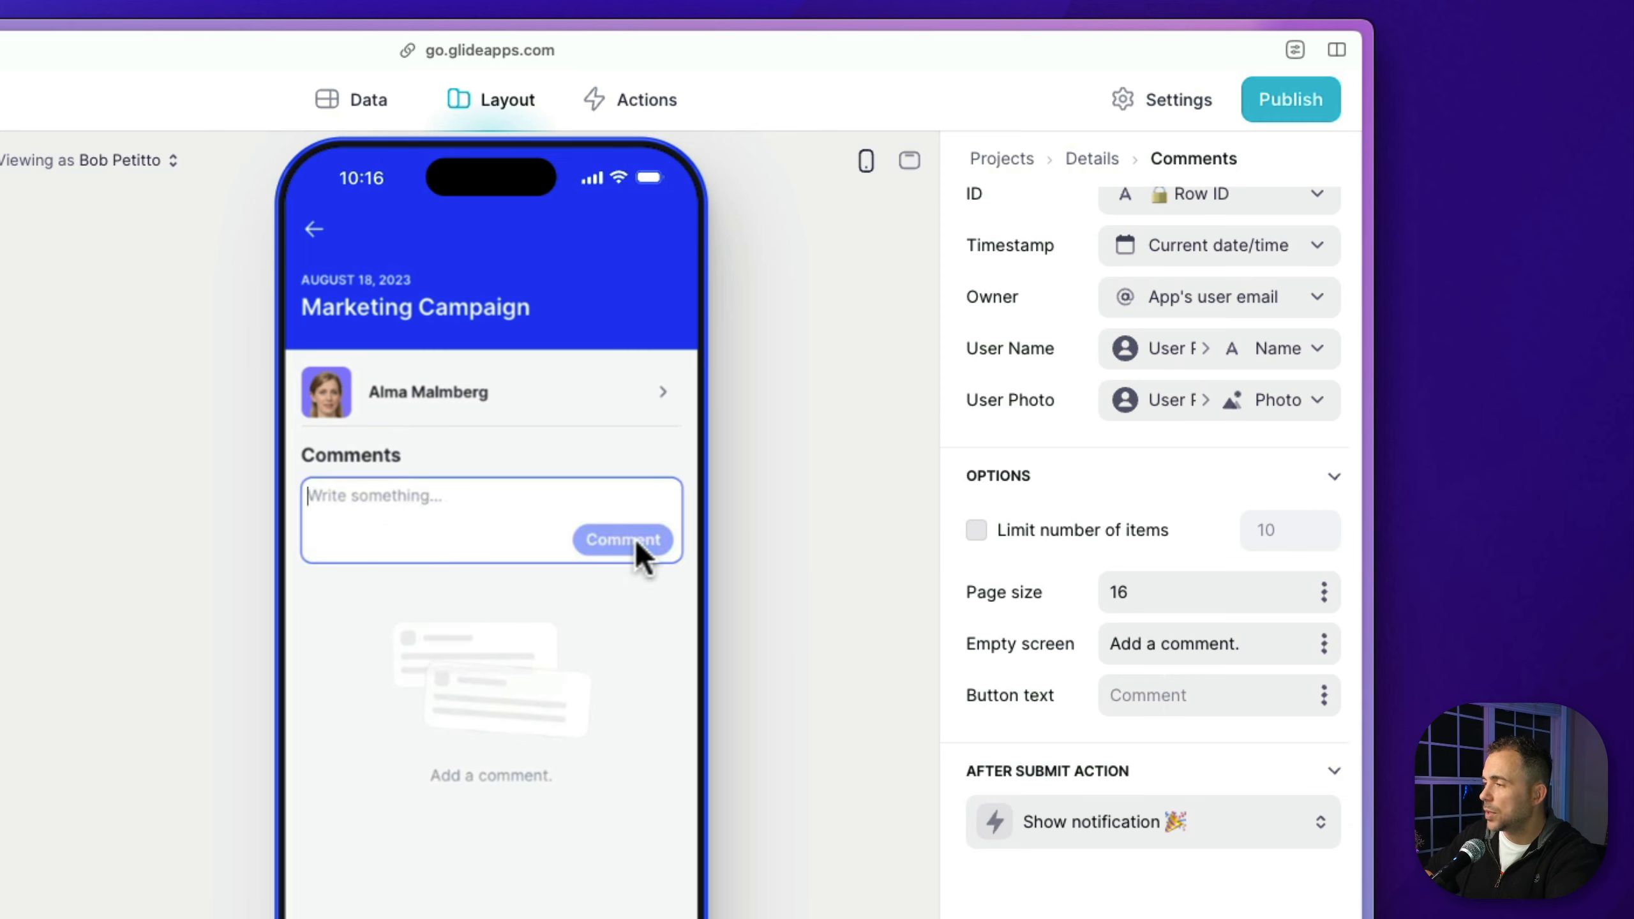
left_click(1167, 708)
type("S")
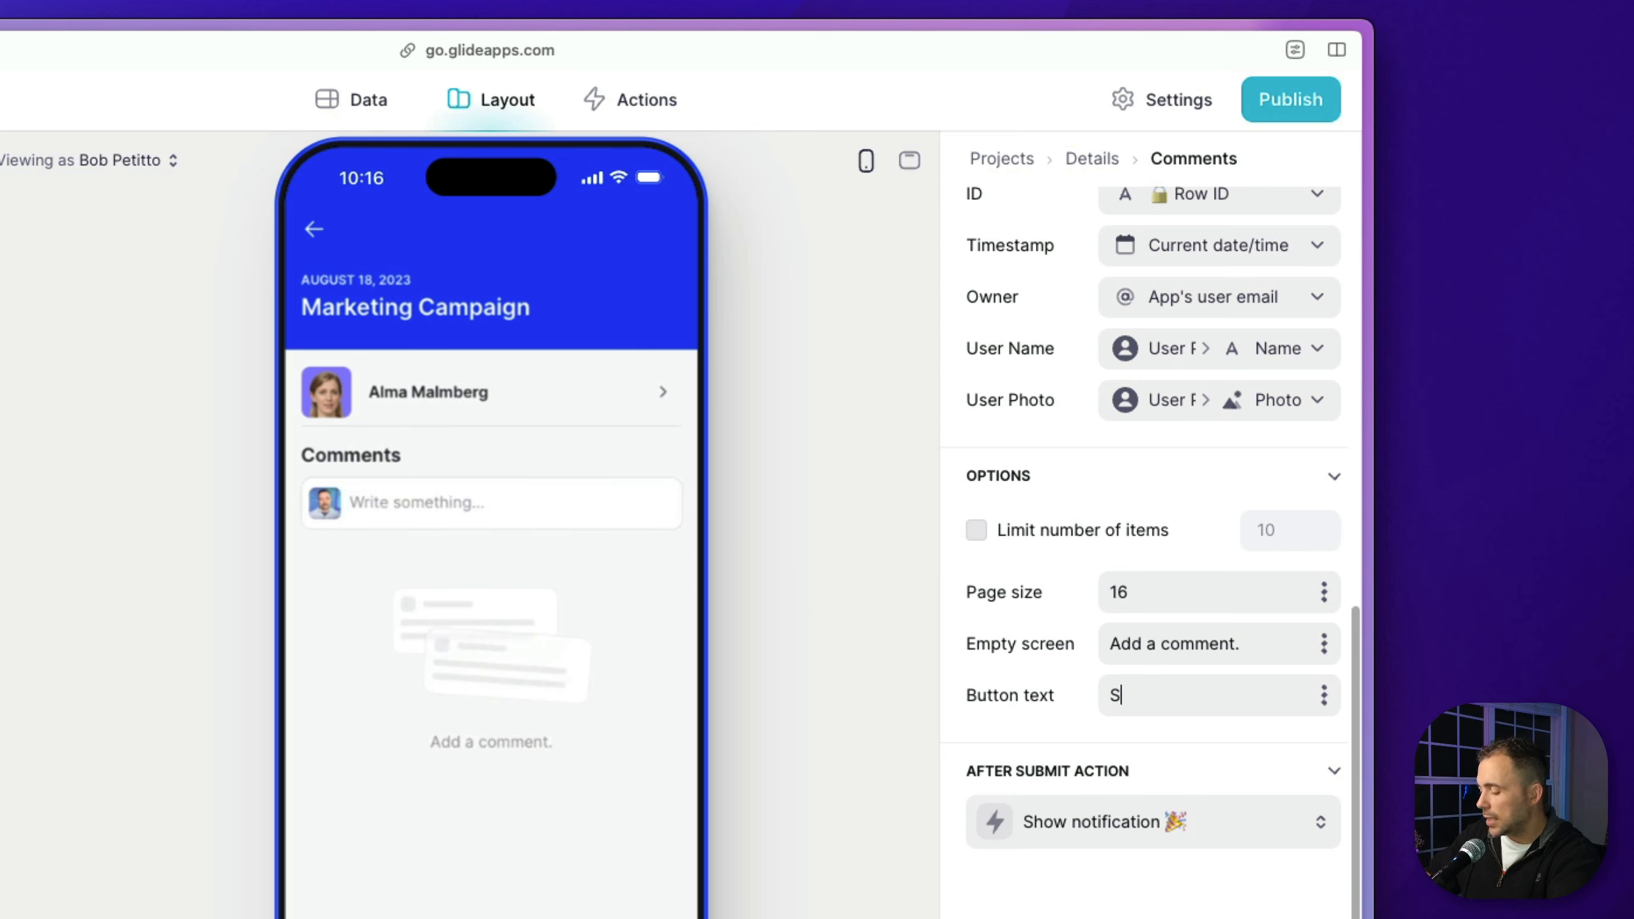
type("end")
left_click(514, 488)
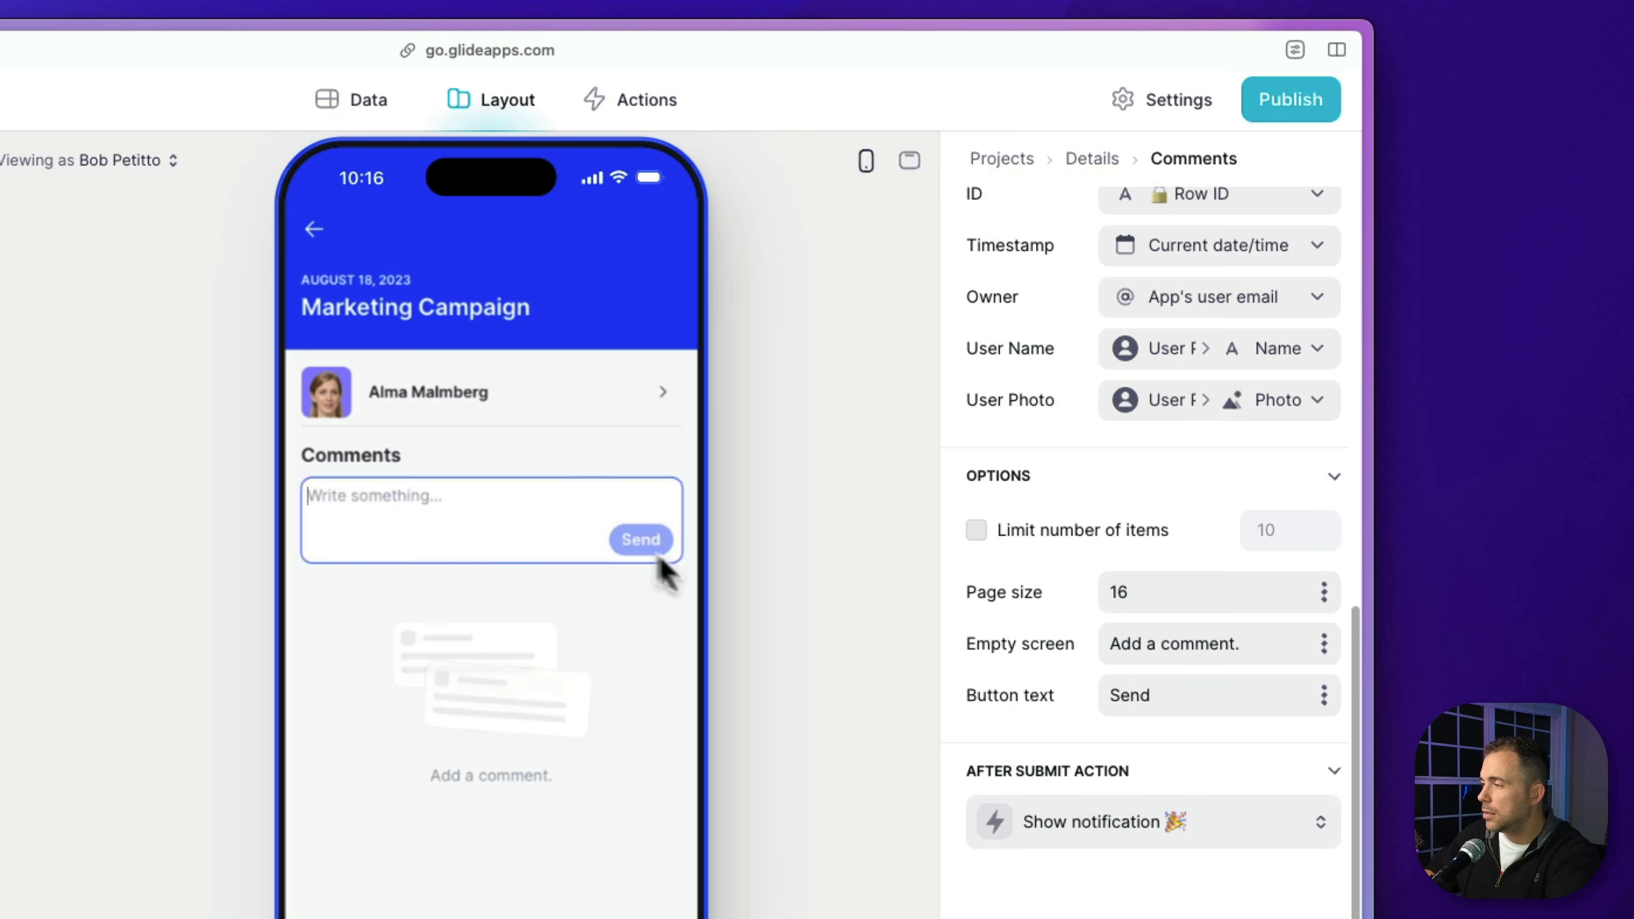
left_click(1140, 695)
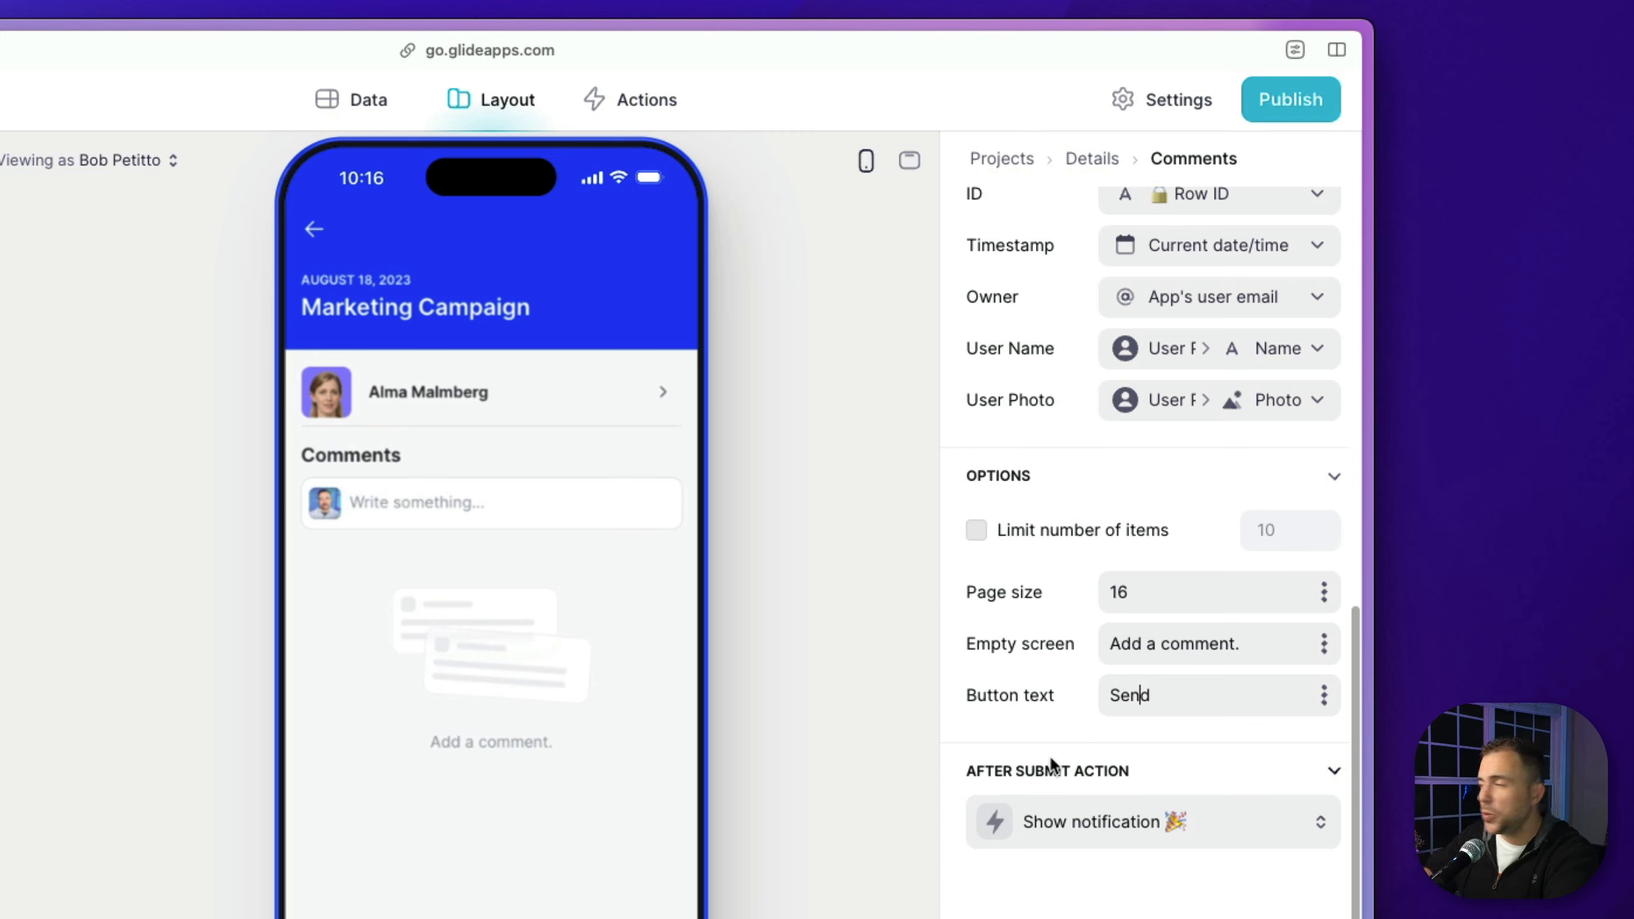
Try showing the search bar on the Comments component, and turn it off again
scroll(1051, 761, "up", 15)
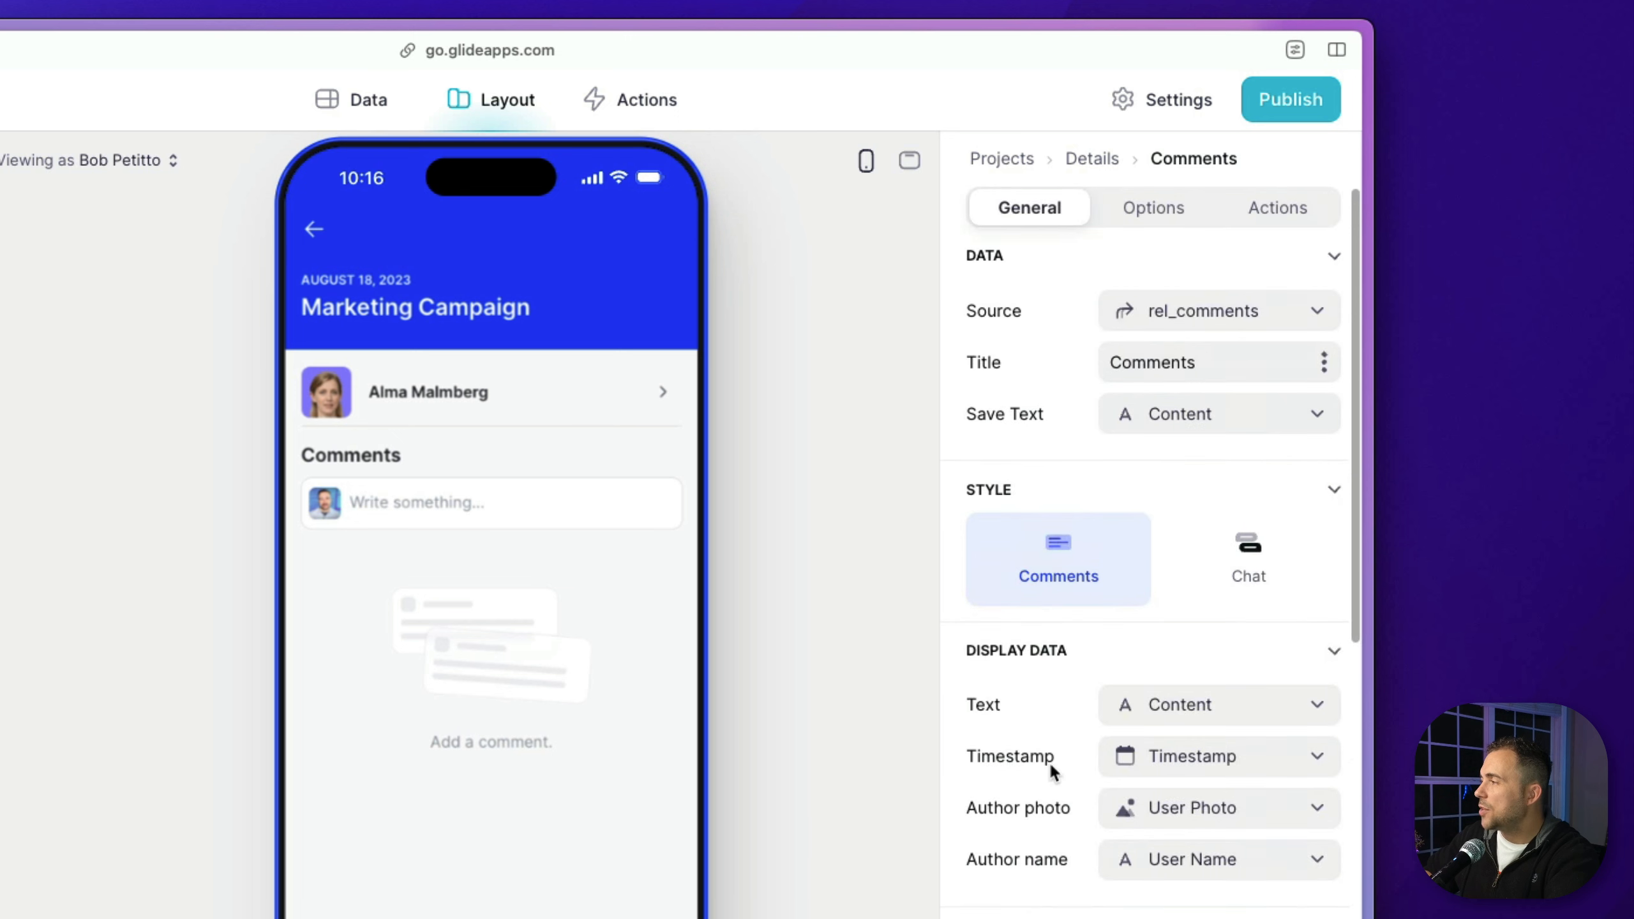
left_click(1156, 208)
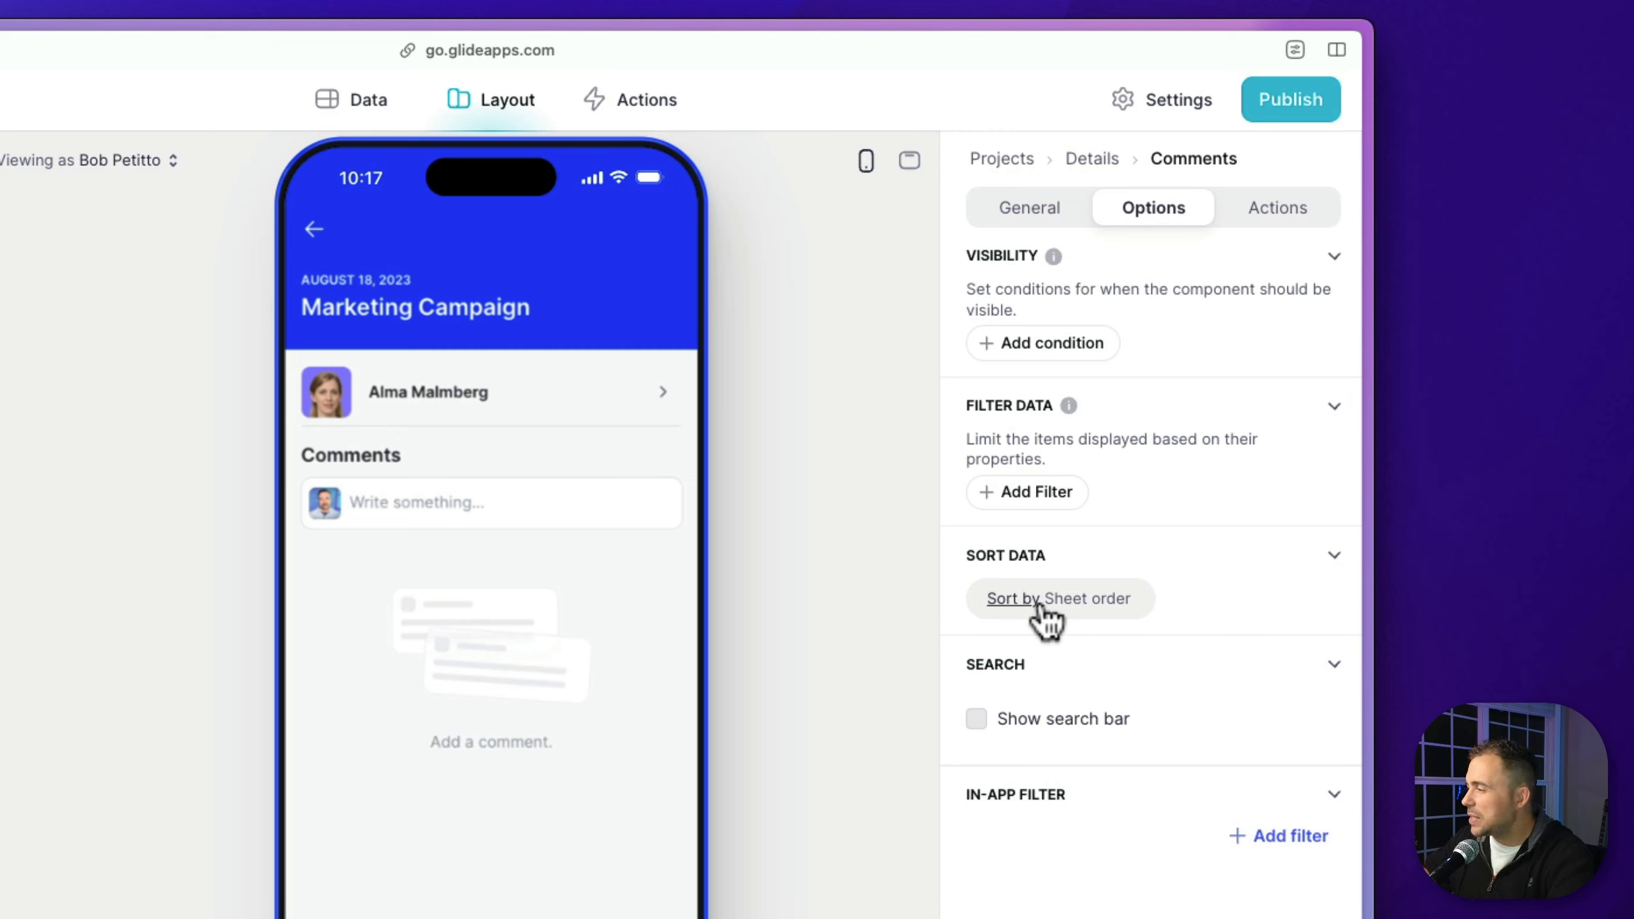
left_click(979, 727)
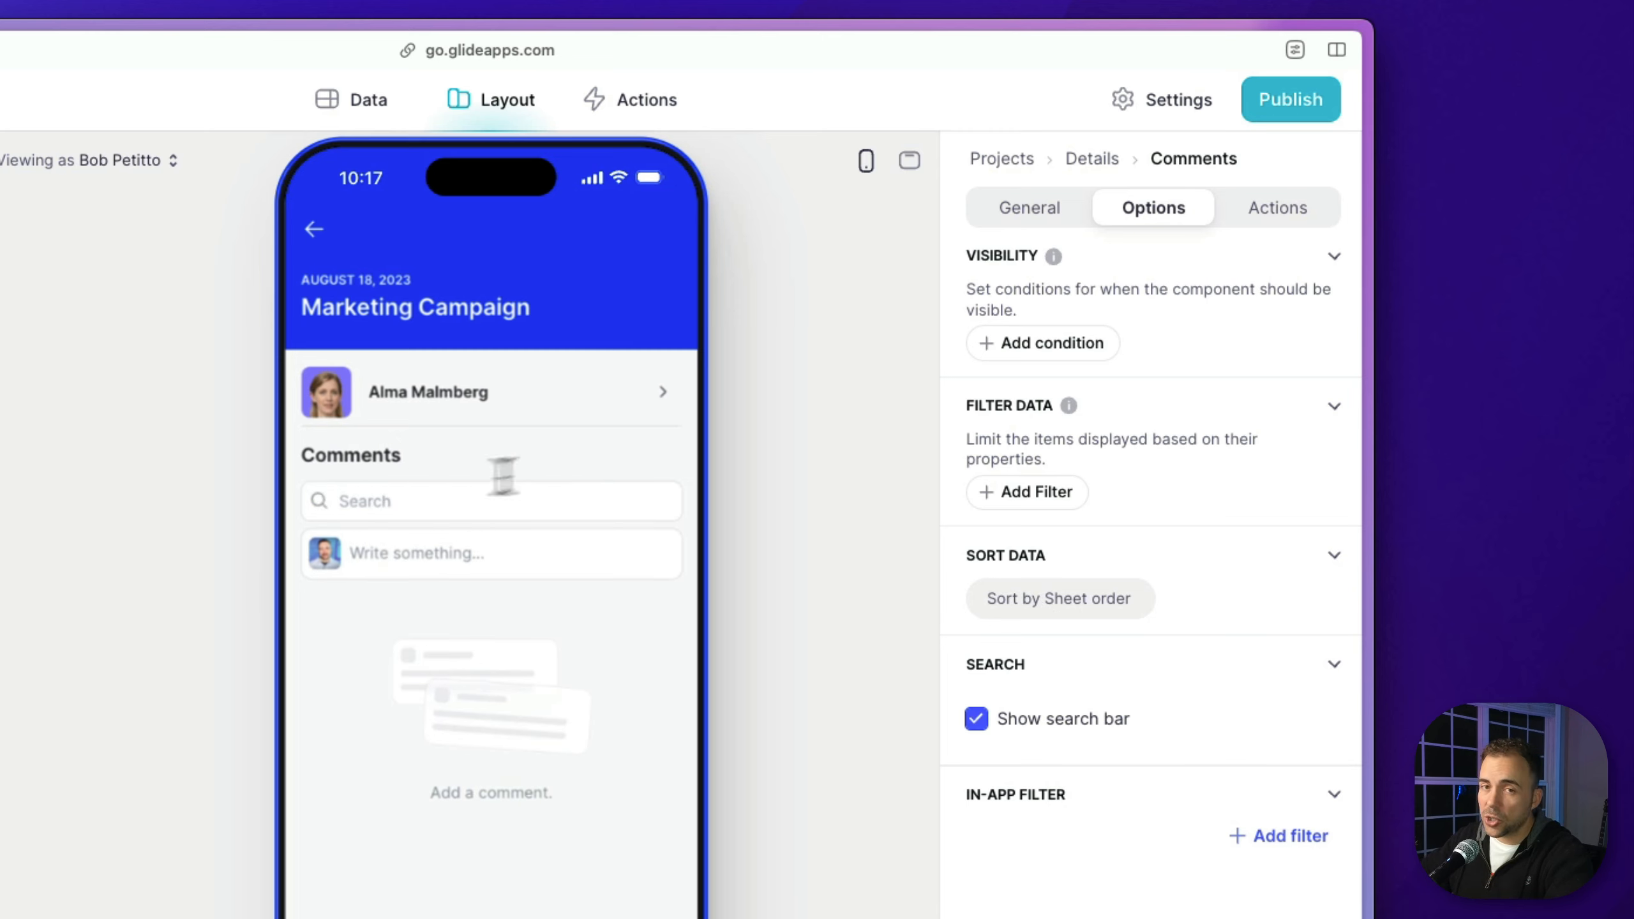
left_click(976, 719)
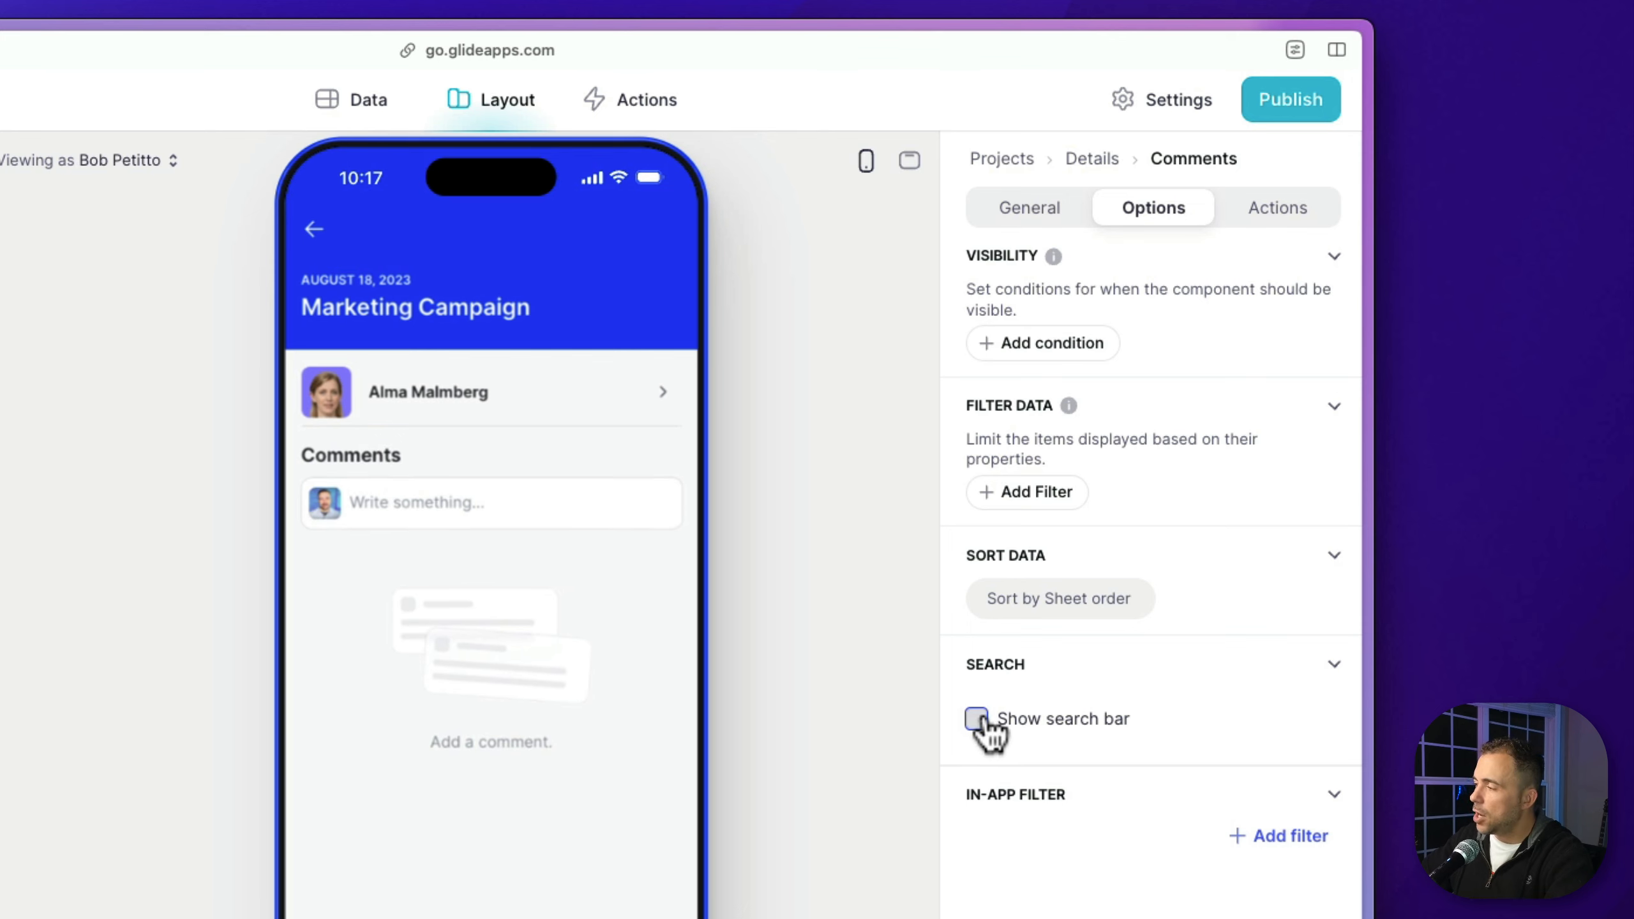
Try adding an in-app filter to the Comments component, view its column choices, and remove the filter
left_click(1297, 840)
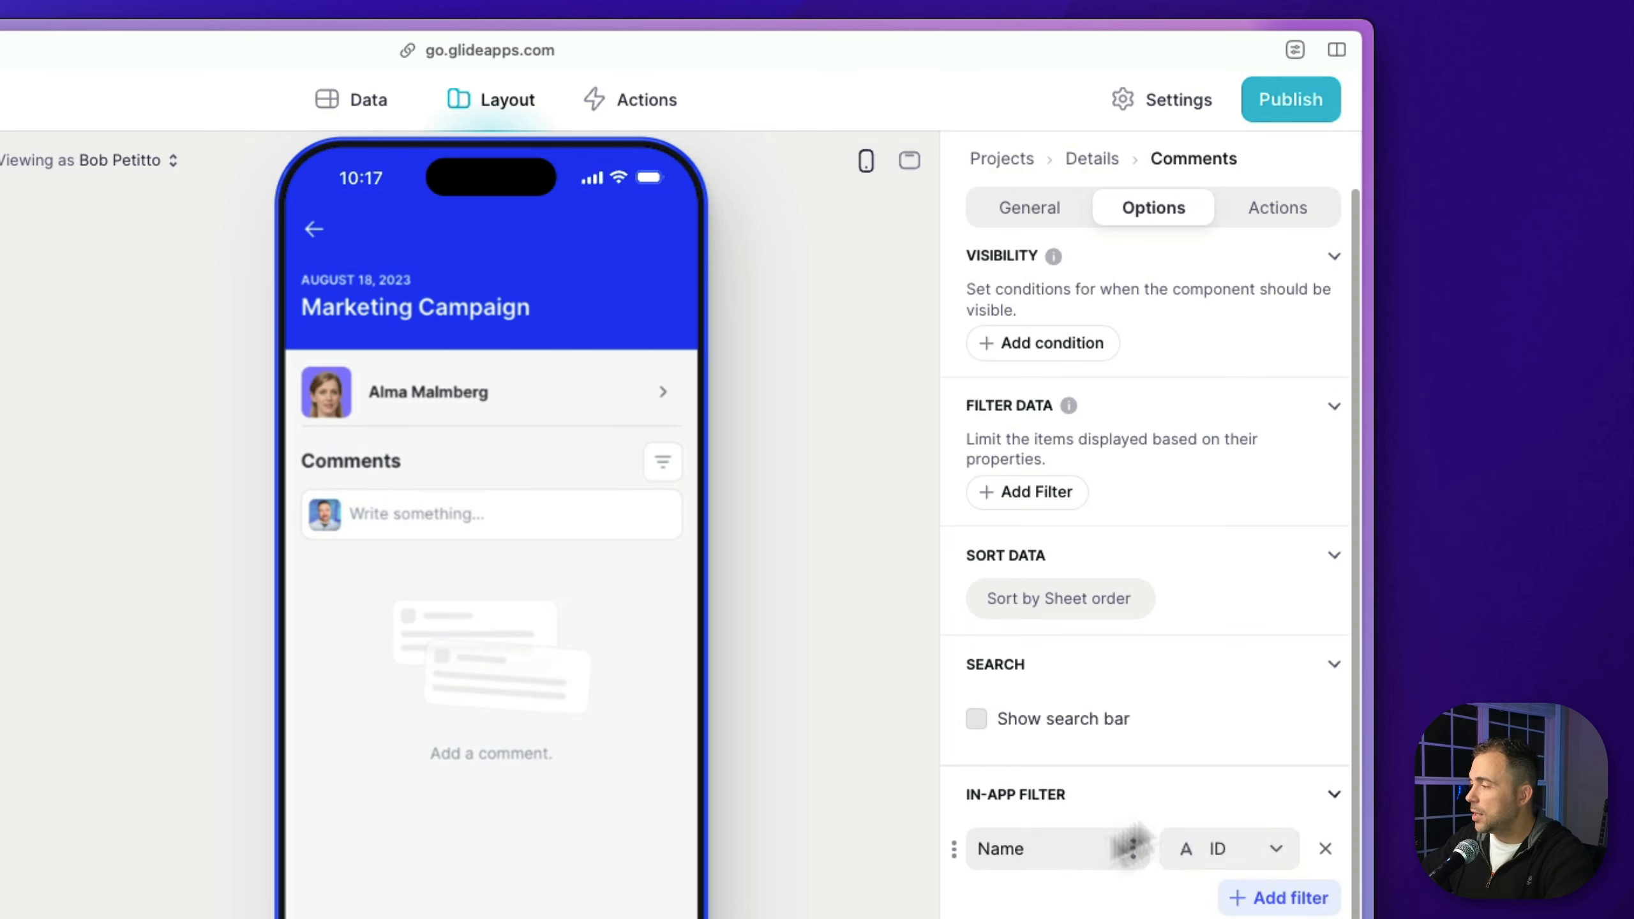
left_click(1215, 852)
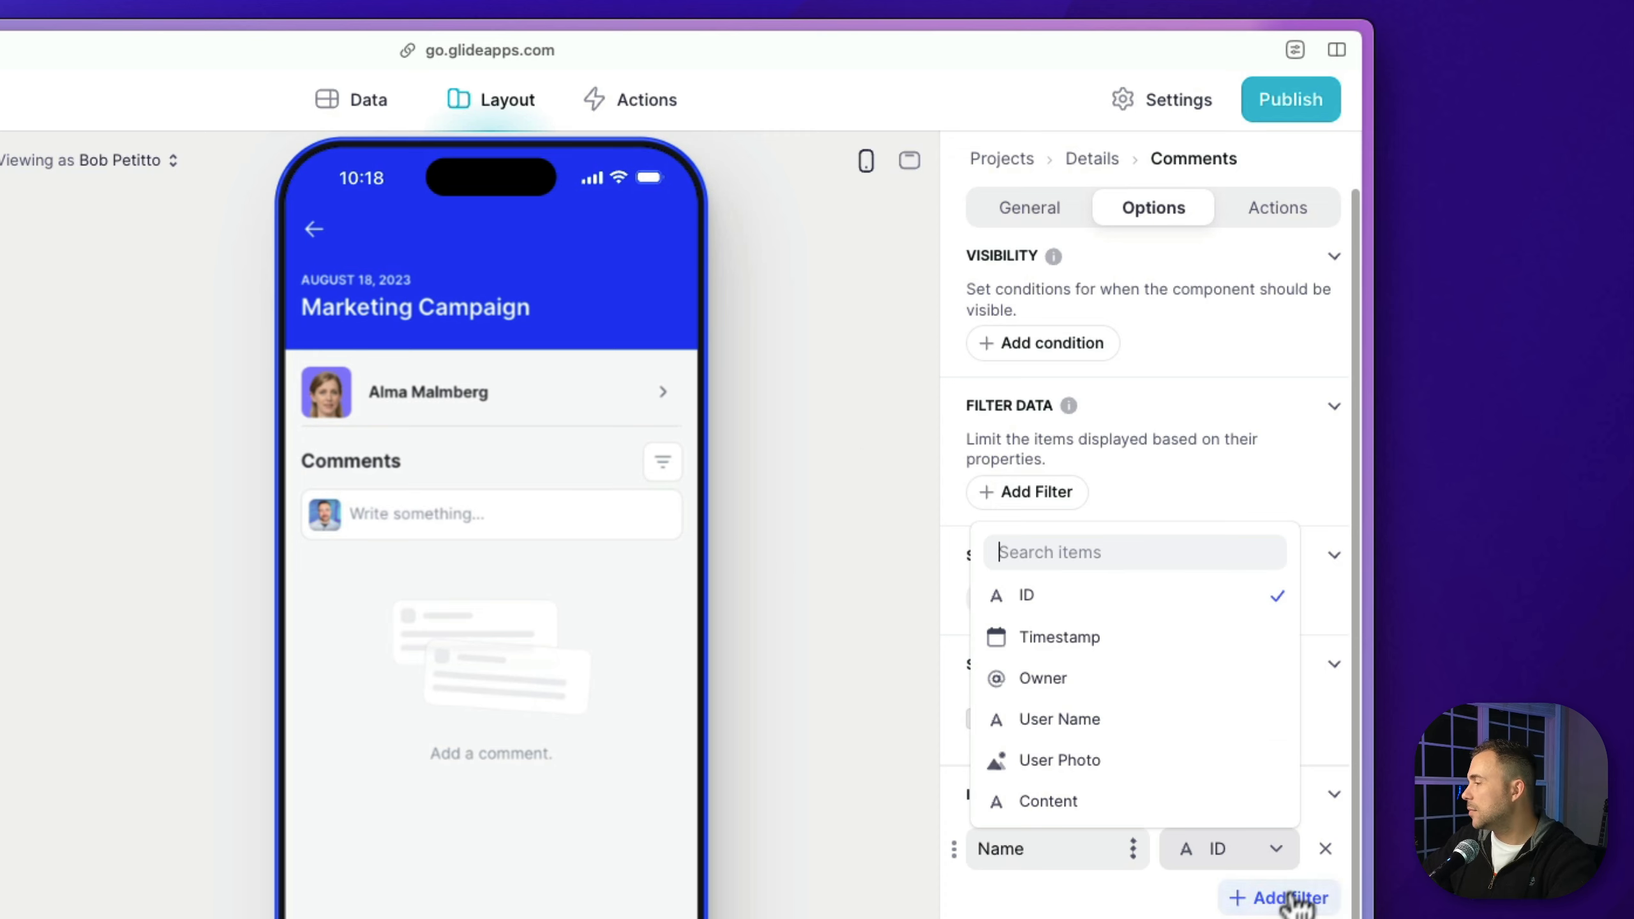
left_click(1325, 850)
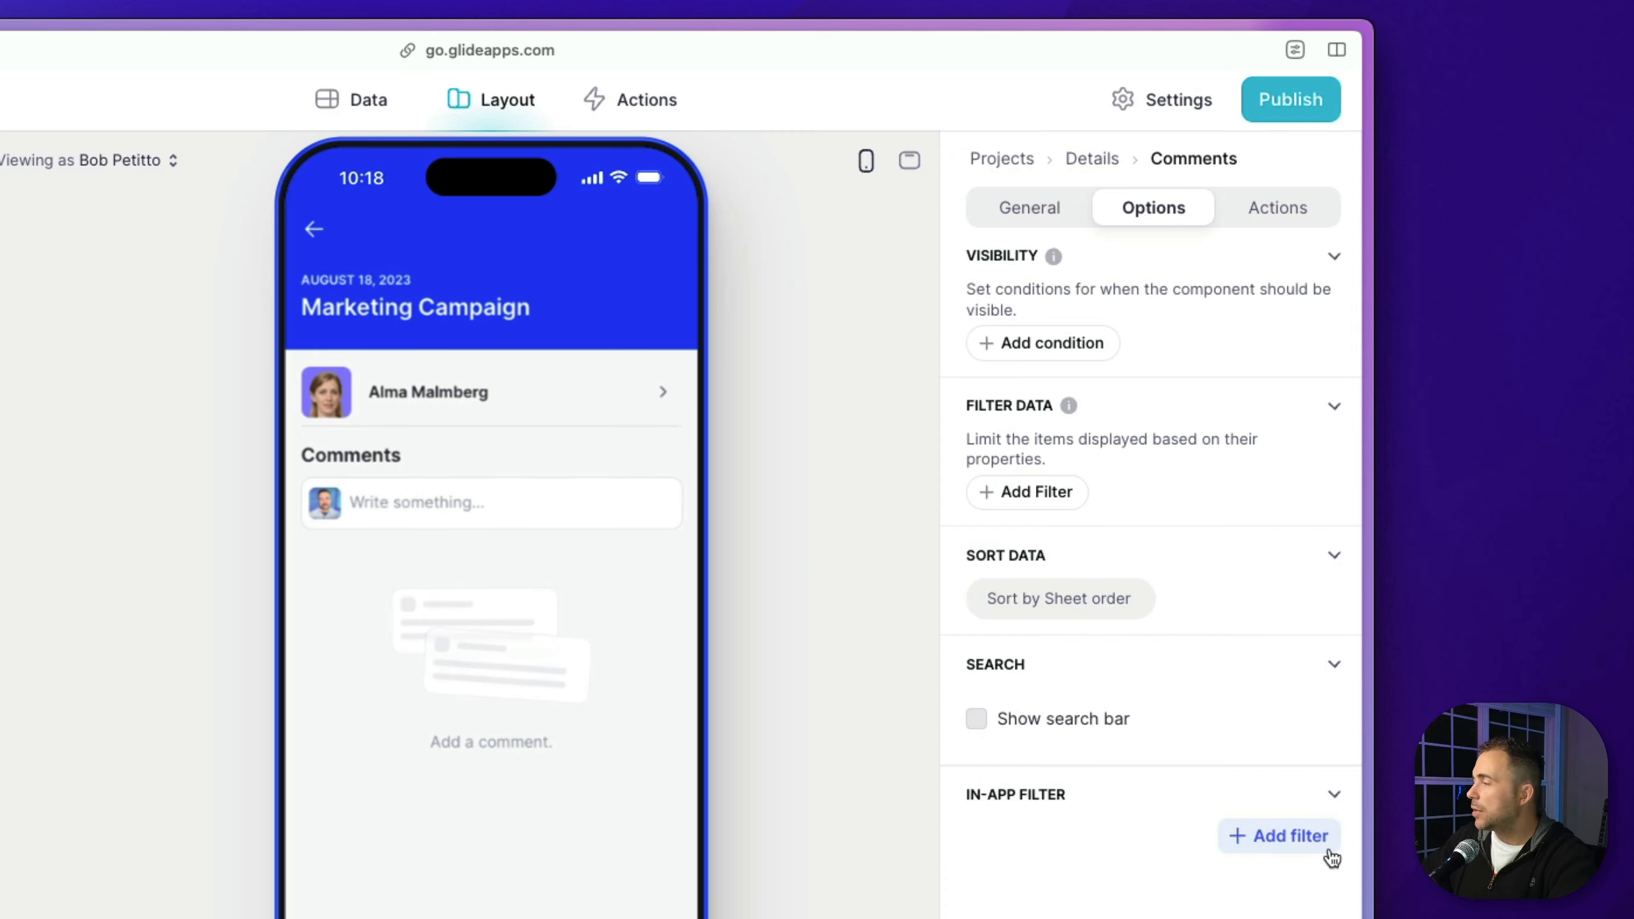
Try disallowing adding comments, check the comment box in the preview, and allow adding comments again
left_click(1270, 216)
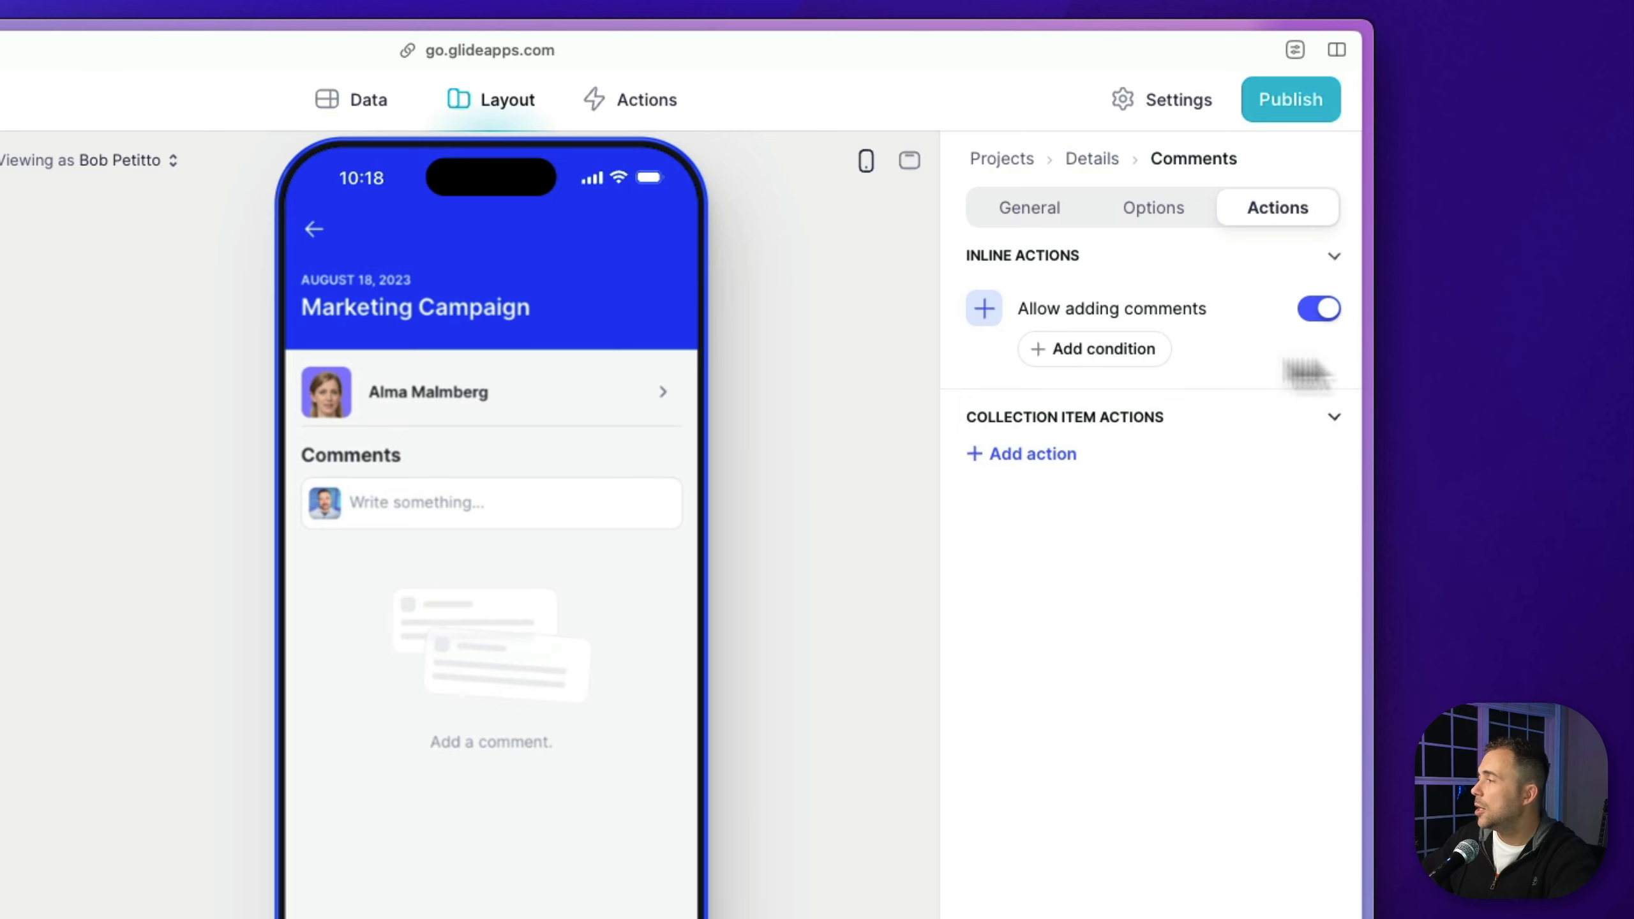
left_click(1324, 321)
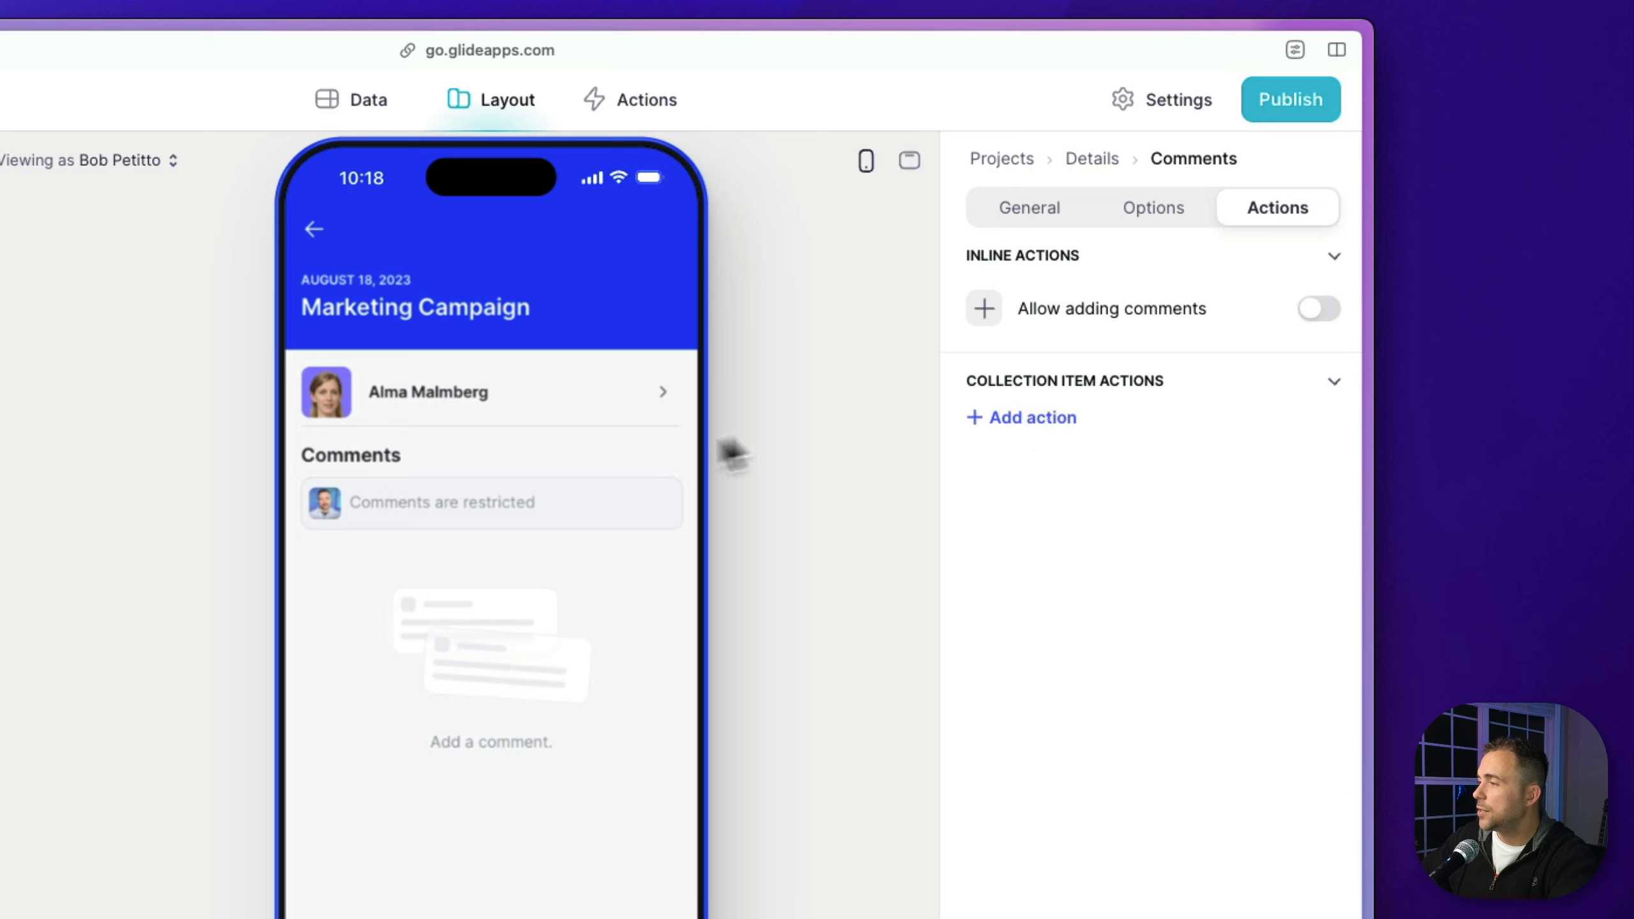
right_click(526, 508)
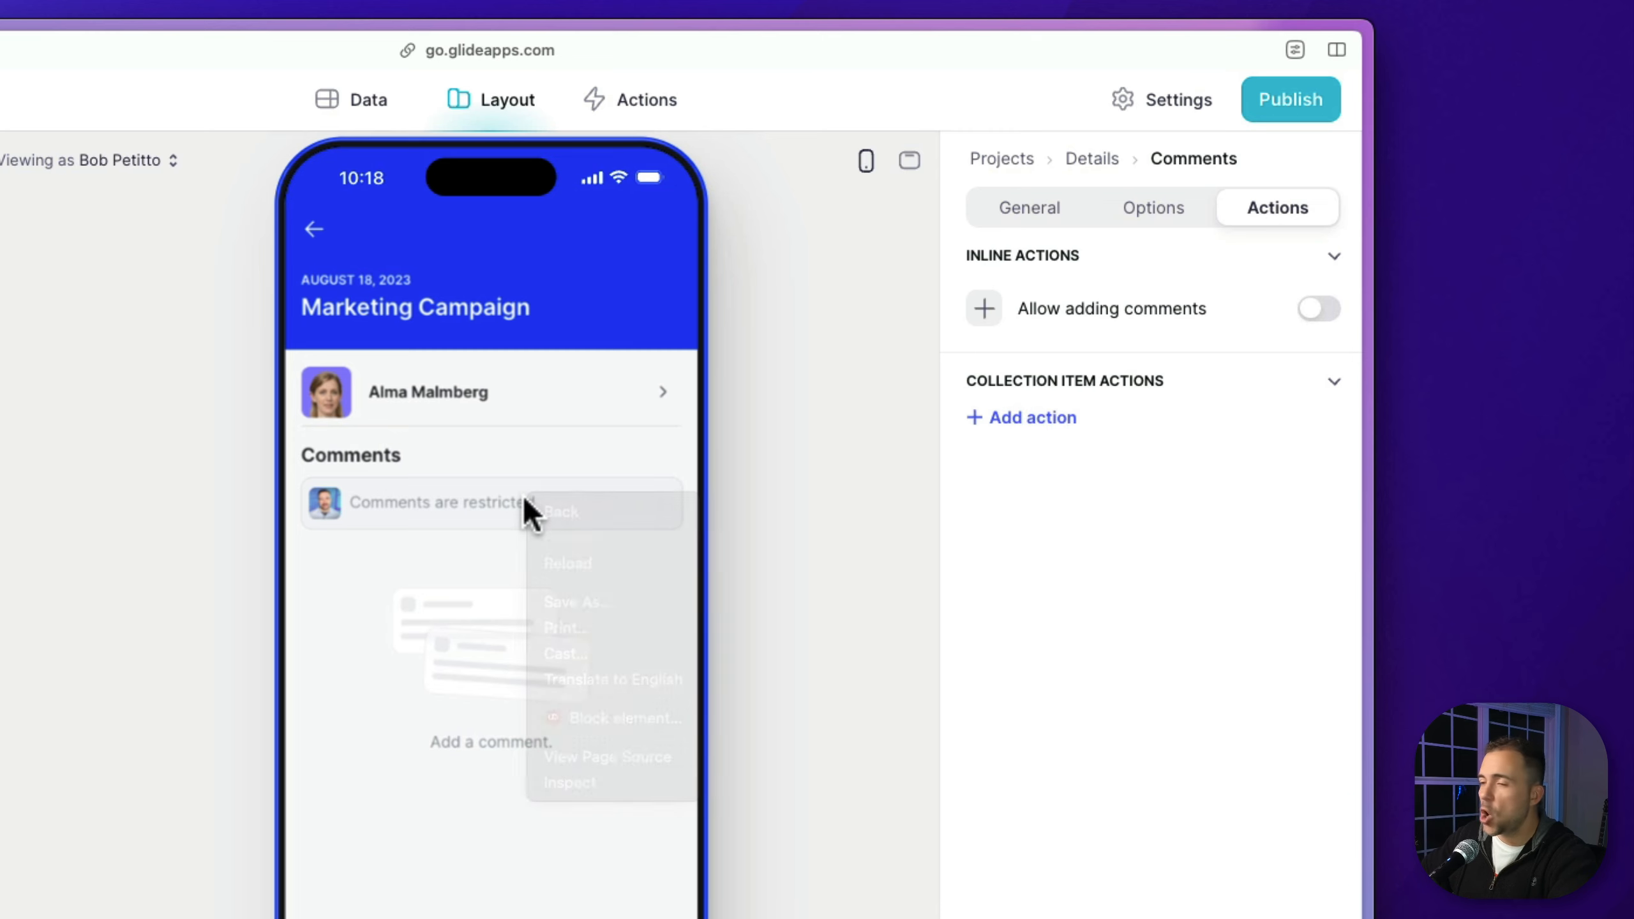
key("Escape")
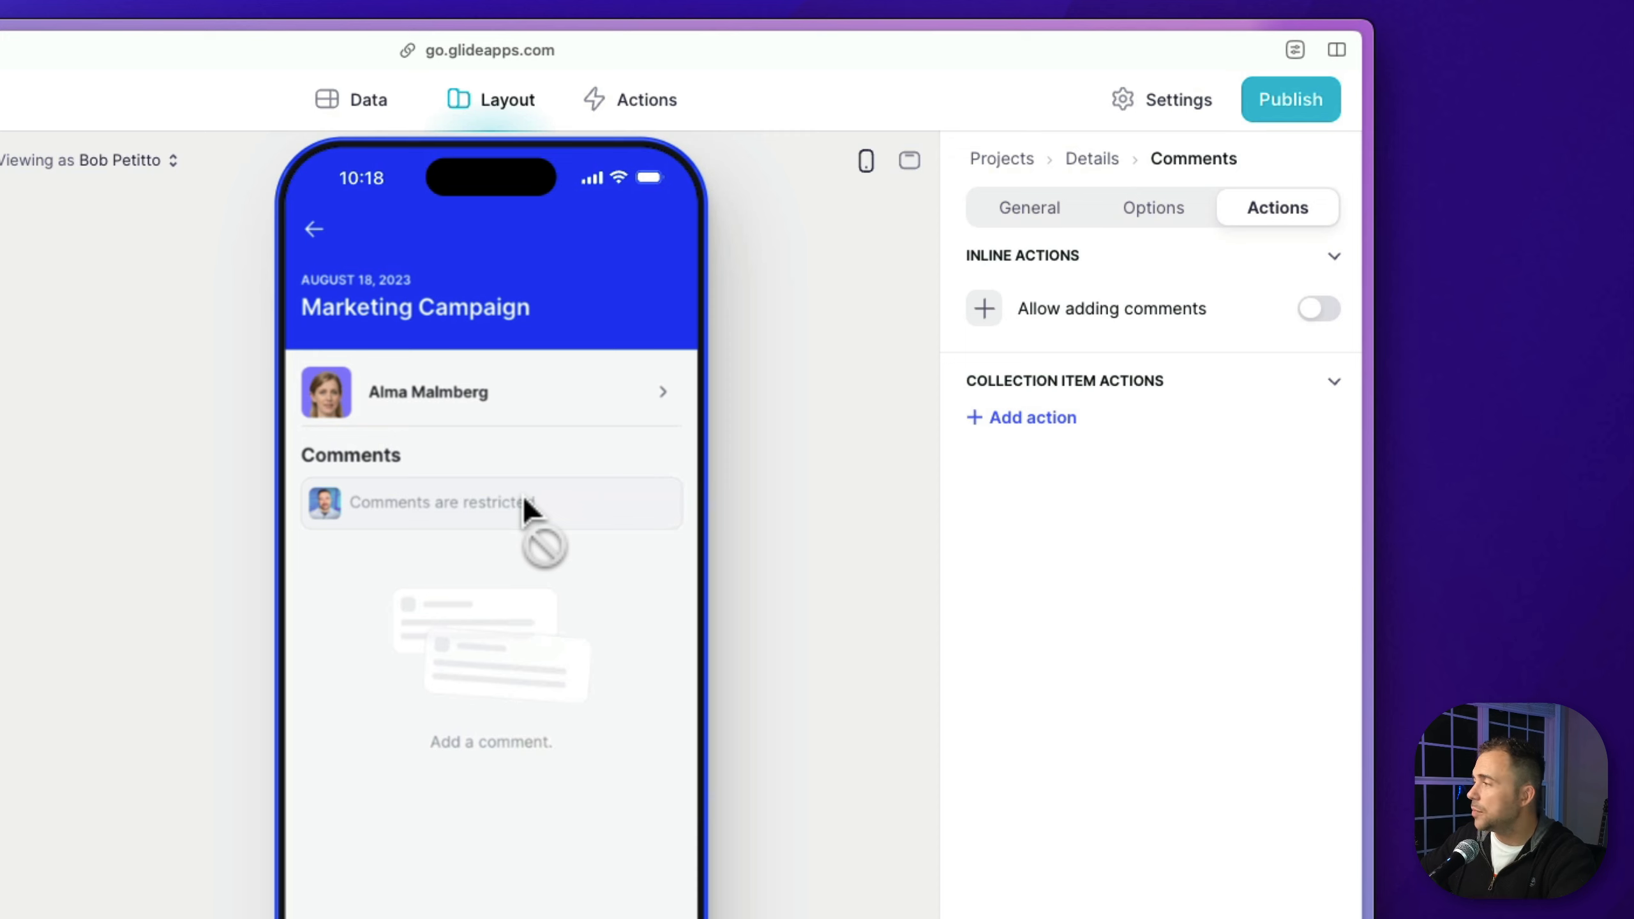
left_click(1309, 319)
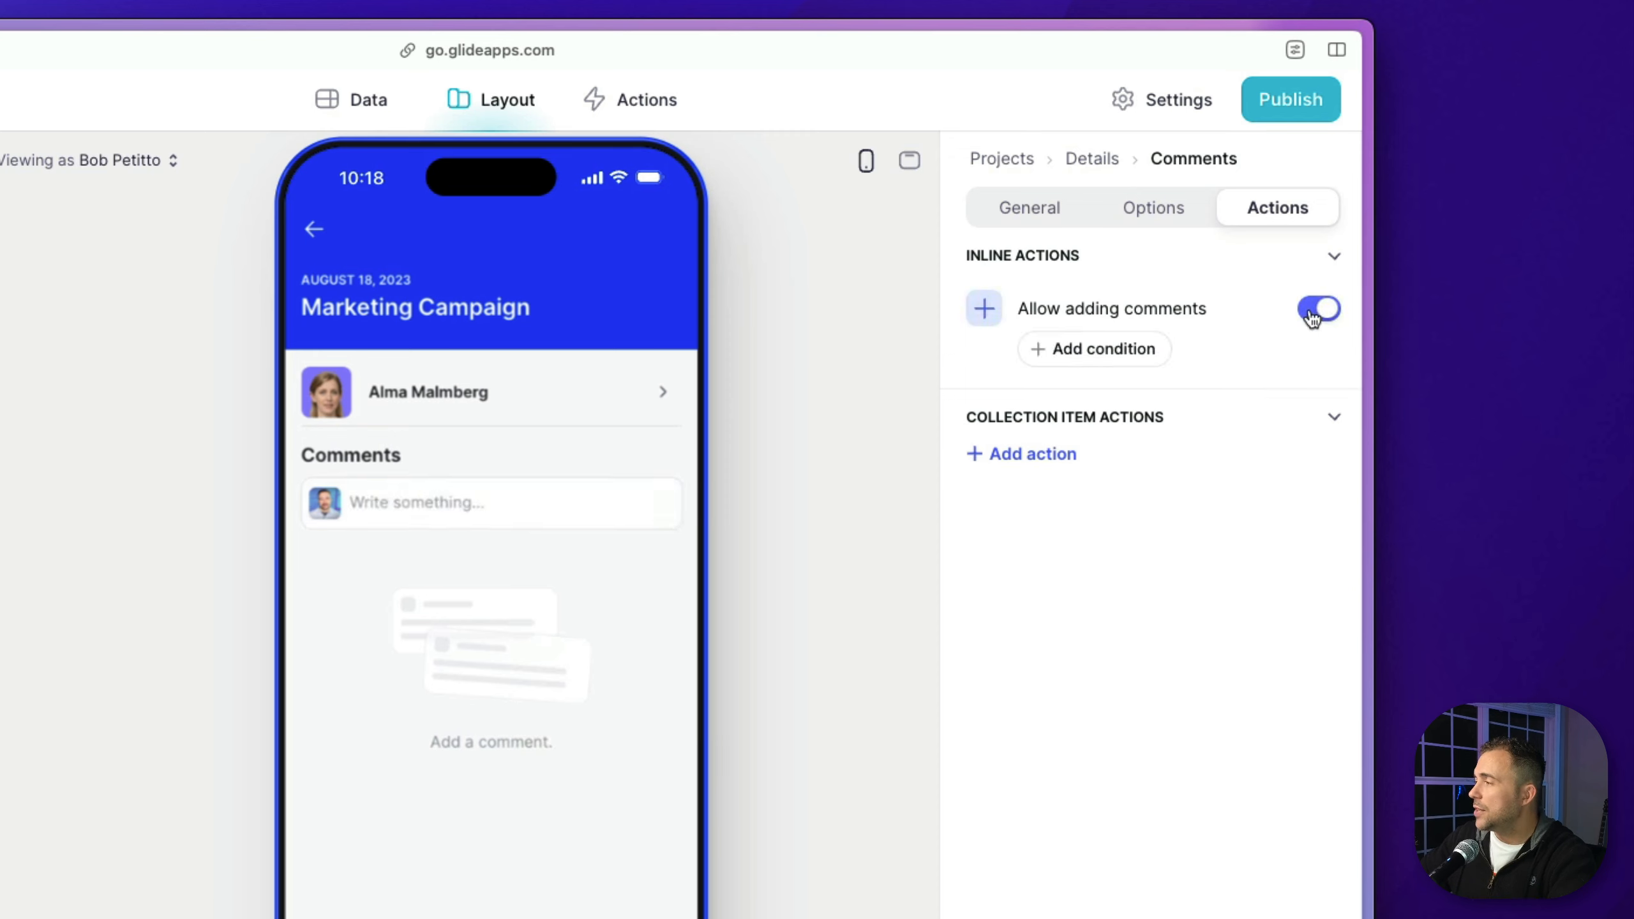
Add a condition that allows adding comments only when Status doesn't include "complete"
left_click(1081, 351)
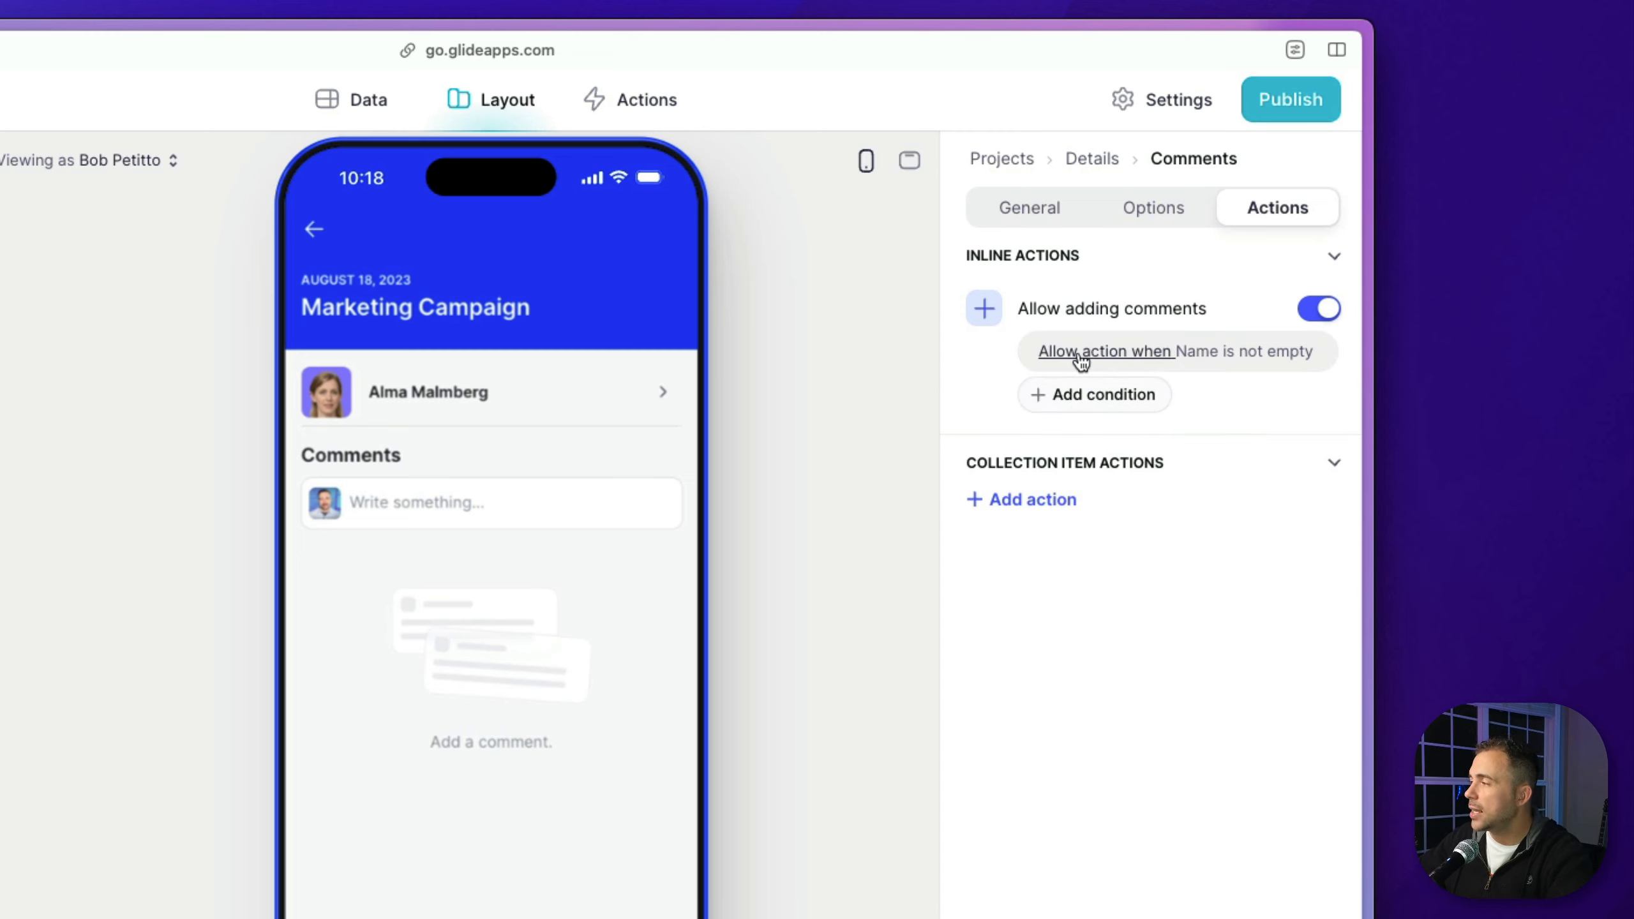
left_click(1177, 361)
left_click(1061, 438)
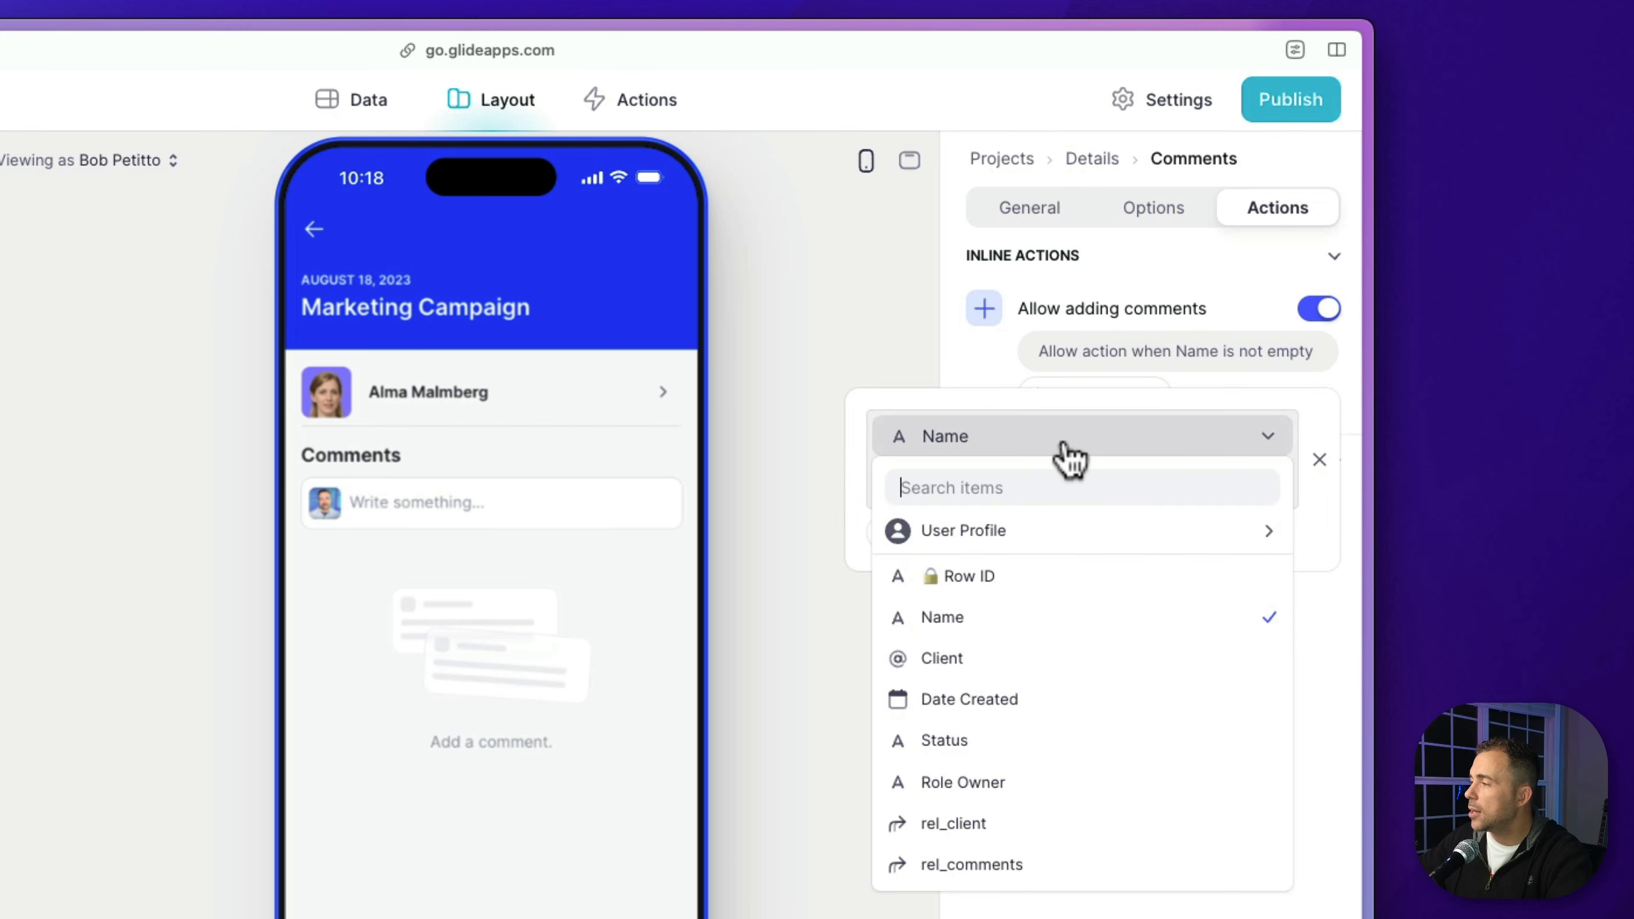
left_click(1007, 740)
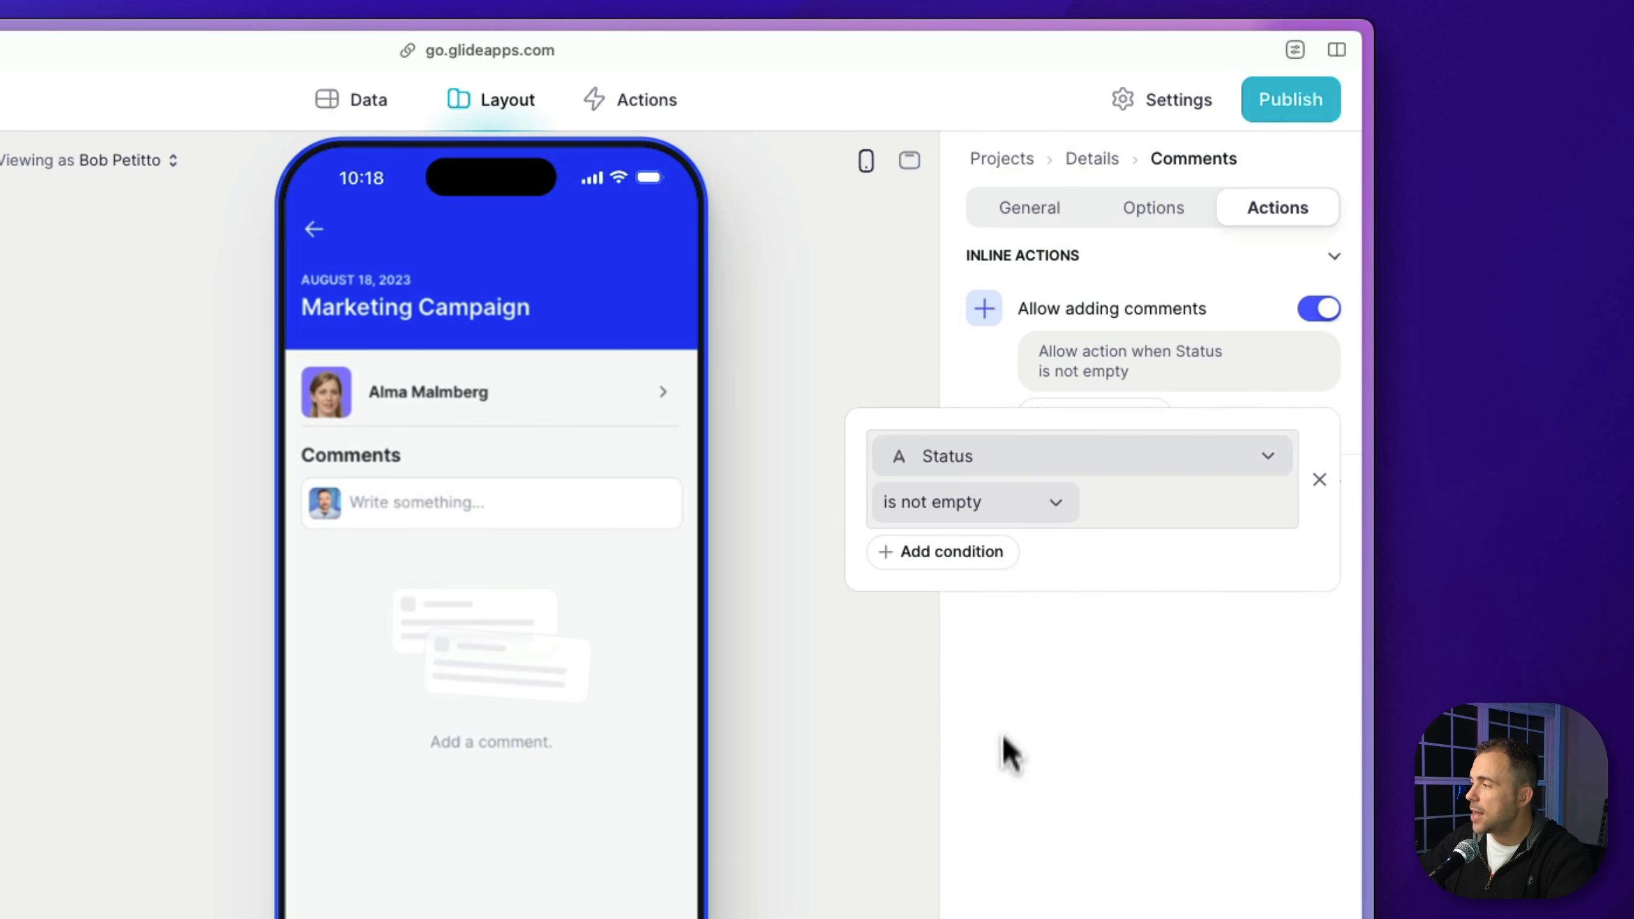
left_click(1000, 512)
left_click(945, 747)
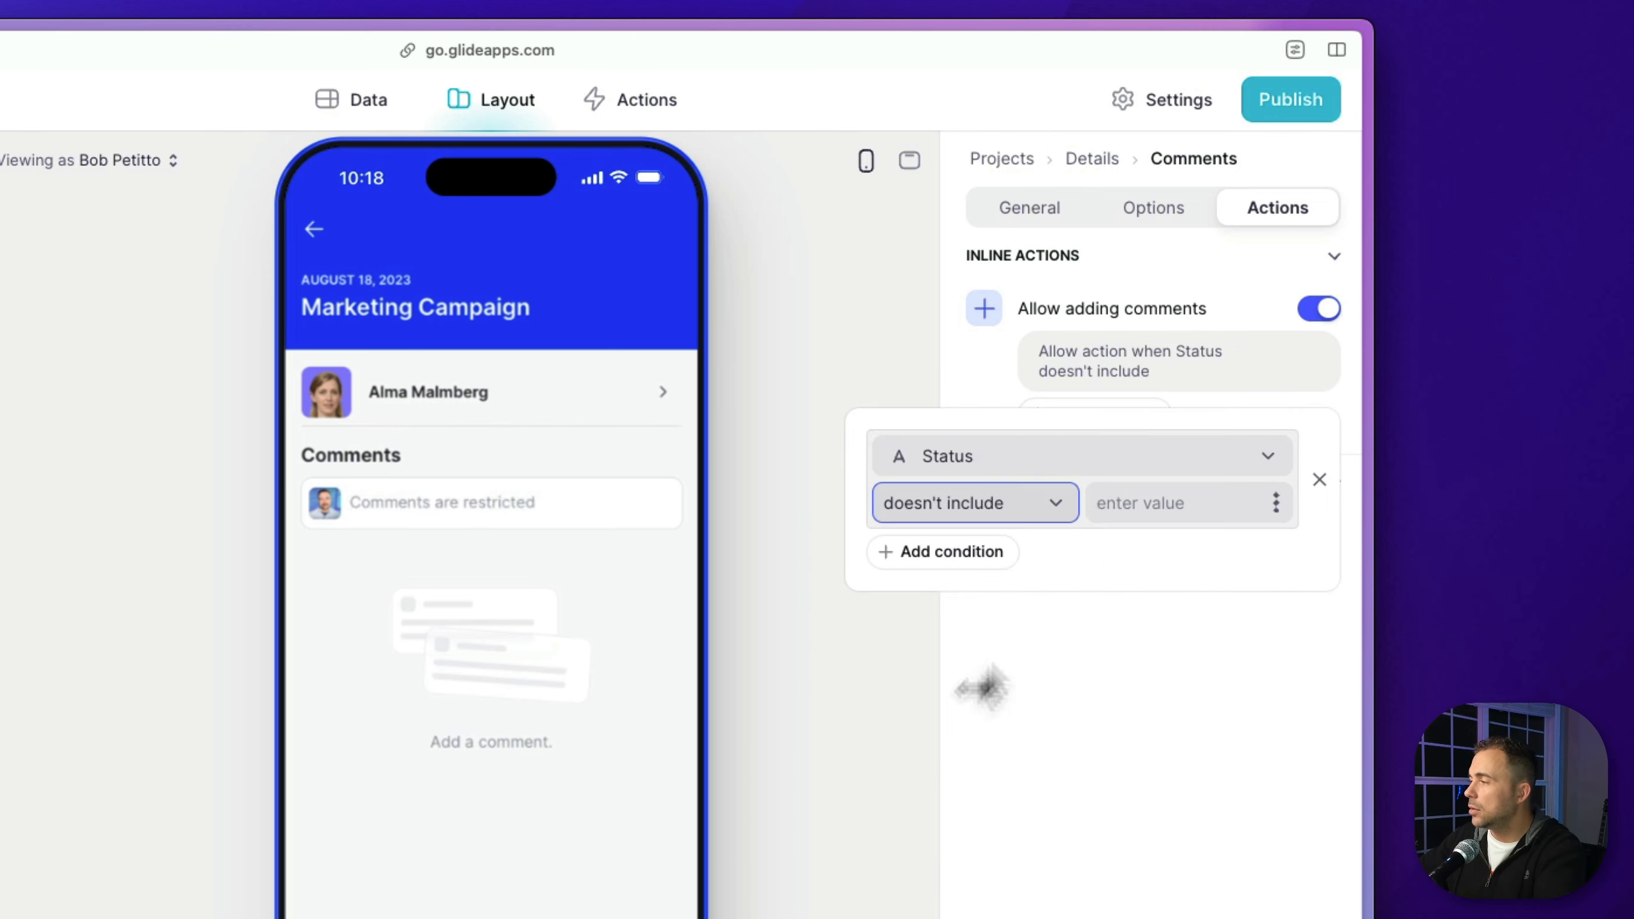
left_click(1152, 500)
type("complete")
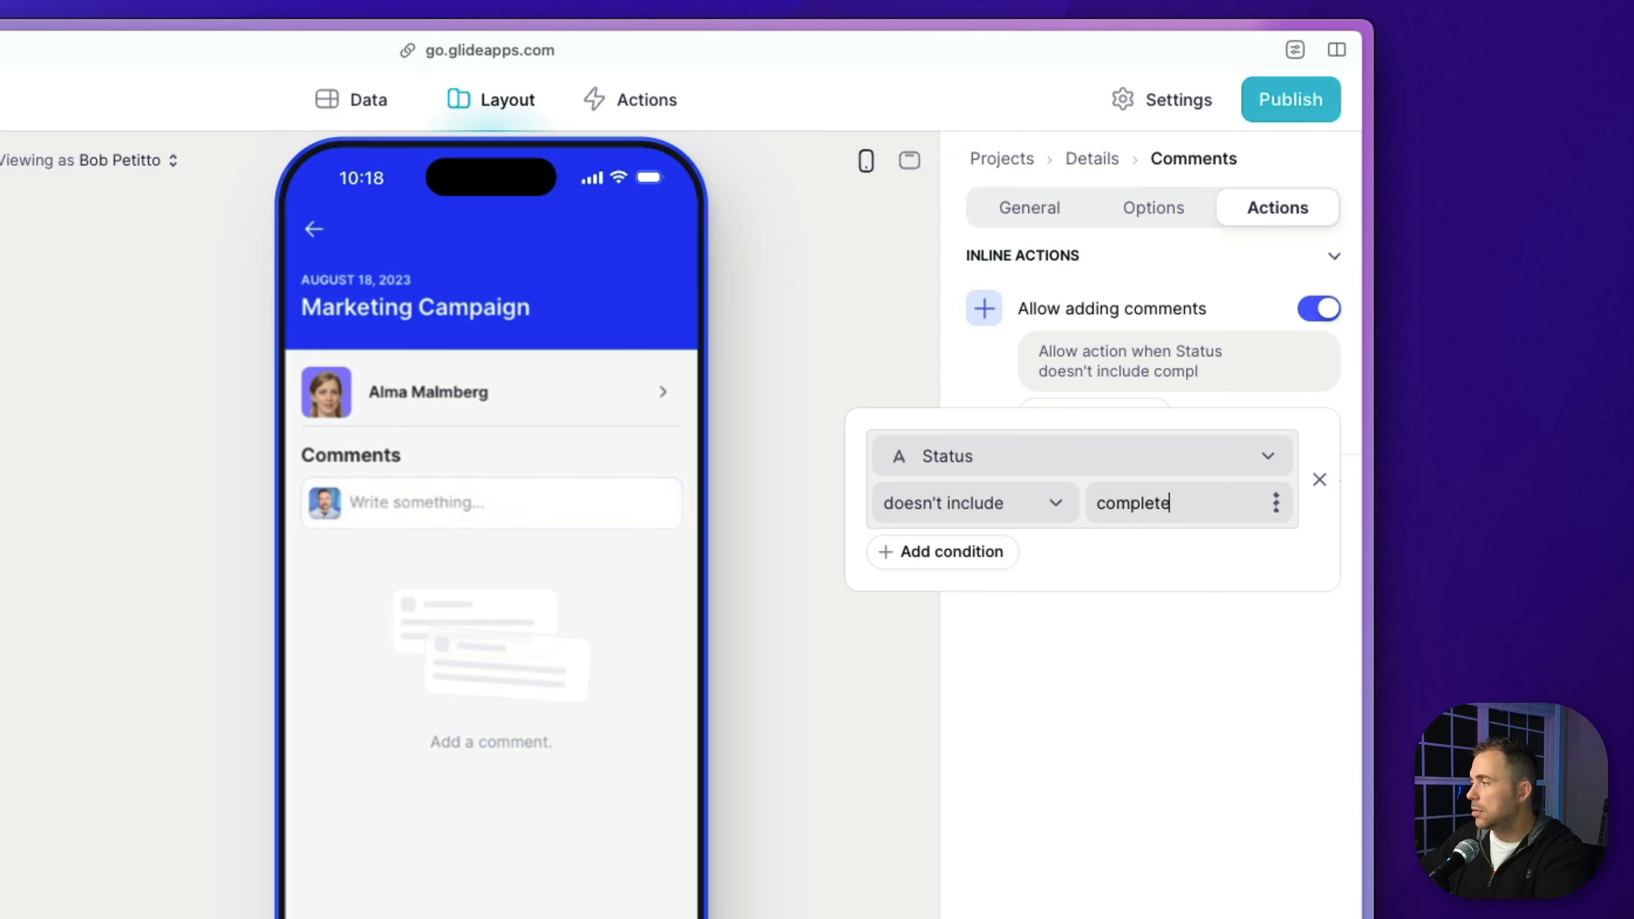
left_click(486, 836)
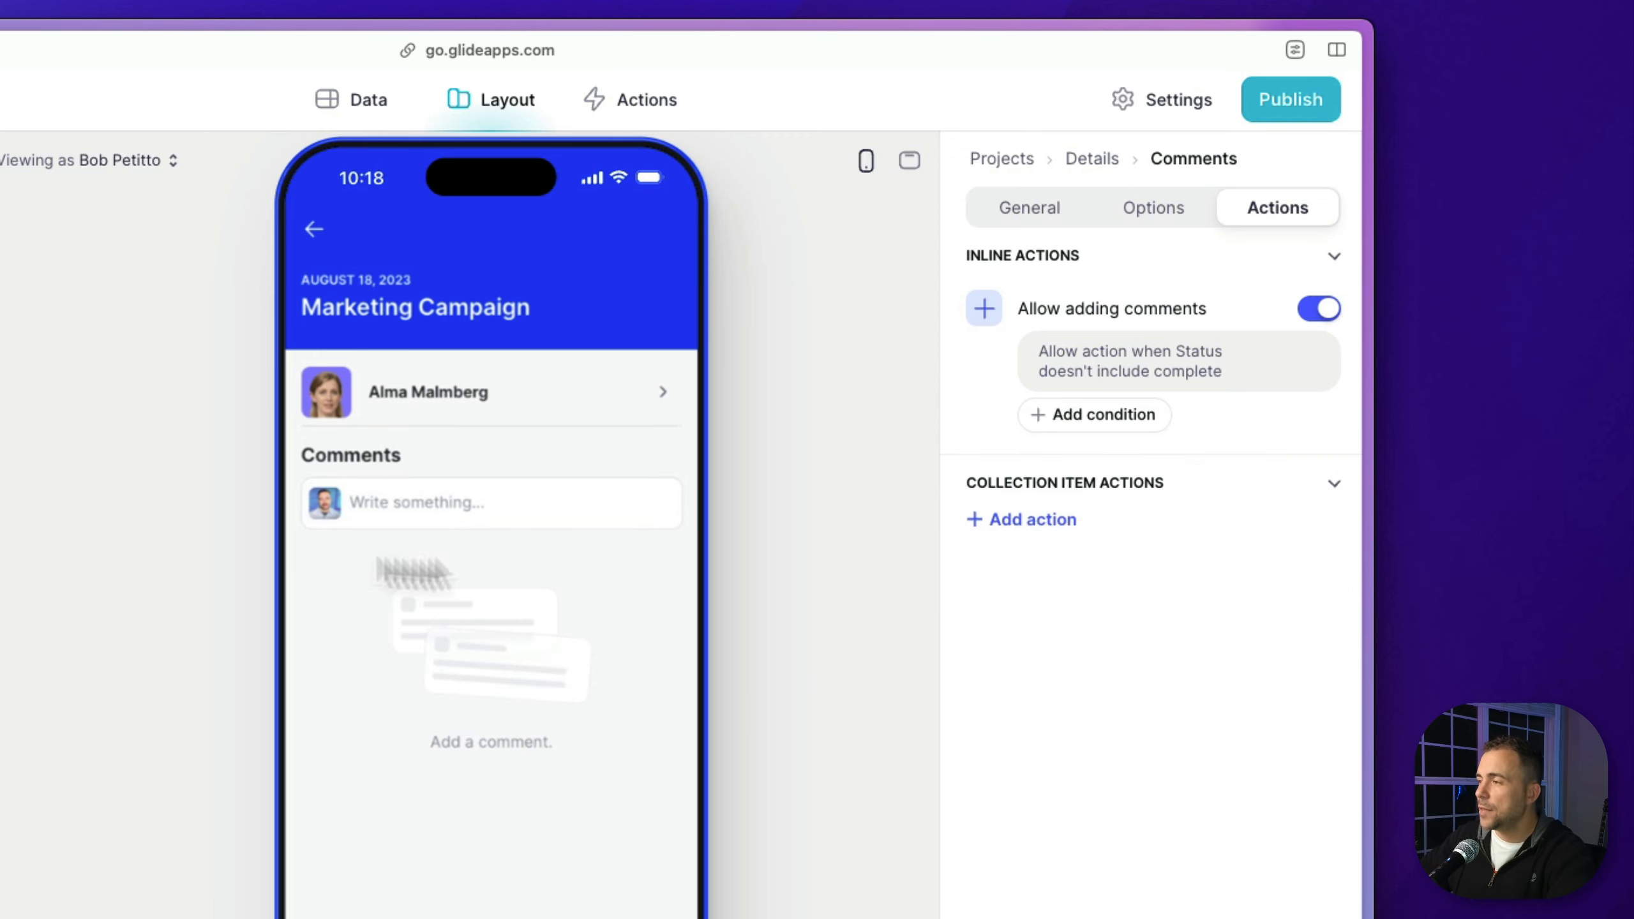
Check the comment box of the completed Social Media Strategy project in the preview and return to the project list
left_click(317, 238)
scroll(450, 644, "down", 3)
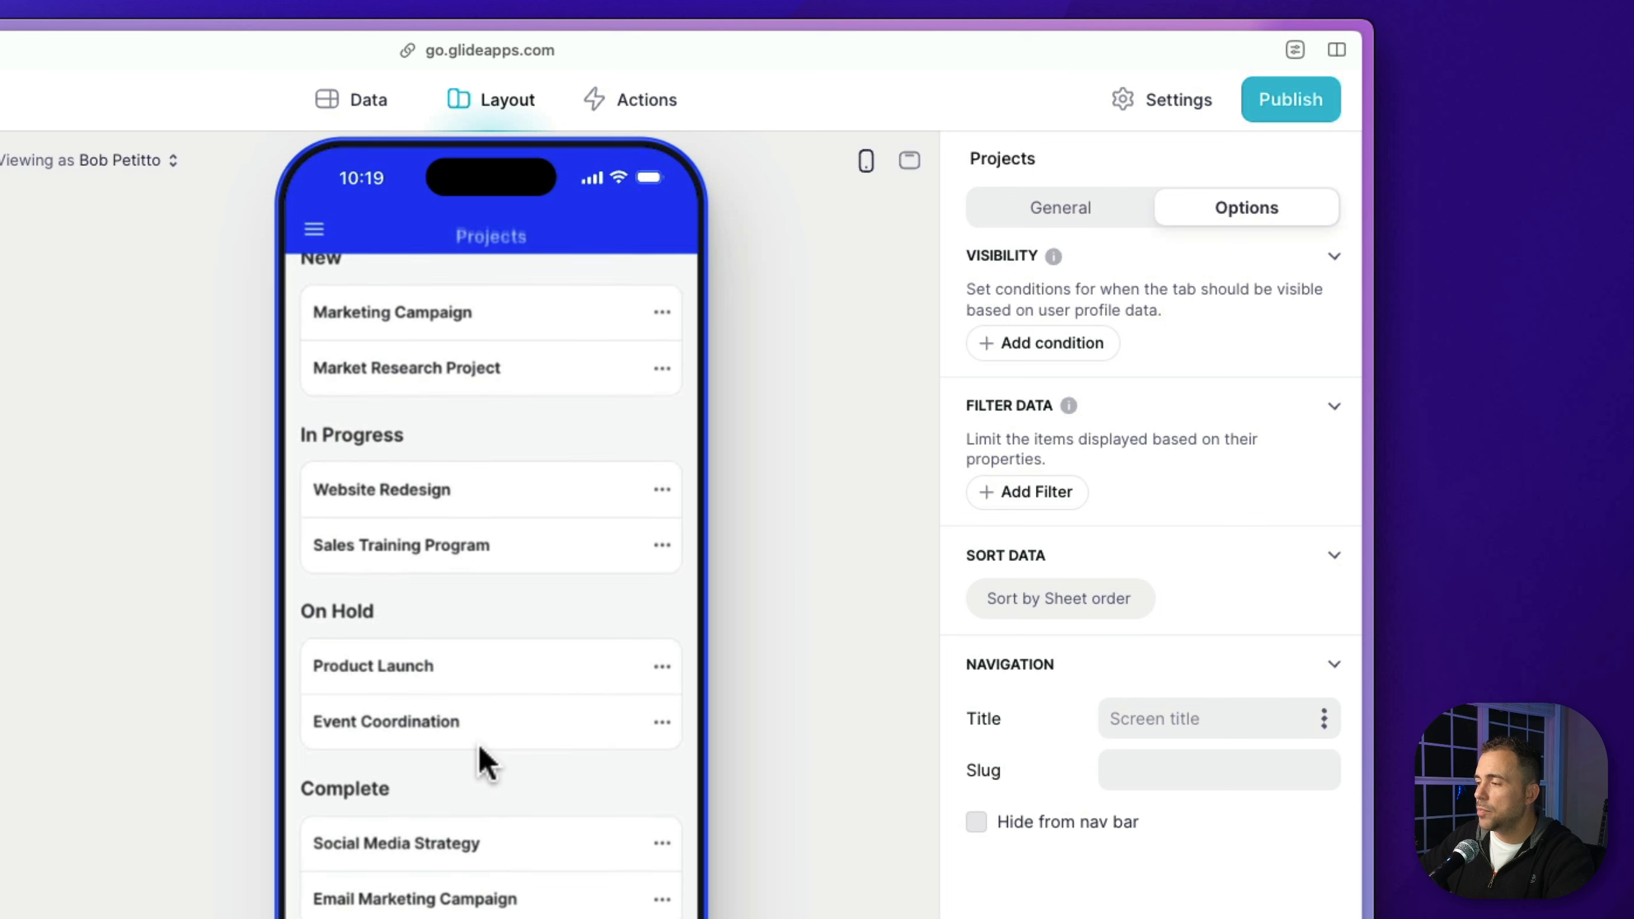
left_click(394, 848)
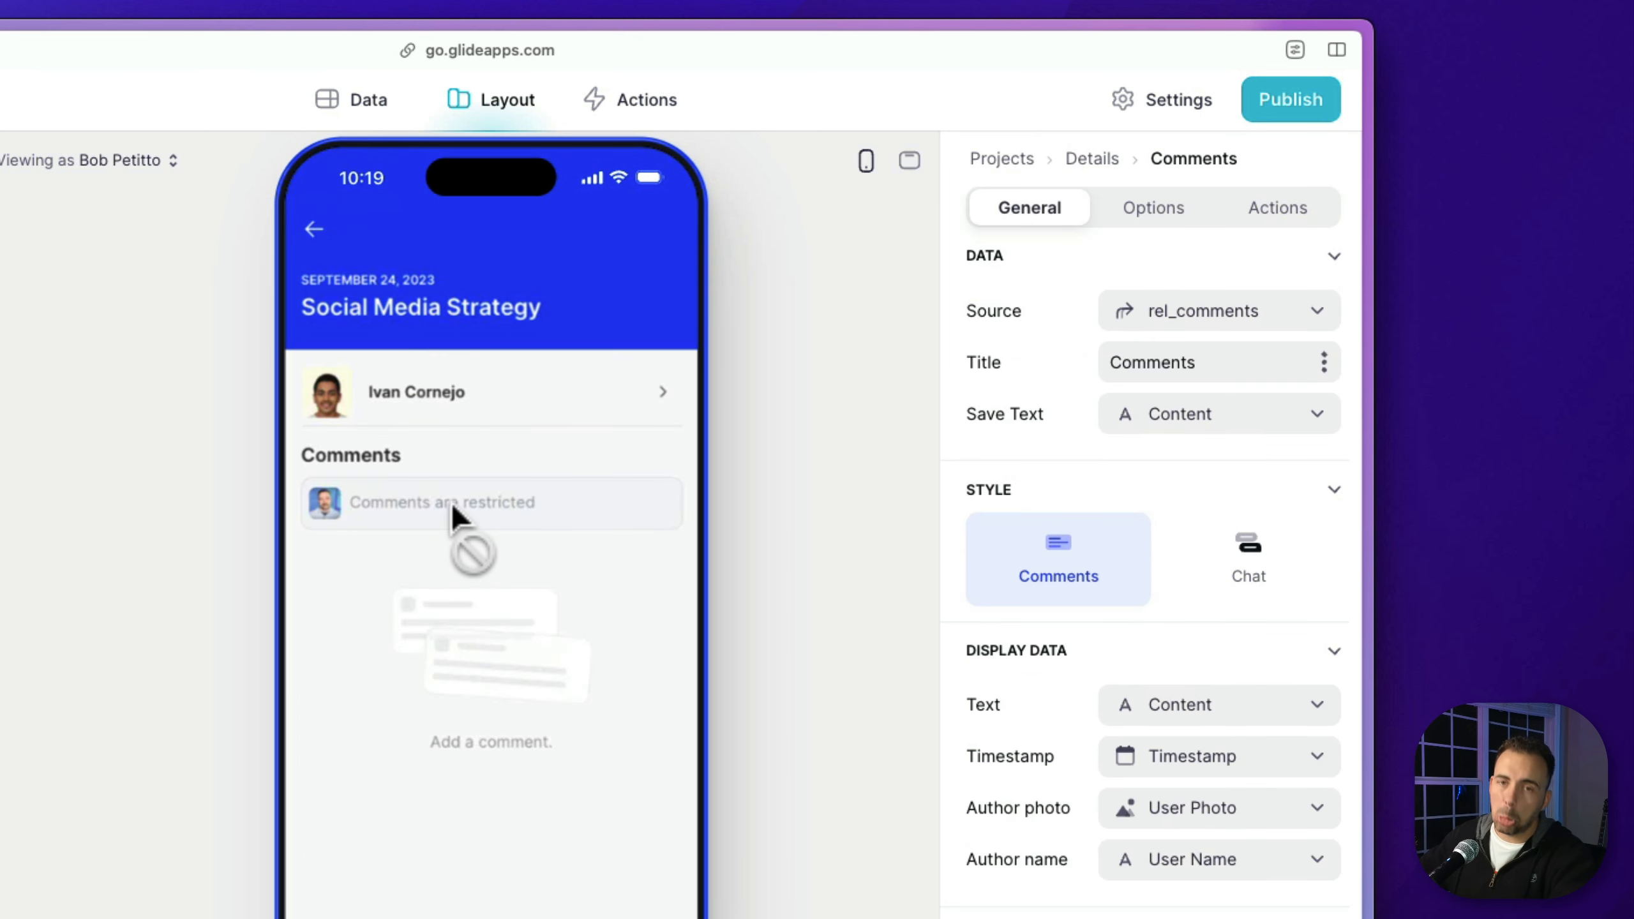
left_click(314, 236)
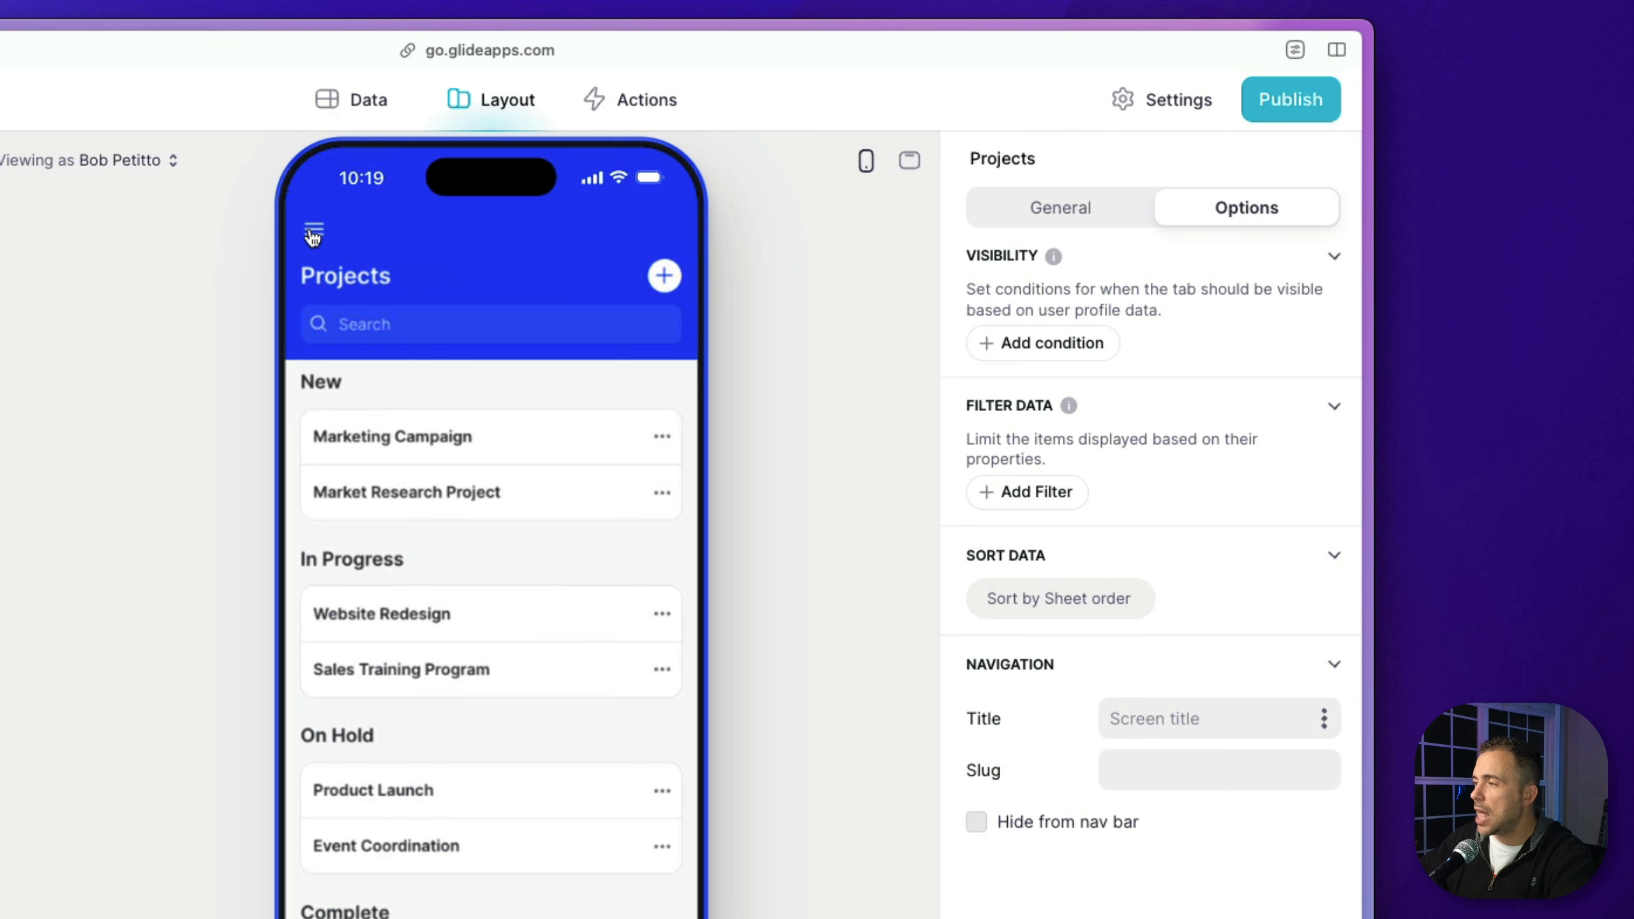
Open the Marketing Campaign project in the preview and send the comment "Here's my first comment"
left_click(386, 444)
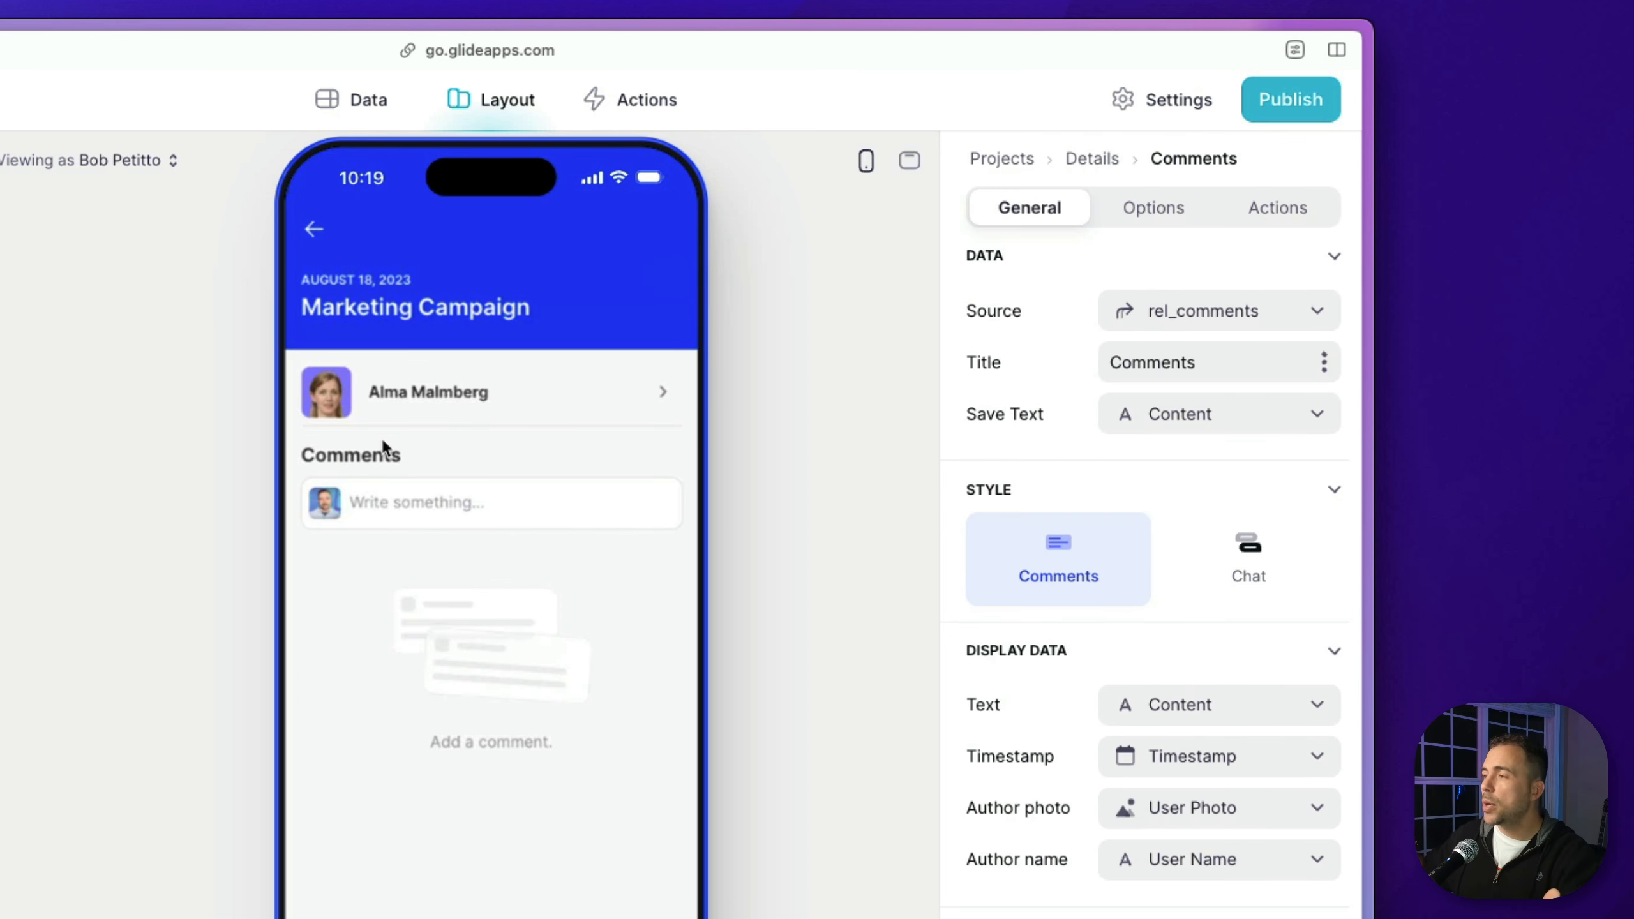
left_click(409, 502)
type("Here's ")
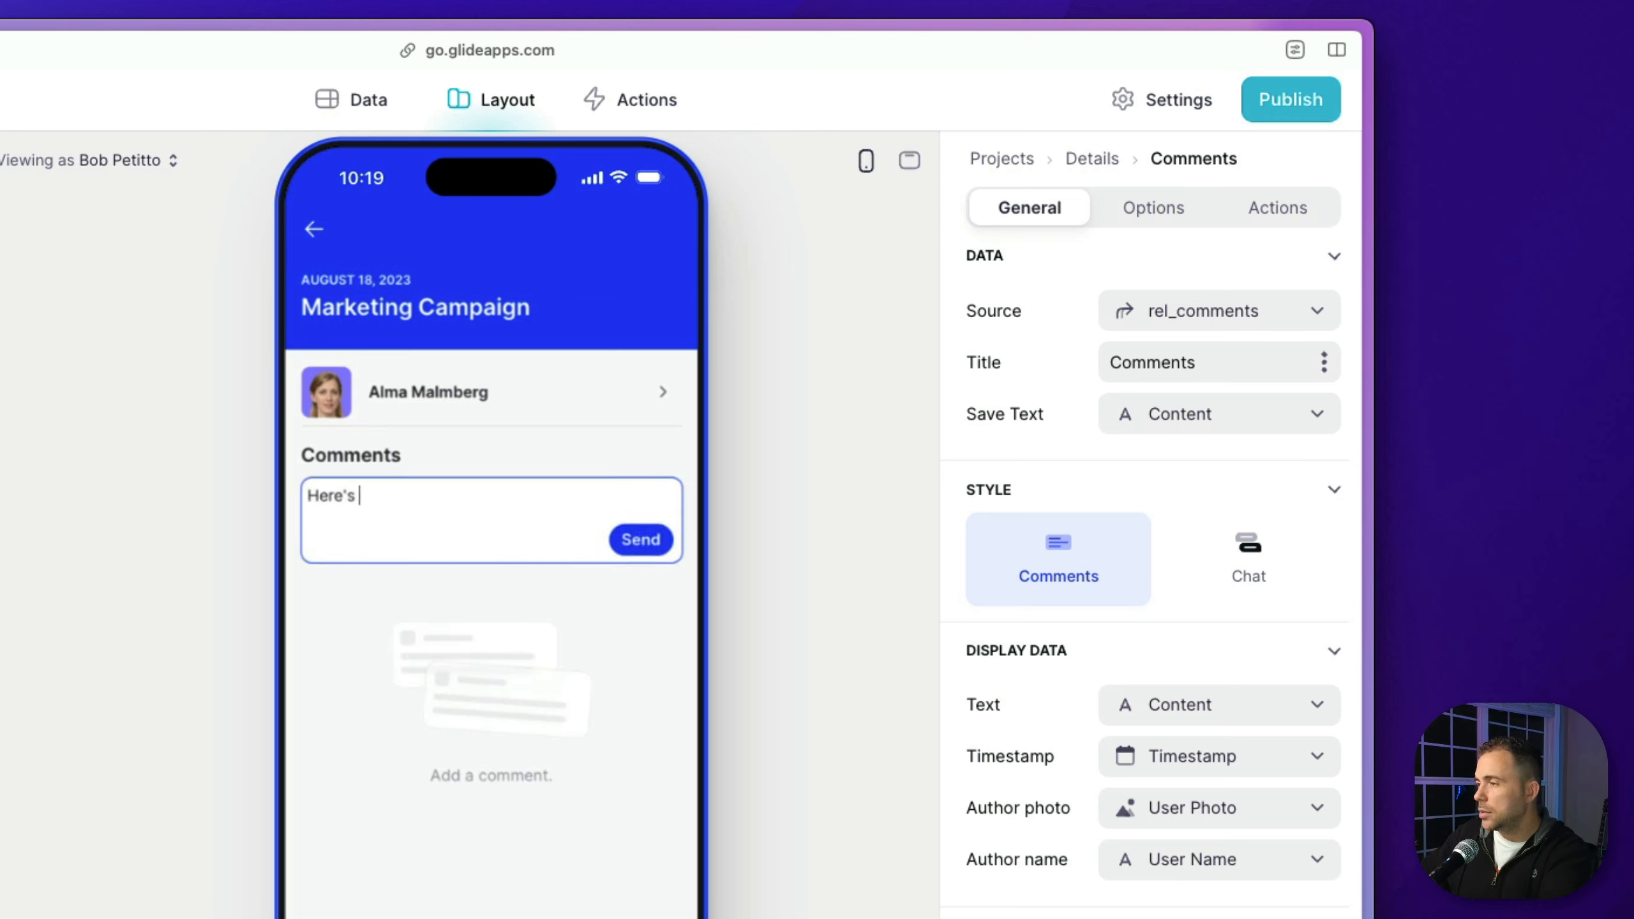
type("a first comment")
left_click(636, 541)
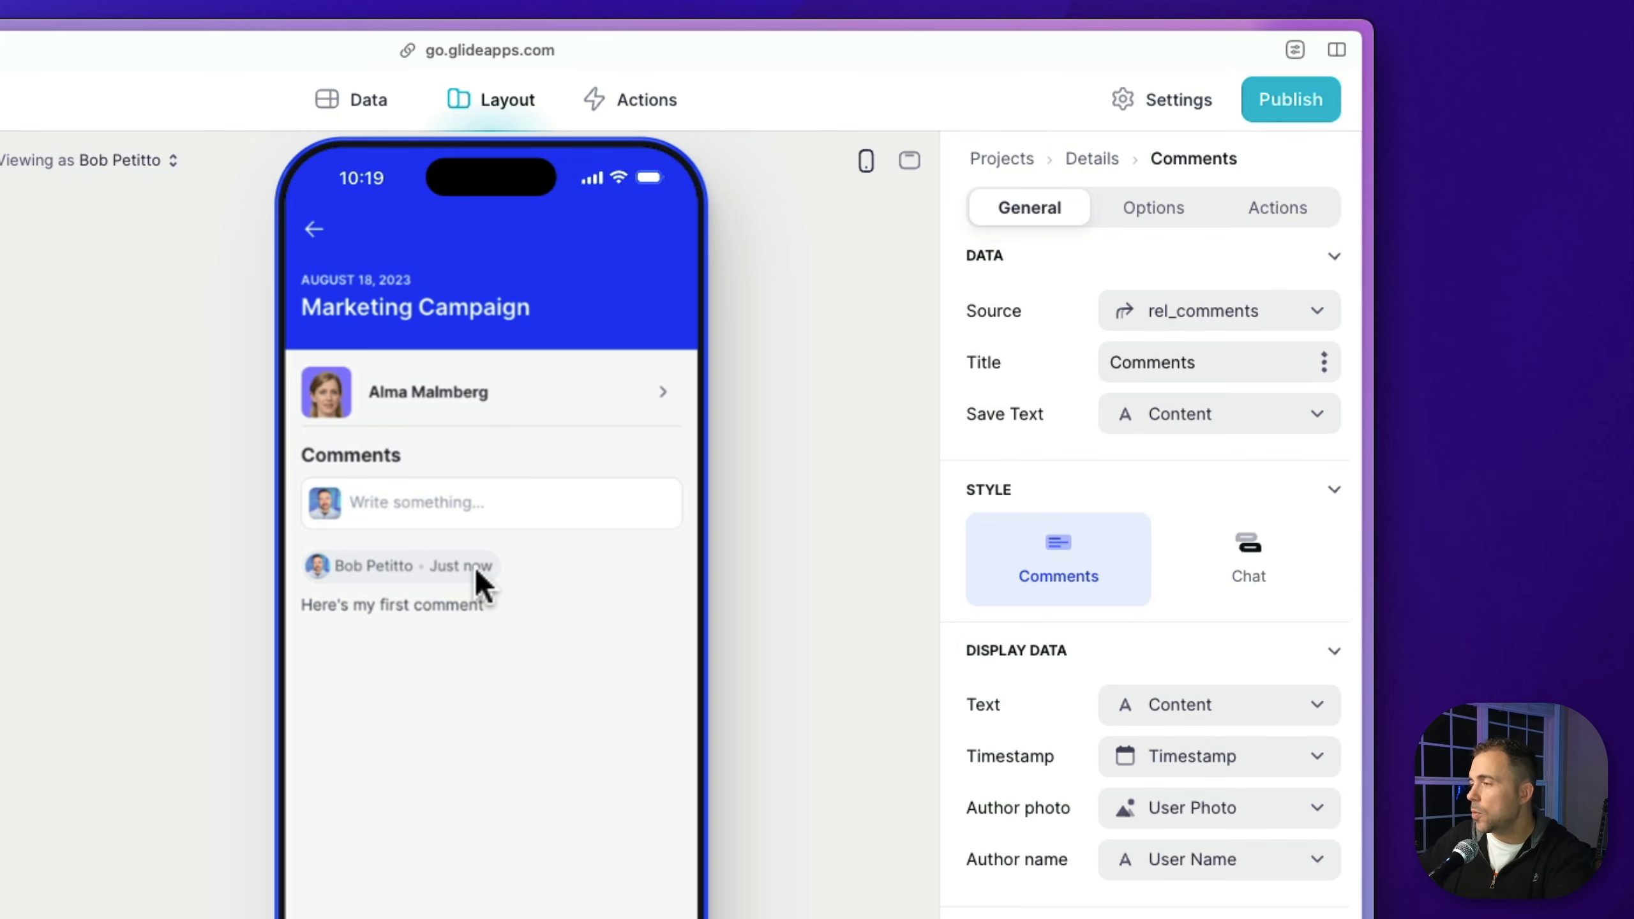
Send a second comment on the Marketing Campaign project reading "Here's another one."
left_click(420, 496)
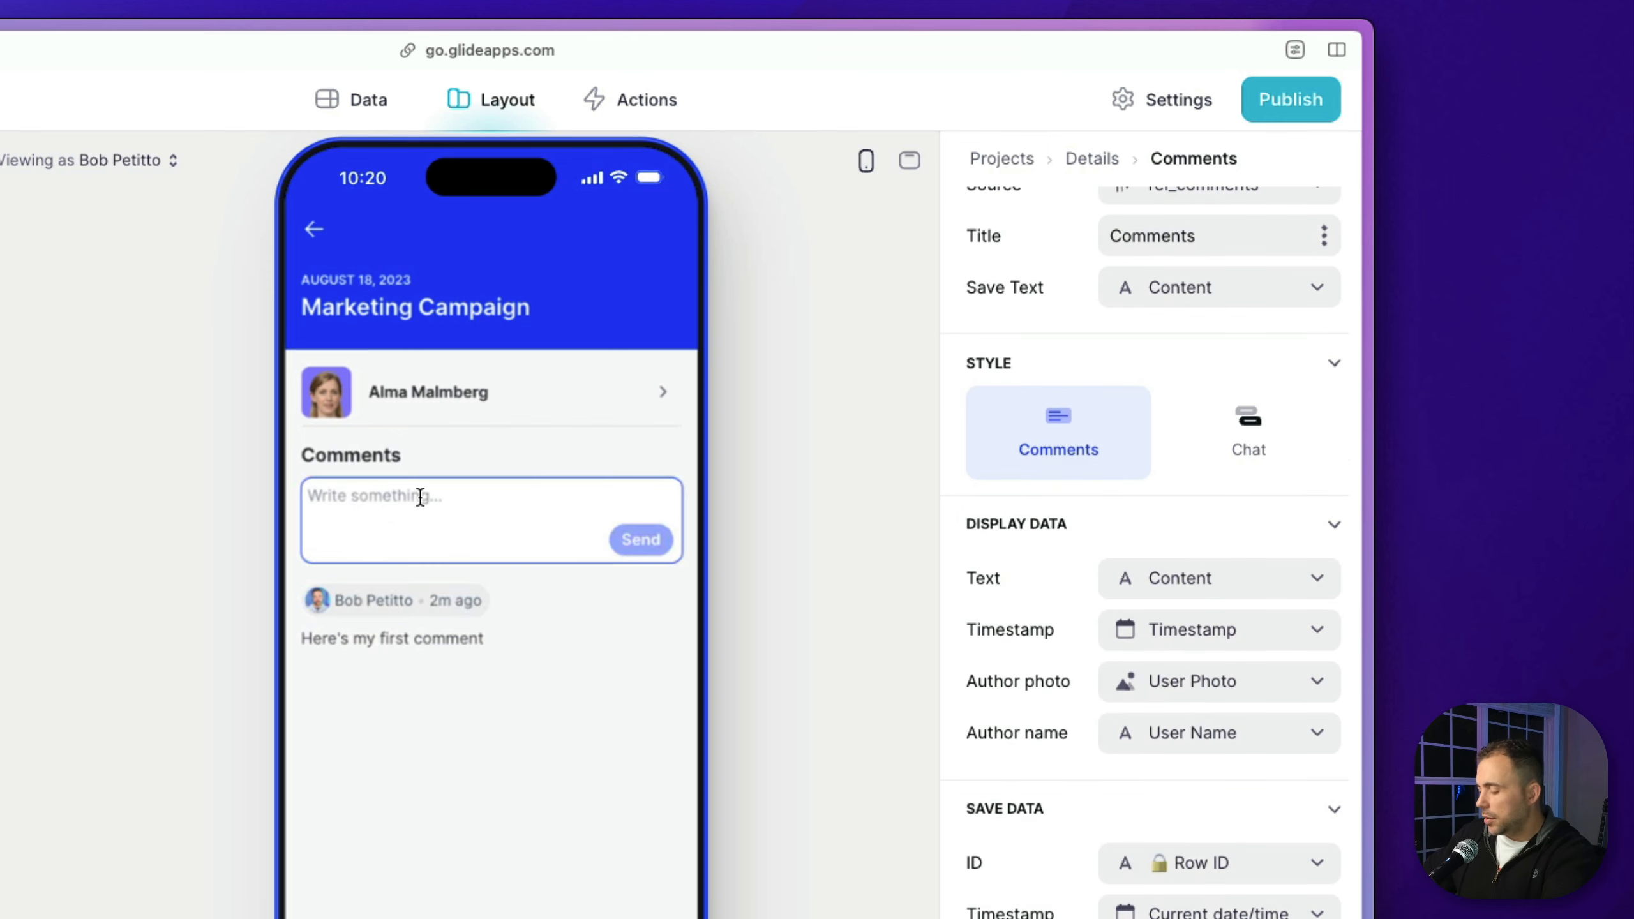
type("Here's ")
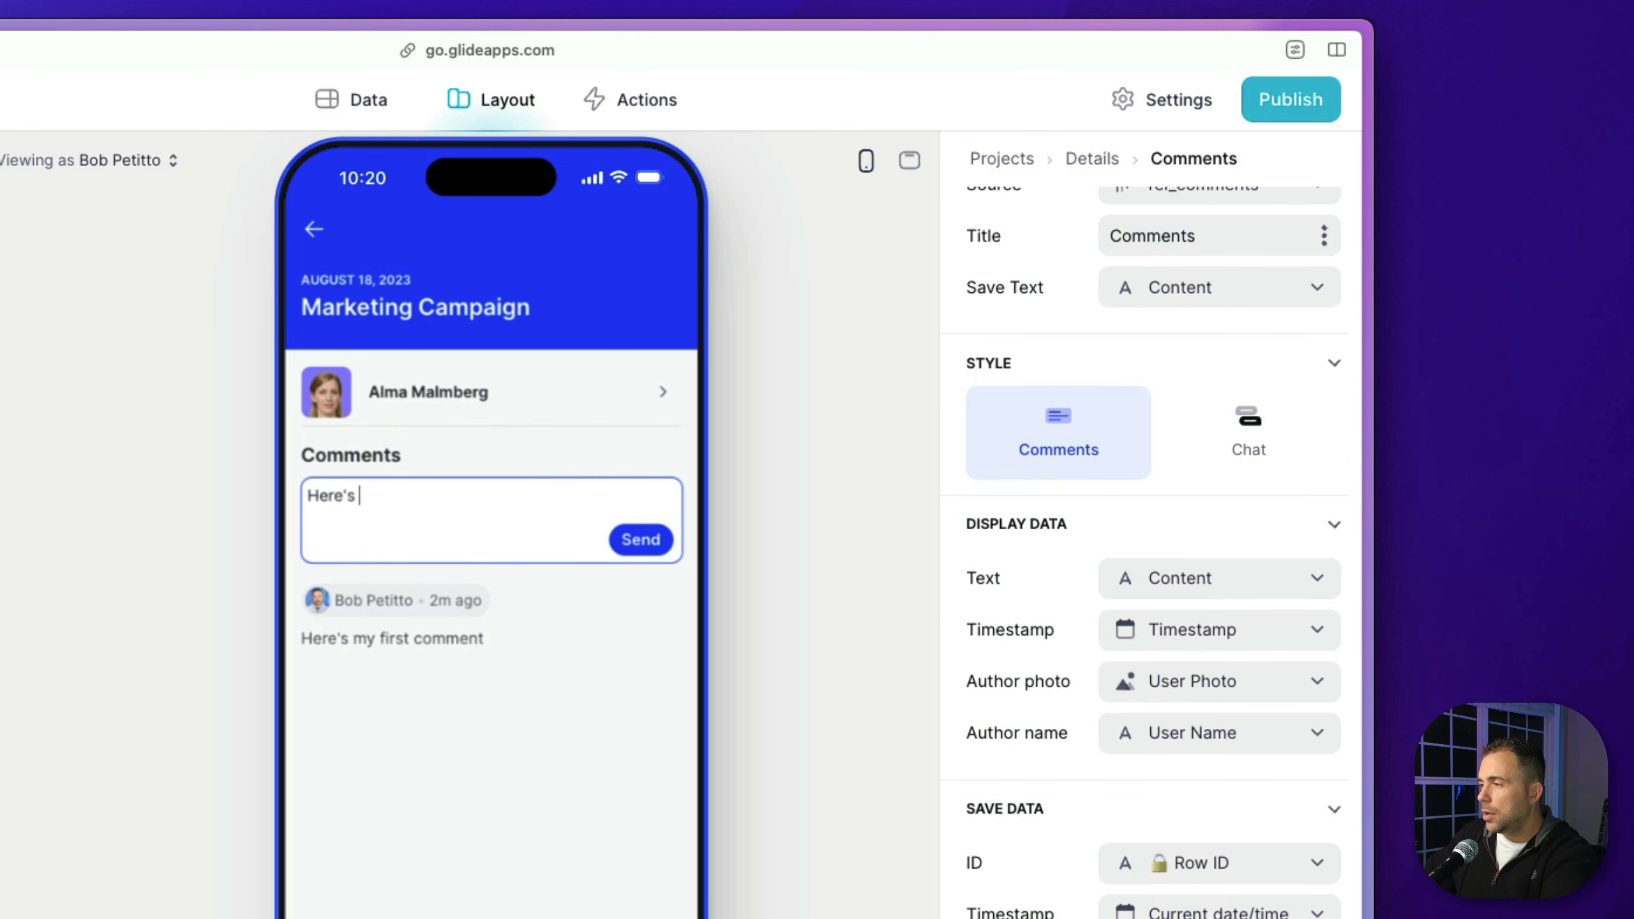
type("another one.")
key("Return")
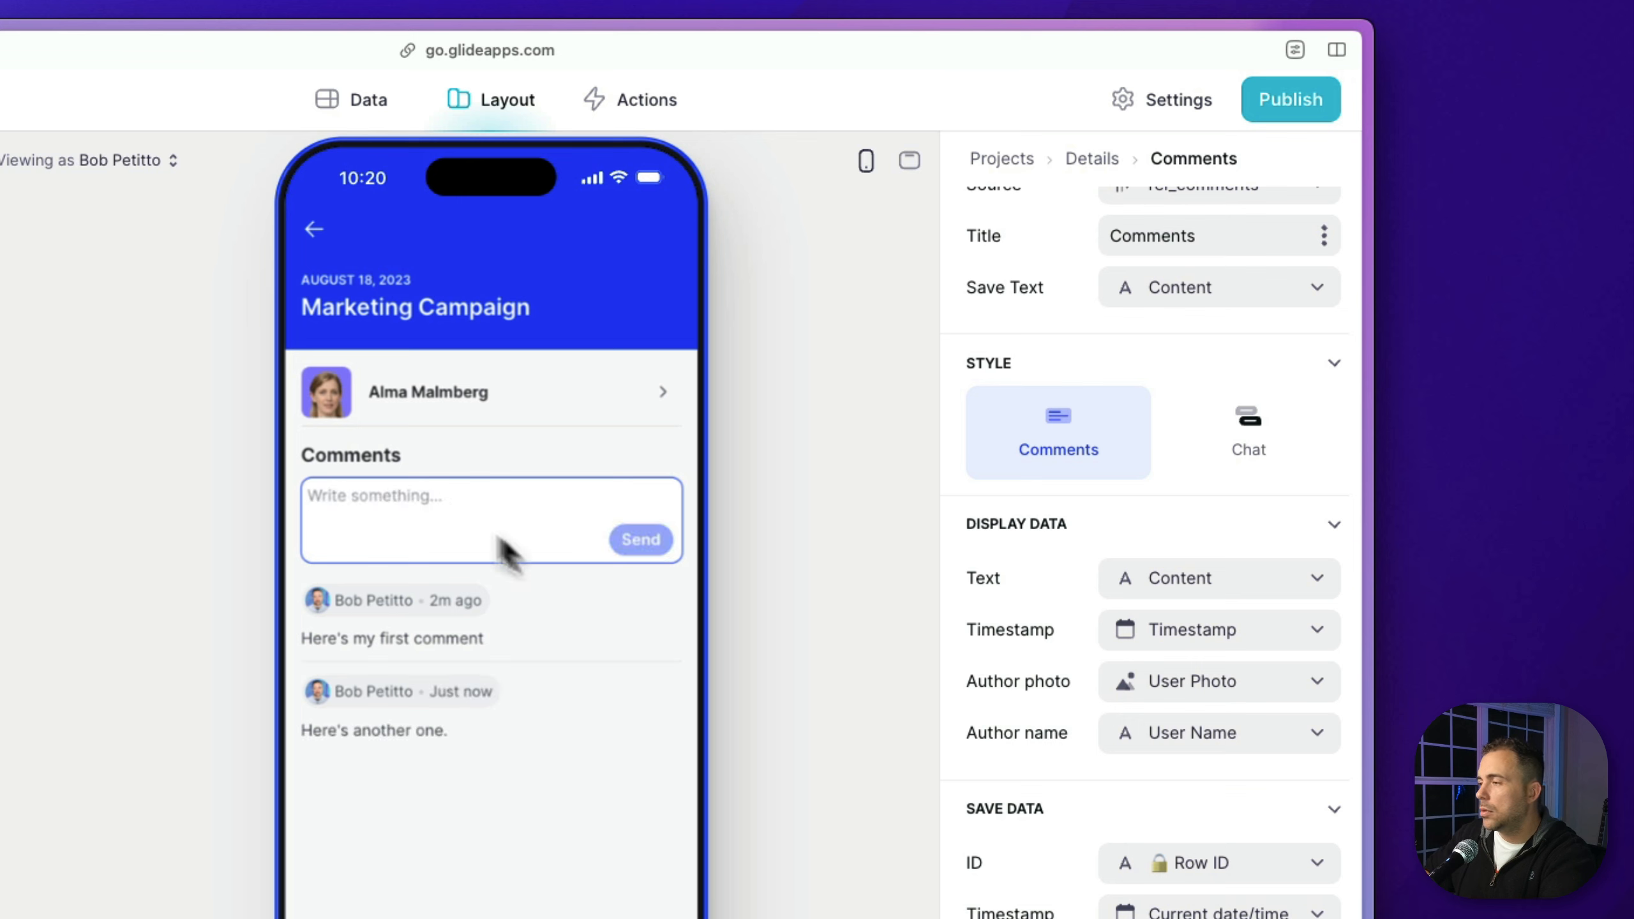
View the app as the Marketing Campaign project's client and send the comment "Here's a wonderful comment"
left_click(115, 161)
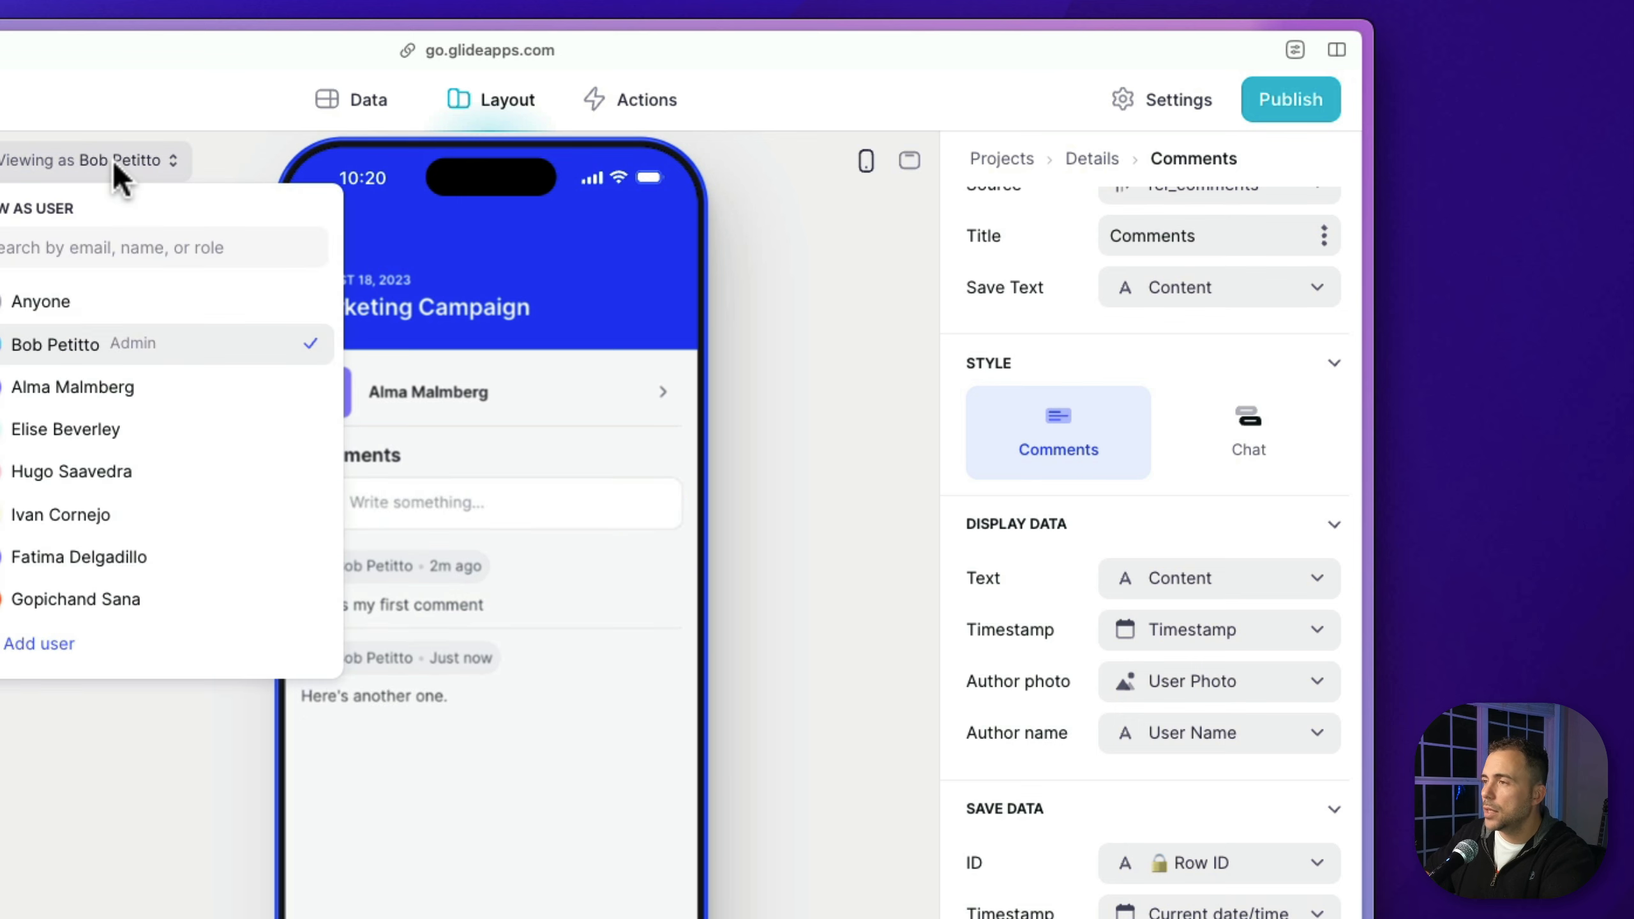
left_click(70, 387)
left_click(437, 490)
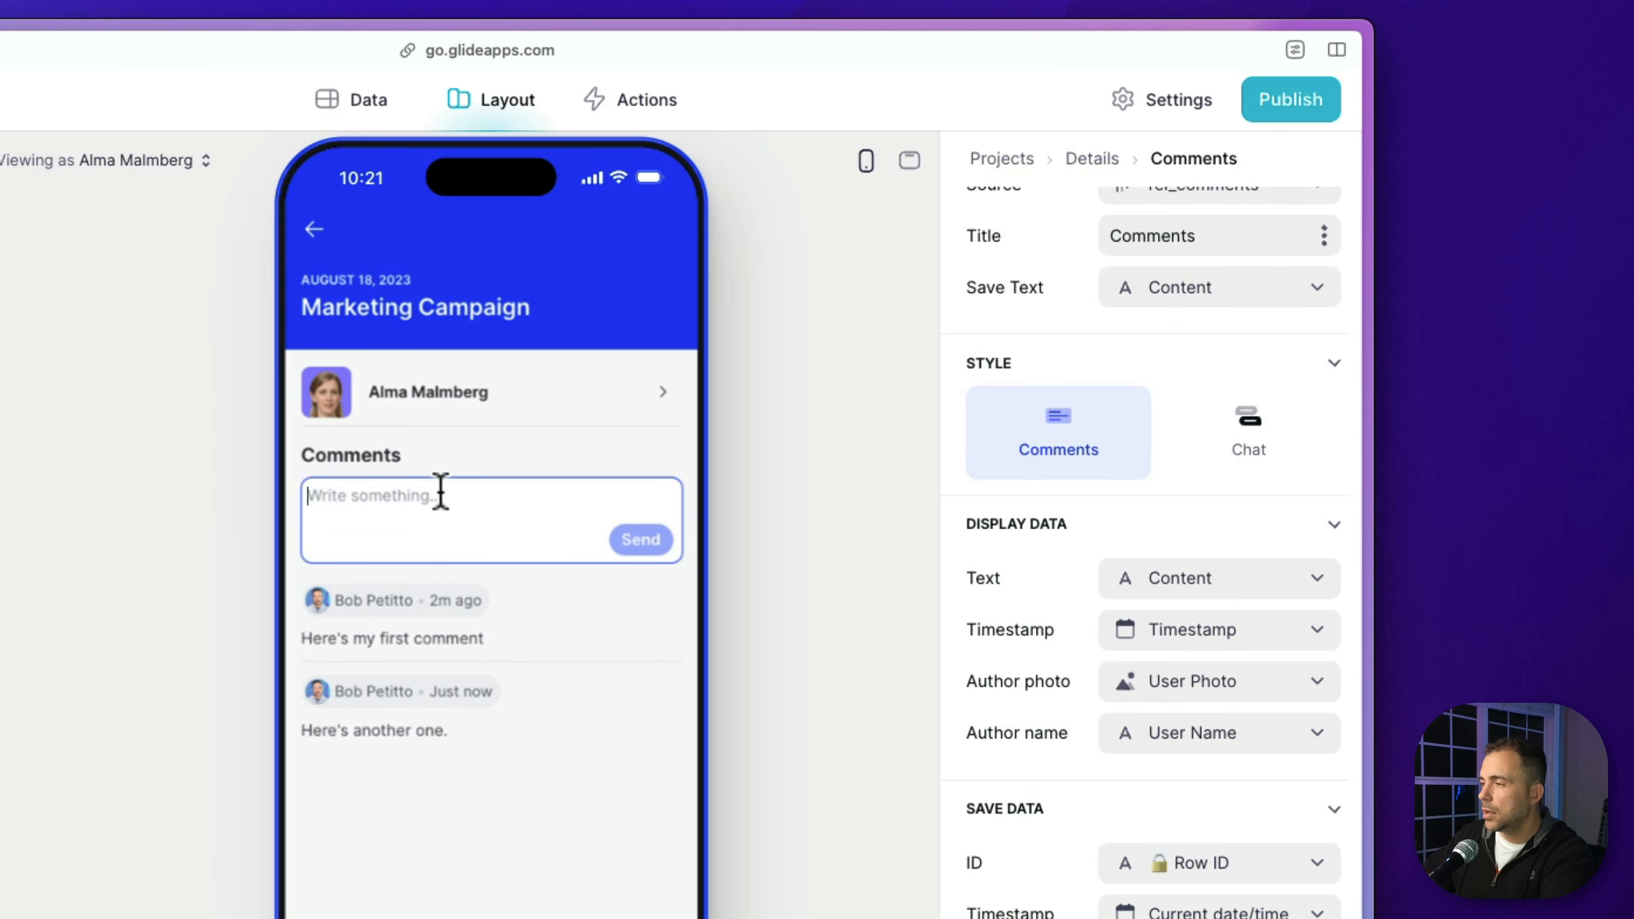
type("Here's a wonderful comment")
key("Return")
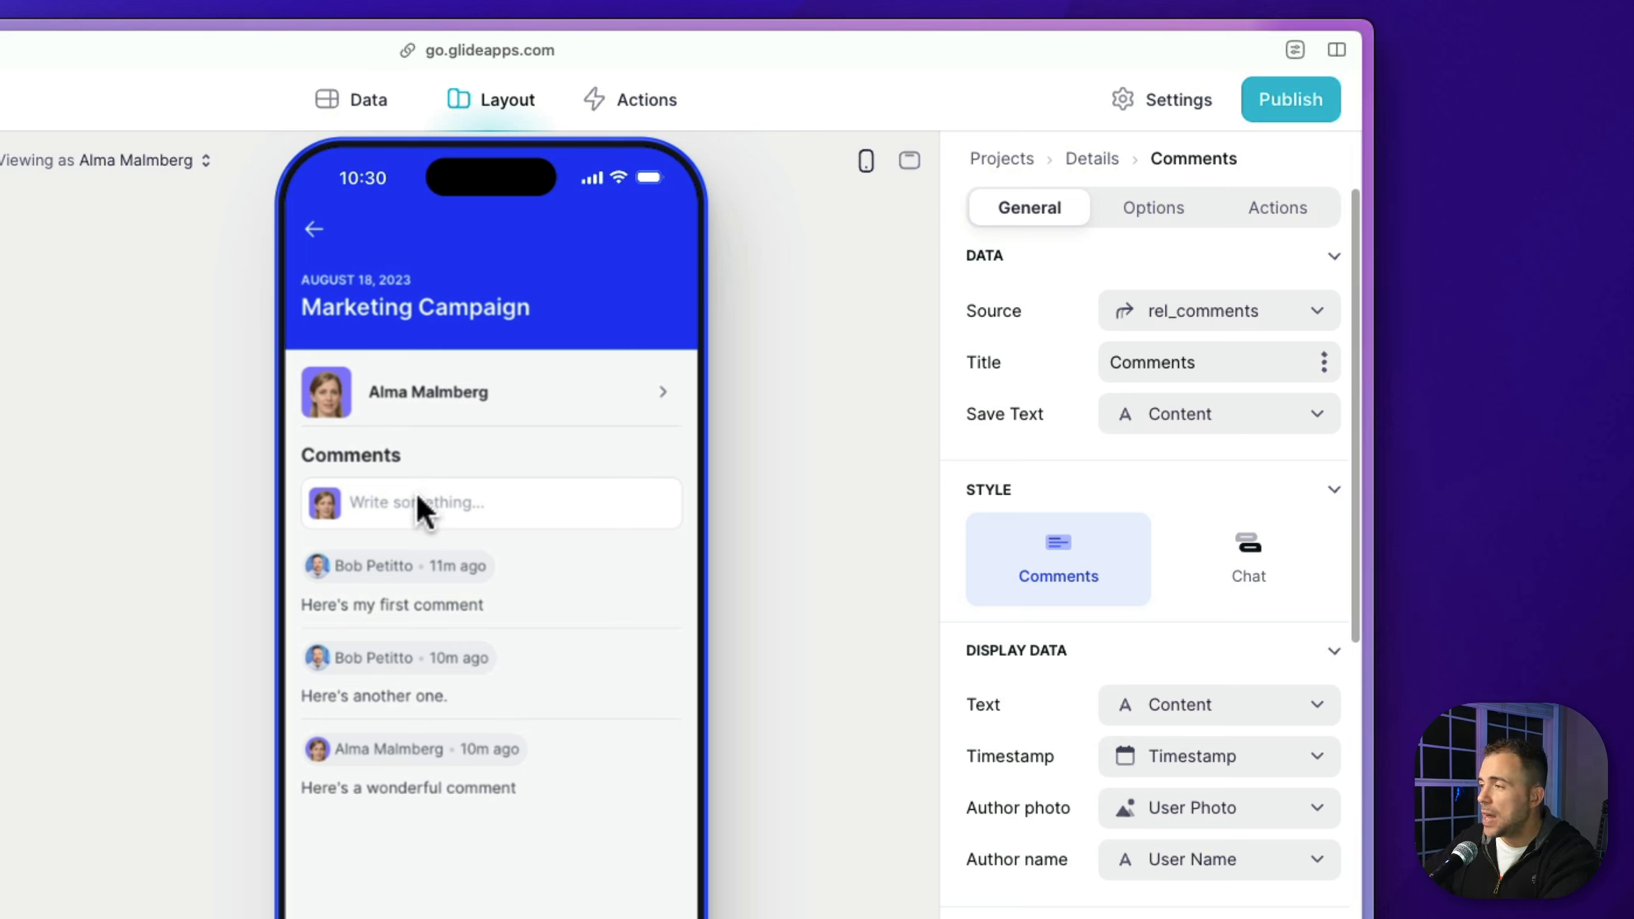
Send a comment with HTML bold formatting, "<b>hello</b> Normal text"
left_click(397, 501)
type("<b>")
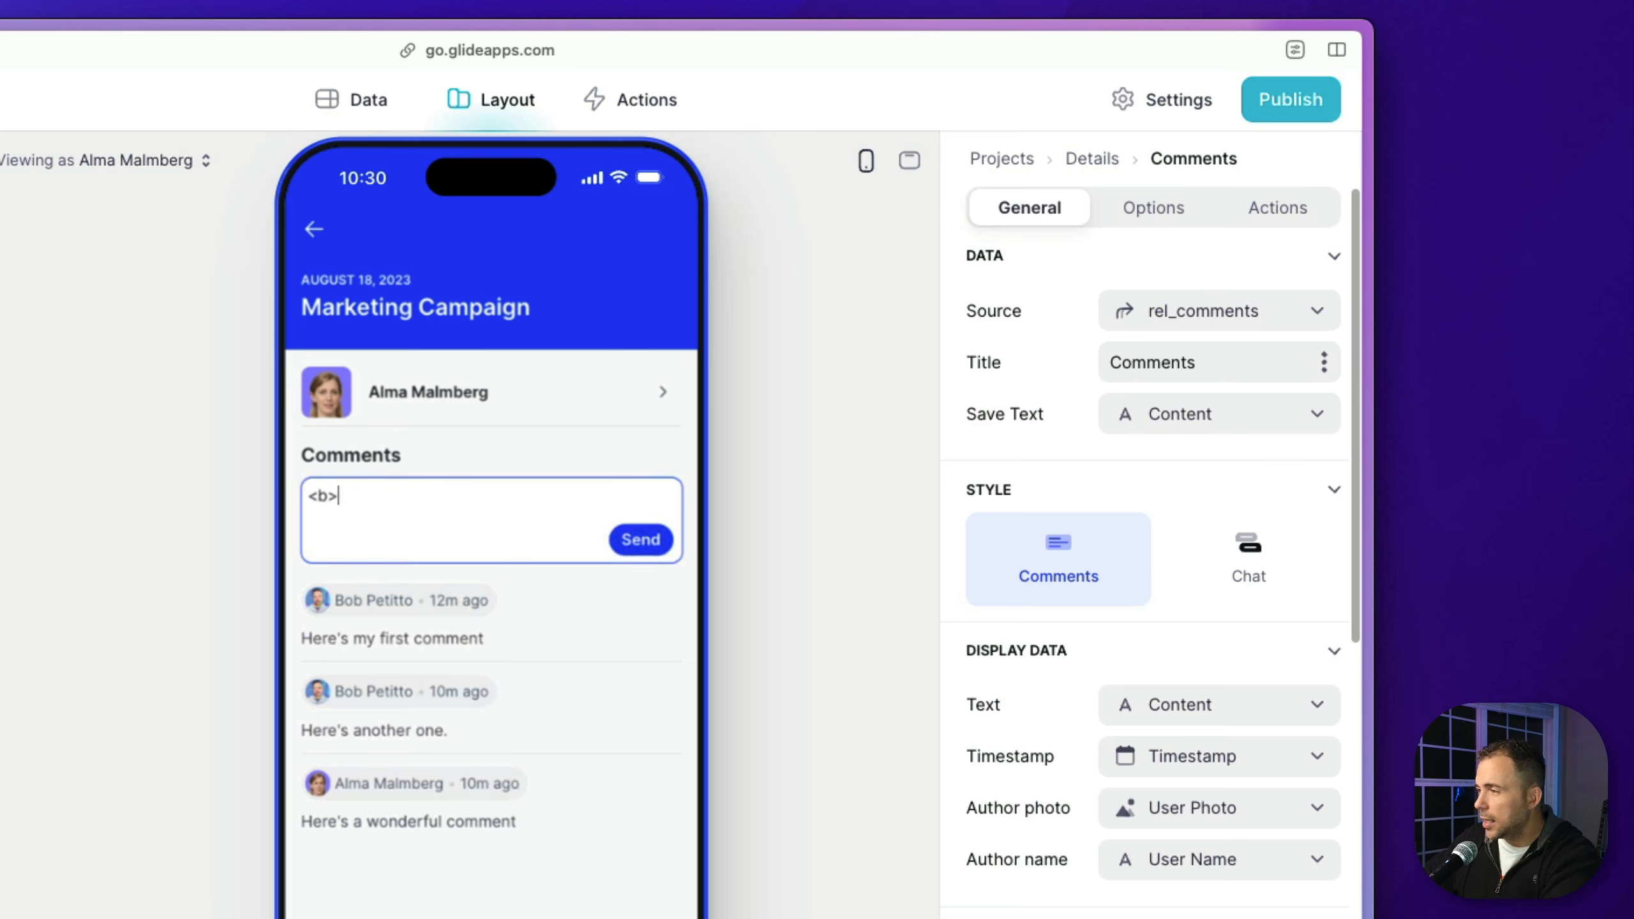
type("hello<")
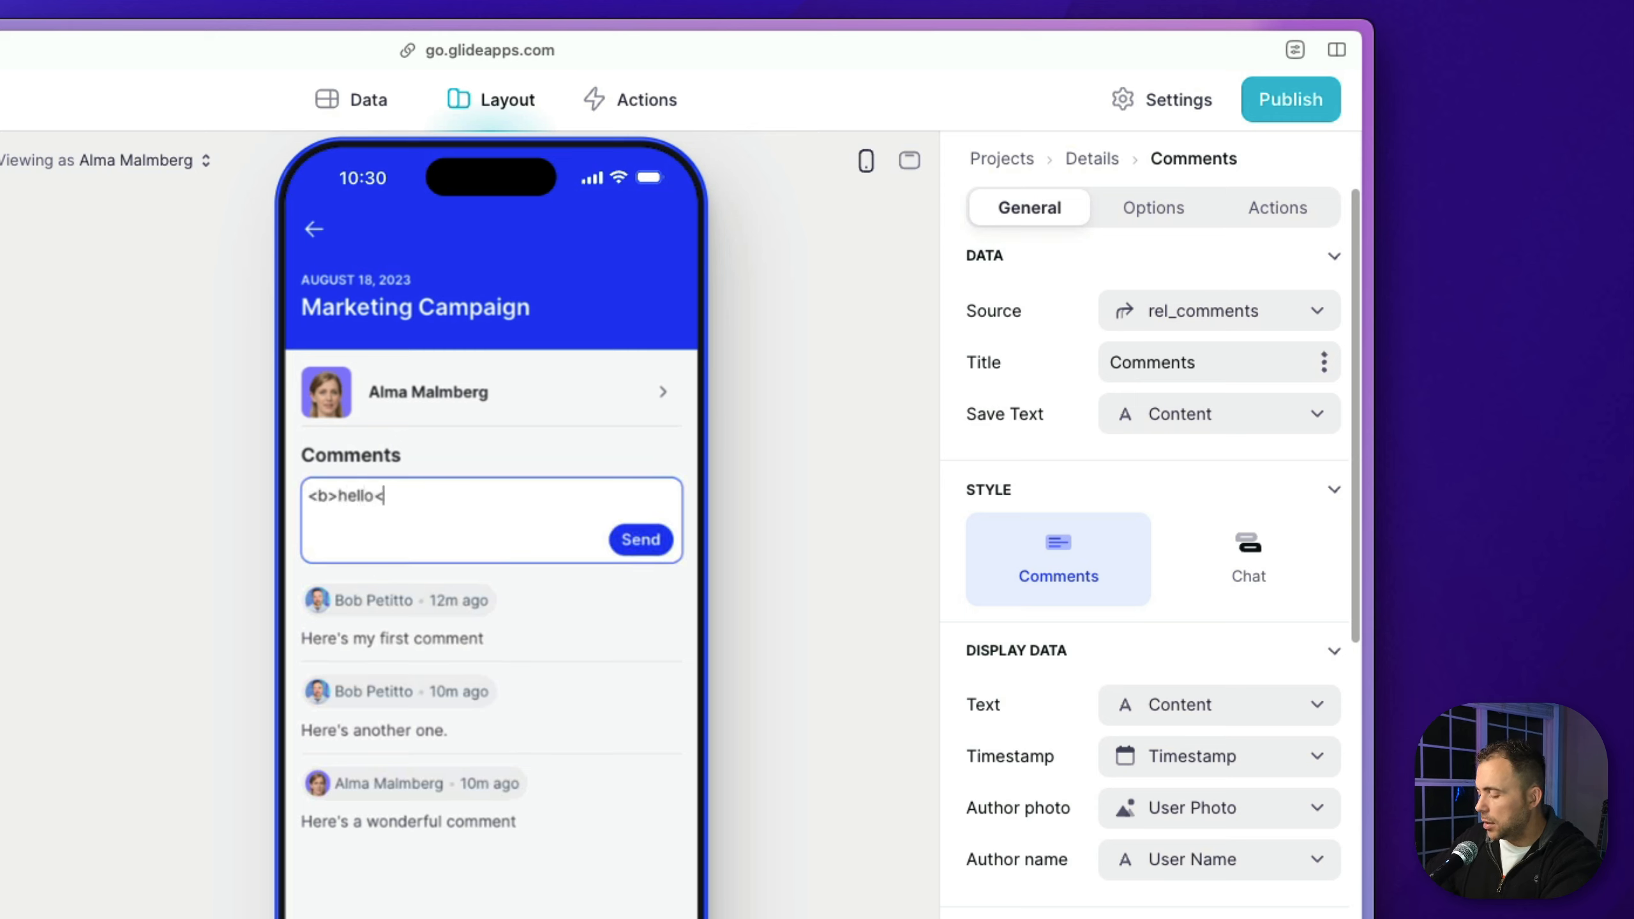
type("/b")
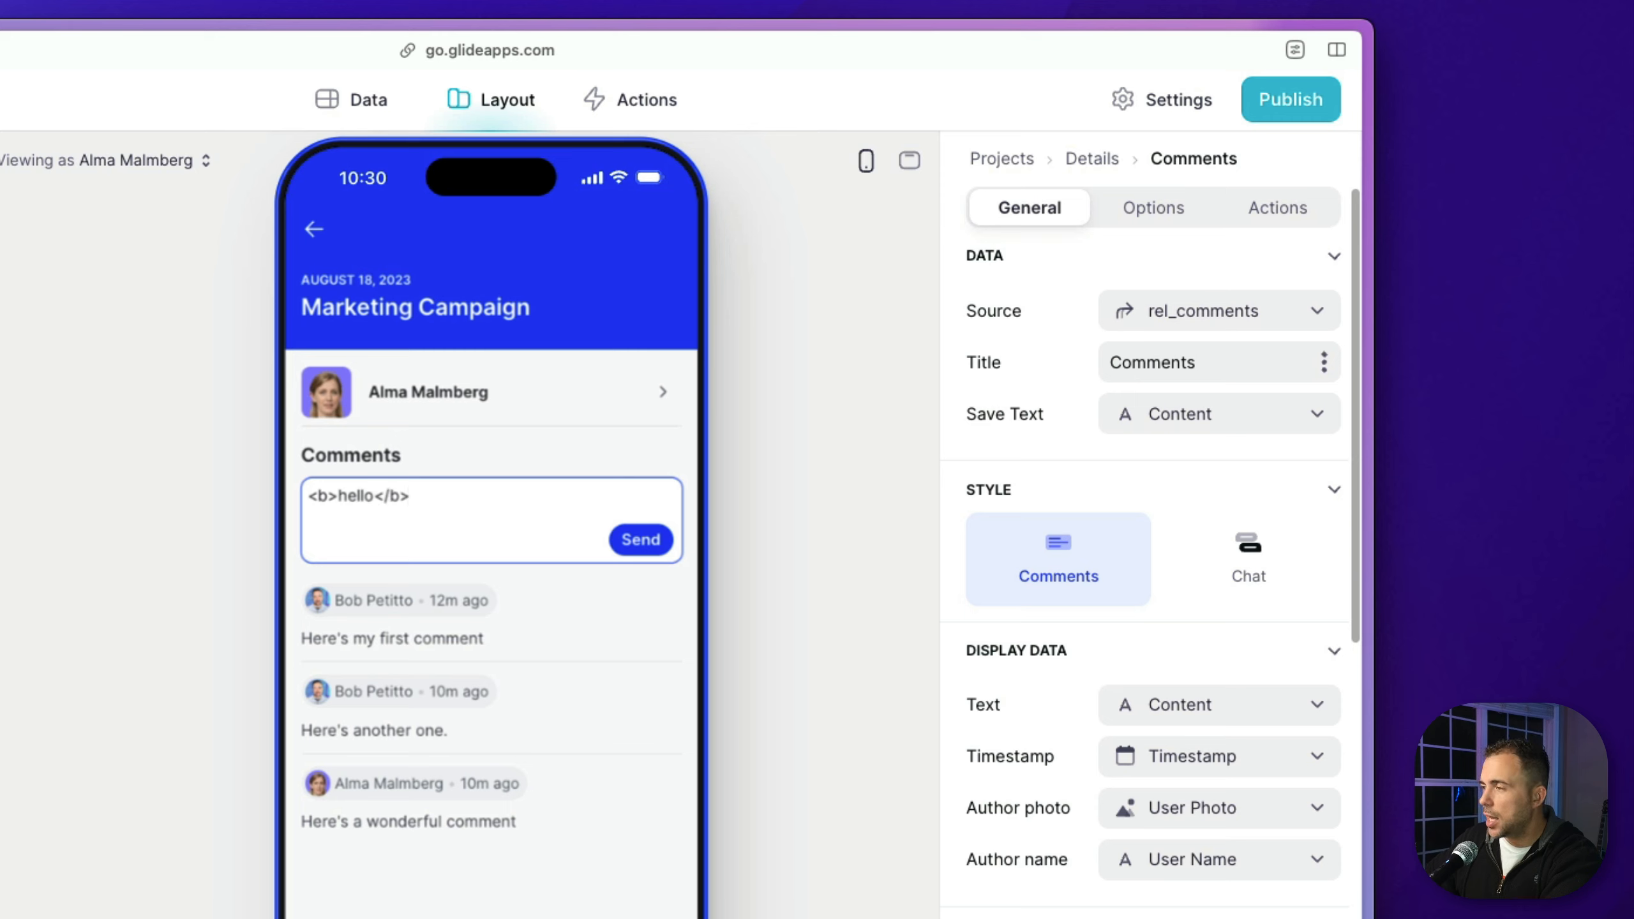
type("> No")
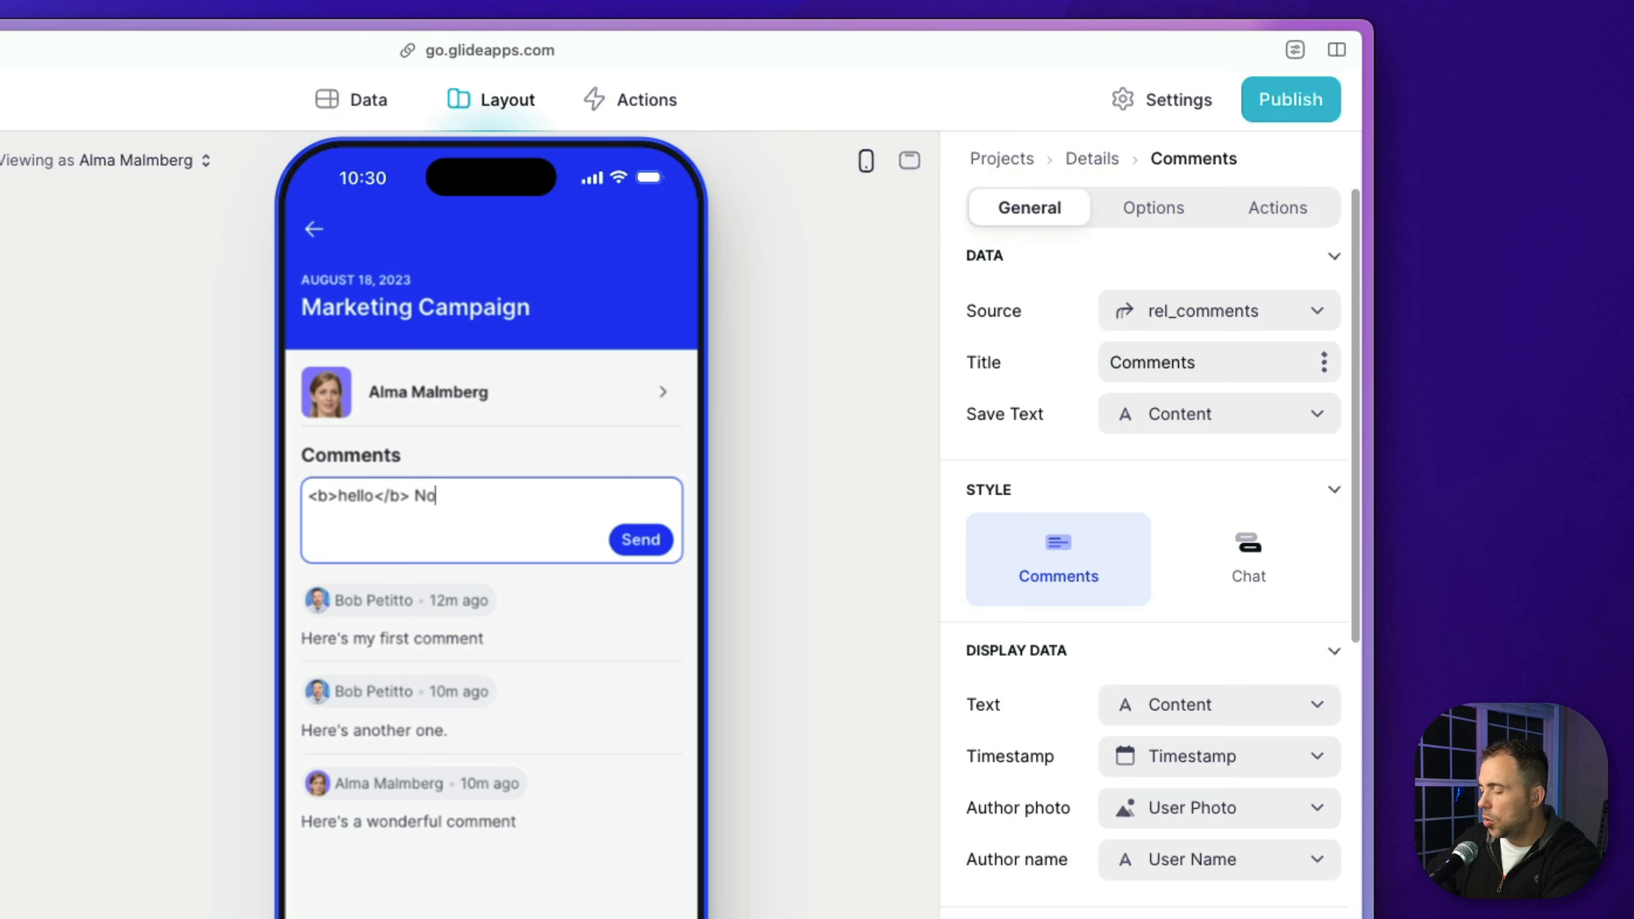
type("rmal text")
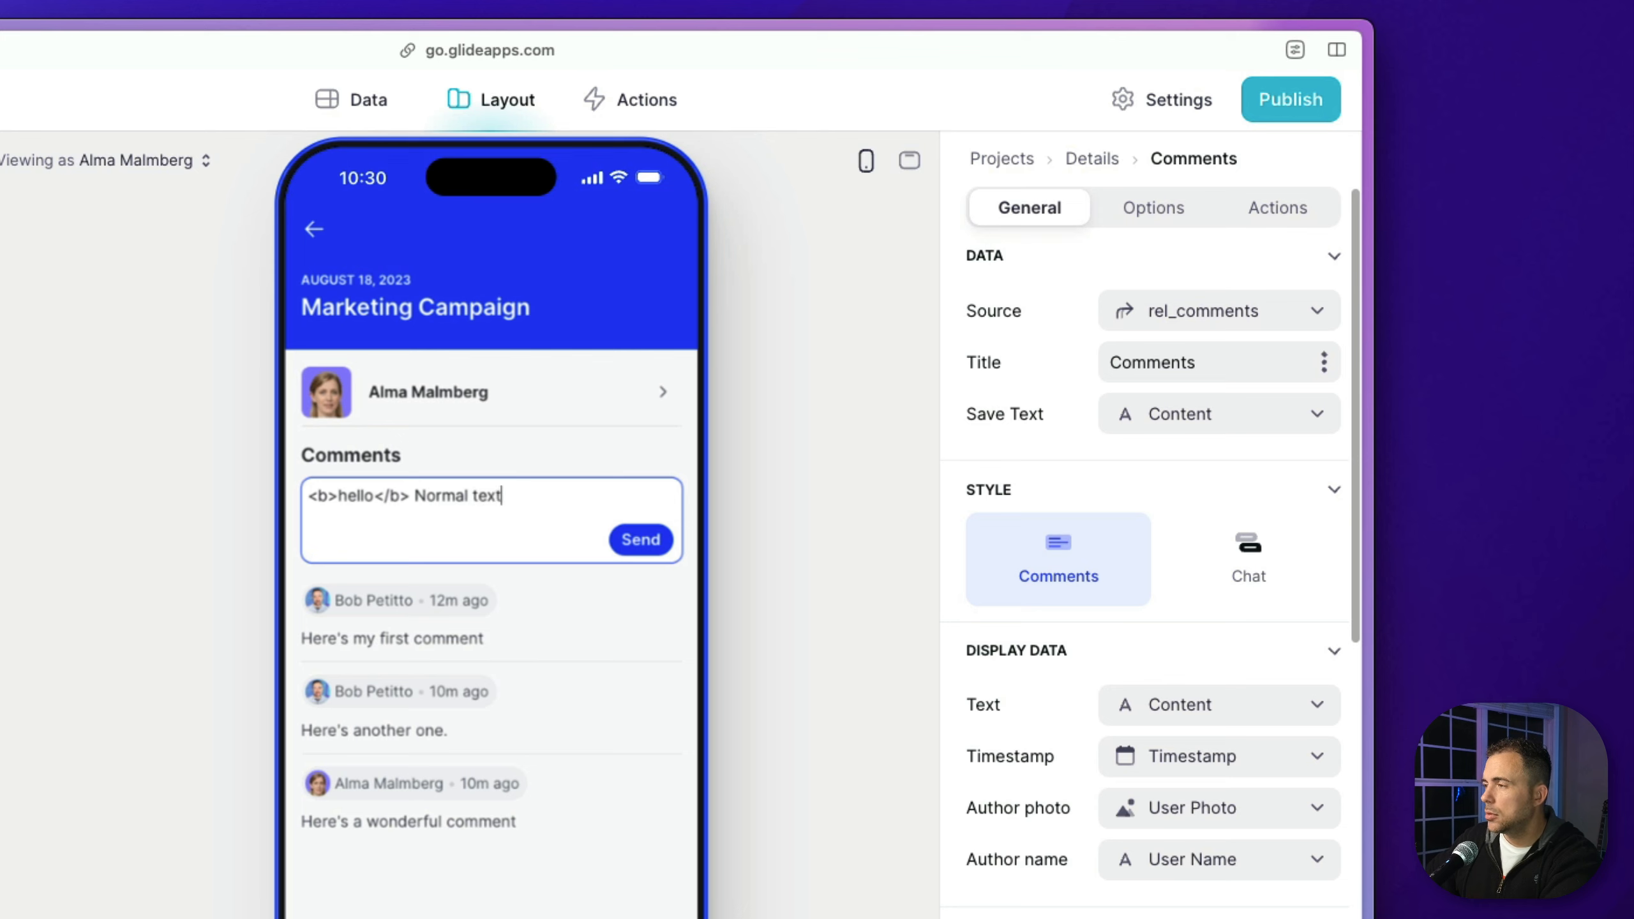
left_click(627, 544)
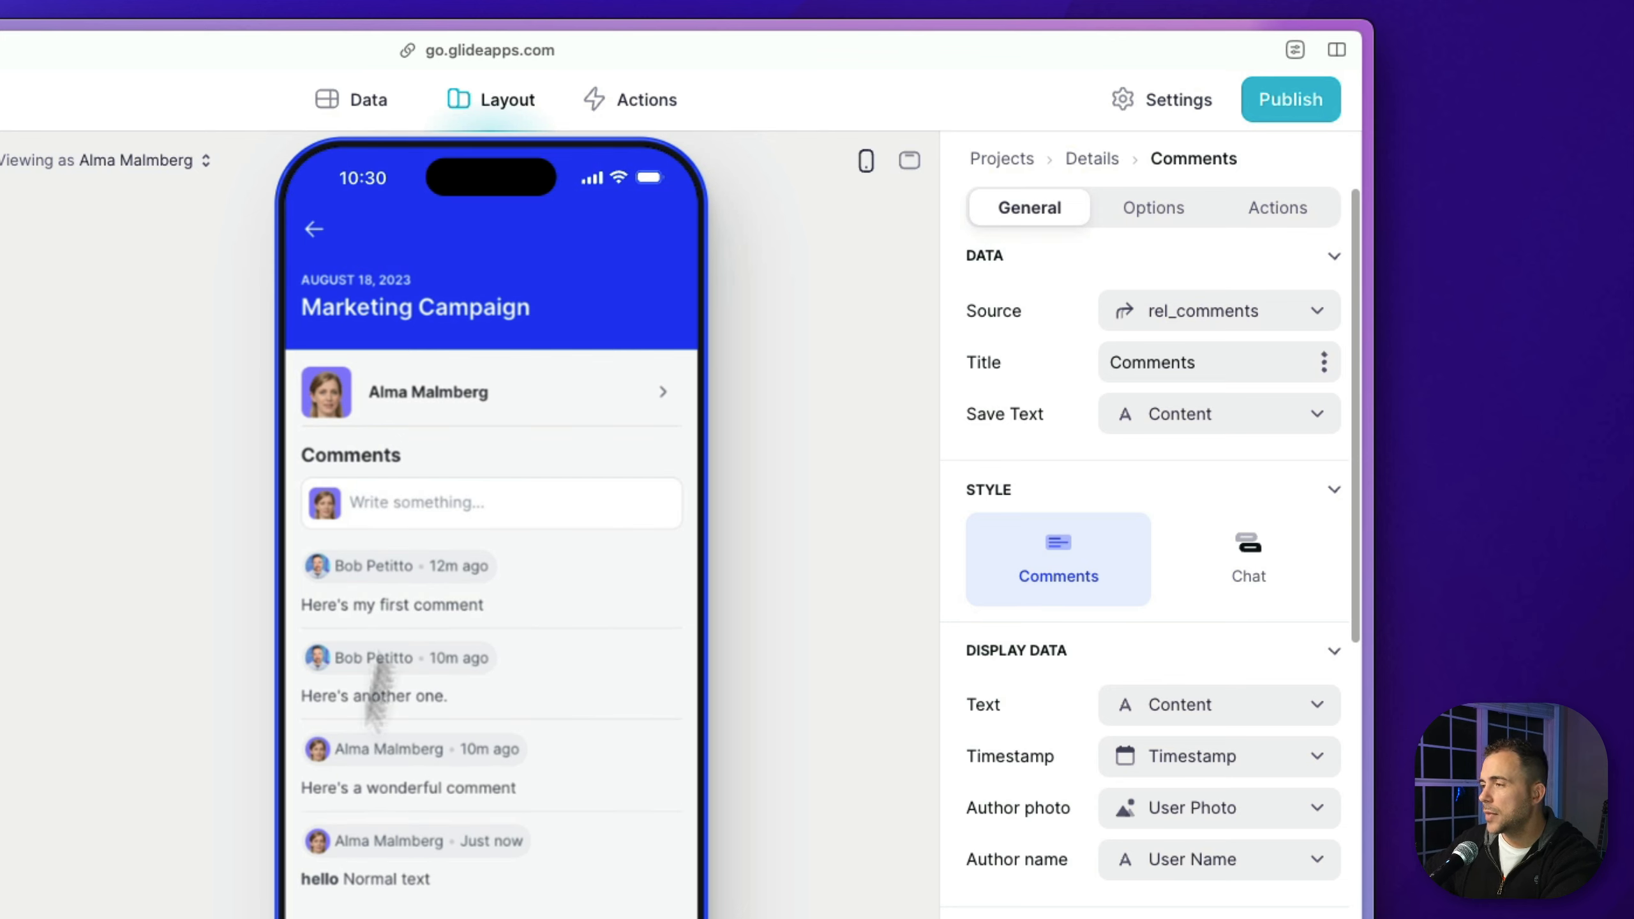
Send five separate comments containing the numbers 1, 2, 3, 4 and 5
left_click(412, 506)
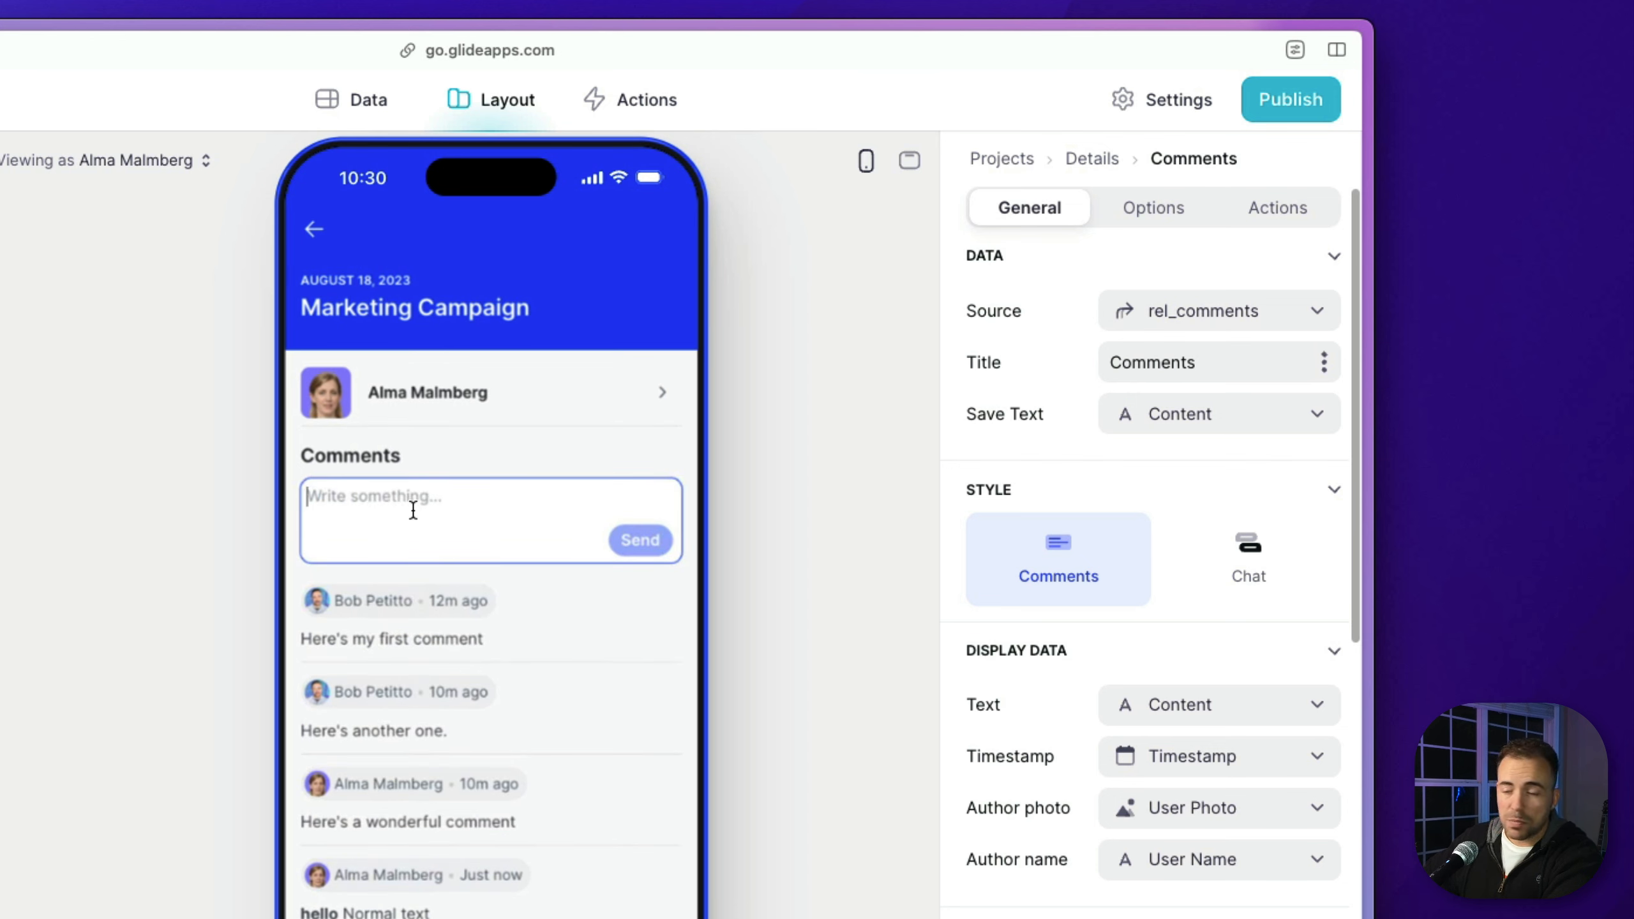
type("1")
key("Return")
type("2")
key("Return")
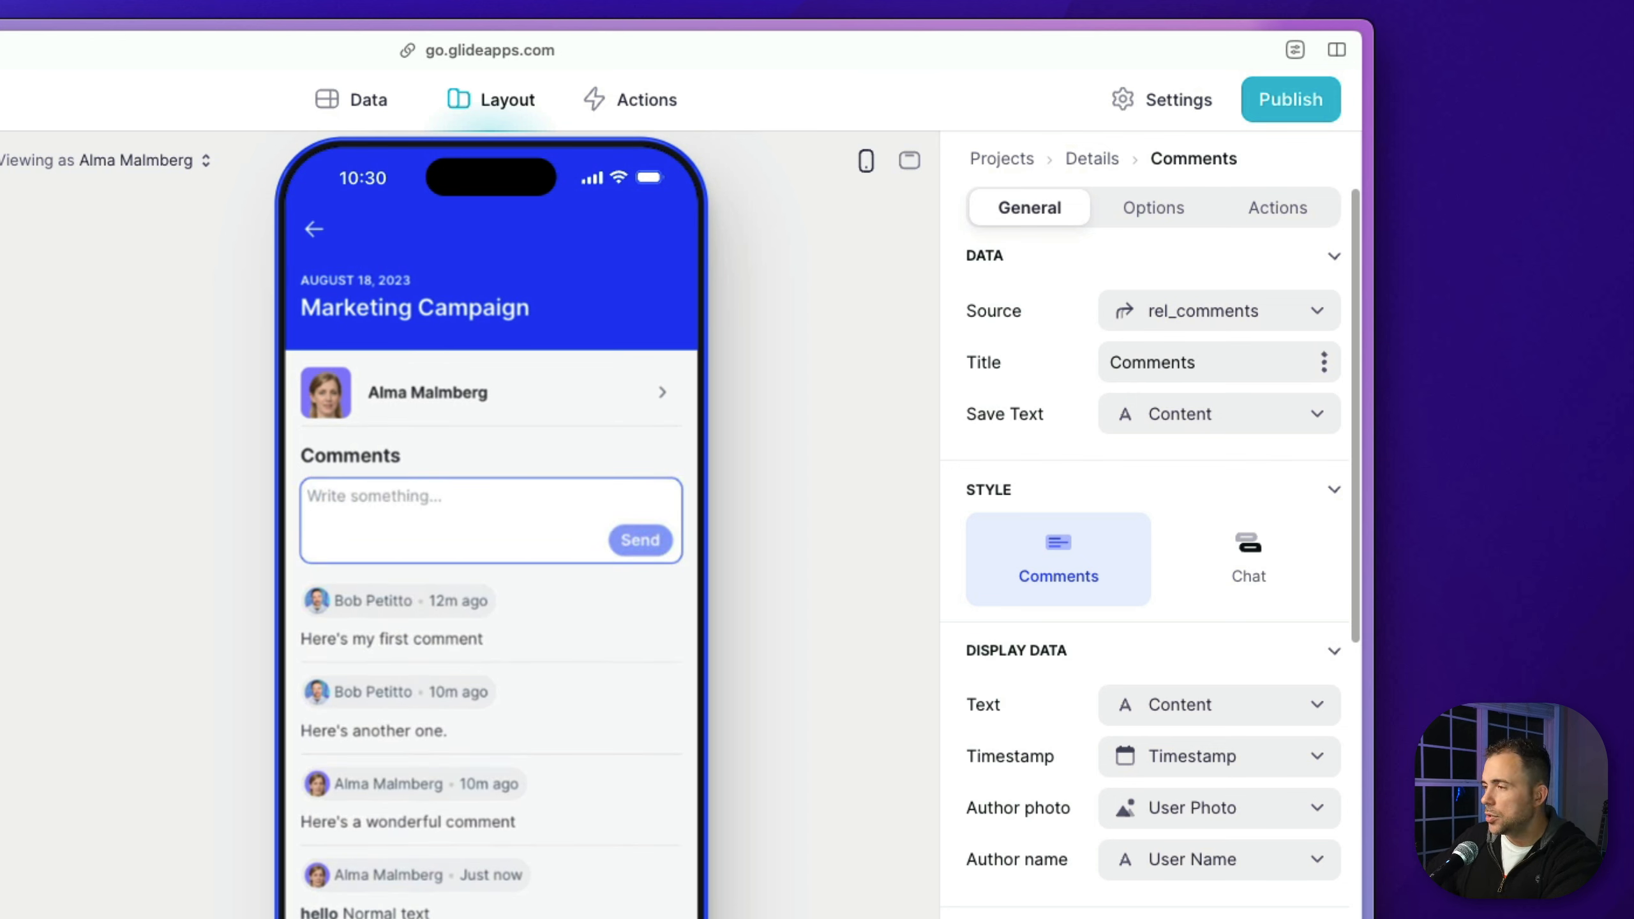
type("3")
key("Return")
type("4")
key("Return")
type("5")
key("Return")
Send one multi-line comment with the numbers 1 to 5 on separate lines, and review the whole comment list in the preview
type("1")
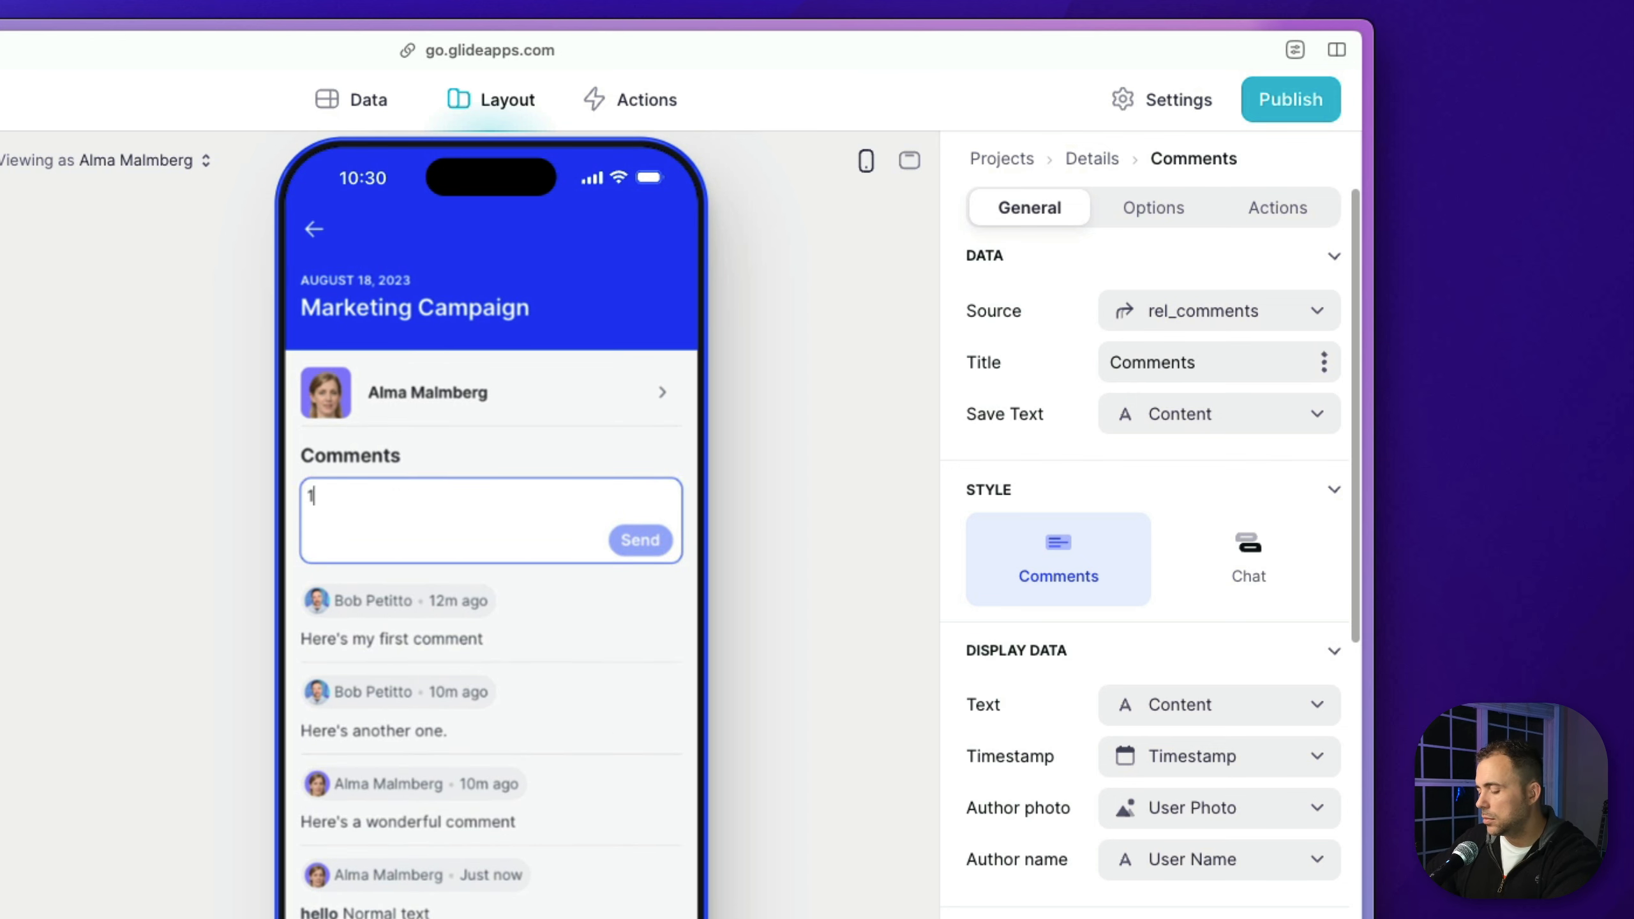
key("shift+Return")
type("12")
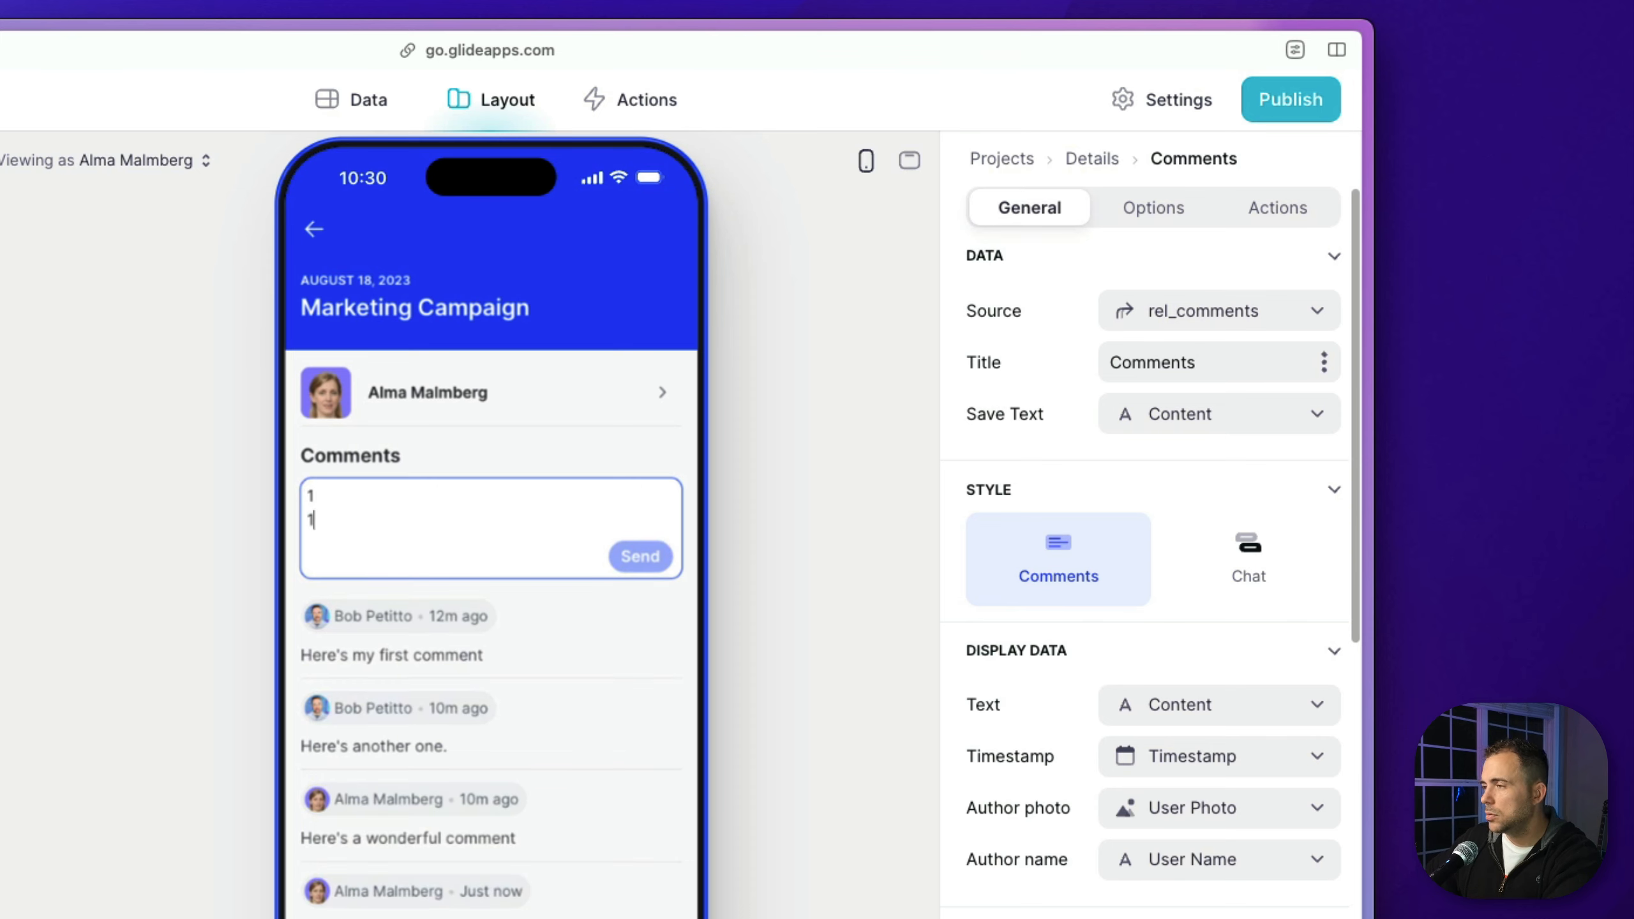
key("shift+Return")
type("3")
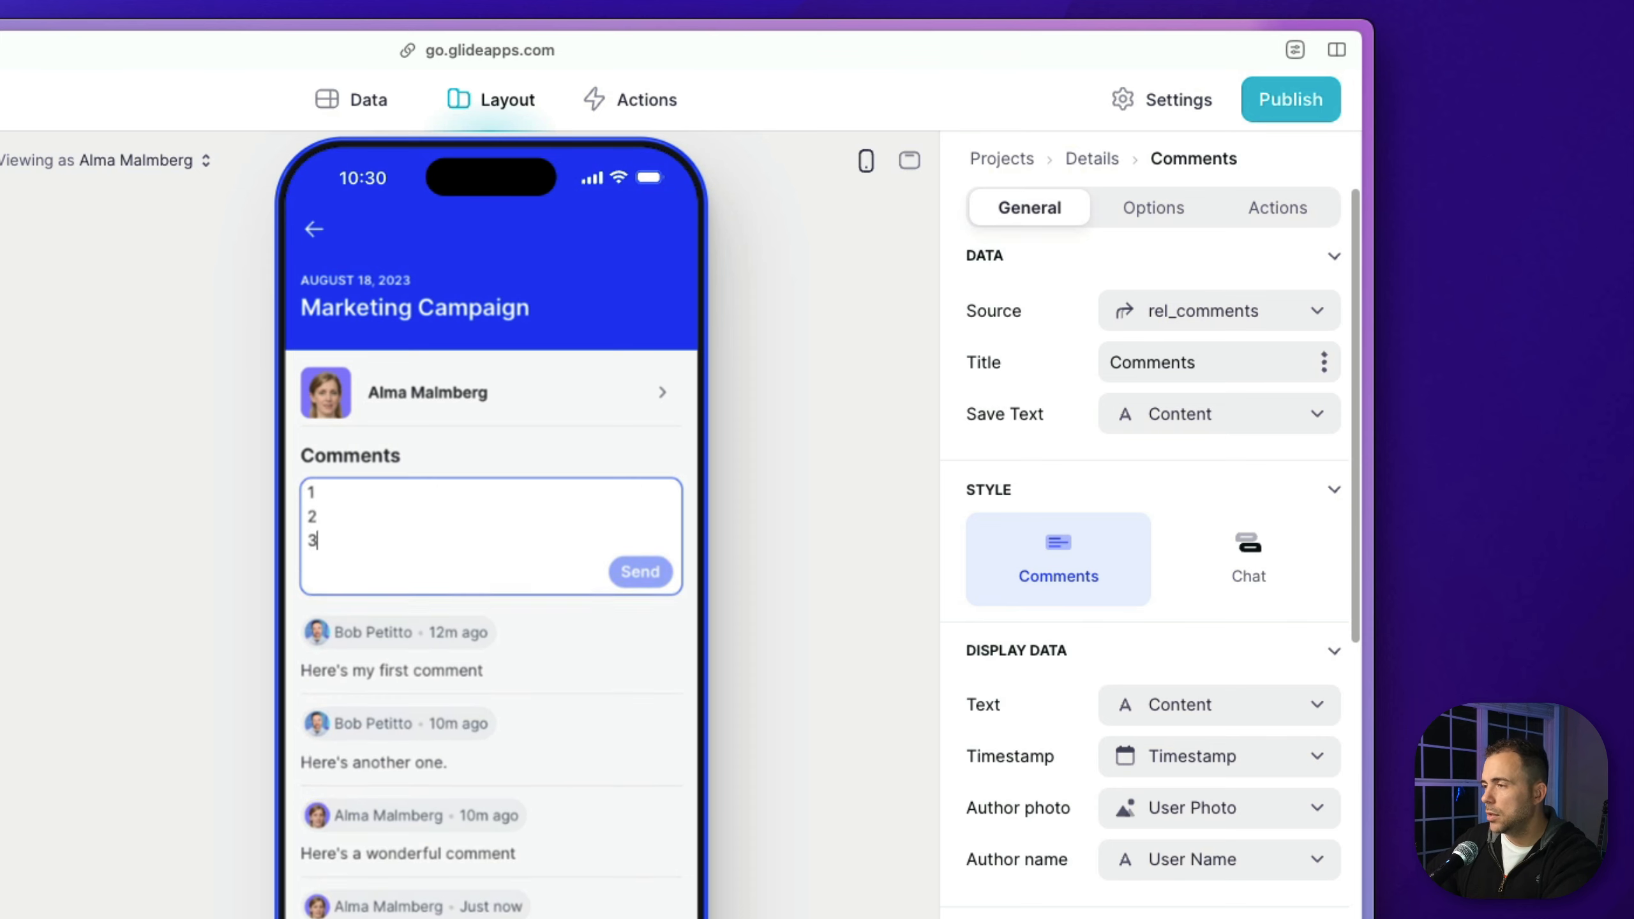
key("shift+Return")
type("4")
key("shift+Return")
type("5")
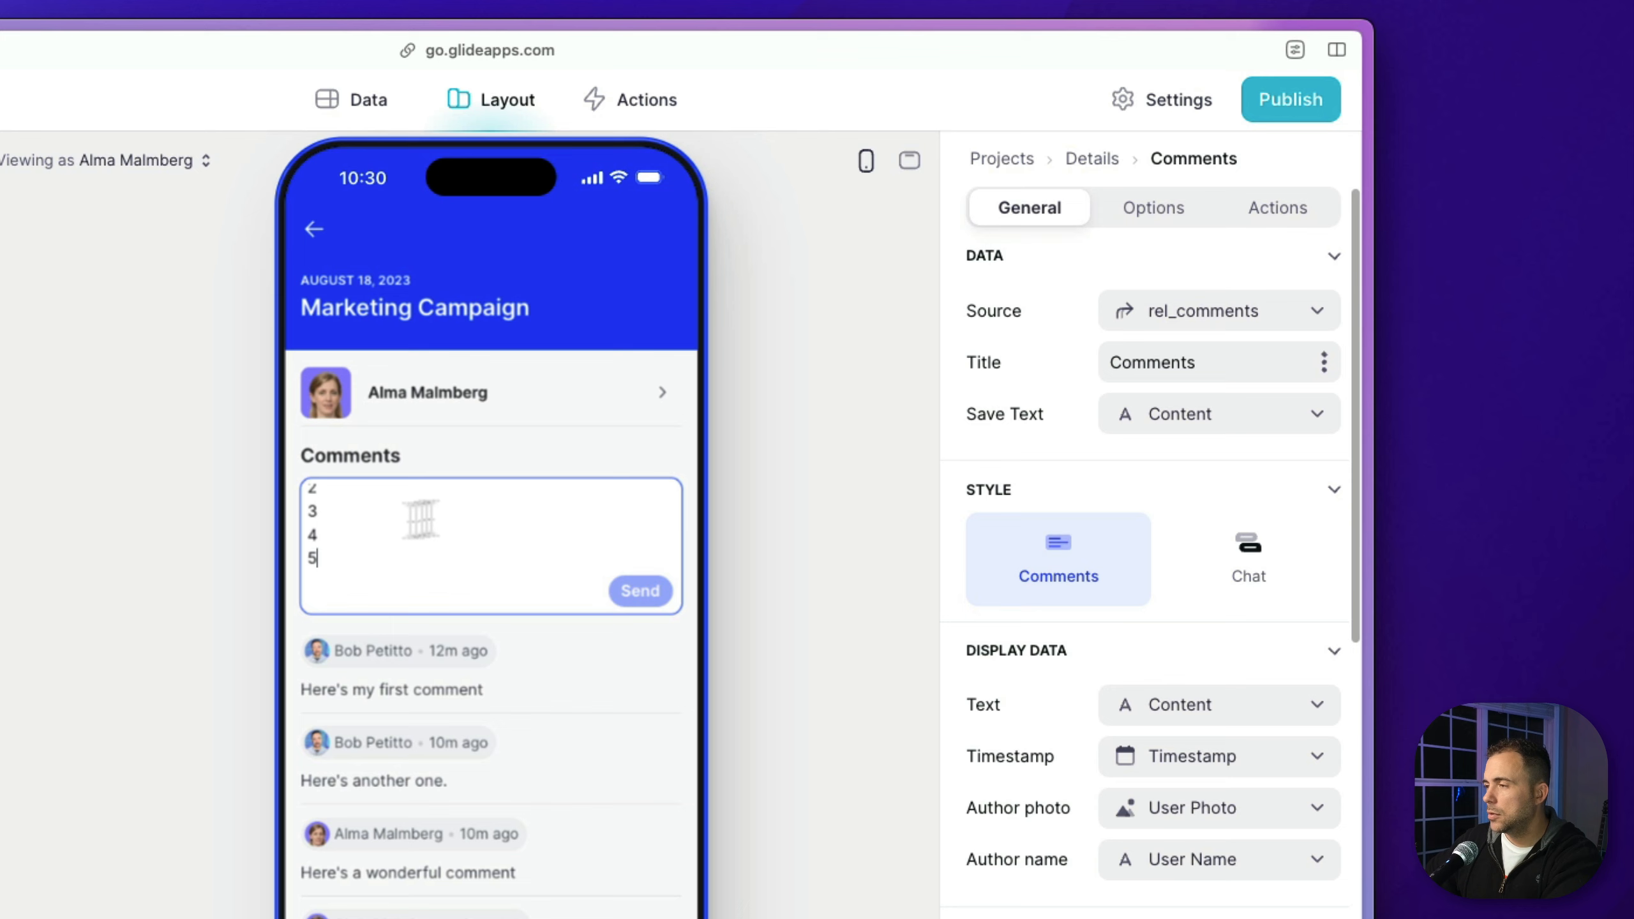
left_click(644, 593)
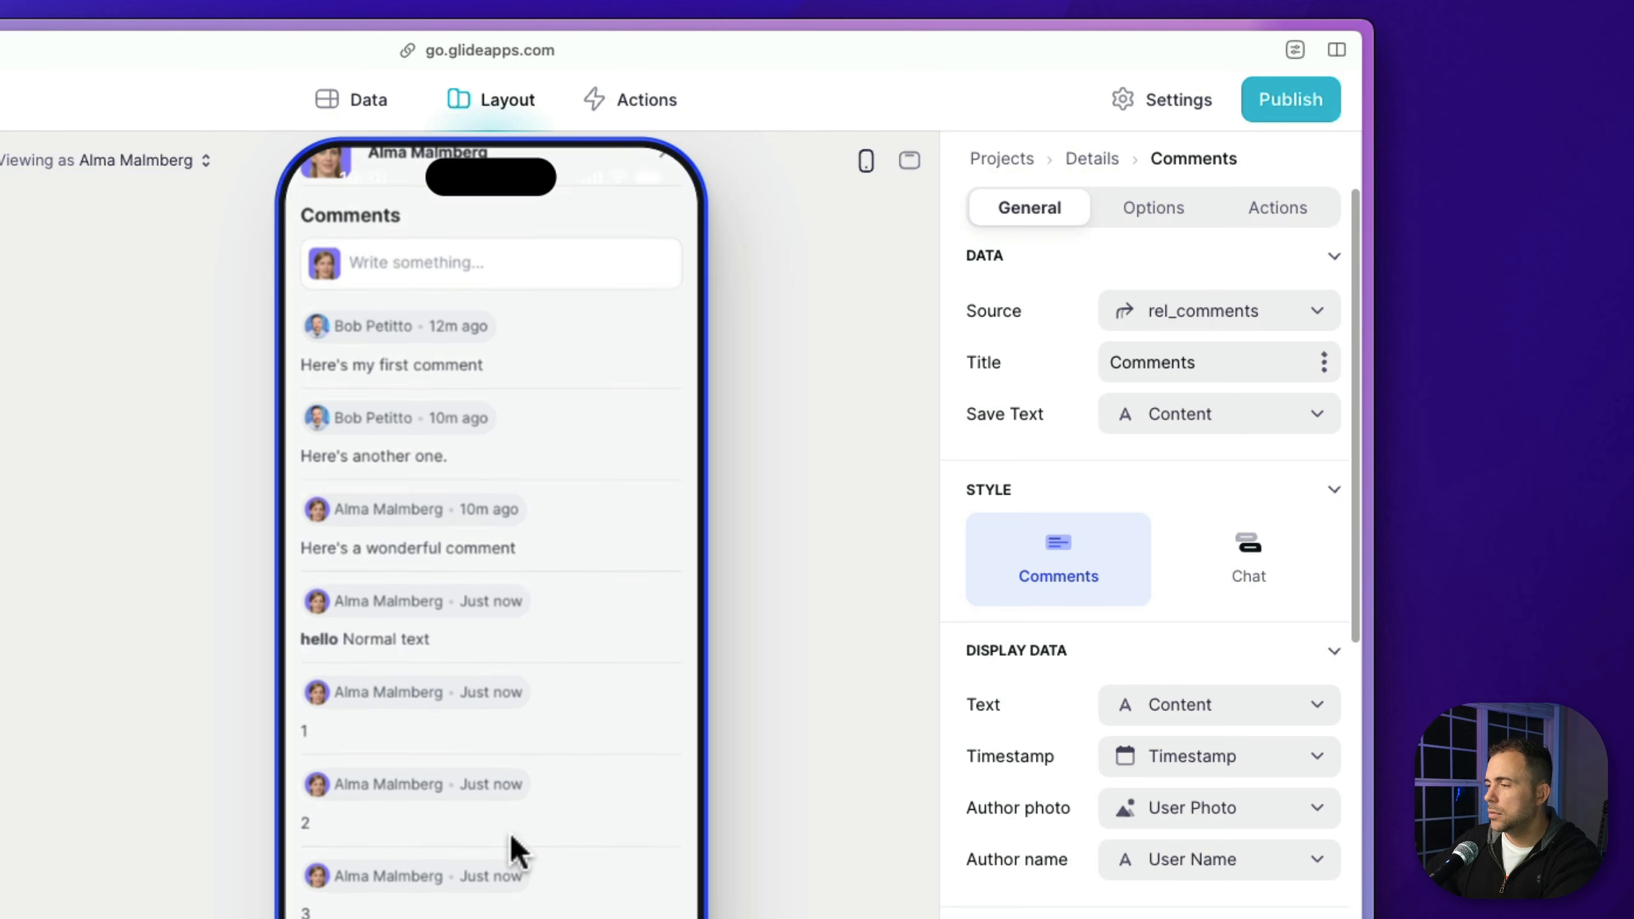
scroll(509, 832, "down", 5)
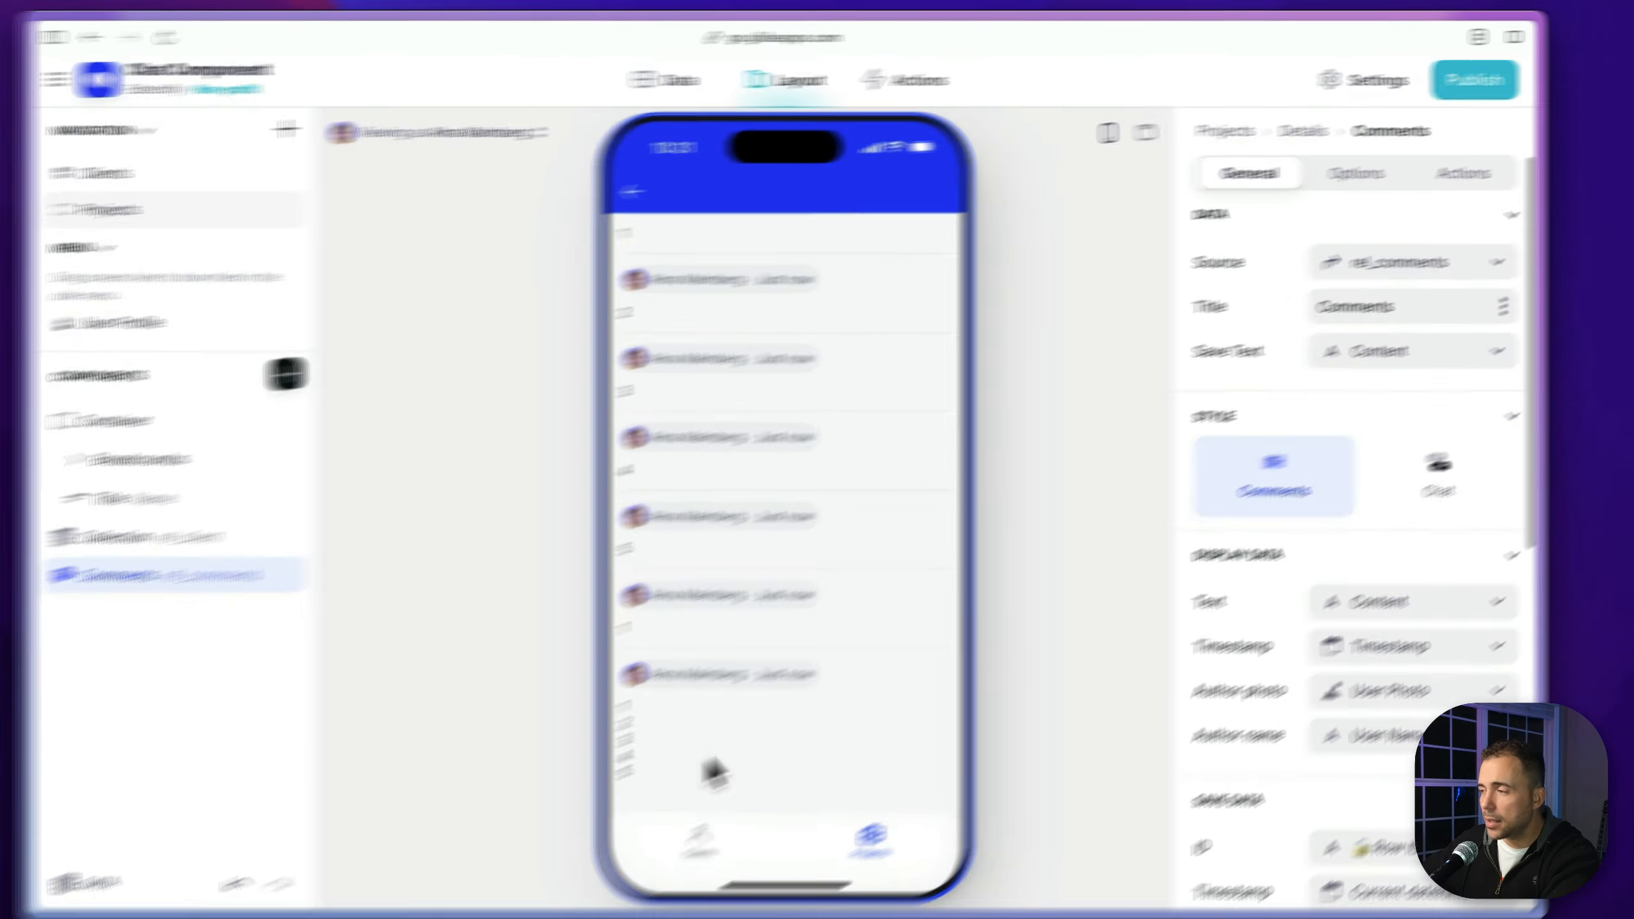
scroll(743, 741, "up", 10)
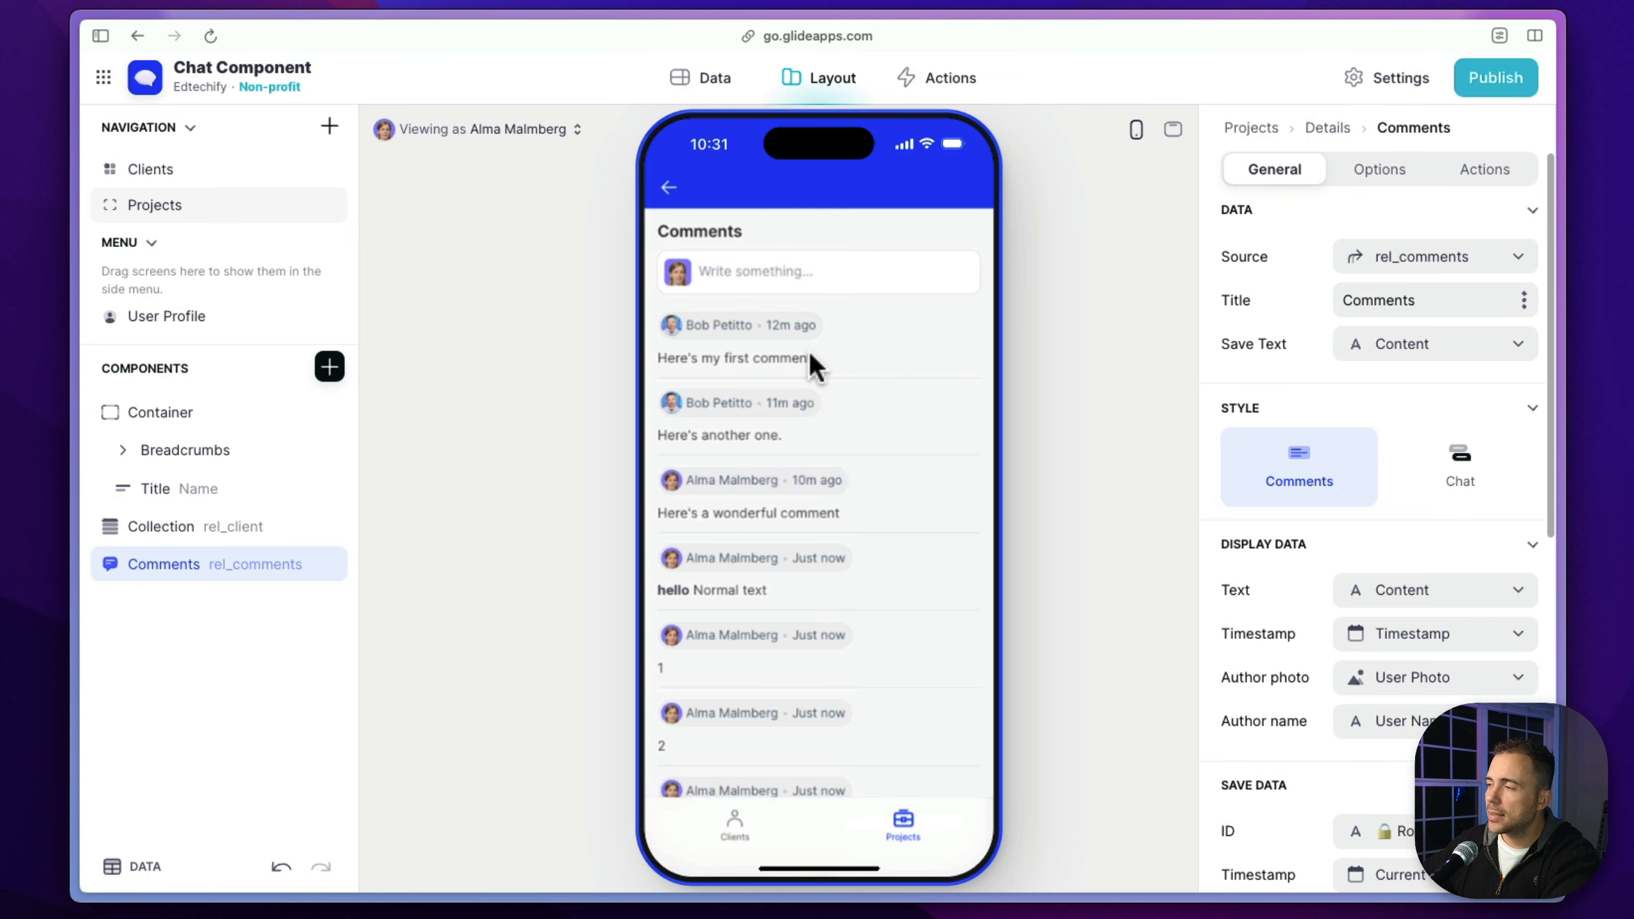
scroll(809, 351, "down", 5)
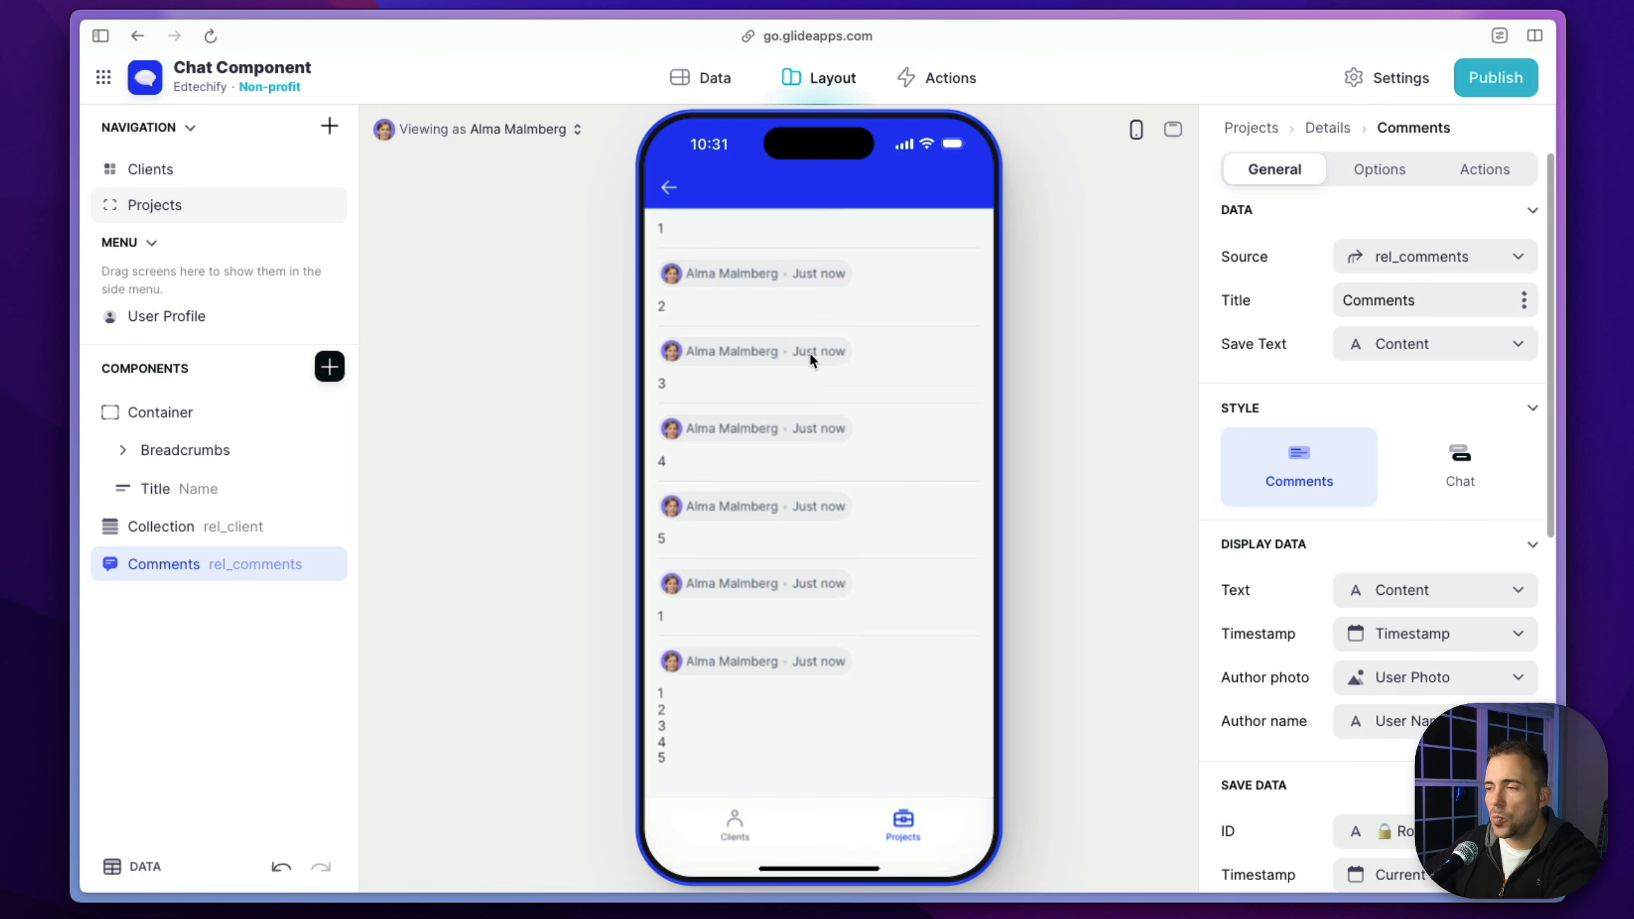
scroll(809, 352, "up", 5)
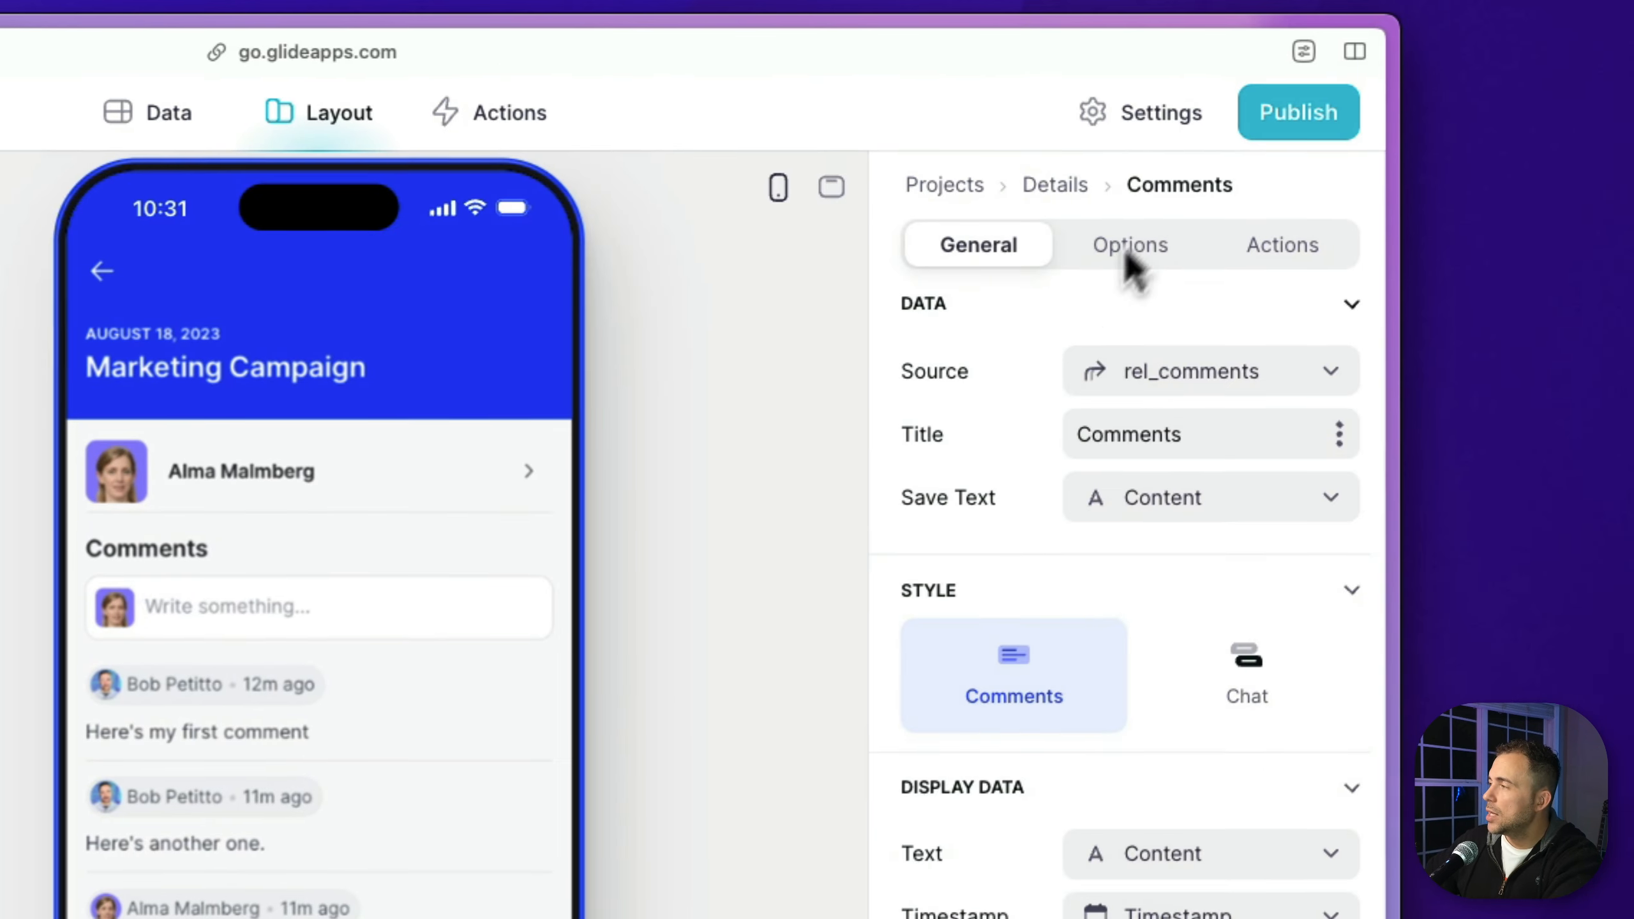
Reverse the Comments component's sort so it follows sheet order backwards
left_click(1127, 247)
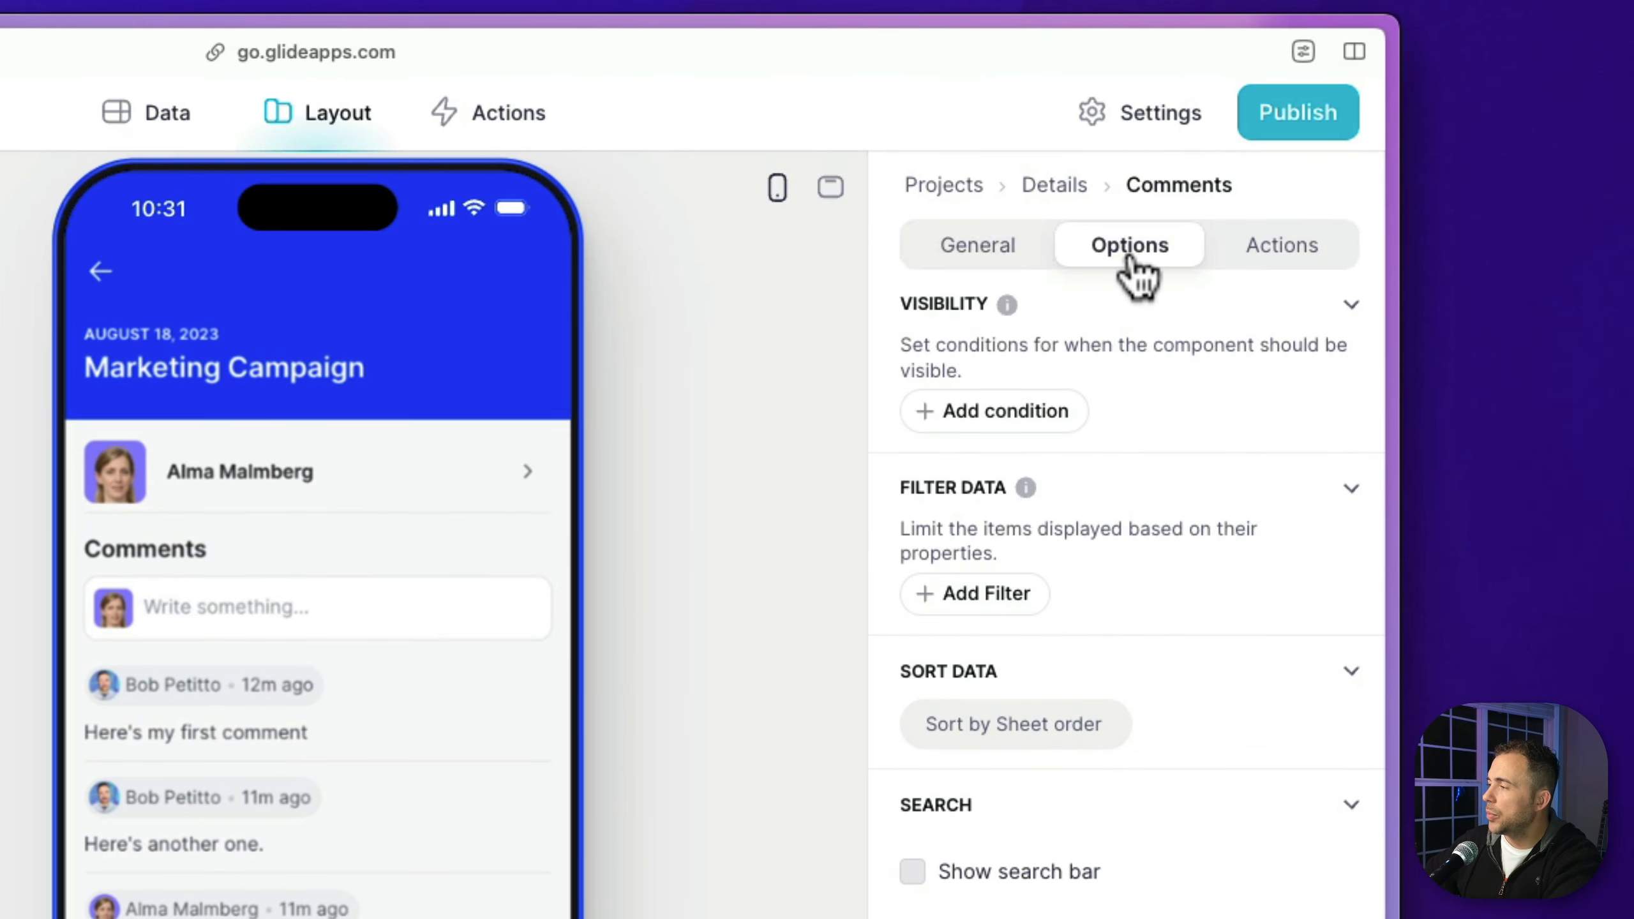
left_click(1027, 732)
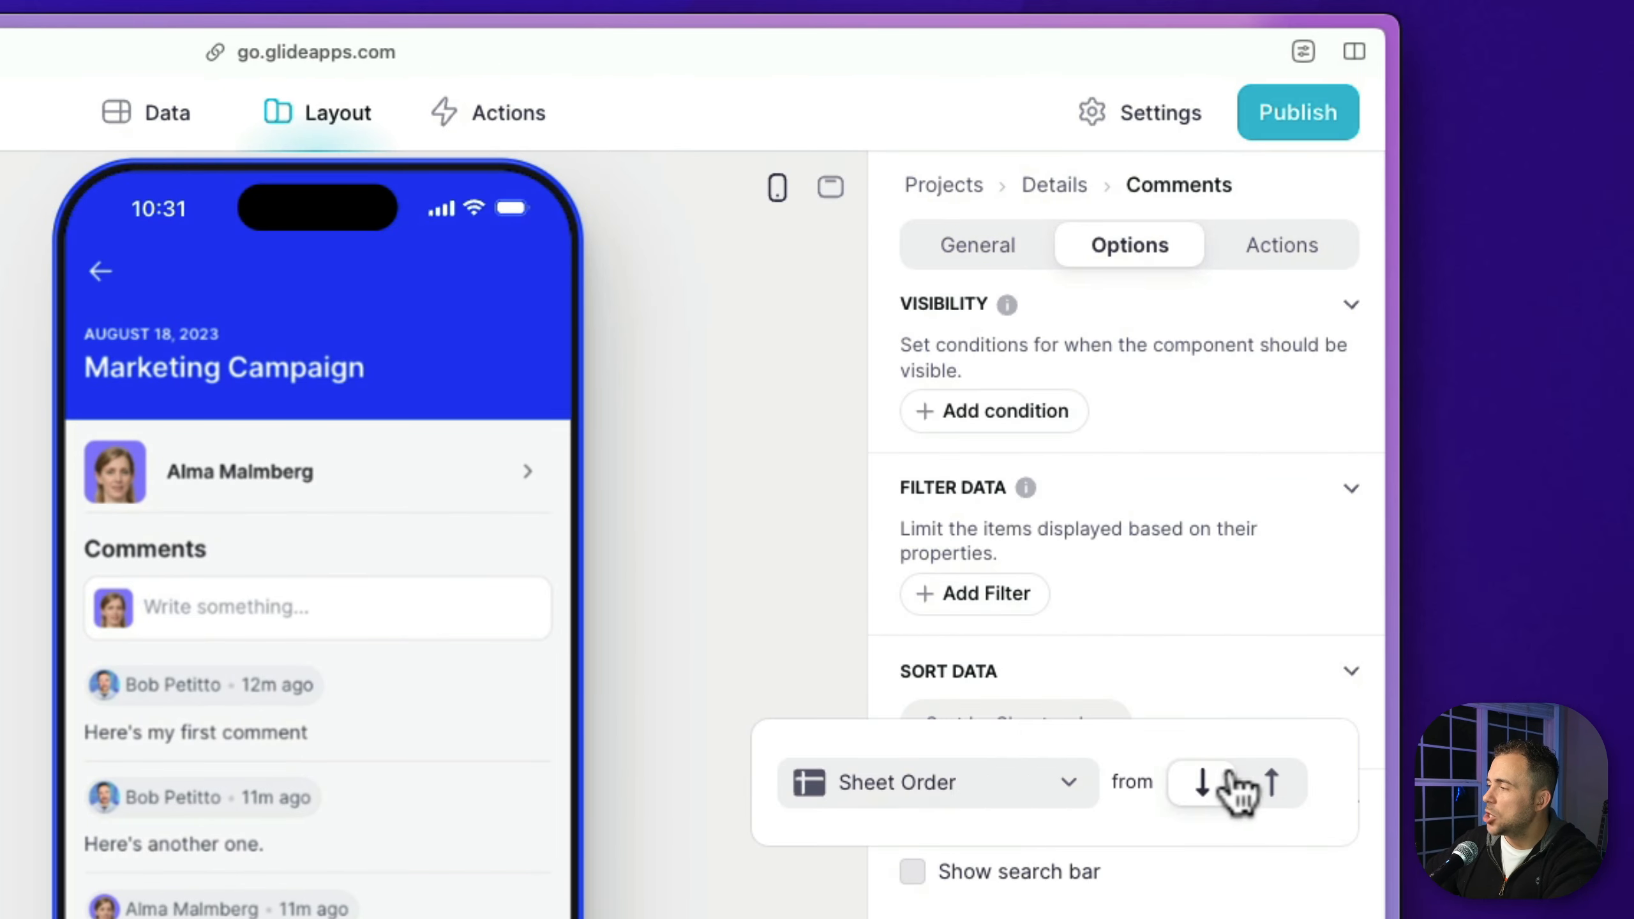
left_click(1272, 785)
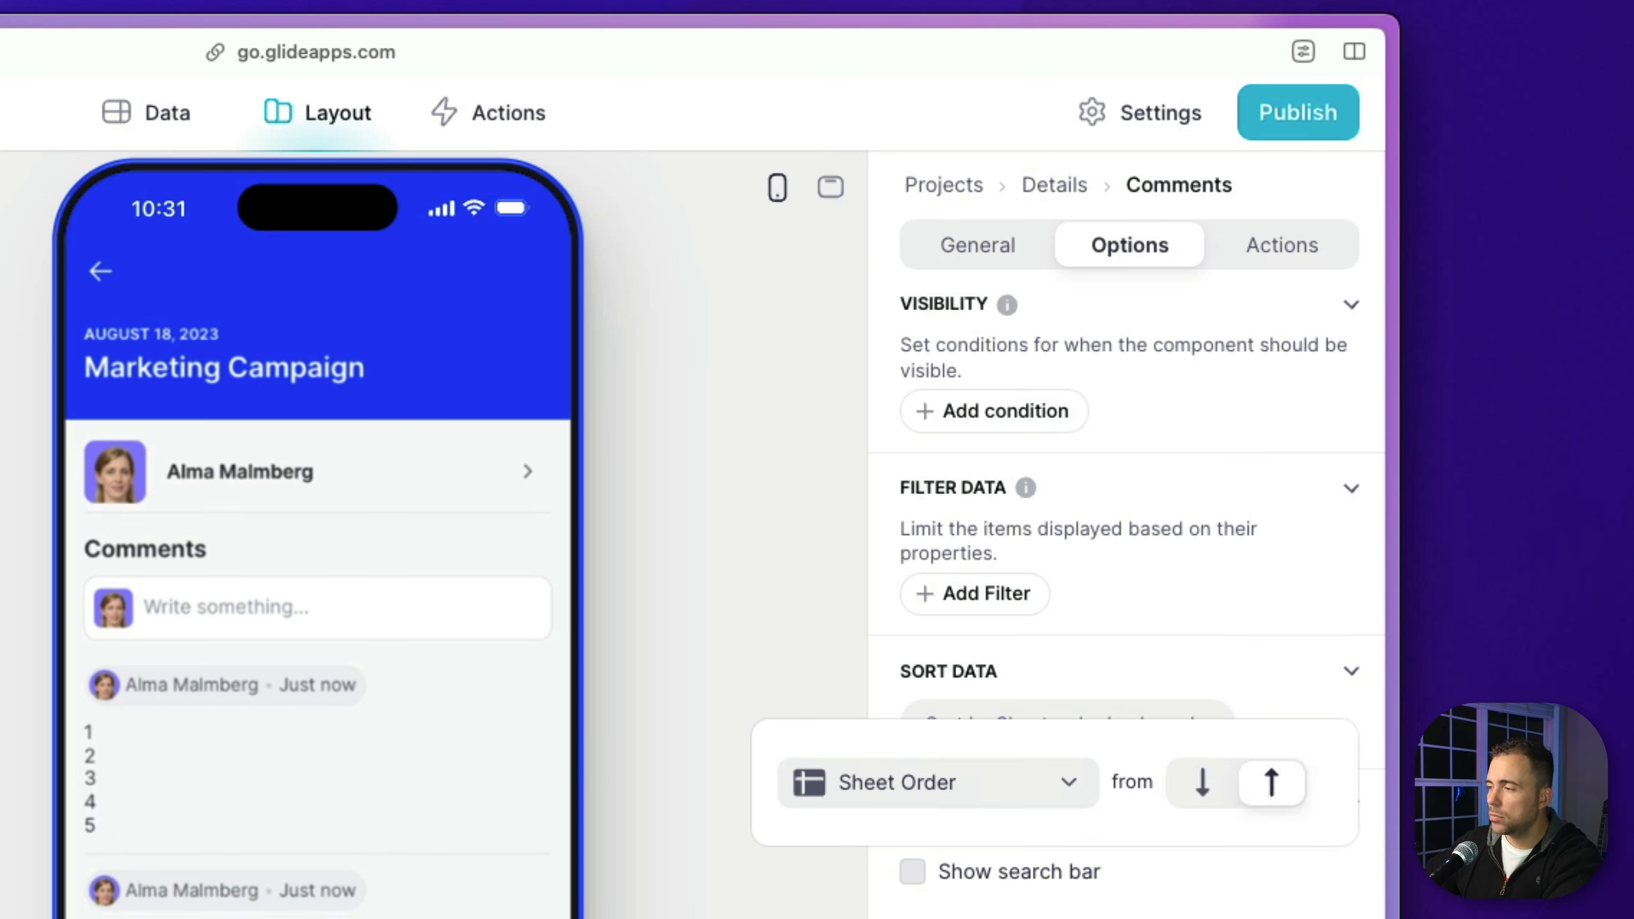
Send the comment "New comment" in the preview and look through the comment list from newest to oldest
left_click(257, 605)
type("New comment")
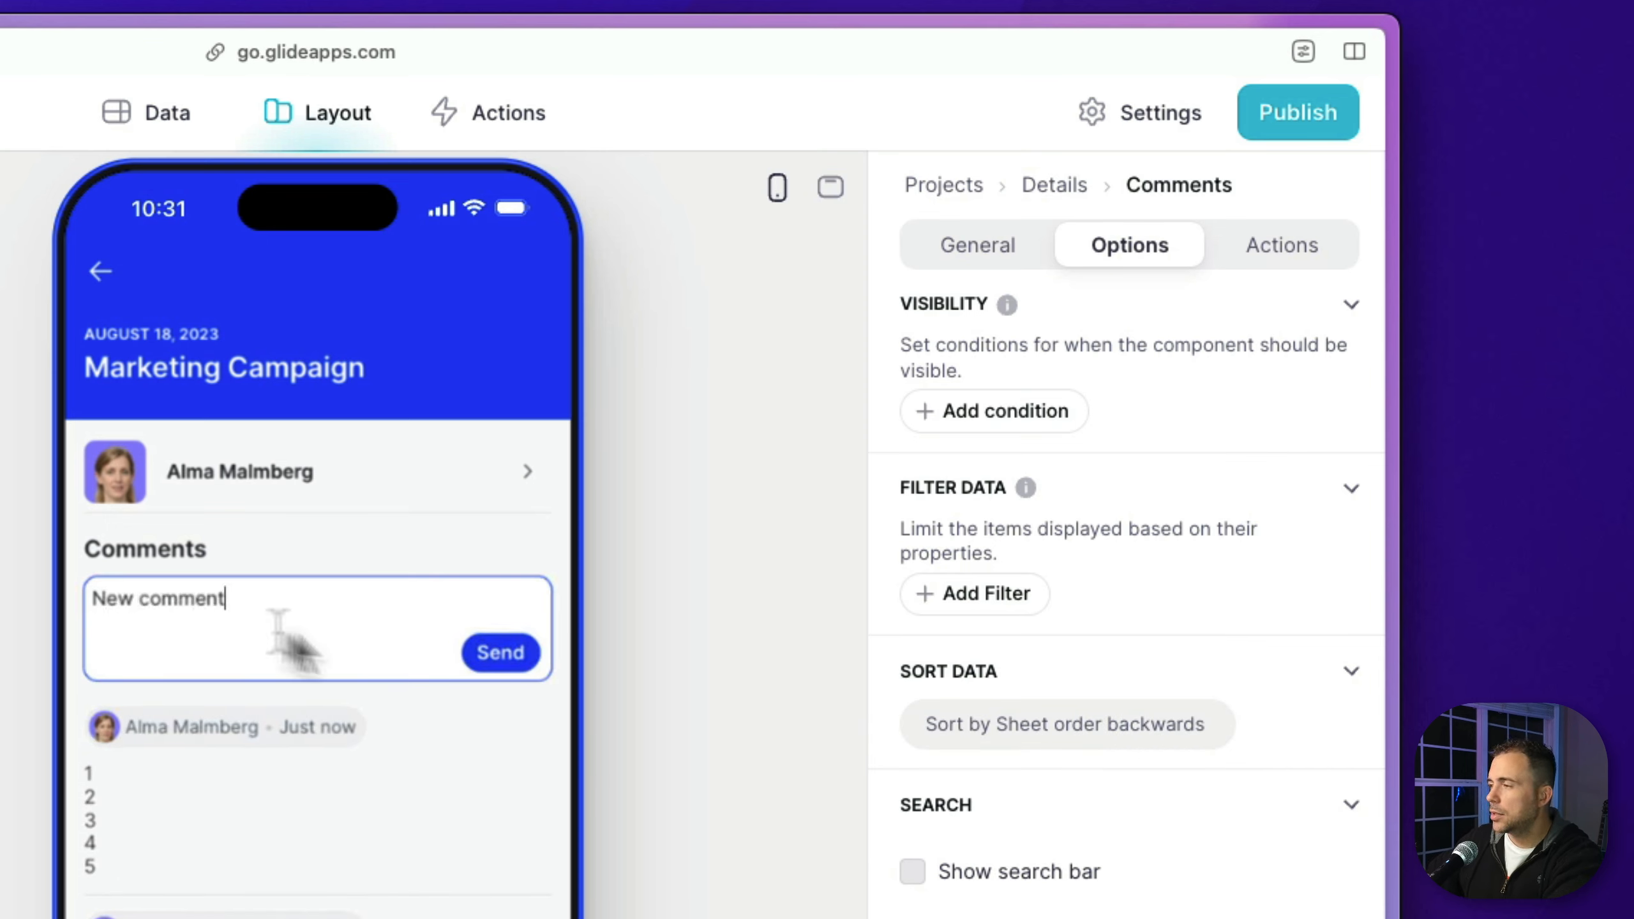
left_click(500, 652)
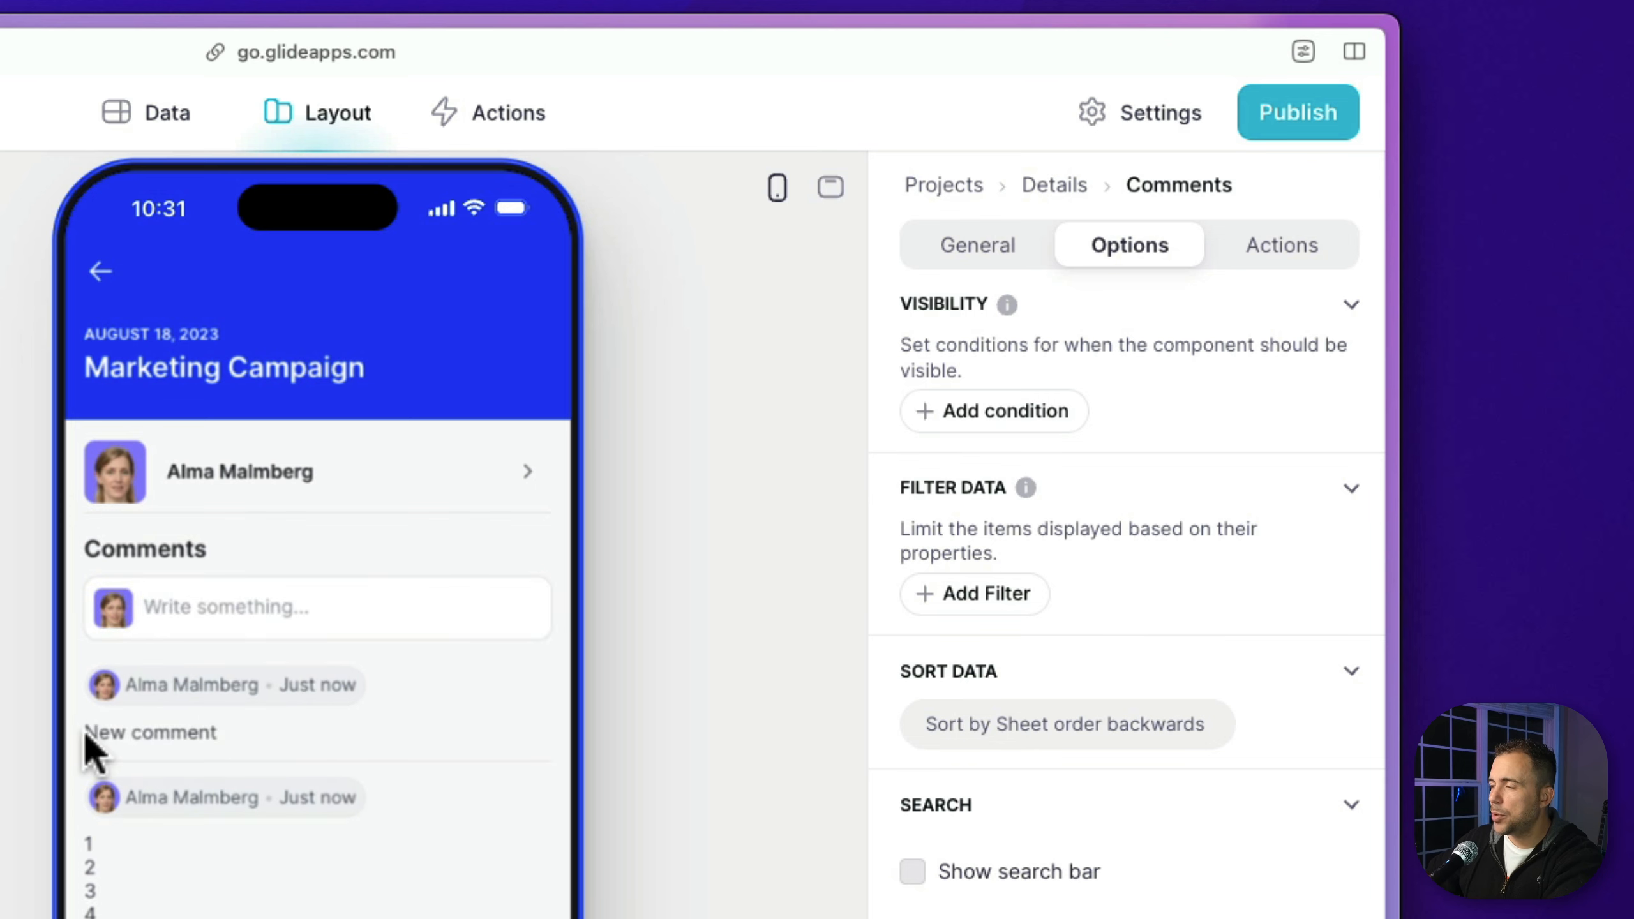
scroll(96, 747, "down", 6)
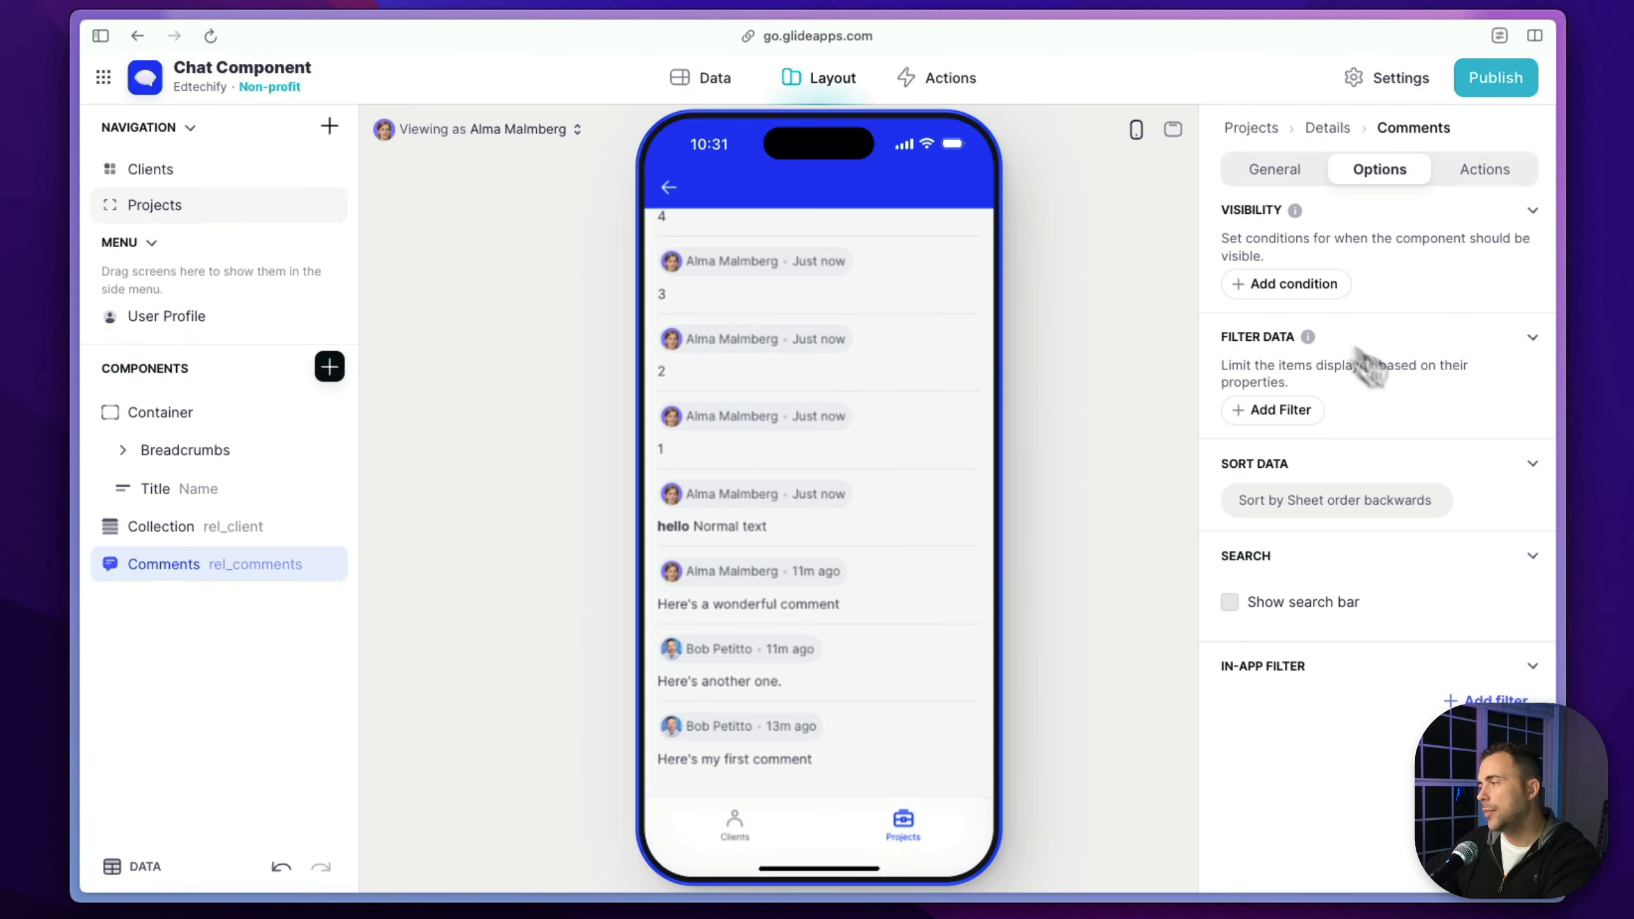
scroll(780, 383, "up", 6)
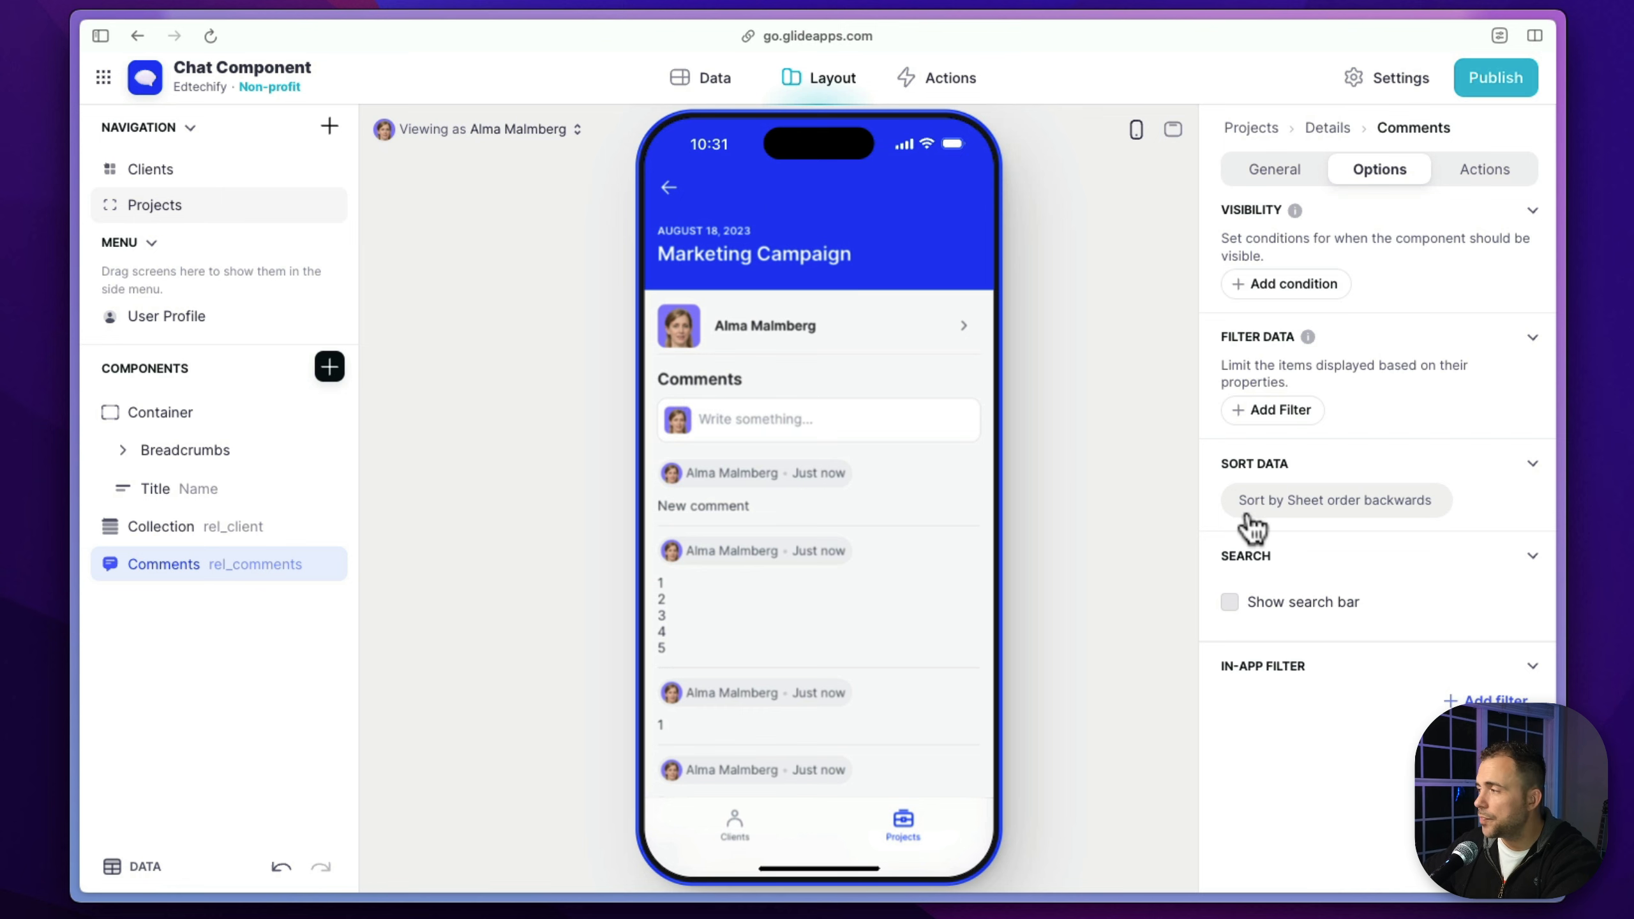
Set the Comments component's sort back to forward Sheet Order
left_click(1331, 512)
left_click(1289, 545)
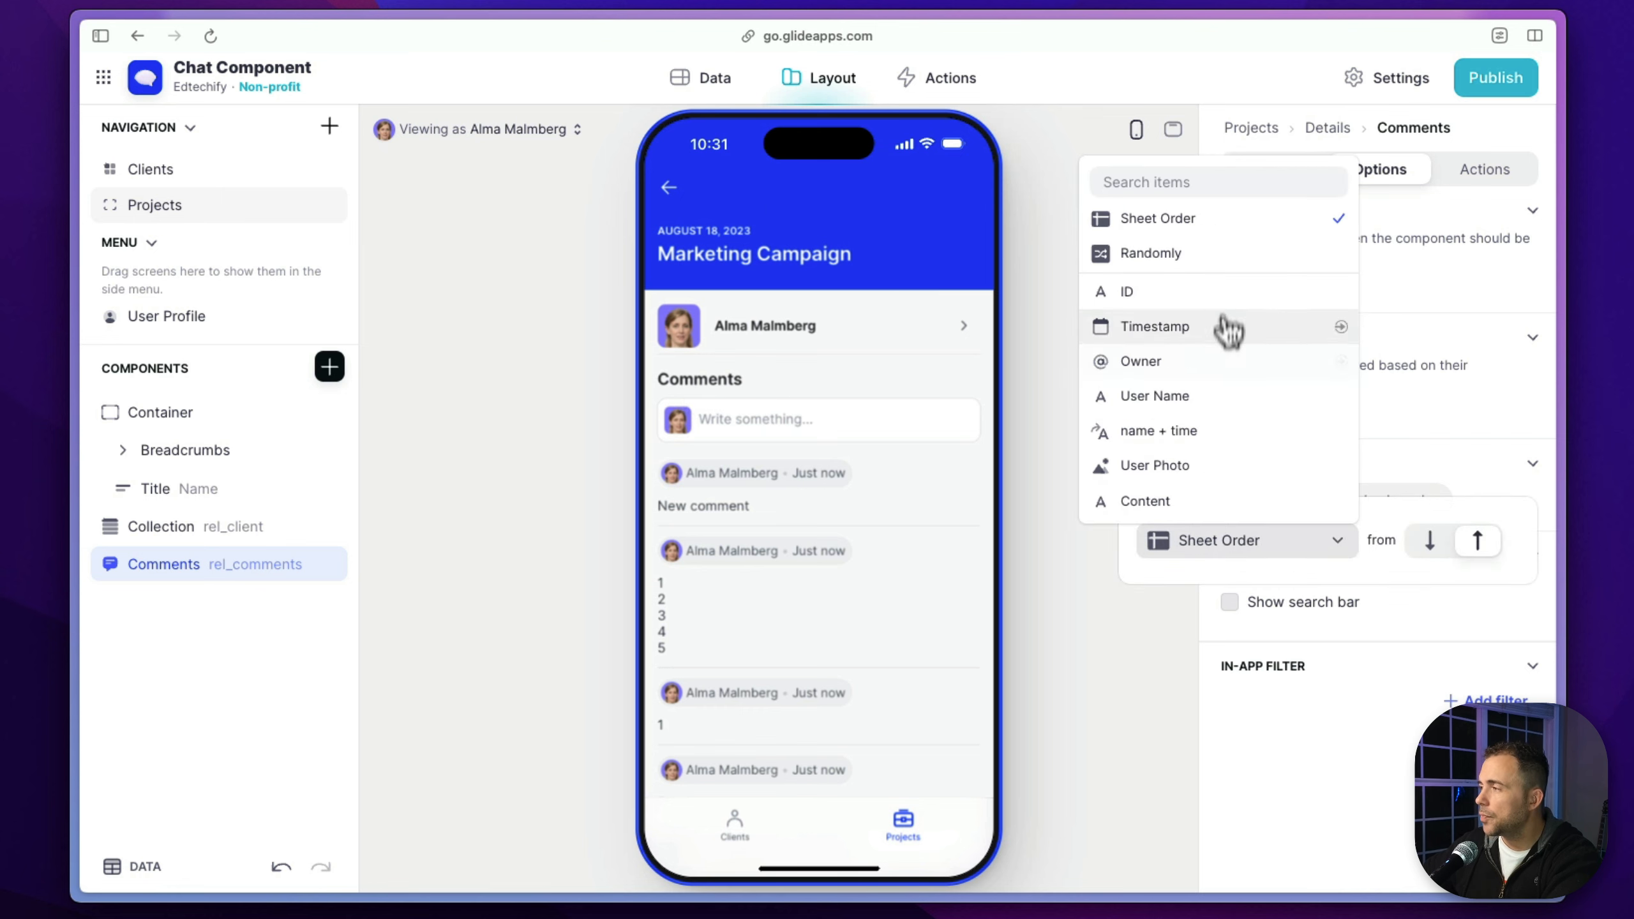
left_click(1441, 547)
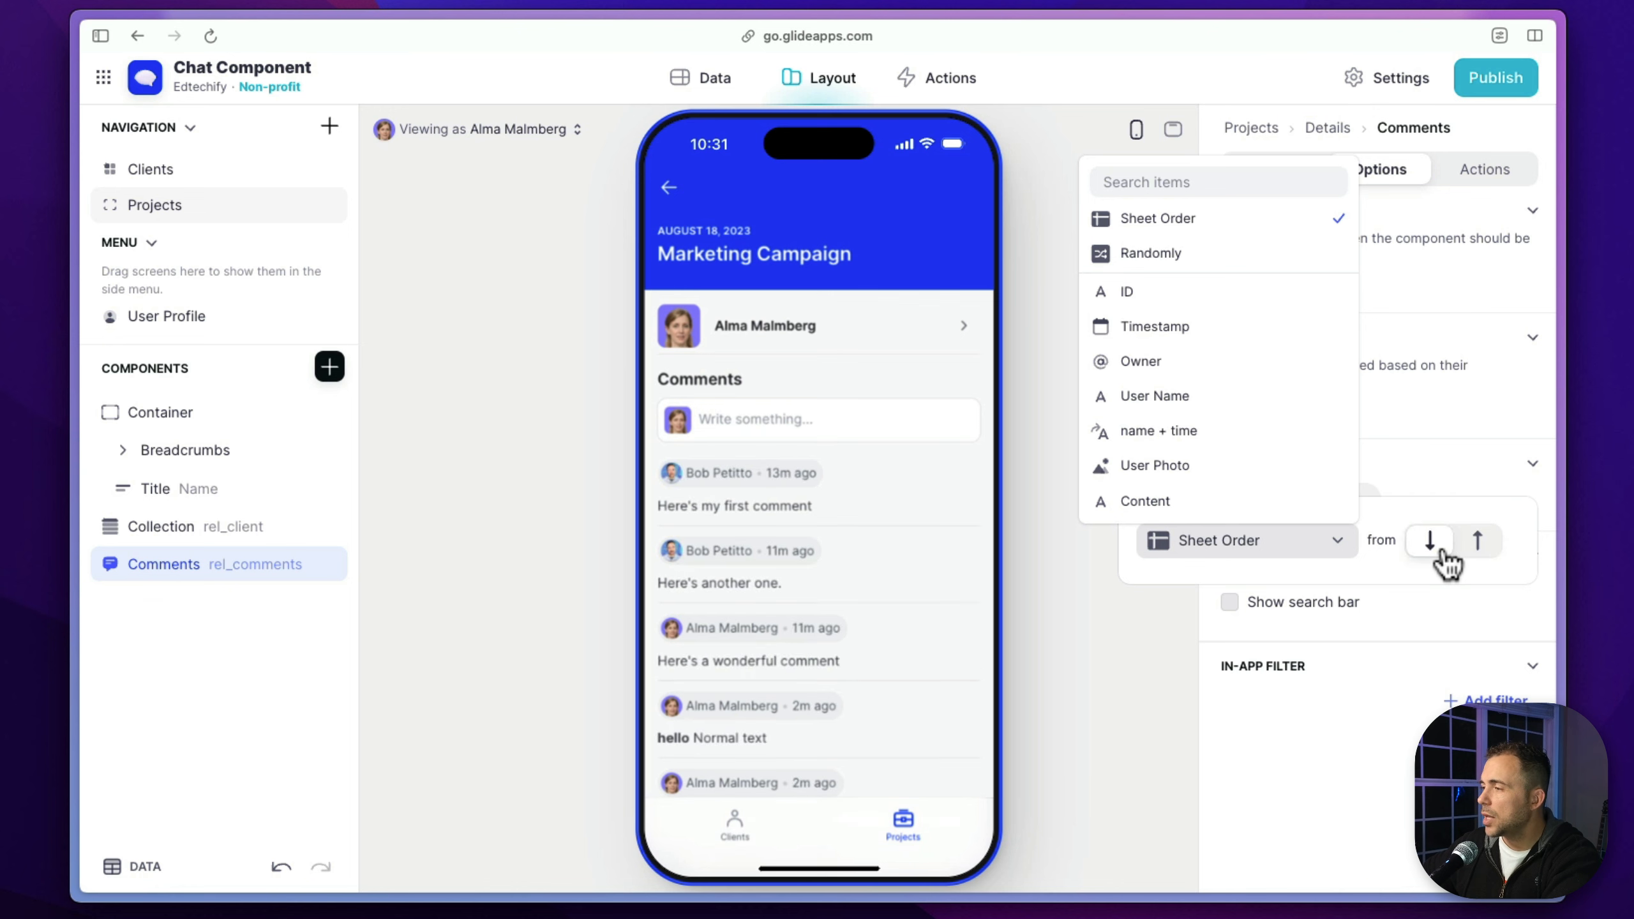
Find the Button component and insert it between the client collection and the Comments component
mouse_move(182, 572)
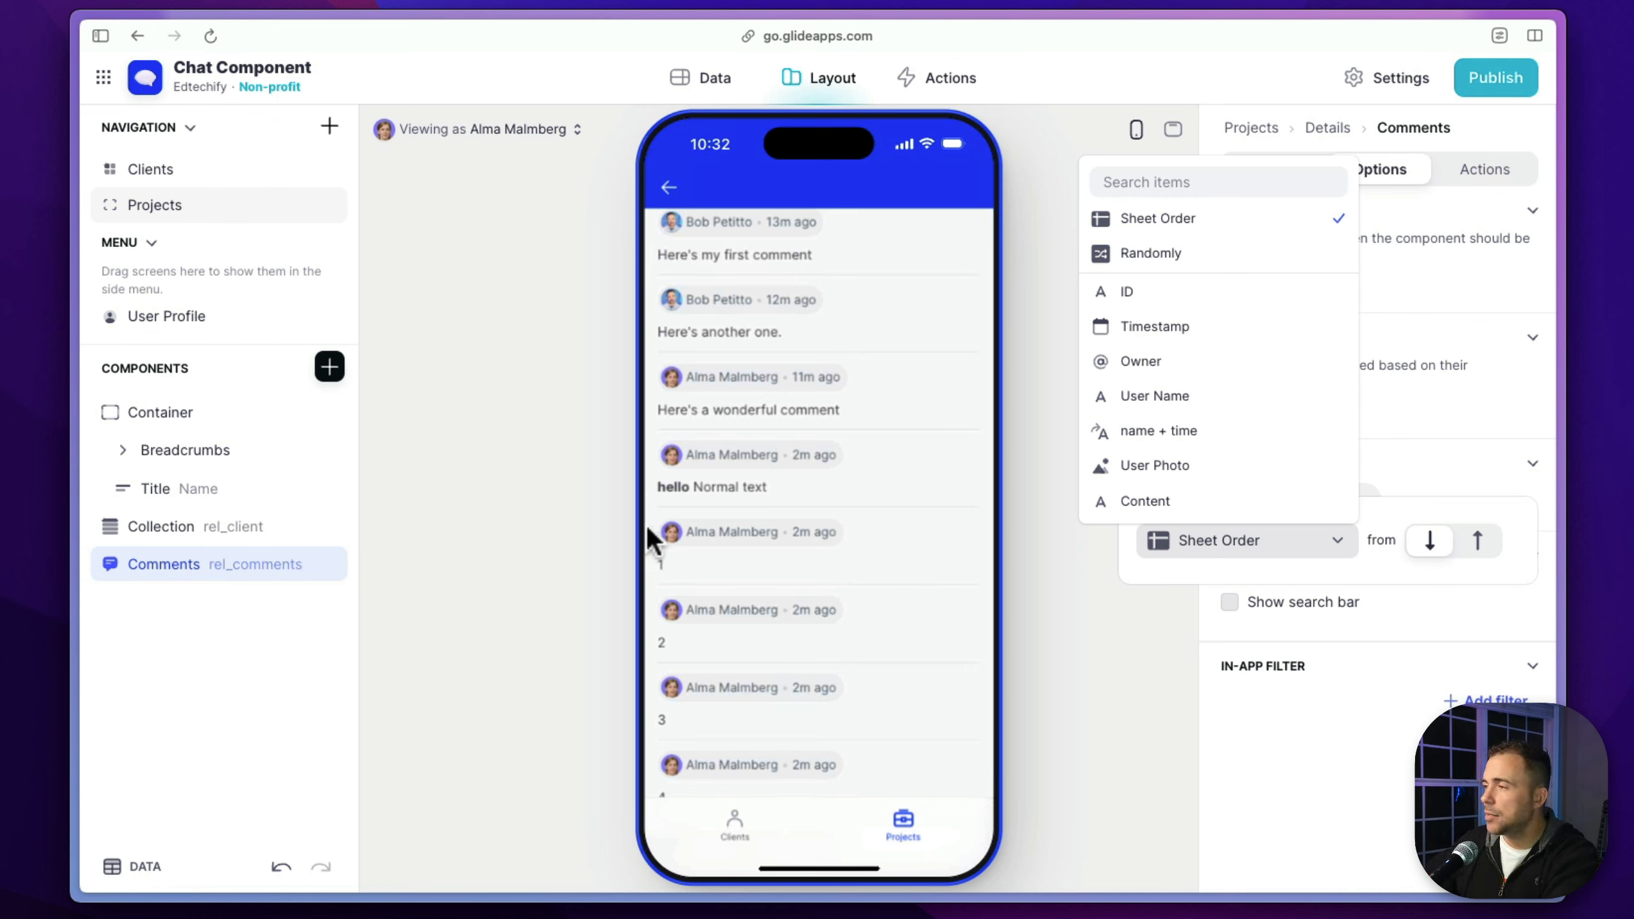
scroll(651, 536, "up", 5)
left_click(329, 367)
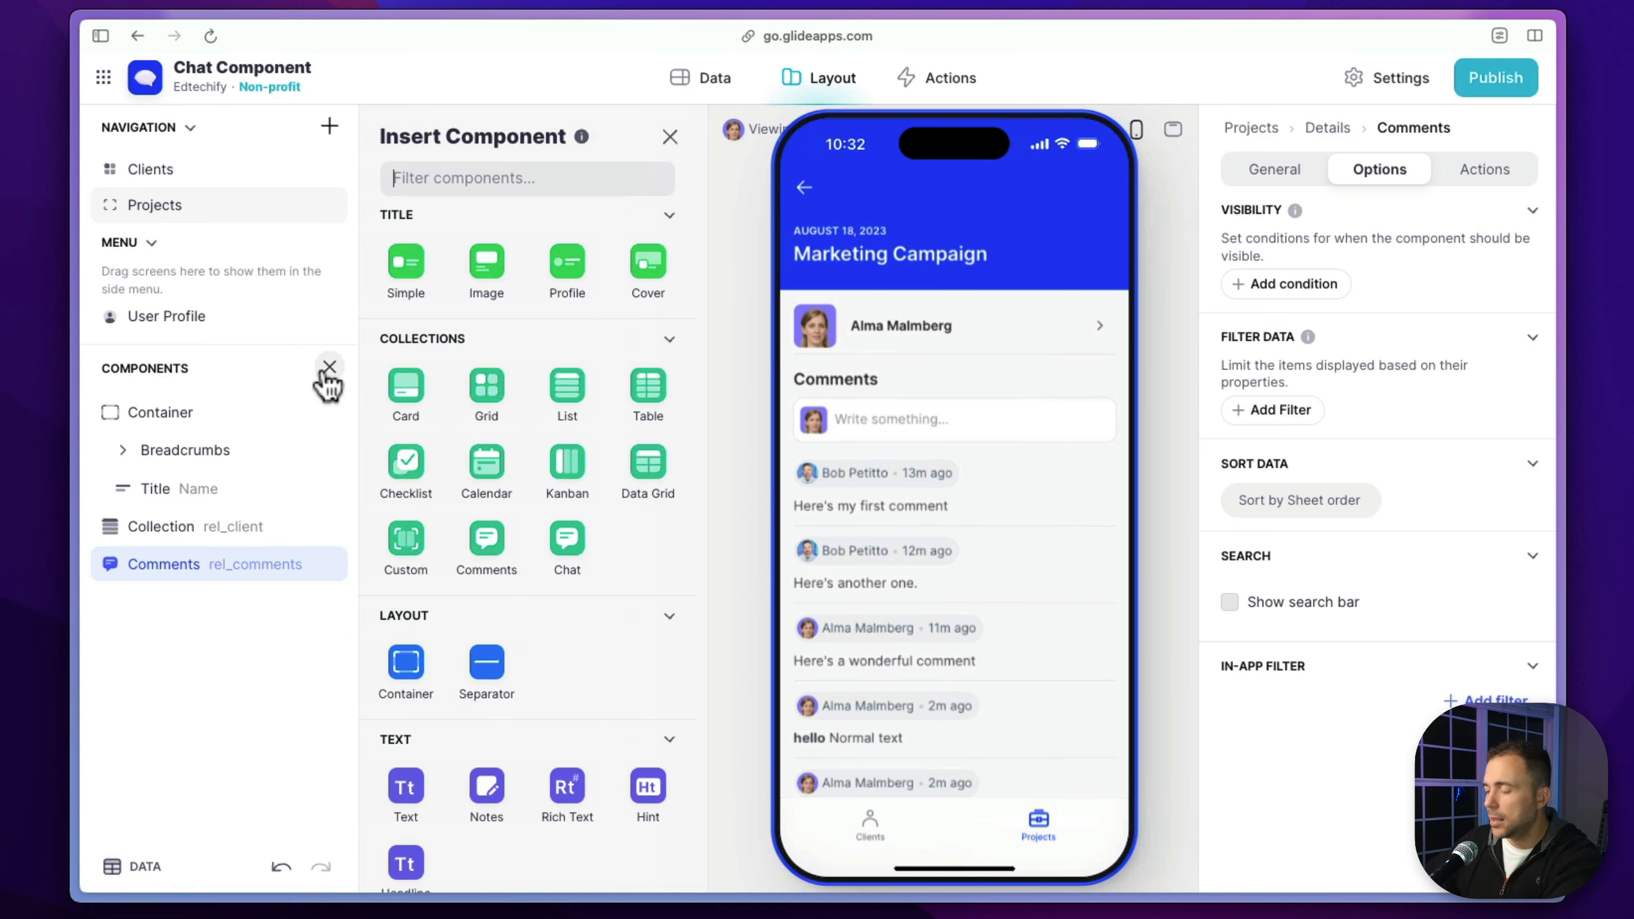
type("but")
left_click_drag(490, 384, 275, 560)
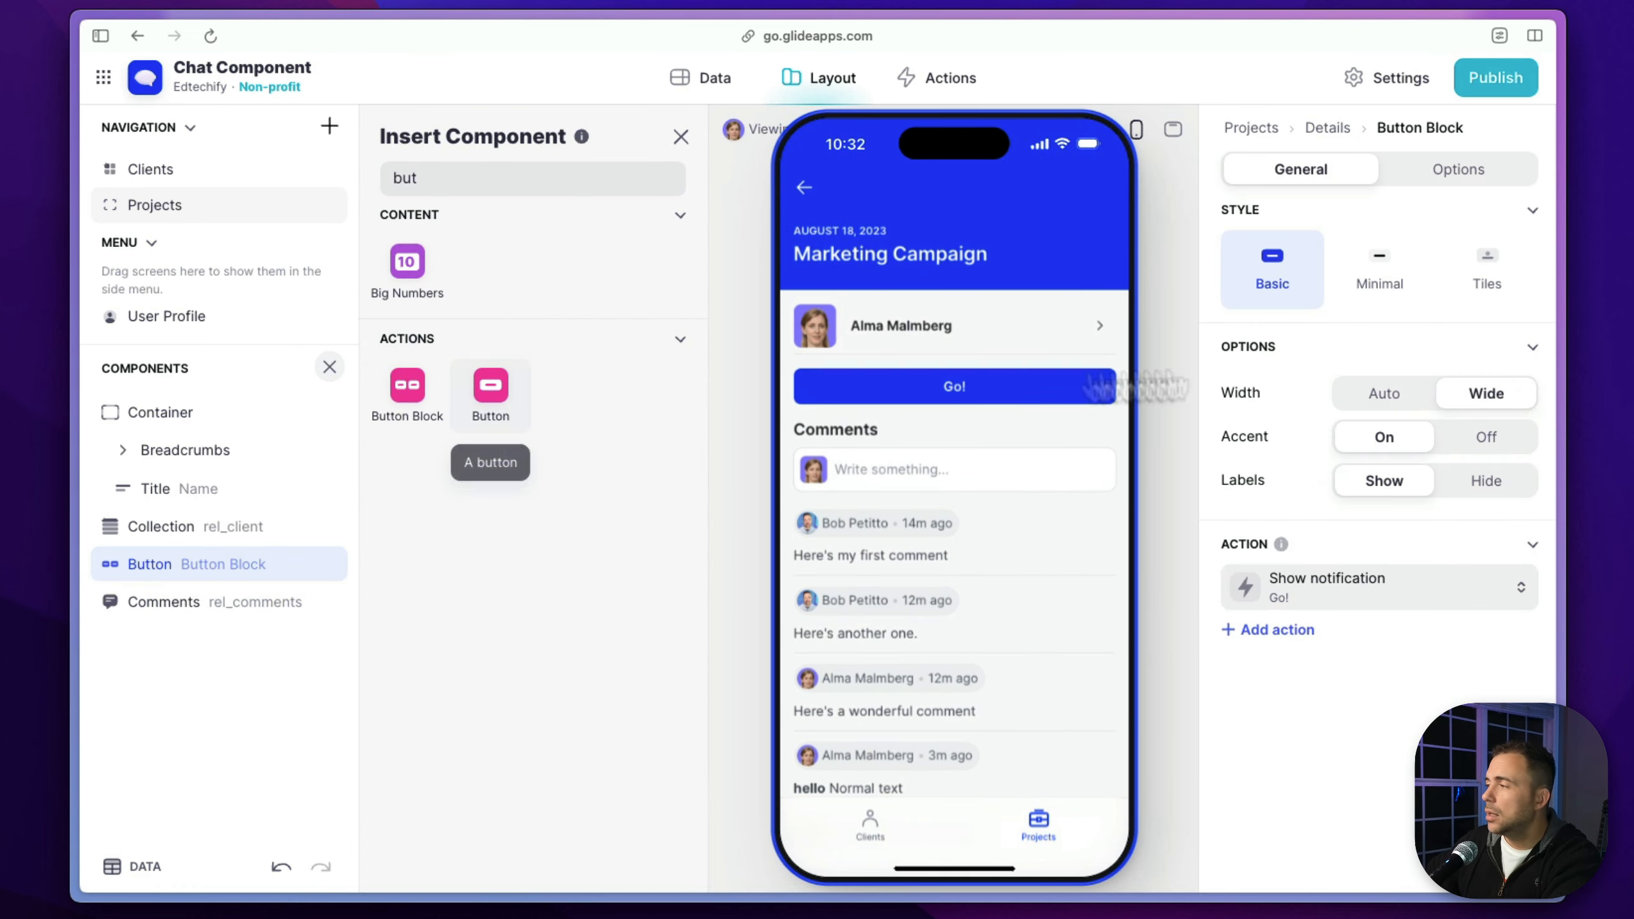
Set the new button's title to "Leave a comment"
left_click(1314, 599)
triple_click(1039, 193)
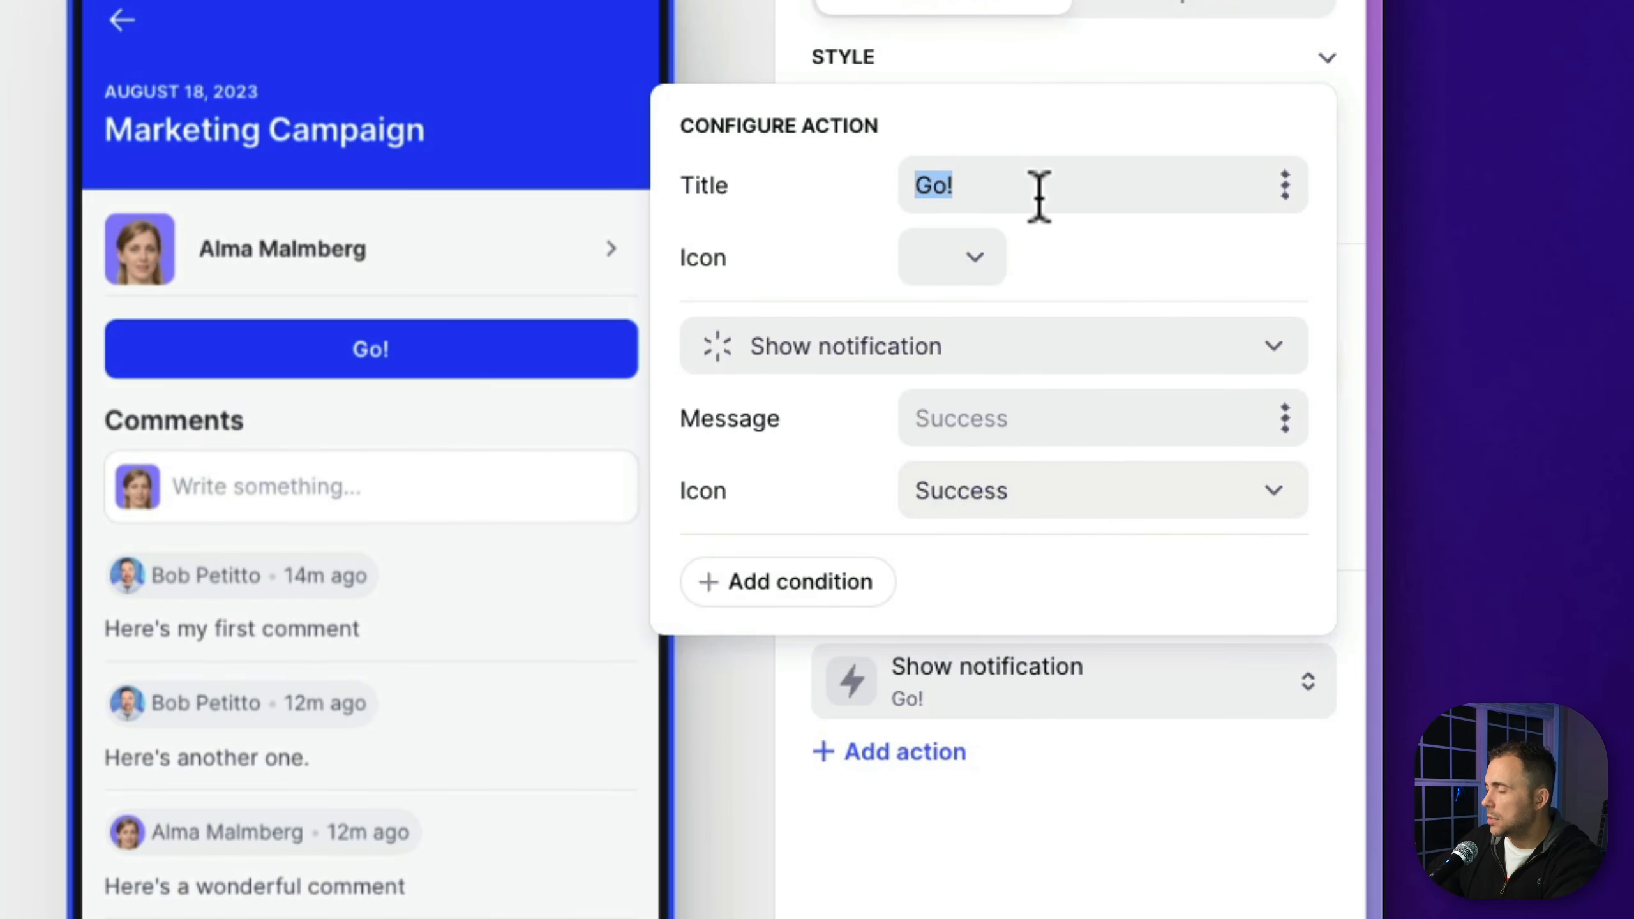
type("Leave a comment")
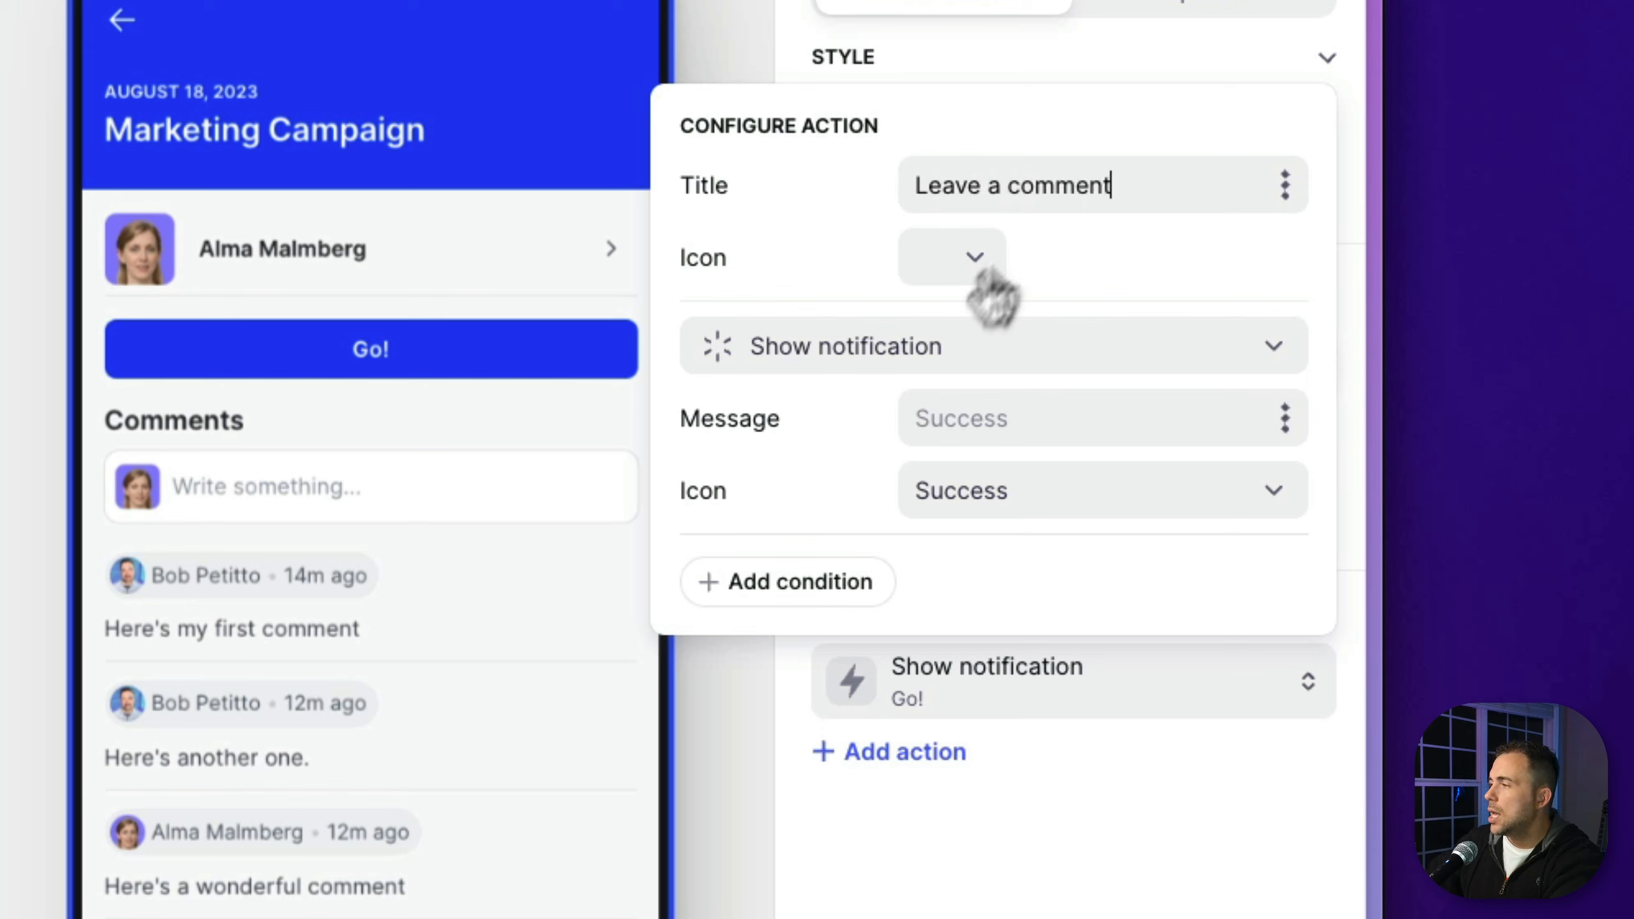
Make the button's action Show new screen for this item, with Overlay as its target
left_click(897, 351)
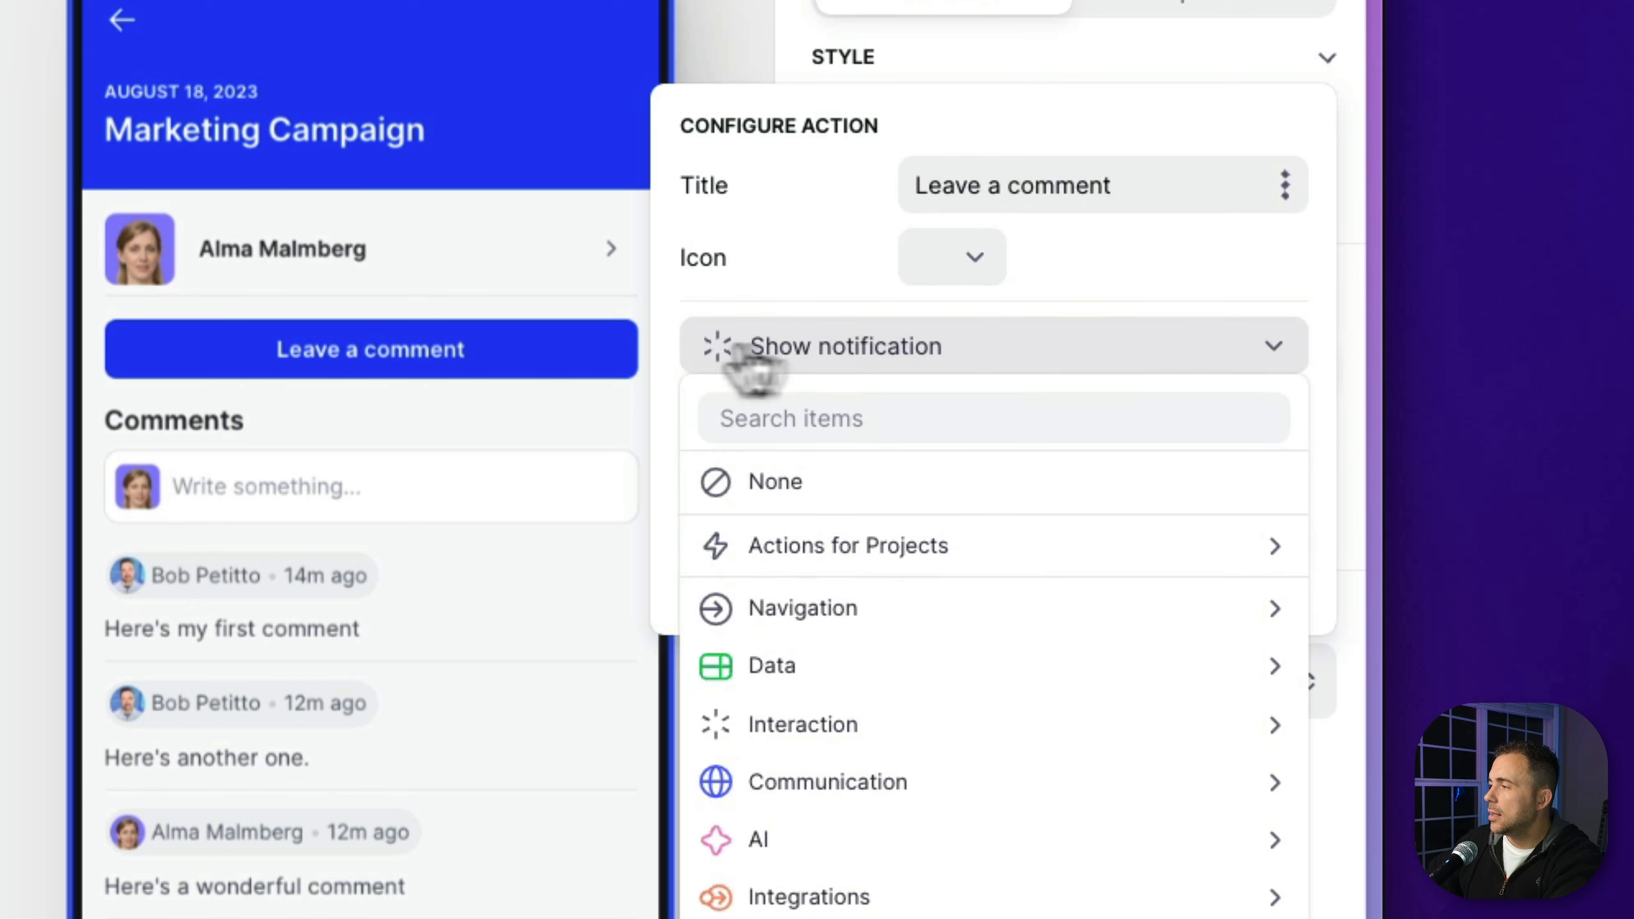
mouse_move(806, 616)
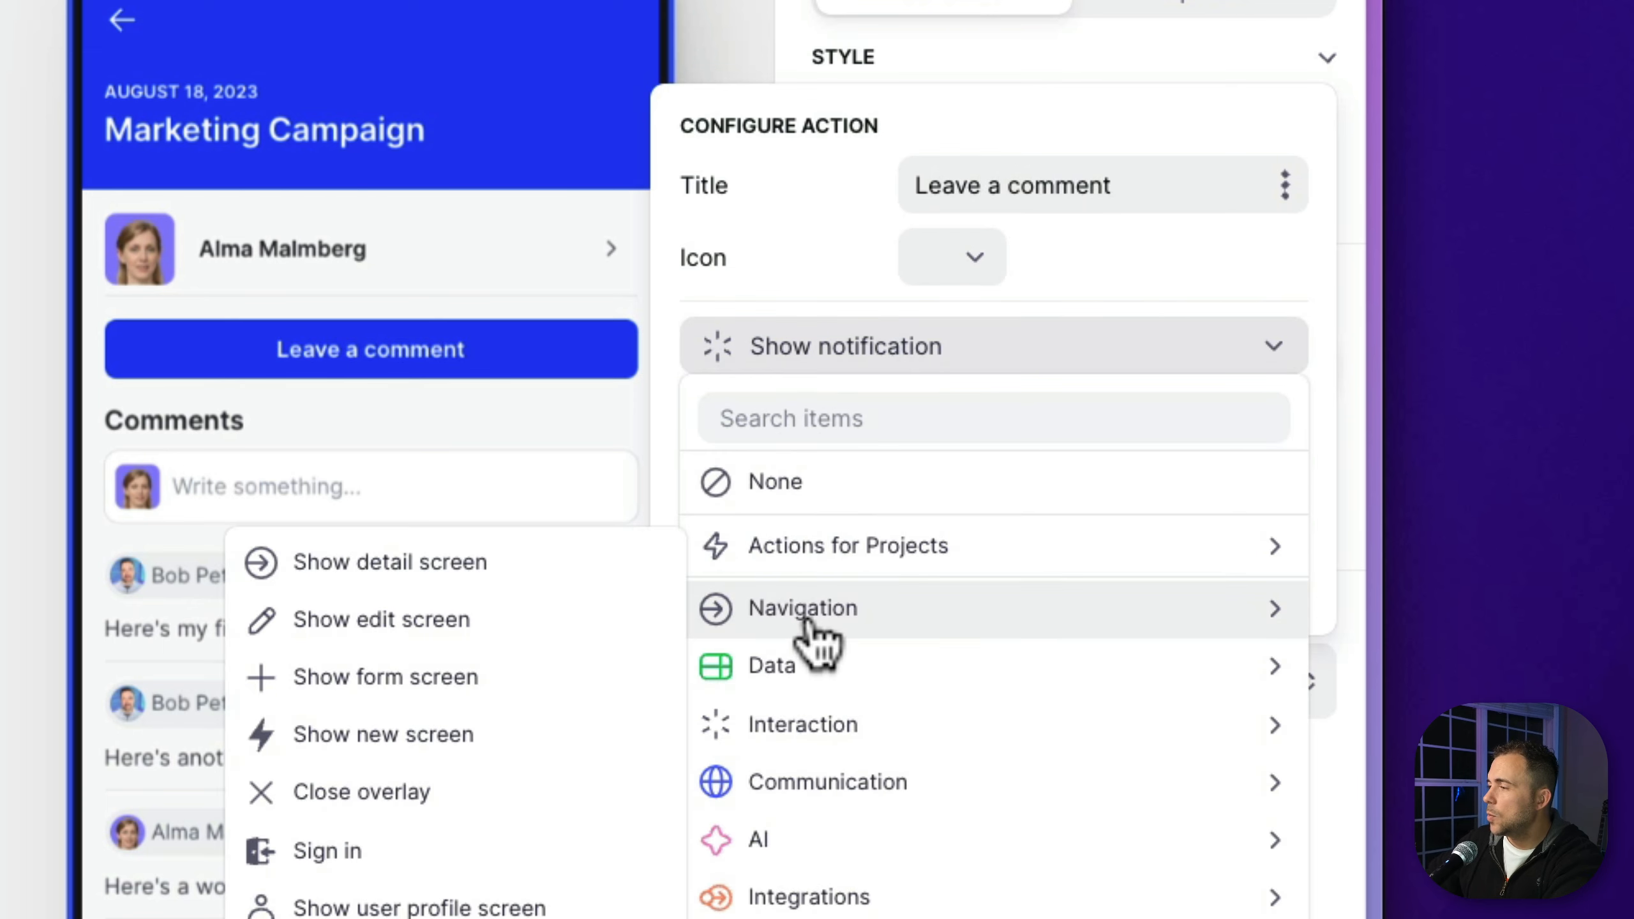
left_click(471, 732)
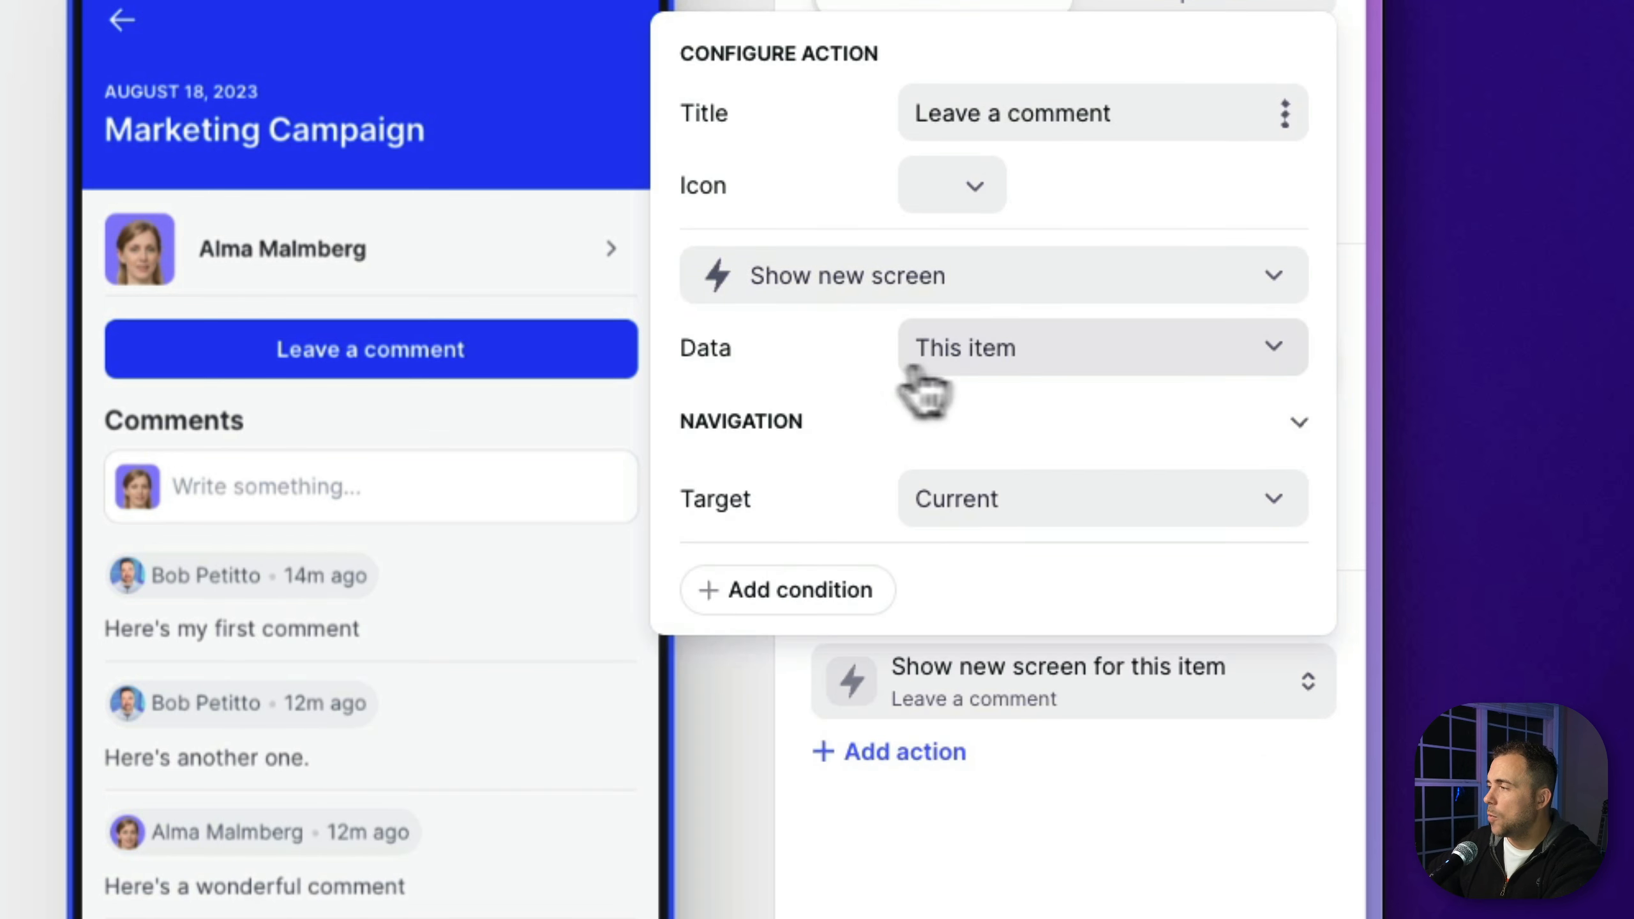
left_click(965, 506)
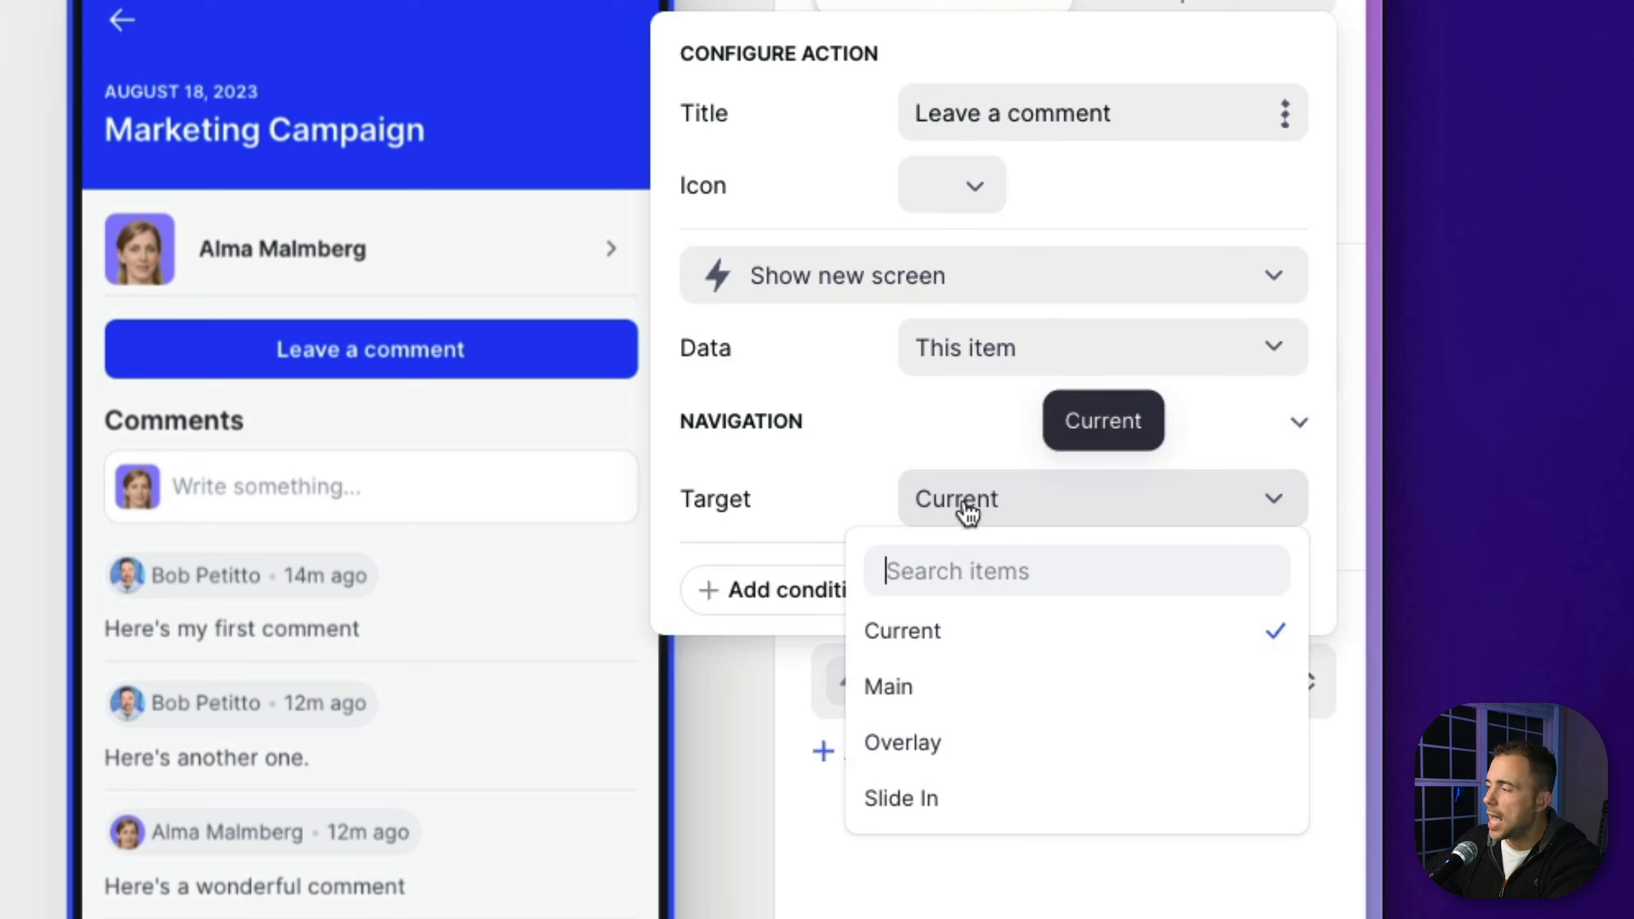
left_click(920, 746)
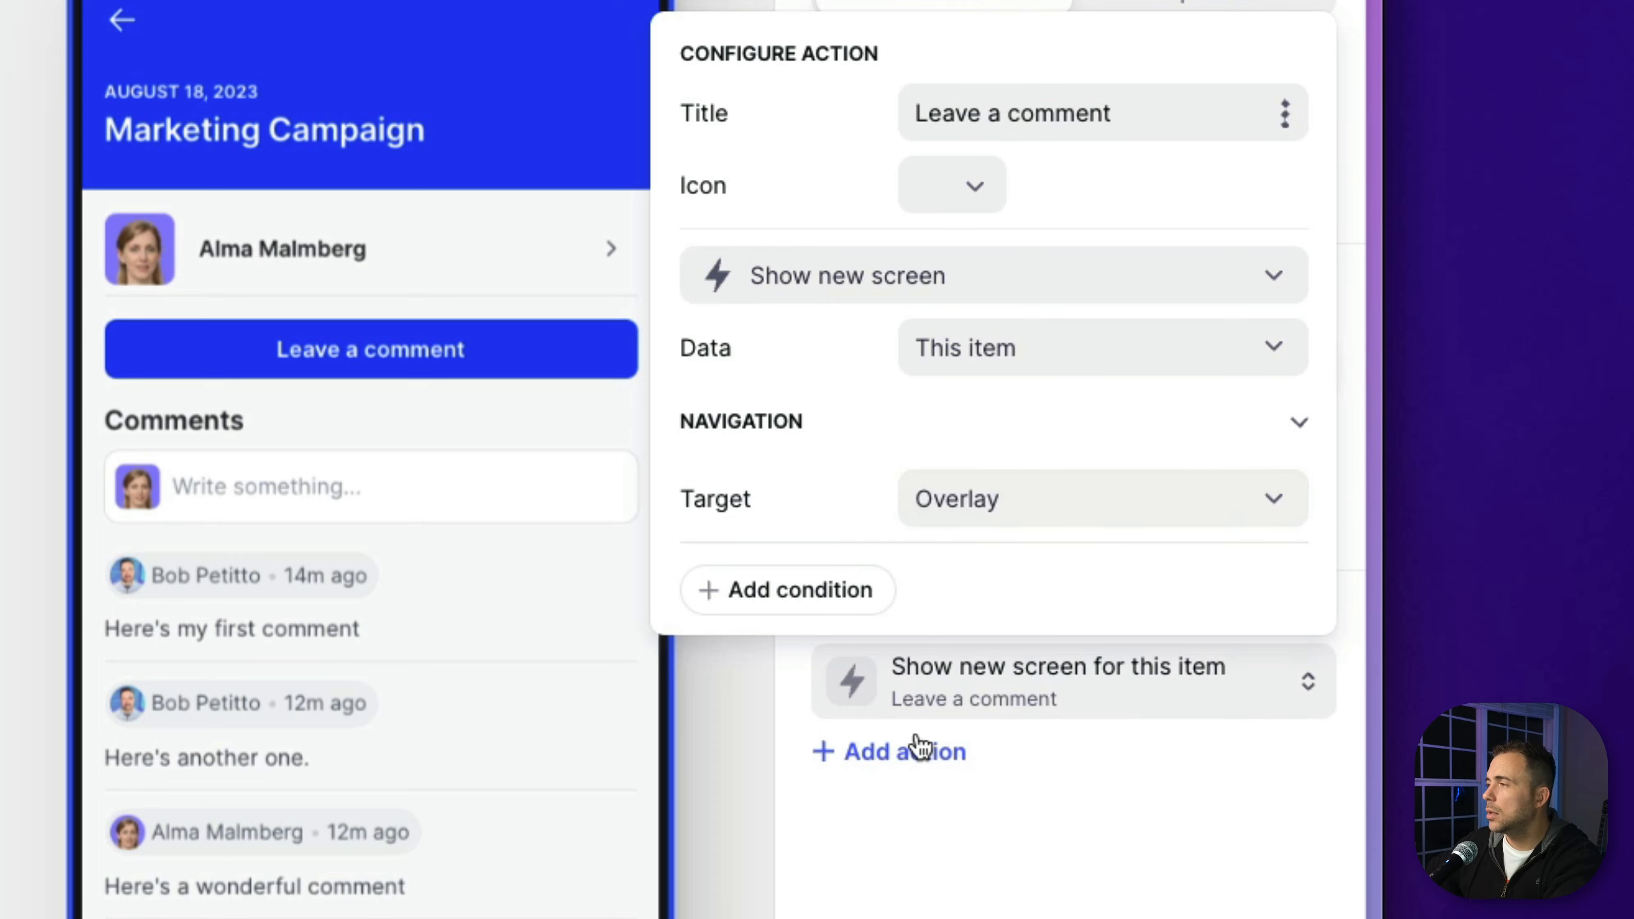
Open the button's overlay screen and replace its Breadcrumbs, Title and Fields components with a pasted copy of the Comments component
left_click(381, 360)
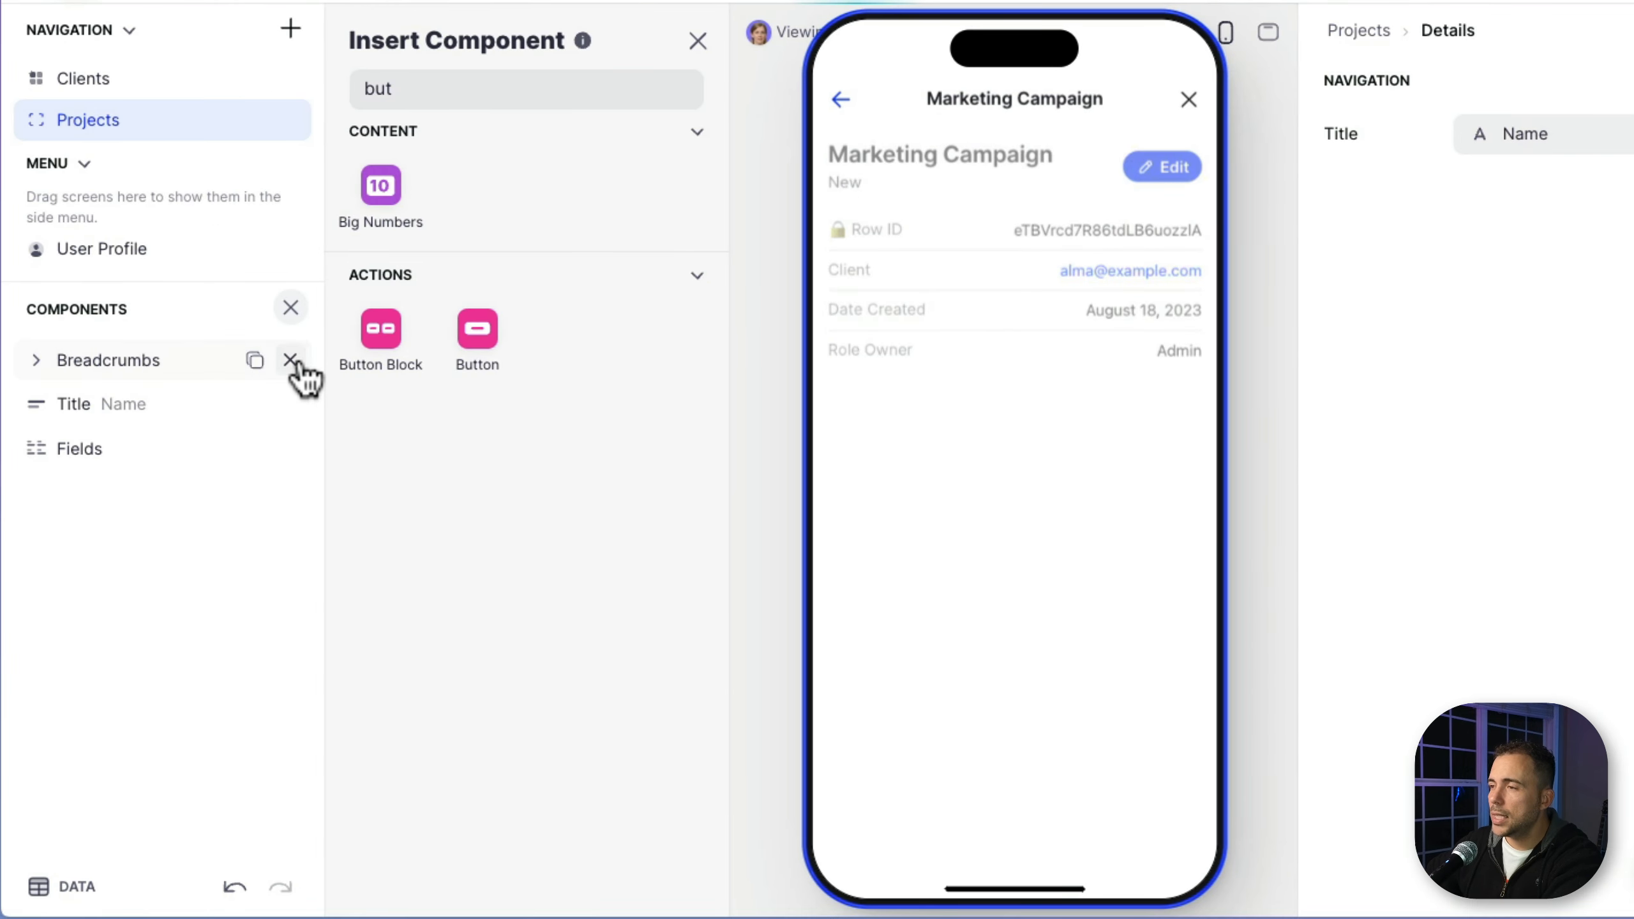
left_click(290, 360)
left_click(291, 360)
left_click(292, 361)
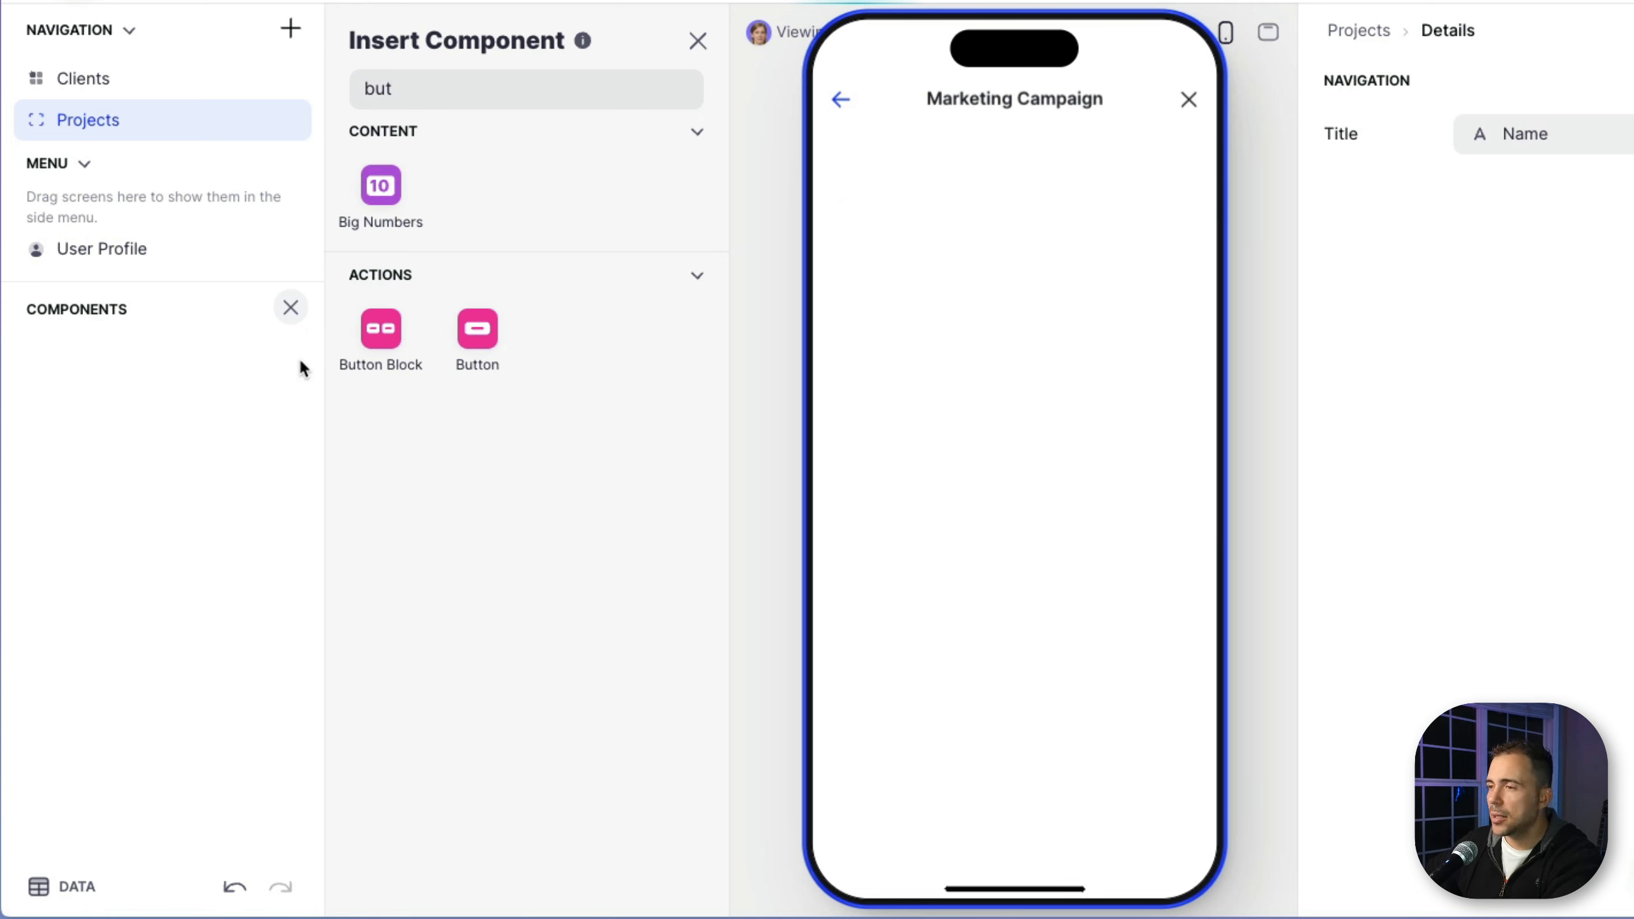
key("super+v")
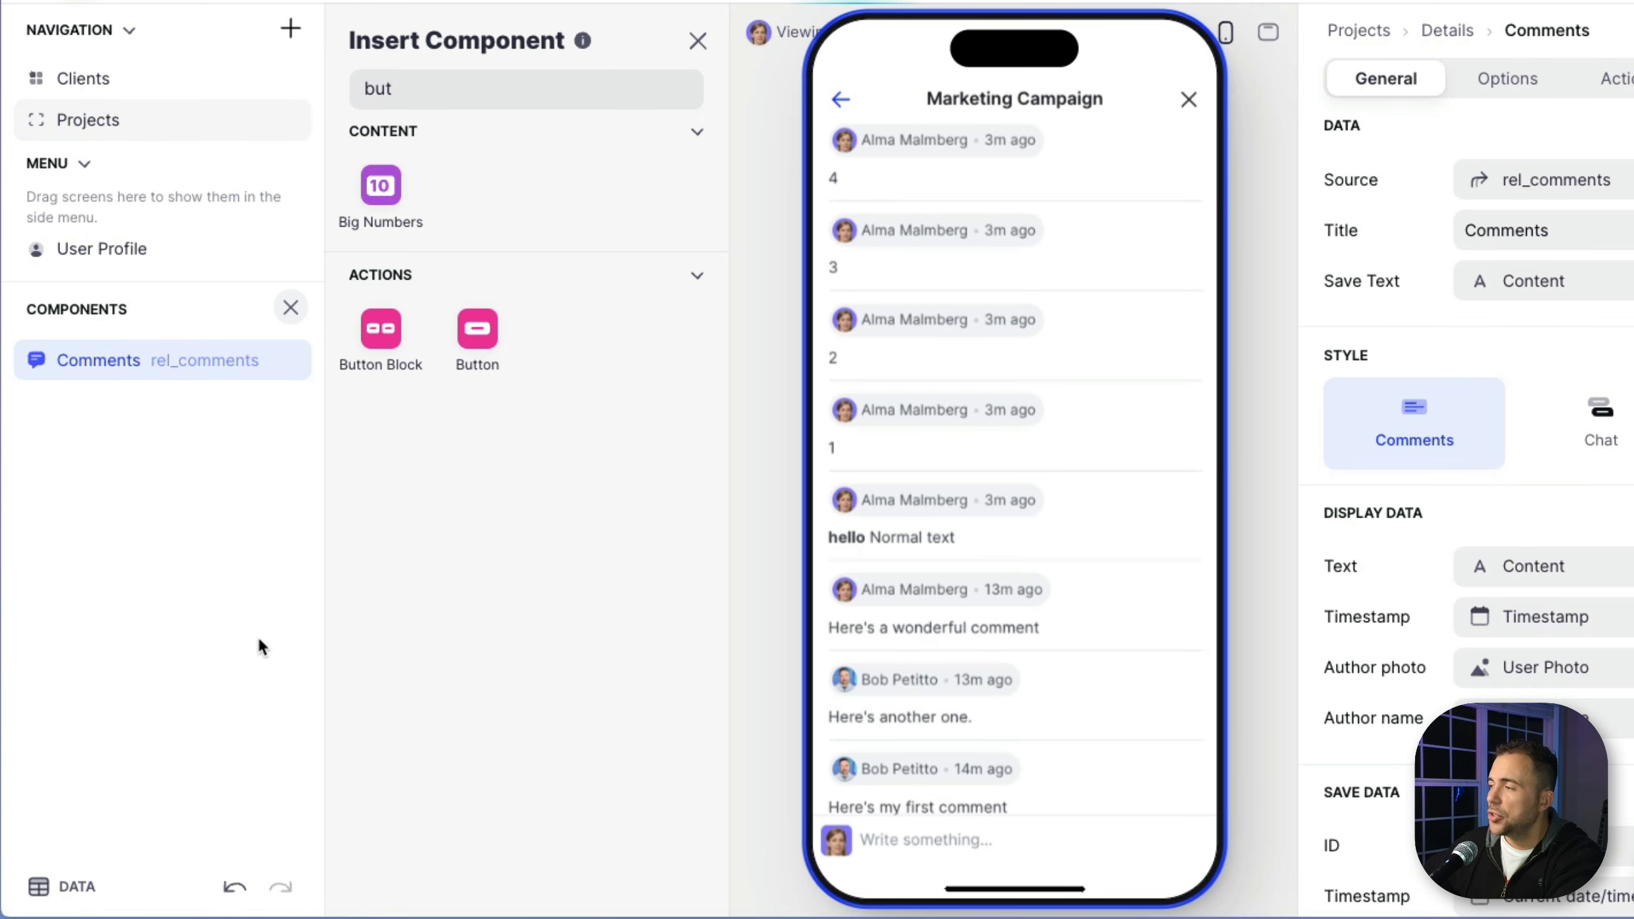
Activate the overlay's comment box and examine how the comment list scrolls above it
left_click(914, 843)
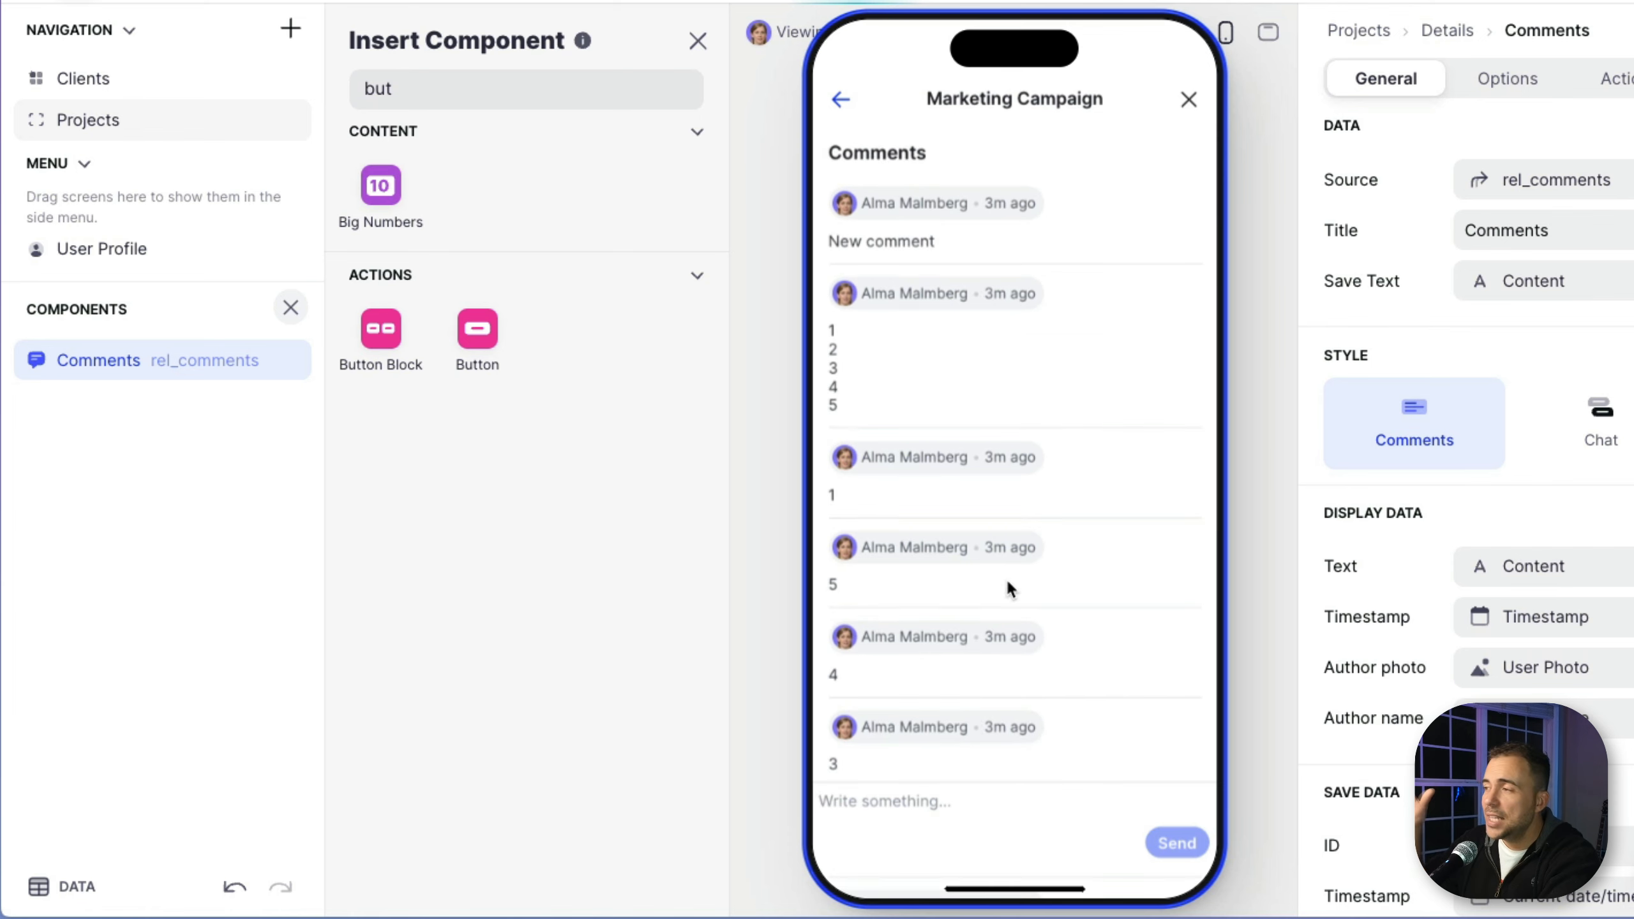
scroll(1006, 578, "up", 6)
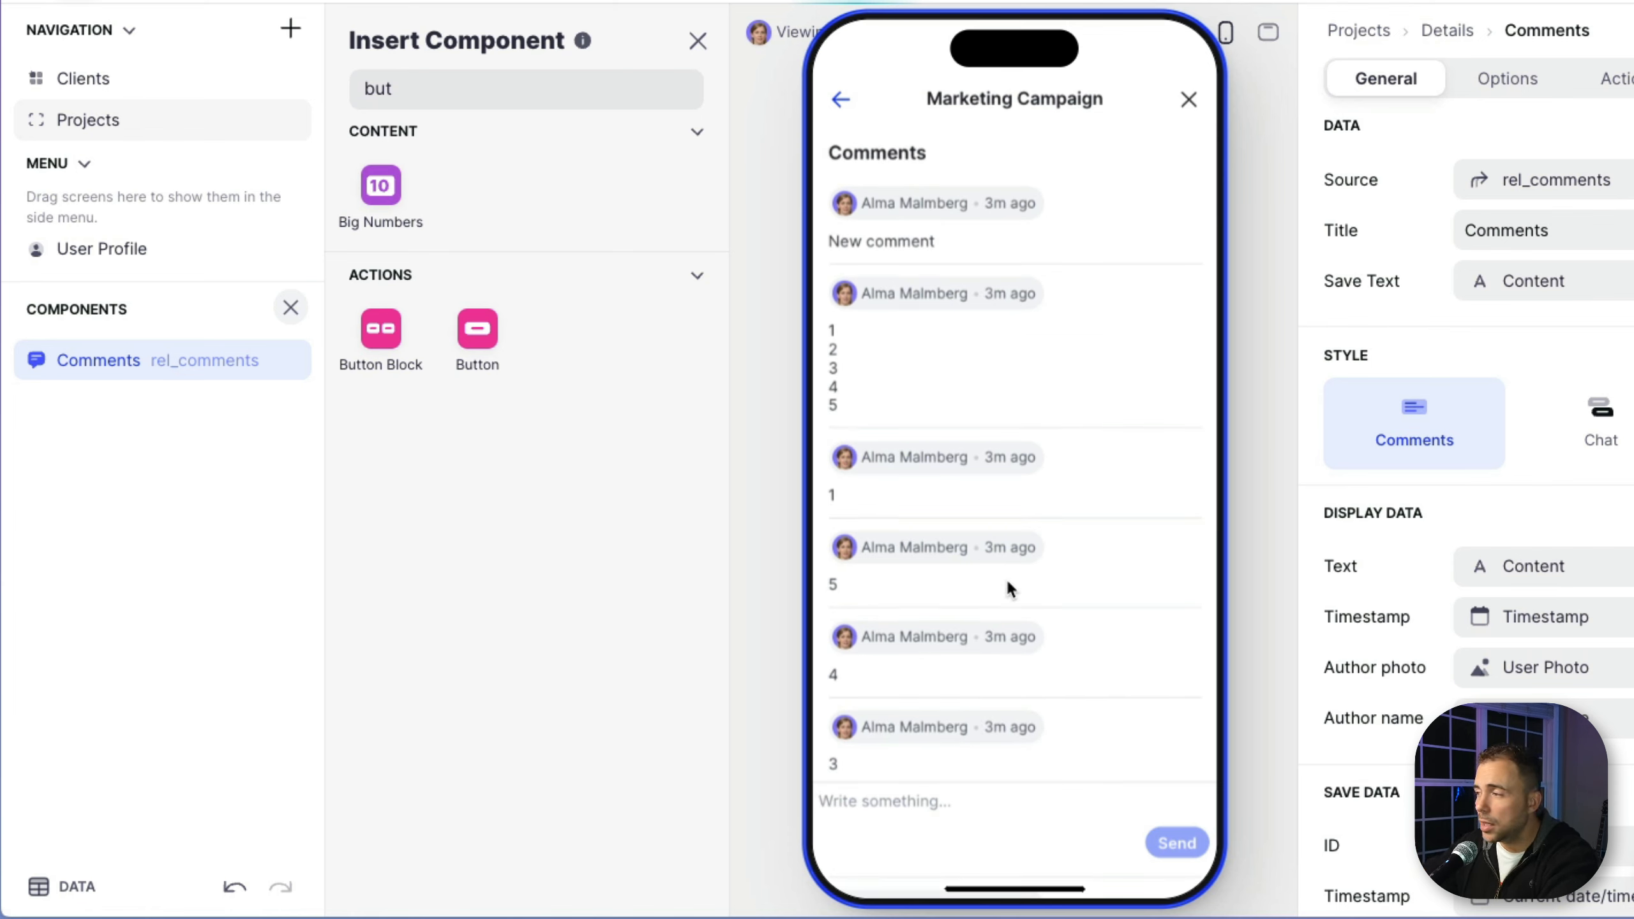
scroll(1006, 578, "down", 5)
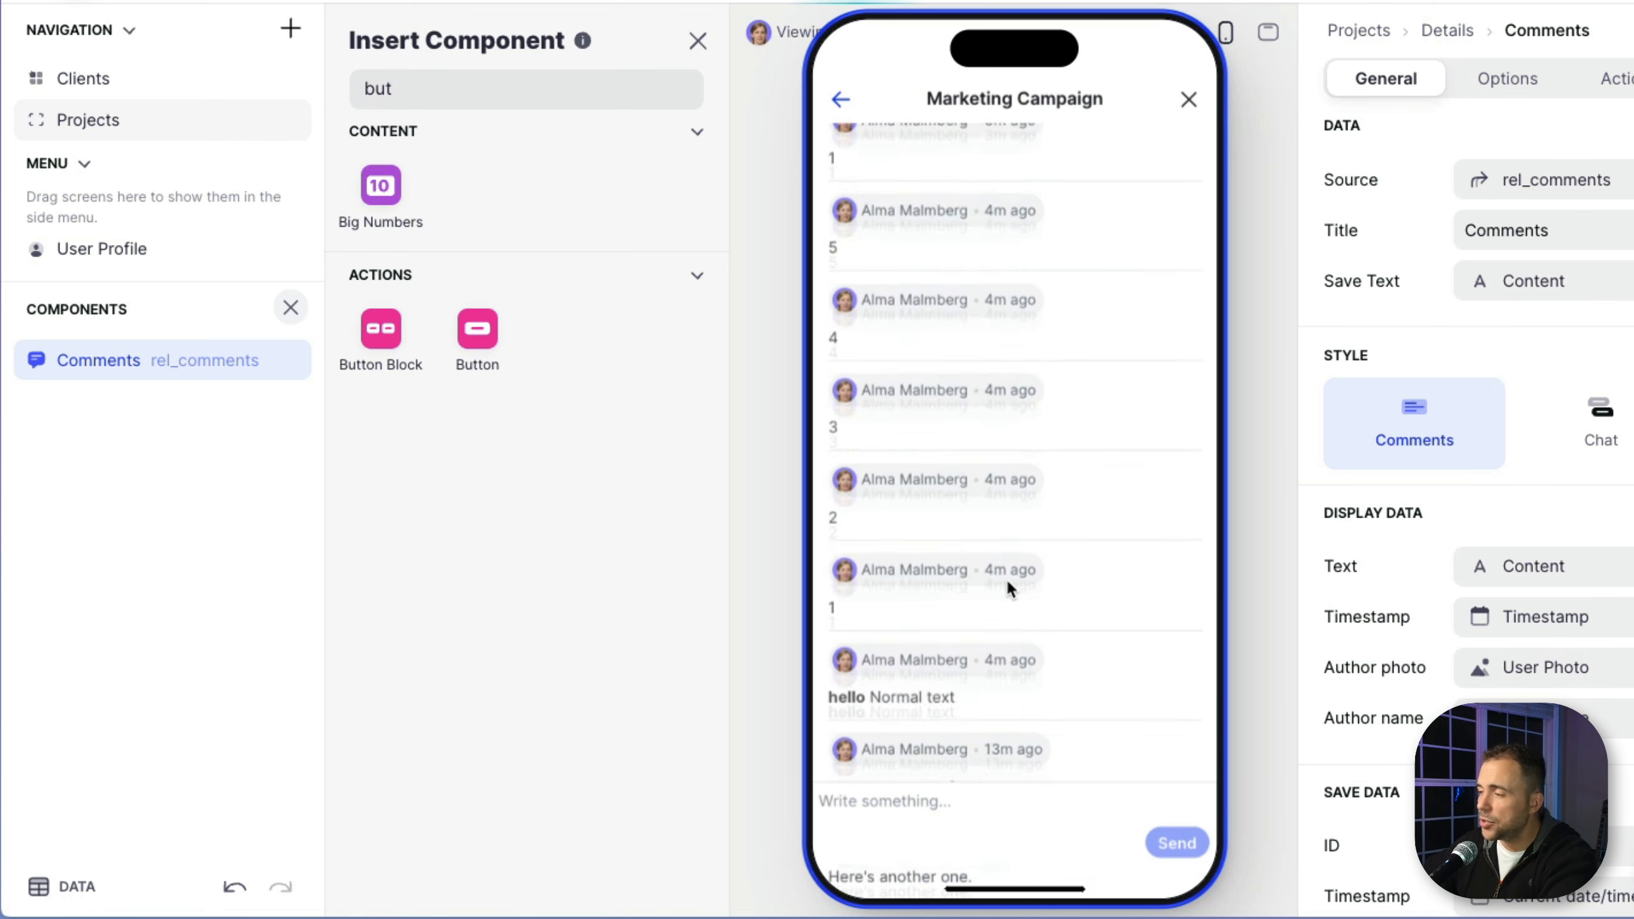
scroll(1005, 578, "up", 4)
scroll(1005, 578, "down", 3)
scroll(1006, 578, "up", 1)
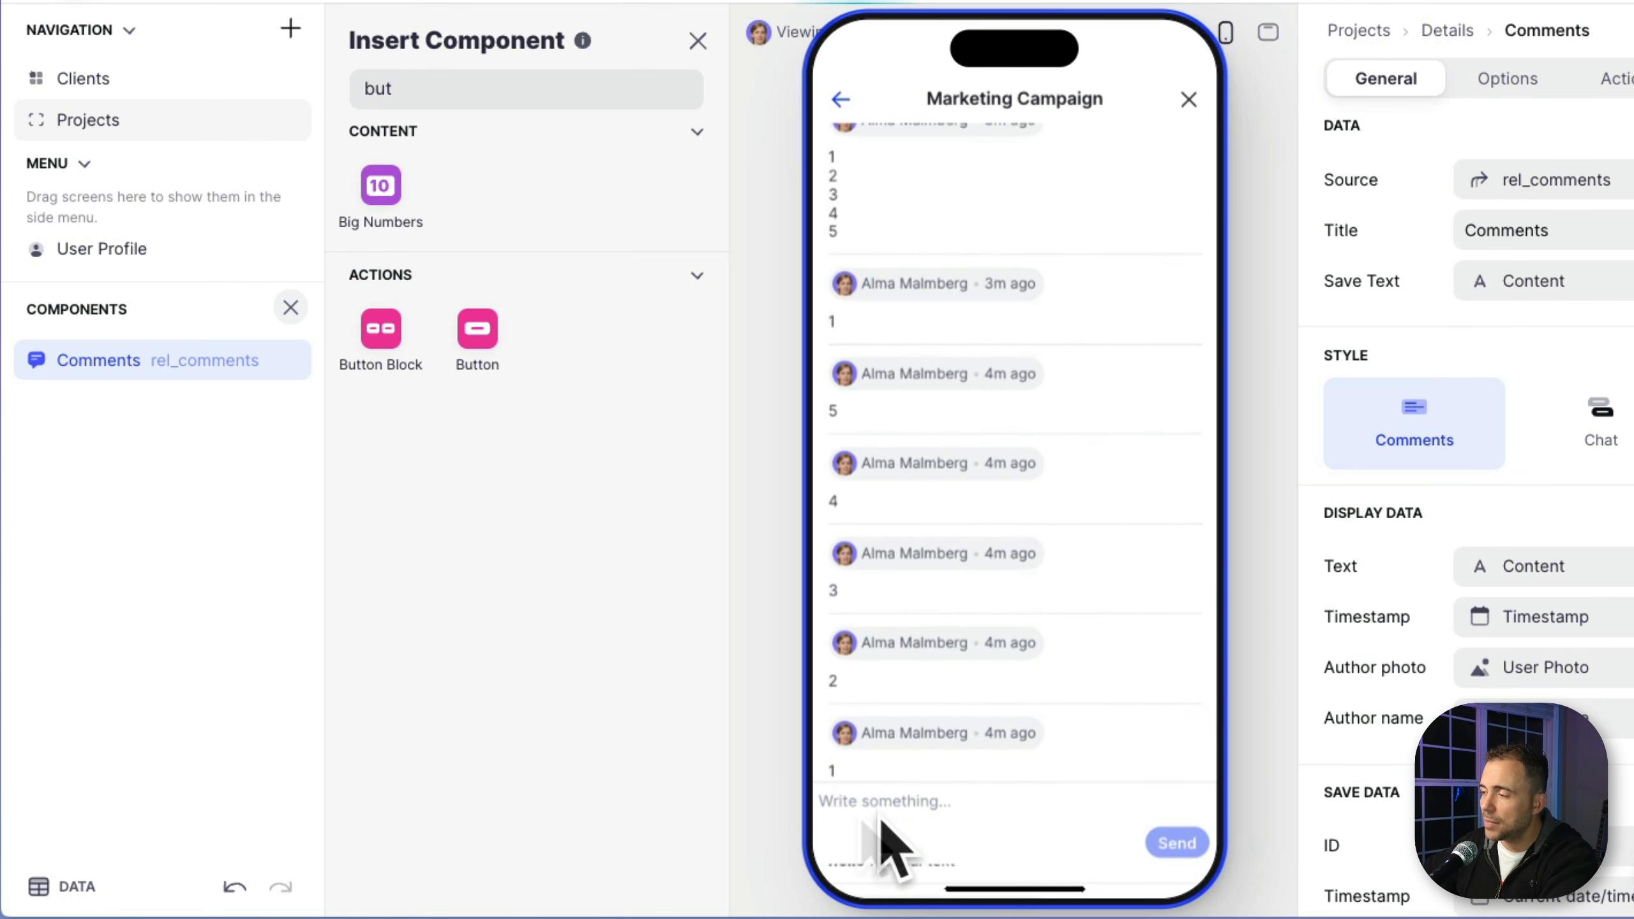
Reopen the comment overlay from the project screen and send "Here's the latest comment."
left_click(1003, 339)
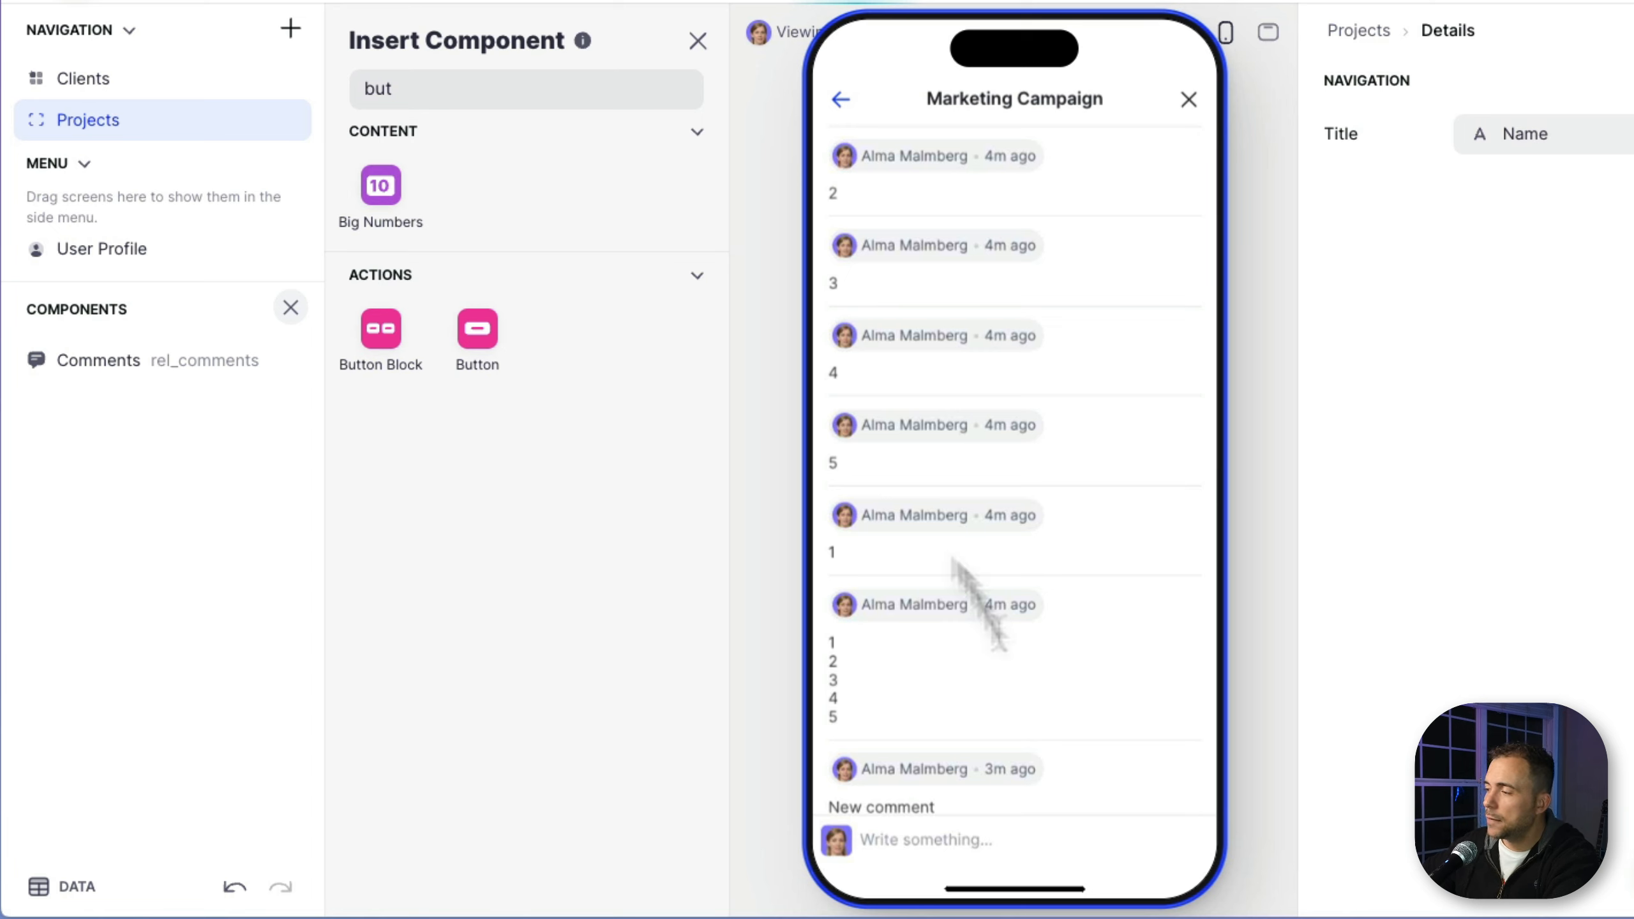
scroll(916, 418, "up", 4)
scroll(917, 417, "down", 10)
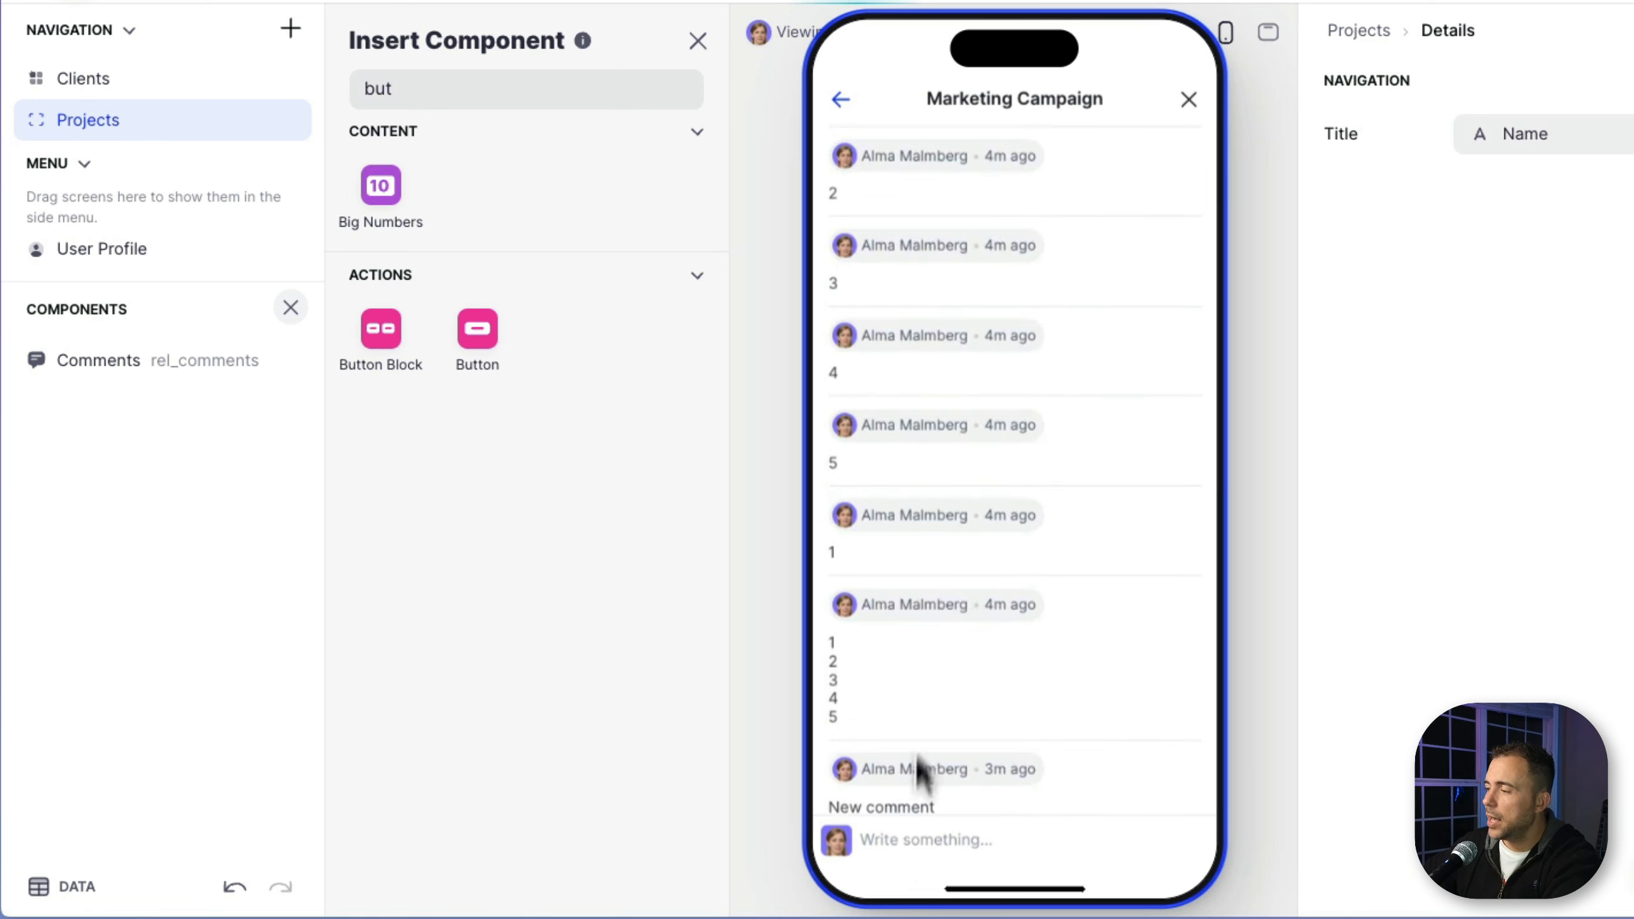
left_click(912, 836)
type("Here's the latest comment.")
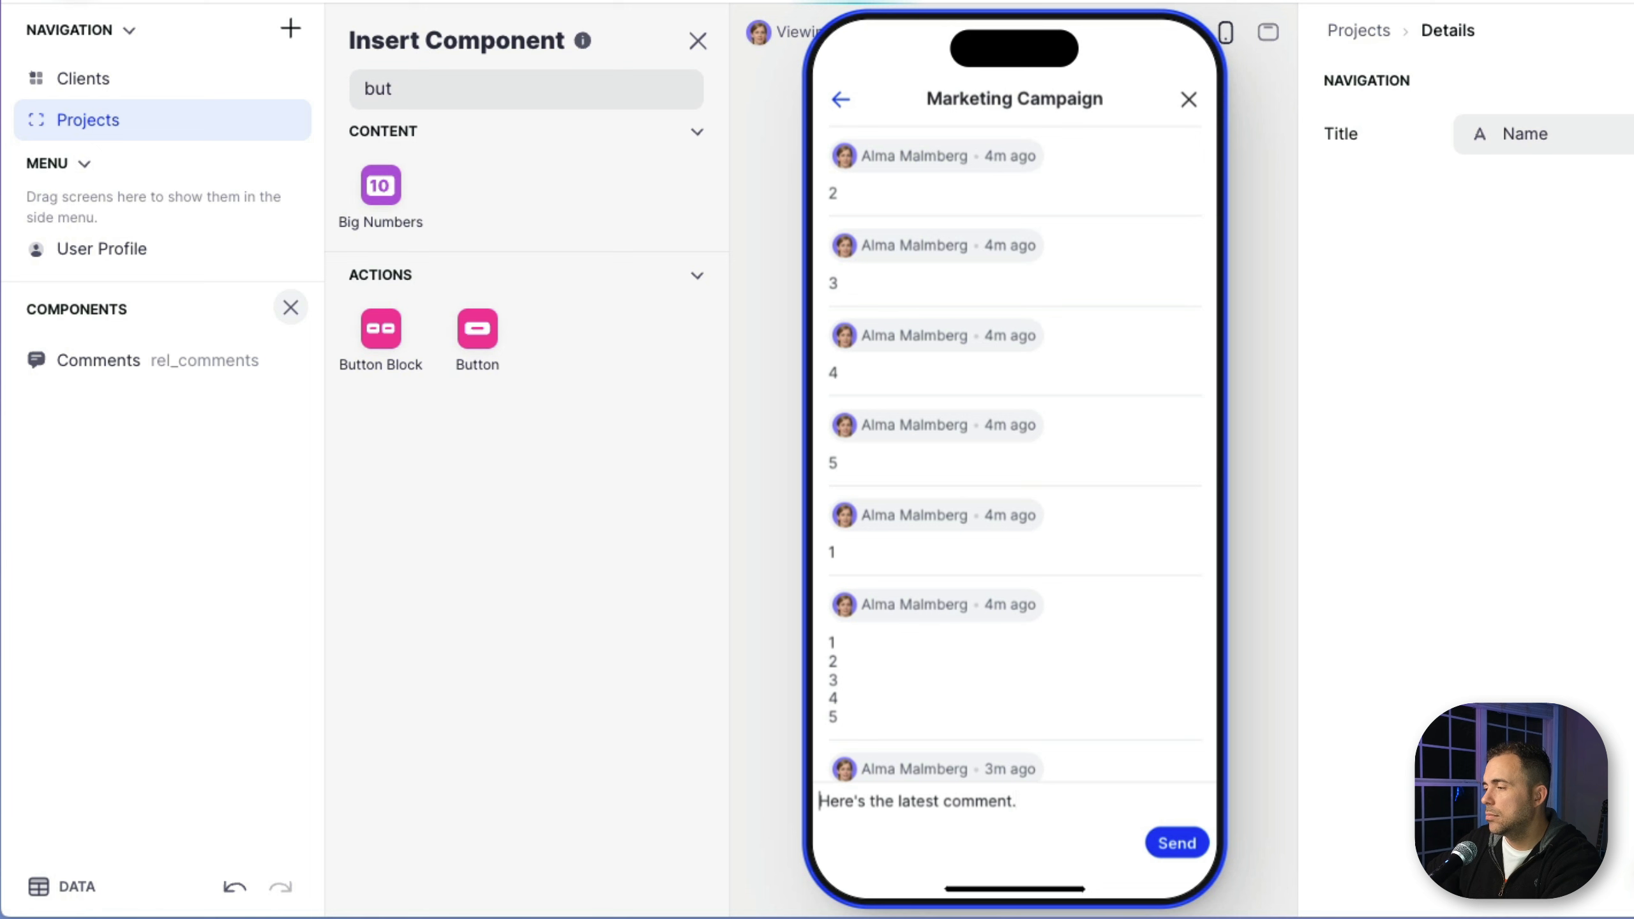
key("Return")
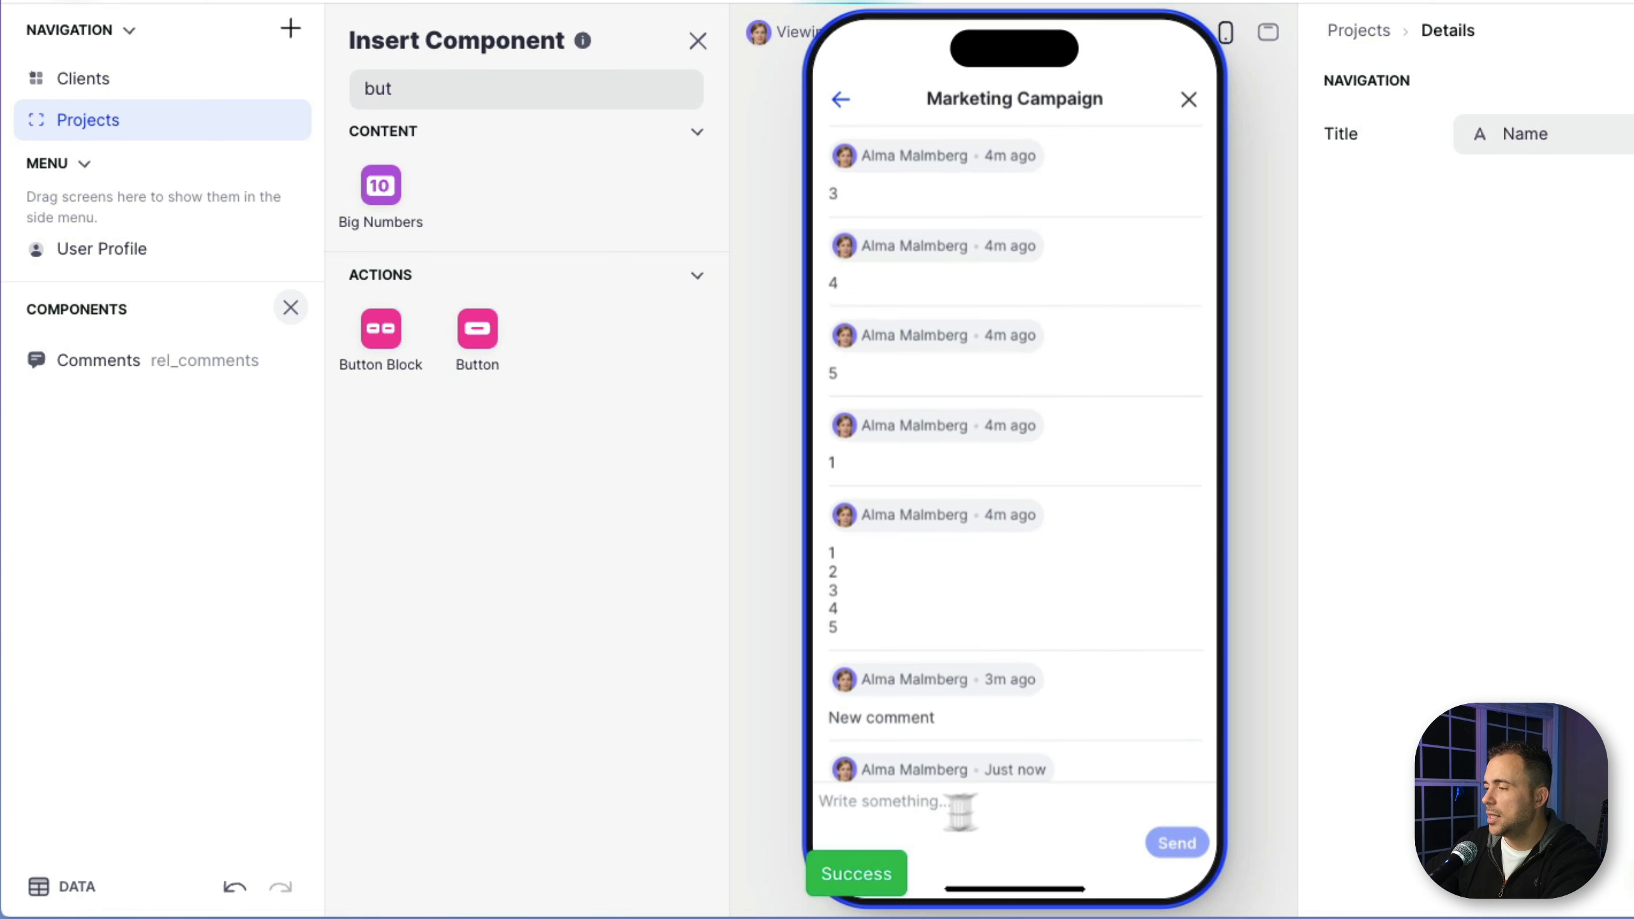
Leave and reopen the comment overlay, close the component picker, and examine the latest comments in the desktop preview
left_click(842, 101)
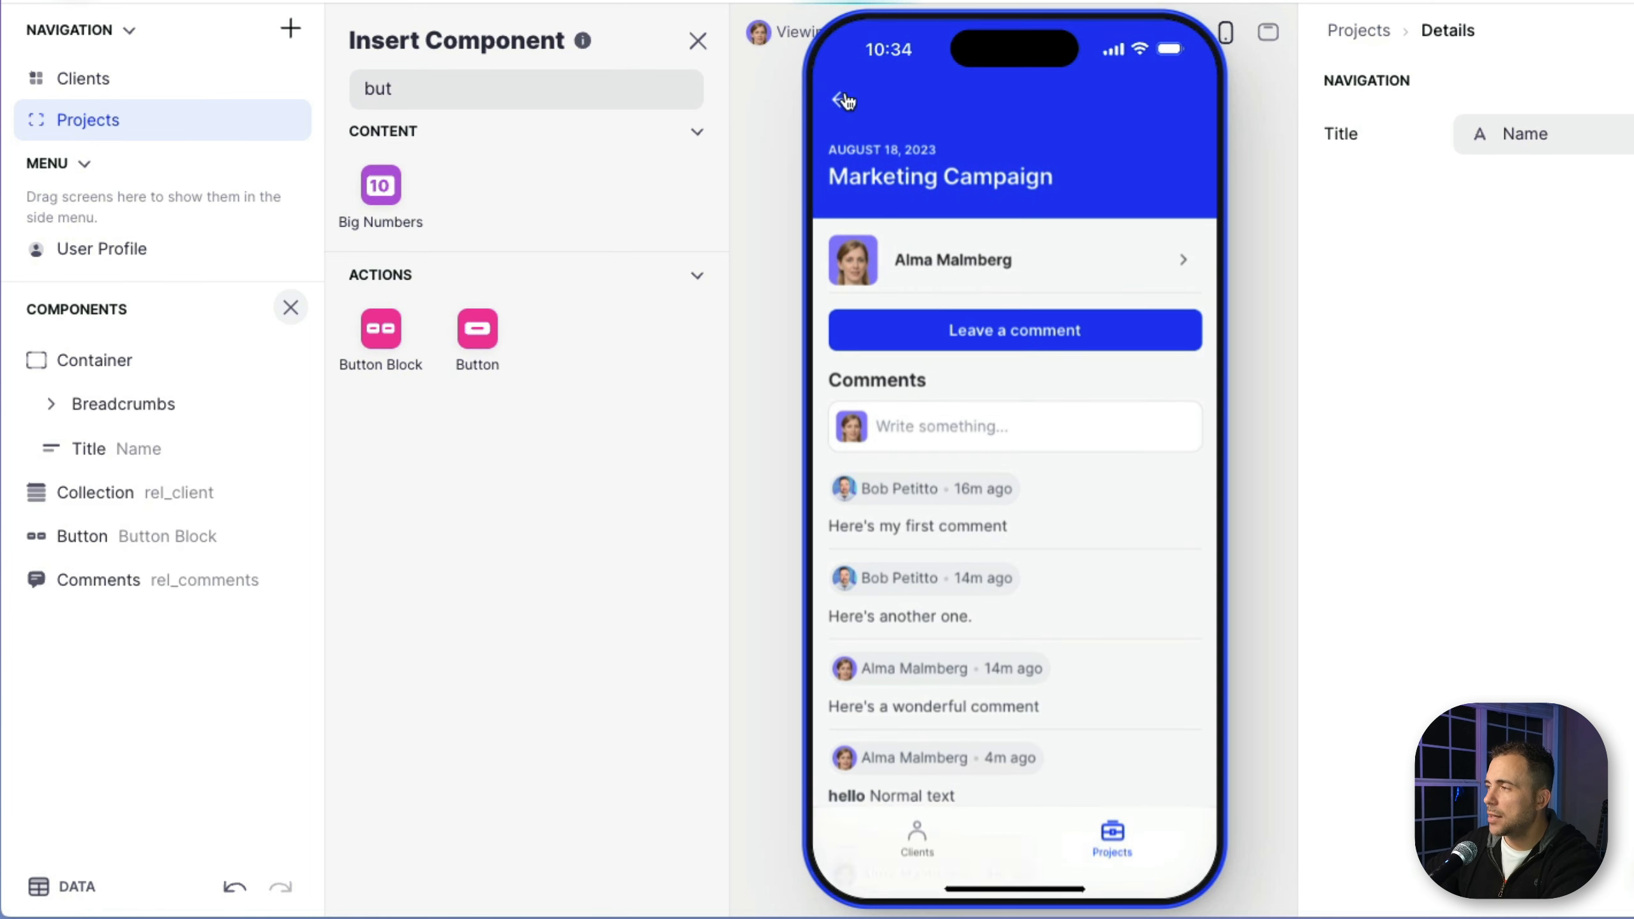
left_click(923, 331)
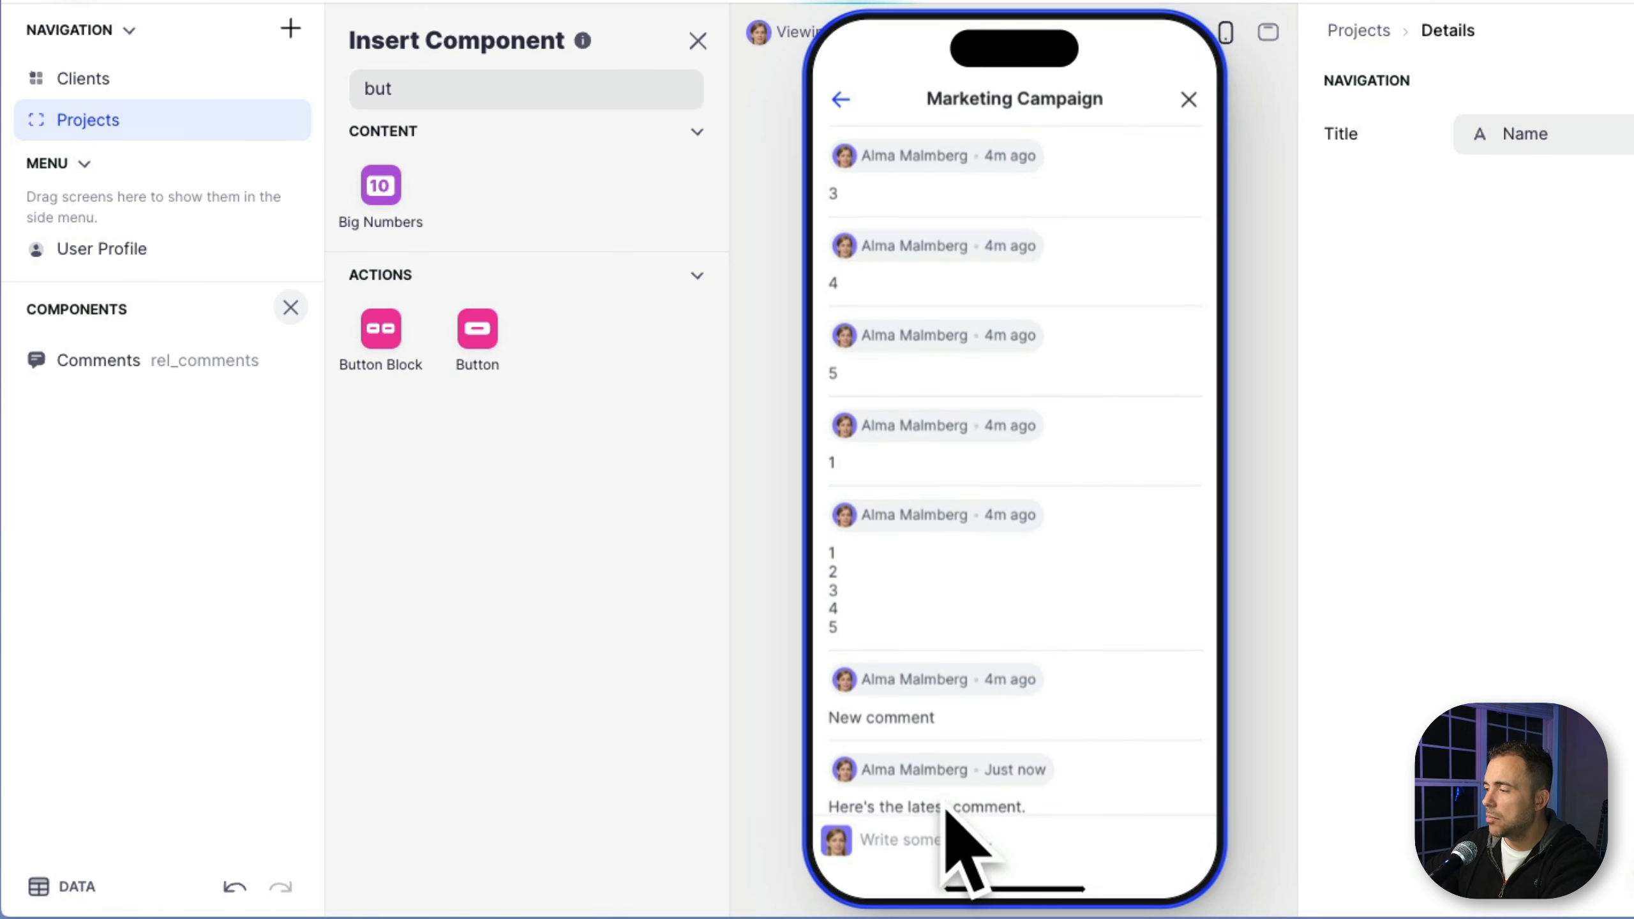
left_click(699, 44)
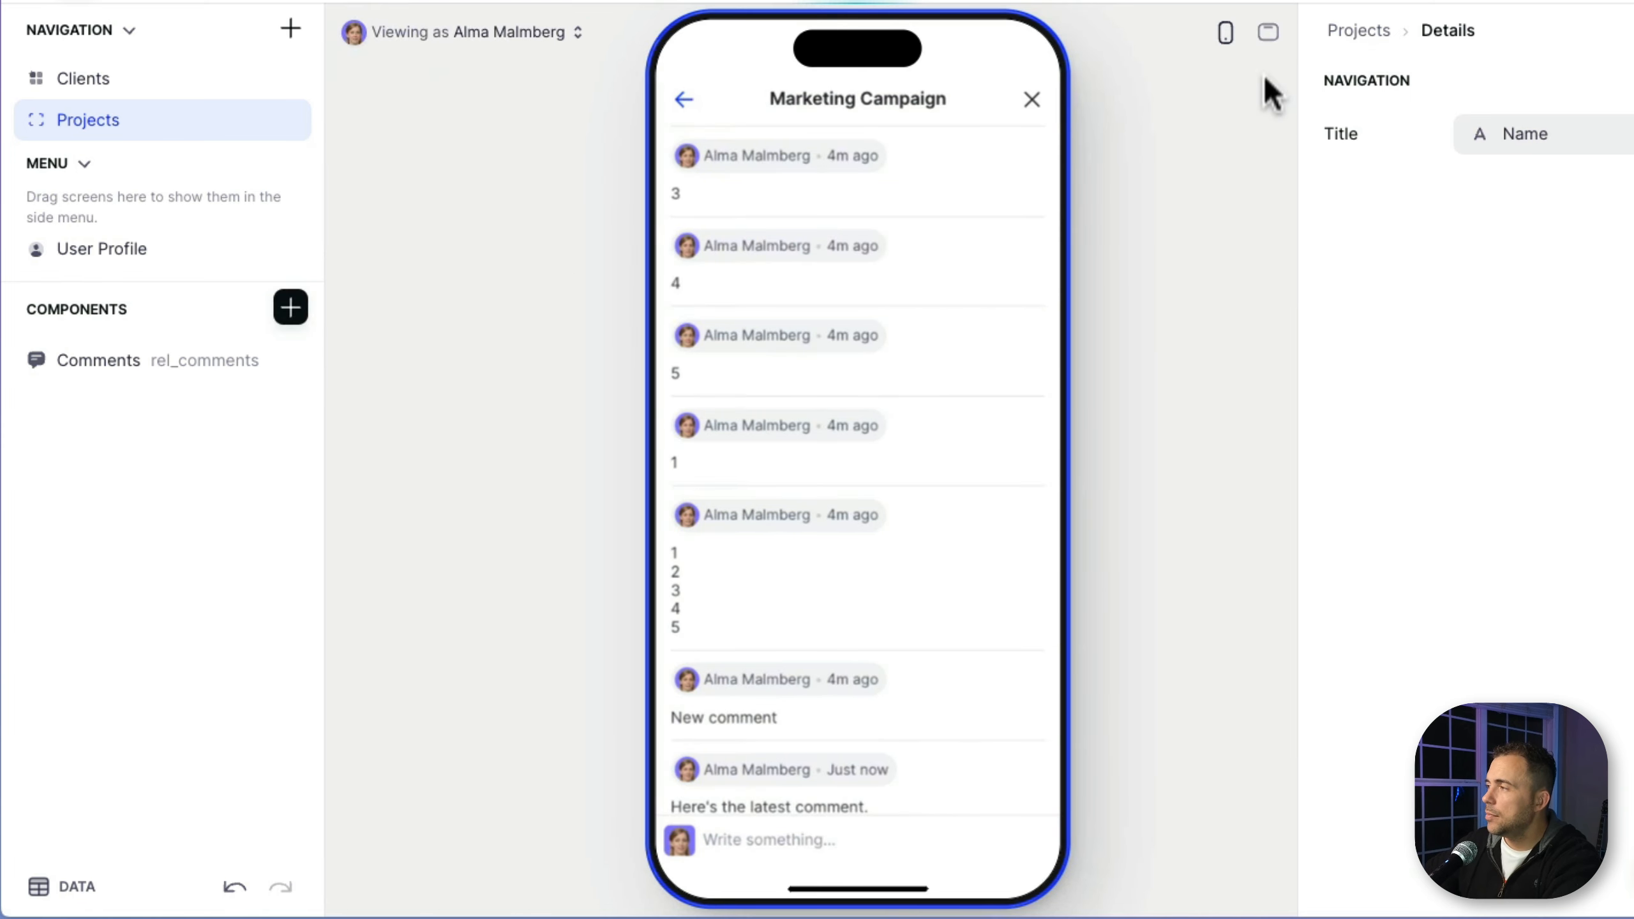
left_click(1268, 31)
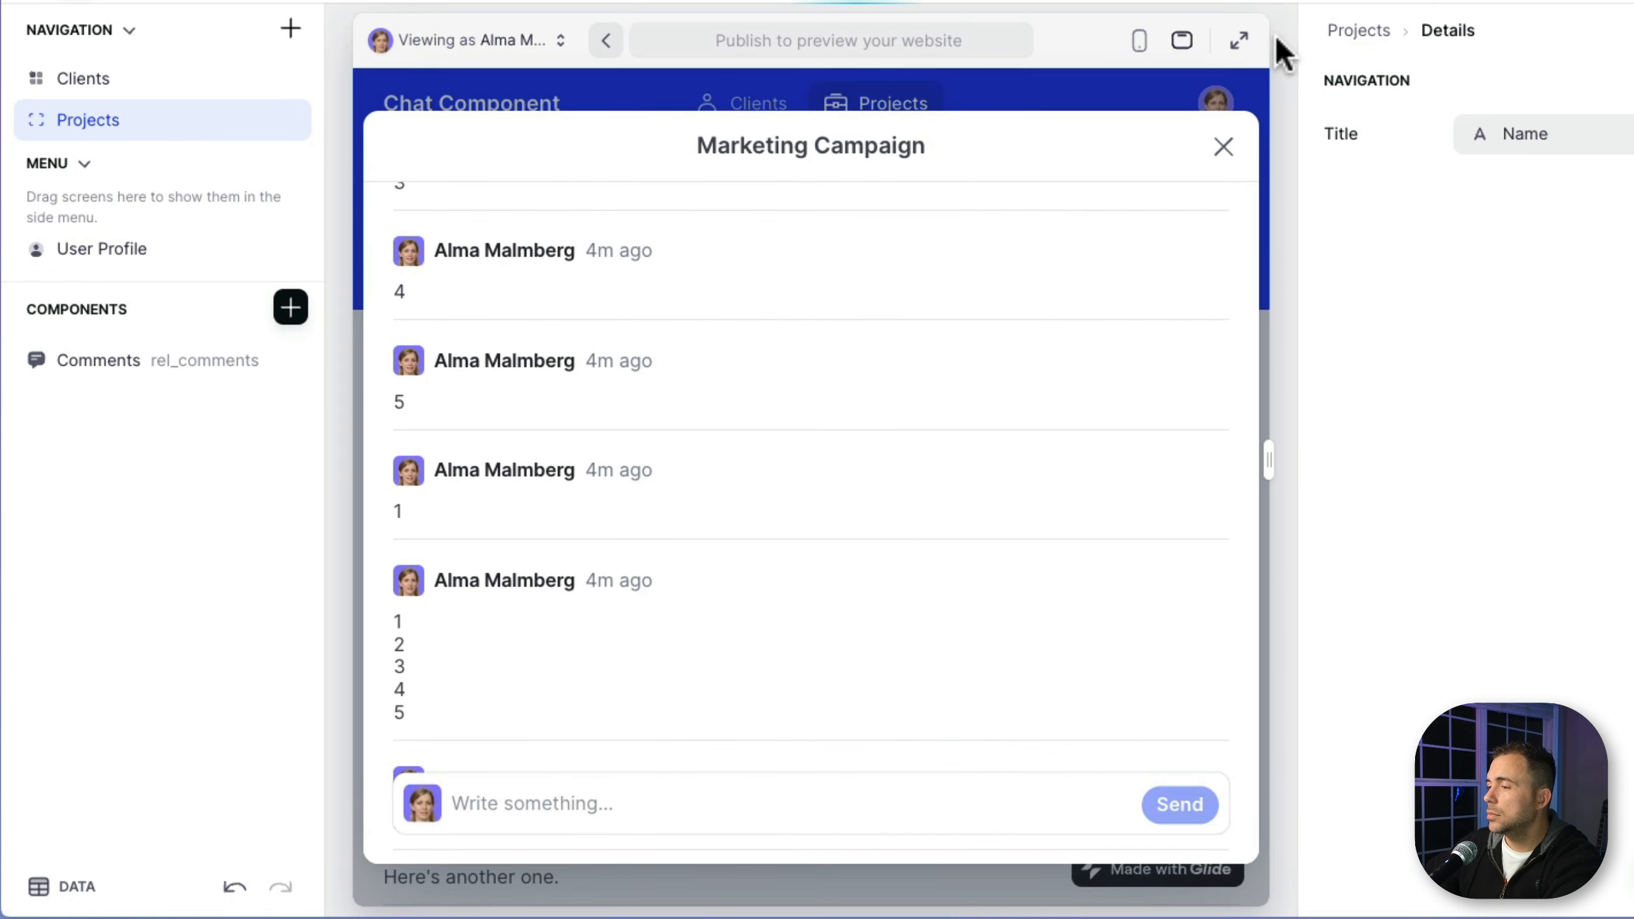
left_click(515, 792)
scroll(524, 714, "down", 3)
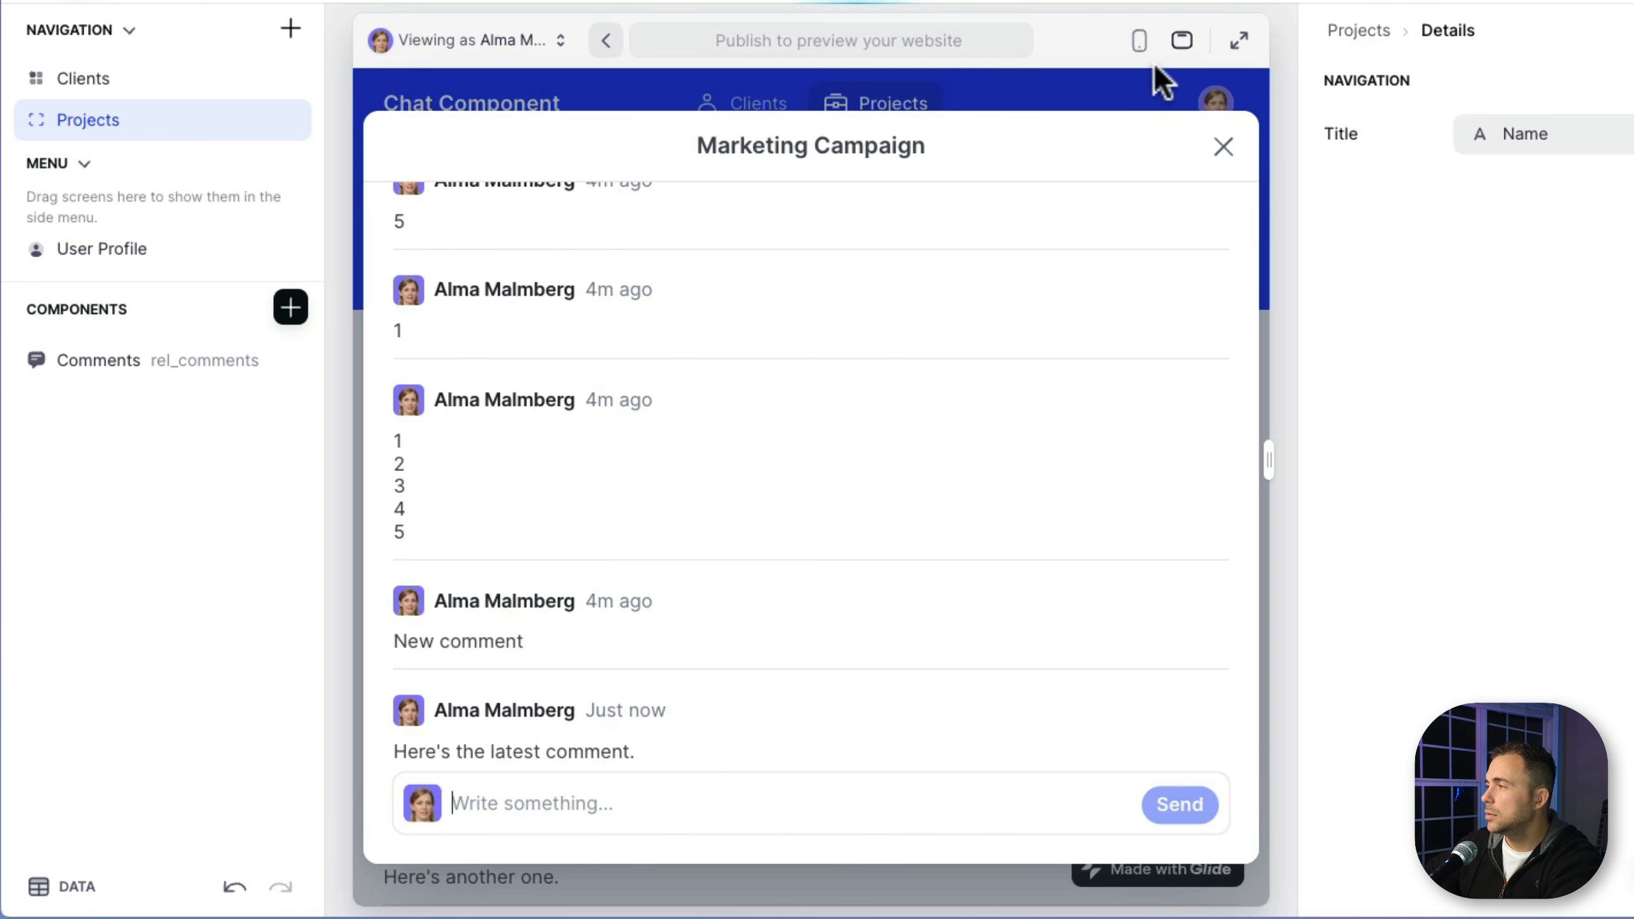
Add a Breadcrumbs component above Comments in the overlay screen and check the comment box in the phone preview
left_click(1139, 42)
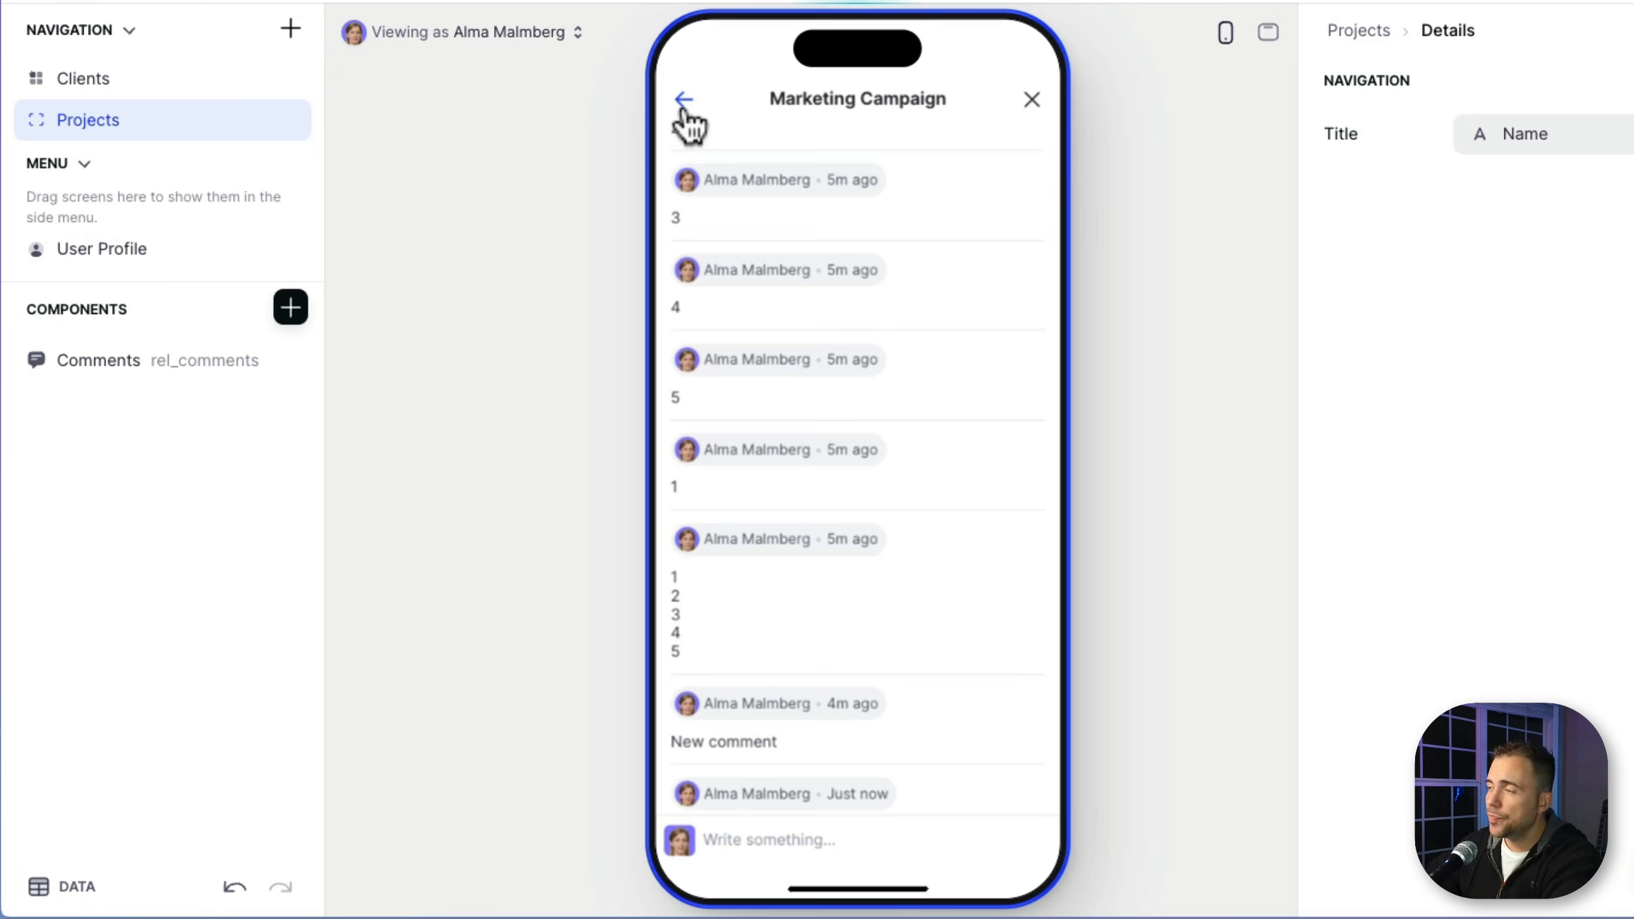
left_click(293, 310)
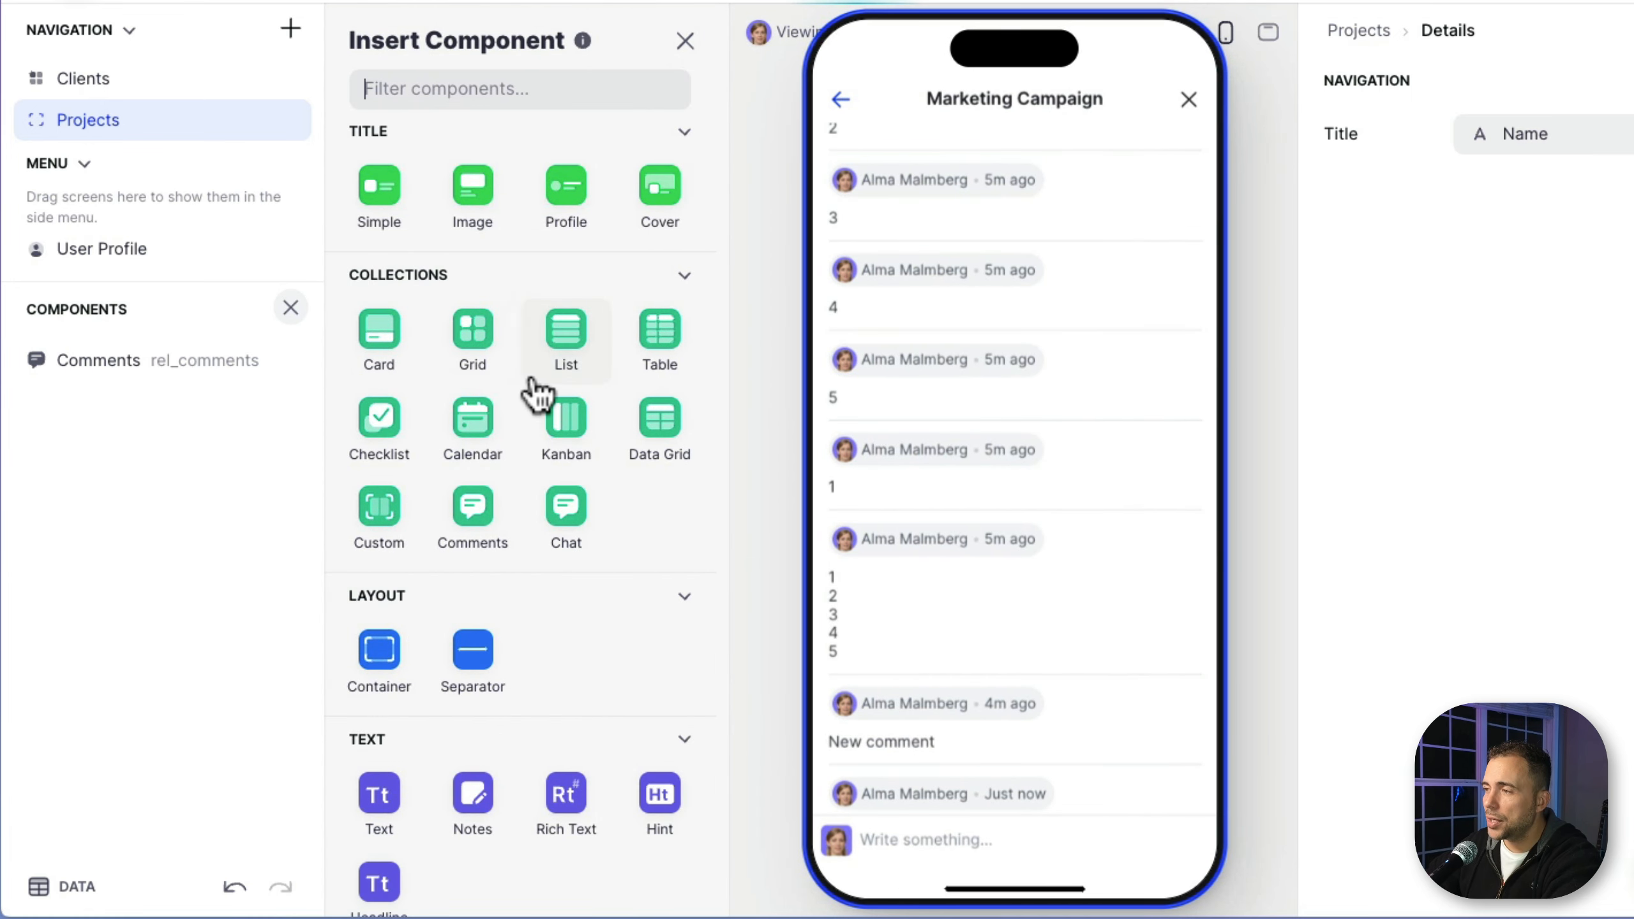
type("bre")
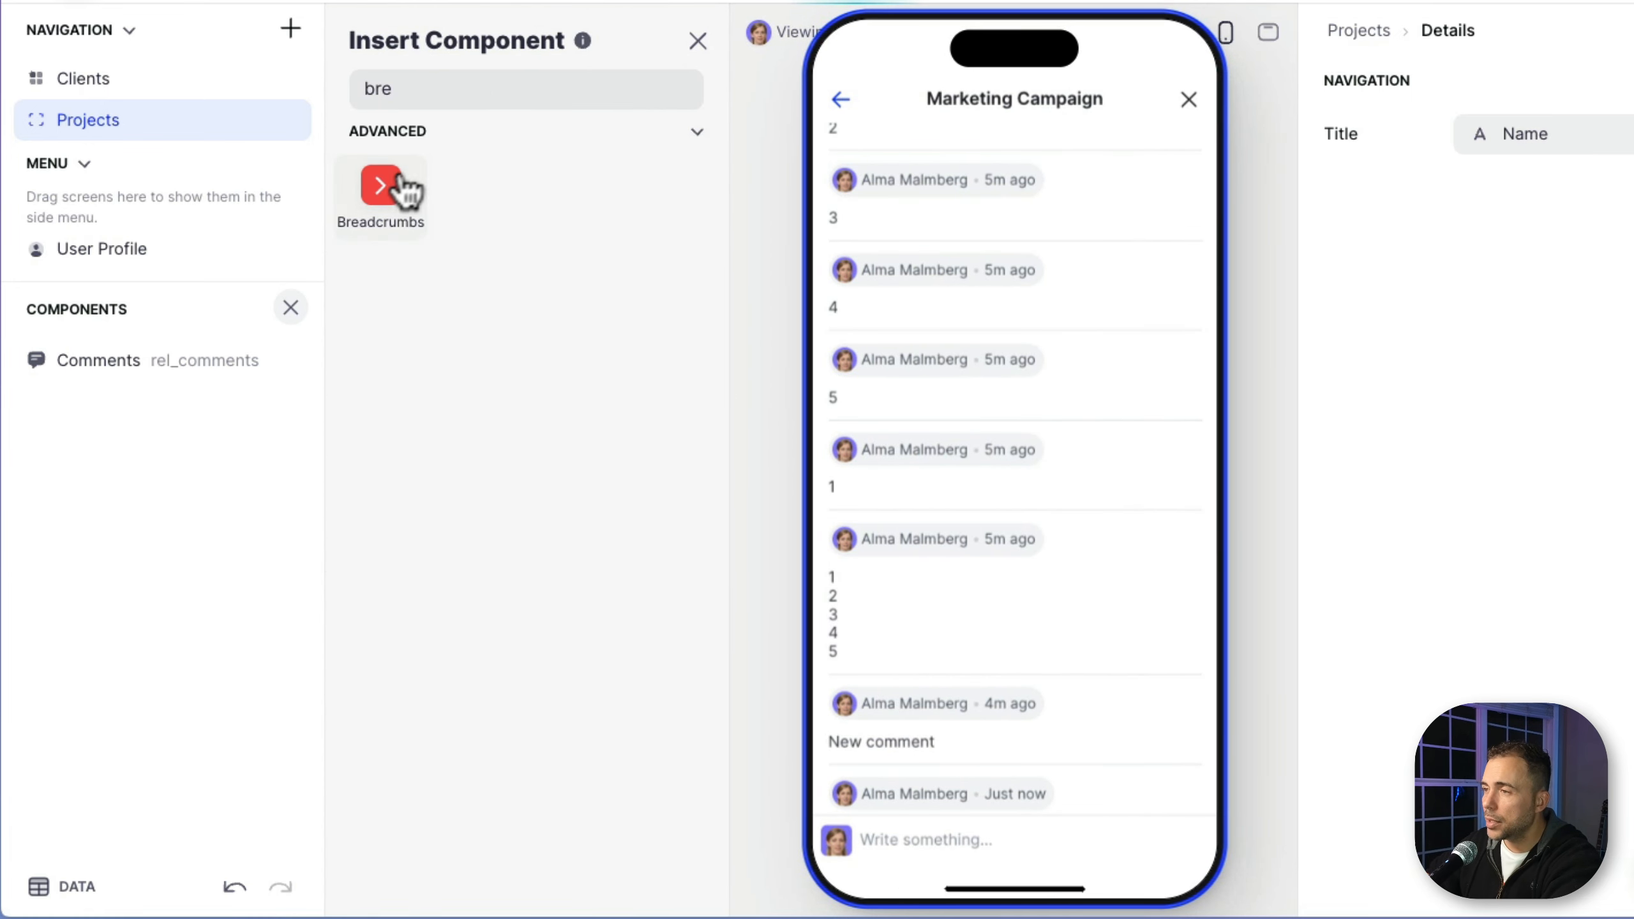
left_click_drag(396, 190, 241, 376)
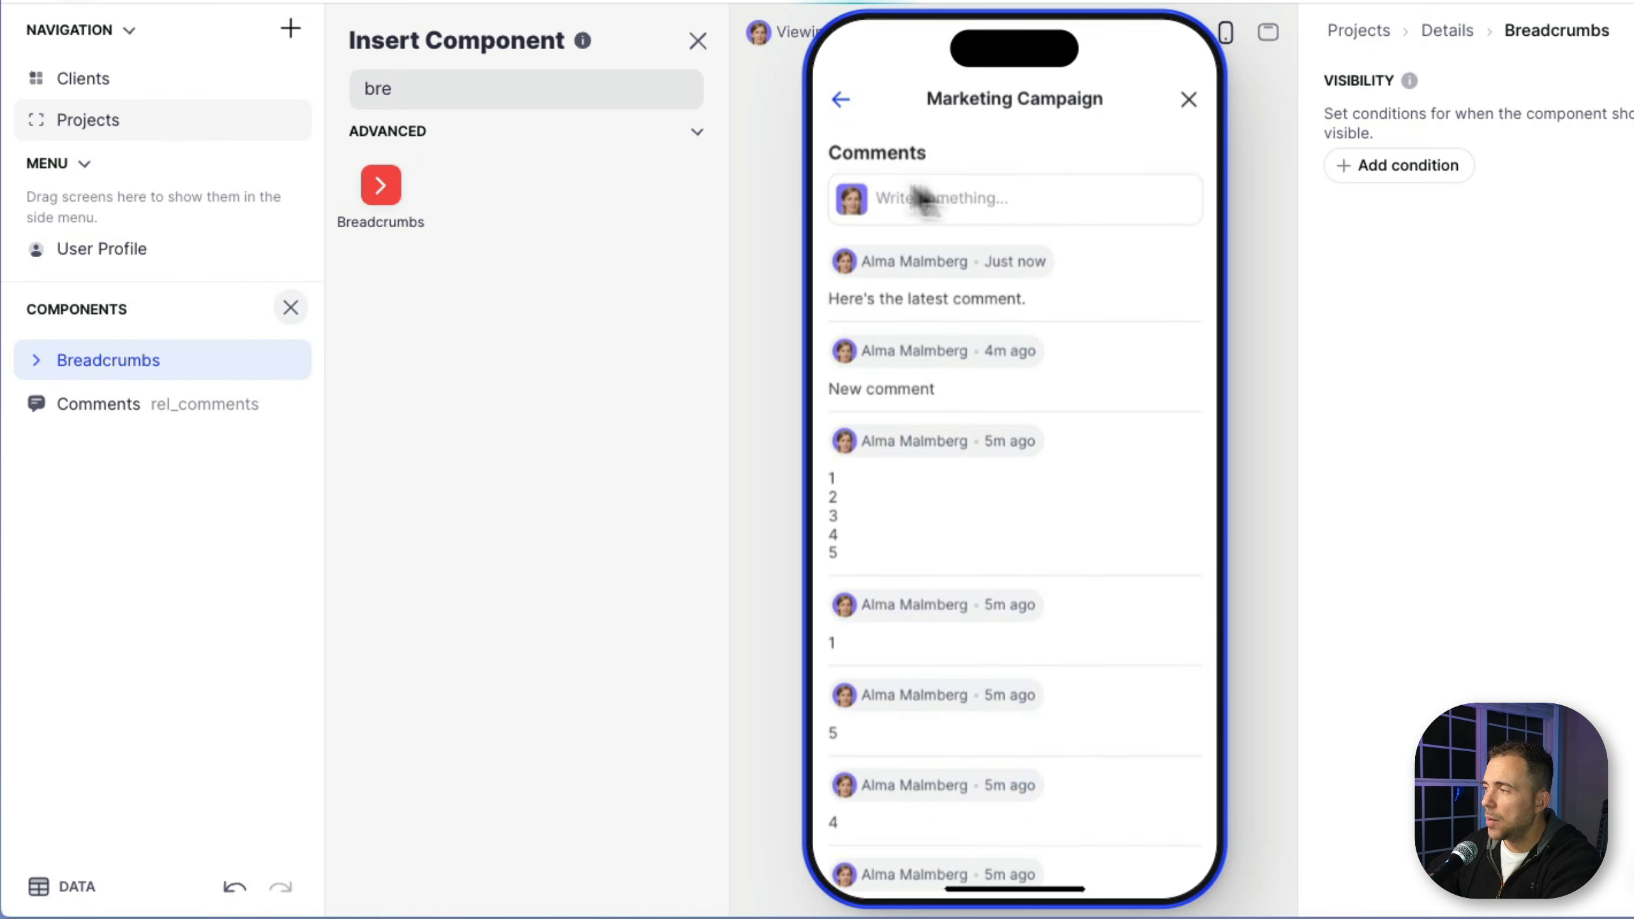
left_click(963, 195)
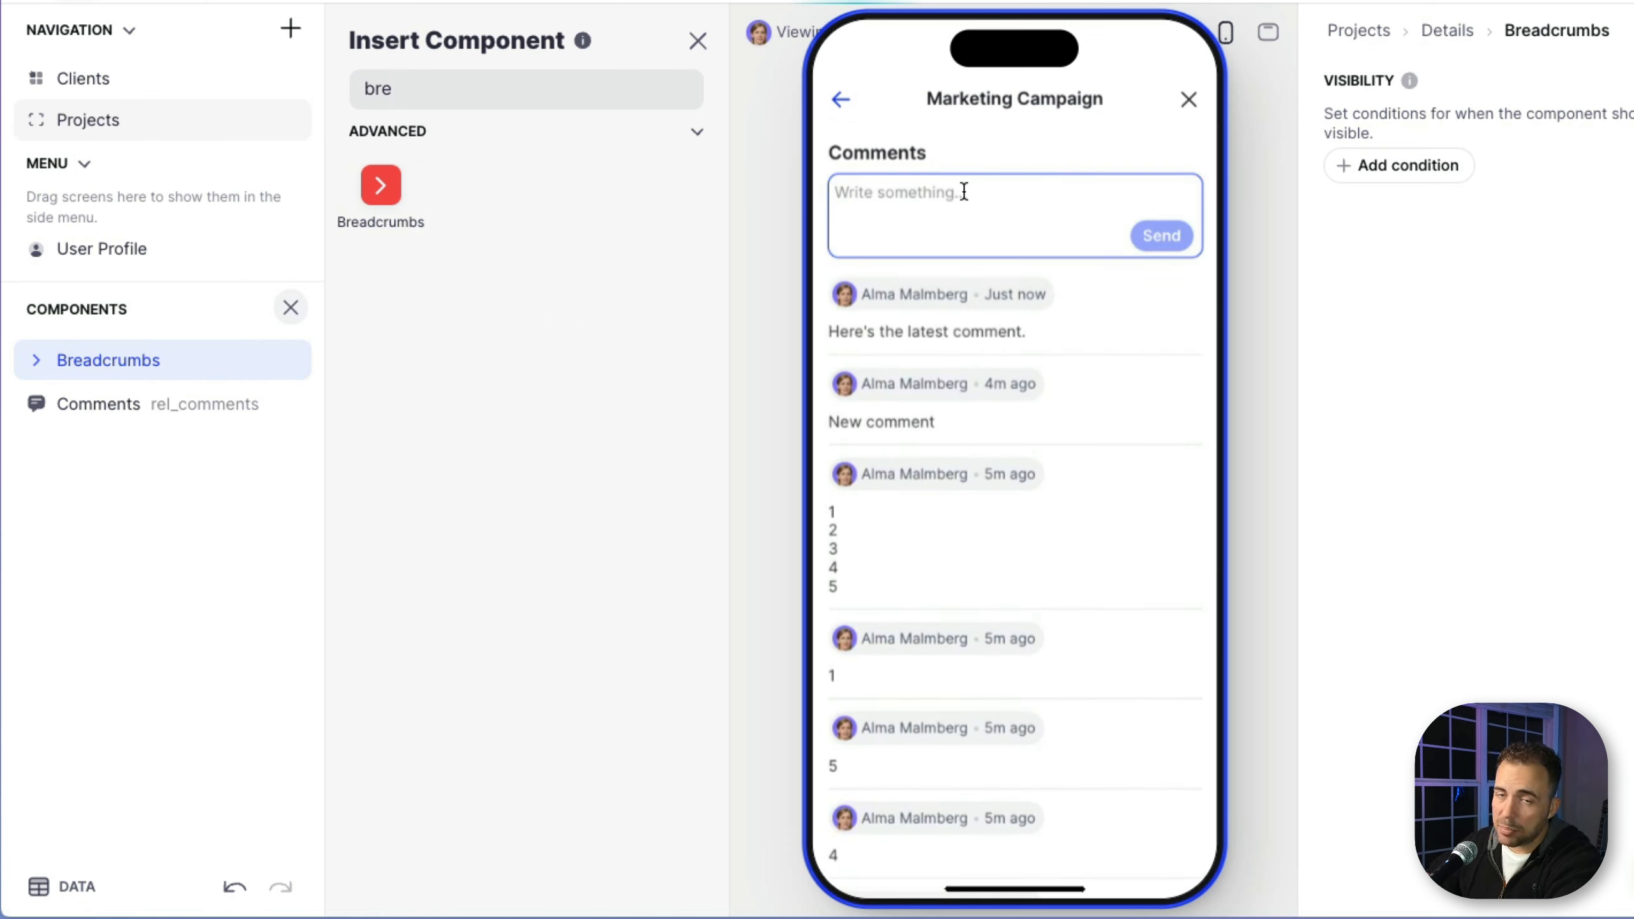
left_click(291, 359)
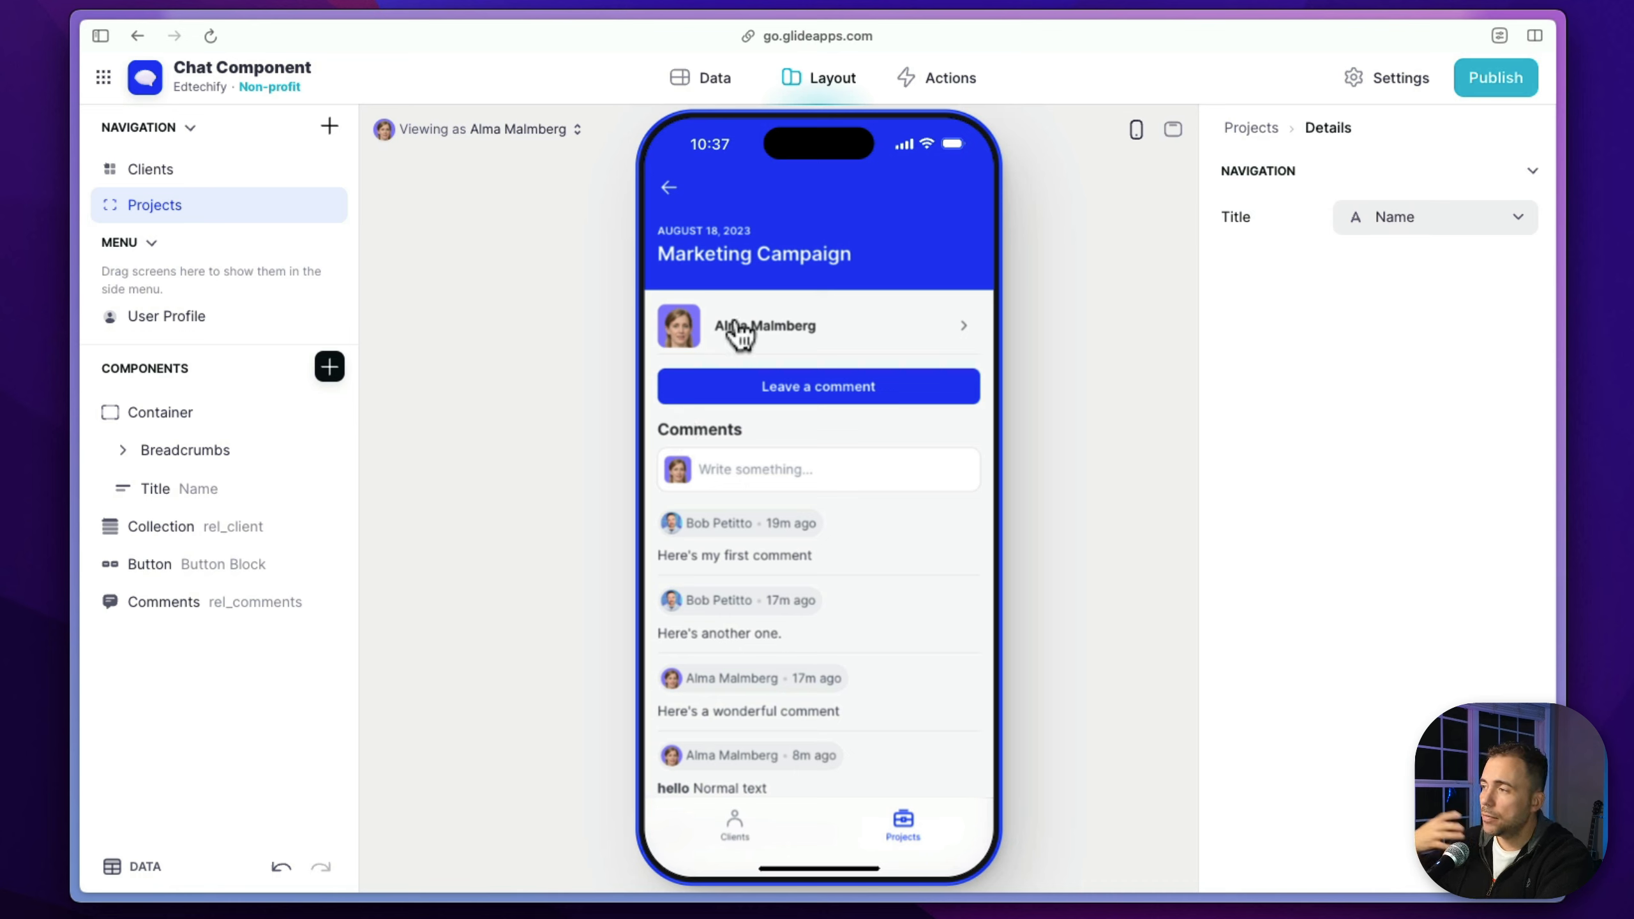
Open the client's details from the project screen, and duplicate the Comments table under the name "User Chat"
left_click(771, 334)
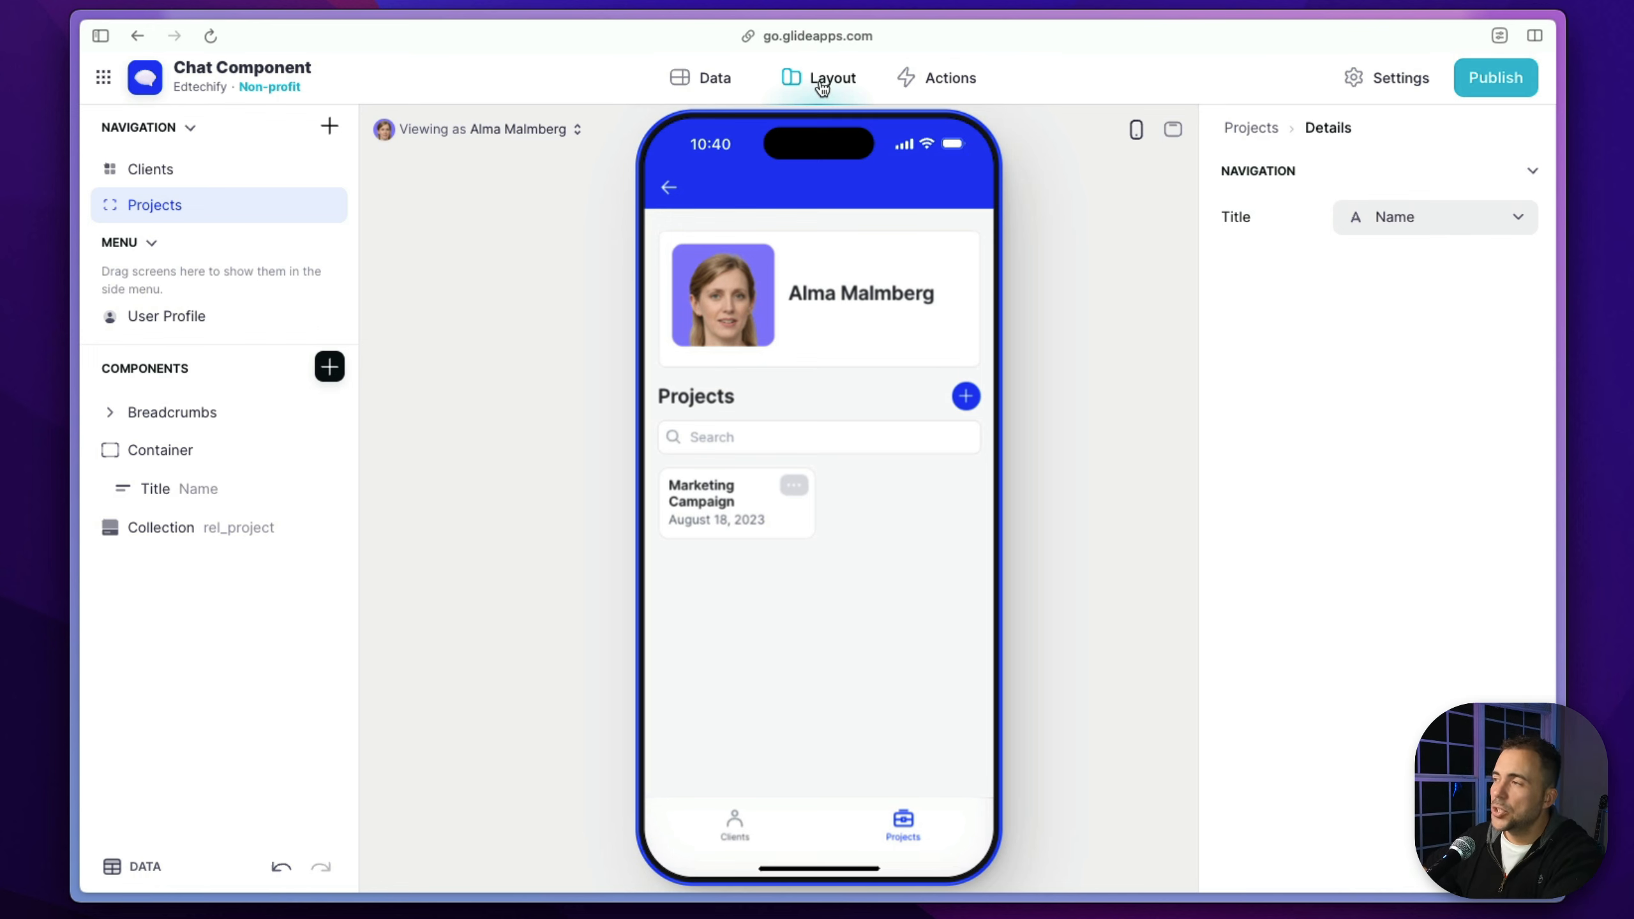
left_click(687, 89)
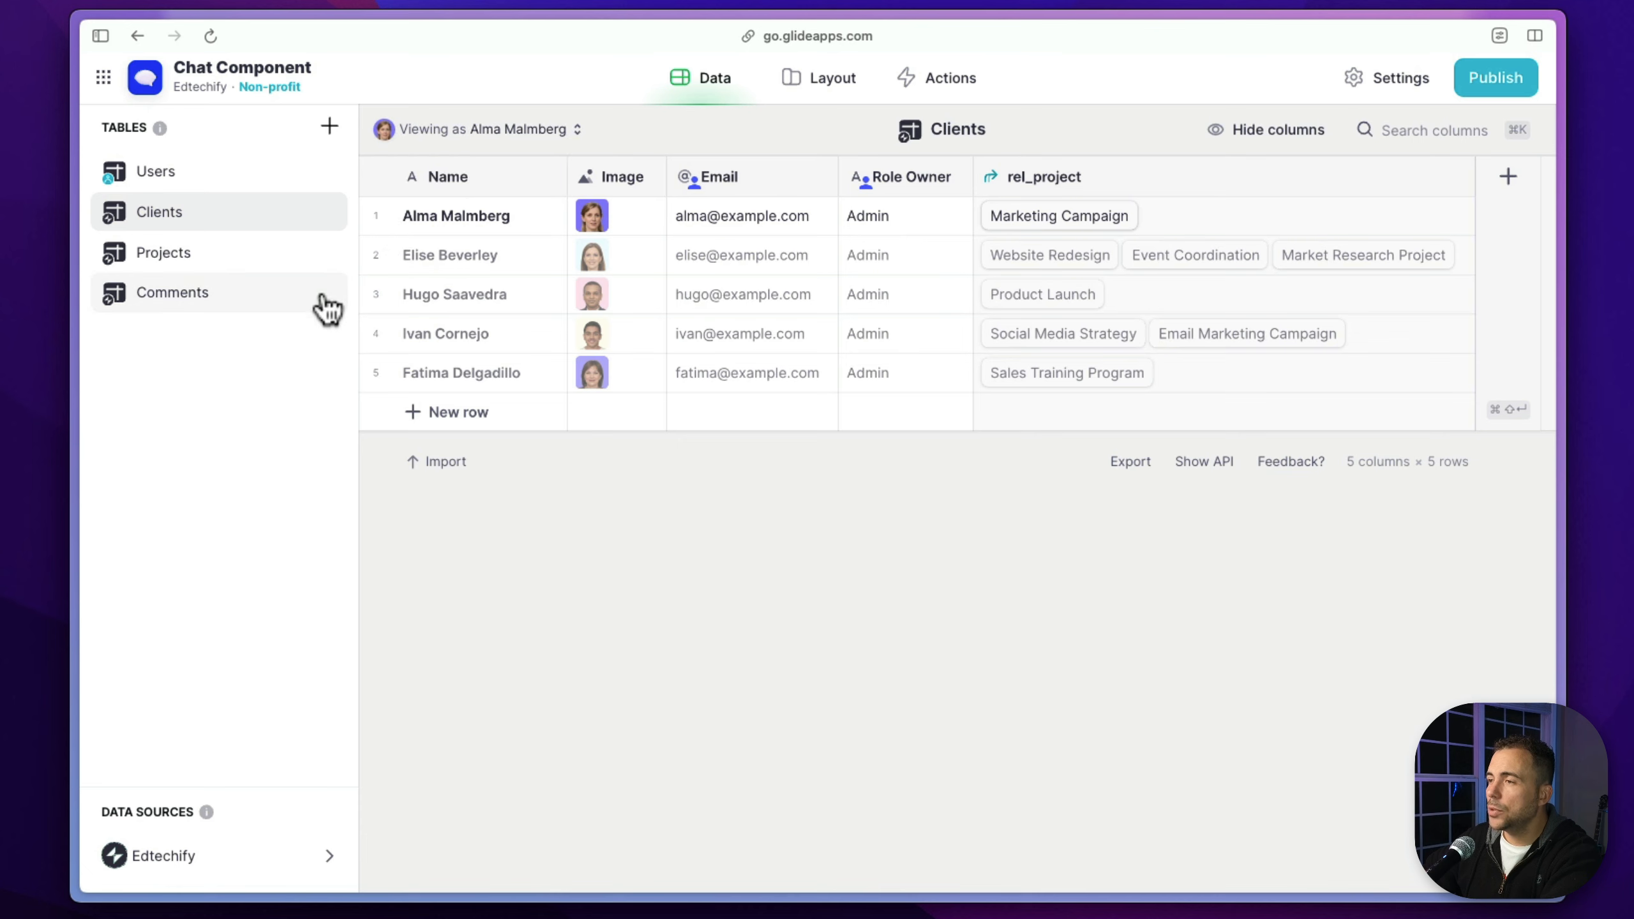
right_click(184, 300)
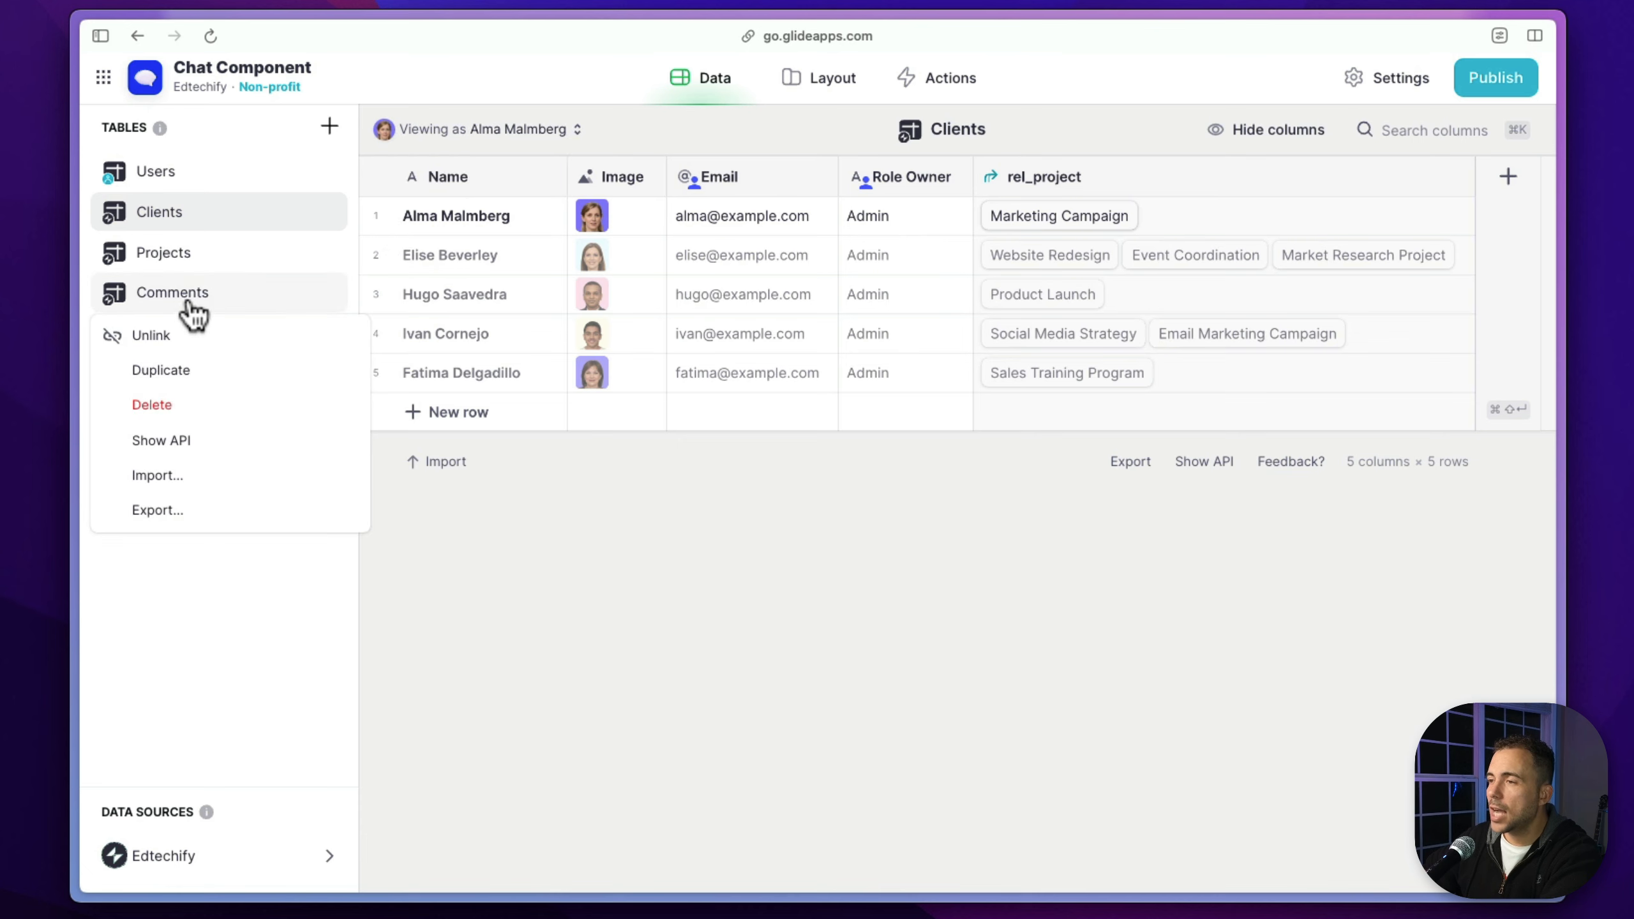
left_click(184, 379)
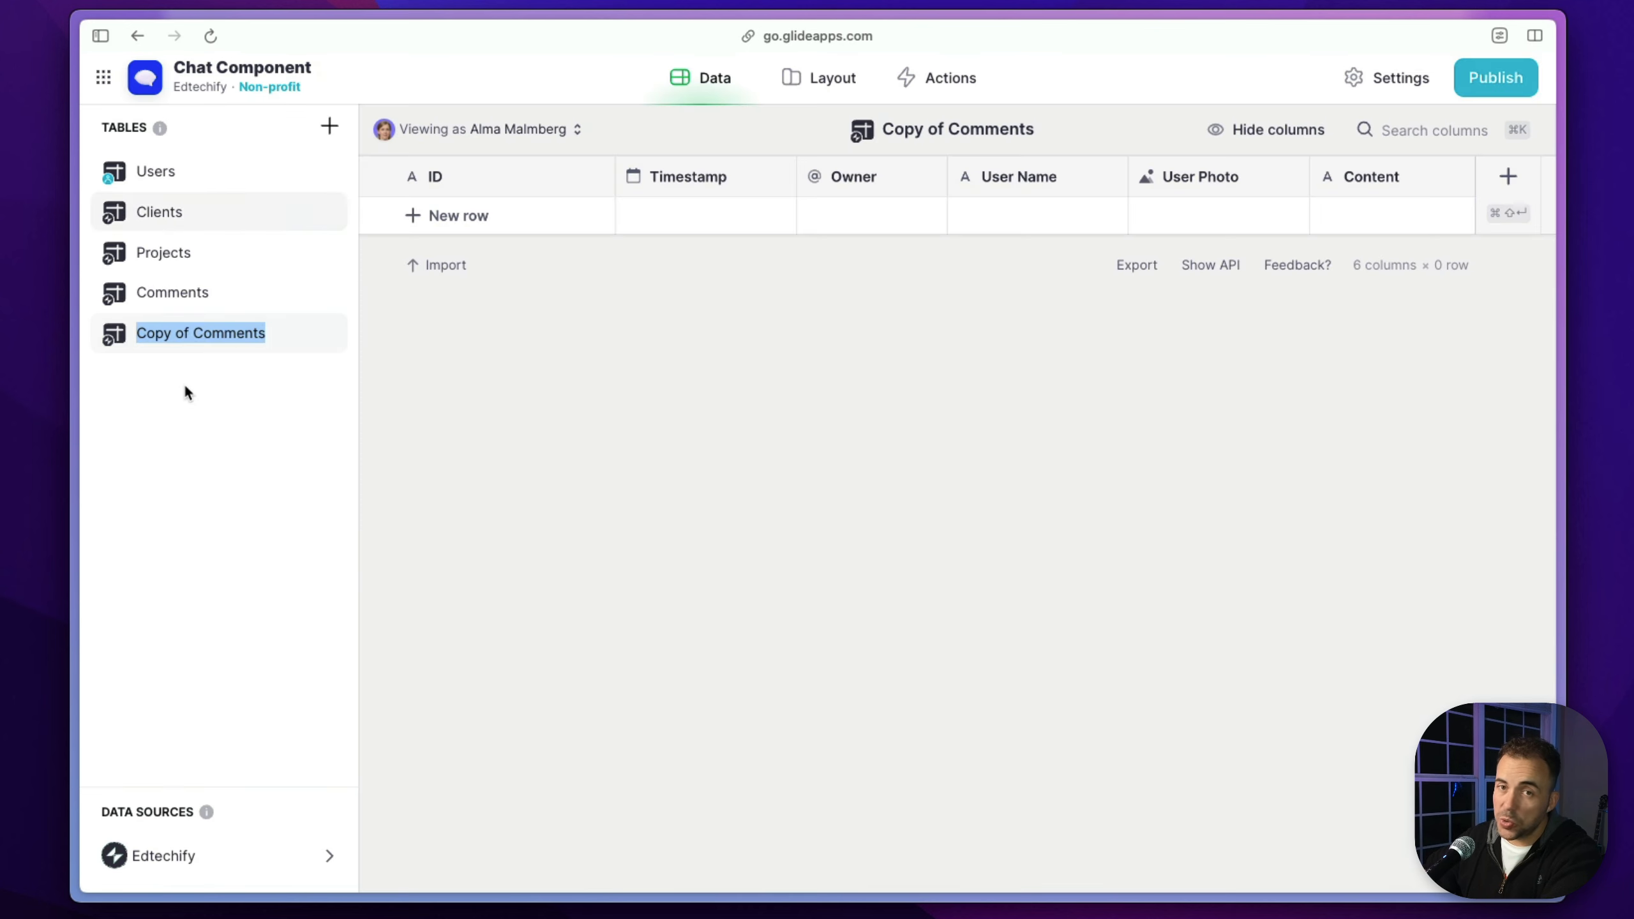
type("User Chat")
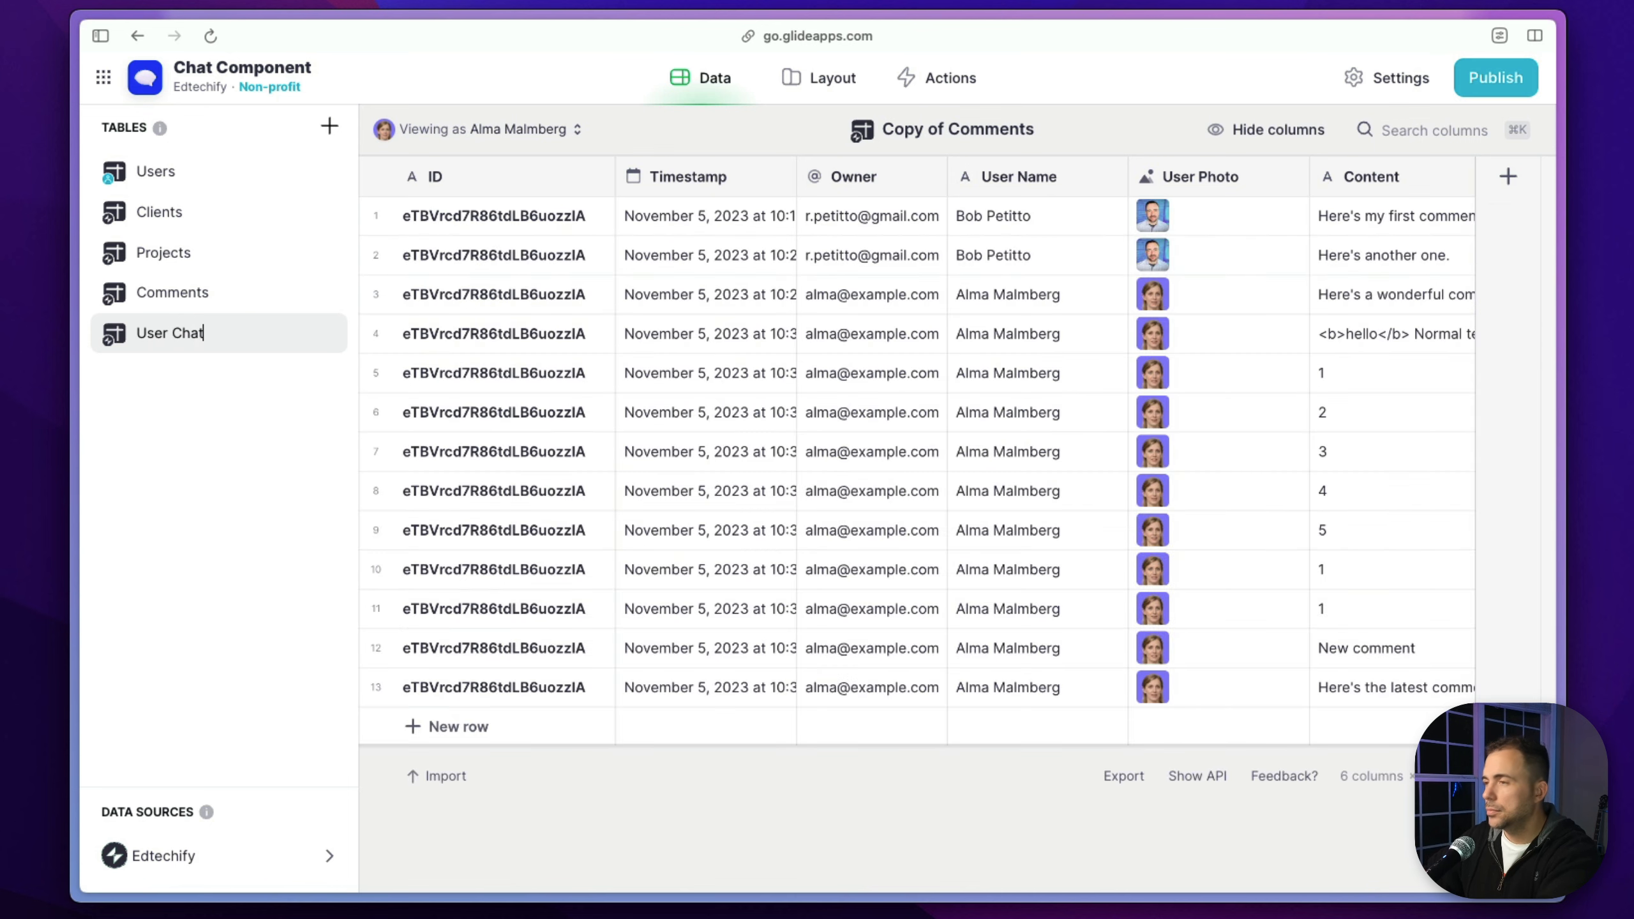
key("Return")
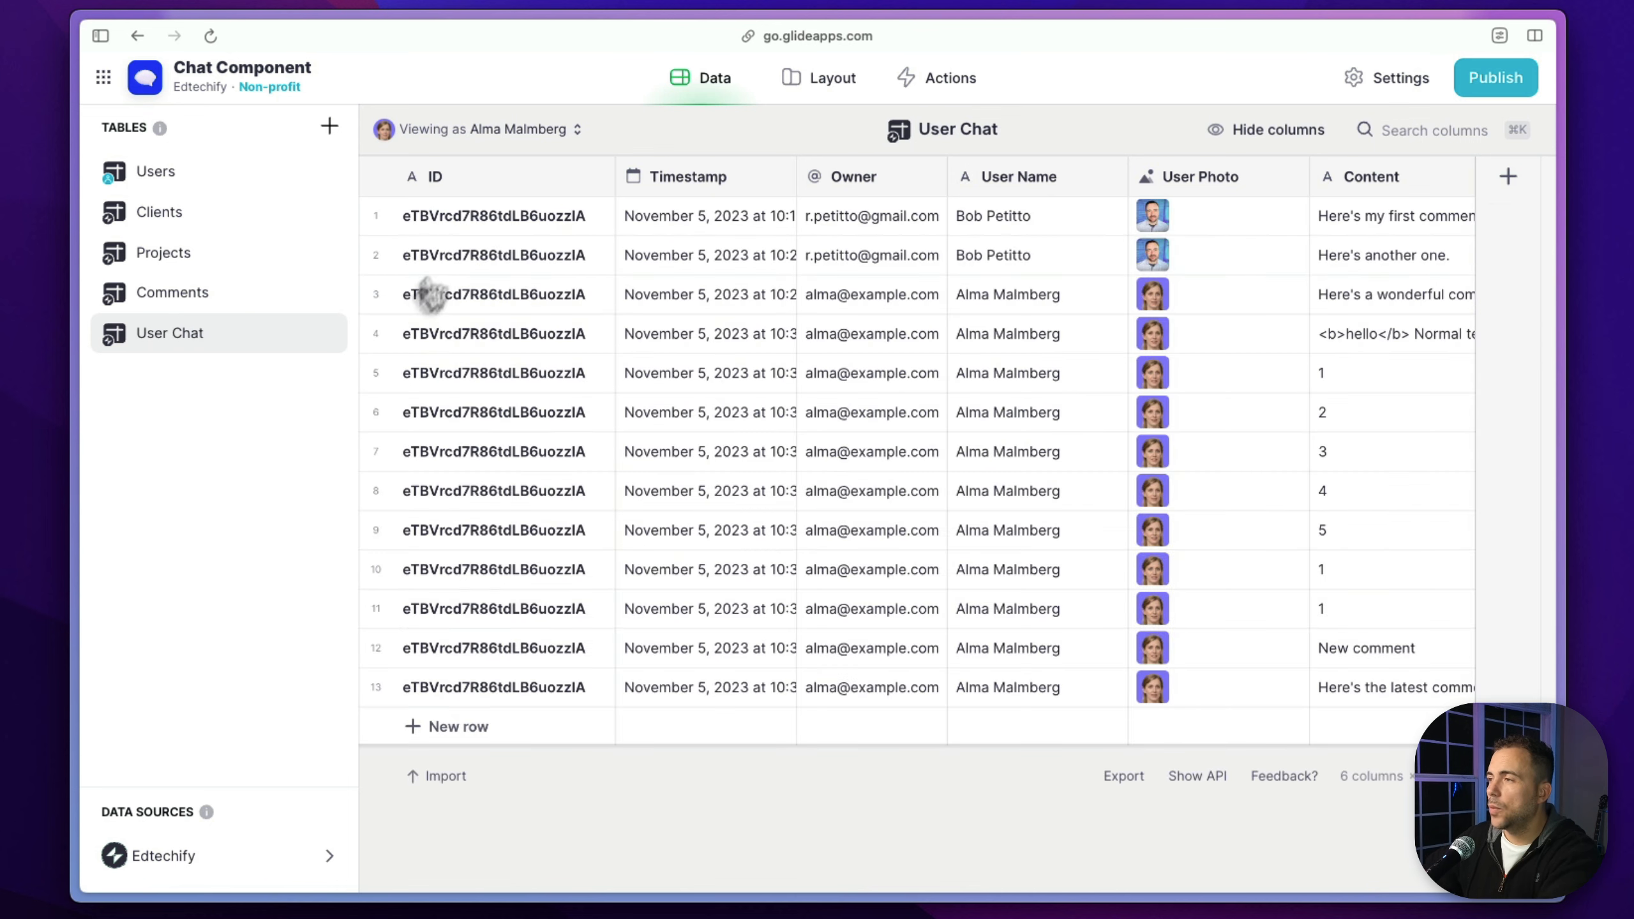
Clear the contents of all copied rows in the User Chat table
left_click_drag(451, 218, 1351, 677)
key("BackSpace")
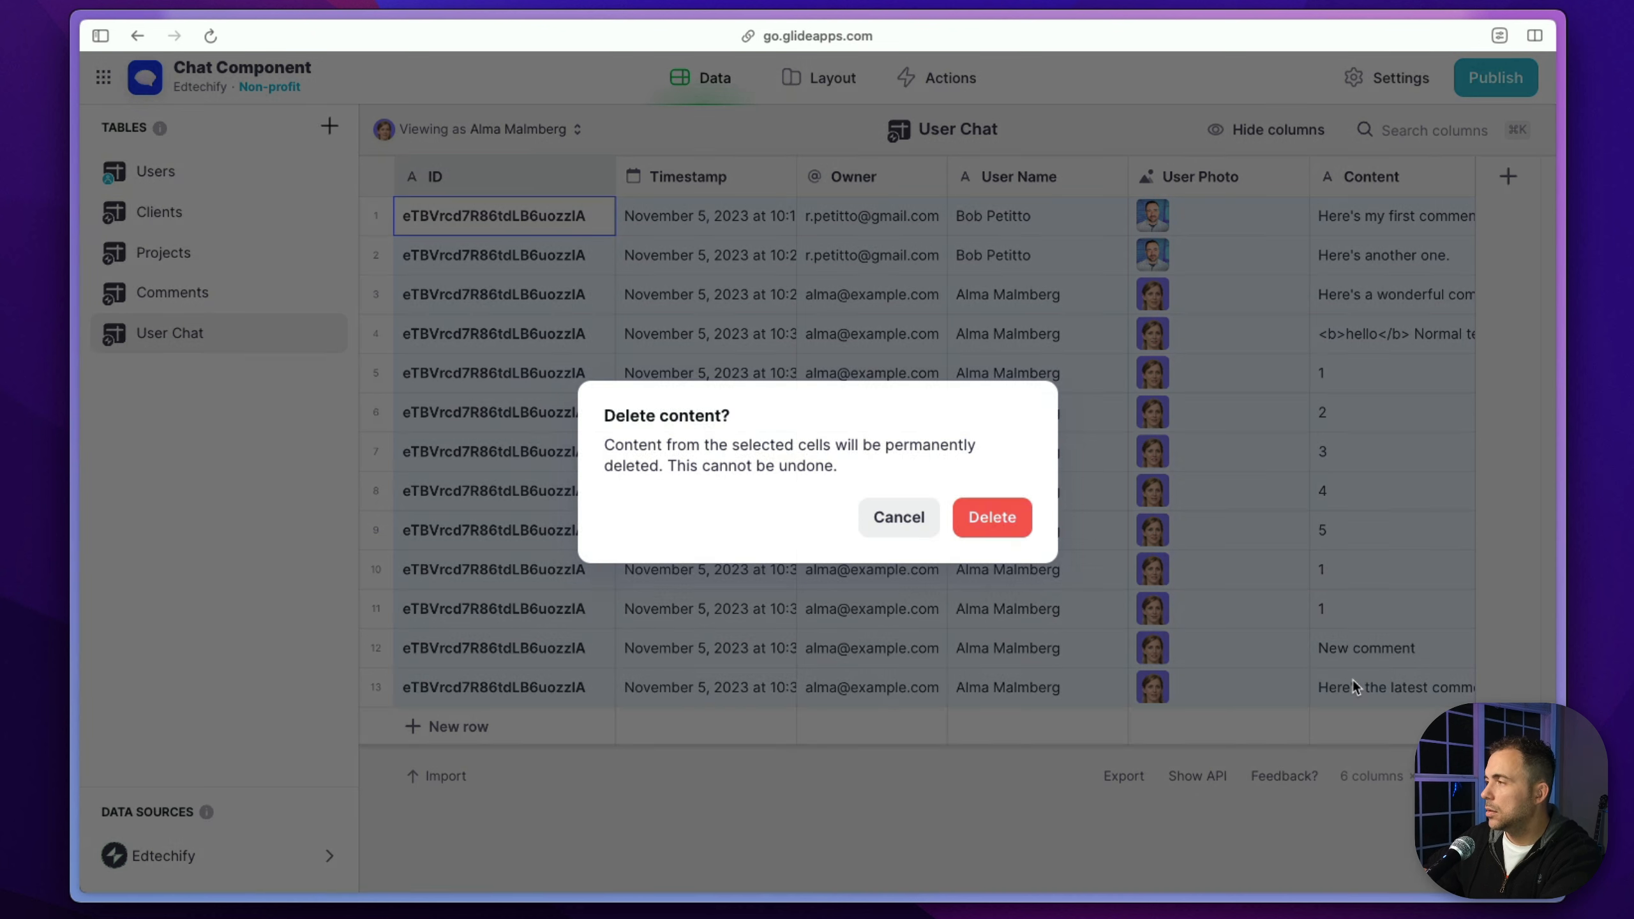
left_click(984, 521)
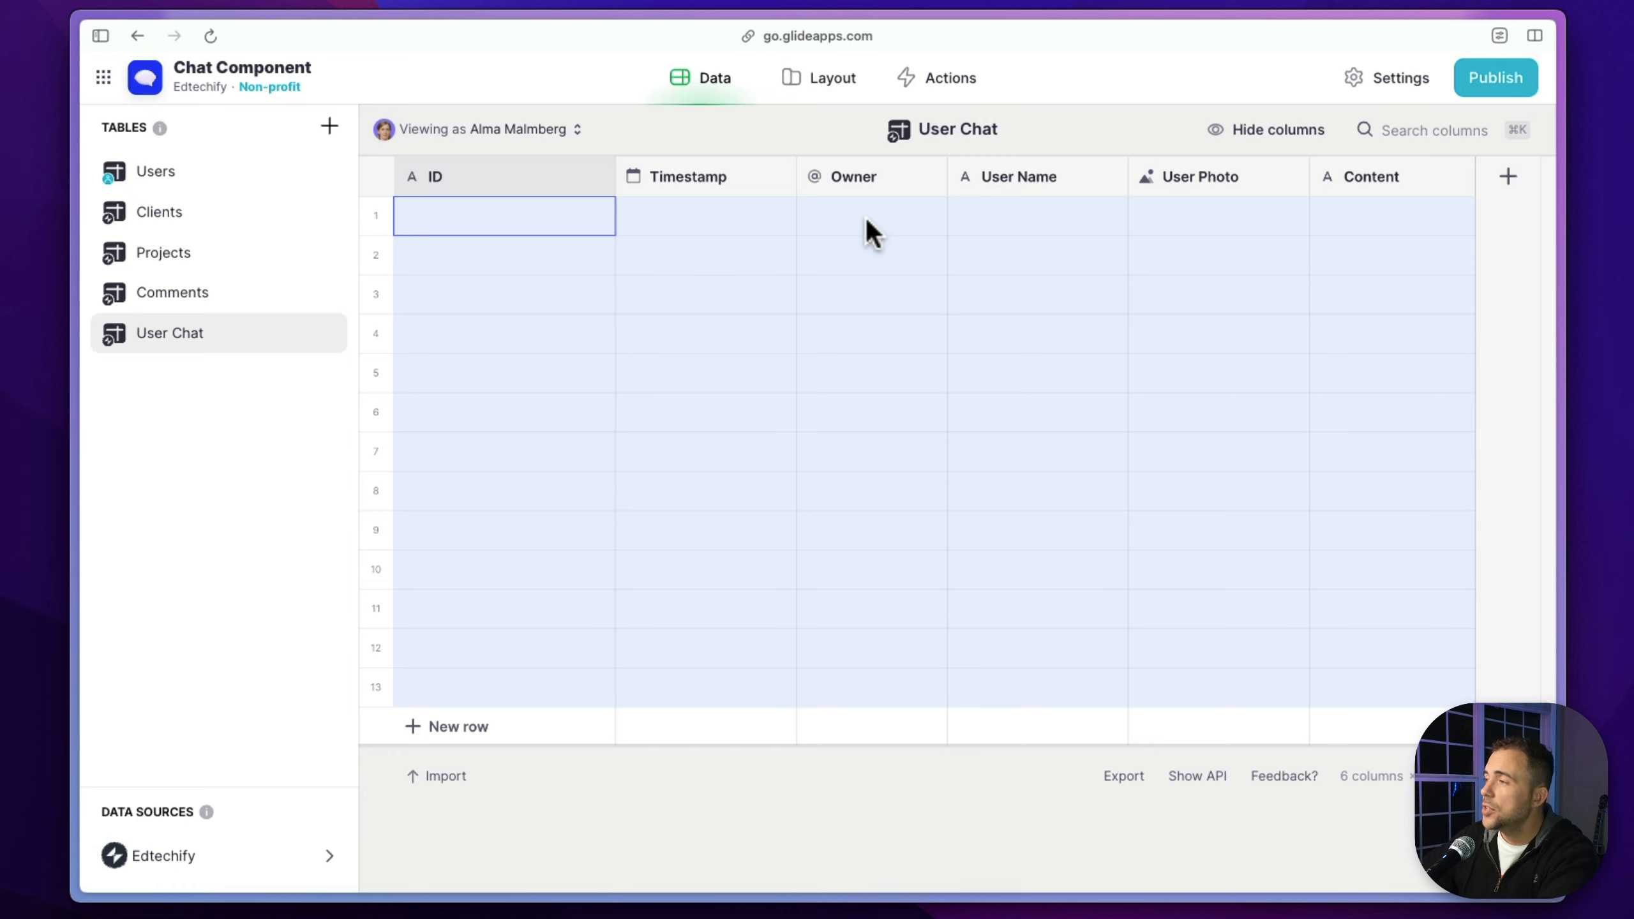
Add a "Recipient" column of type Email directly after the Owner column in the User Chat table
left_click_drag(863, 219, 863, 689)
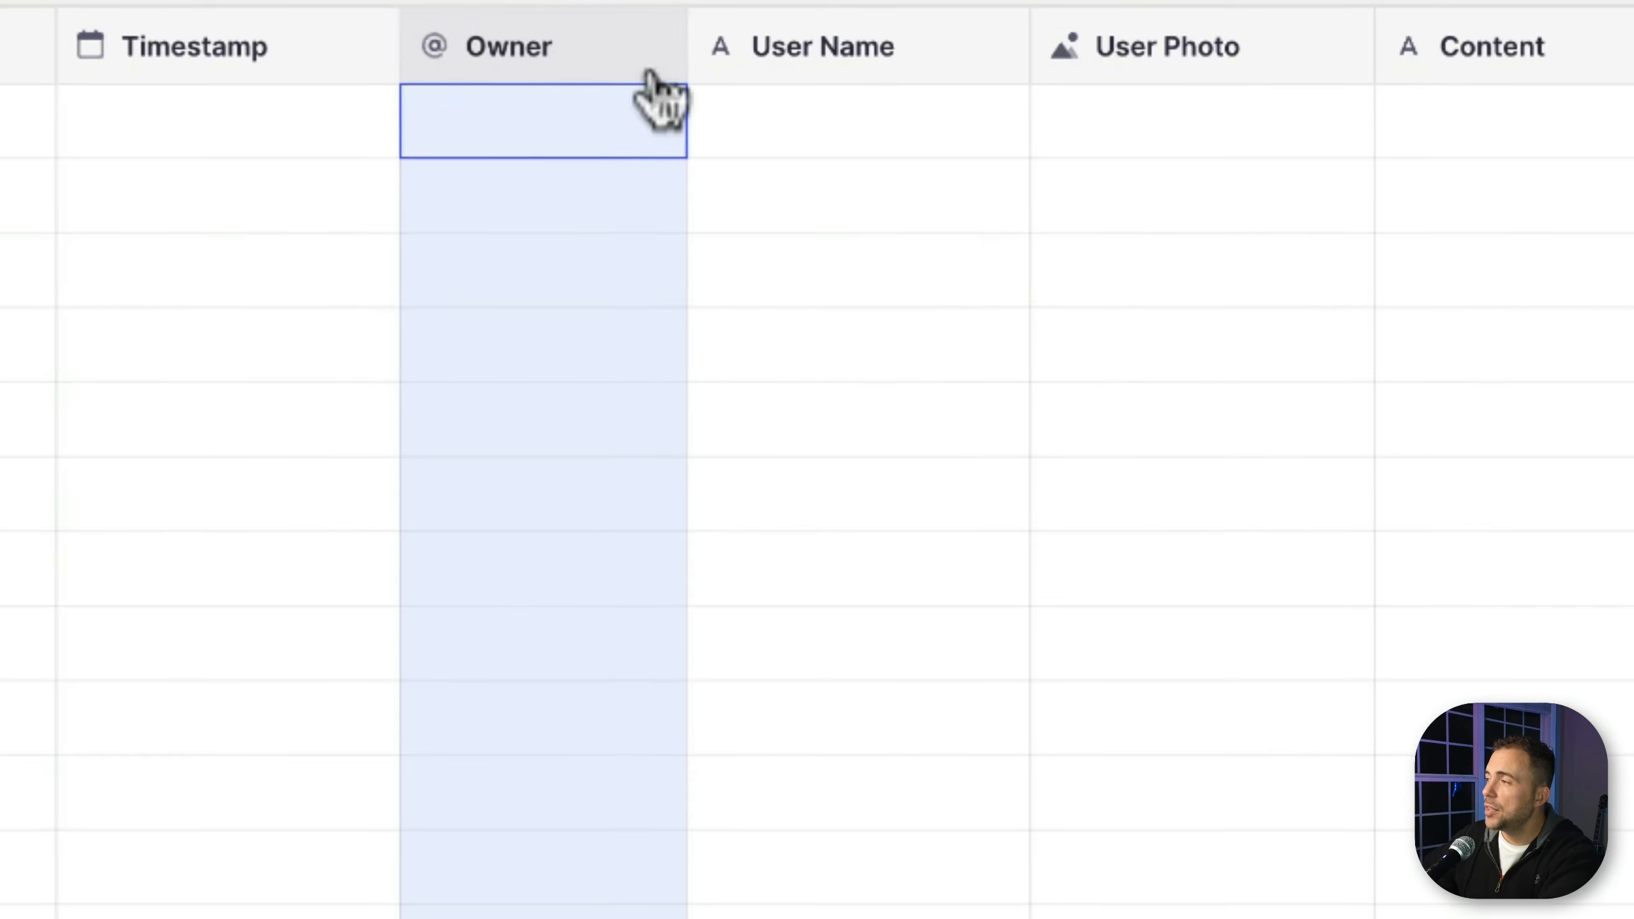
left_click(935, 177)
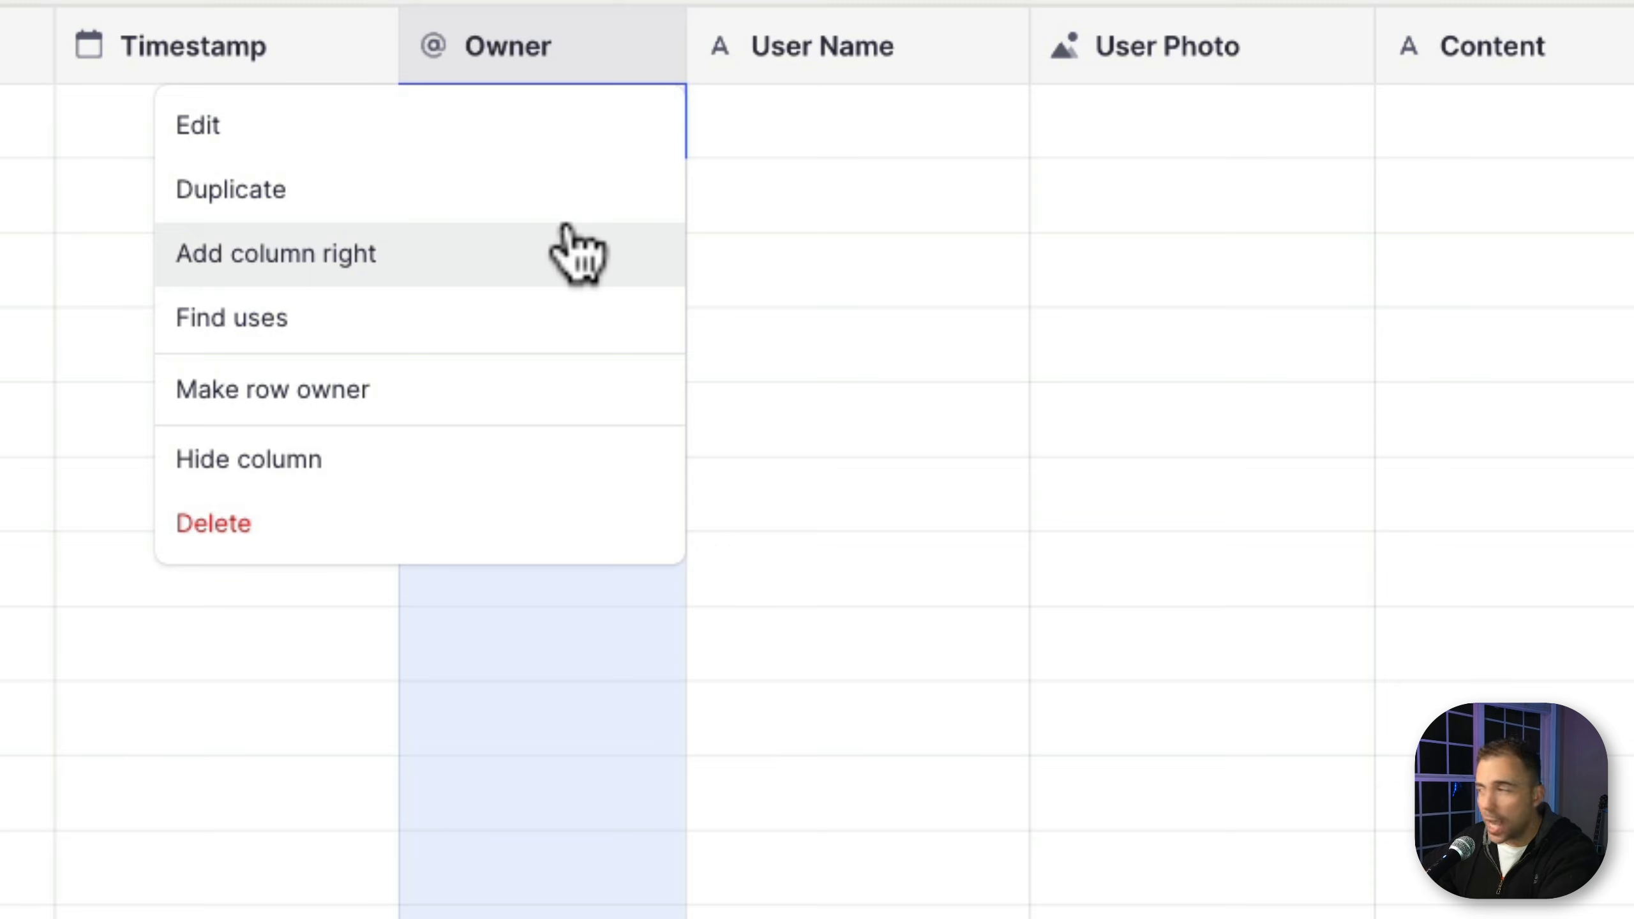
left_click(341, 262)
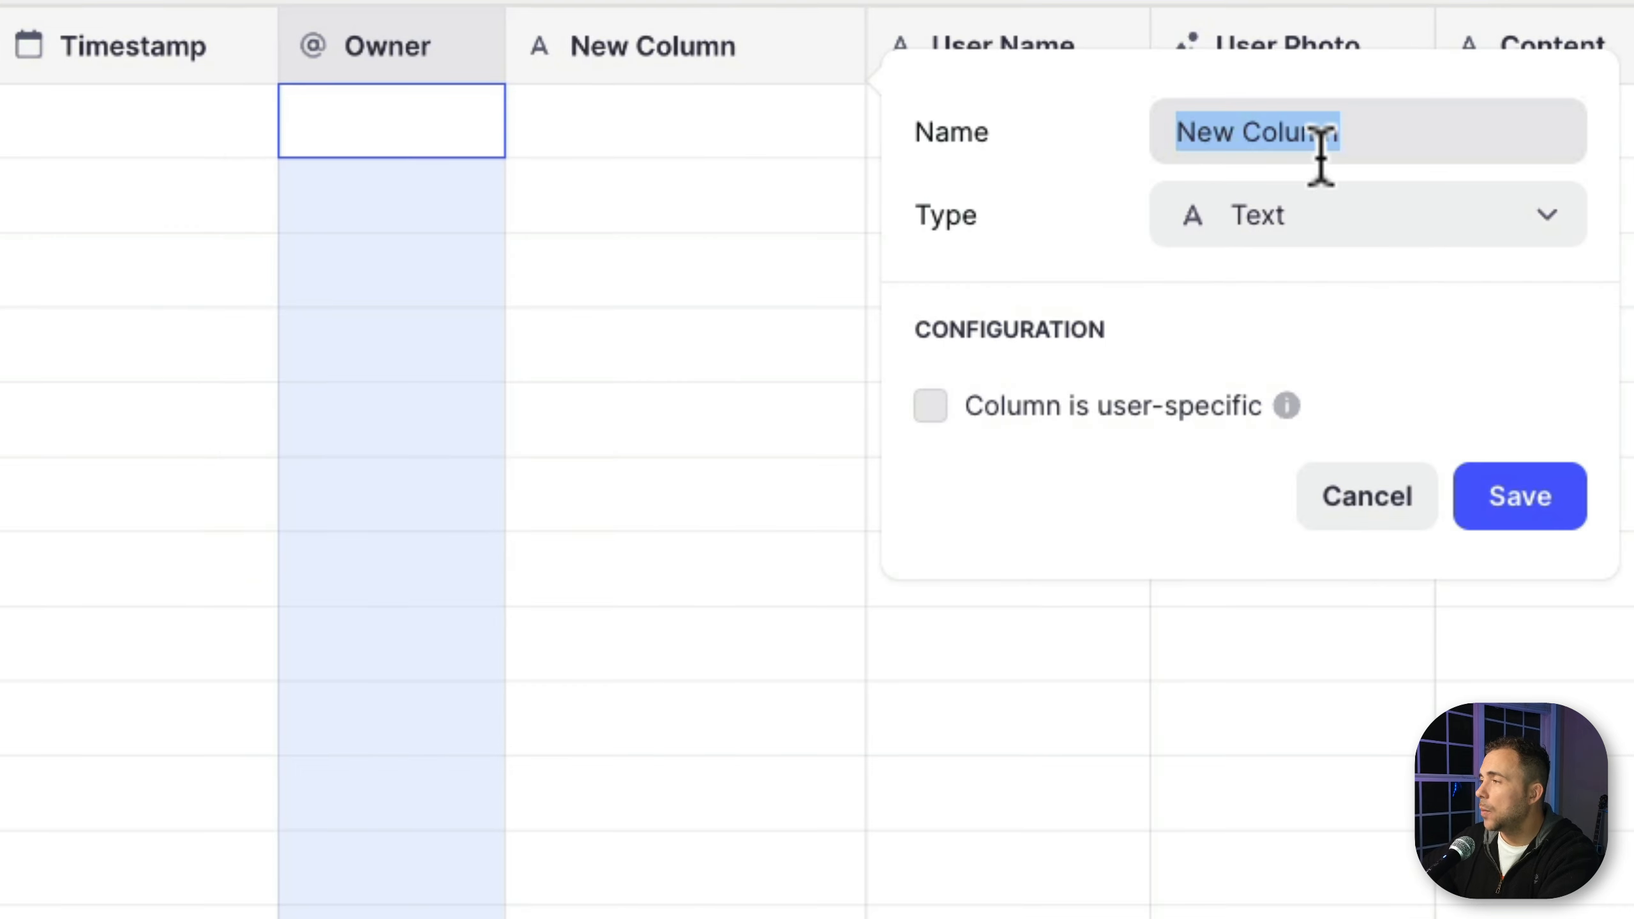
type("Owner 2")
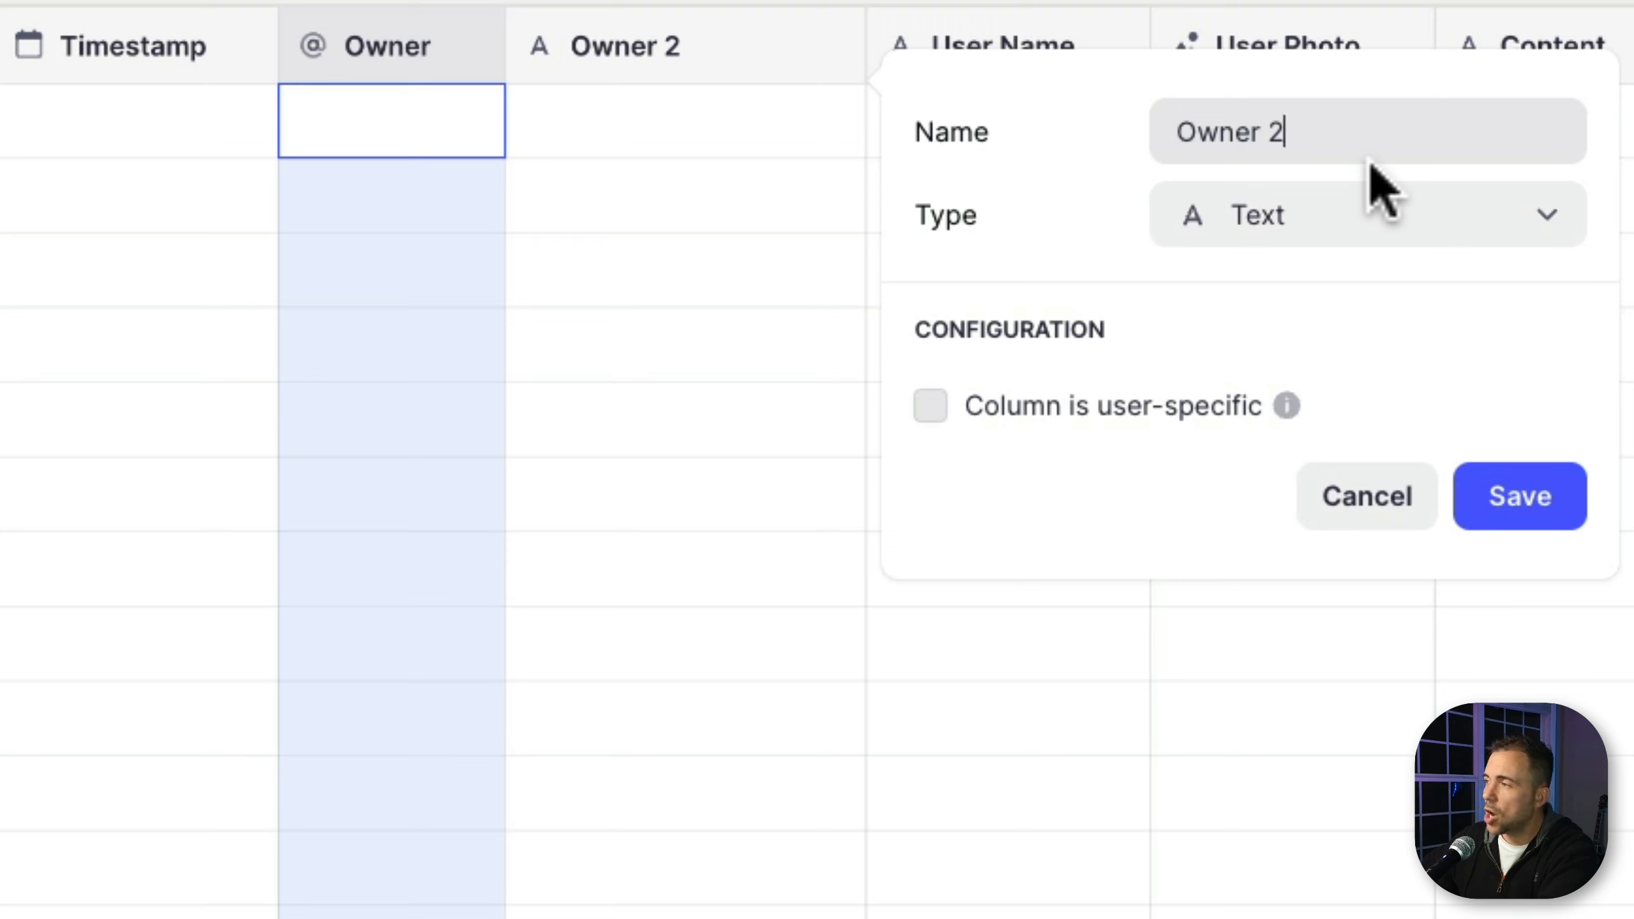
key("ctrl+a")
type("Rec")
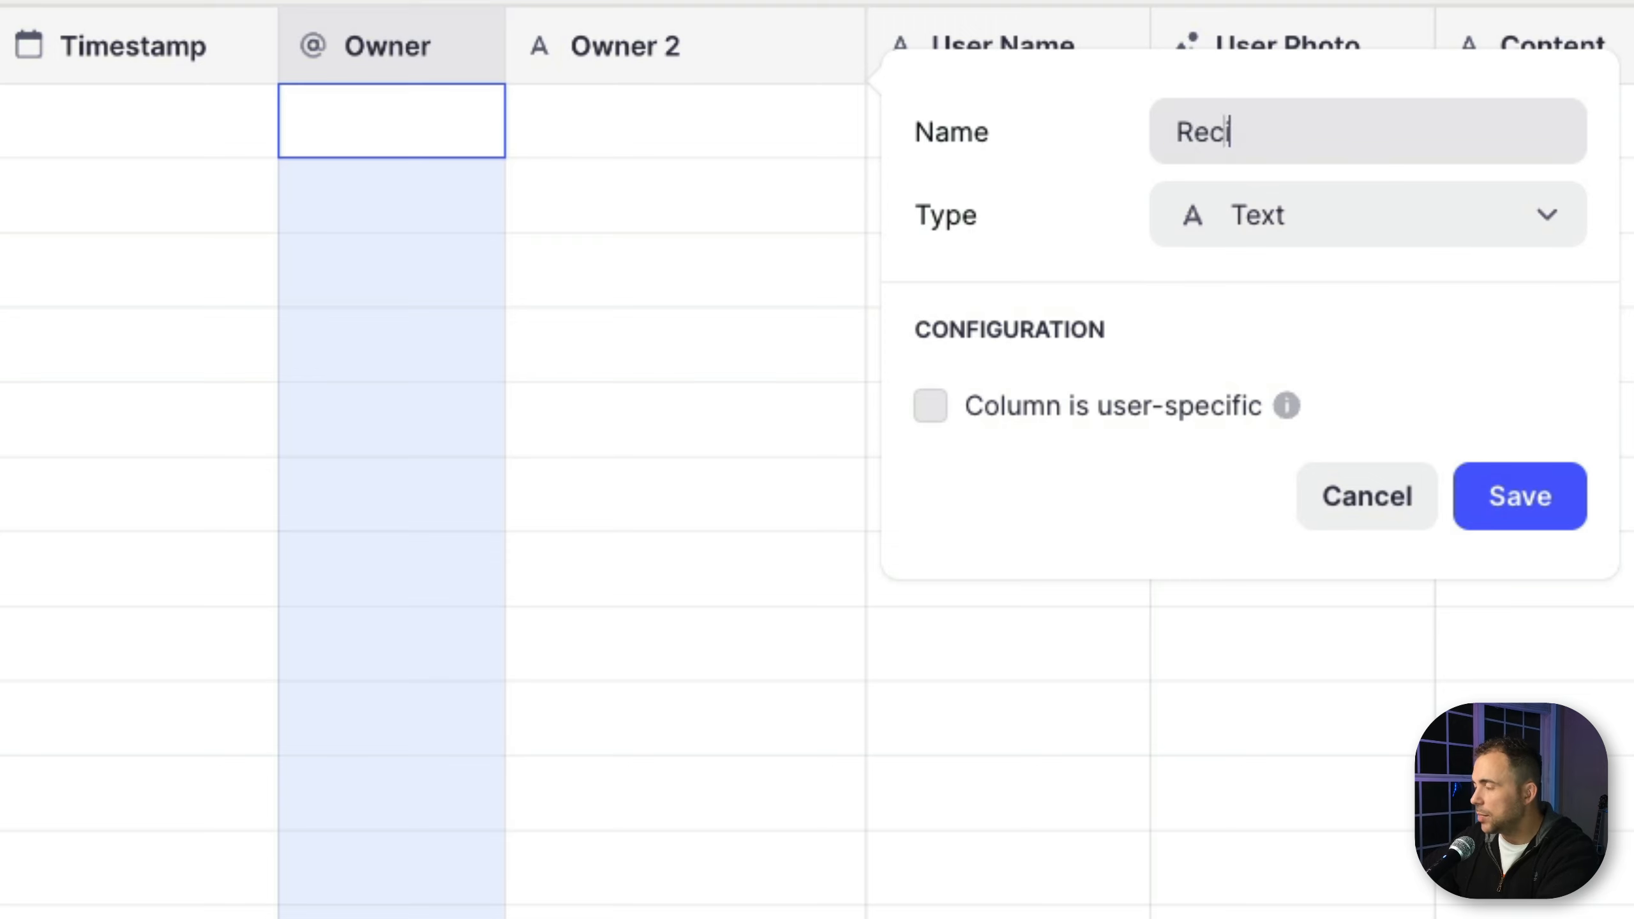
type("ipient")
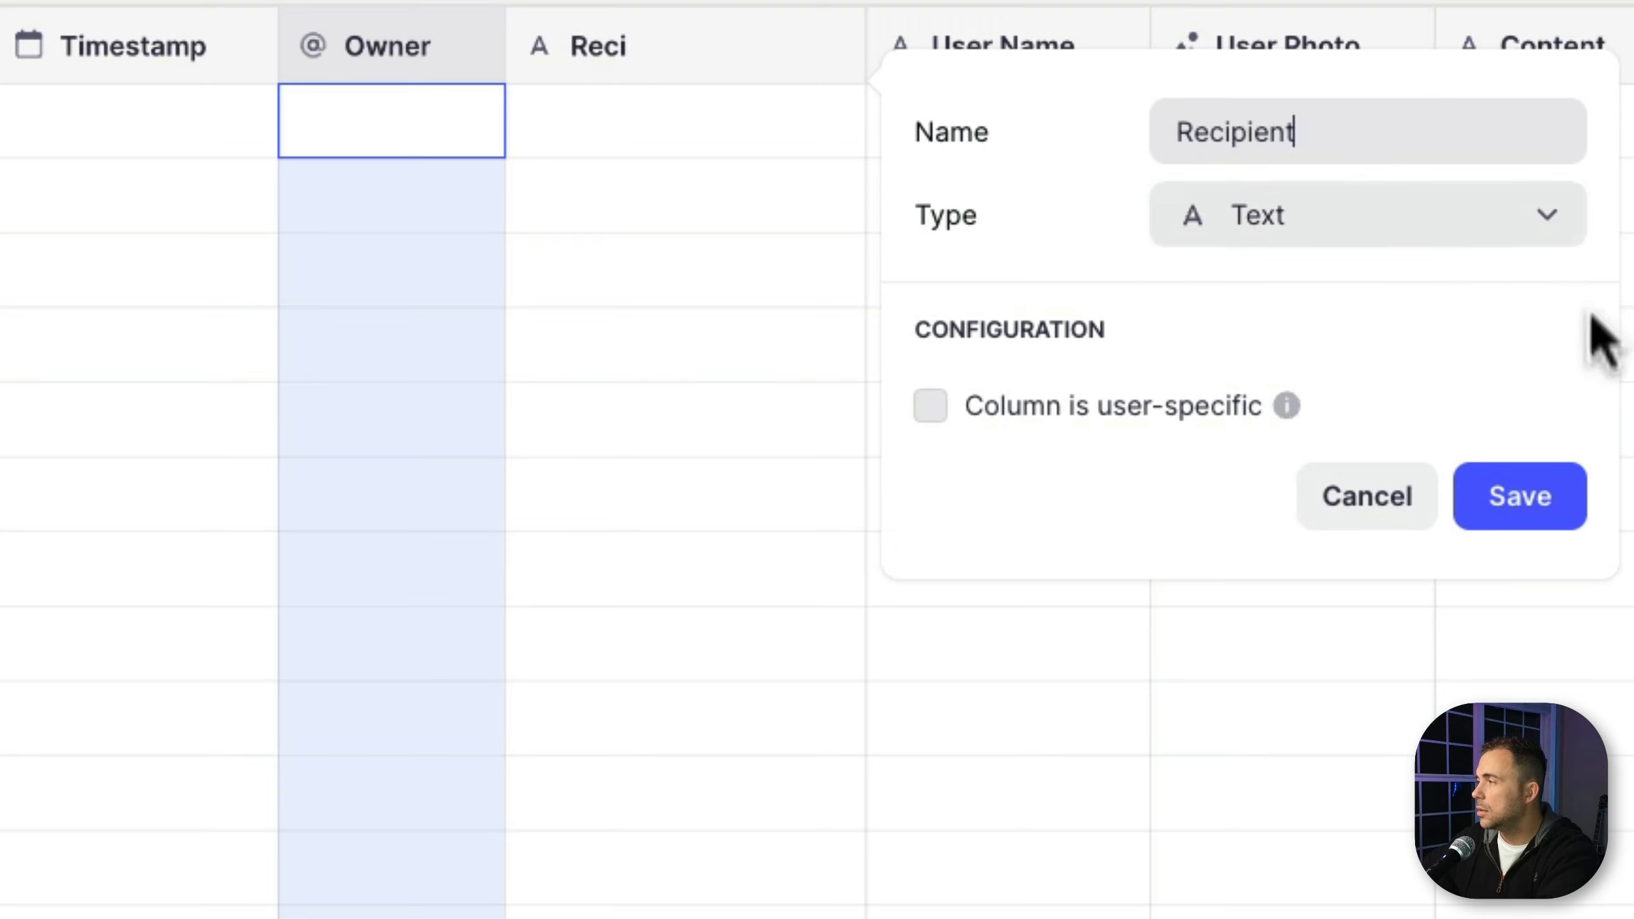
left_click(1289, 226)
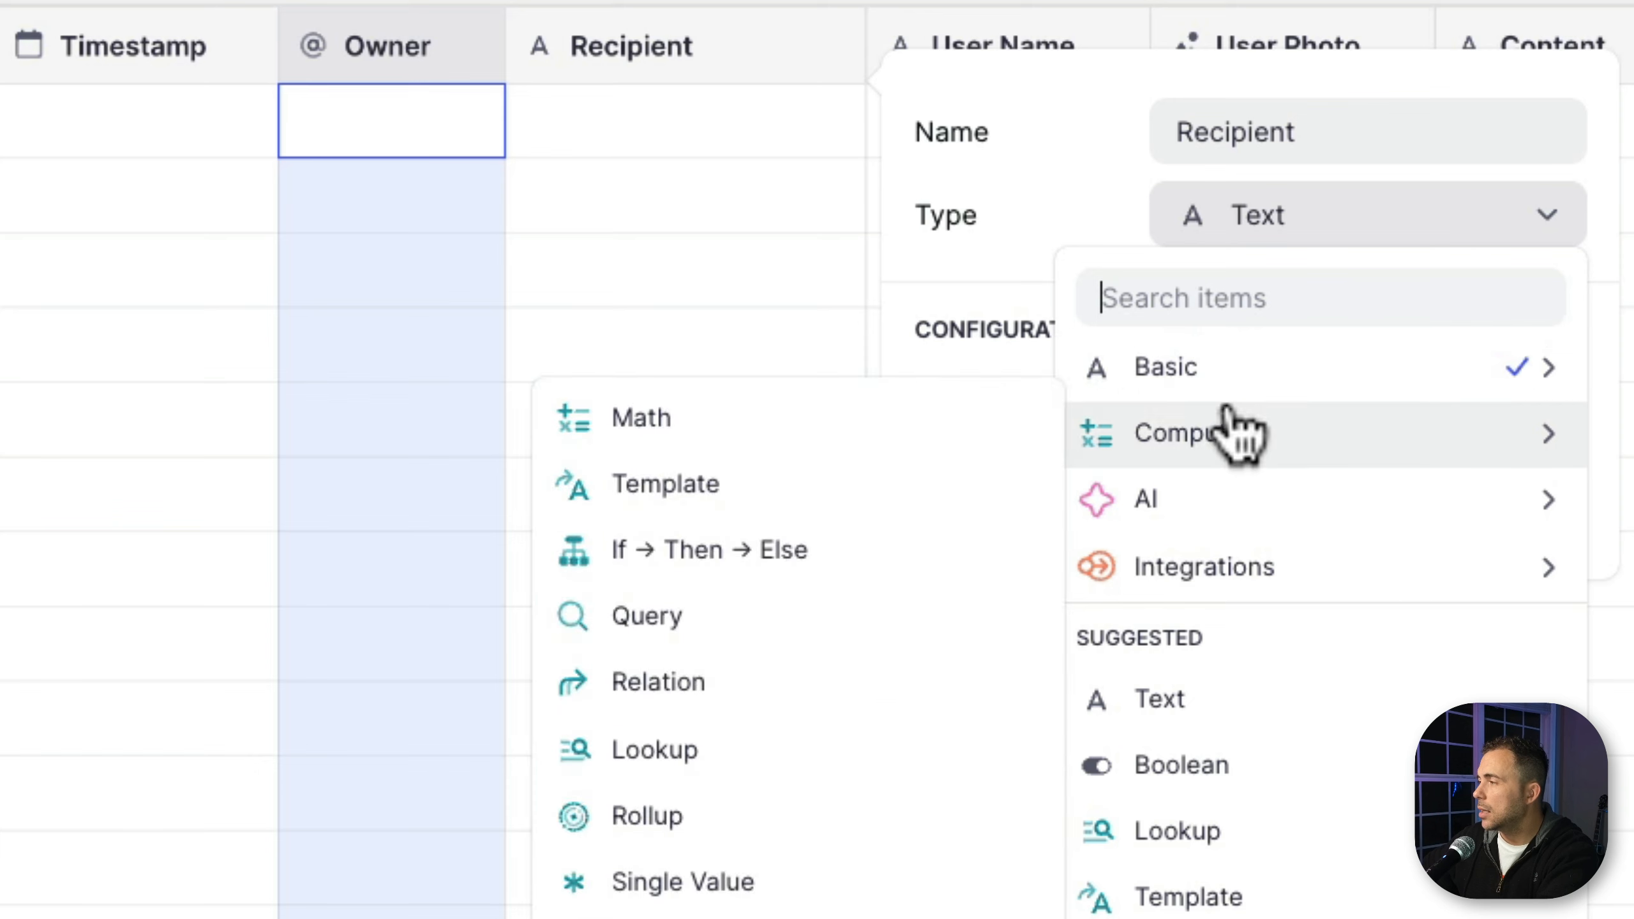
mouse_move(1086, 393)
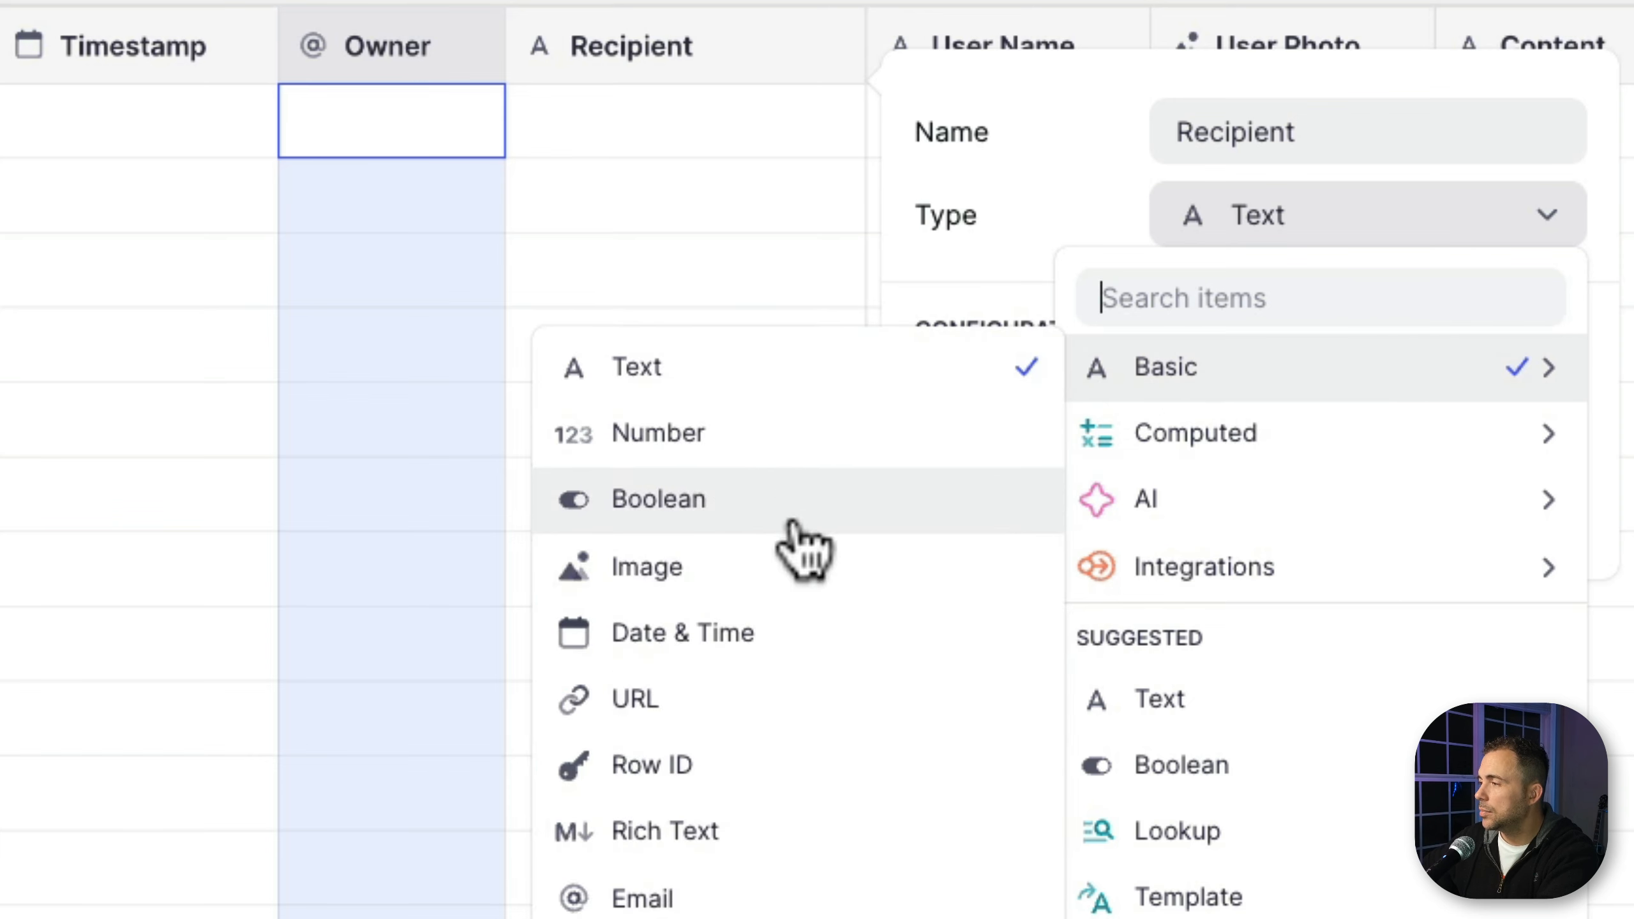
left_click(752, 898)
left_click(1557, 522)
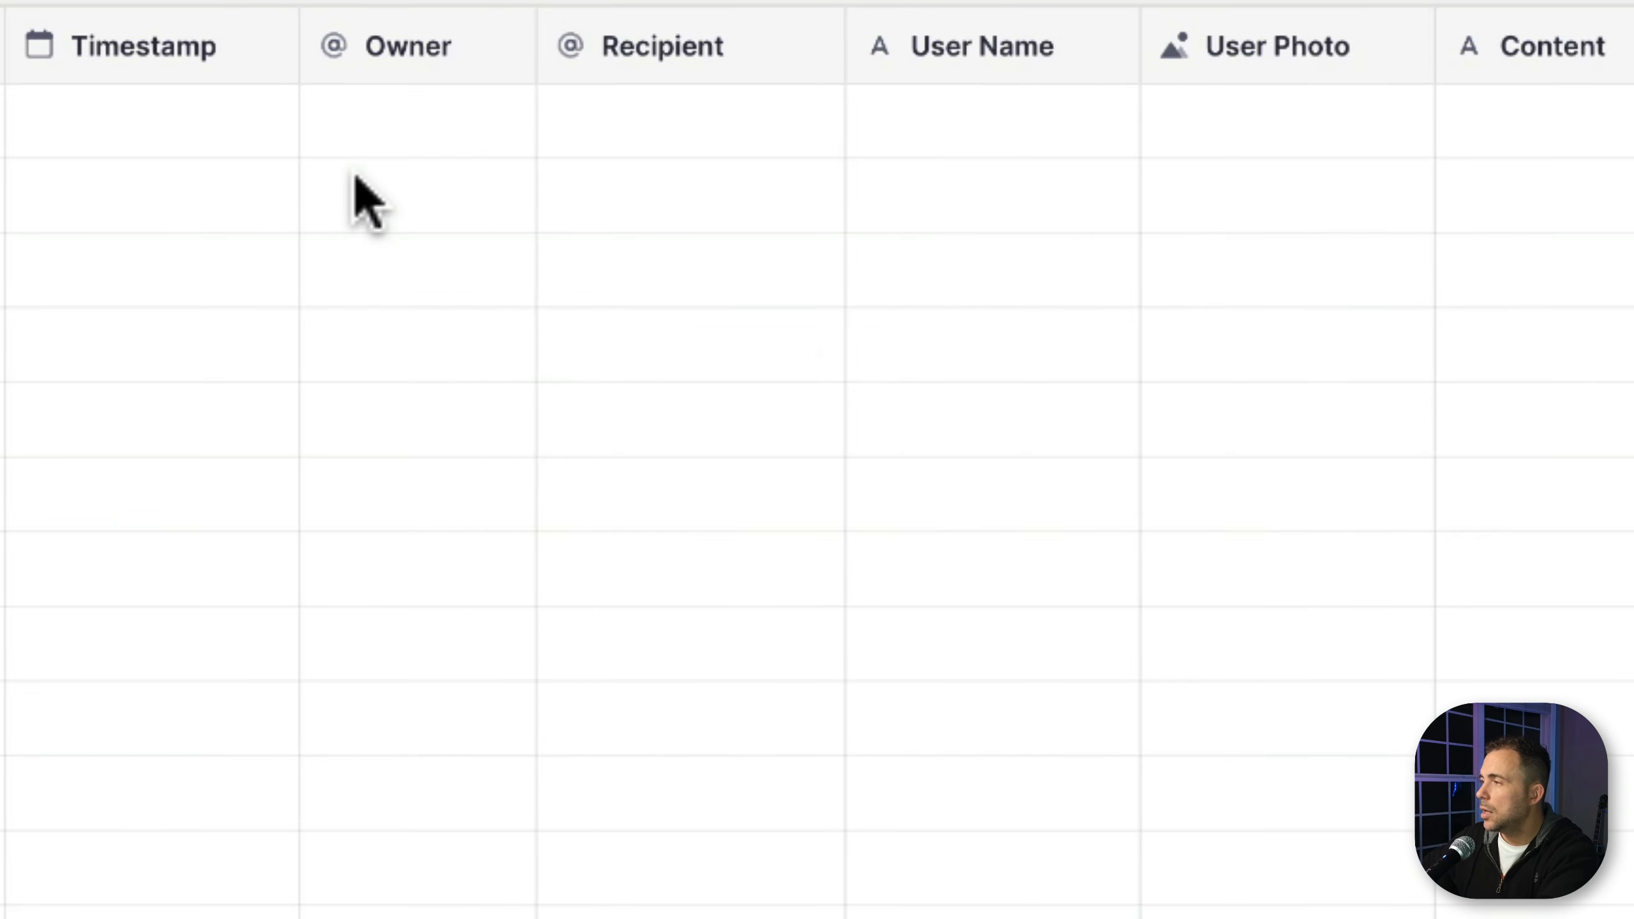
Rename the Owner column of the User Chat table to "Sender"
left_click(390, 65)
left_click(391, 65)
type("Sene")
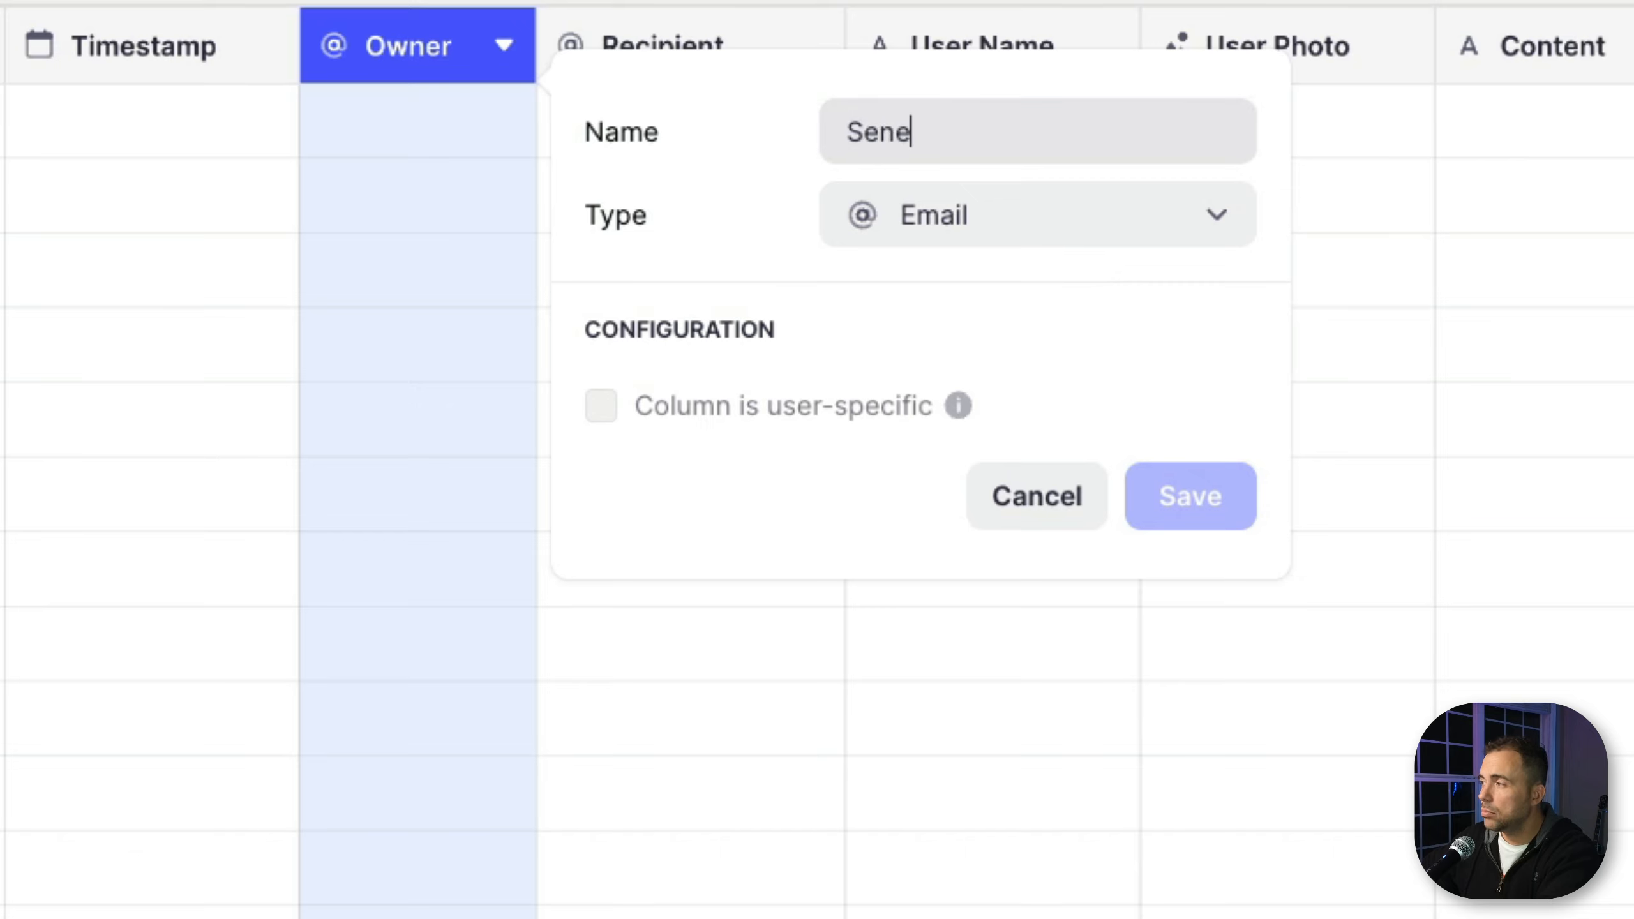
key("BackSpace")
type("der")
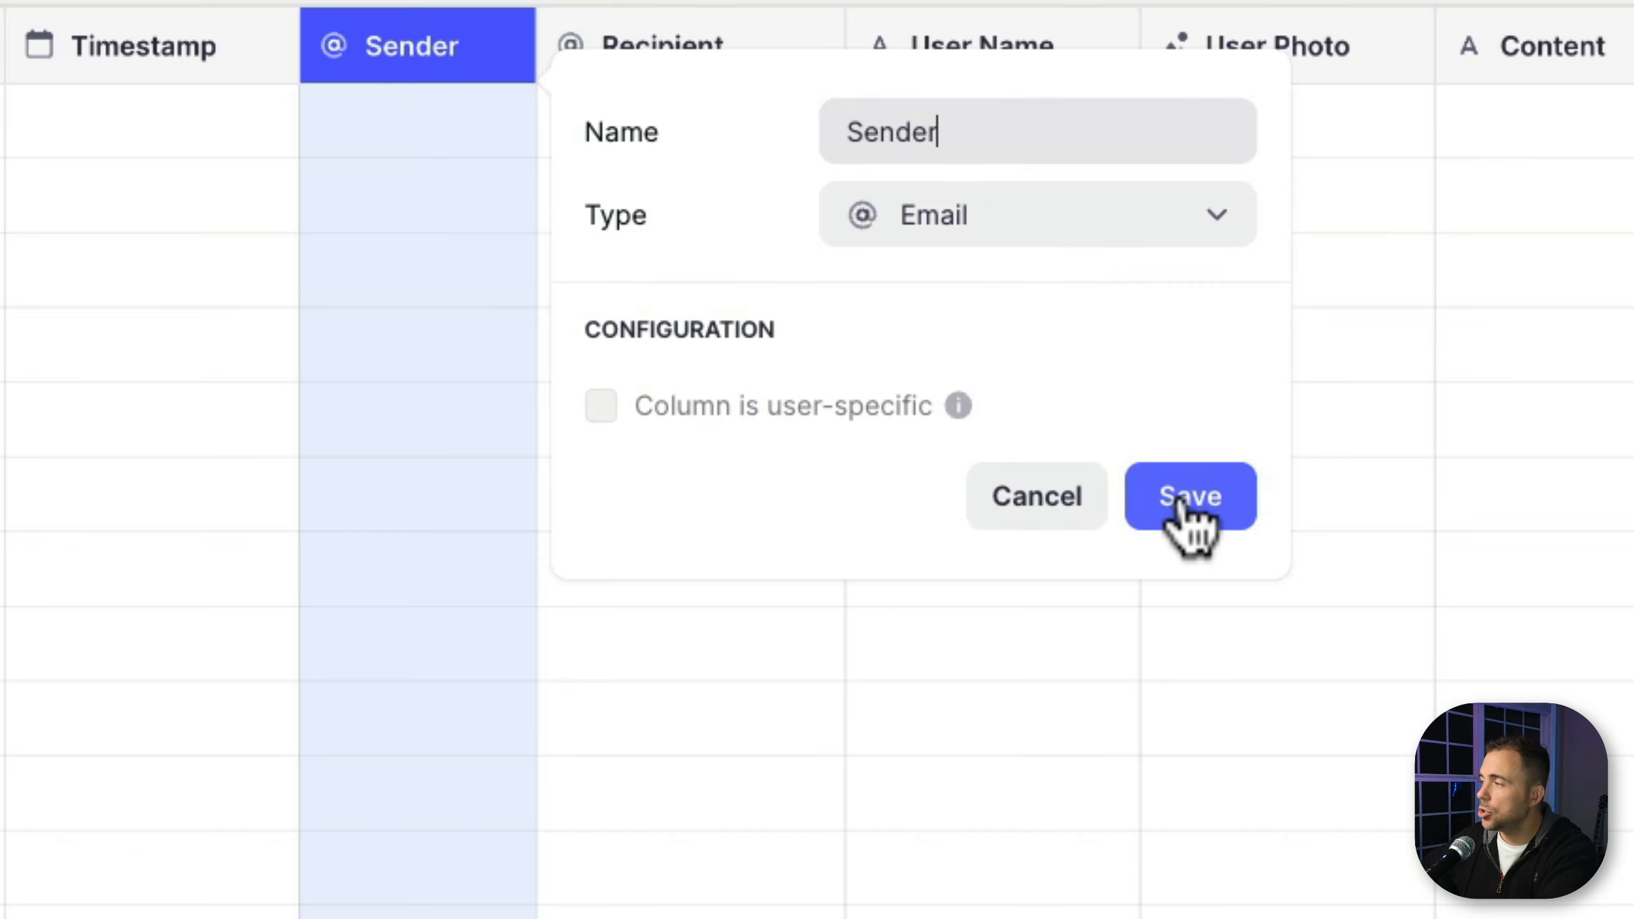
left_click(1187, 499)
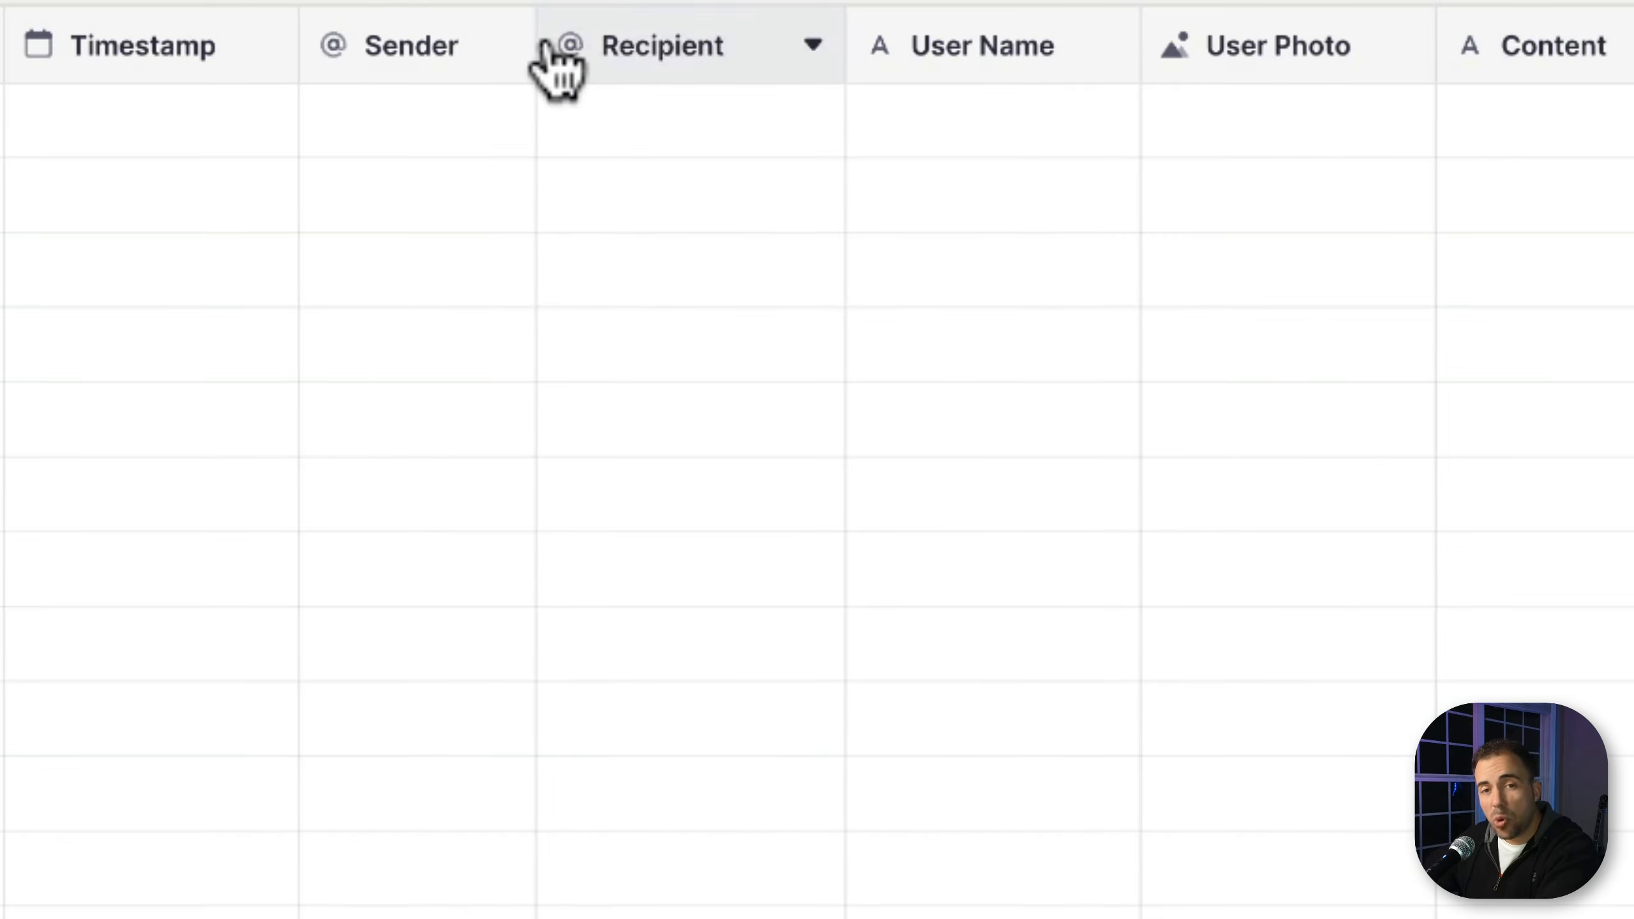
Make both the Sender and Recipient columns row owners in the User Chat table
left_click(422, 58)
left_click(622, 51)
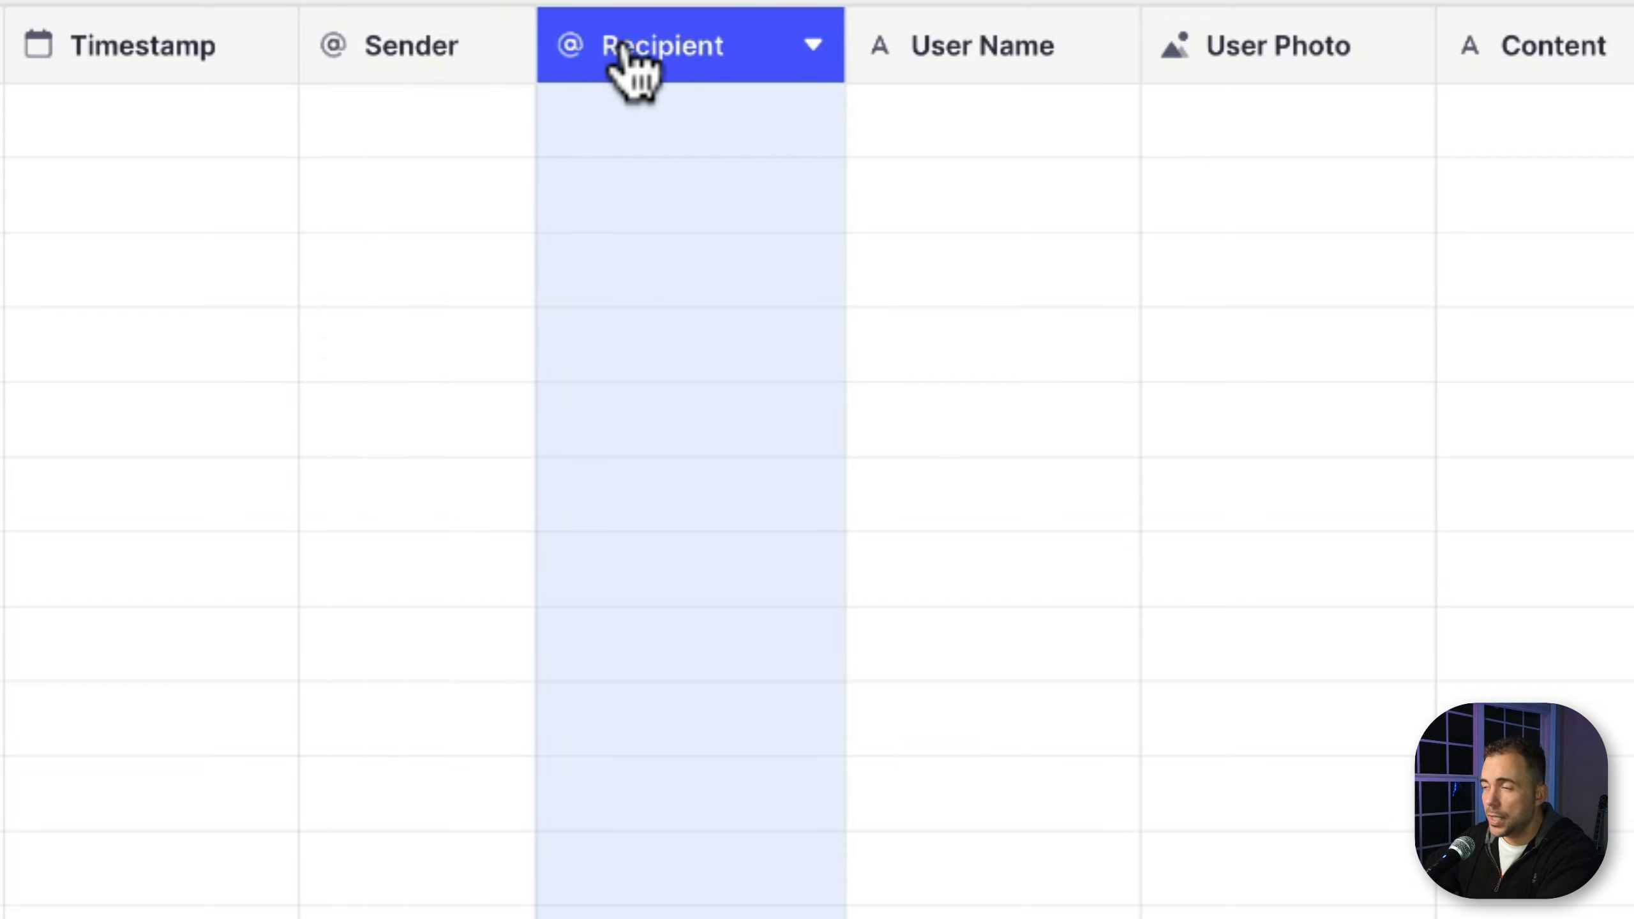
left_click(503, 46)
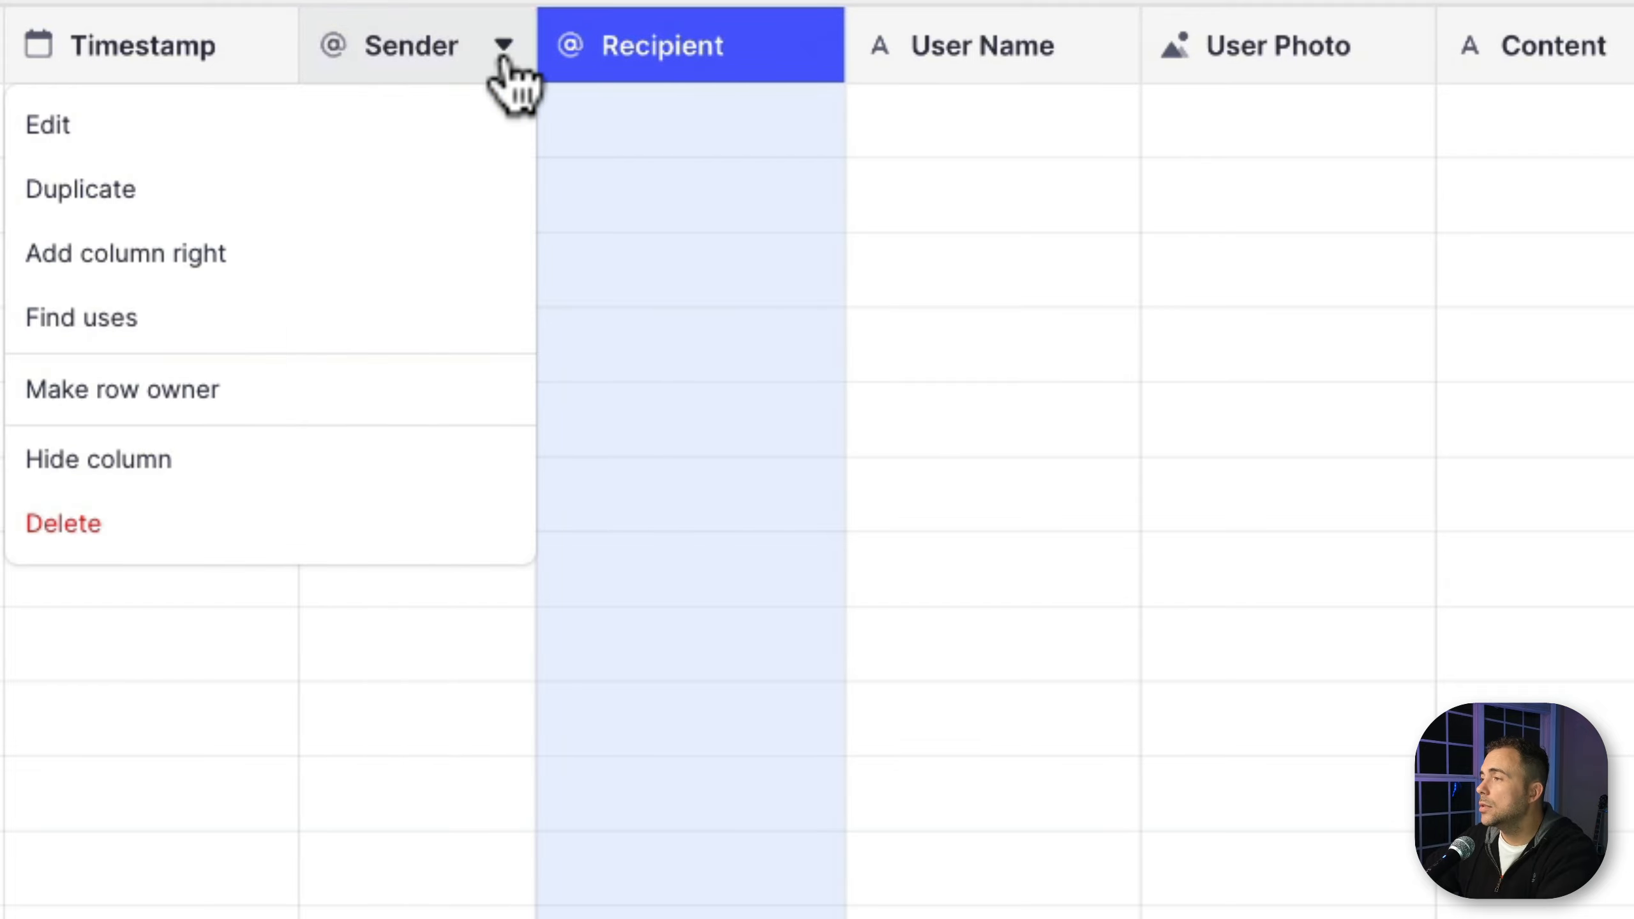
left_click(330, 386)
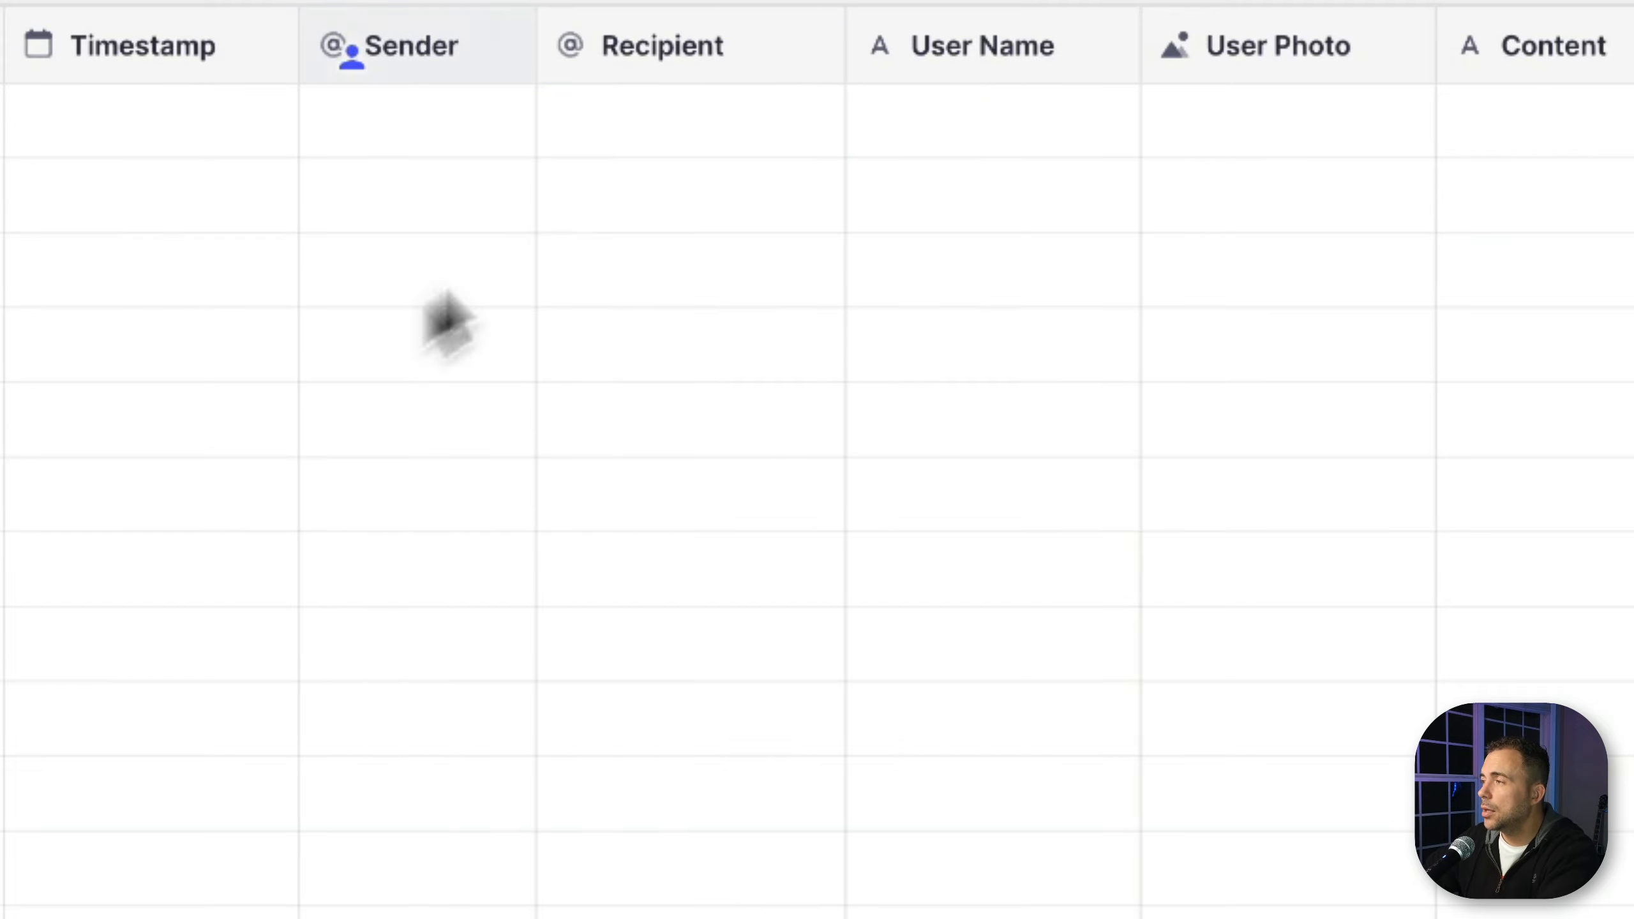
left_click(812, 46)
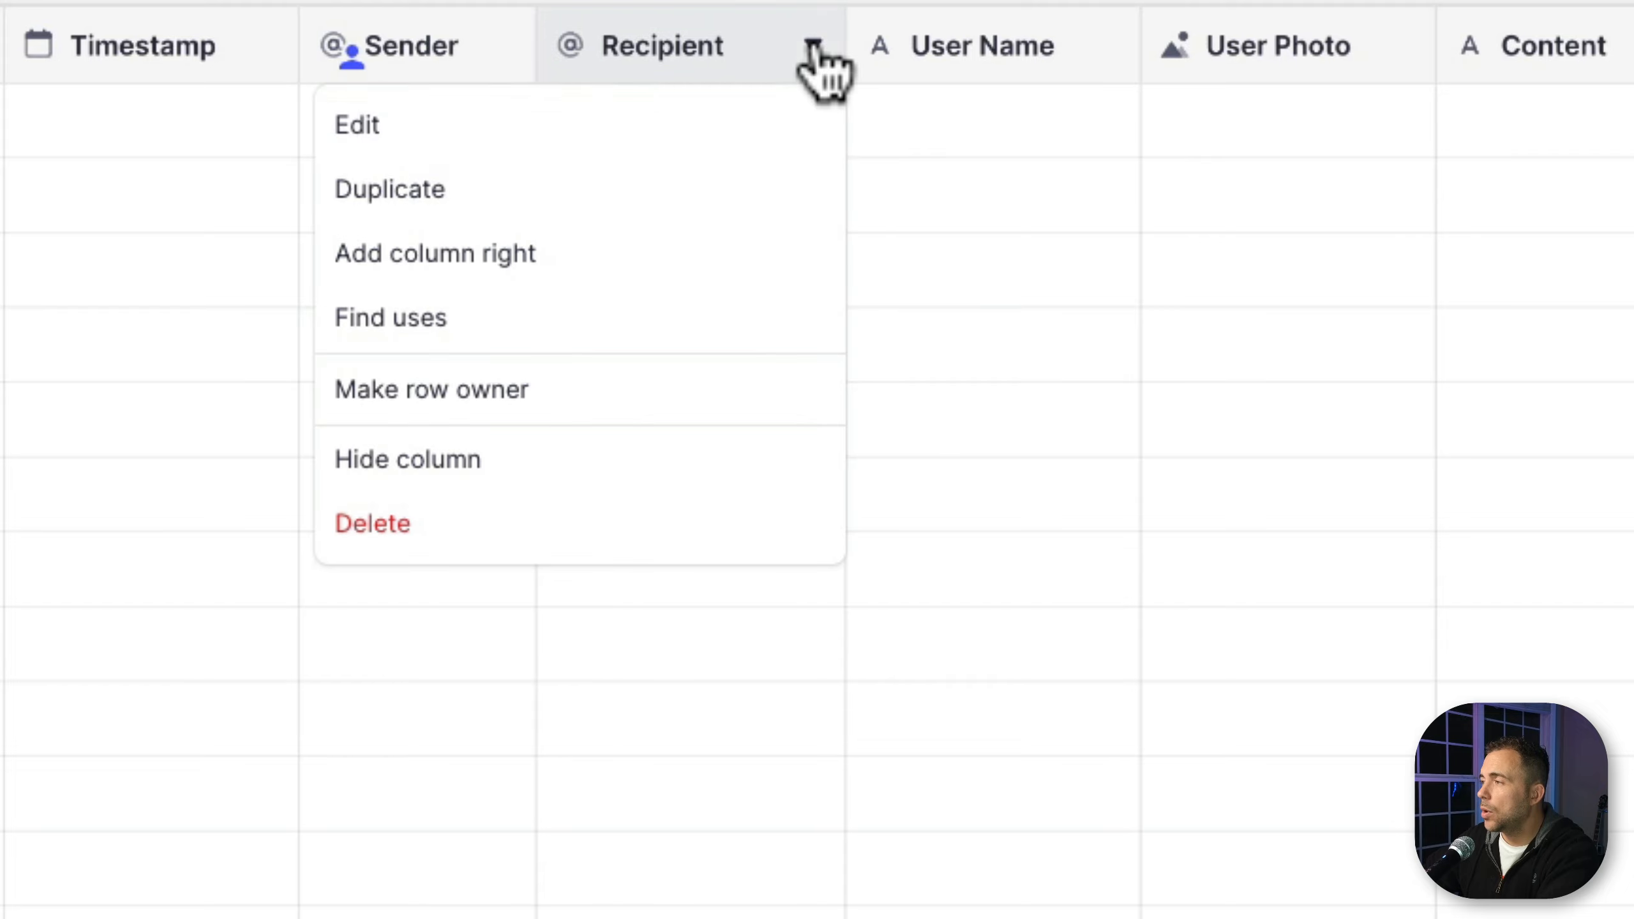
left_click(479, 391)
Delete all the blank rows from the User Chat table
left_click(96, 223)
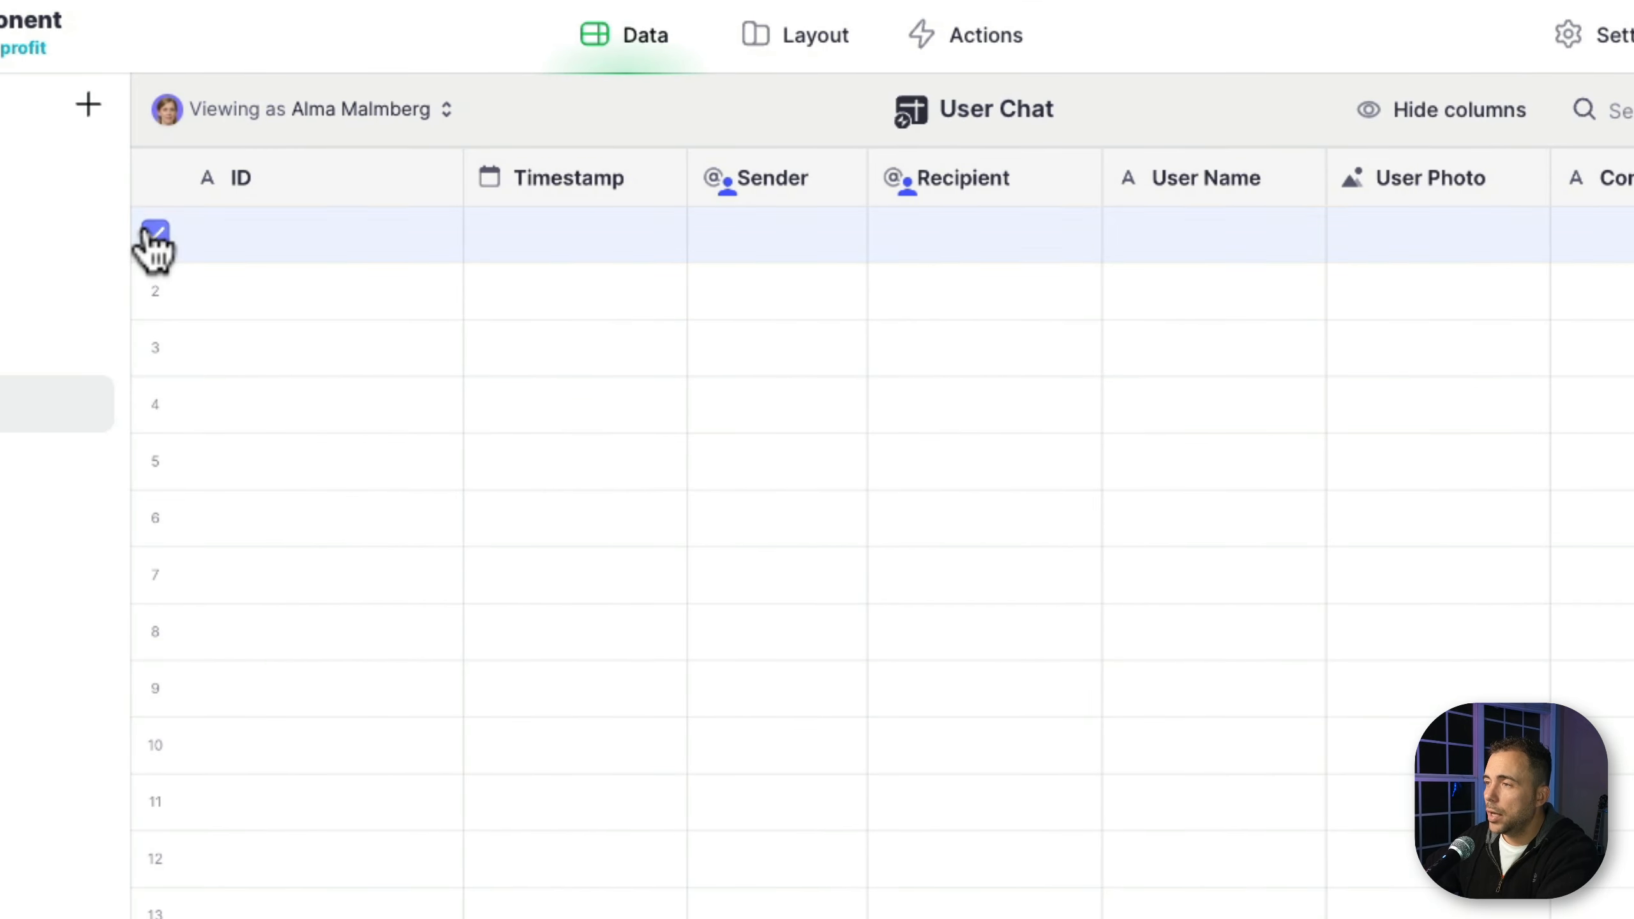
left_click(96, 917, "shift")
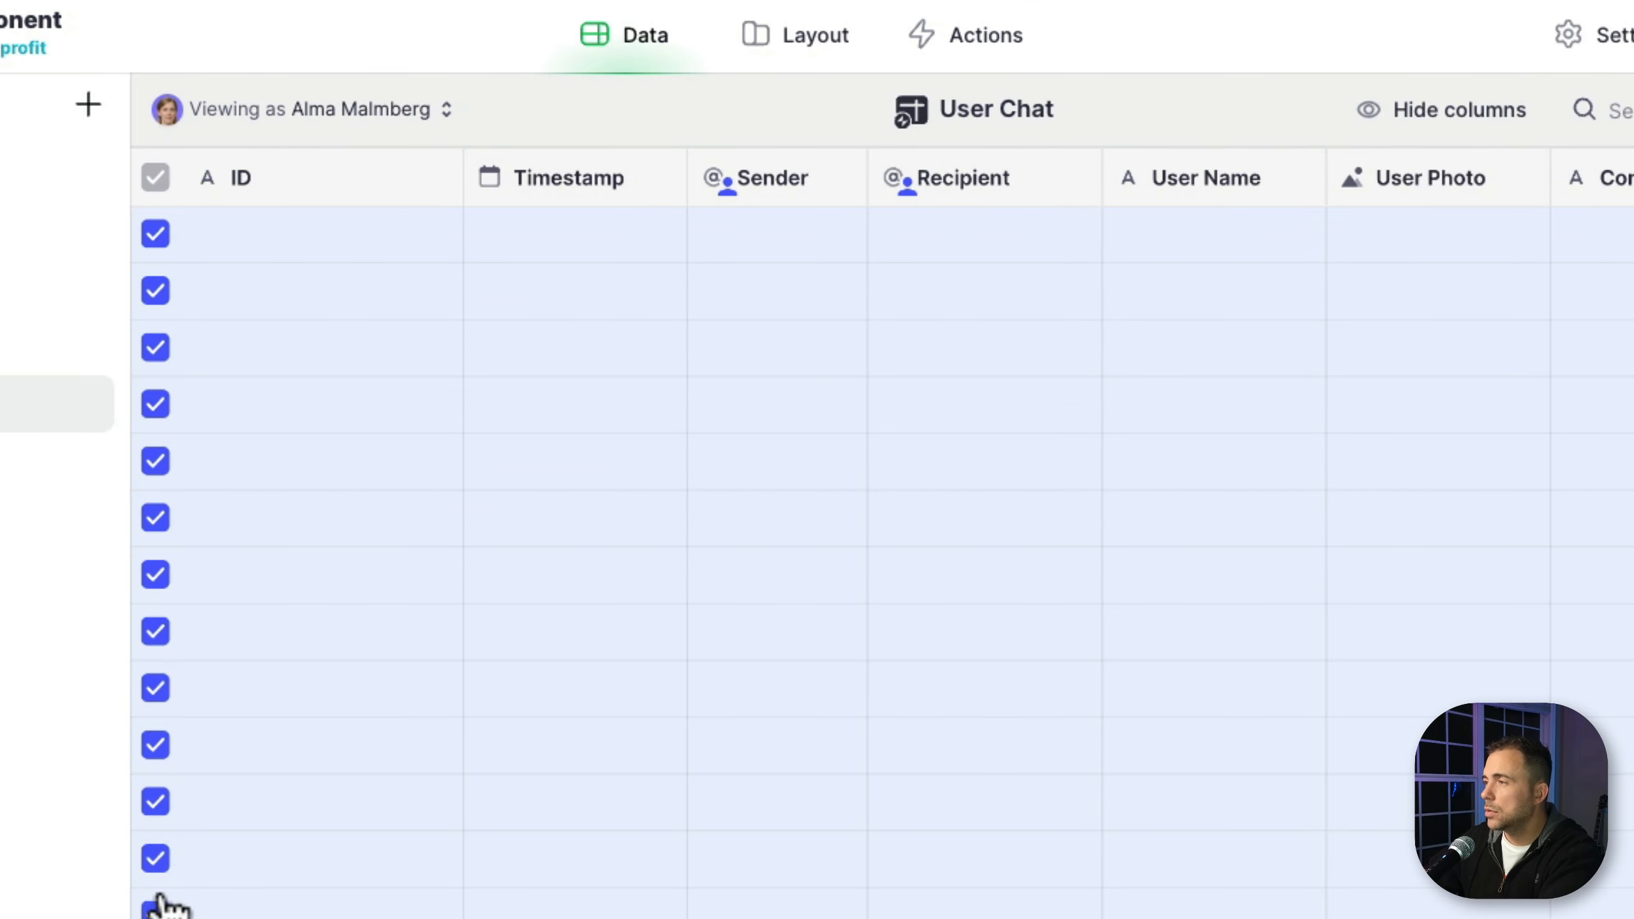
key("Delete")
left_click(1073, 670)
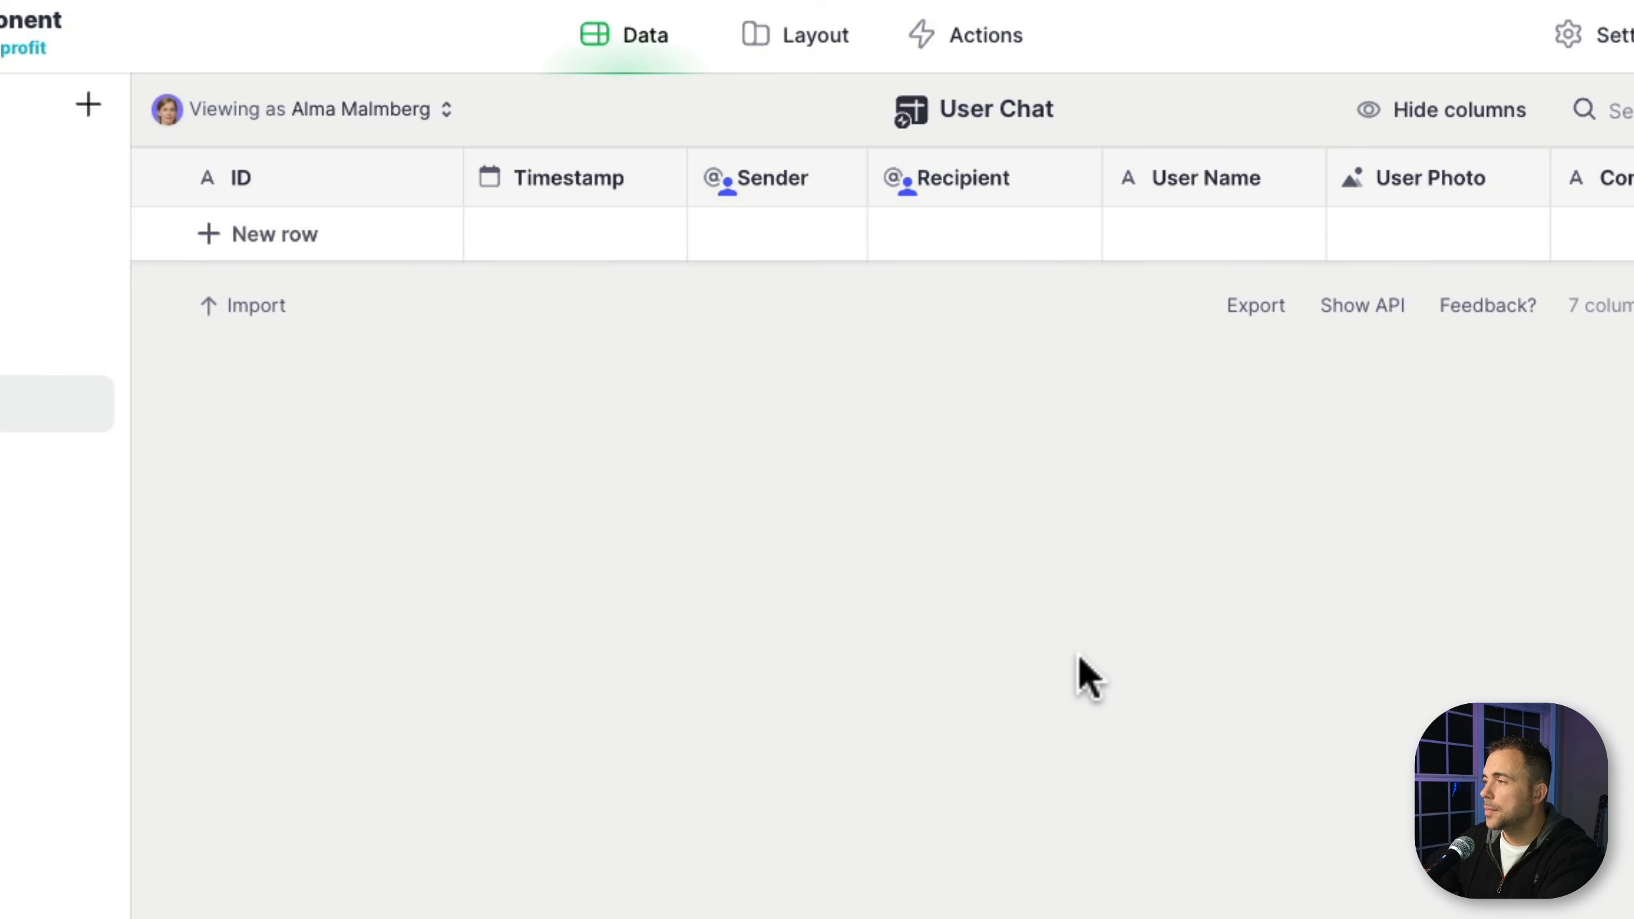
Add a Chat component to the Projects details screen in the layout, with the User Chat table as its source
left_click(804, 71)
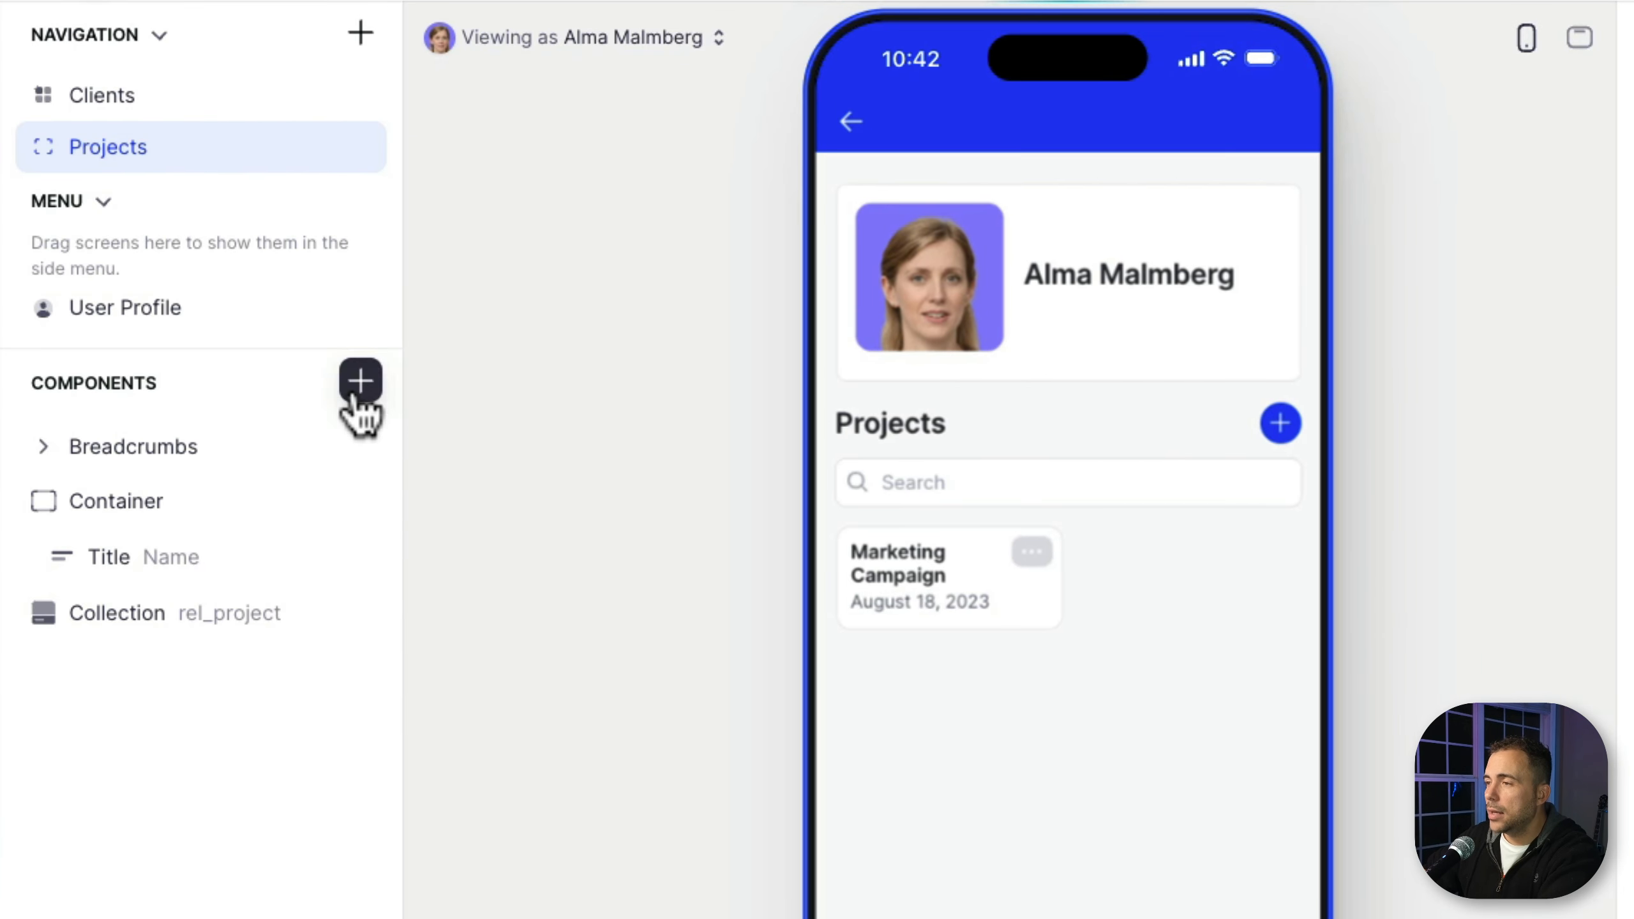
left_click(359, 383)
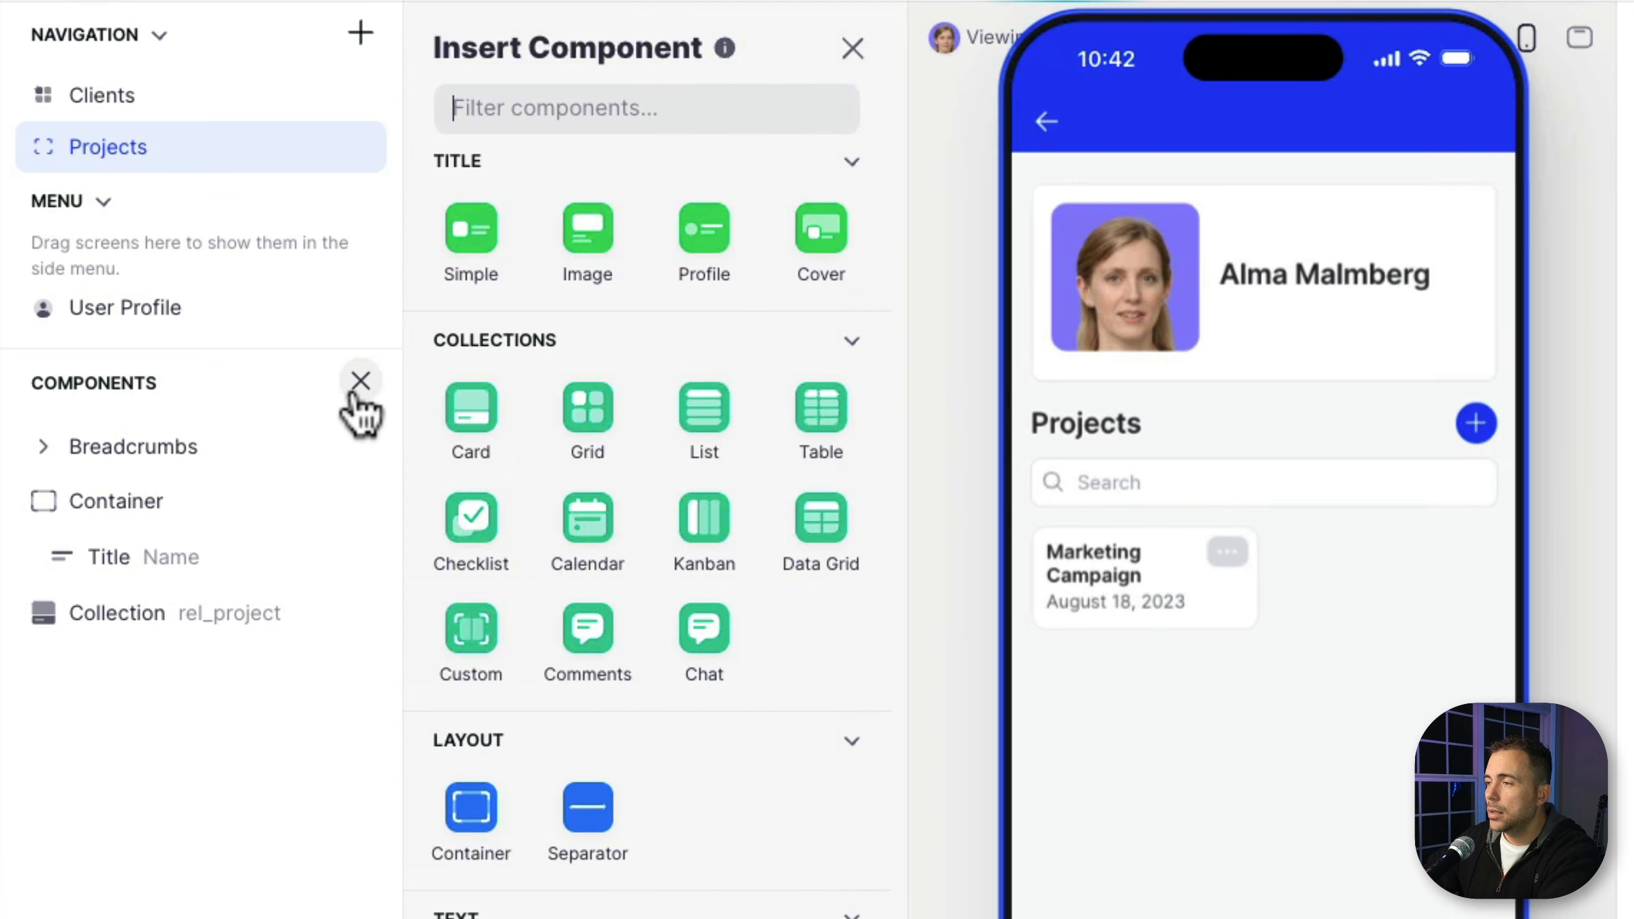
left_click(710, 644)
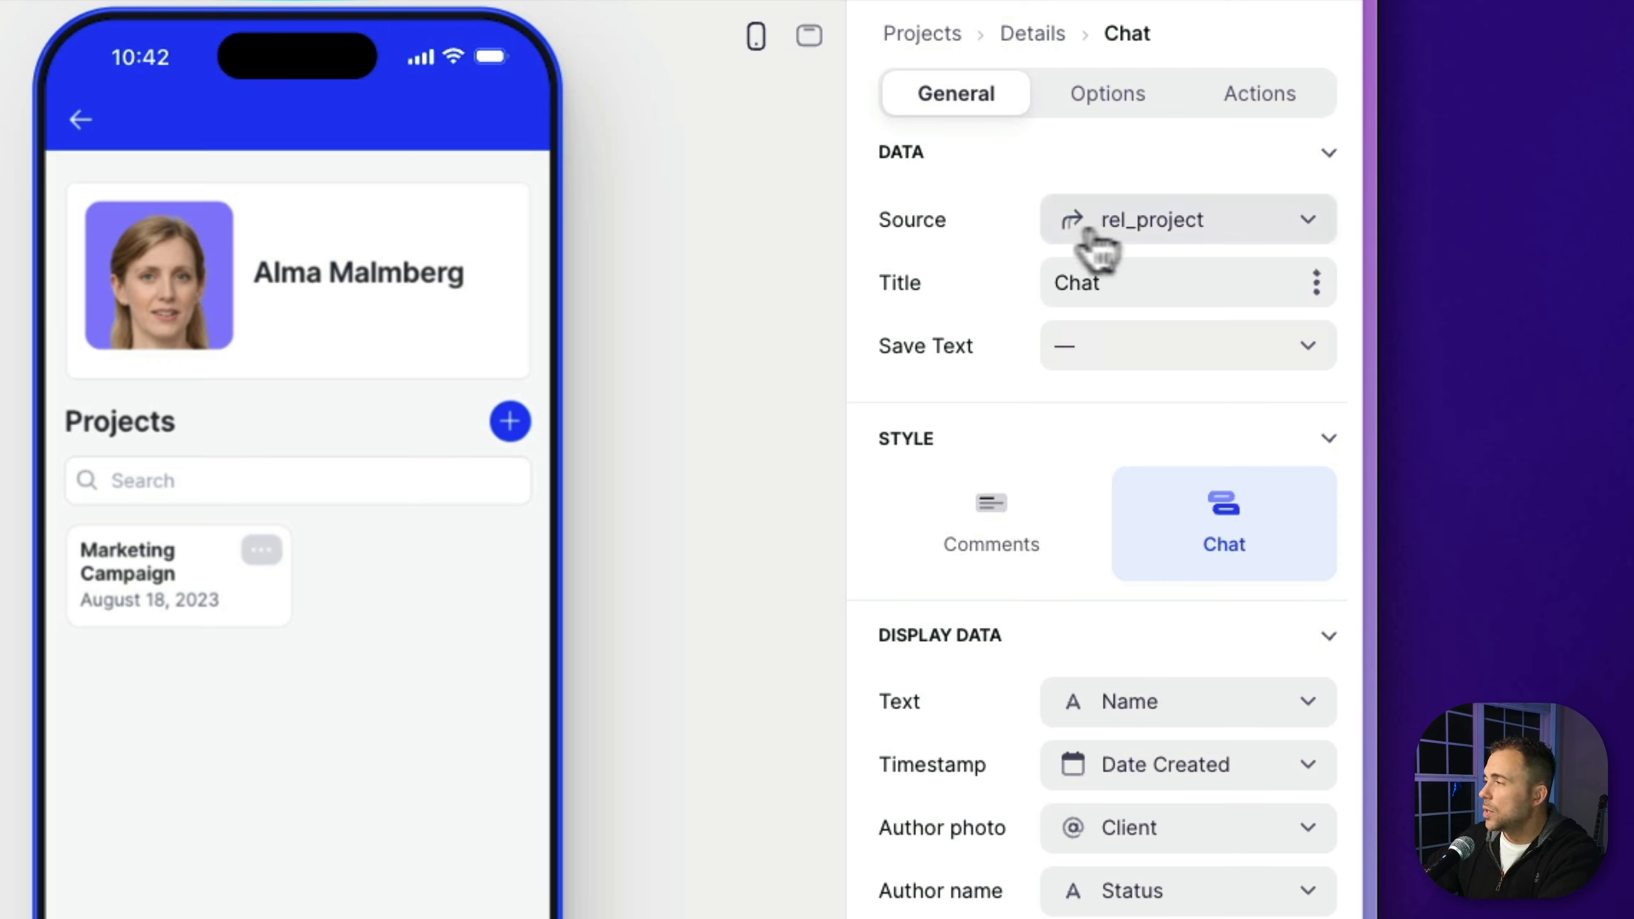
left_click(1163, 241)
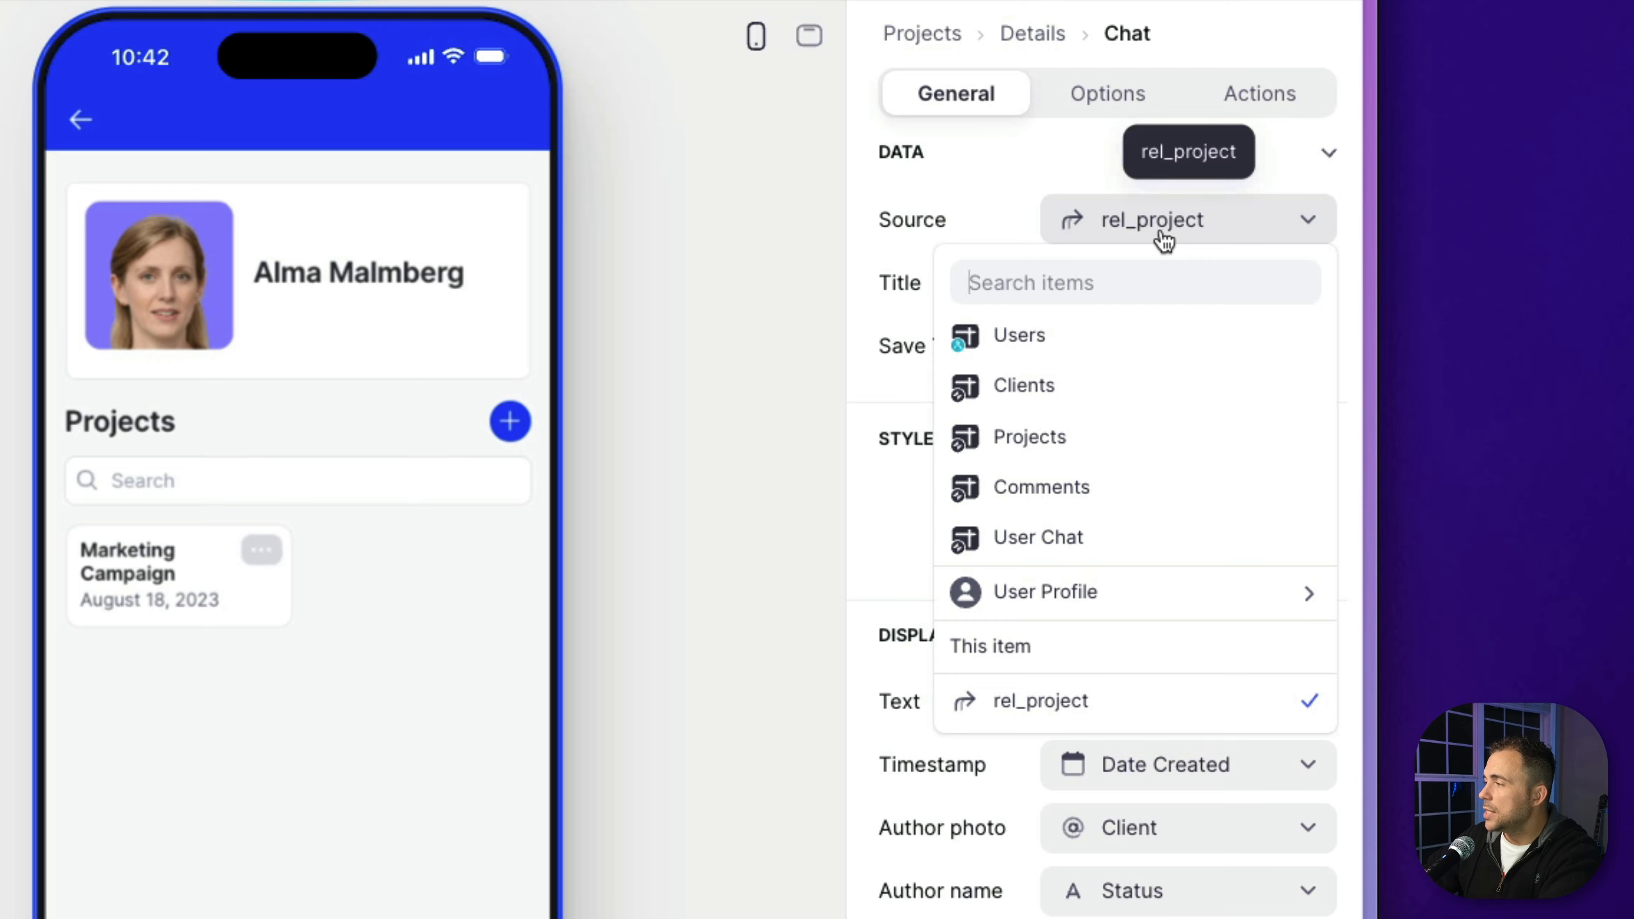
left_click(1039, 539)
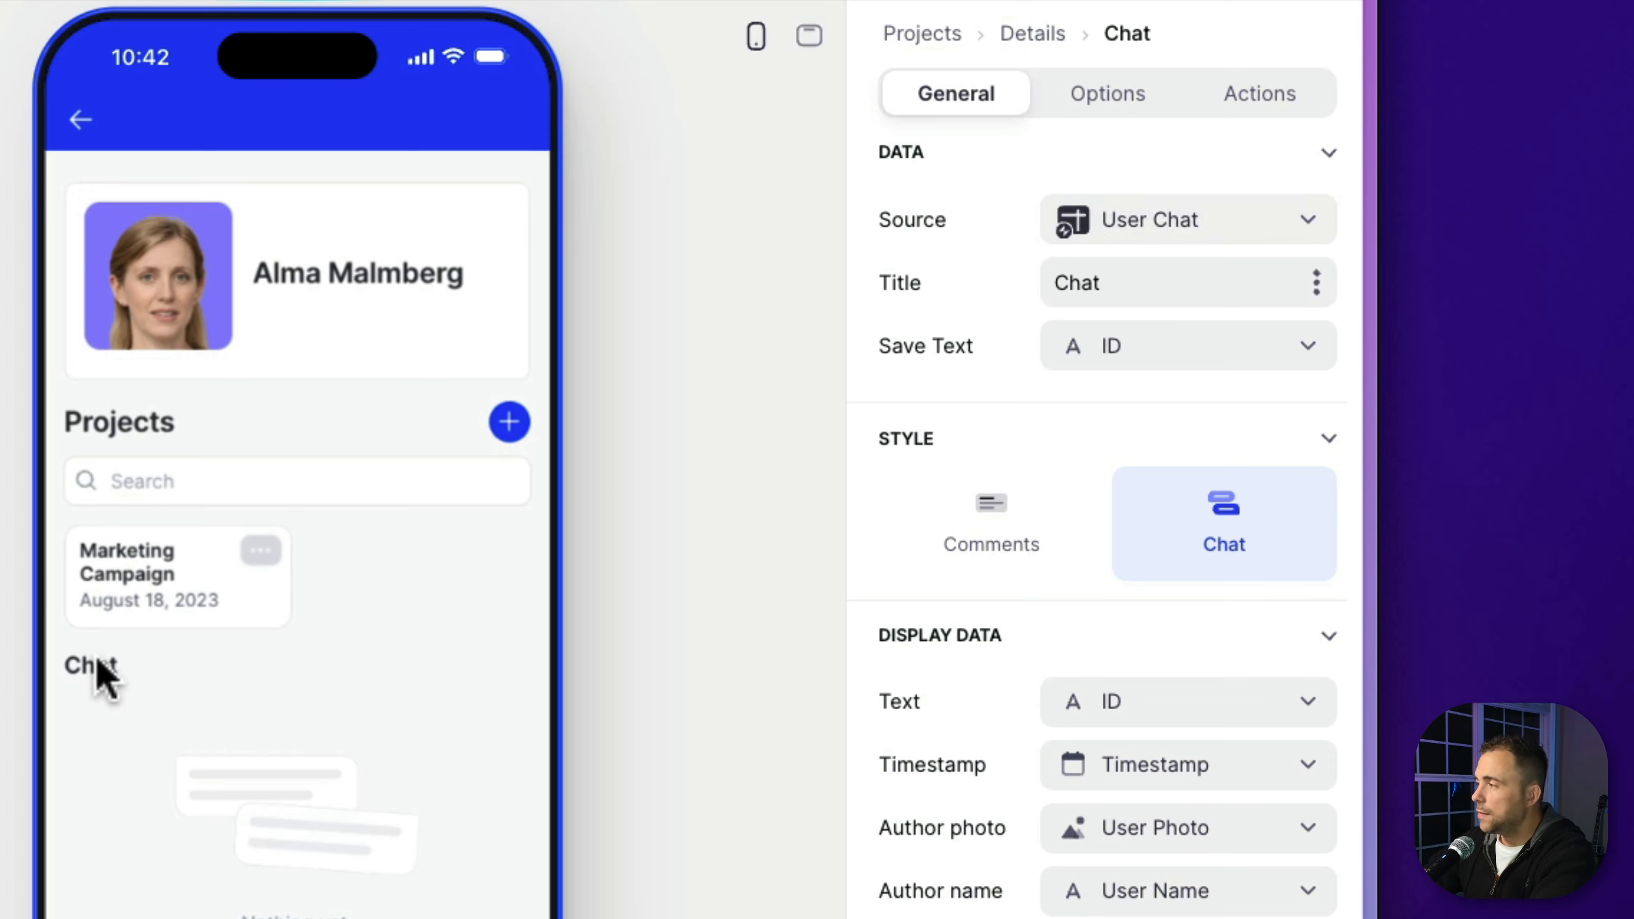
Map both the chat component's saved text and its displayed text to the Content column
left_click(1096, 351)
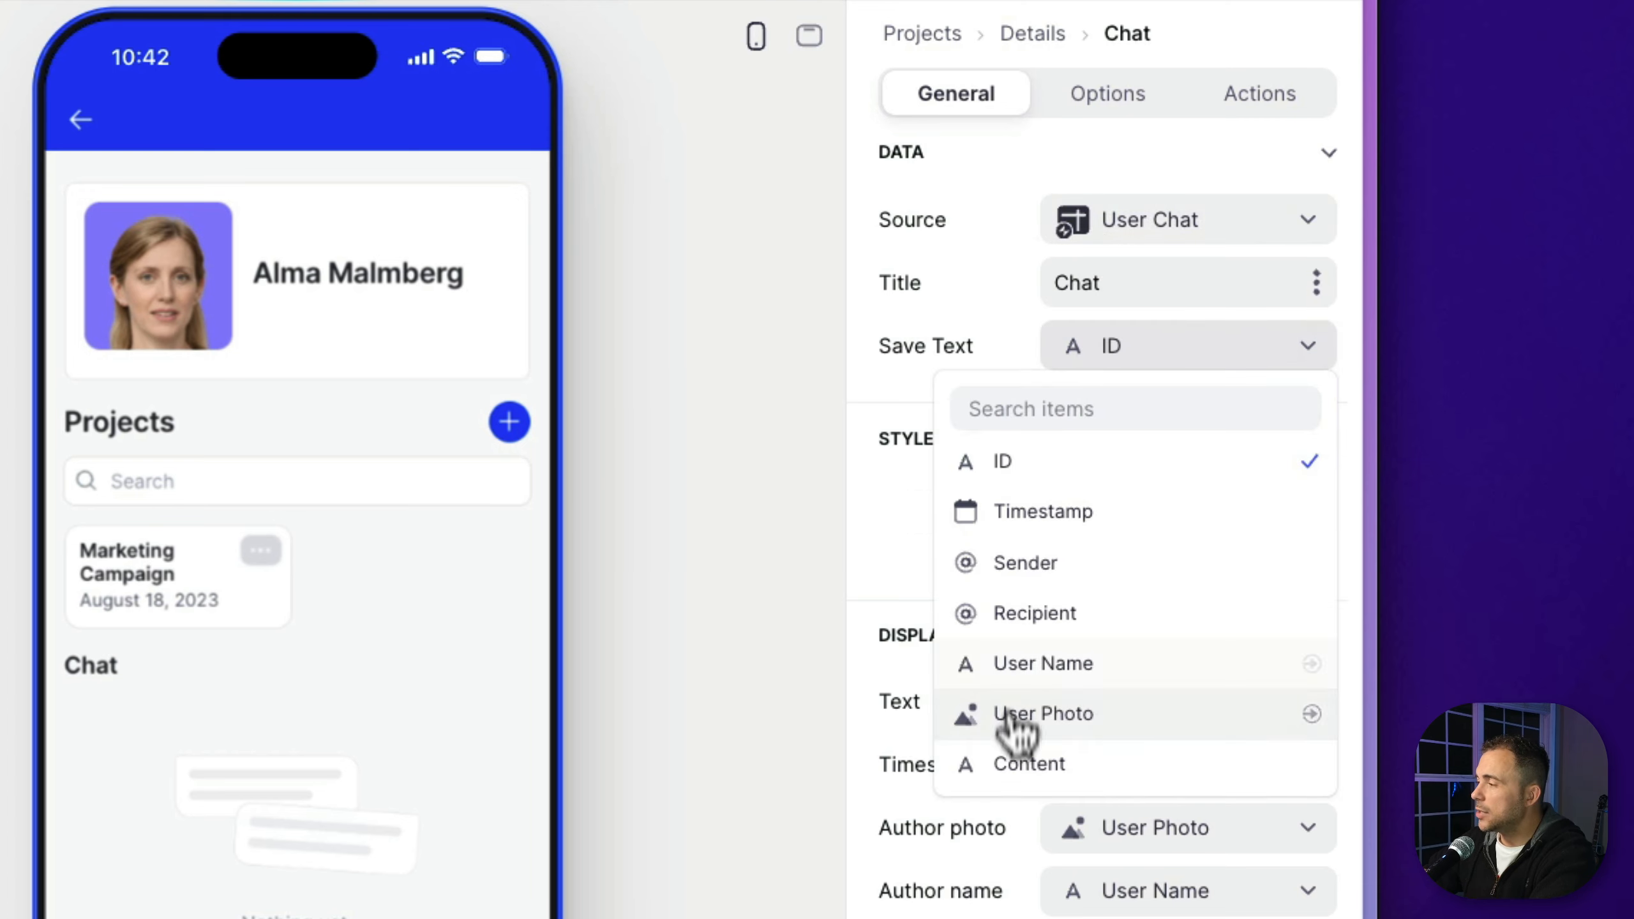
left_click(1014, 772)
scroll(1014, 776, "down", 5)
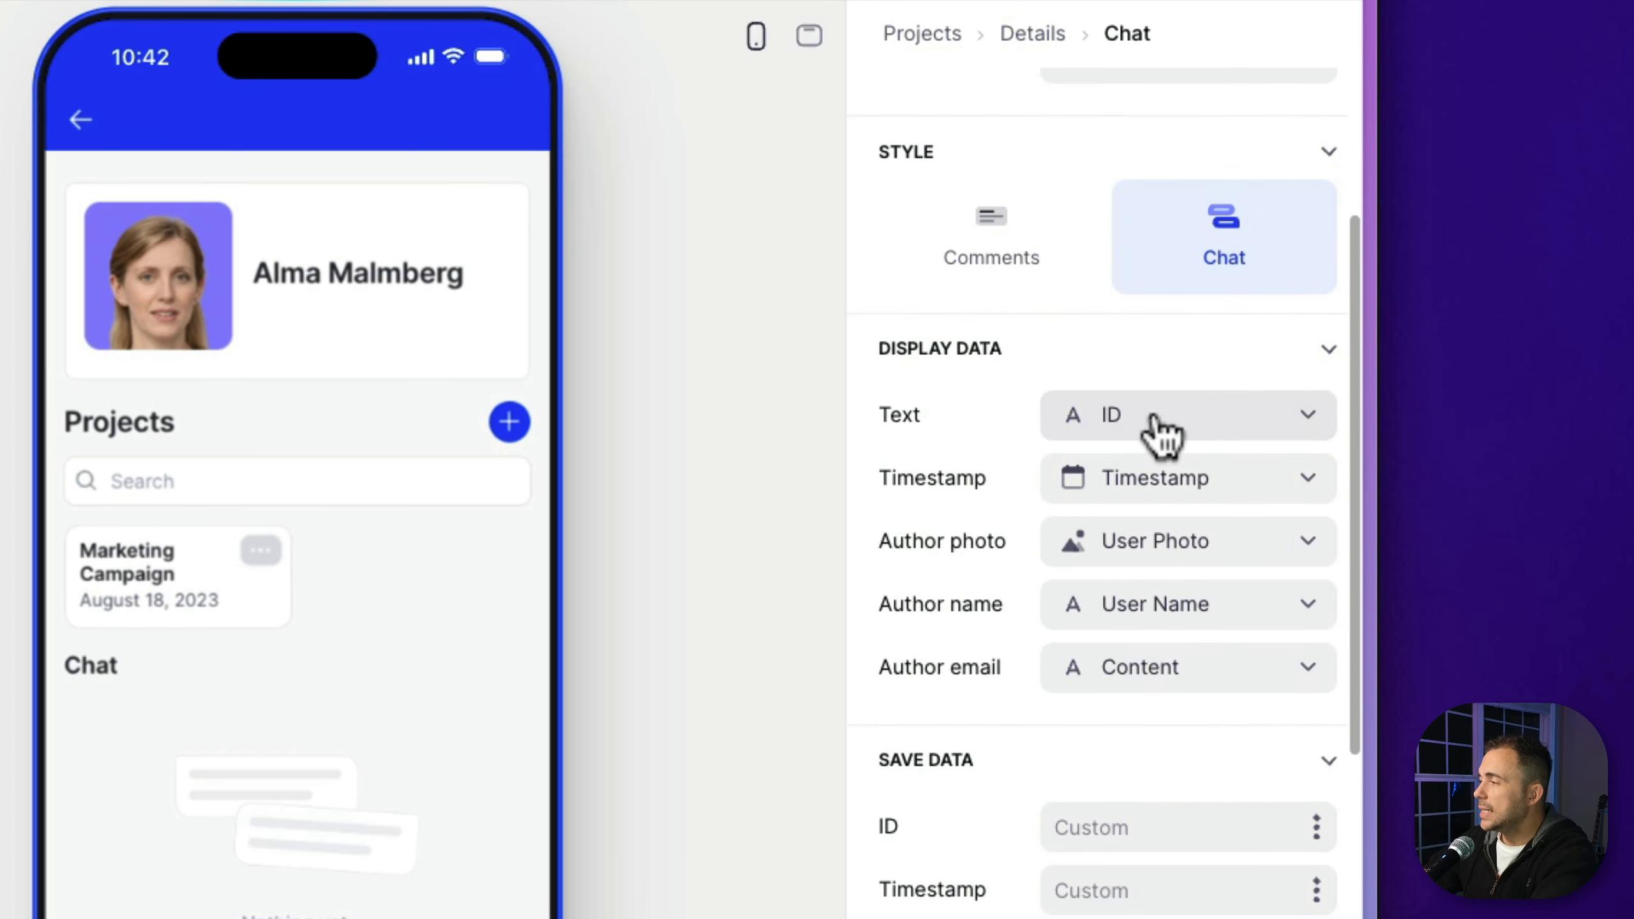
left_click(1154, 425)
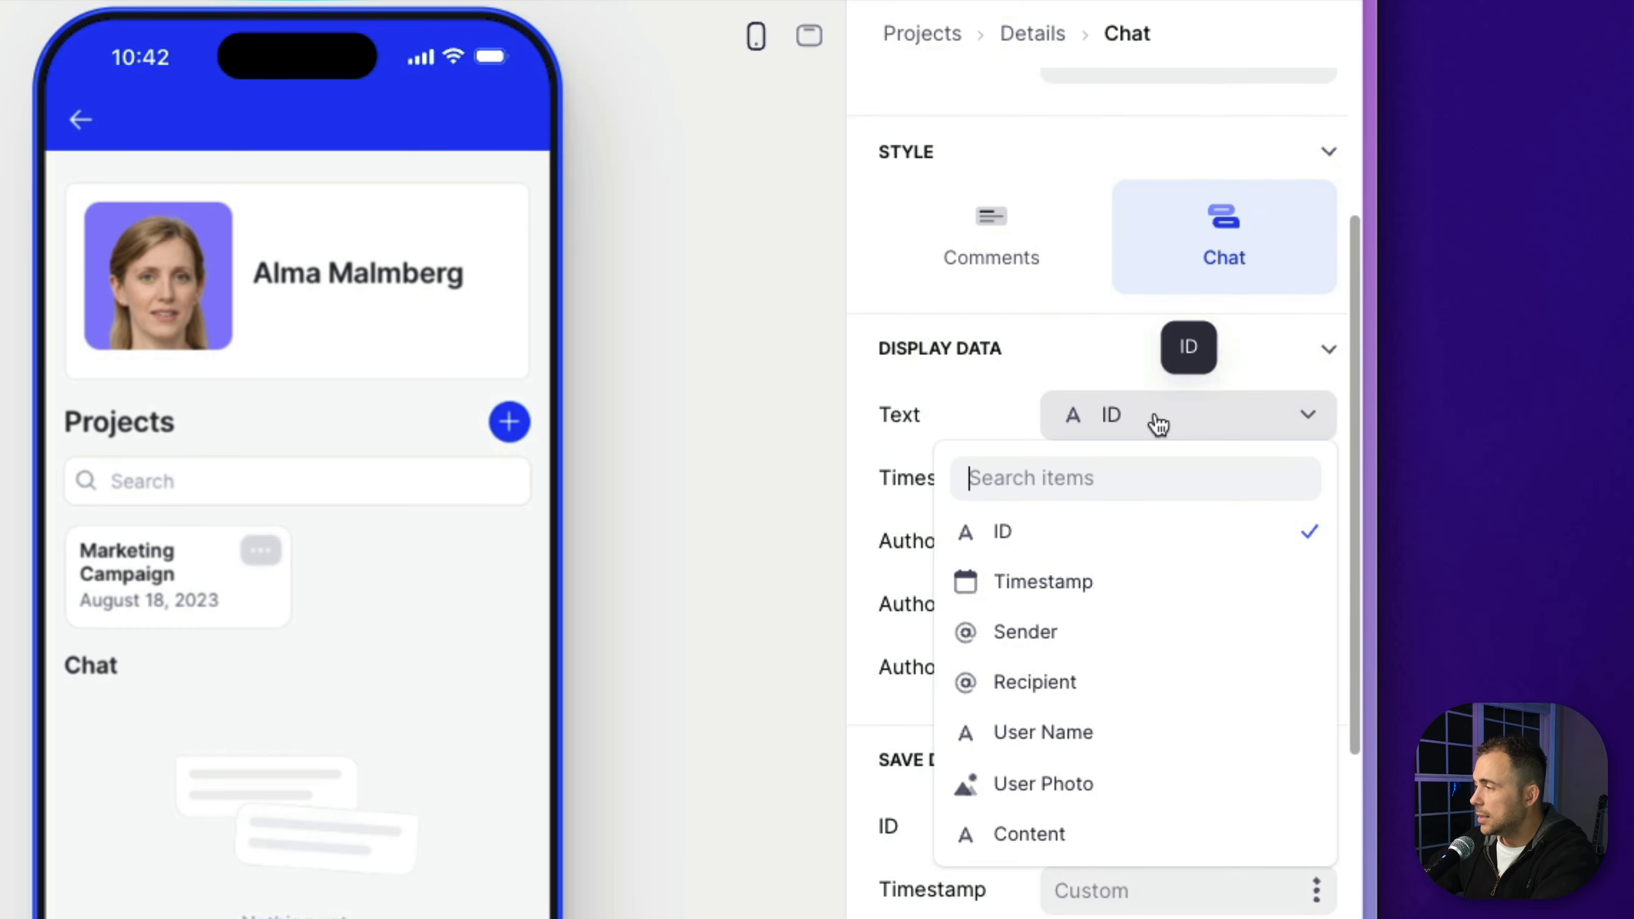
left_click(1007, 837)
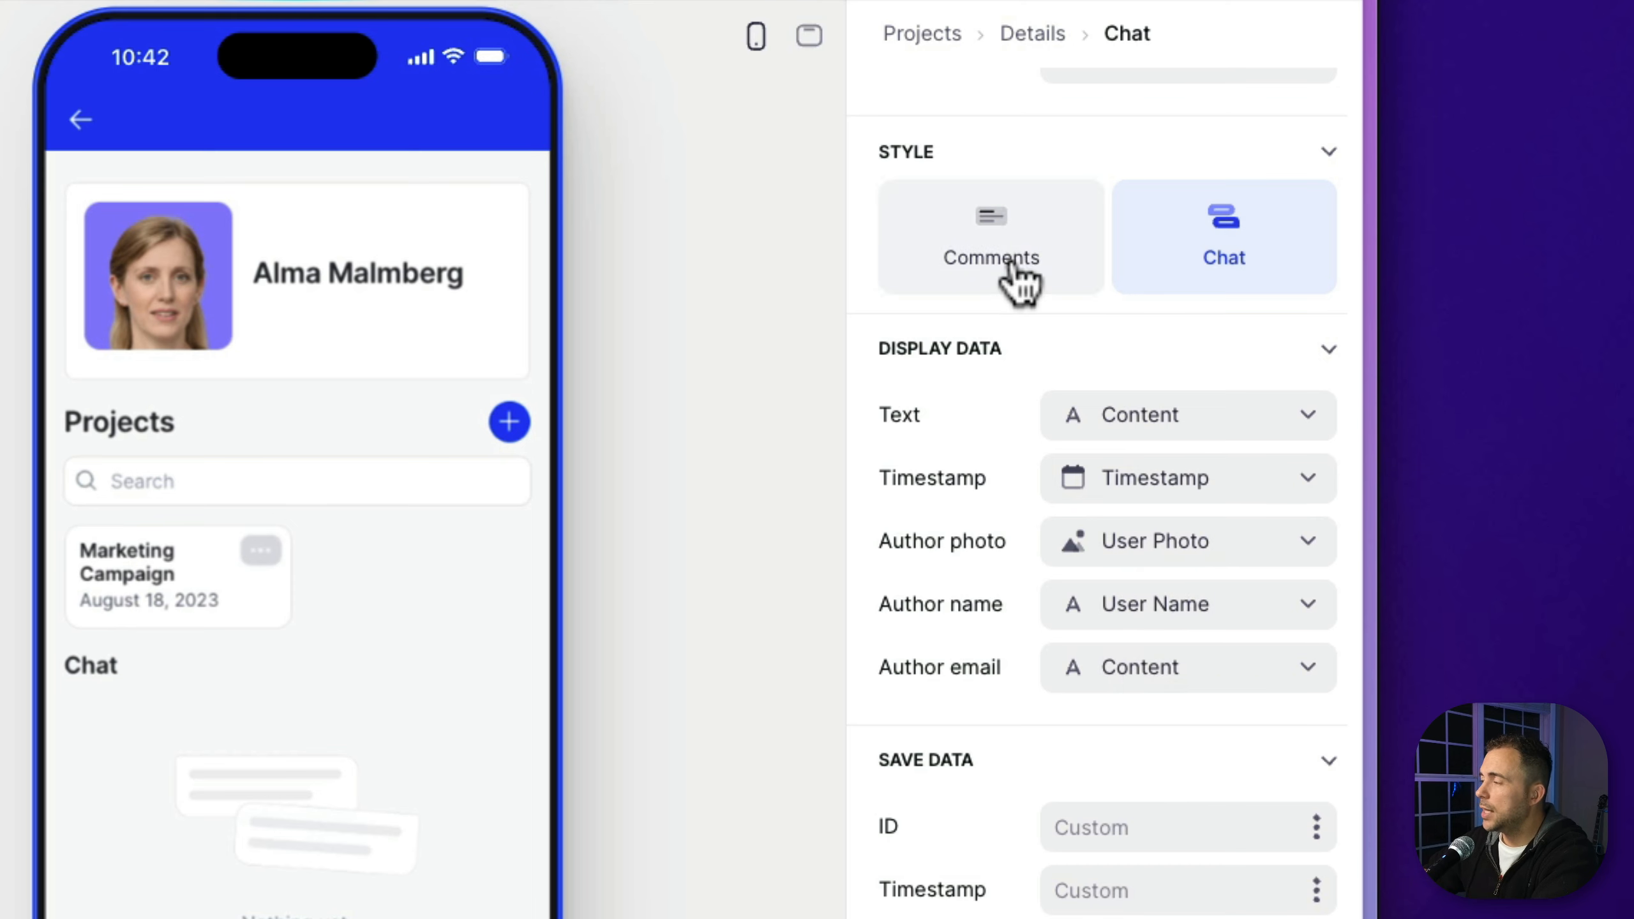
Try the Comments style on the chat component and return it to the Chat style
left_click(992, 245)
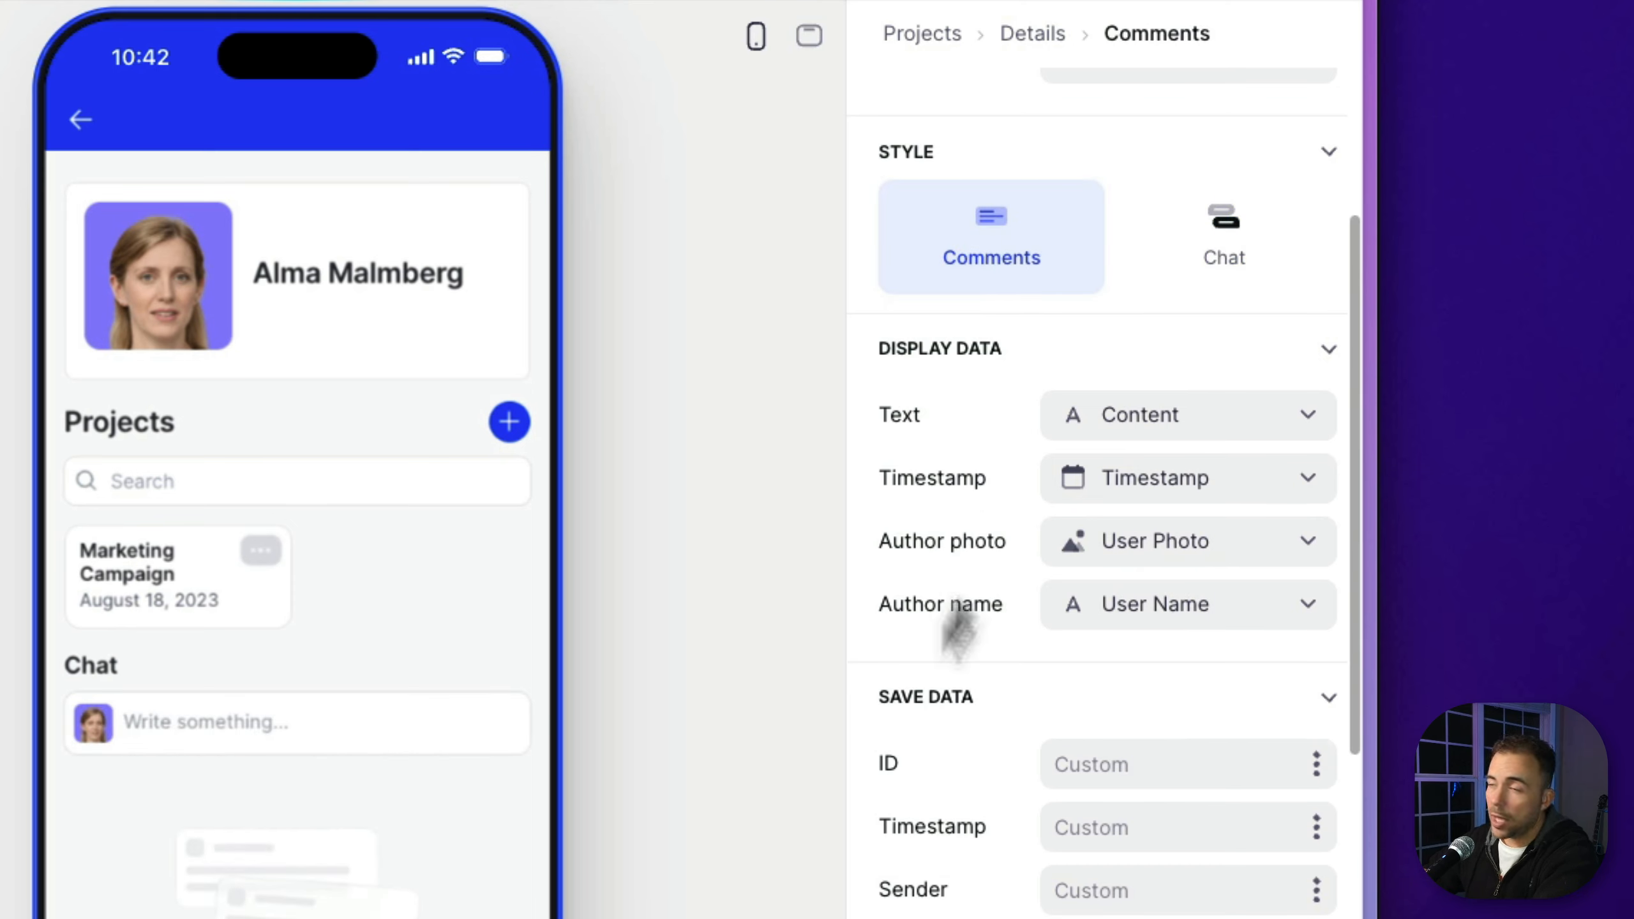
left_click(1245, 258)
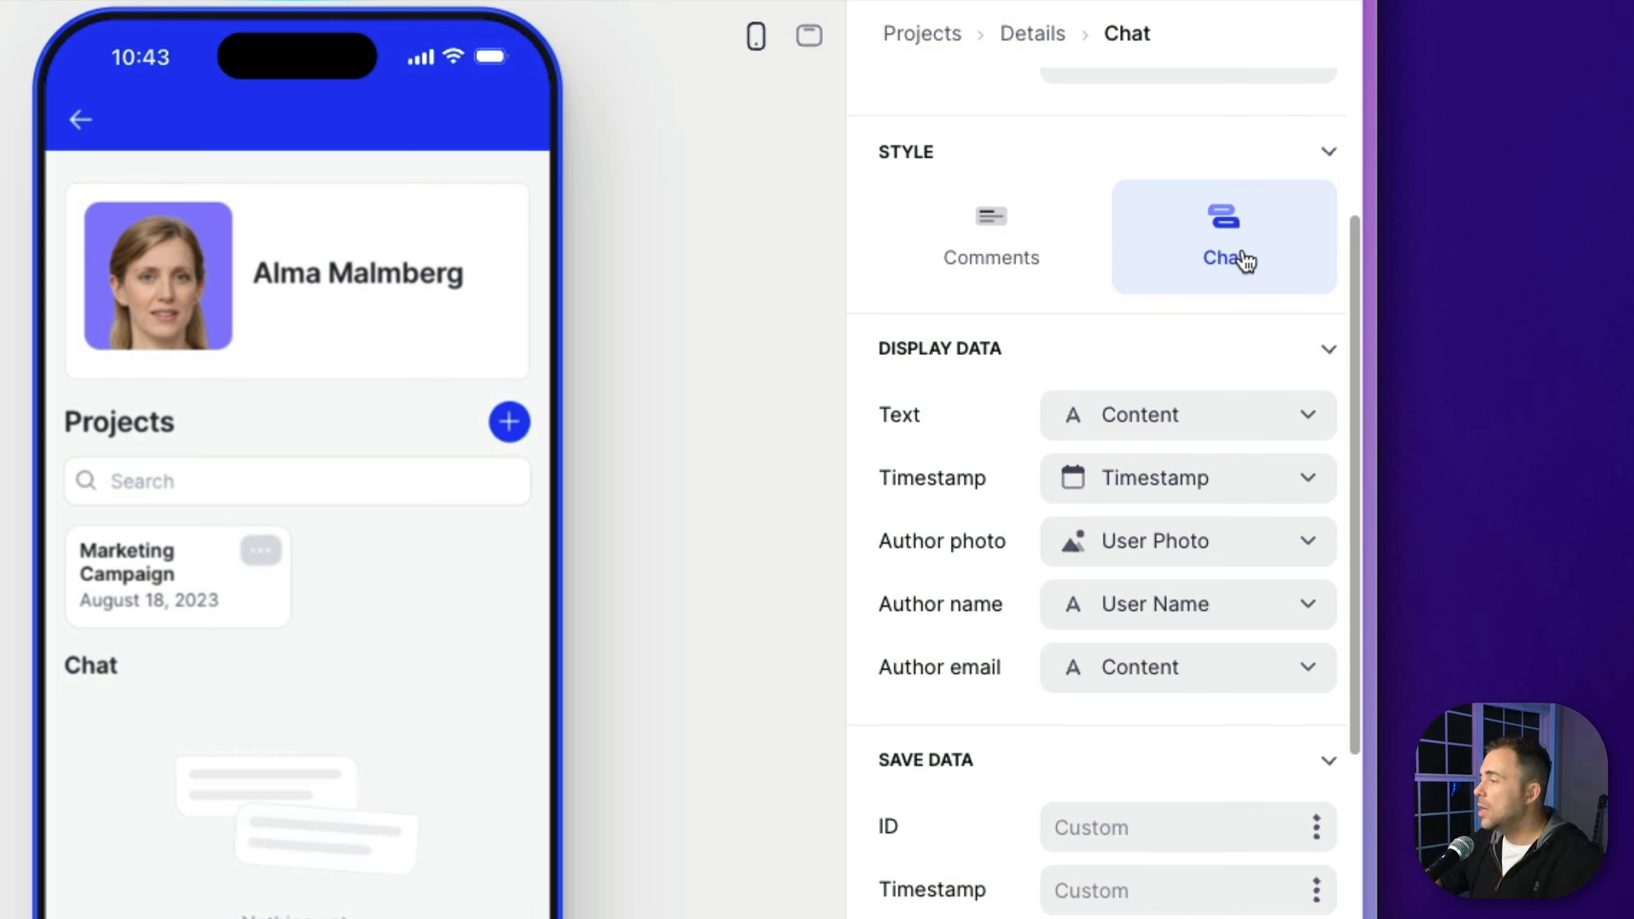
Map the chat component's author email to the Sender column in its display data
left_click(1141, 667)
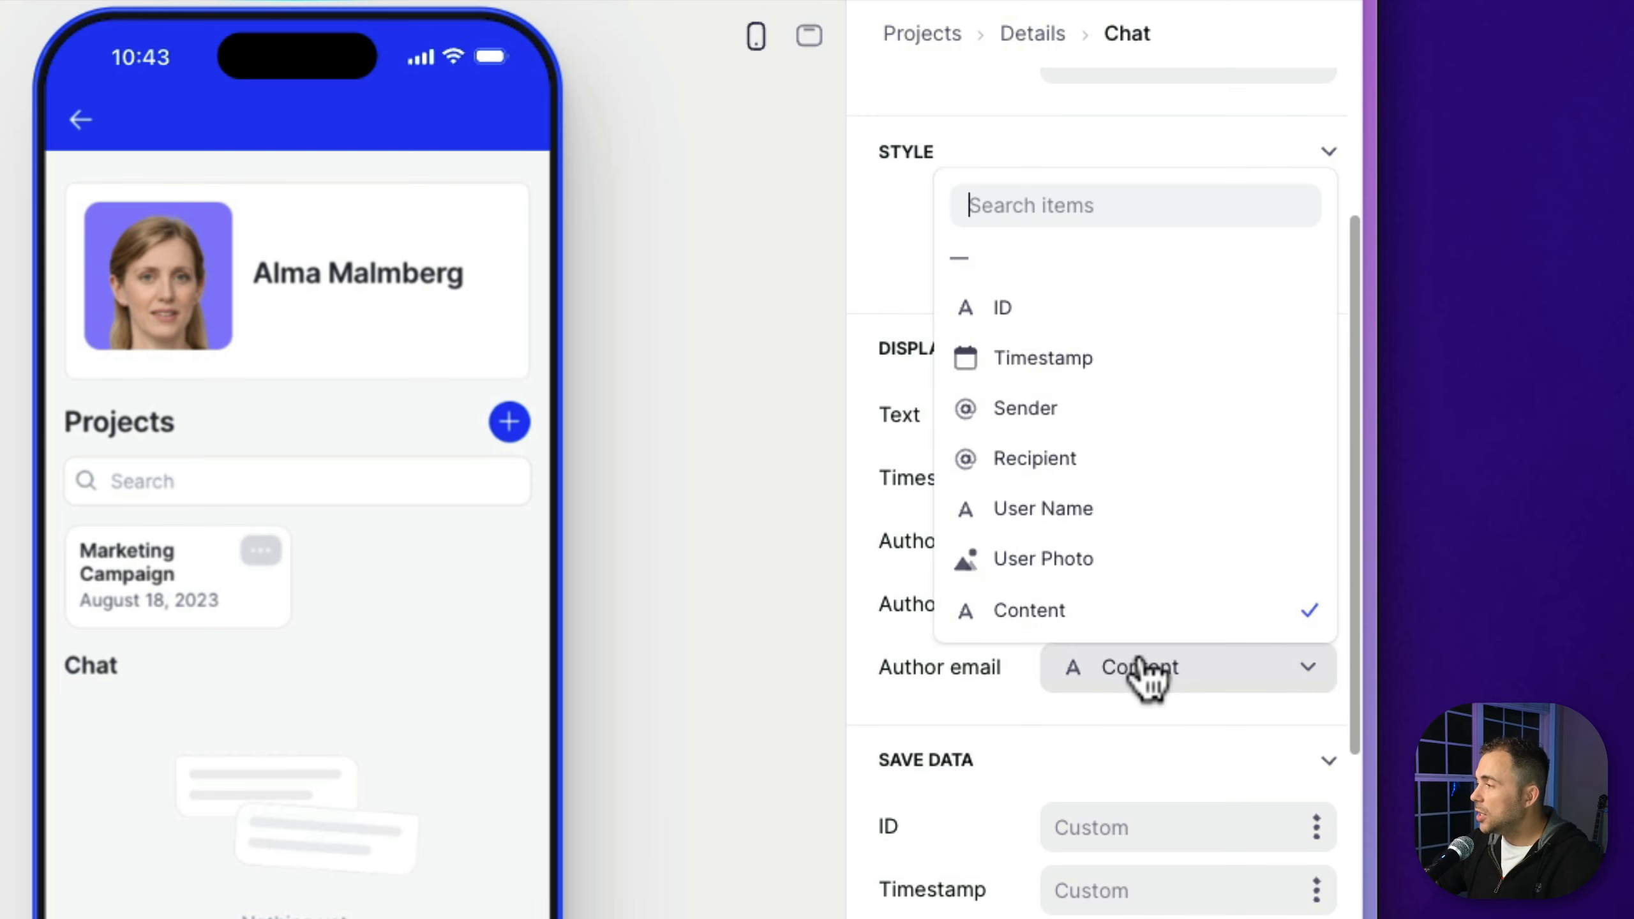
left_click(1084, 425)
scroll(991, 701, "down", 5)
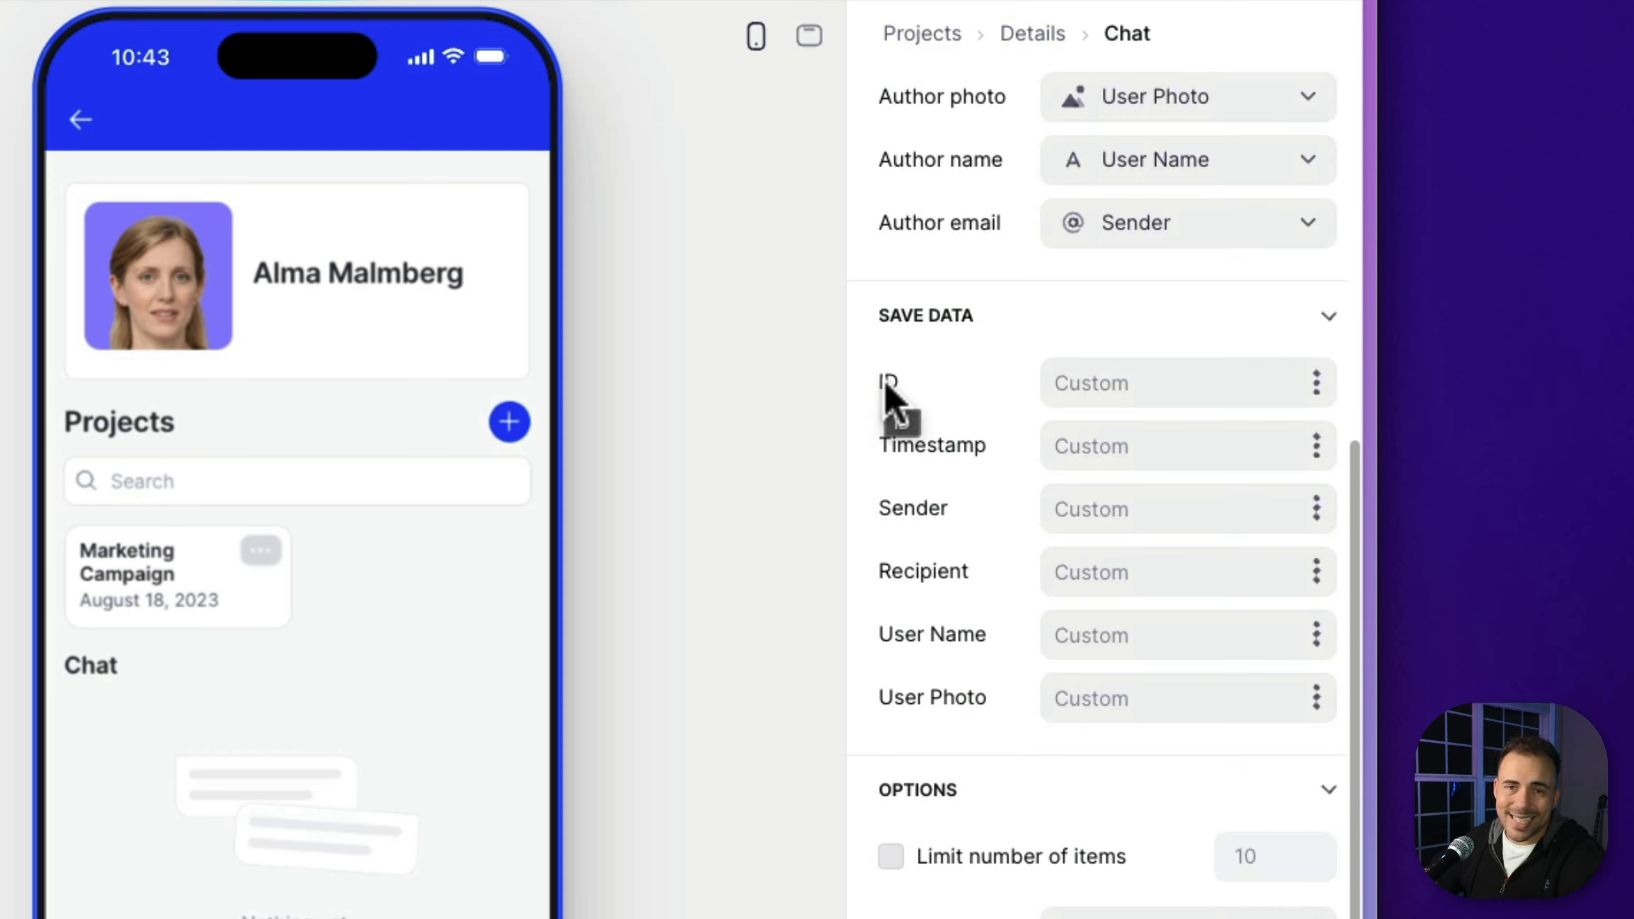
Set the chat's saved Timestamp to Current date/time and its Sender to App's user email
left_click(1314, 450)
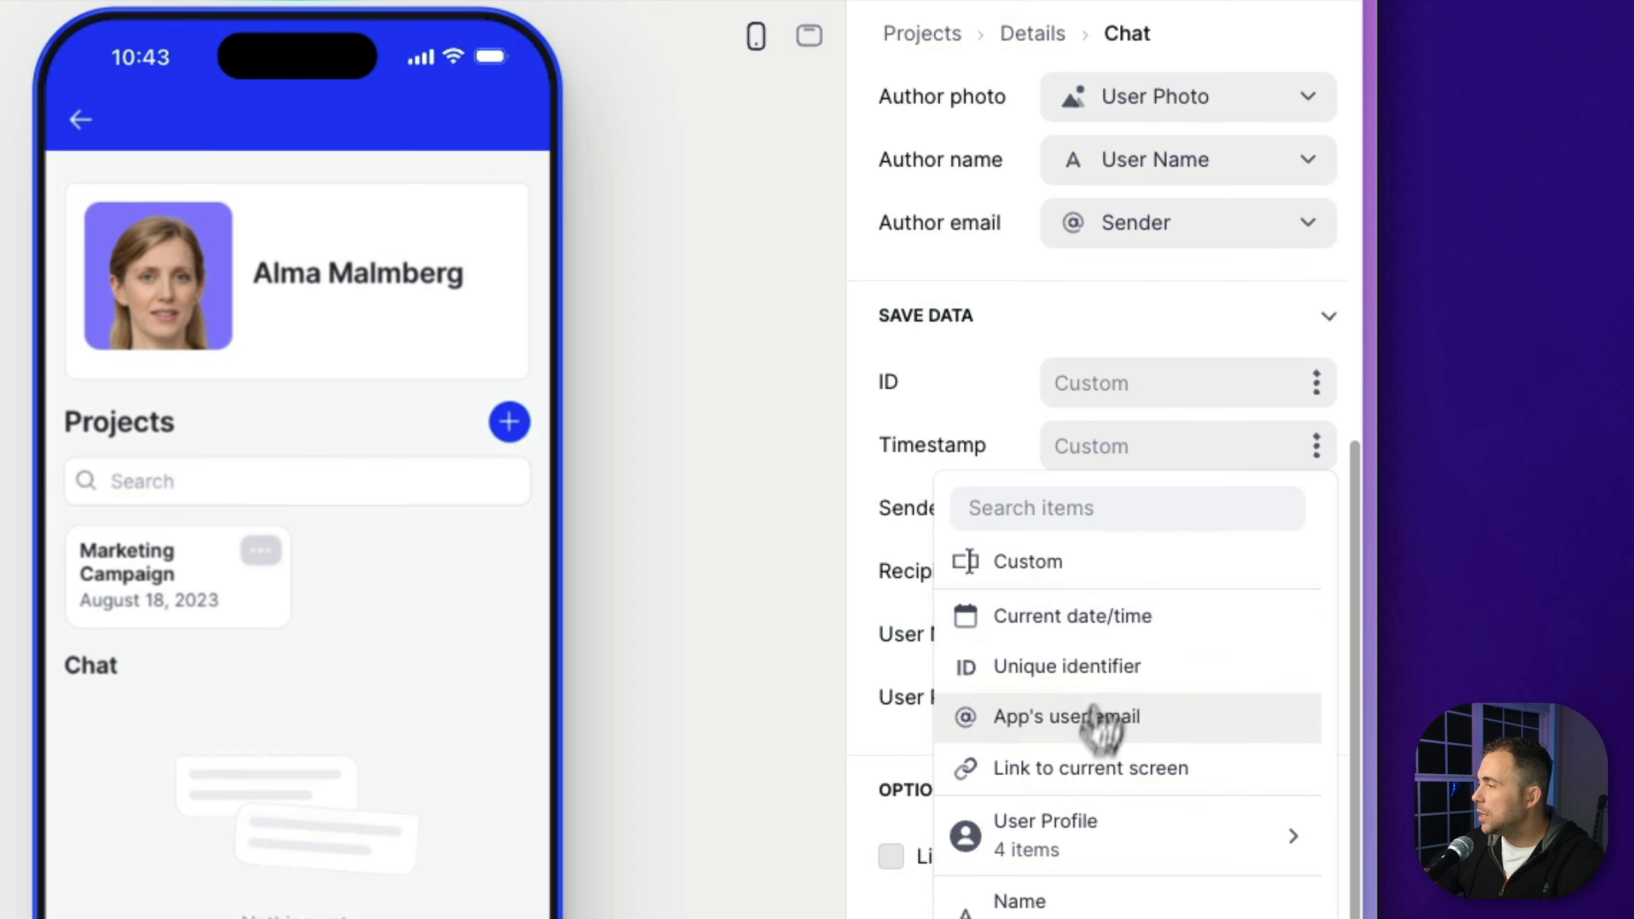
left_click(1096, 624)
left_click(1316, 510)
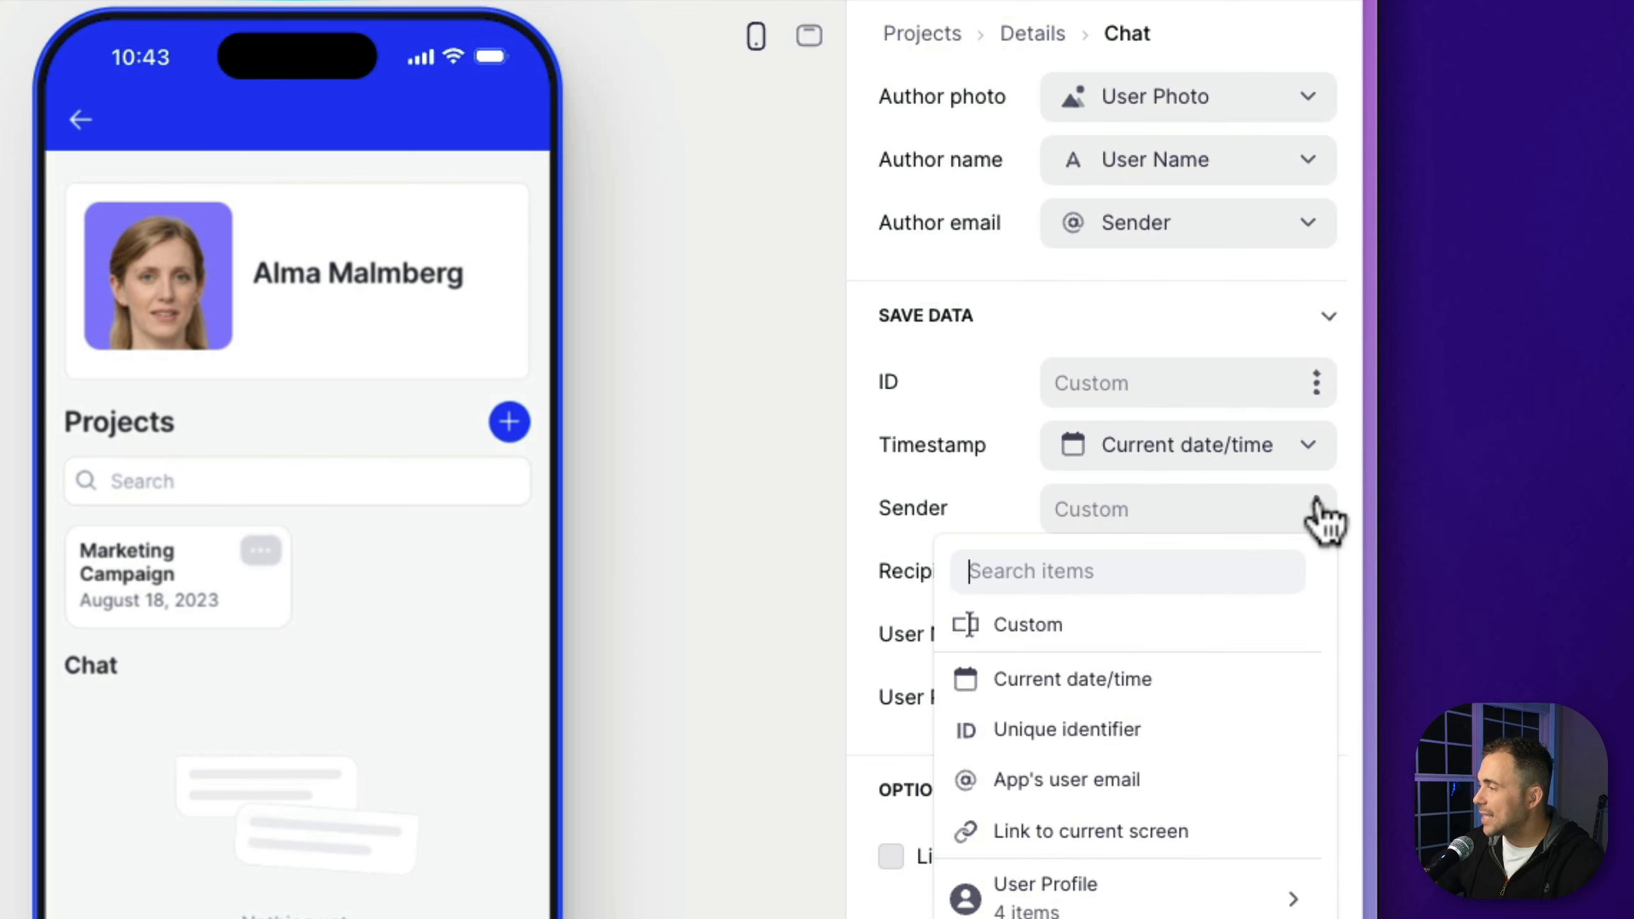
left_click(1100, 793)
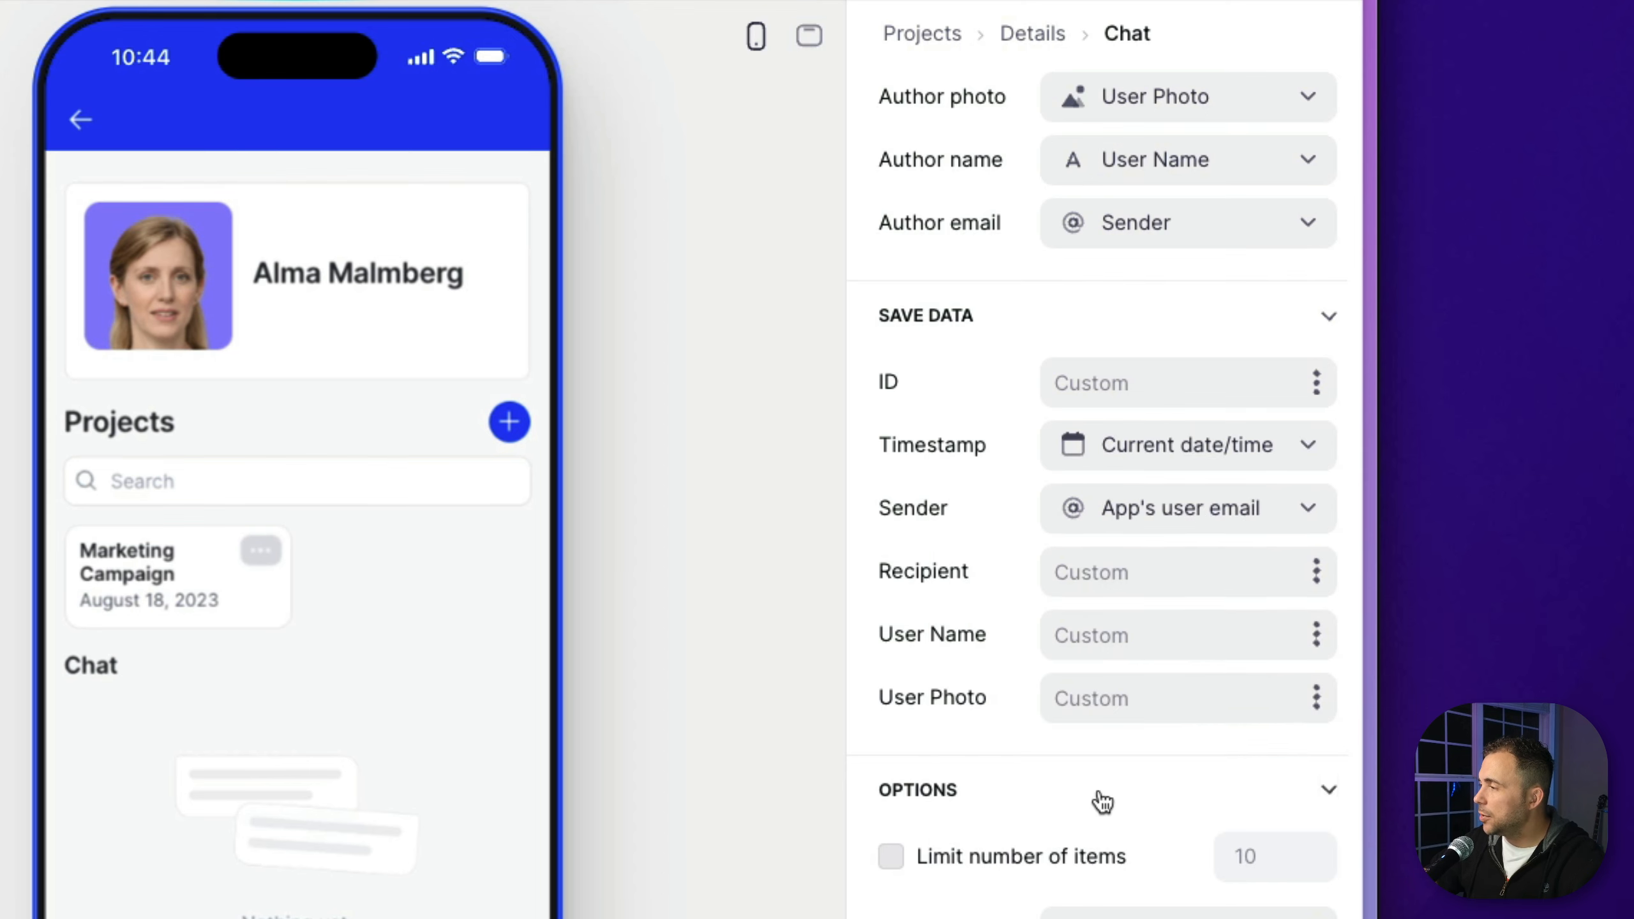
Save the User Profile's Name as the chat's User Name and the User Profile's Photo as its User Photo
left_click(1316, 635)
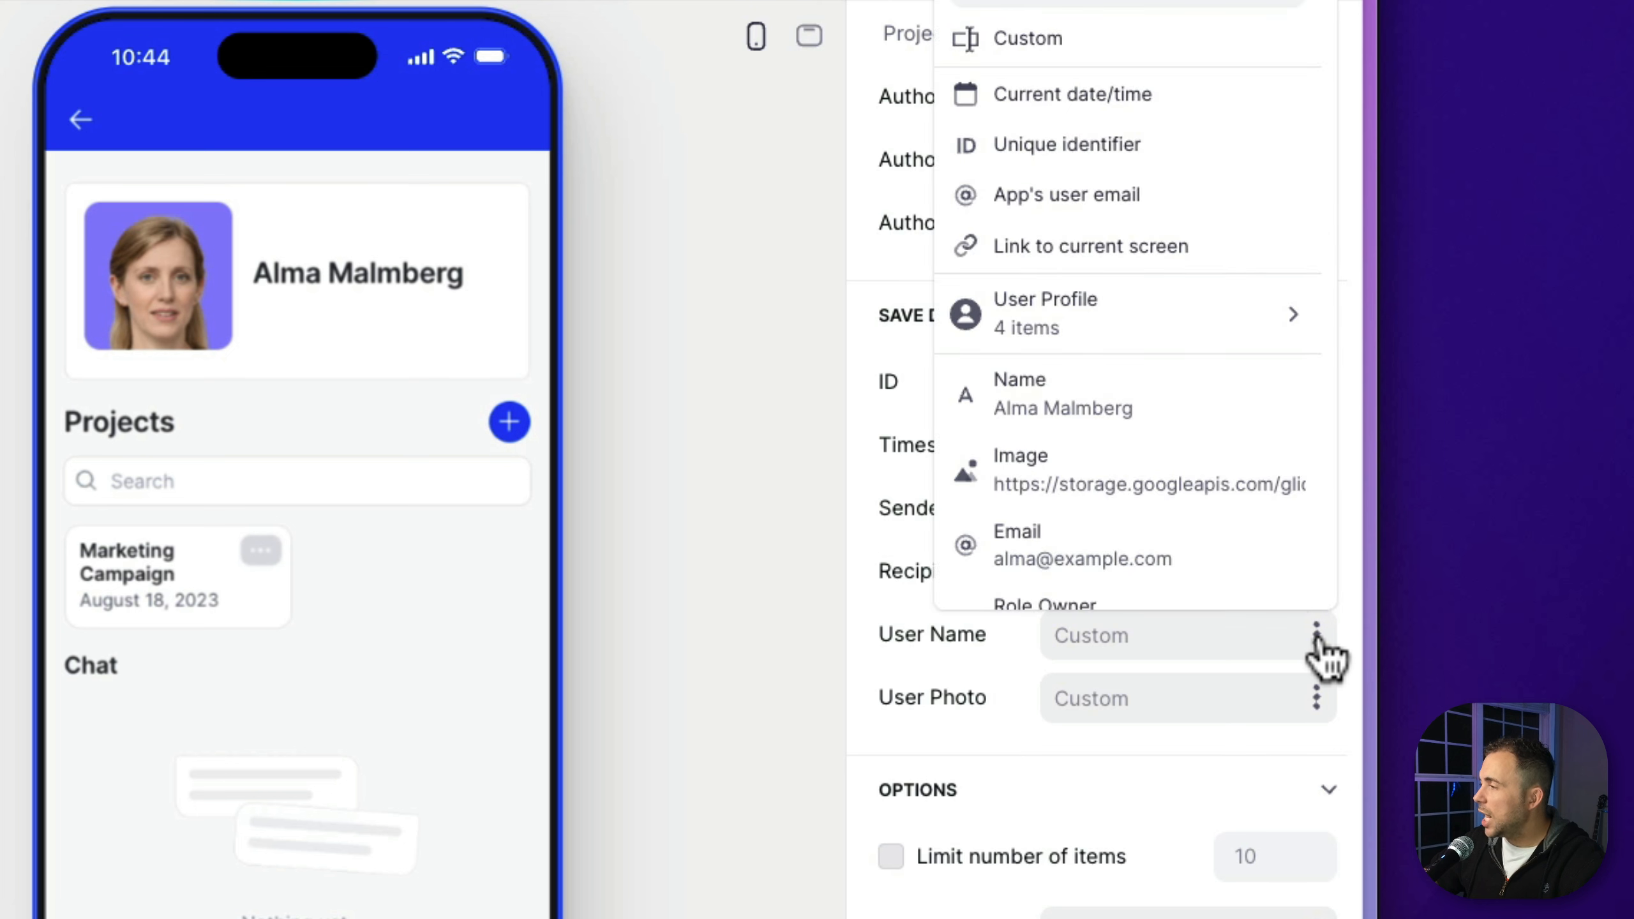
scroll(1187, 415, "down", 1)
mouse_move(1138, 271)
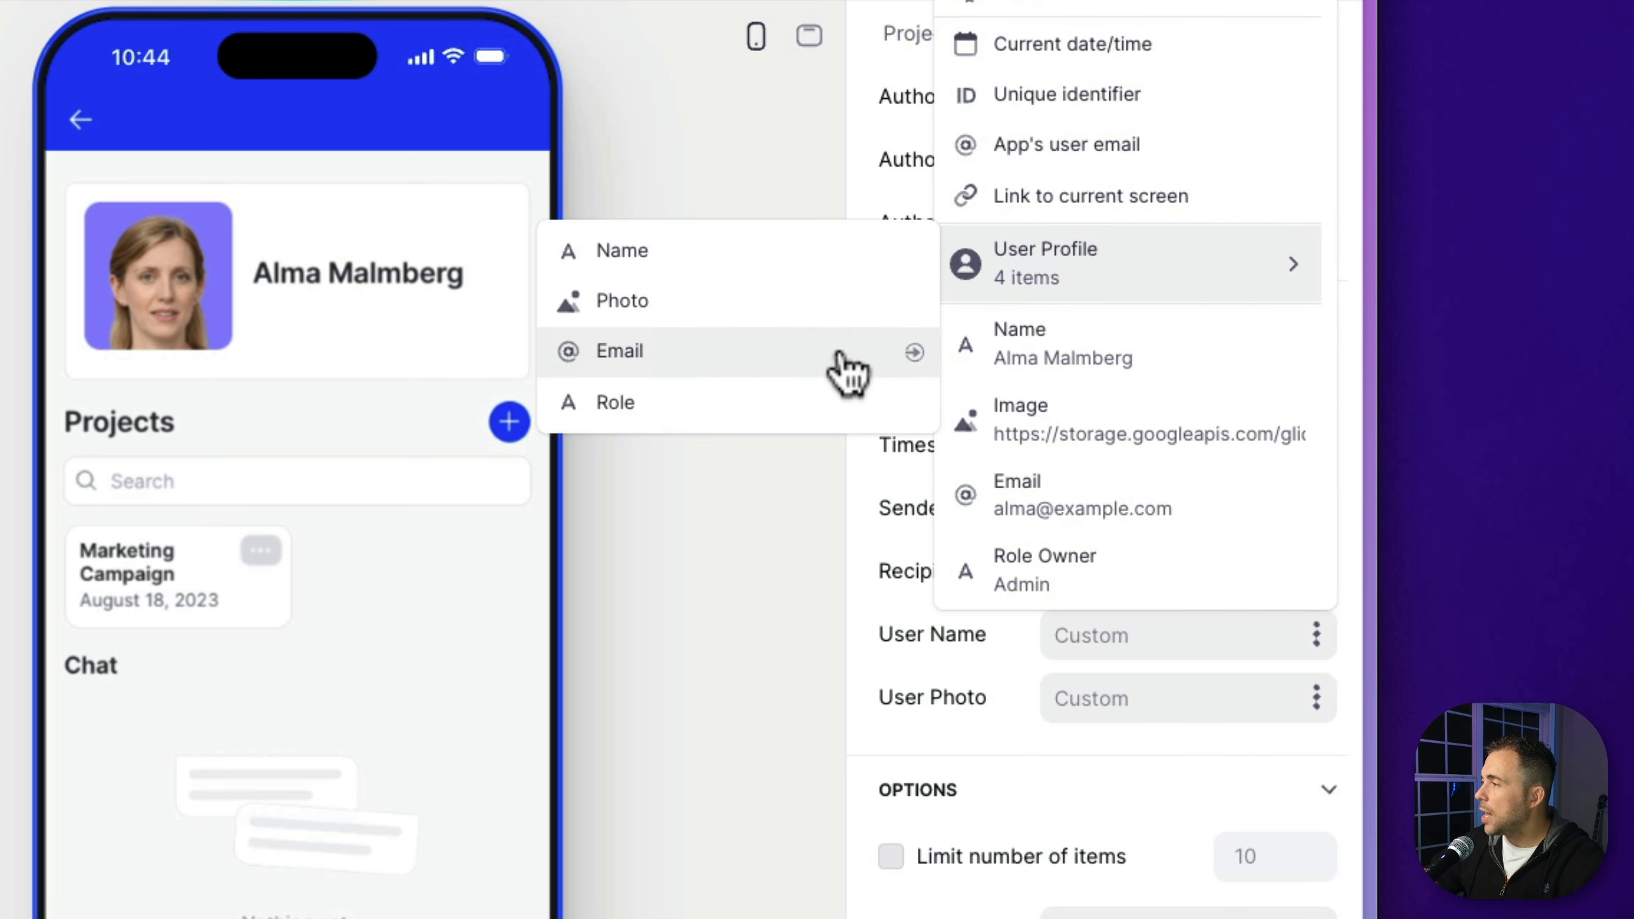
left_click(862, 284)
left_click(1317, 701)
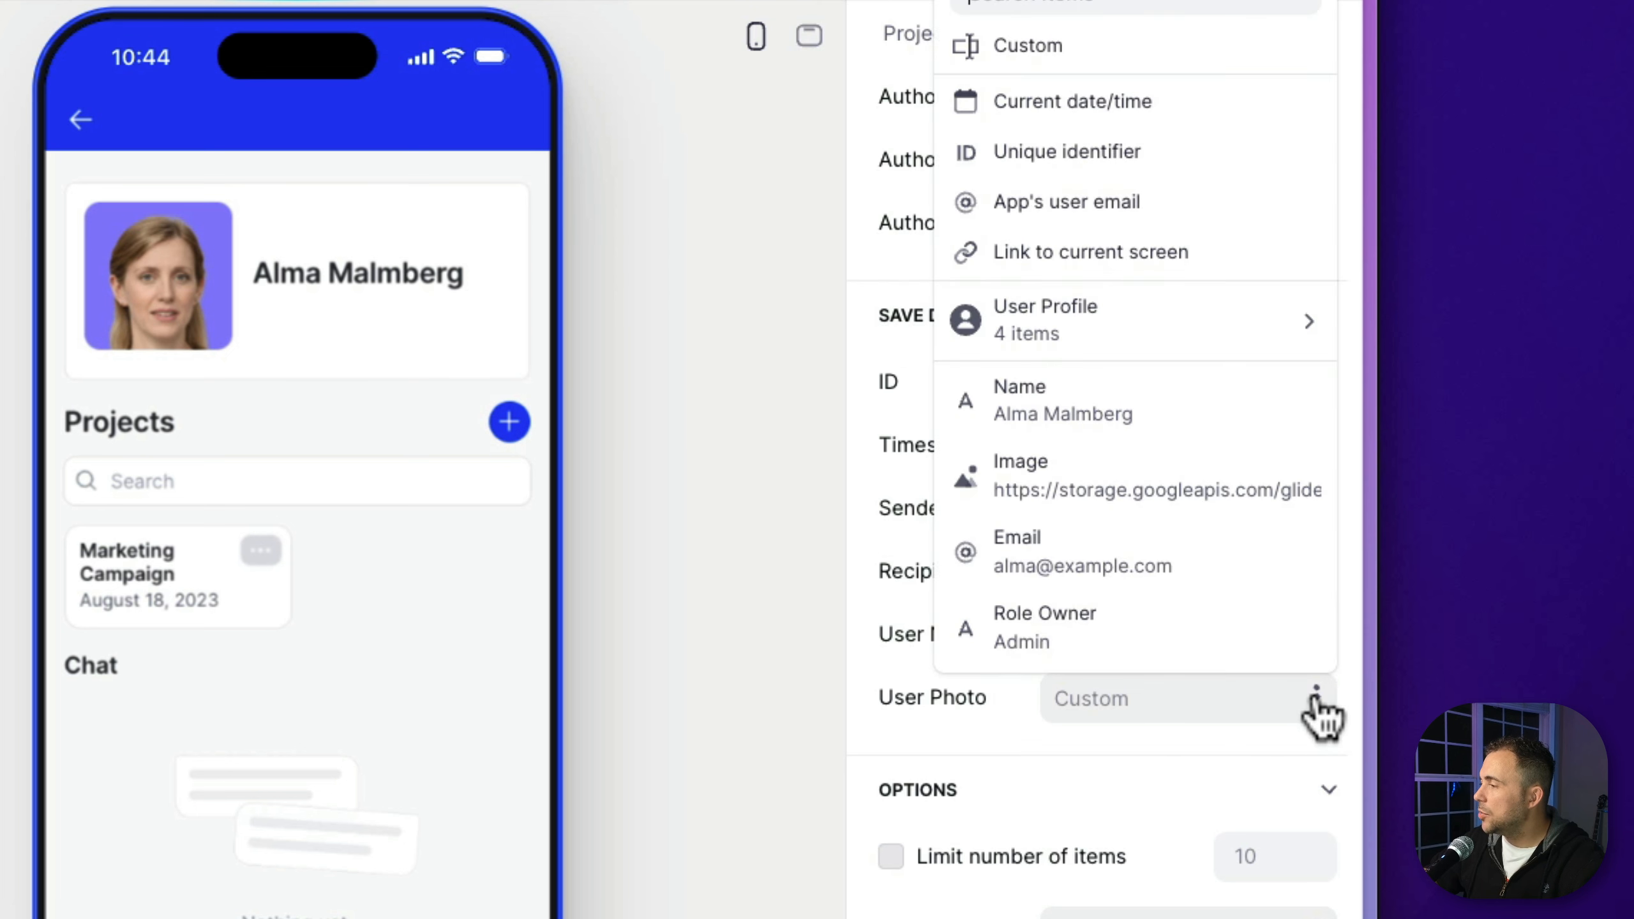
mouse_move(1204, 334)
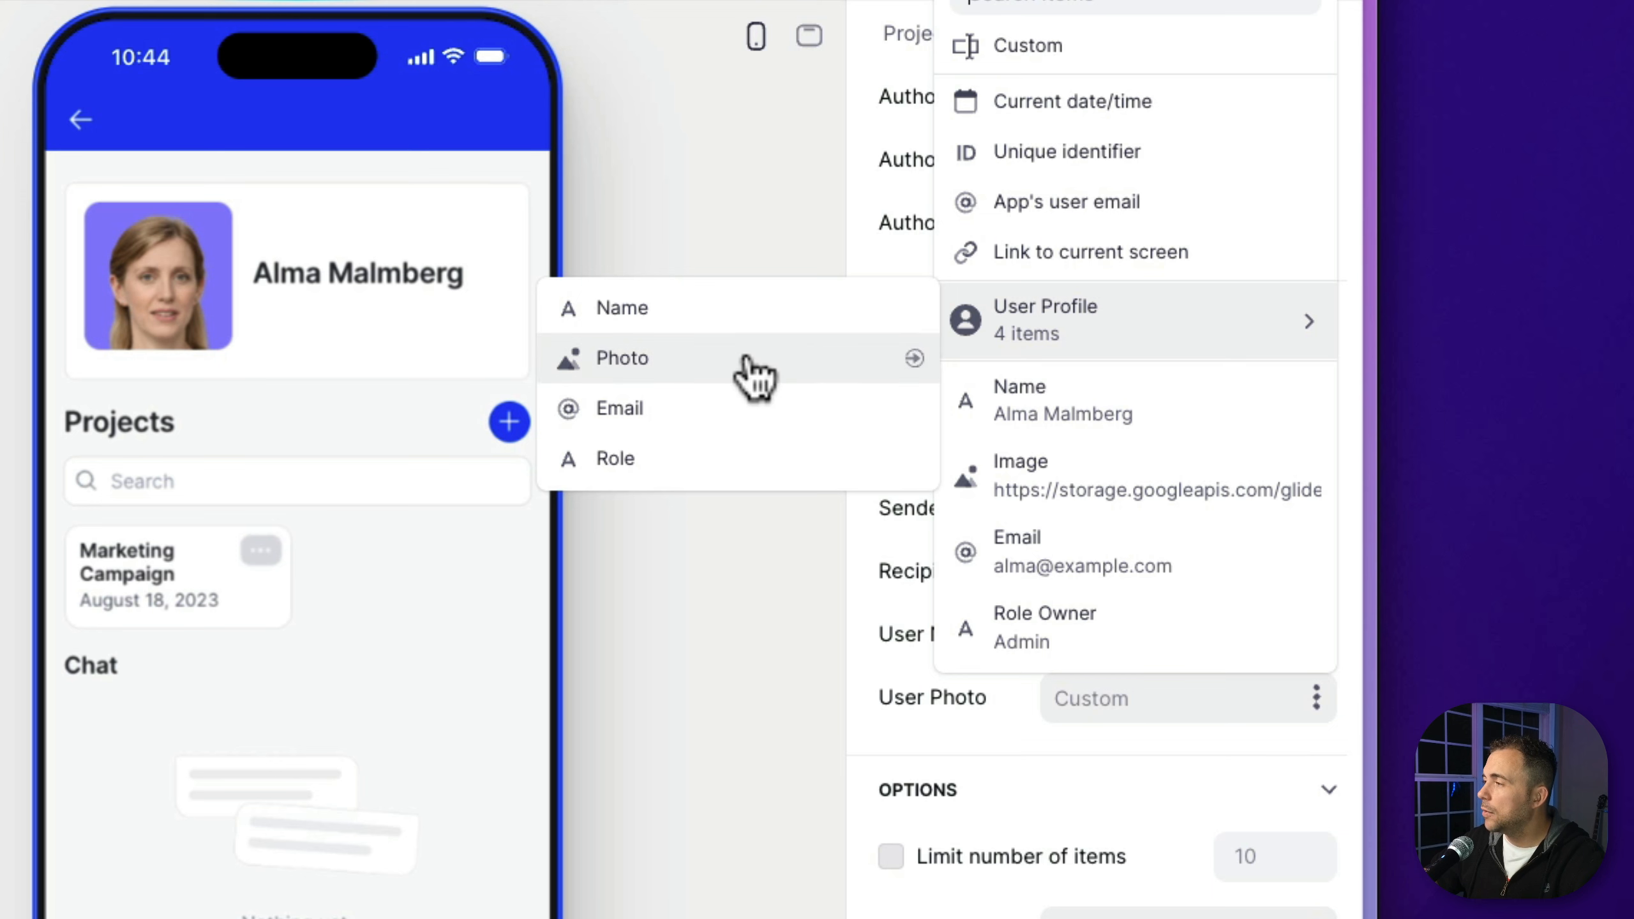
left_click(747, 360)
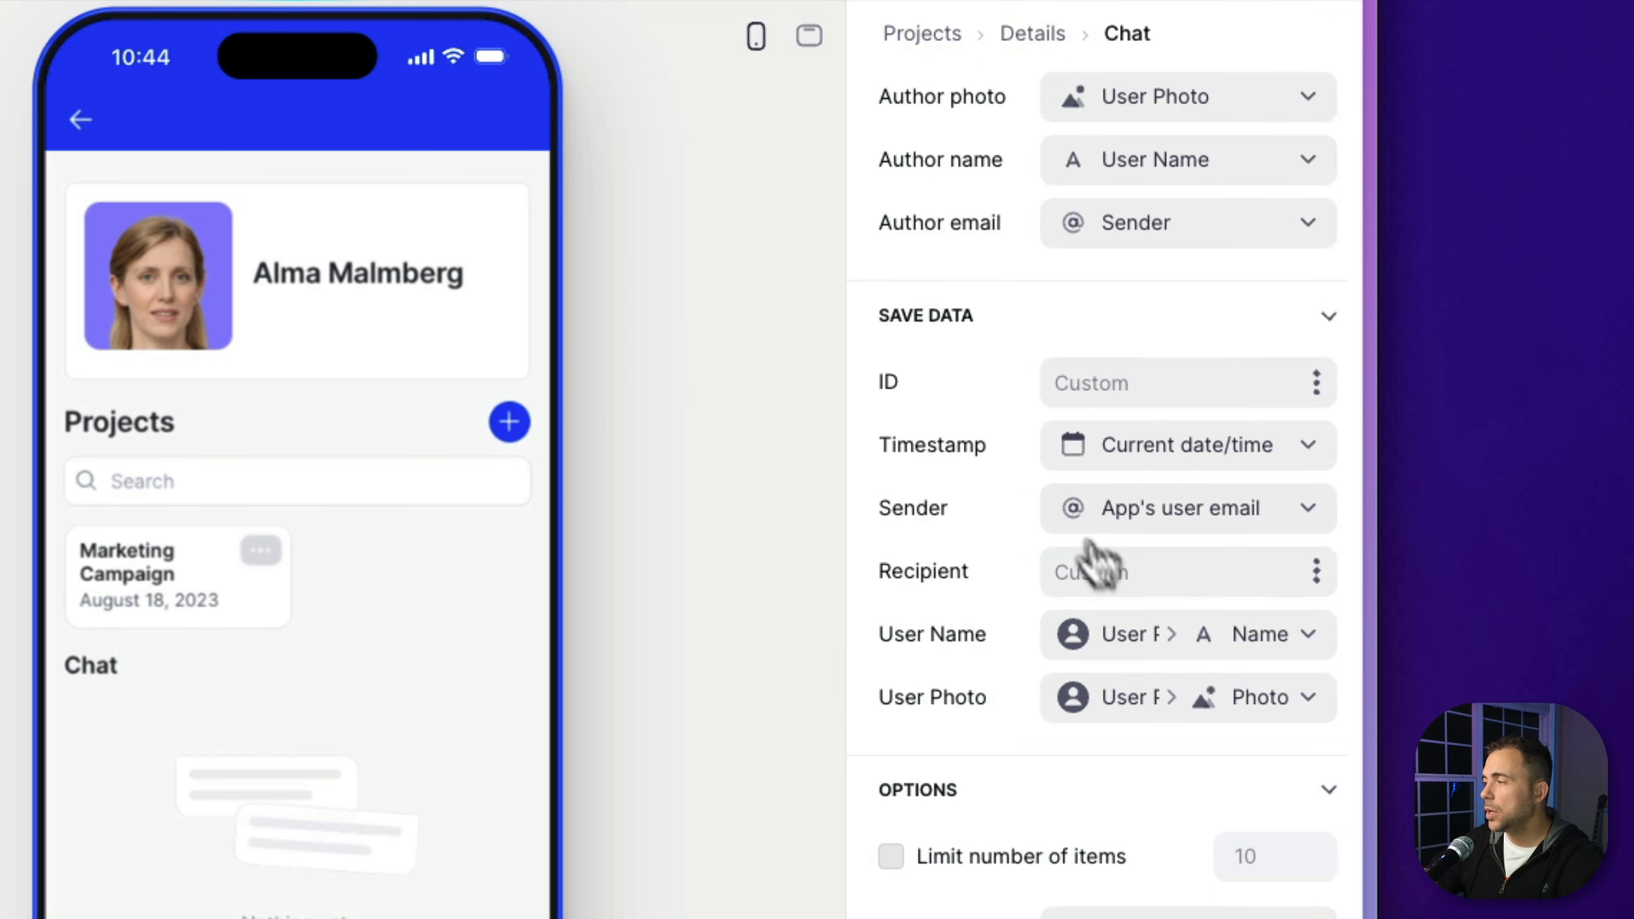
Set the chat's saved Recipient to the client's Email column
left_click(1316, 571)
scroll(1254, 525, "down", 2)
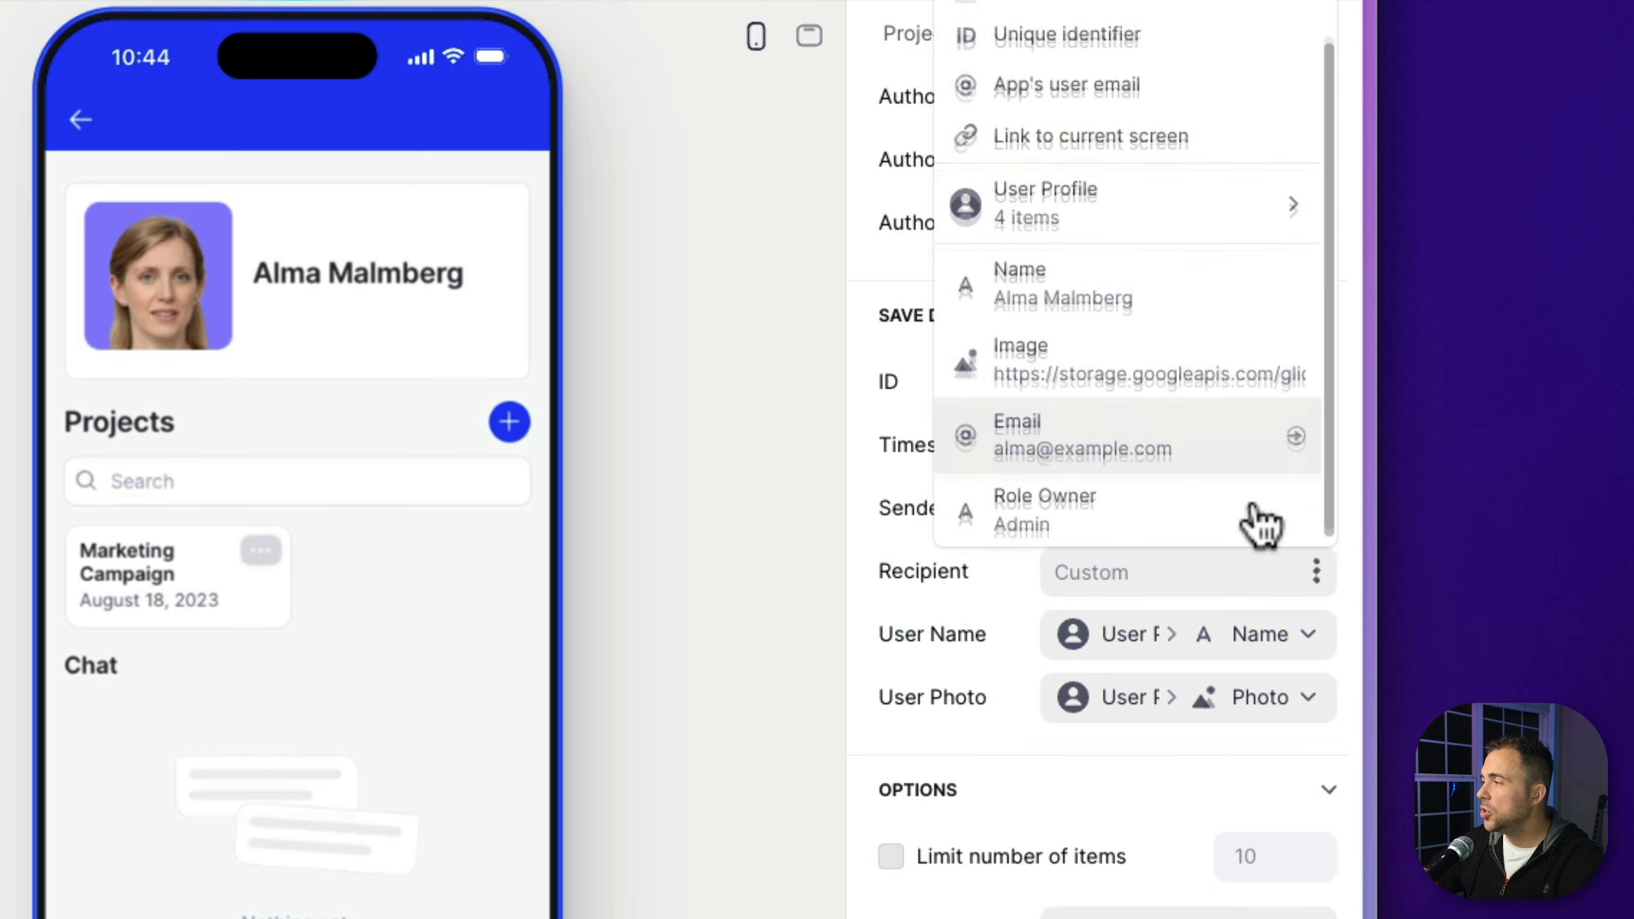
left_click(1036, 431)
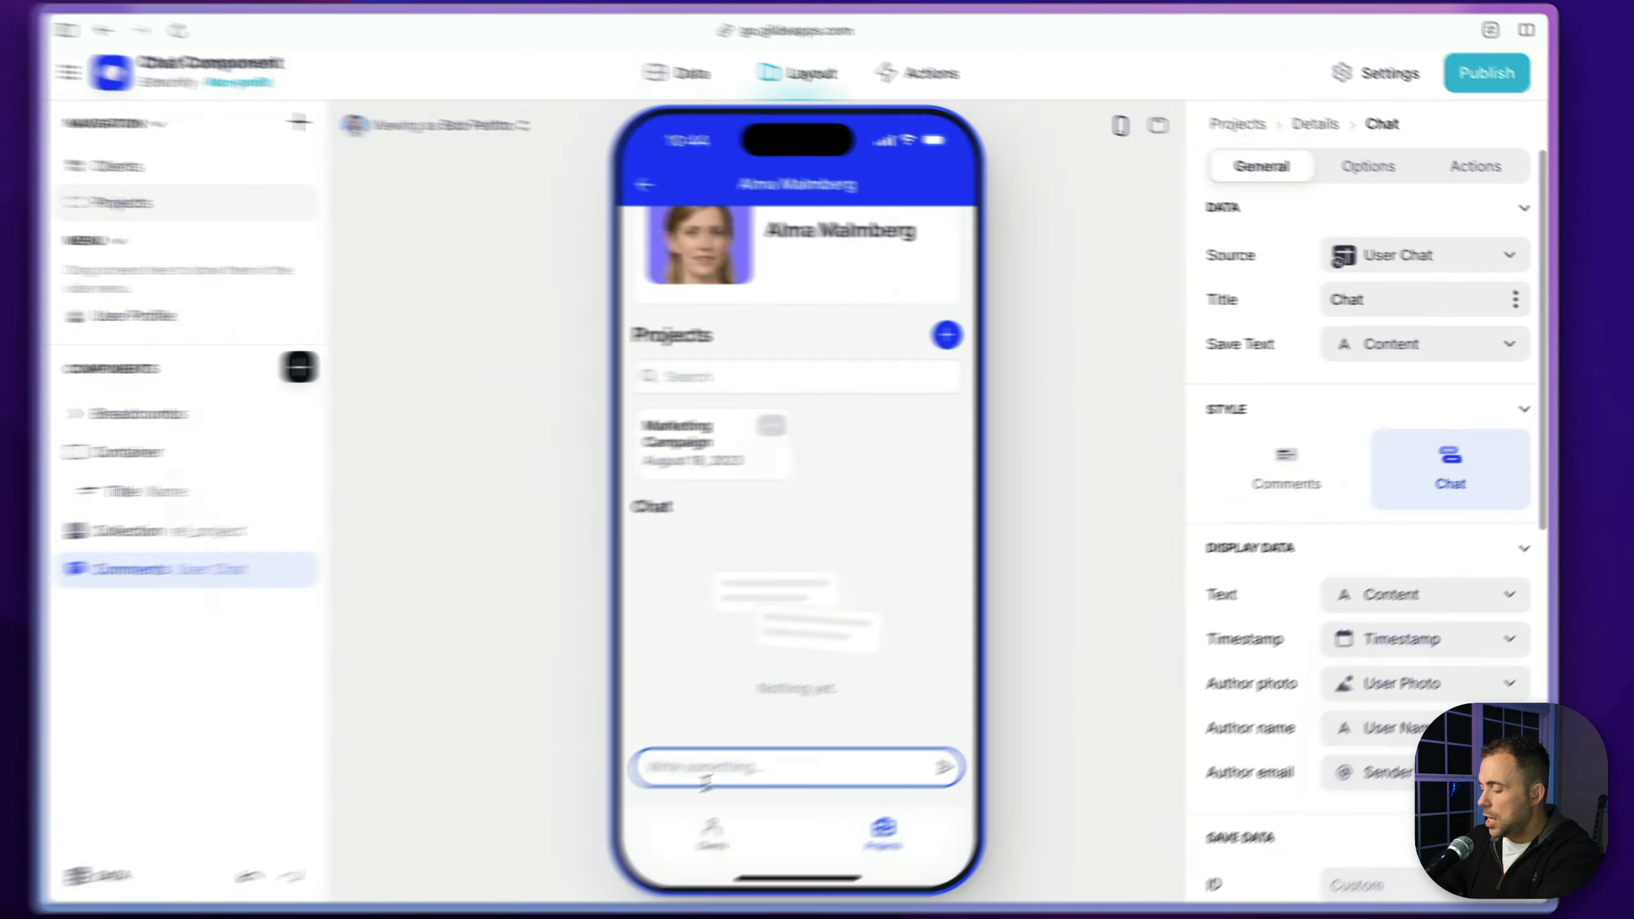
Send a short test greeting to the client in the preview's chat
type("Hey Alma!")
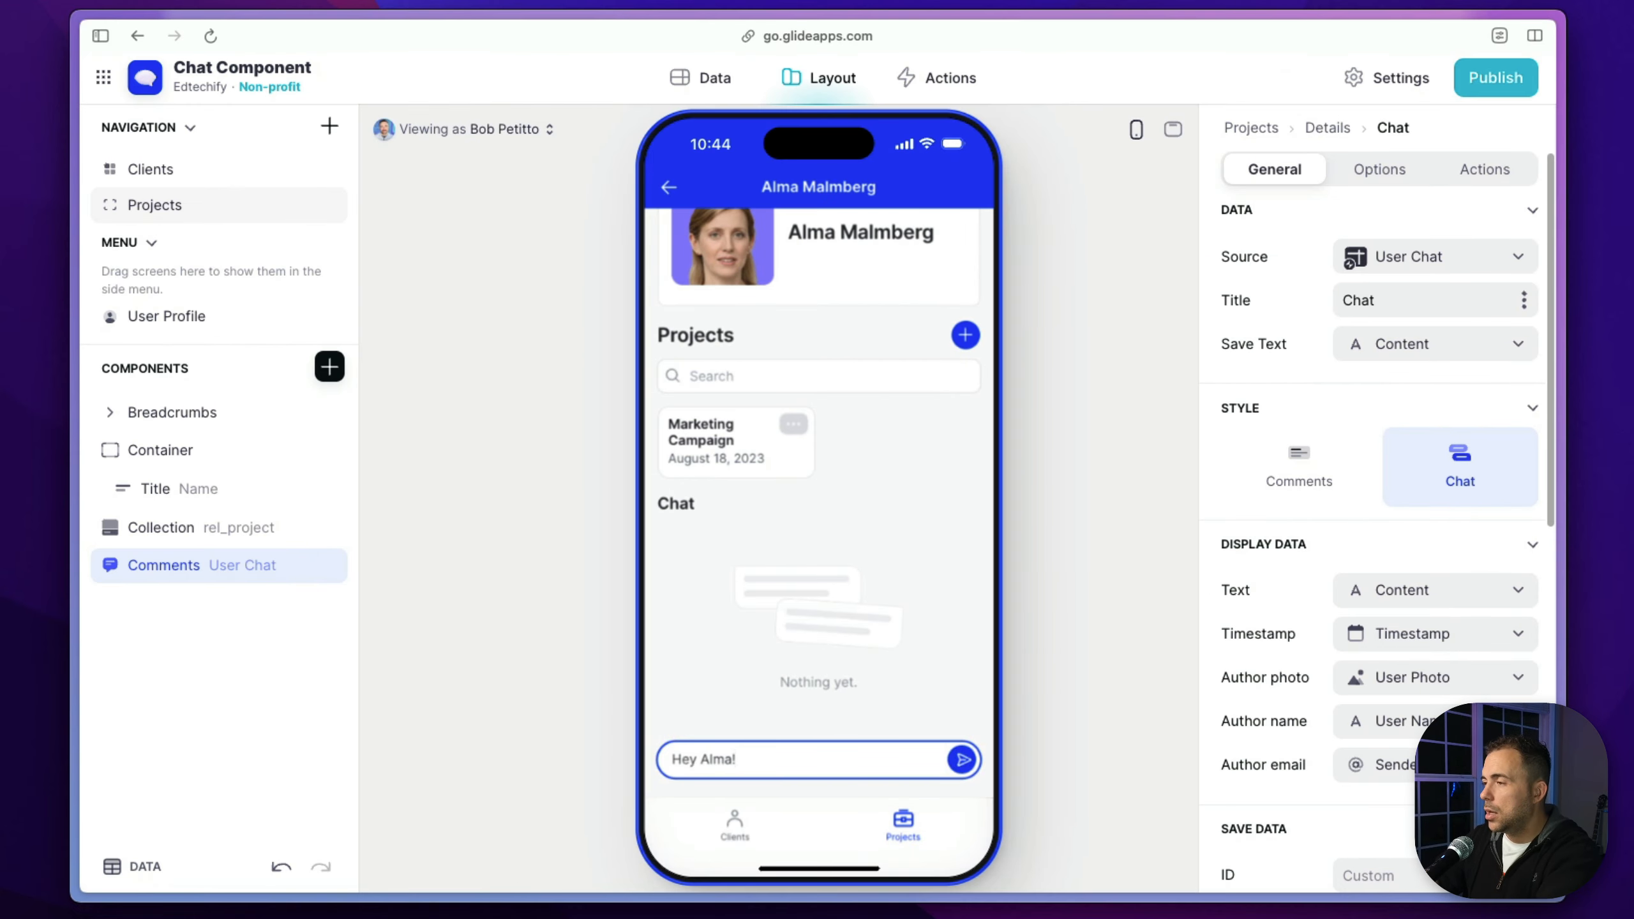
key("Return")
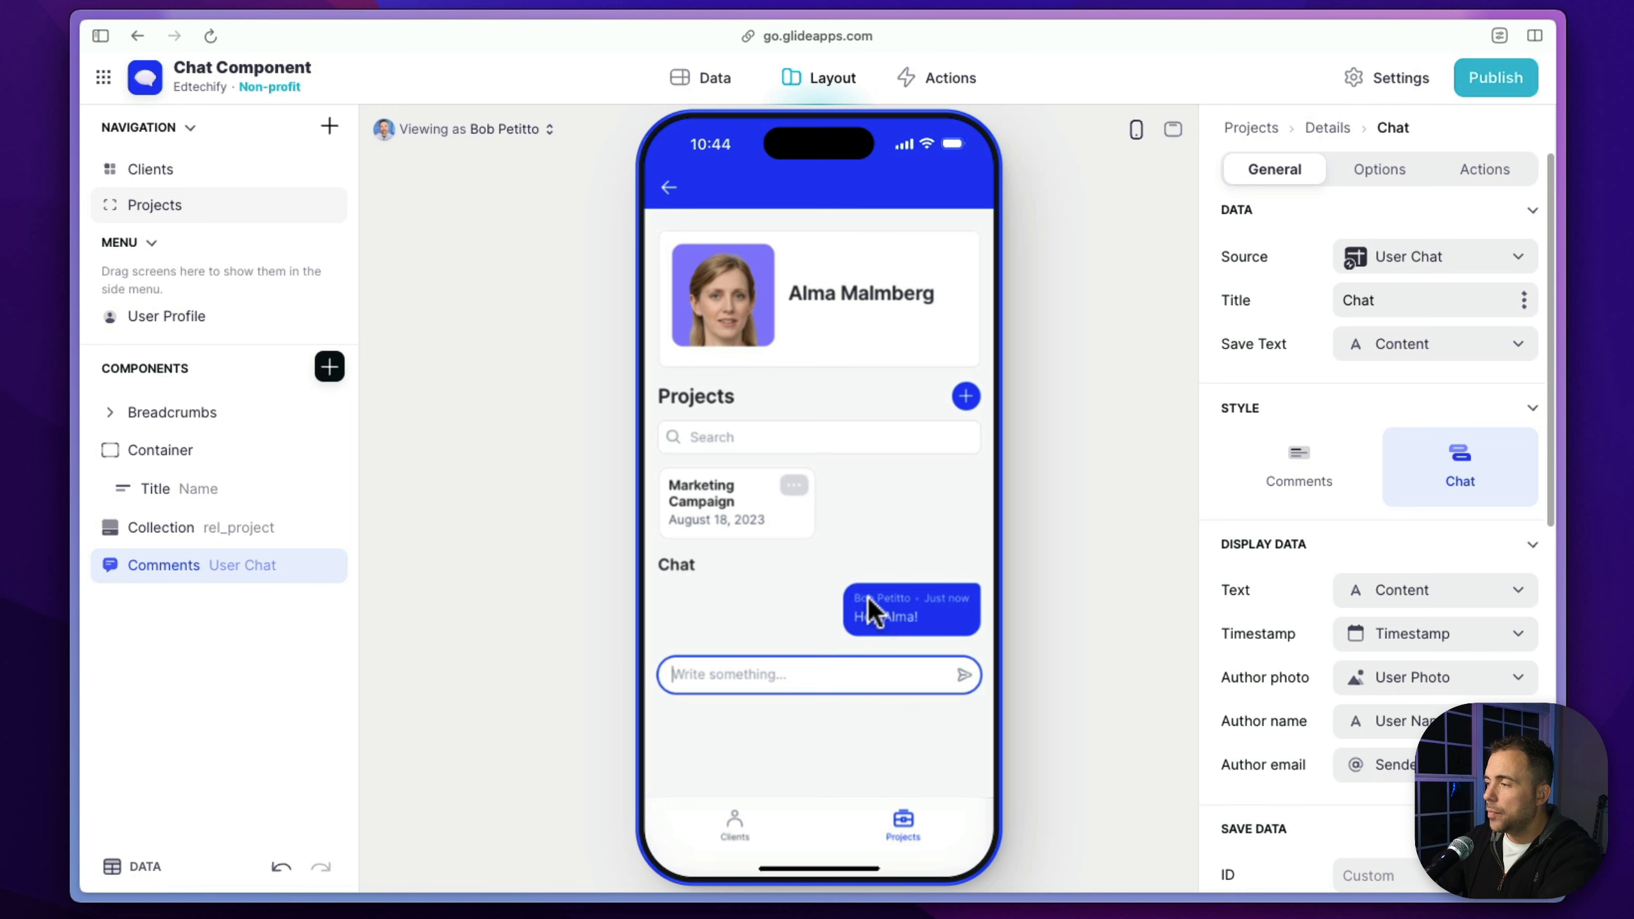
Compare the chat message while viewing the app as the client and as the Admin user, finishing as the Admin
left_click(496, 129)
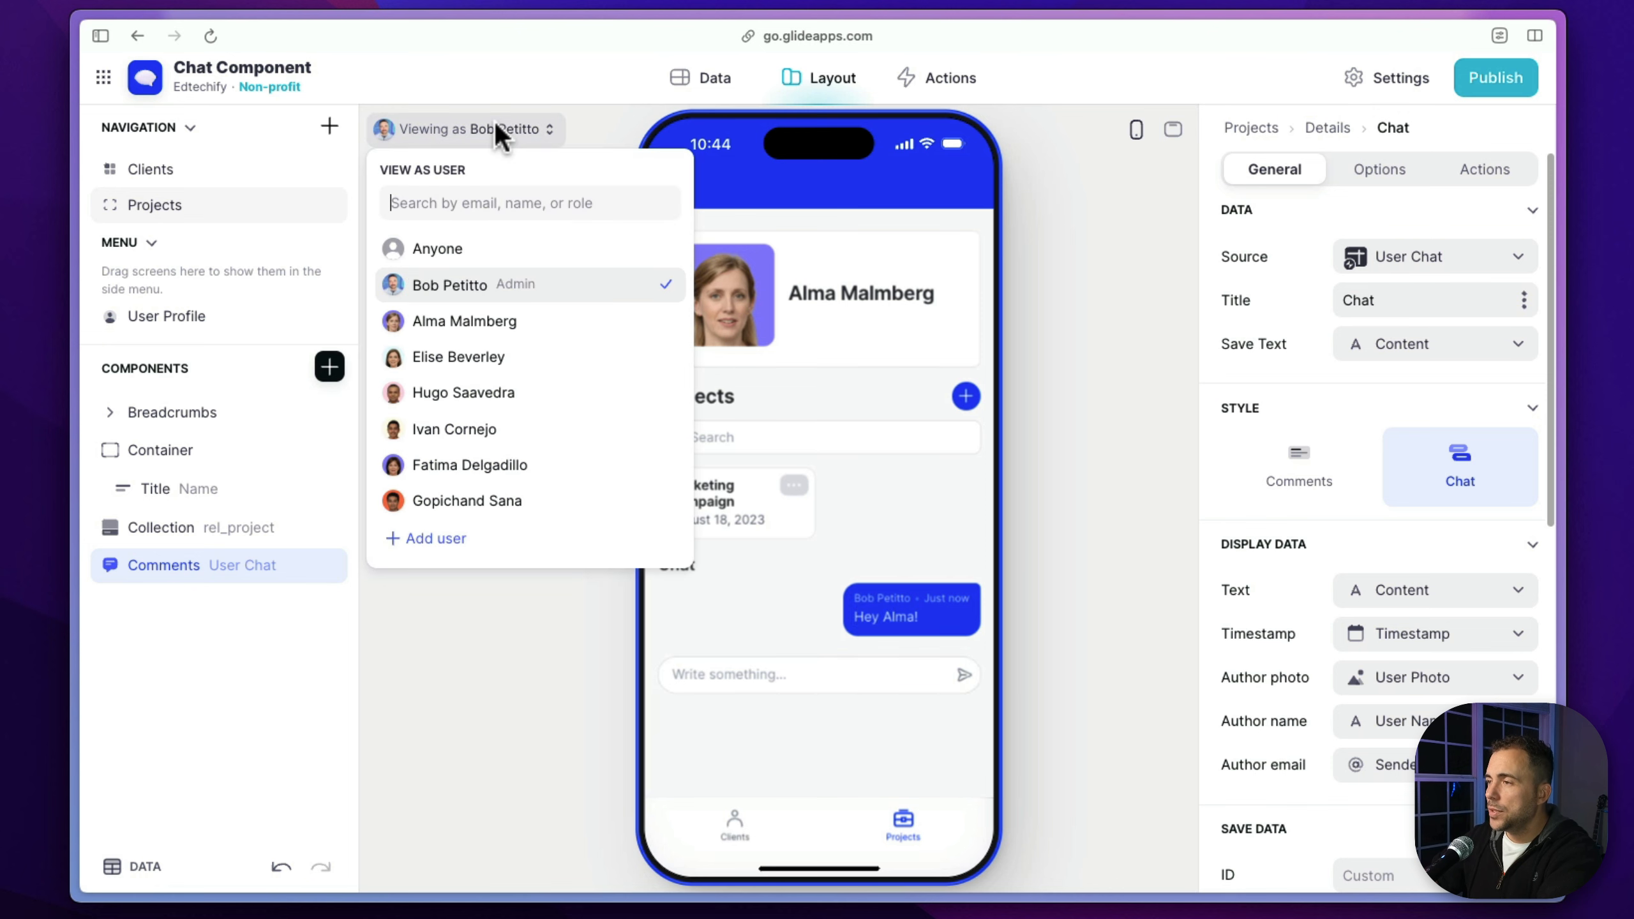
left_click(499, 320)
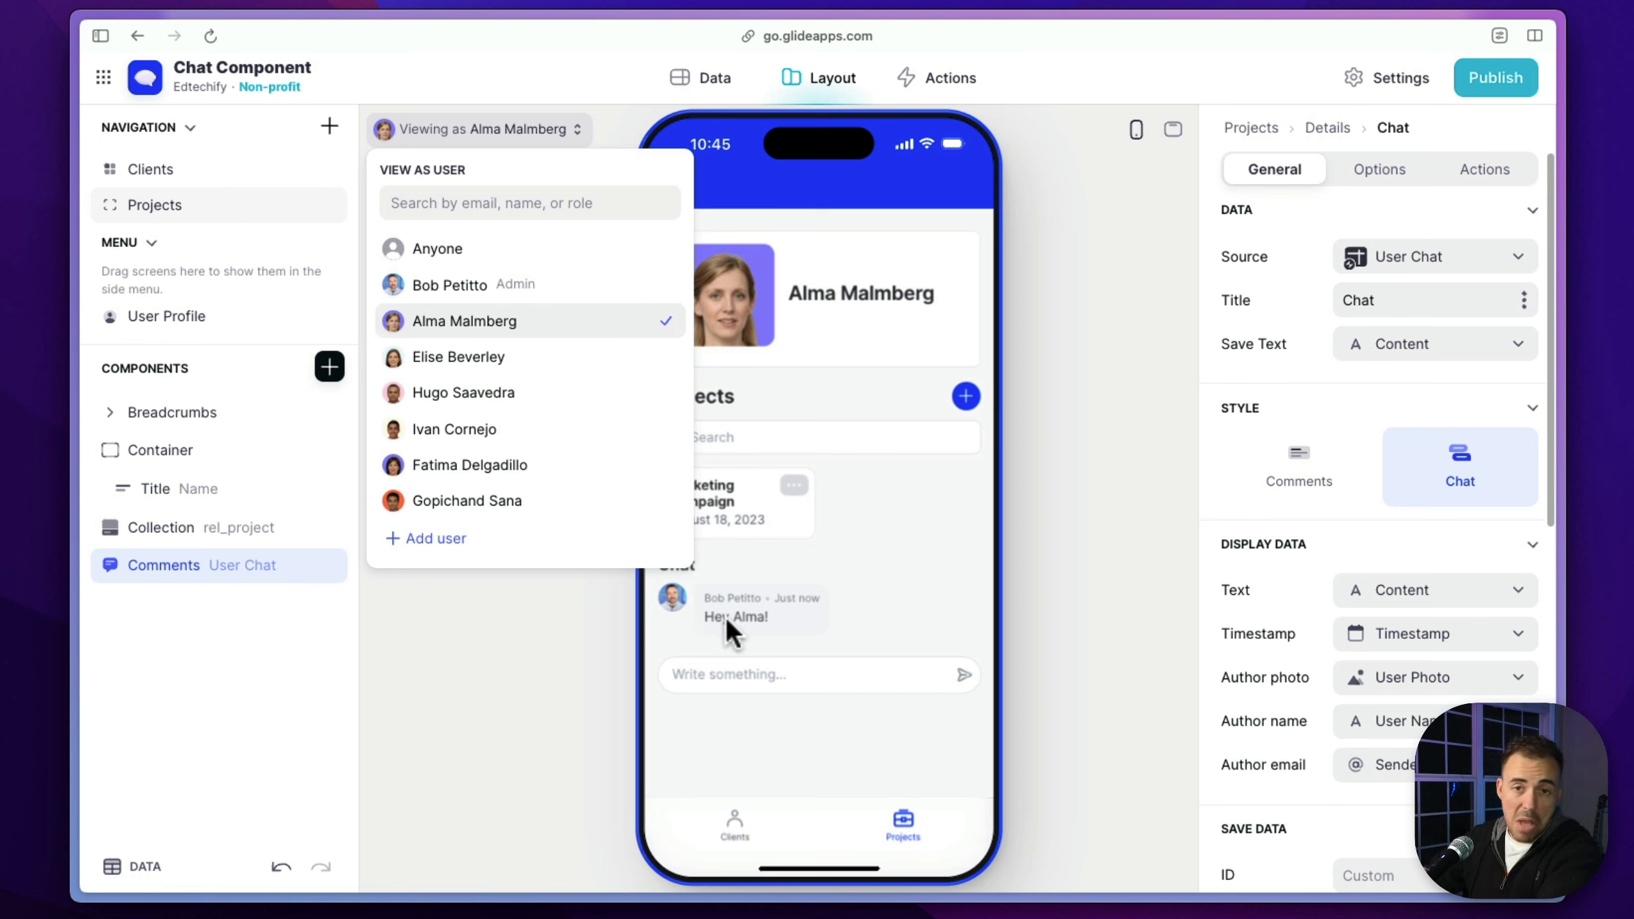
left_click(534, 285)
left_click(526, 325)
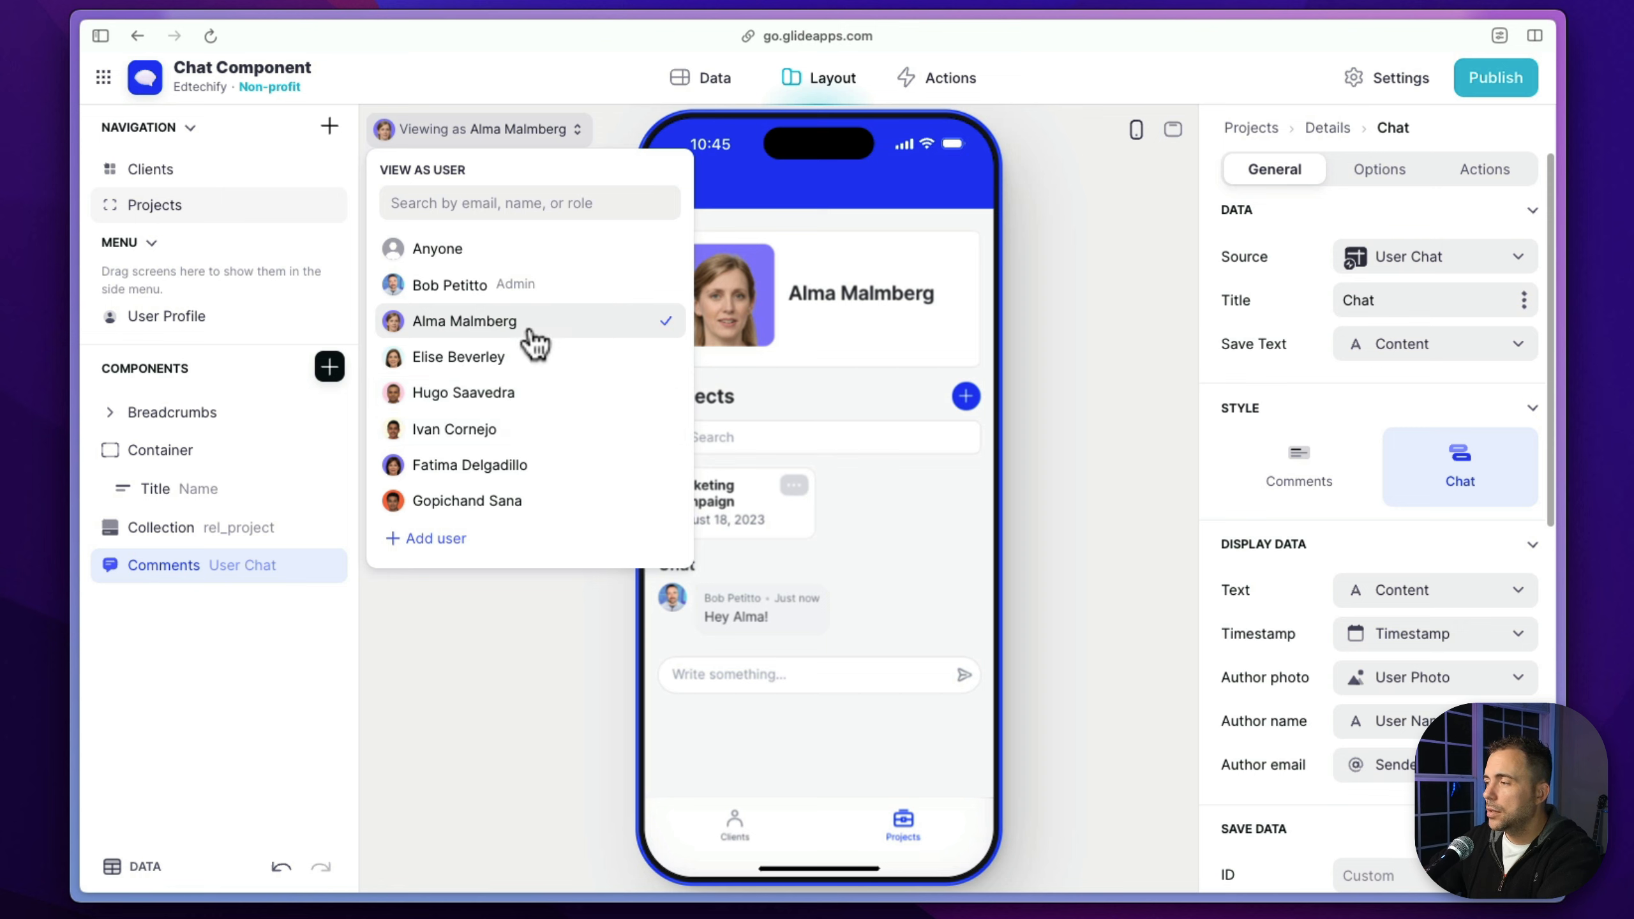
left_click(528, 296)
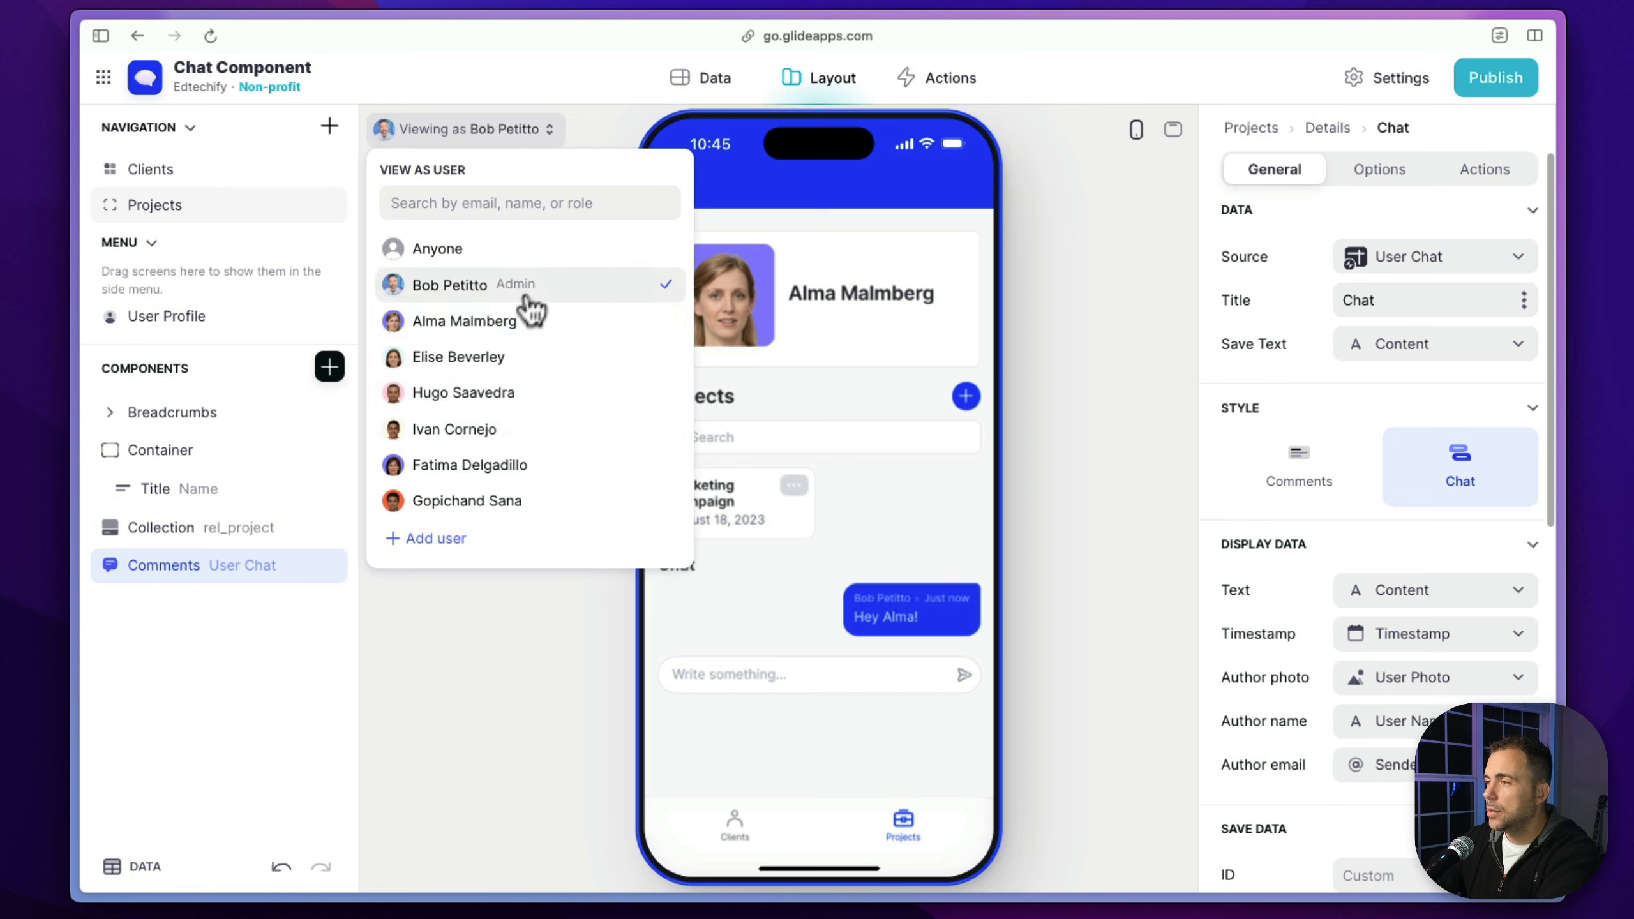
left_click(751, 769)
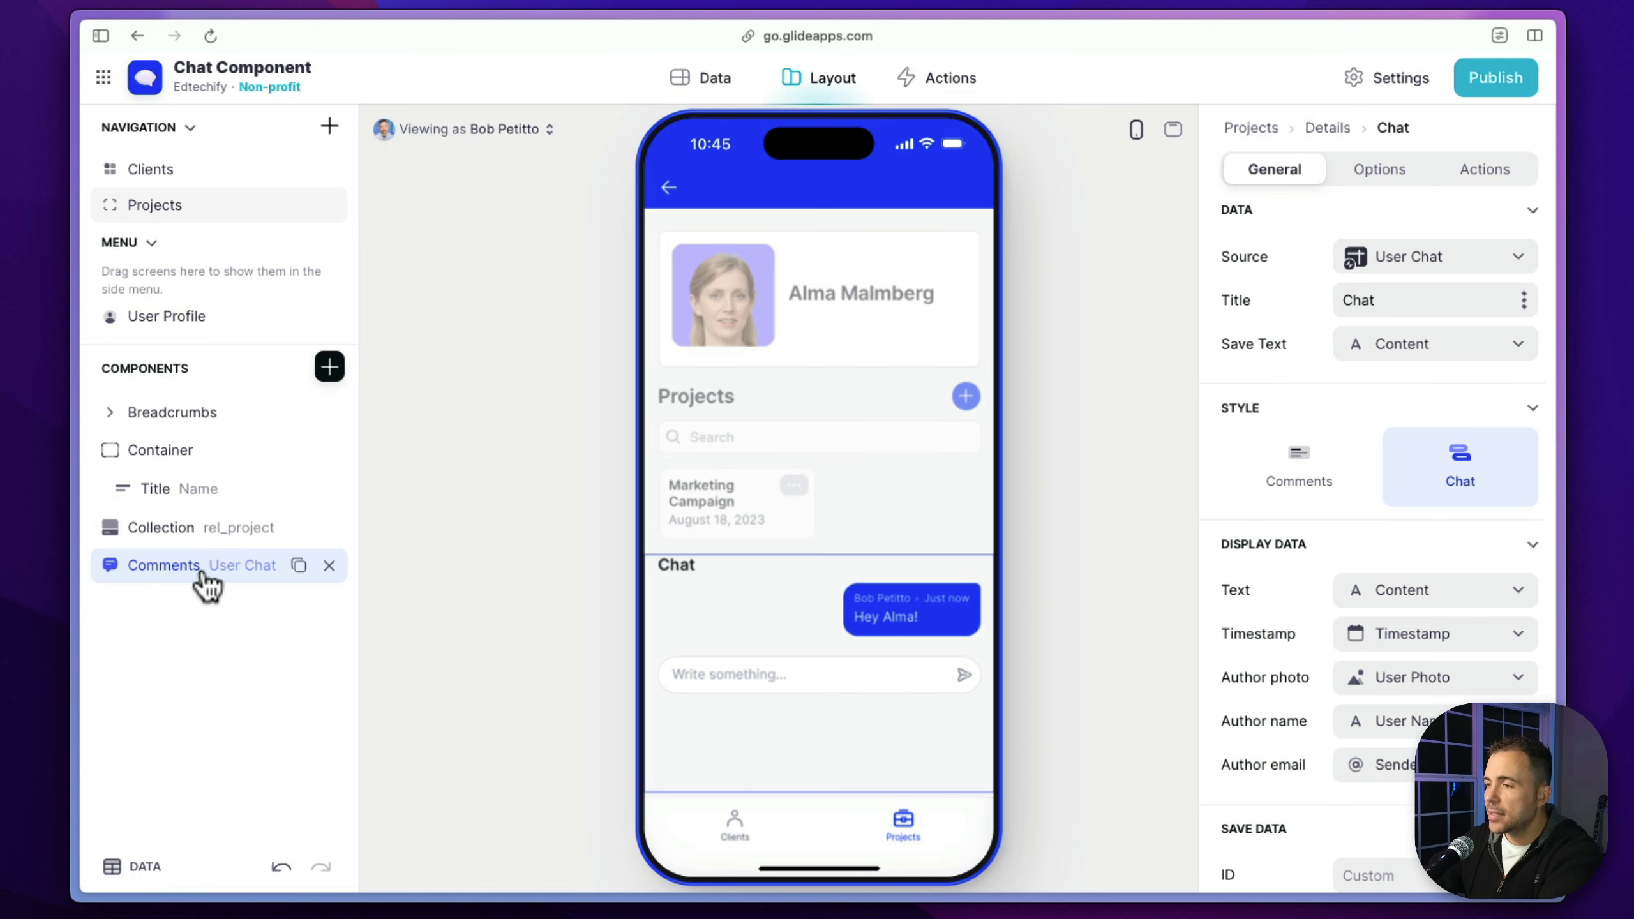
Add a visibility condition to the chat component that shows it when Email isn't signed-in user
left_click(1376, 170)
left_click(1298, 285)
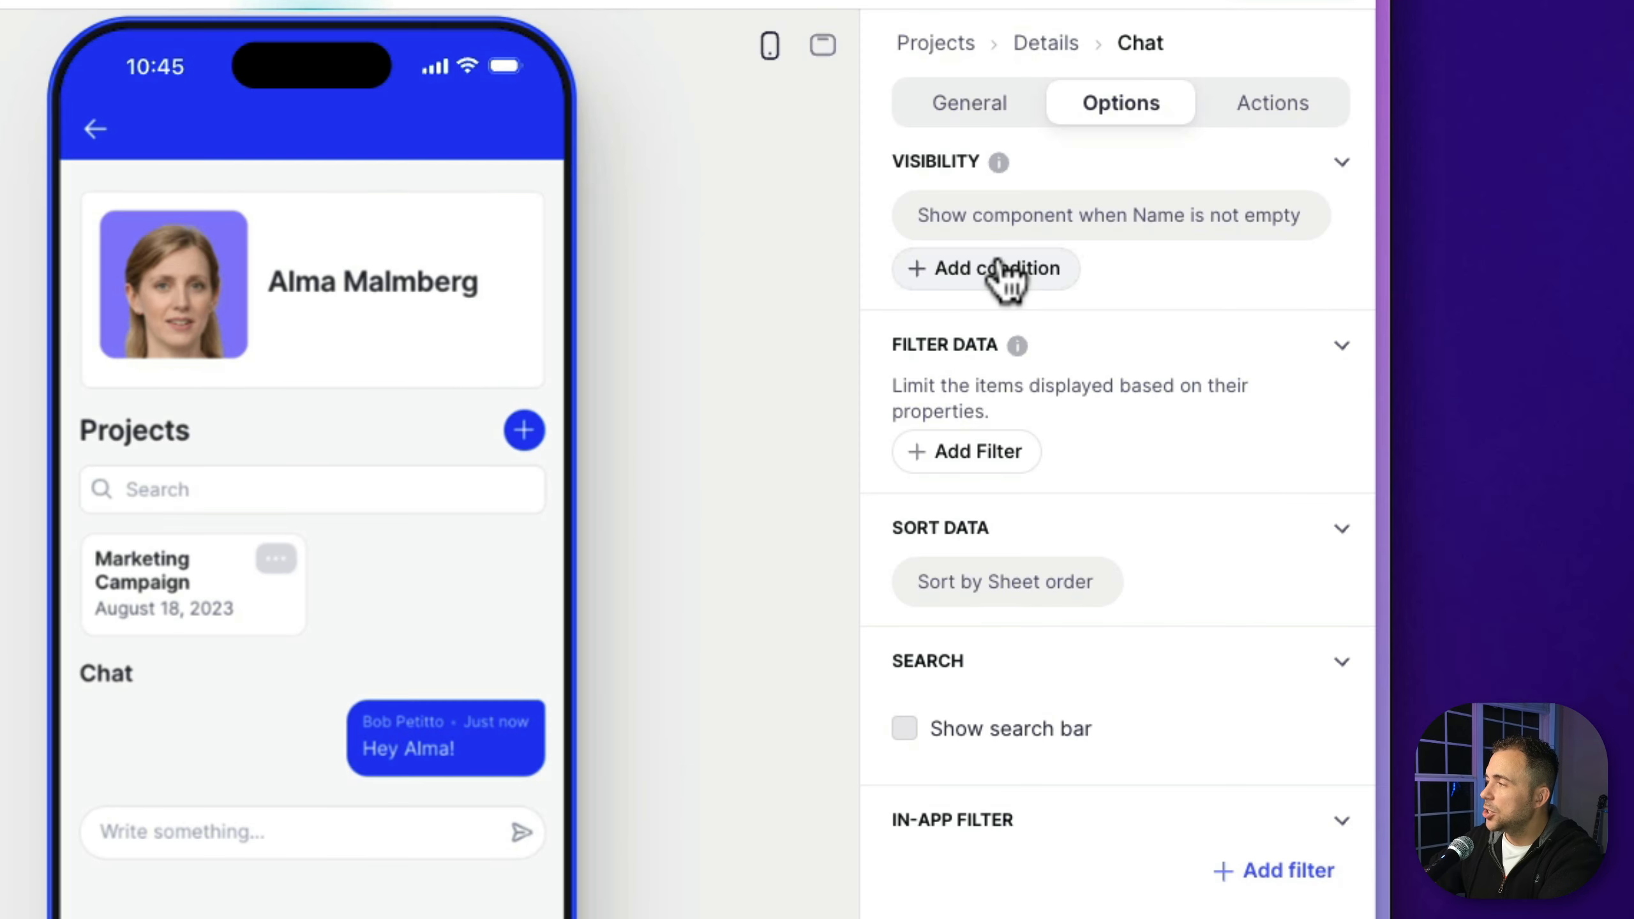
left_click(1058, 223)
left_click(987, 332)
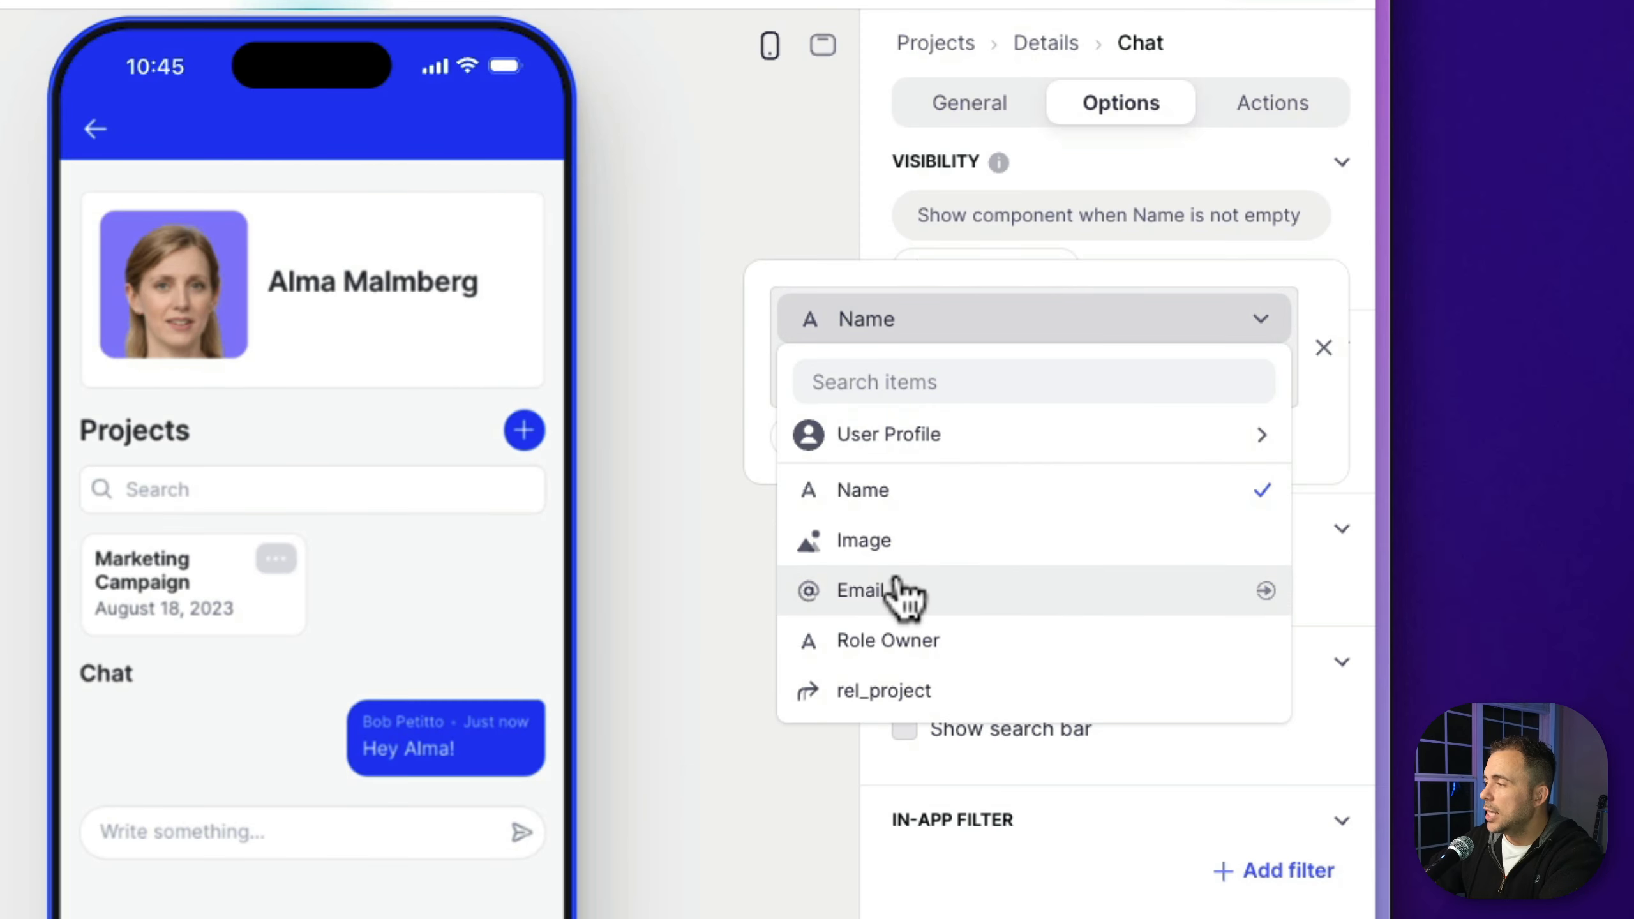
left_click(831, 589)
left_click(865, 378)
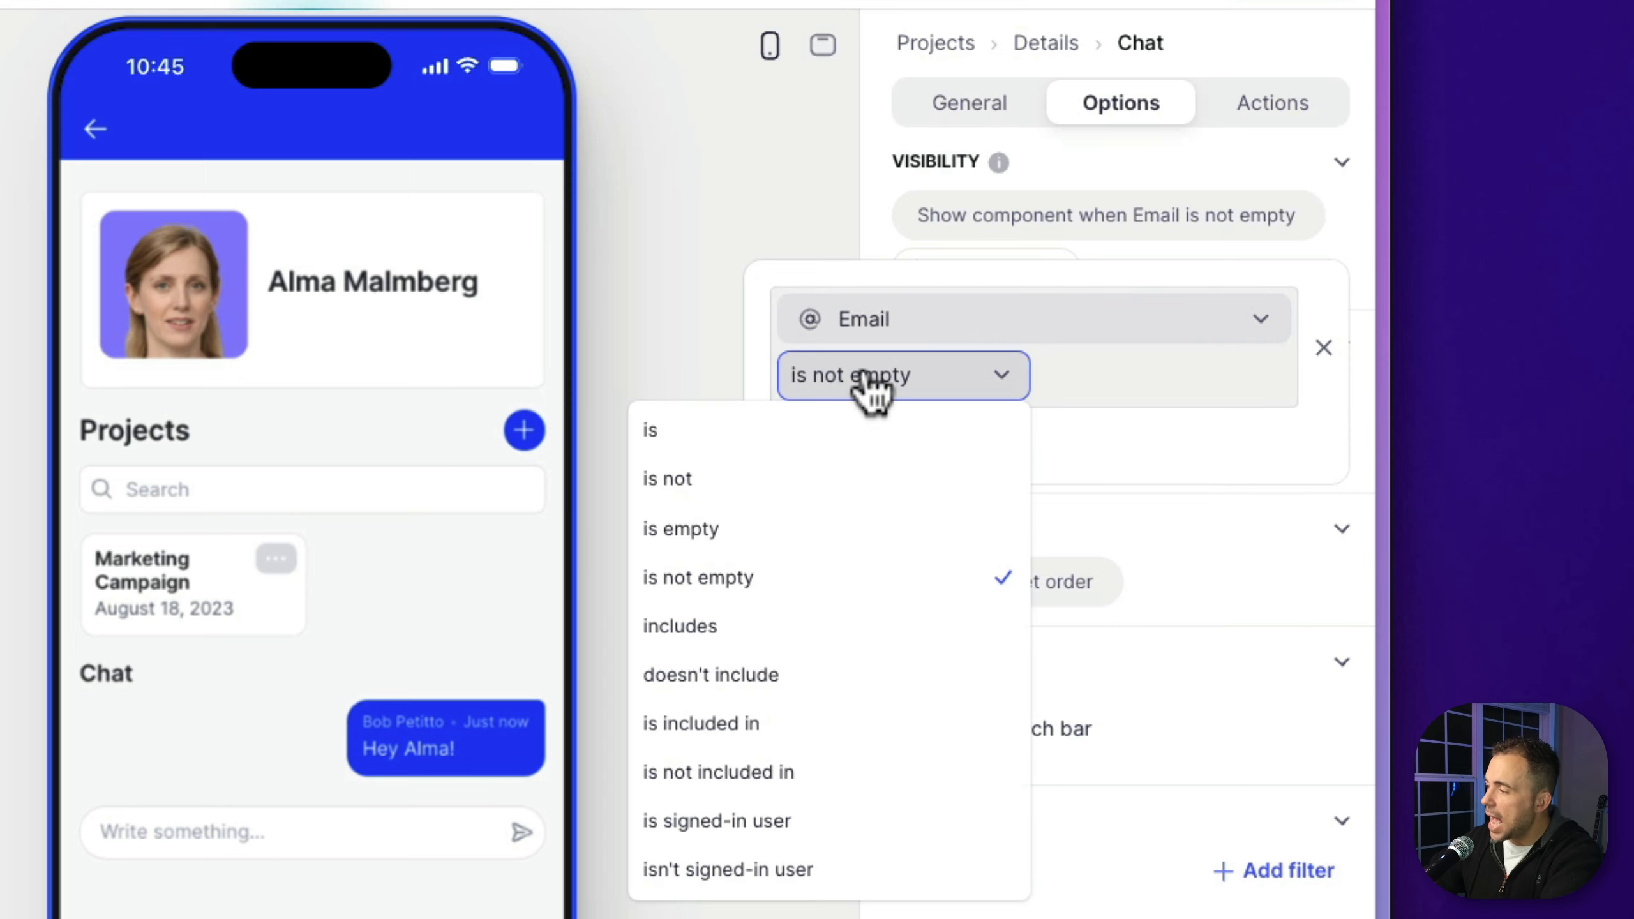
left_click(765, 872)
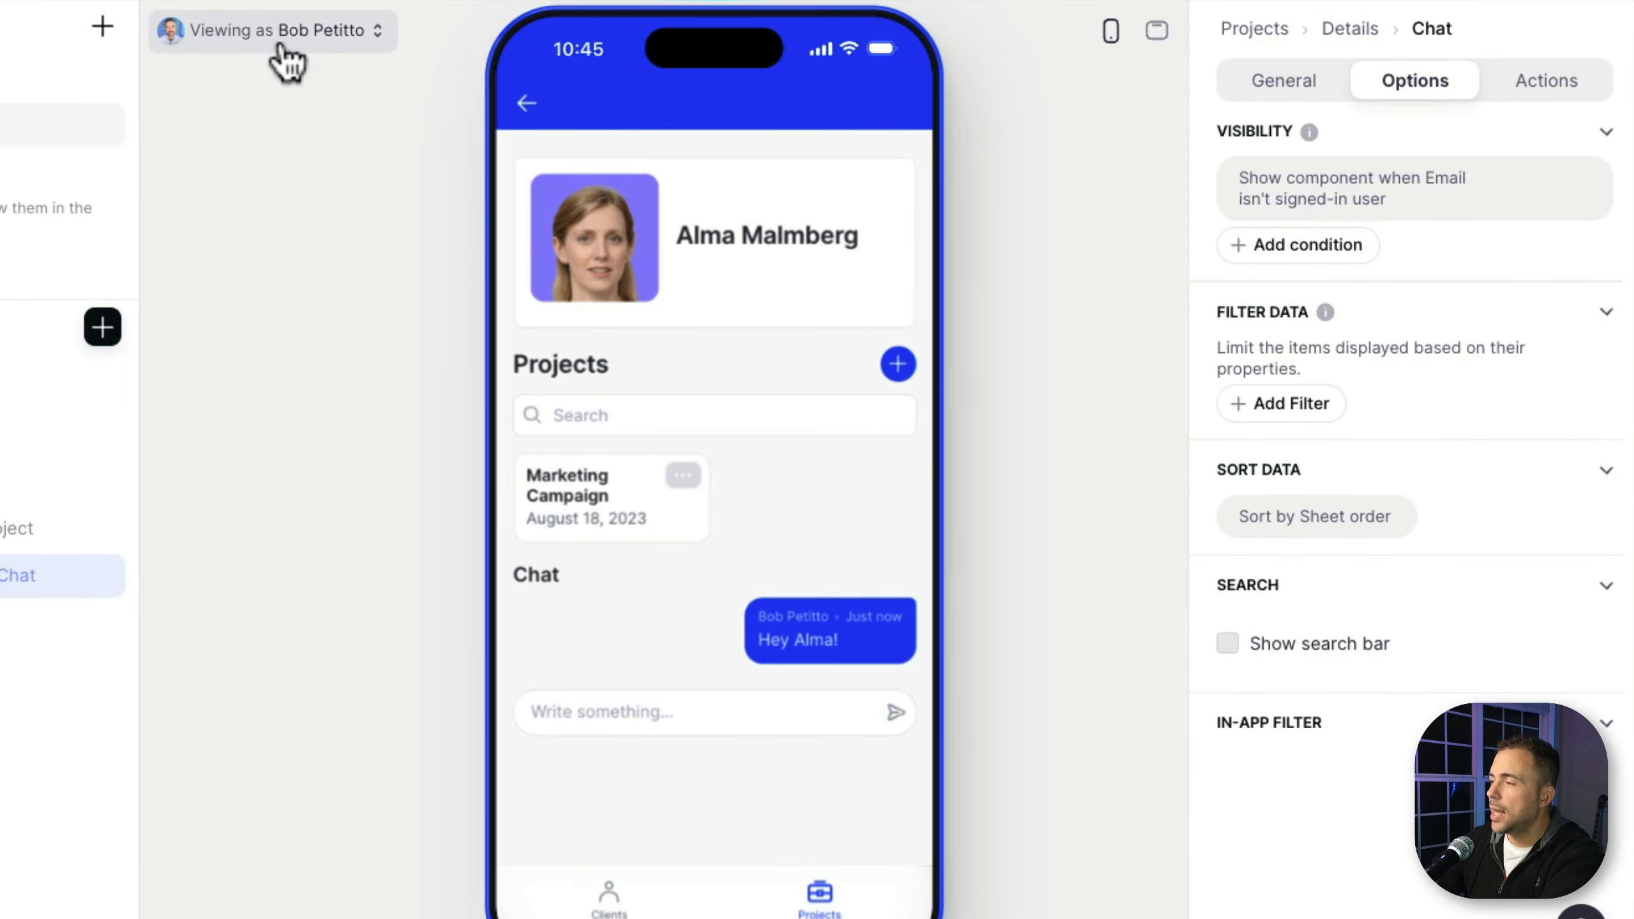
View the app as the client whose details are open to check the chat's visibility
left_click(235, 33)
left_click(266, 277)
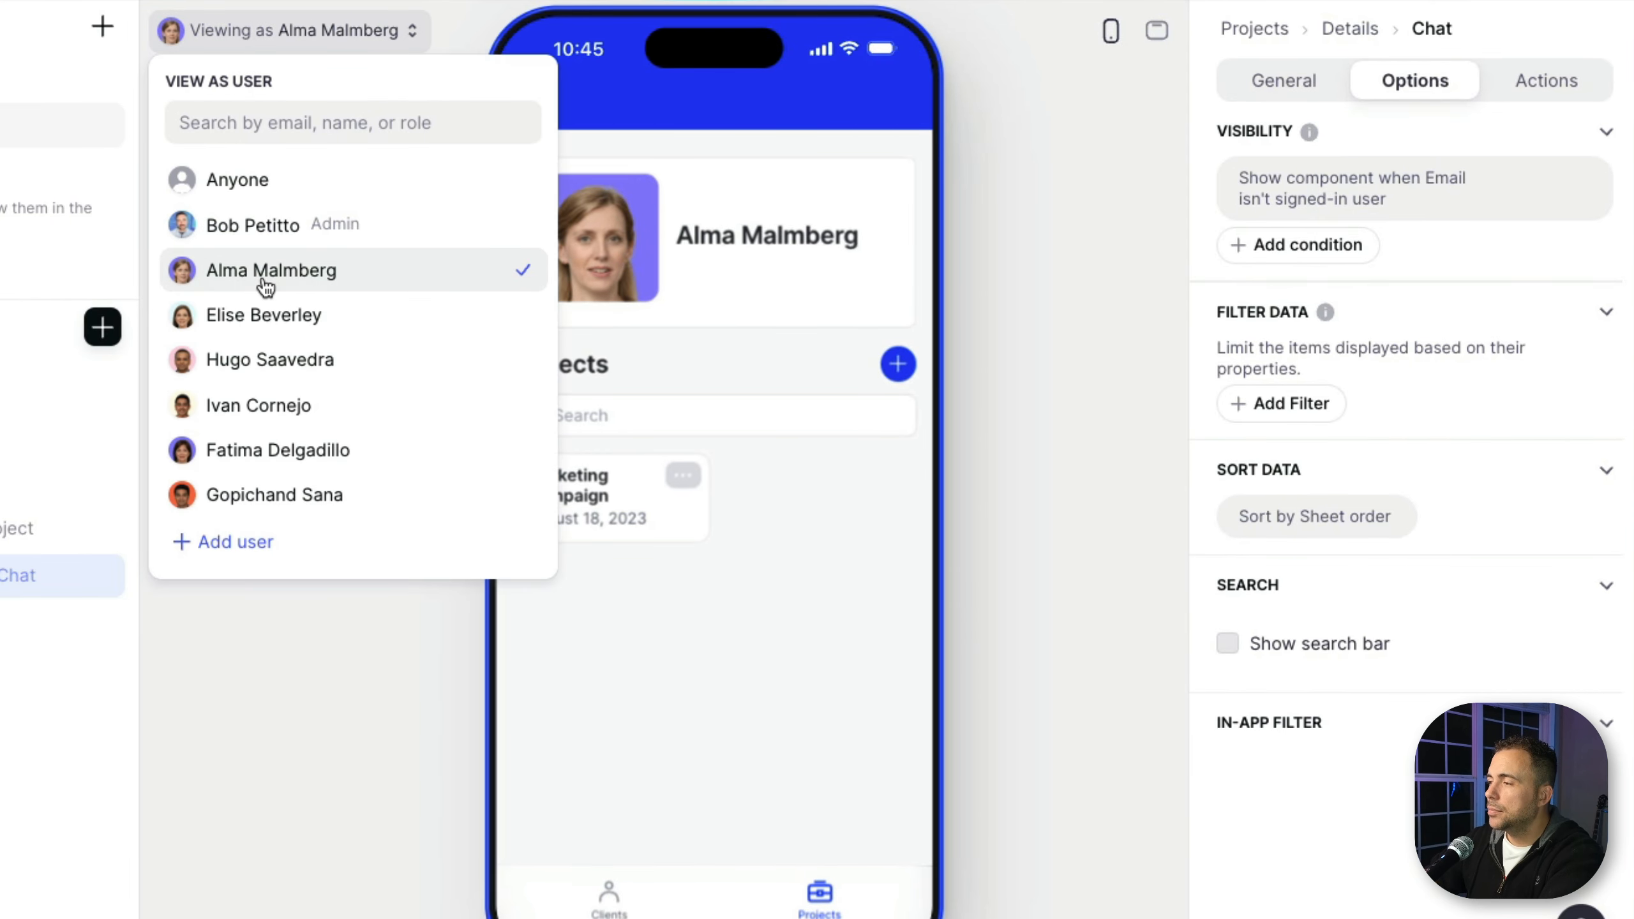
left_click(740, 677)
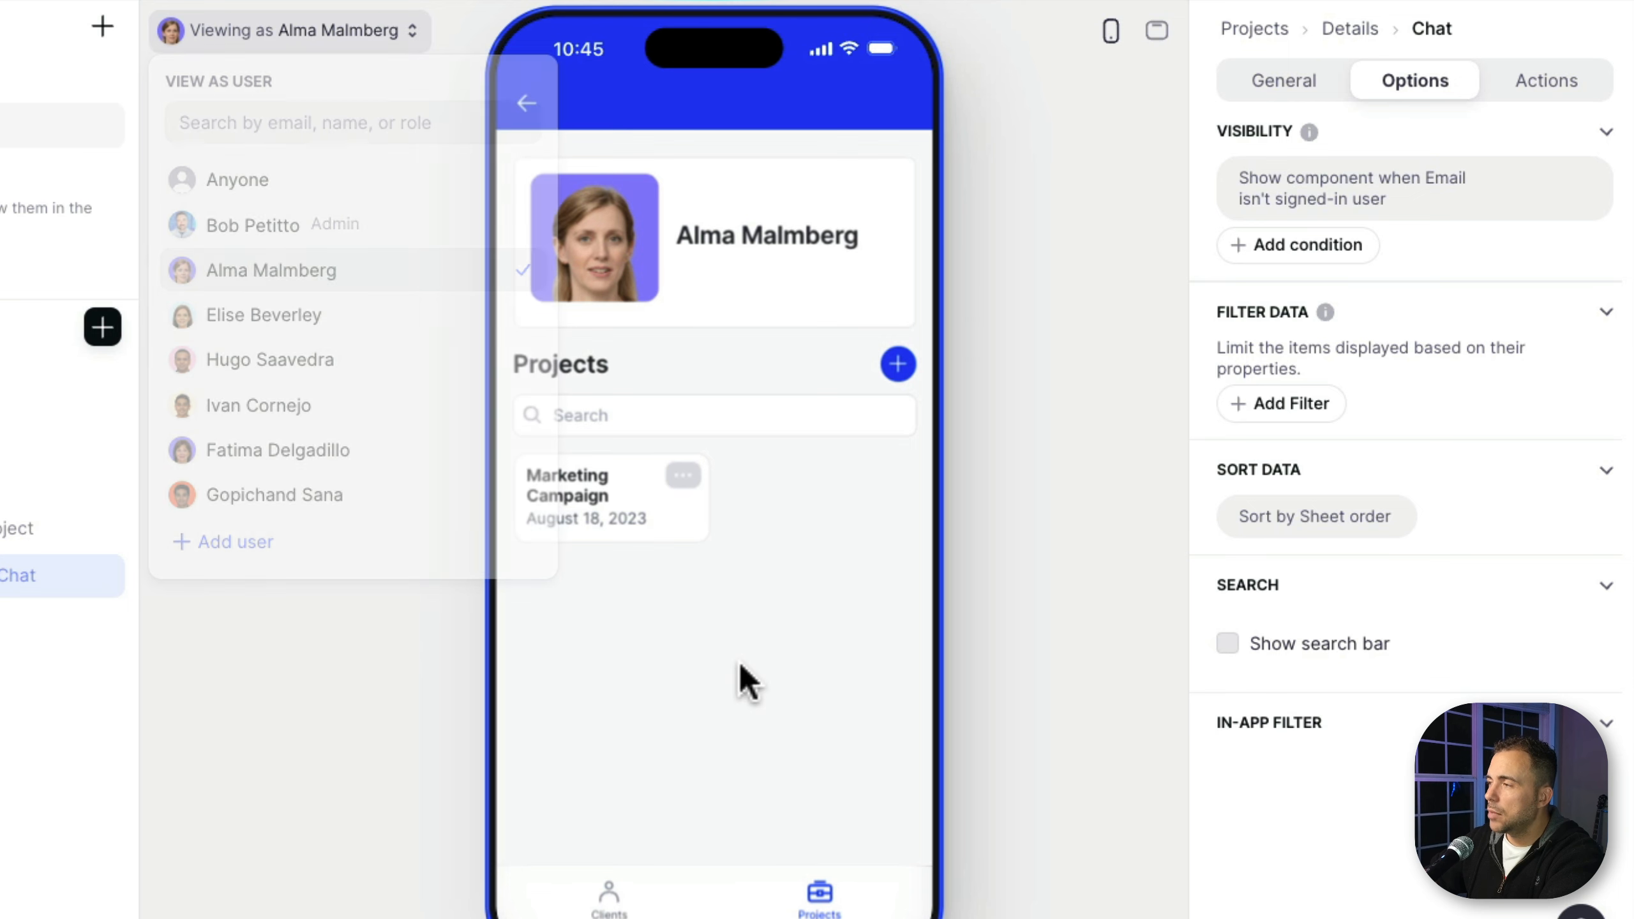
Open the Admin user's details from the Clients screen and send a greeting followed by "How's it going?!" in the chat
left_click(525, 104)
left_click(615, 896)
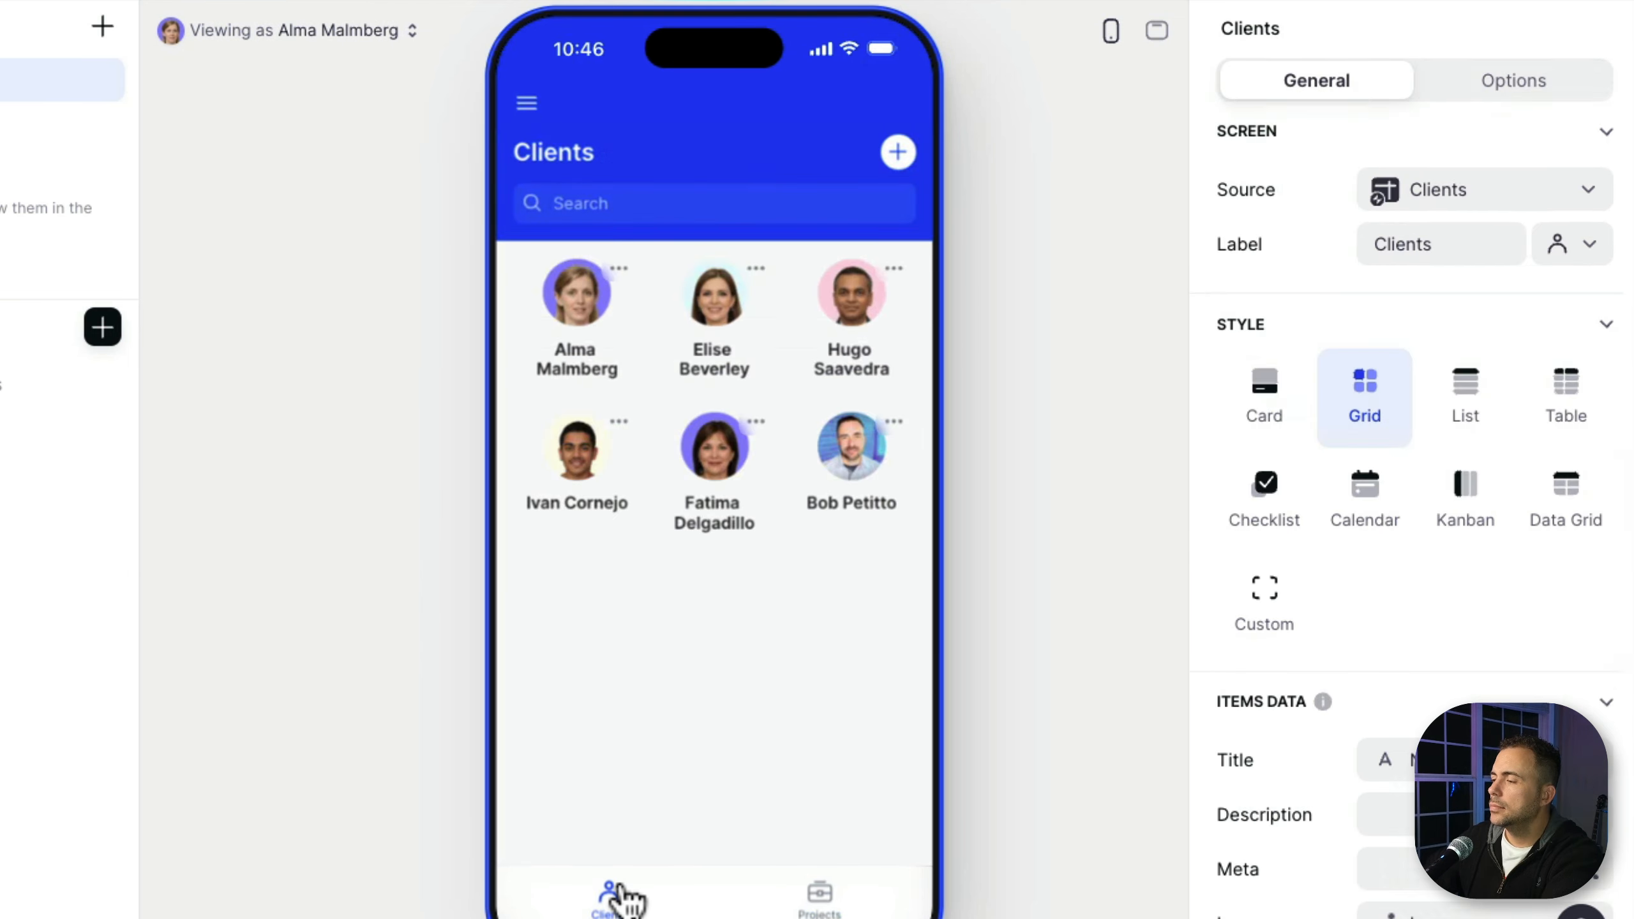
left_click(865, 474)
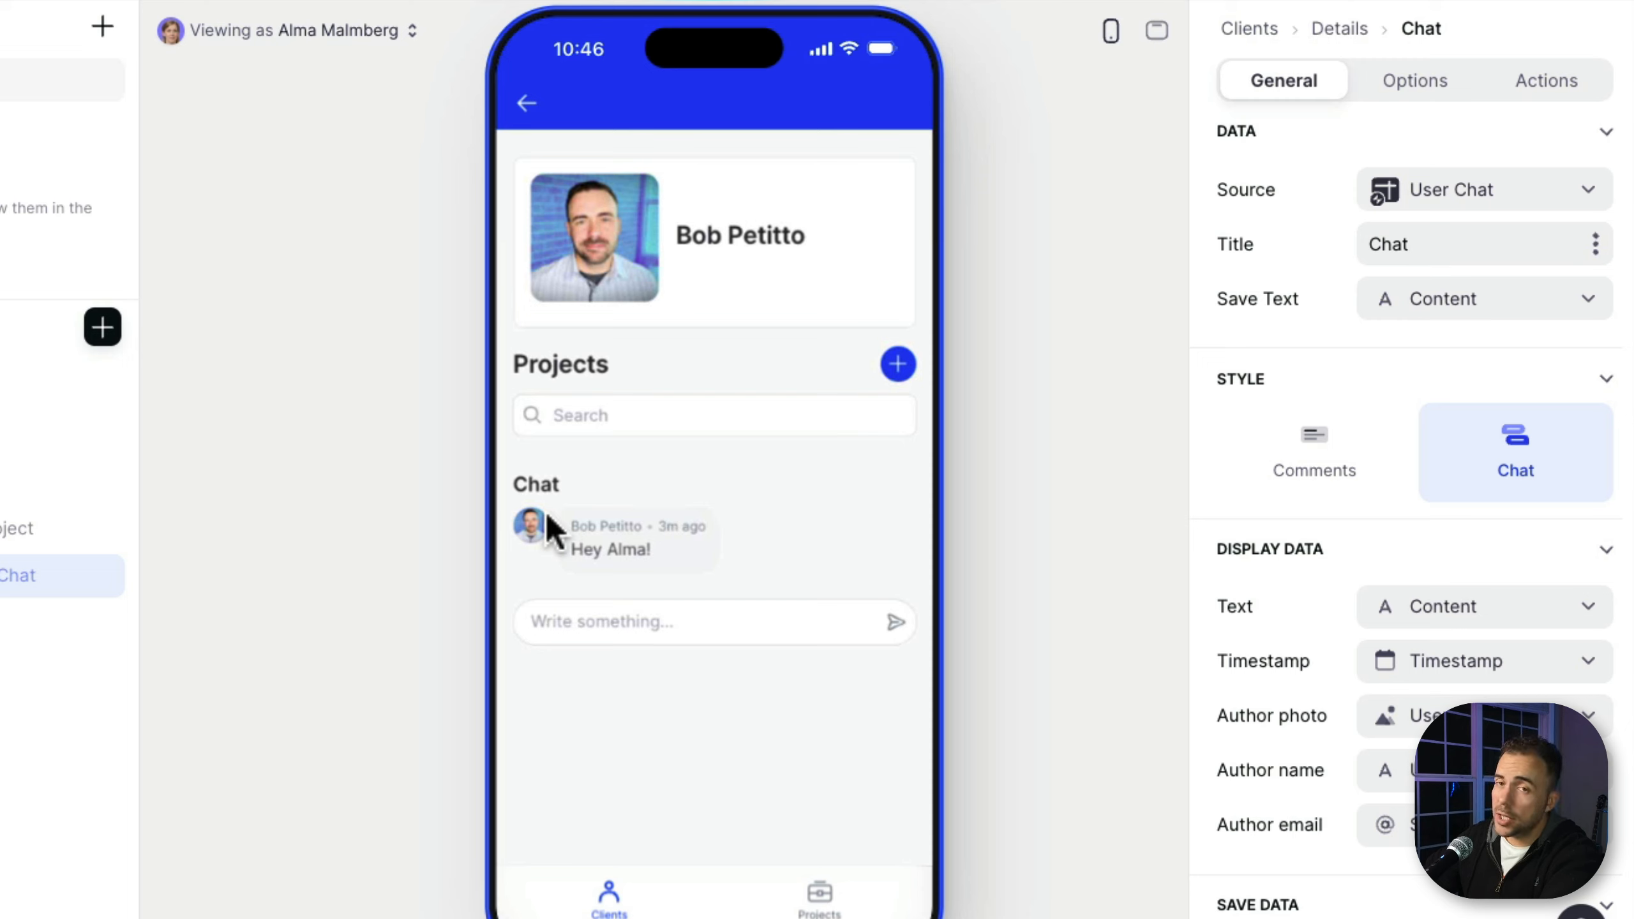
left_click(660, 623)
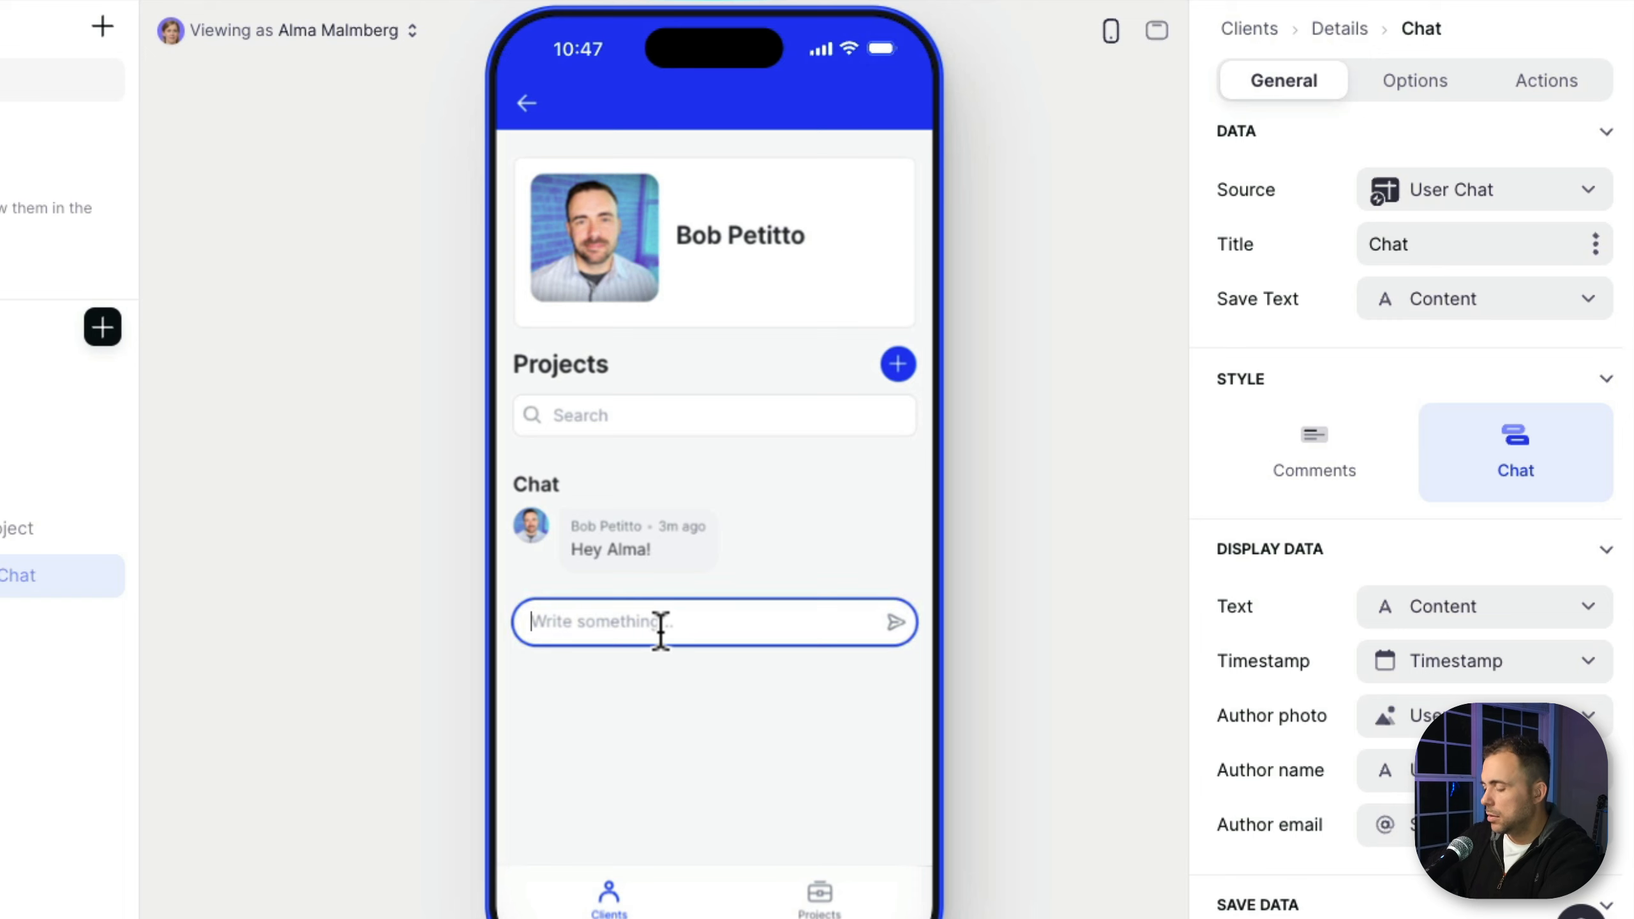
type("Hey Bob!")
key("Return")
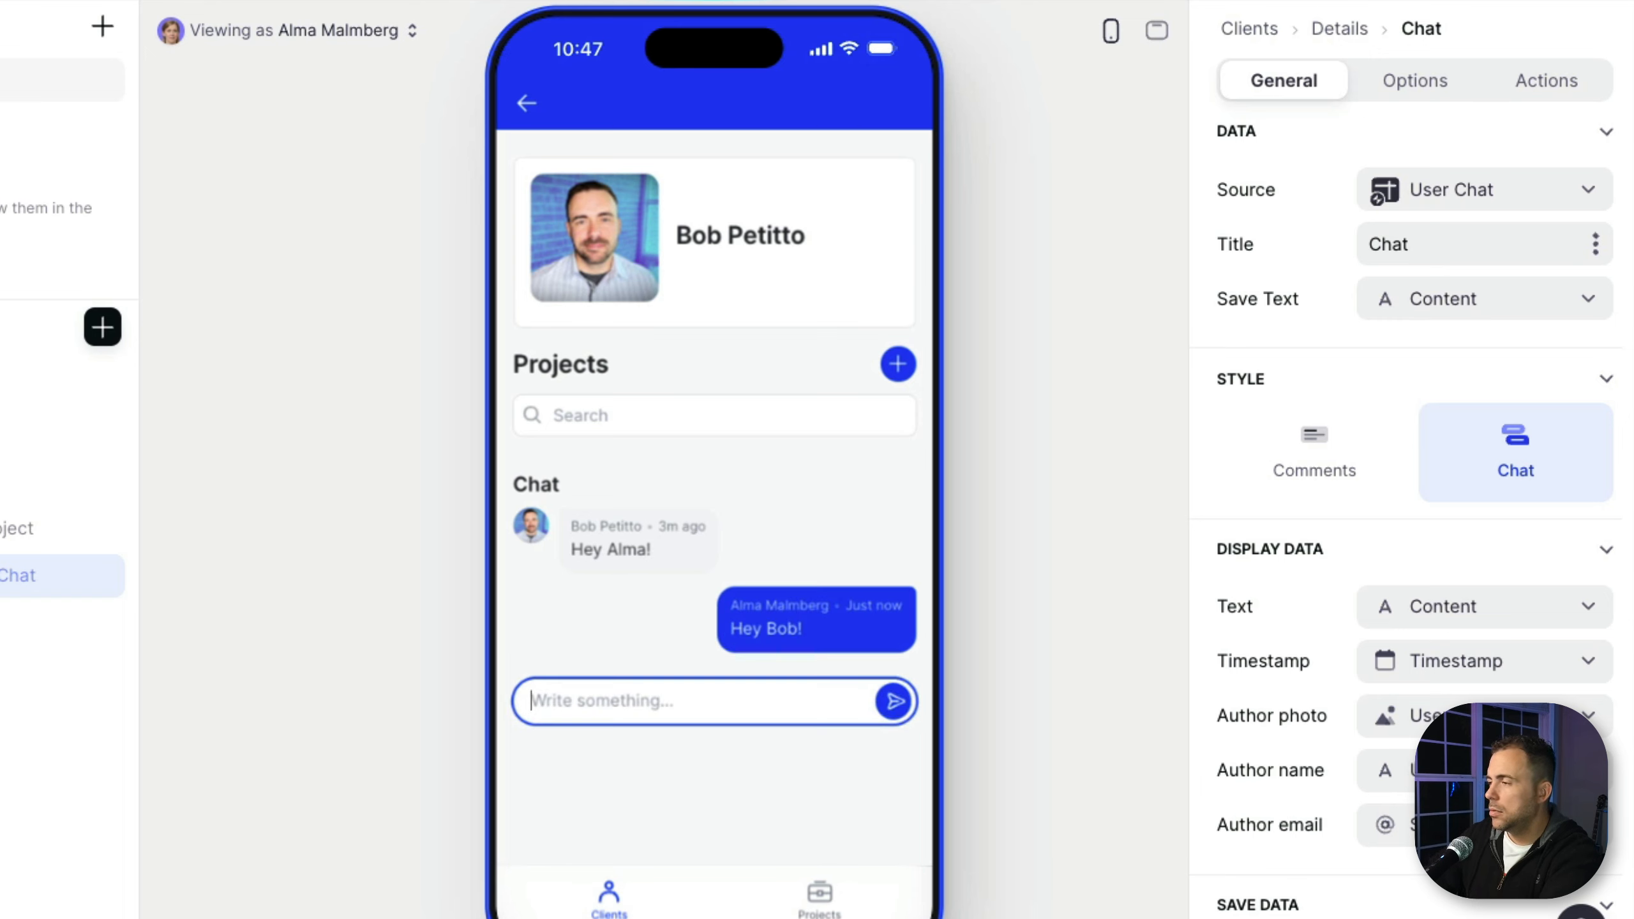
type("How's it going?!")
key("Return")
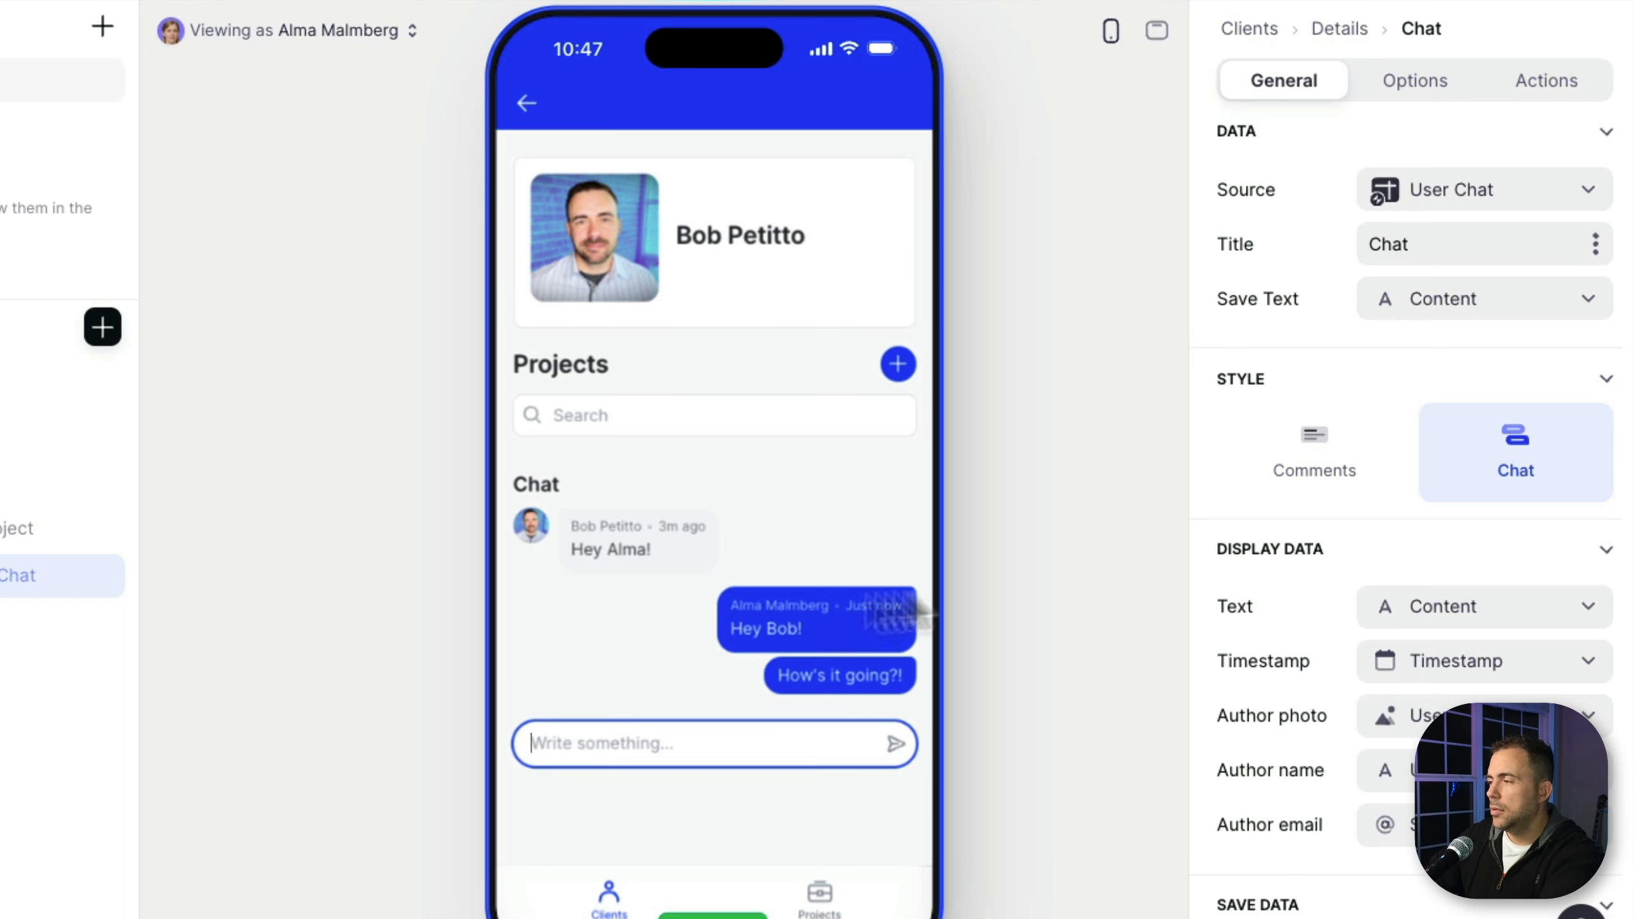
View the app as the Admin user and open the chat of the client with the Marketing Campaign project
left_click(307, 32)
left_click(254, 230)
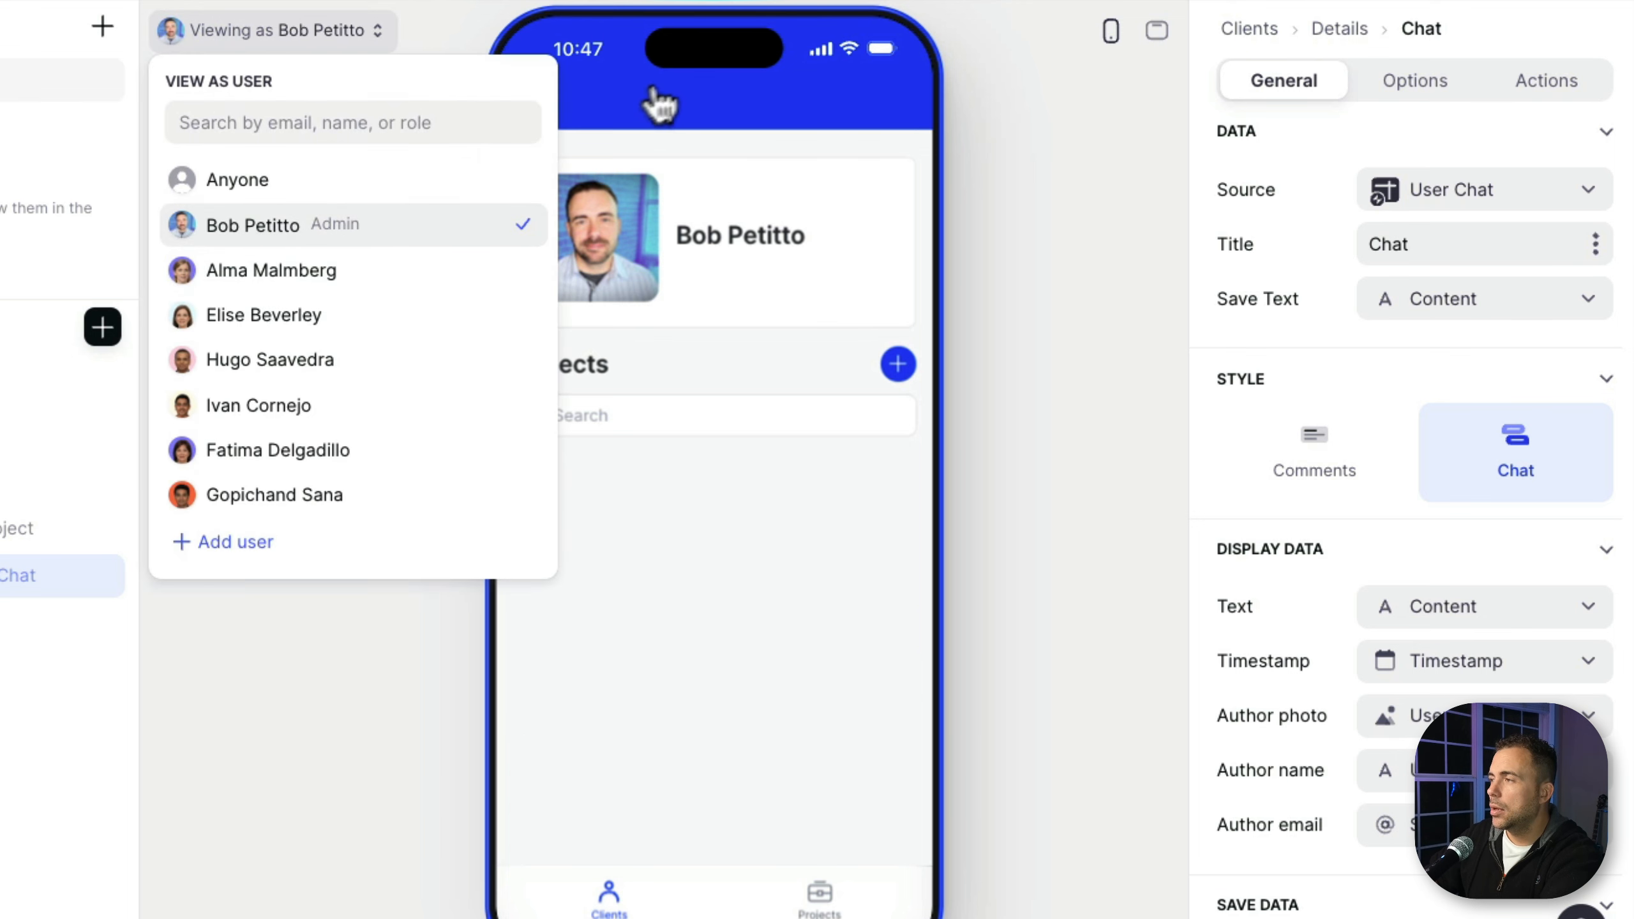
left_click(520, 104)
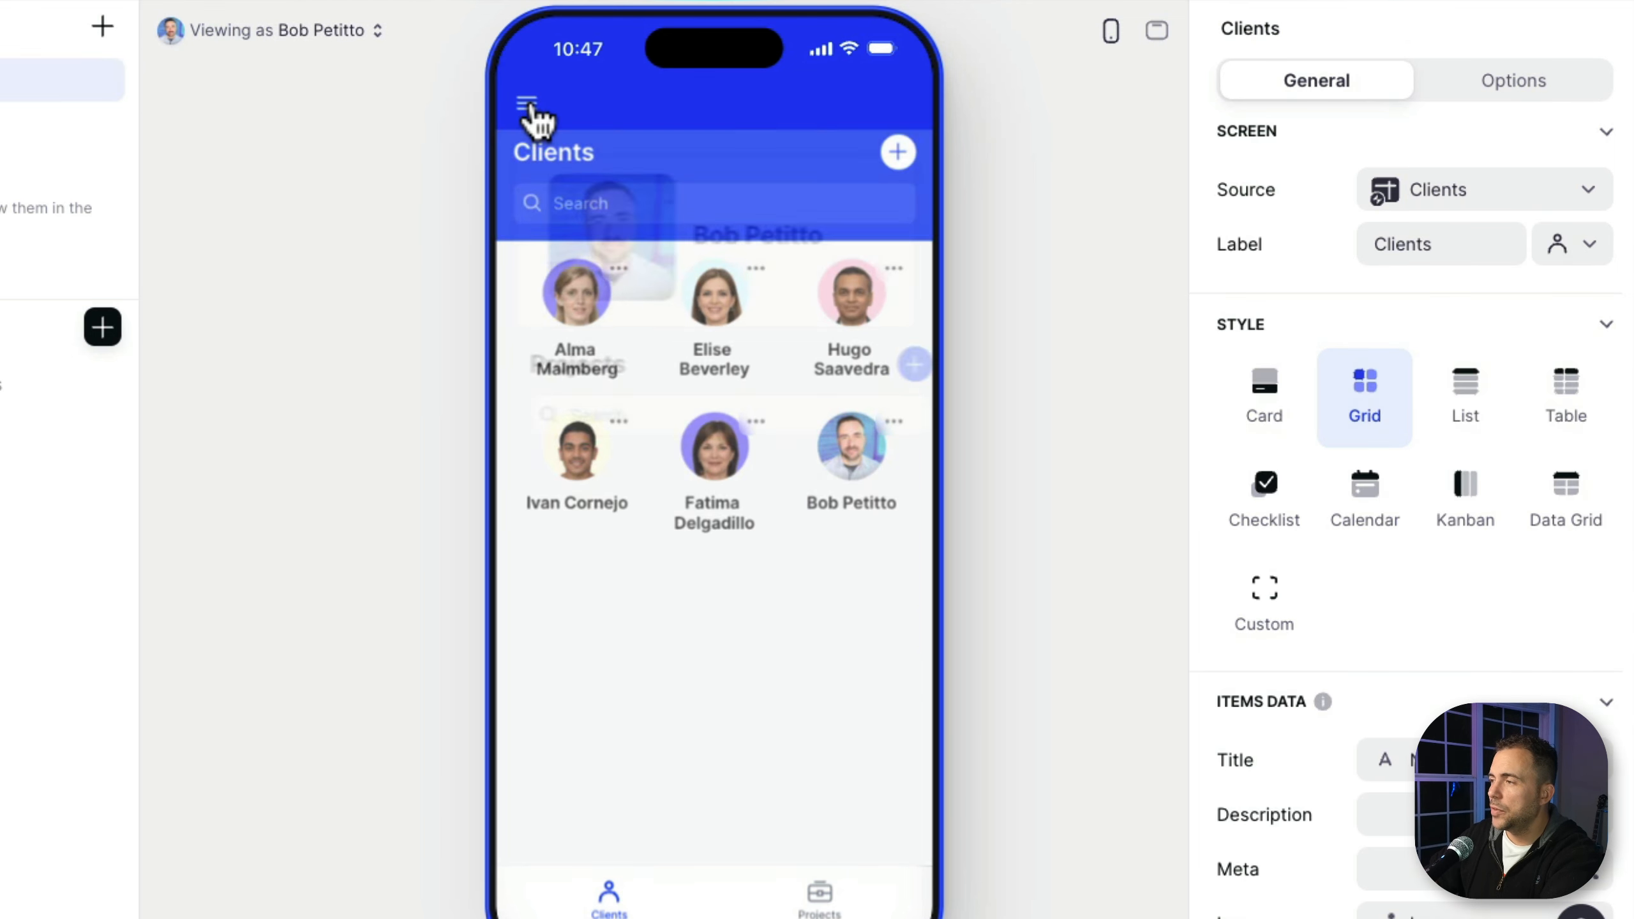
left_click(601, 303)
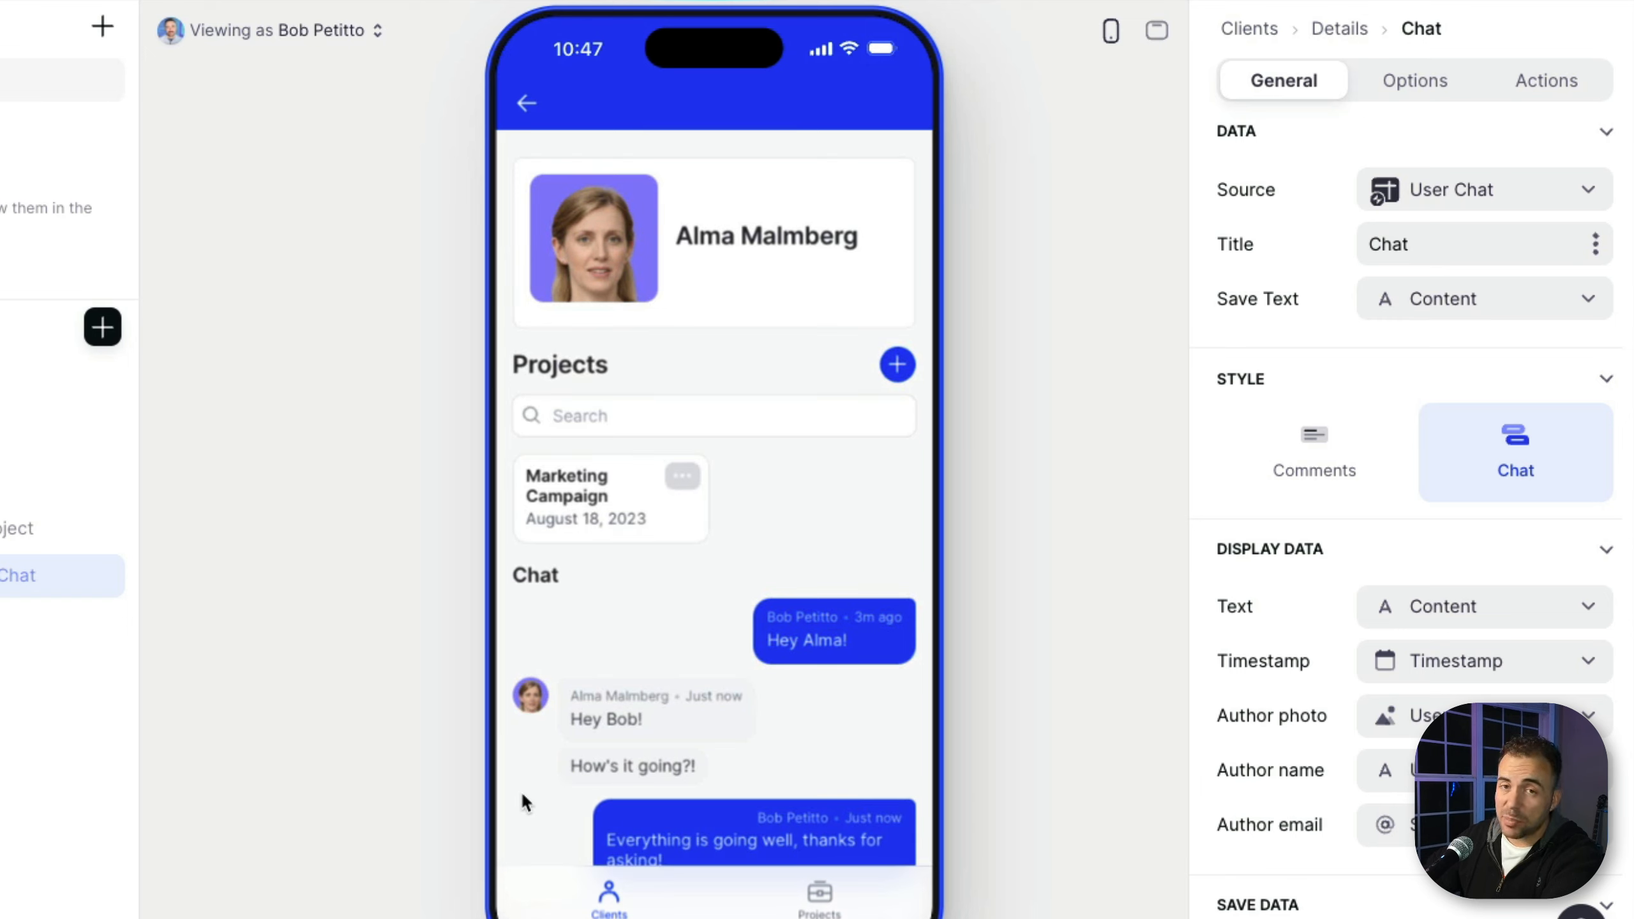
scroll(520, 791, "down", 2)
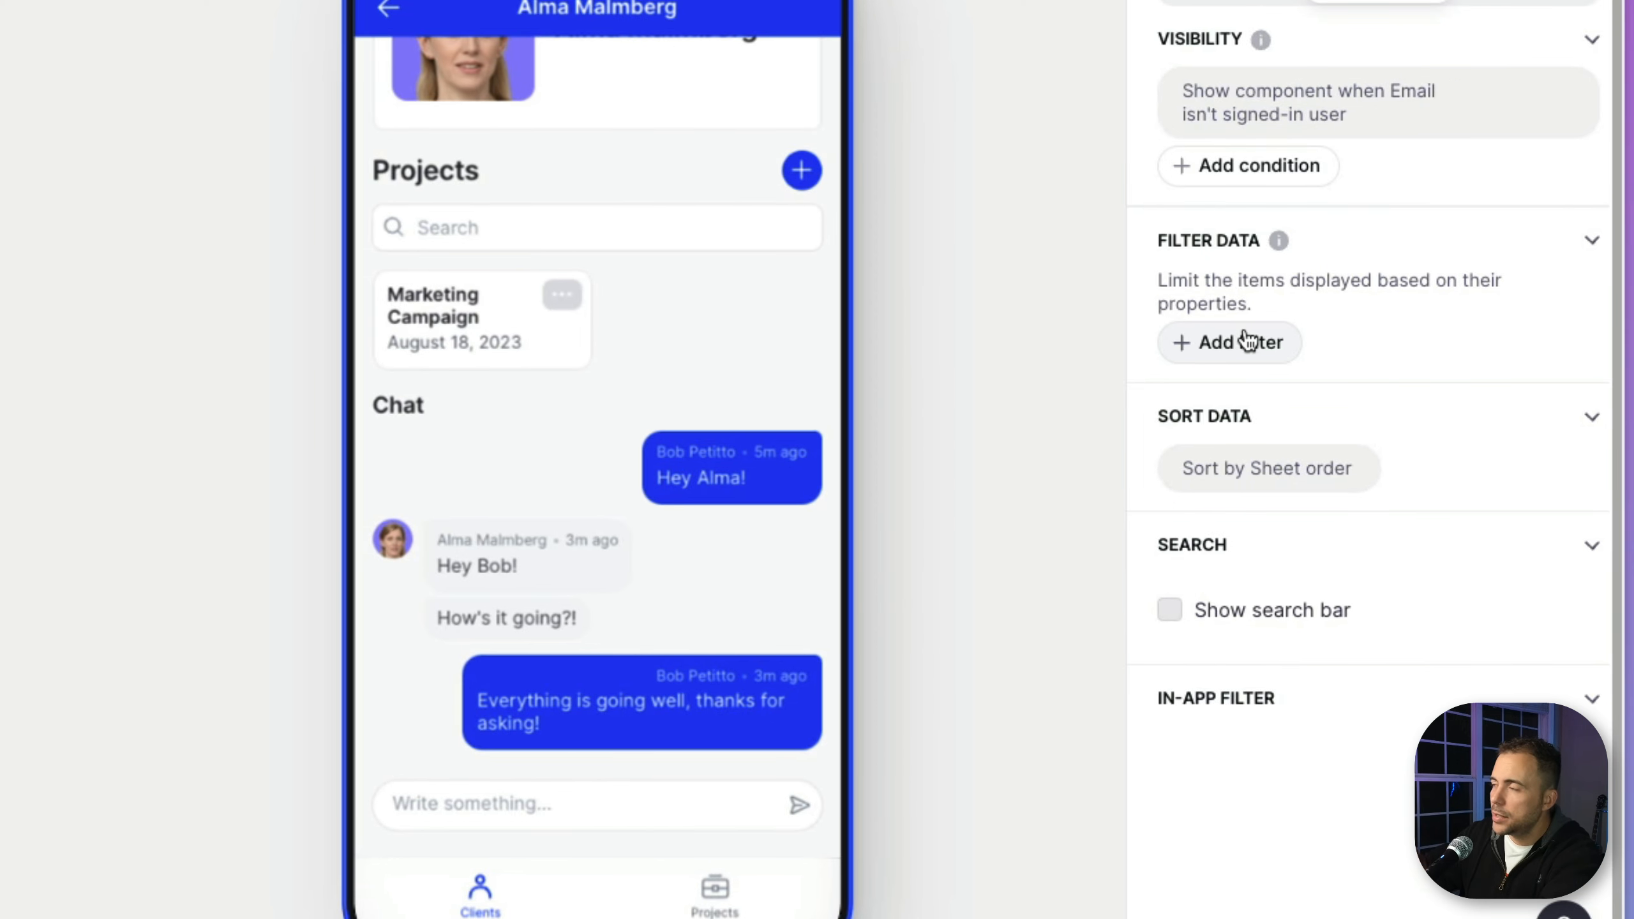
Open the details of the client with the Product Launch project from the Clients screen and send a greeting in the chat
left_click(385, 12)
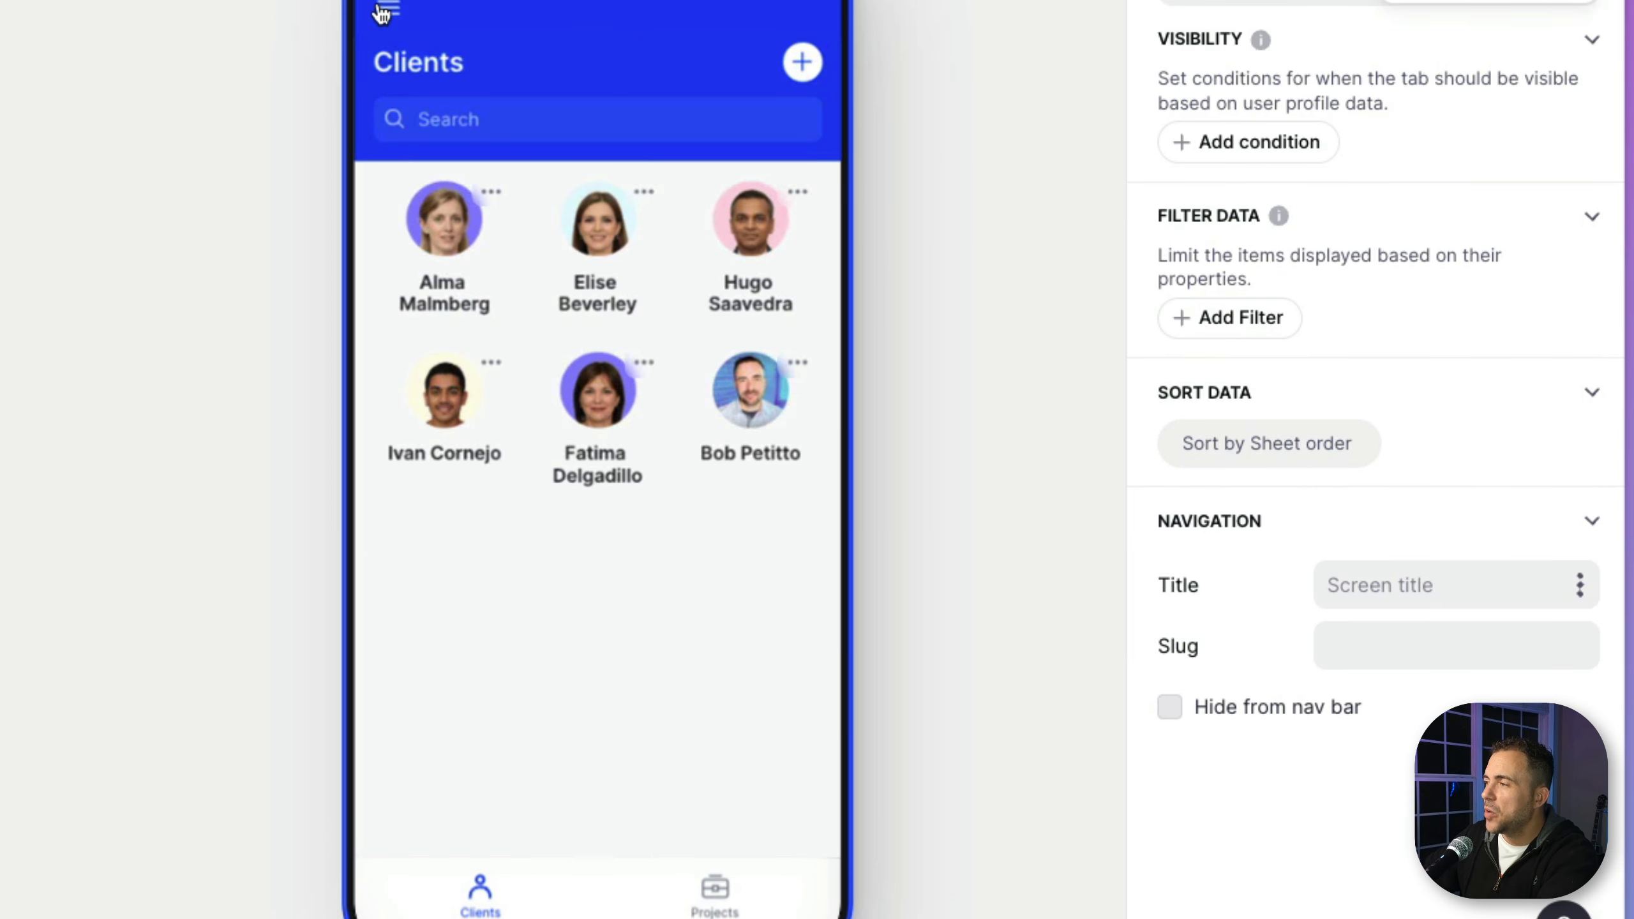
left_click(760, 254)
scroll(501, 676, "down", 2)
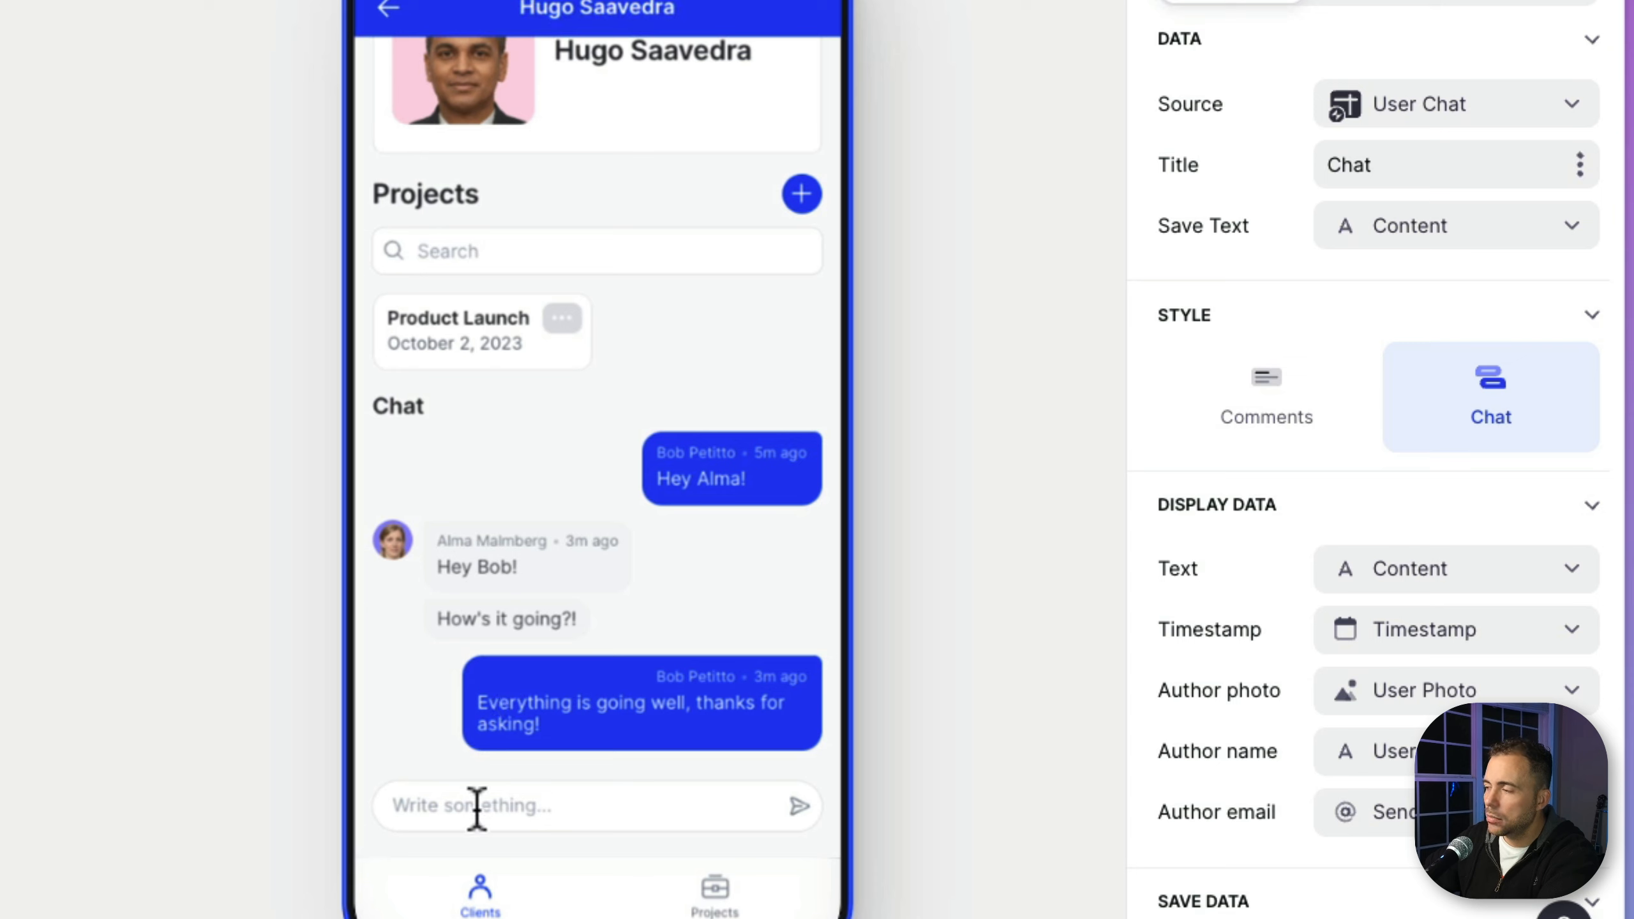
left_click(477, 808)
type("Hey Hugo!")
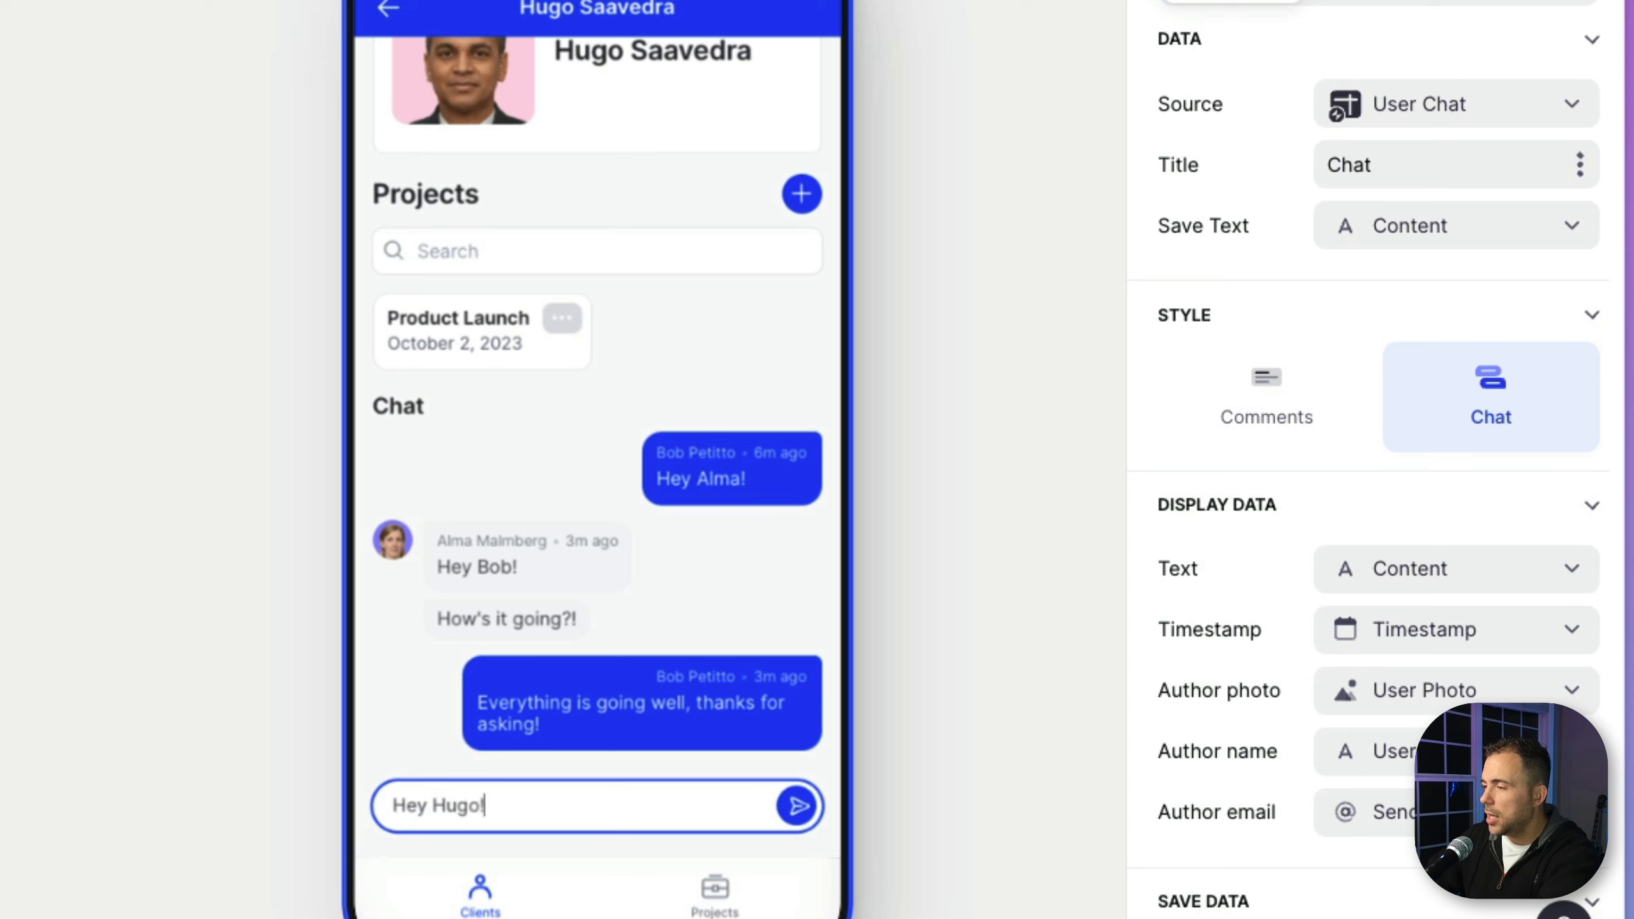
key("Return")
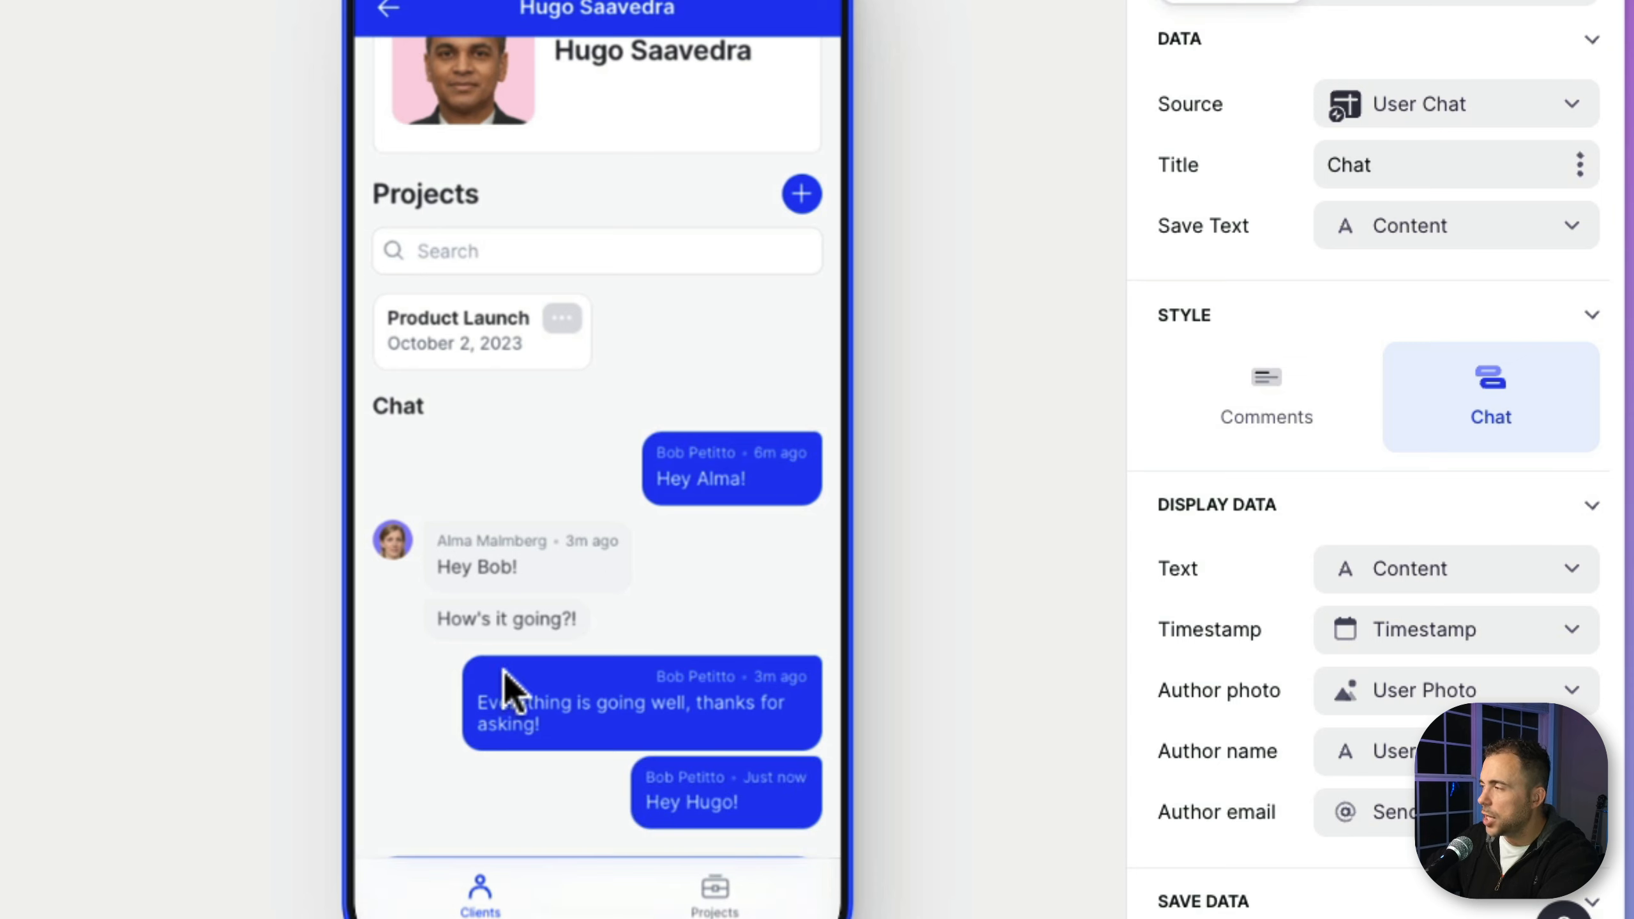
Add a data filter to the chat component requiring that Sender is the screen's Email
left_click(1422, 12)
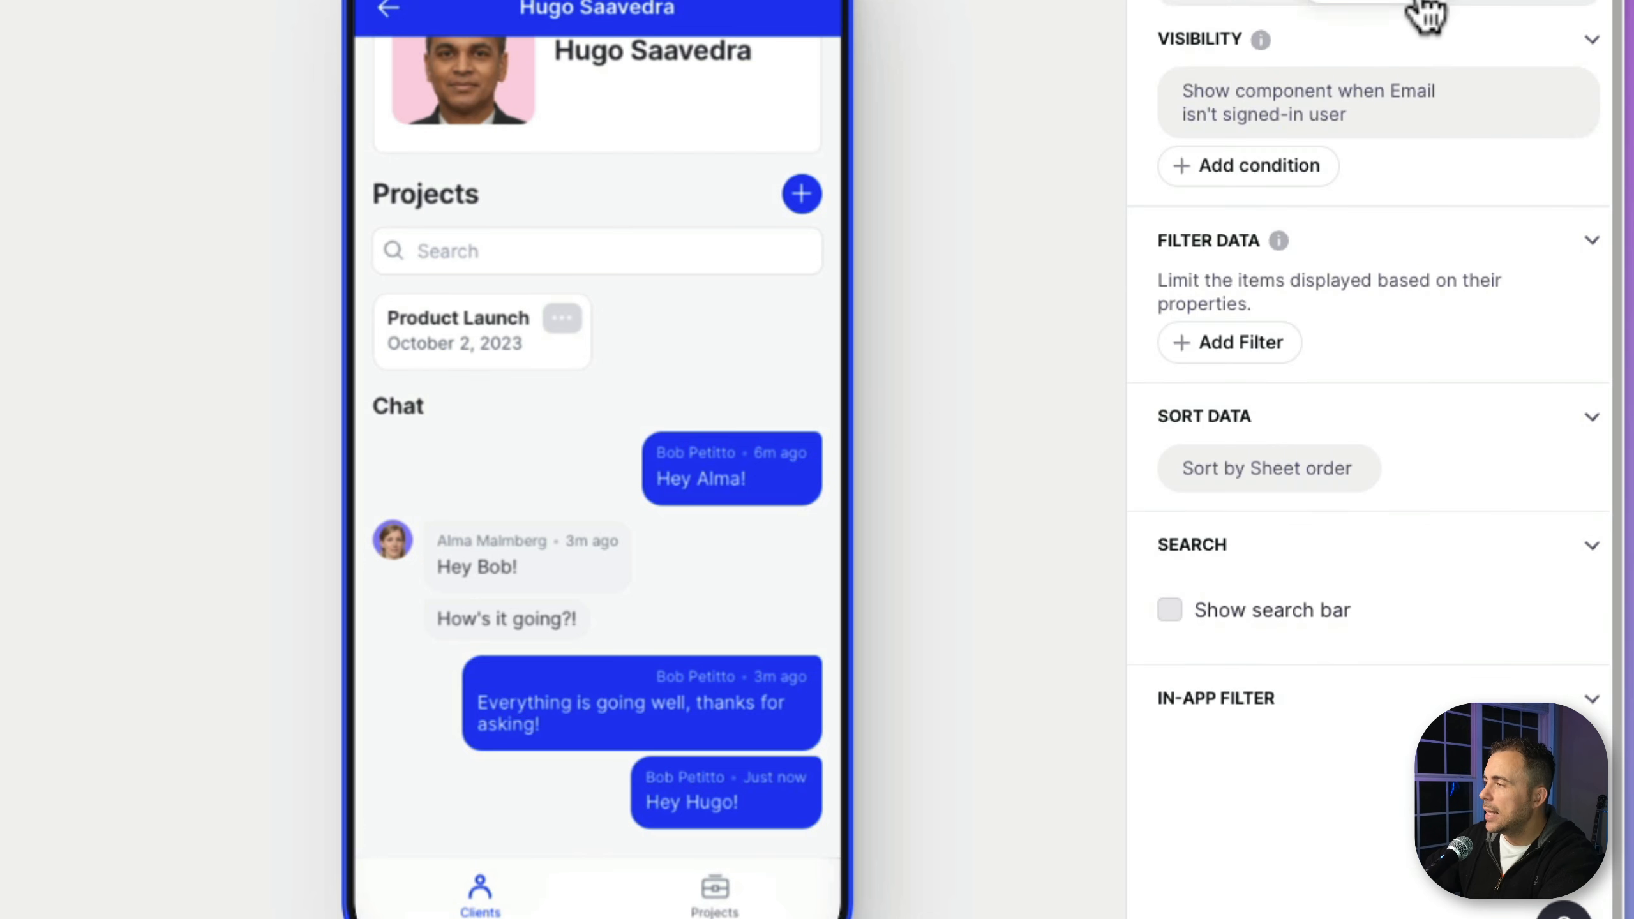
left_click(1251, 344)
left_click(1245, 304)
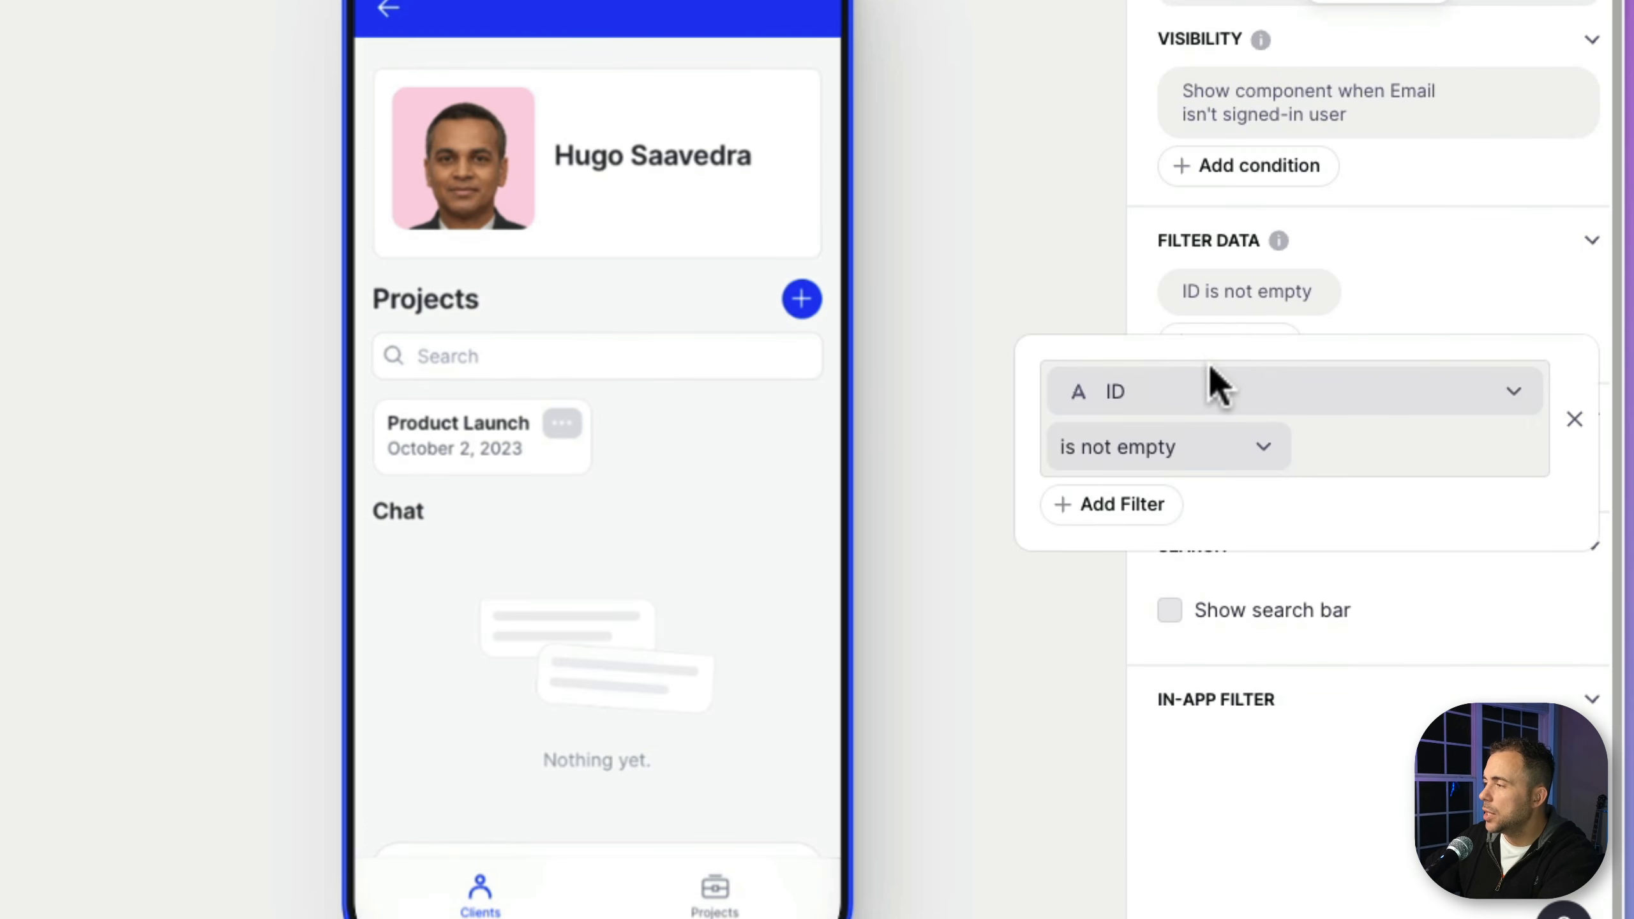
left_click(1213, 391)
left_click(1145, 602)
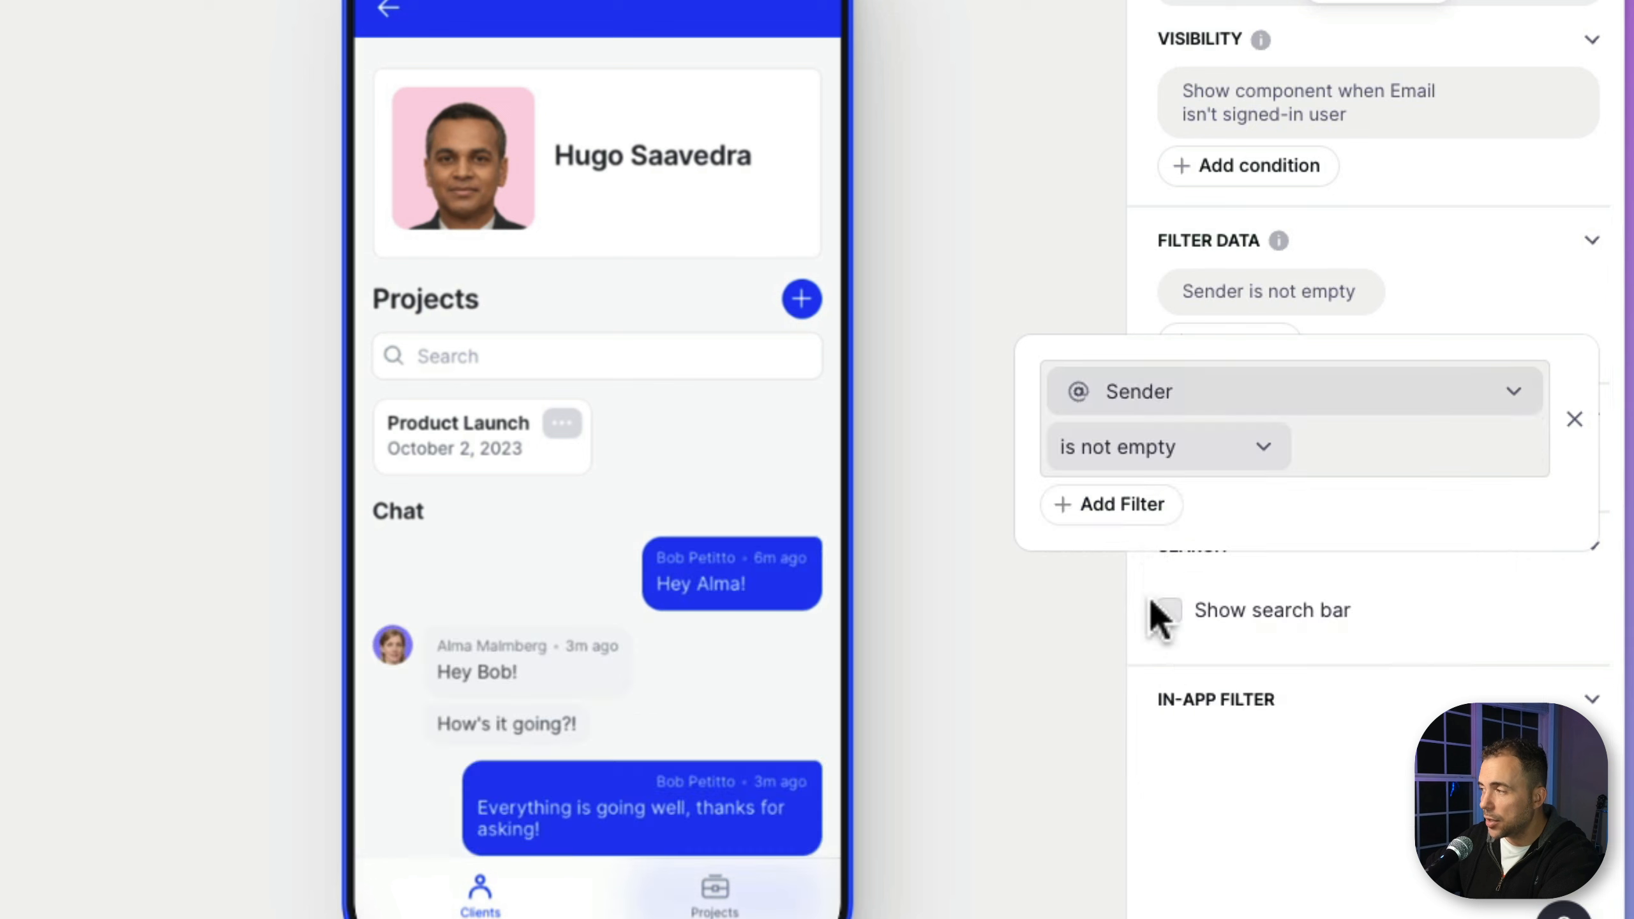
left_click(1148, 461)
left_click(1116, 502)
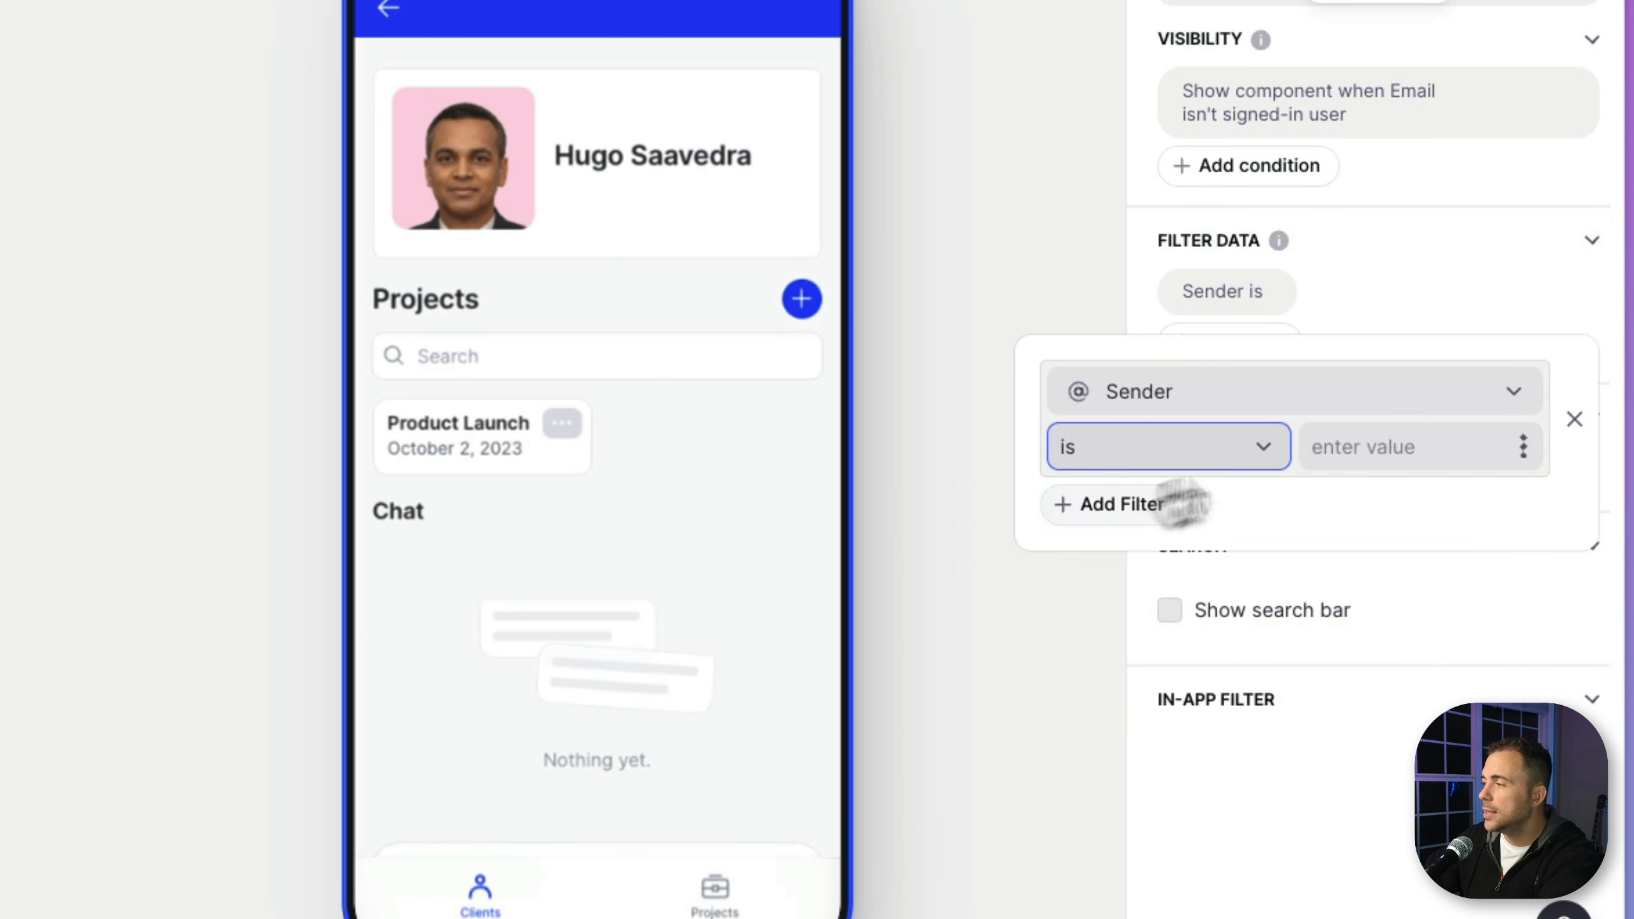
left_click(1522, 446)
mouse_move(1322, 54)
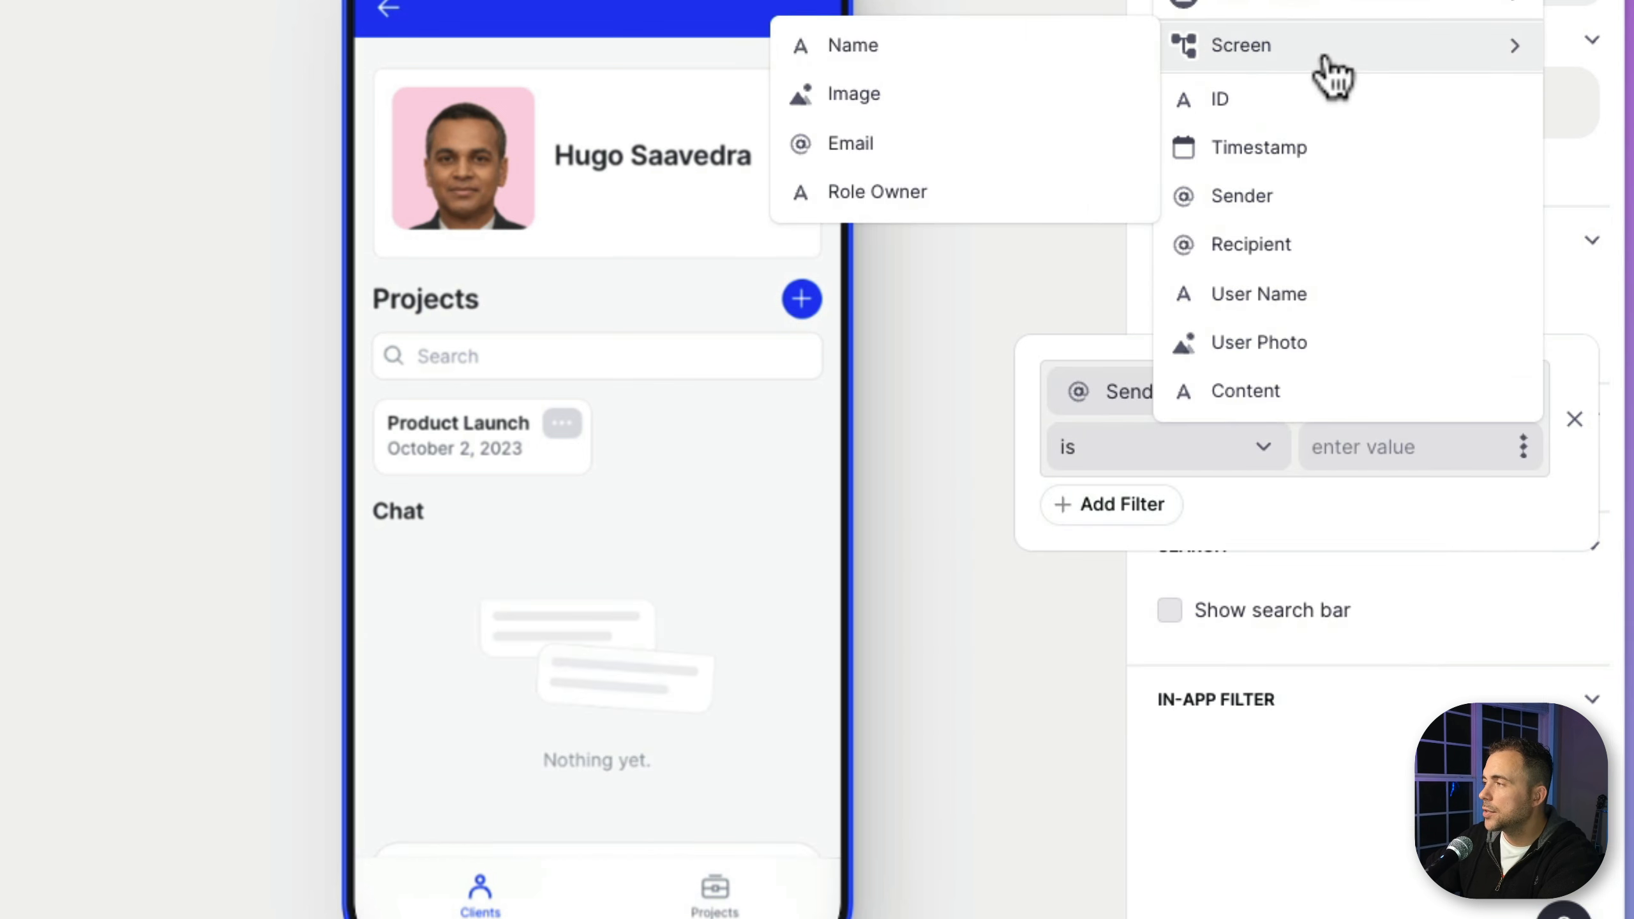
left_click(978, 147)
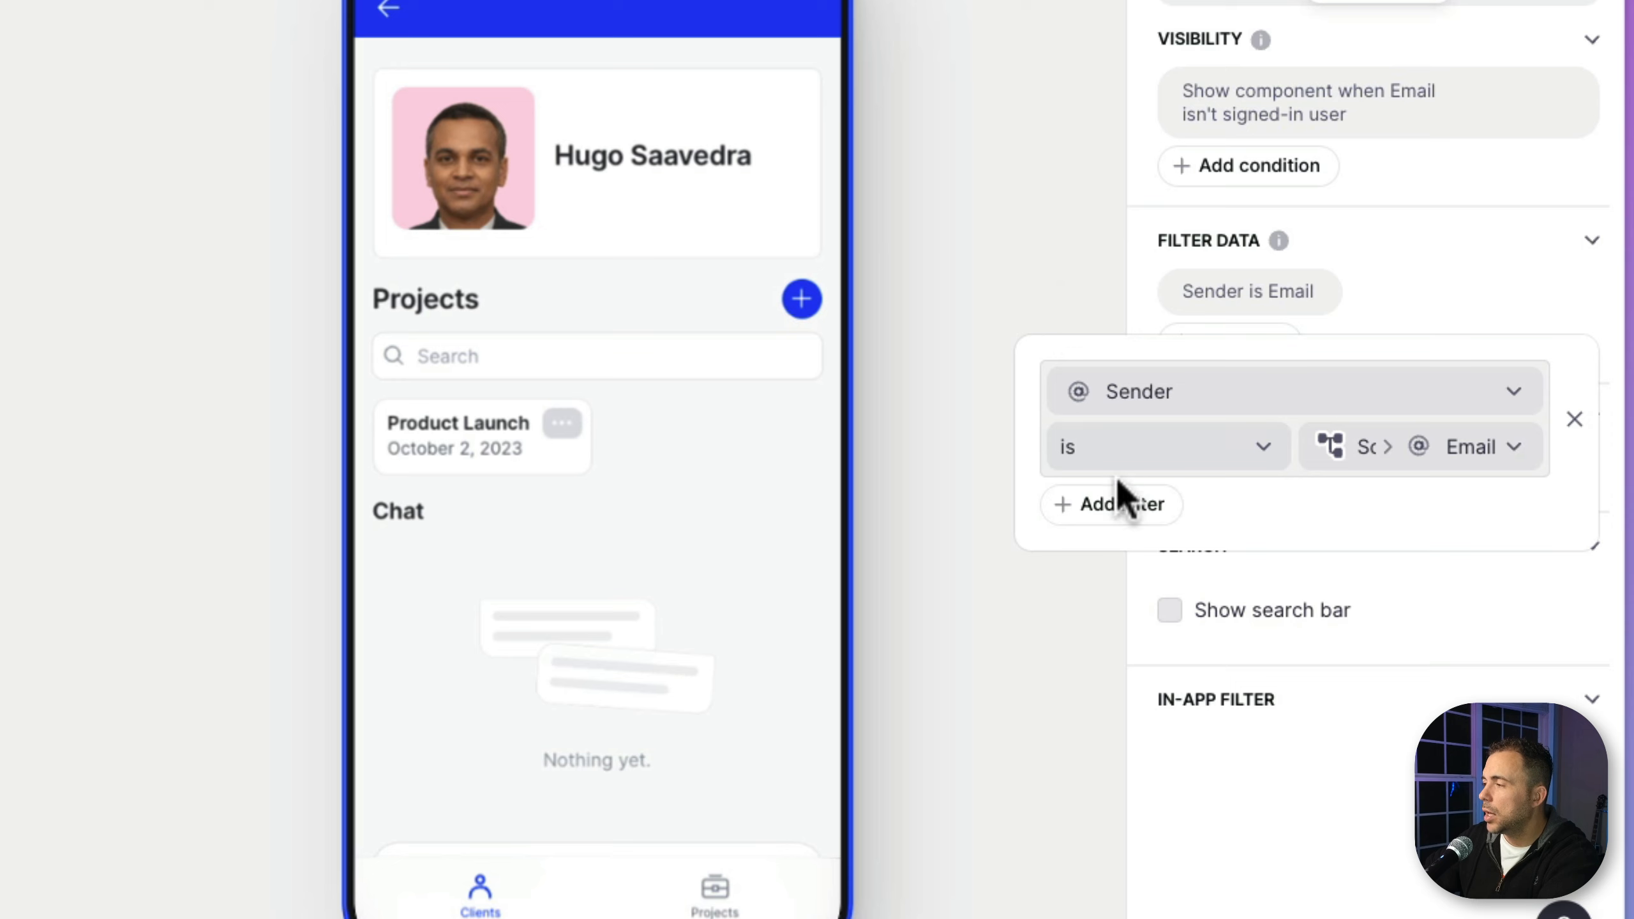
Add a second chat filter joined with Or, requiring that Recipient is the screen's Email
left_click(1120, 502)
left_click(1344, 575)
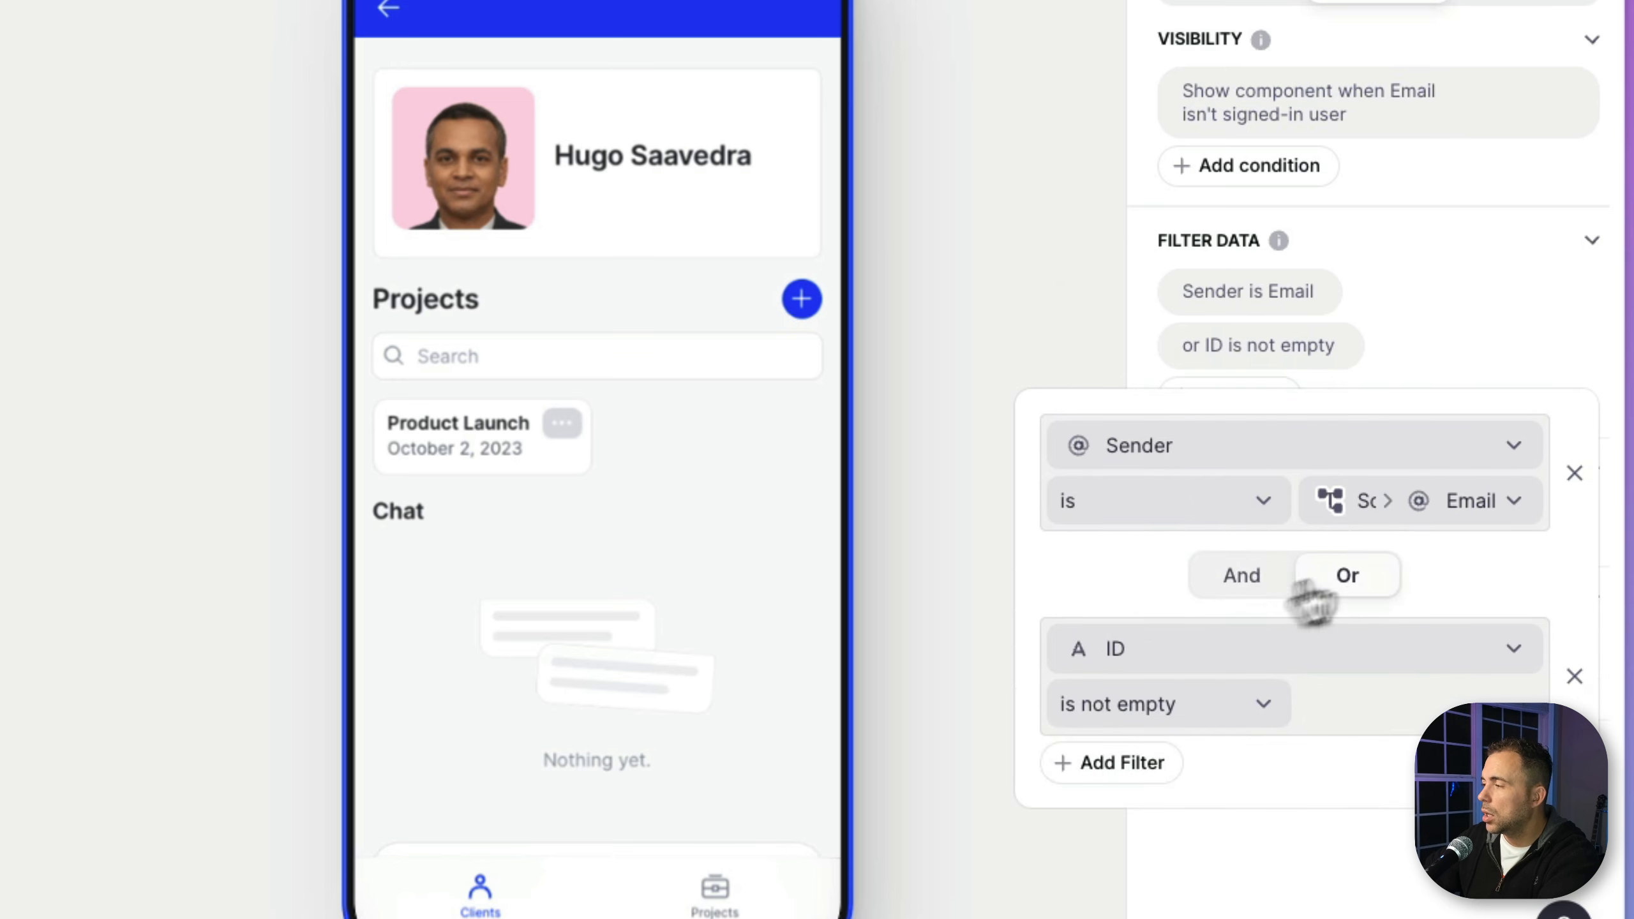
left_click(1147, 669)
left_click(1158, 457)
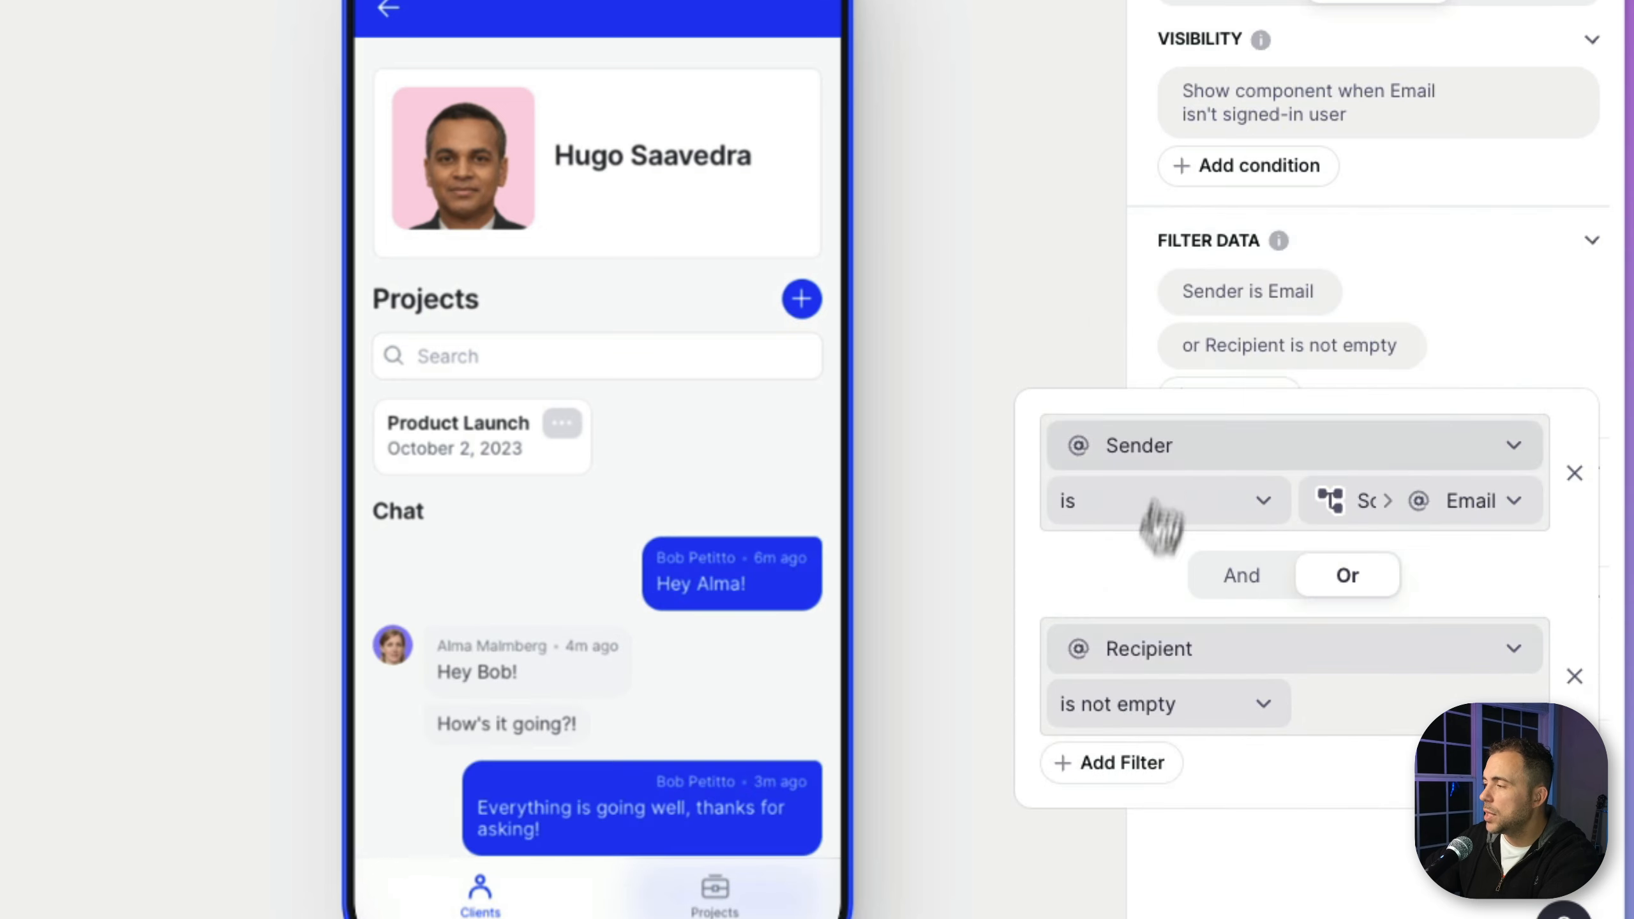
left_click(1115, 715)
left_click(1130, 238)
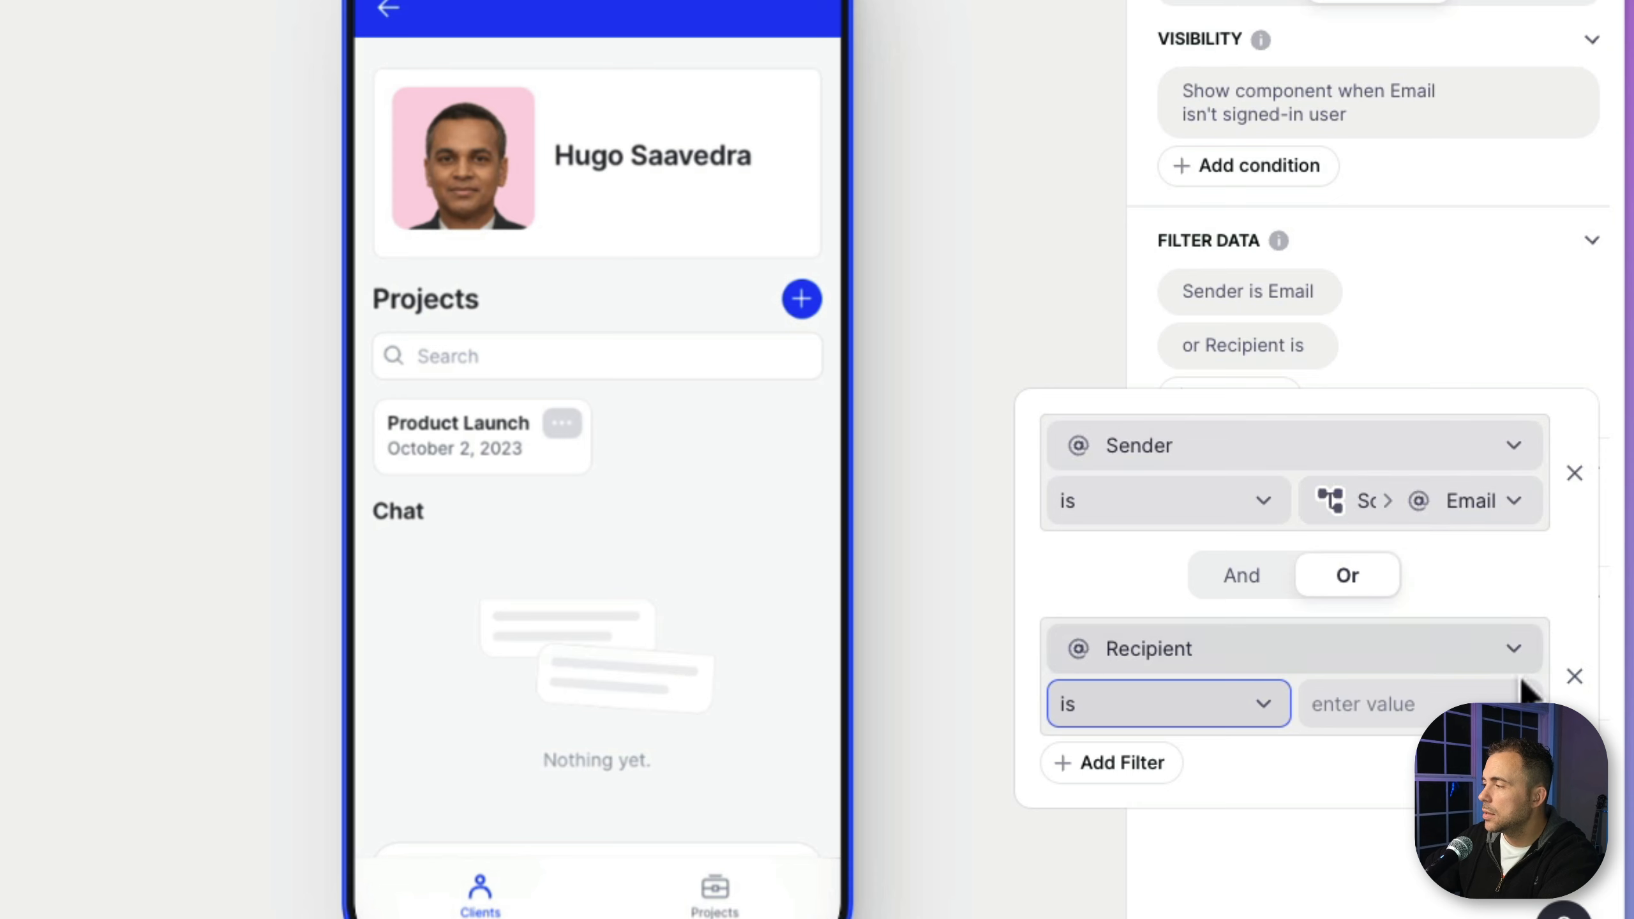
left_click(1523, 695)
mouse_move(1378, 321)
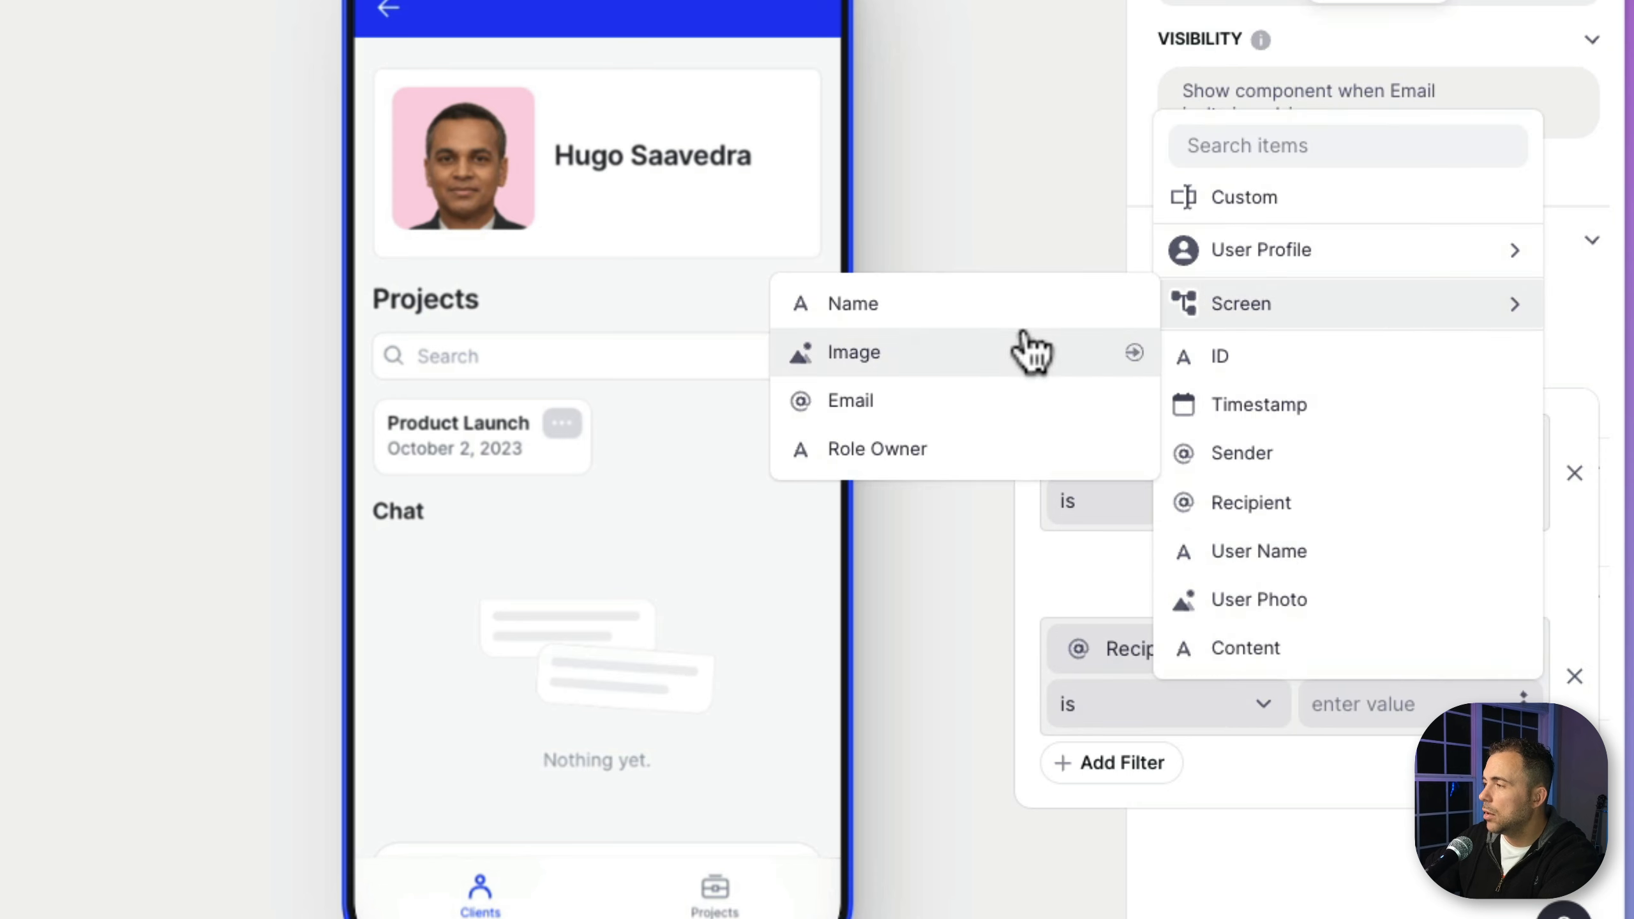
left_click(1009, 402)
left_click(956, 316)
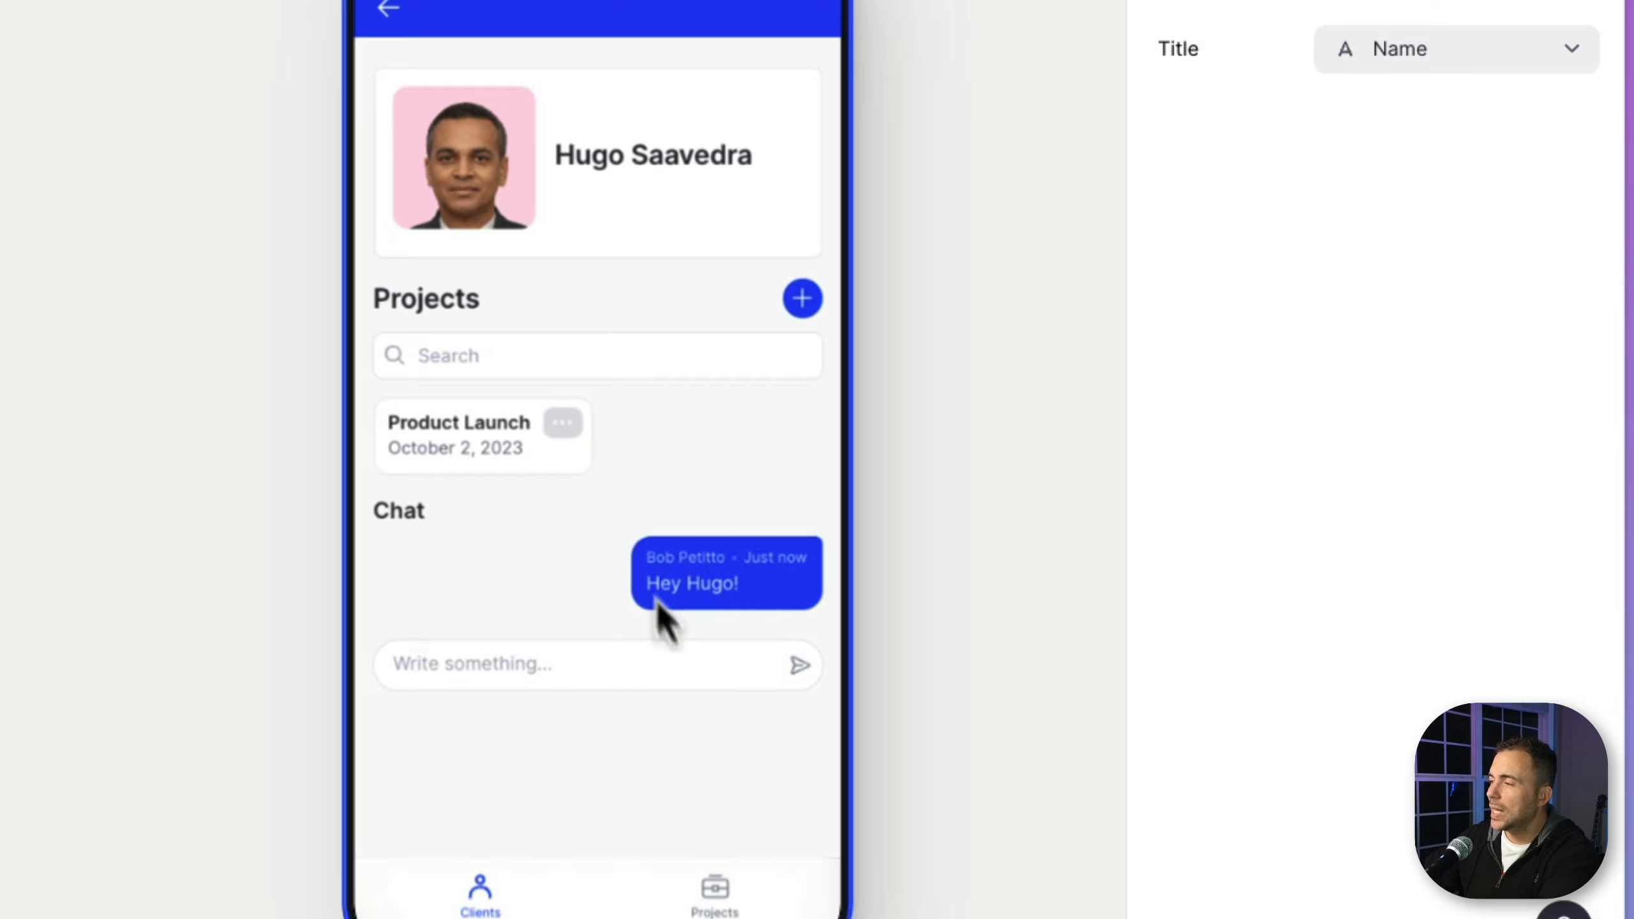
Check the filtered chat of the client with the Marketing Campaign project and return to the Clients screen
left_click(386, 10)
left_click(457, 244)
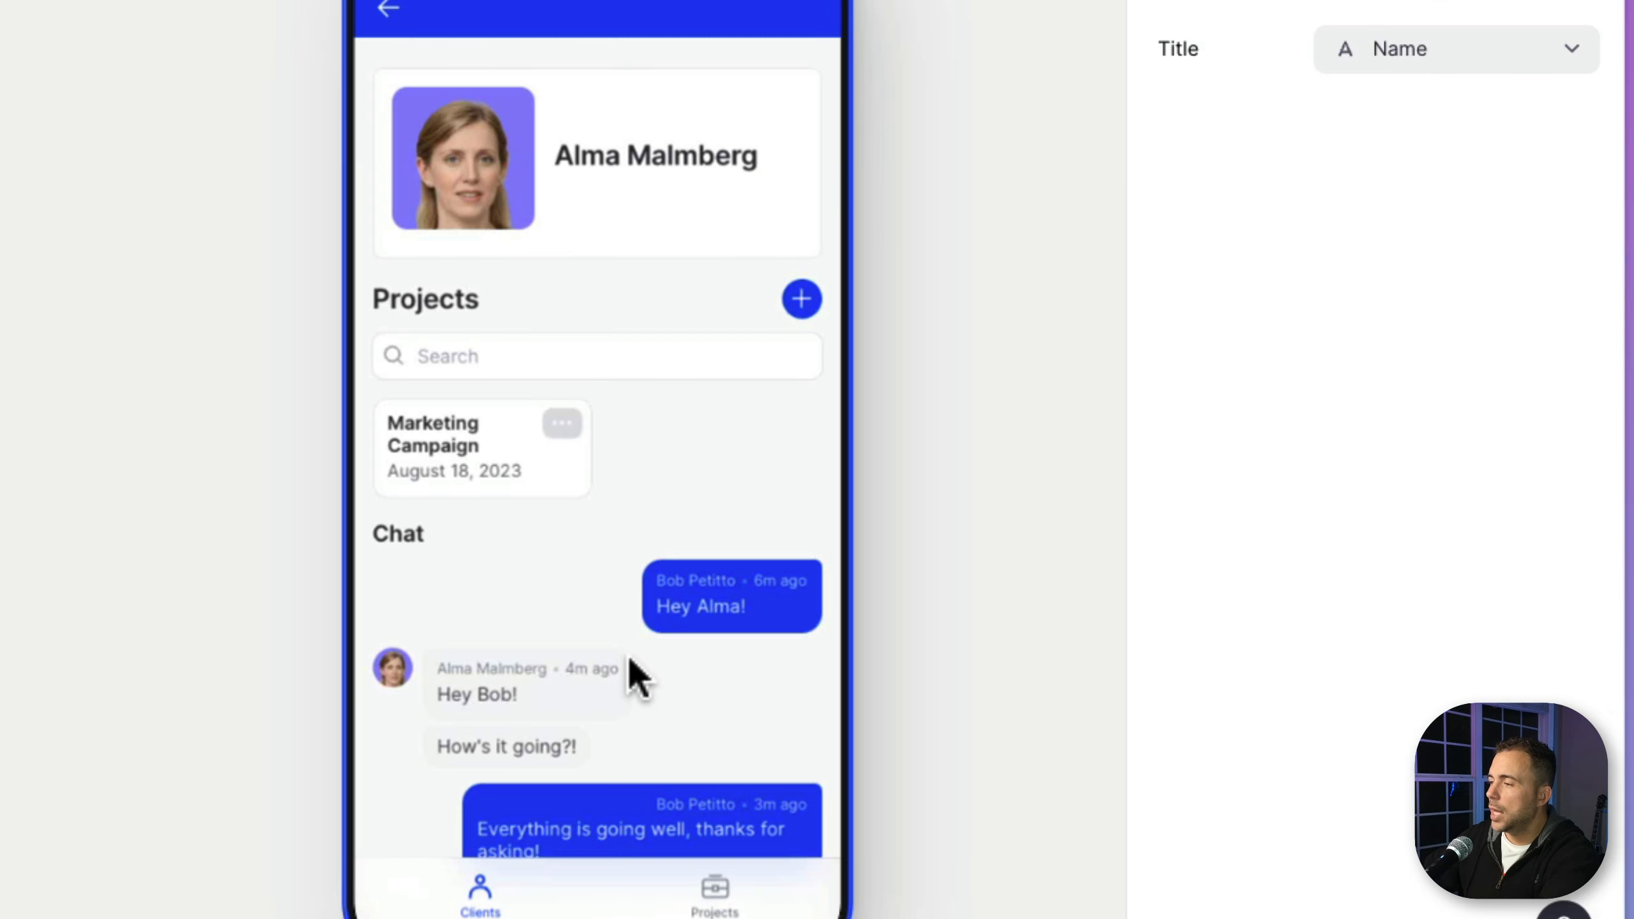
scroll(638, 675, "down", 2)
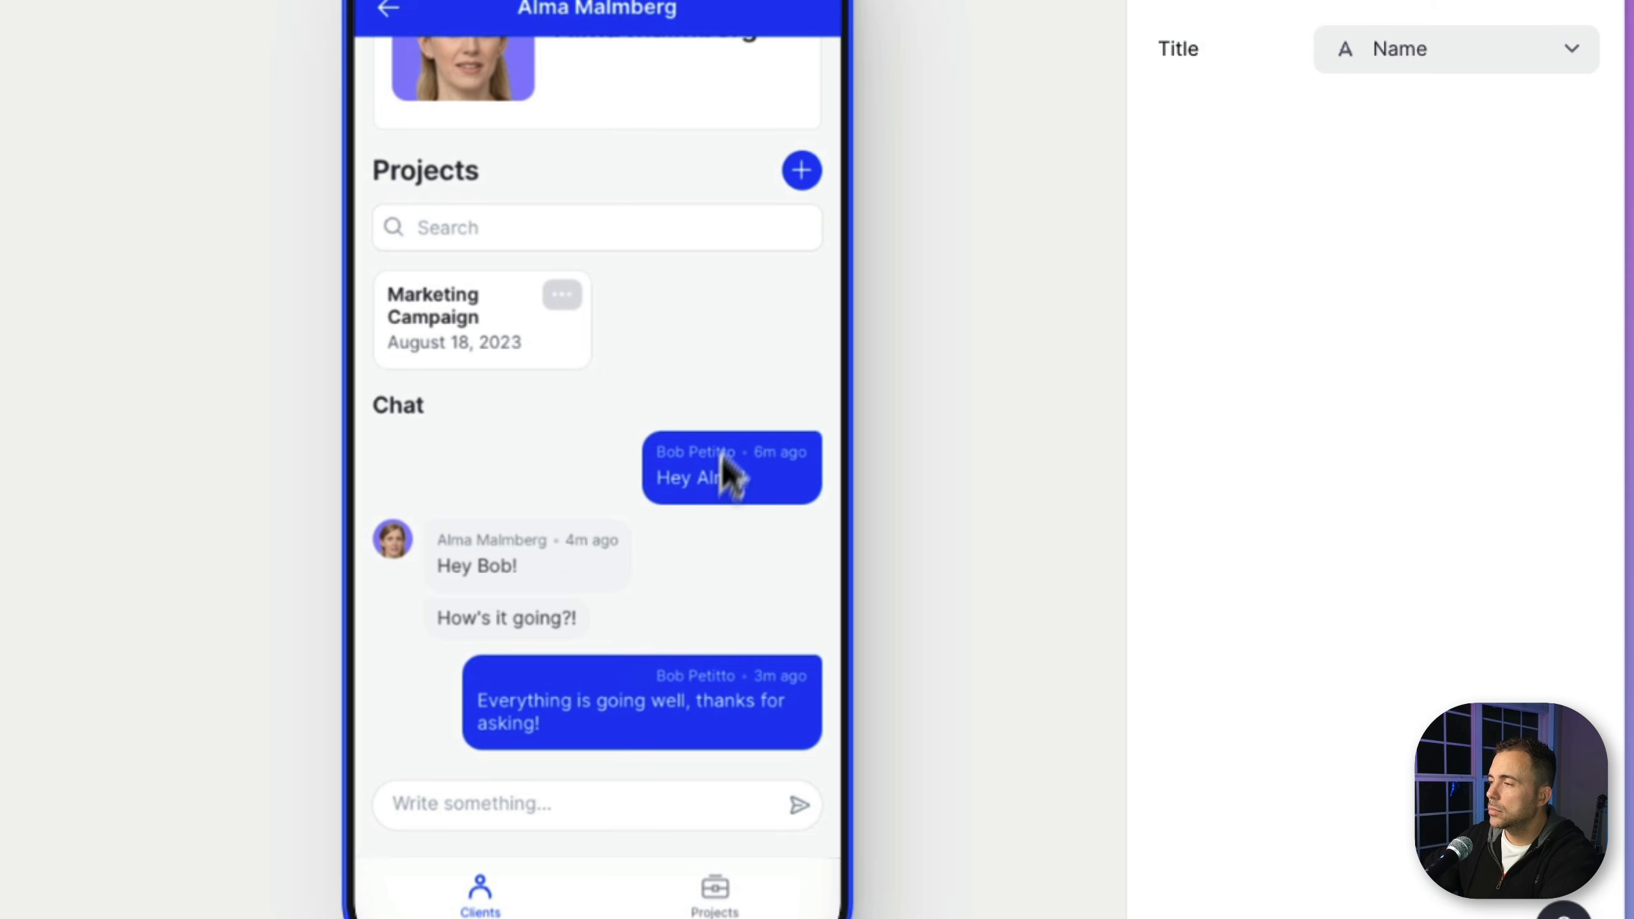
left_click(389, 12)
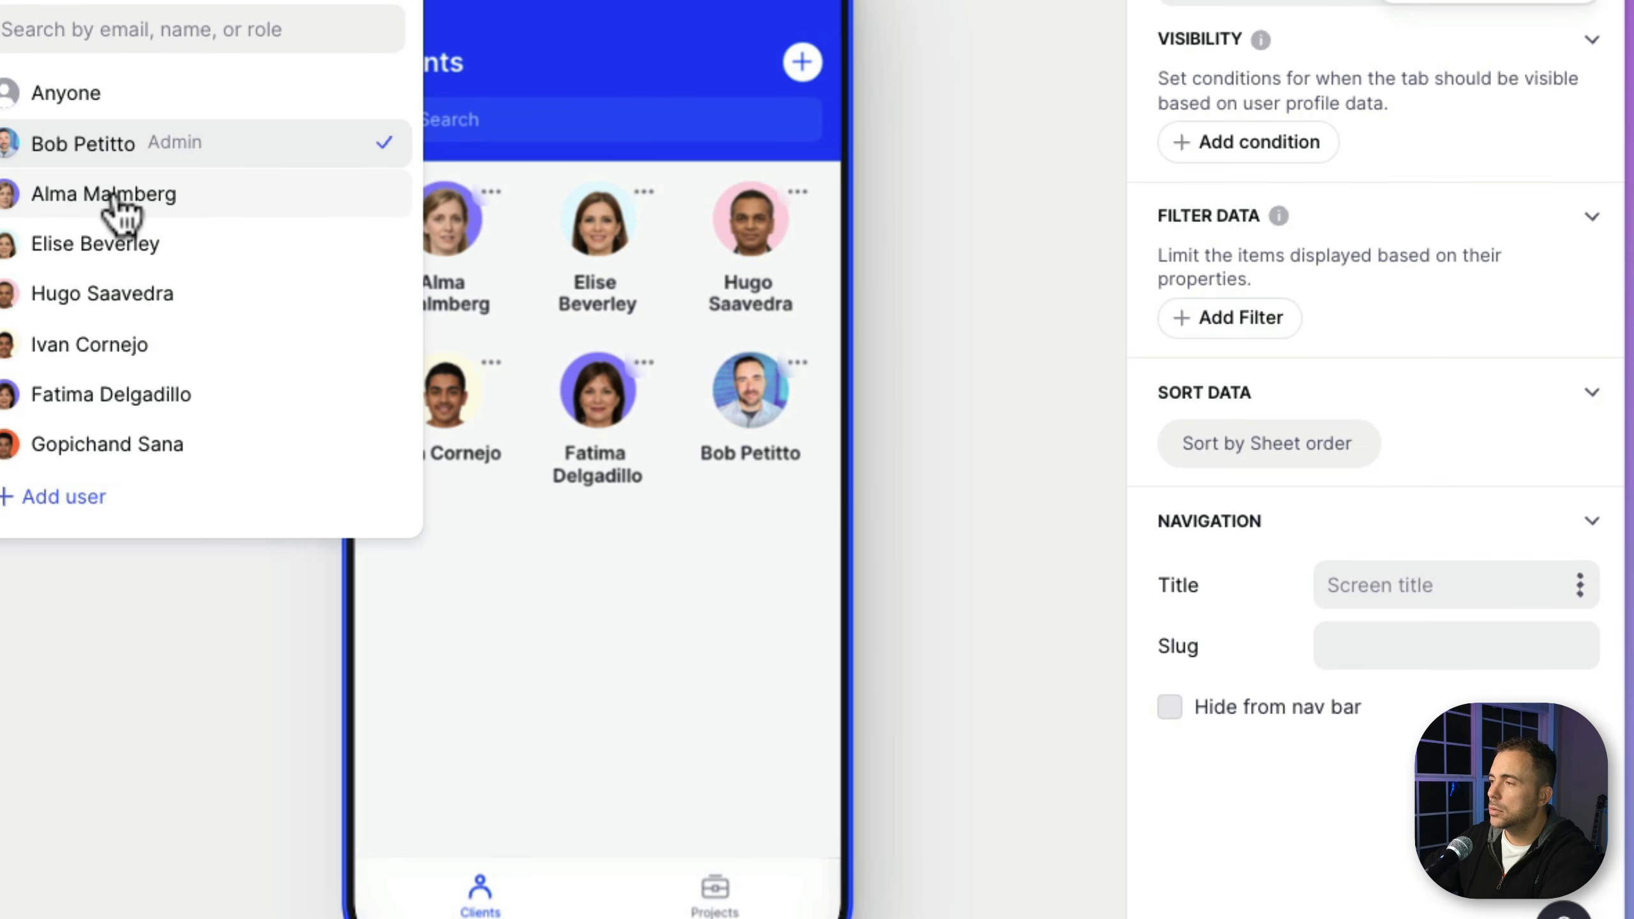
View the app as the Marketing Campaign client and check the chats with the Product Launch client and the Admin user
left_click(117, 196)
left_click(430, 628)
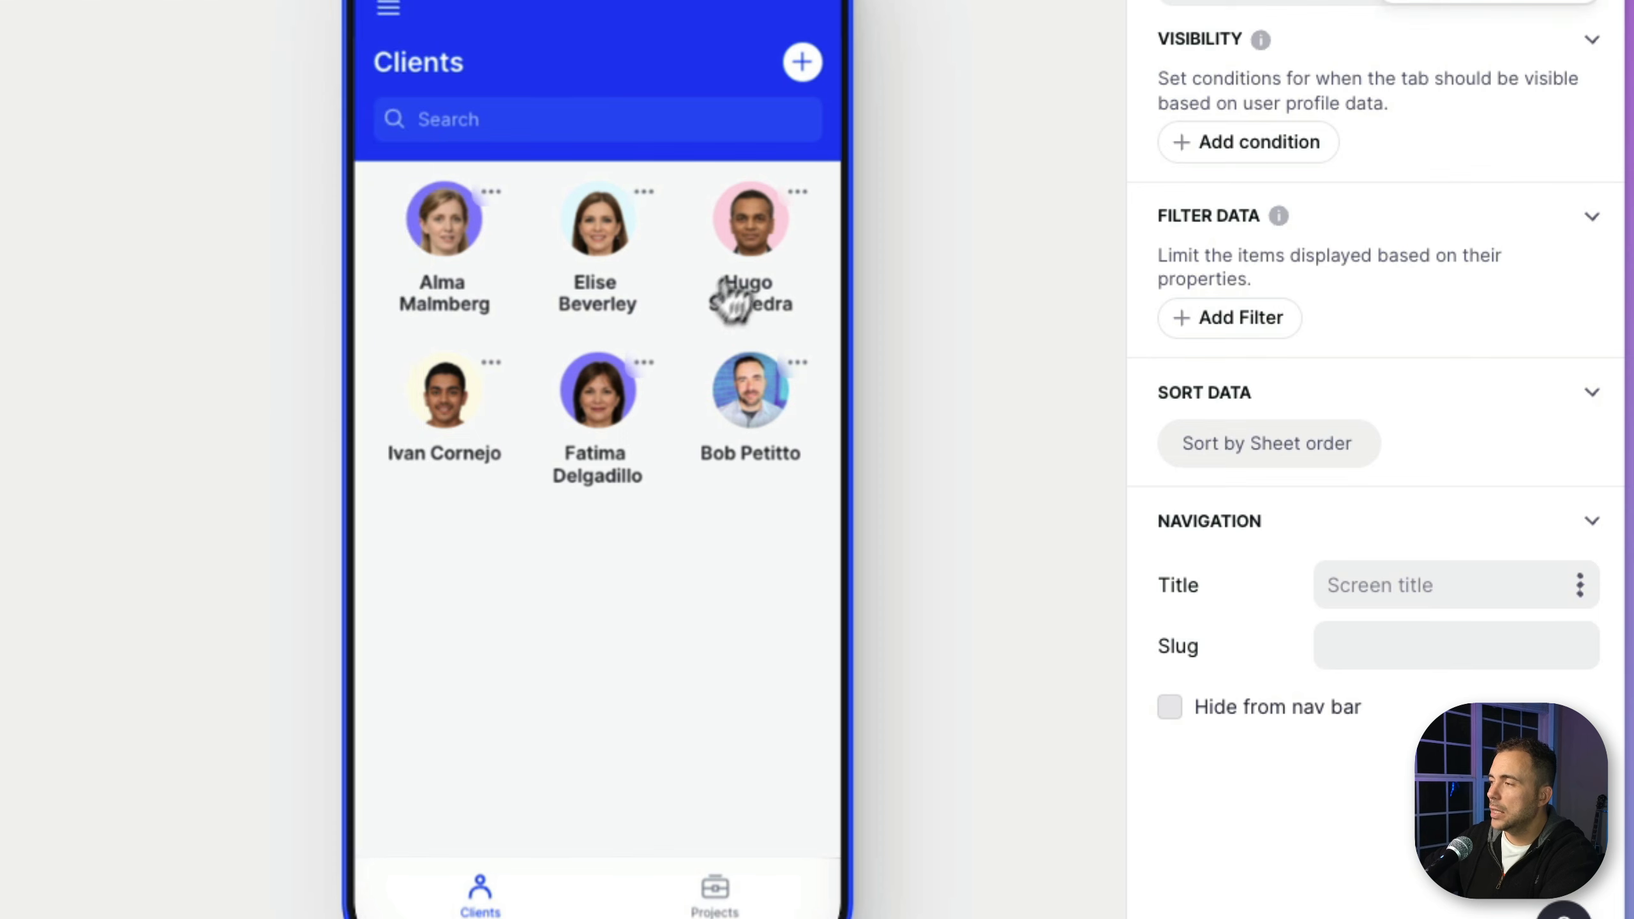
left_click(766, 245)
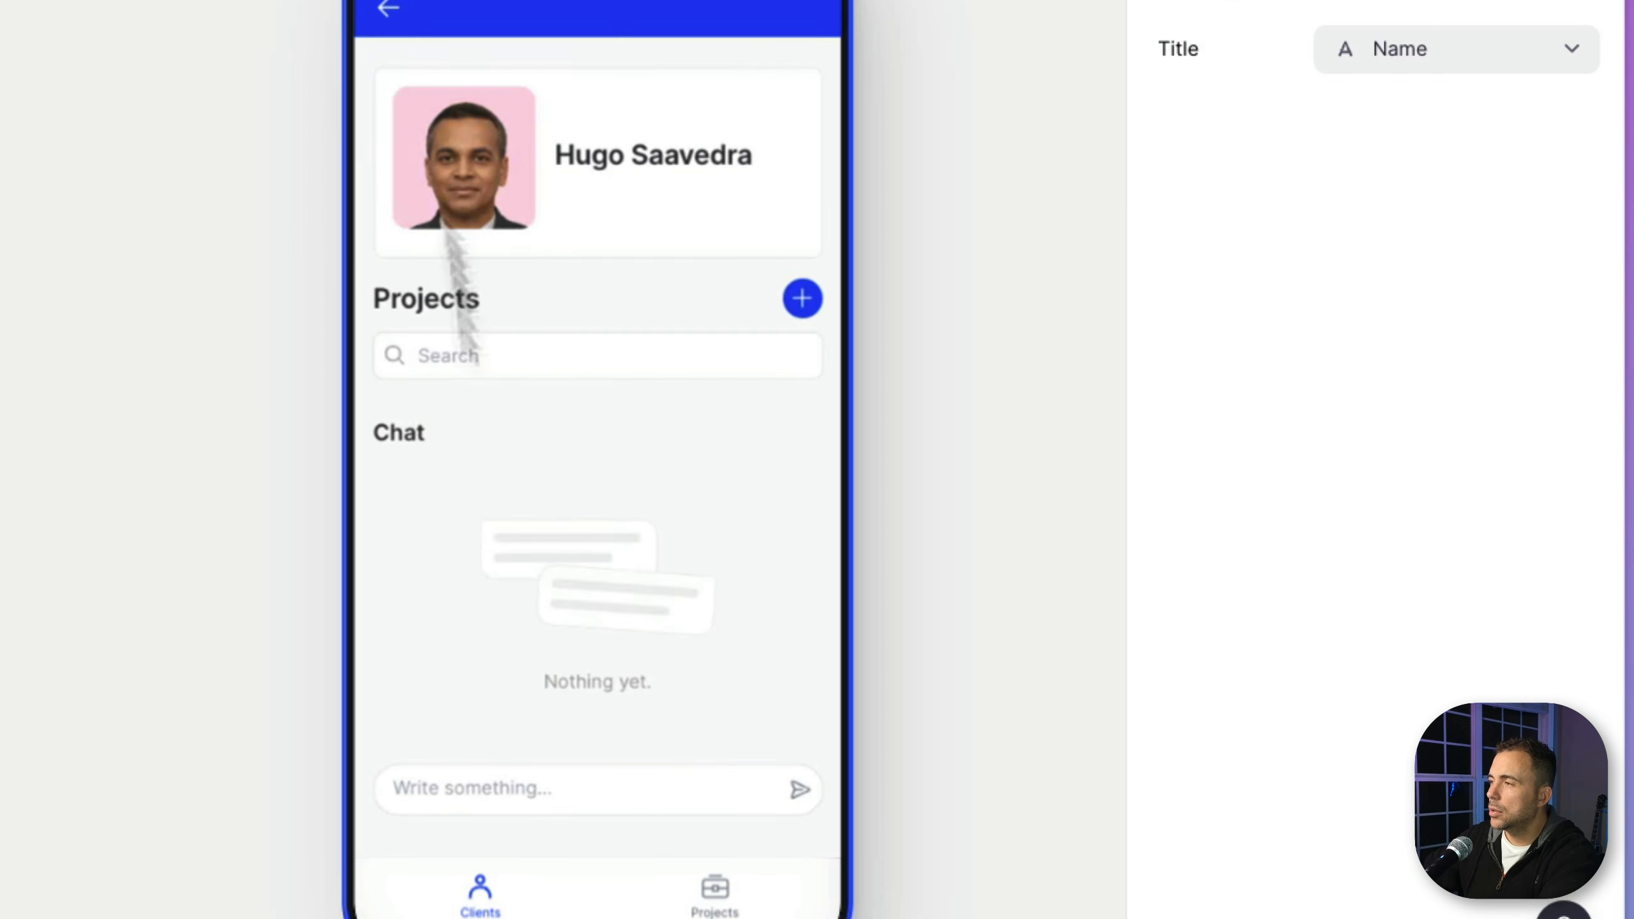
left_click(375, 28)
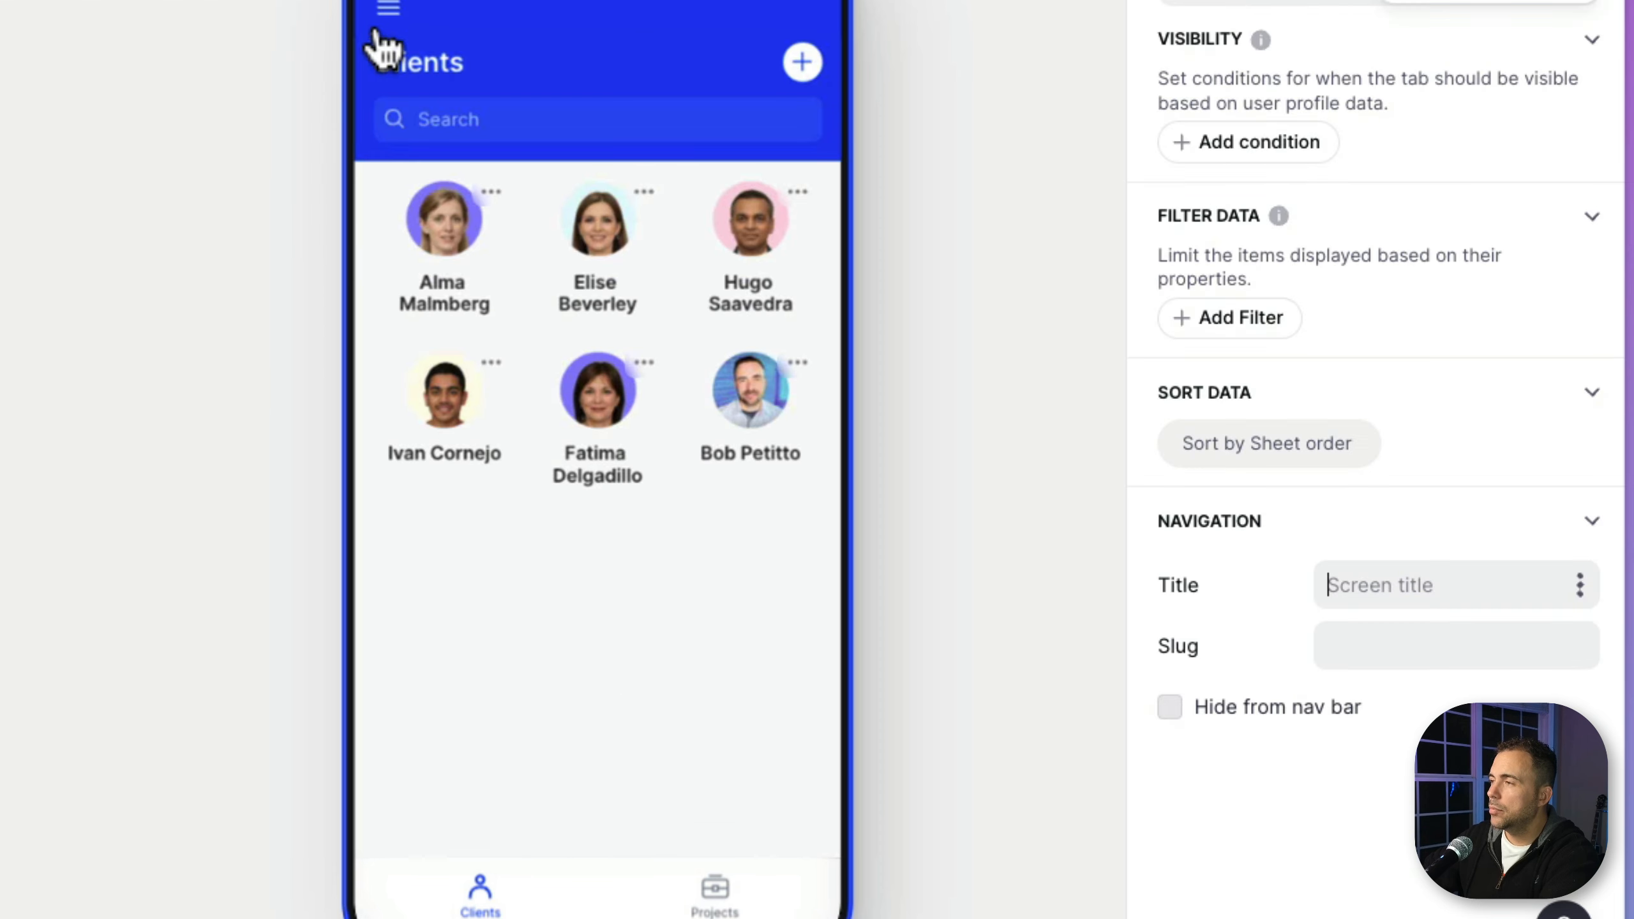
left_click(762, 408)
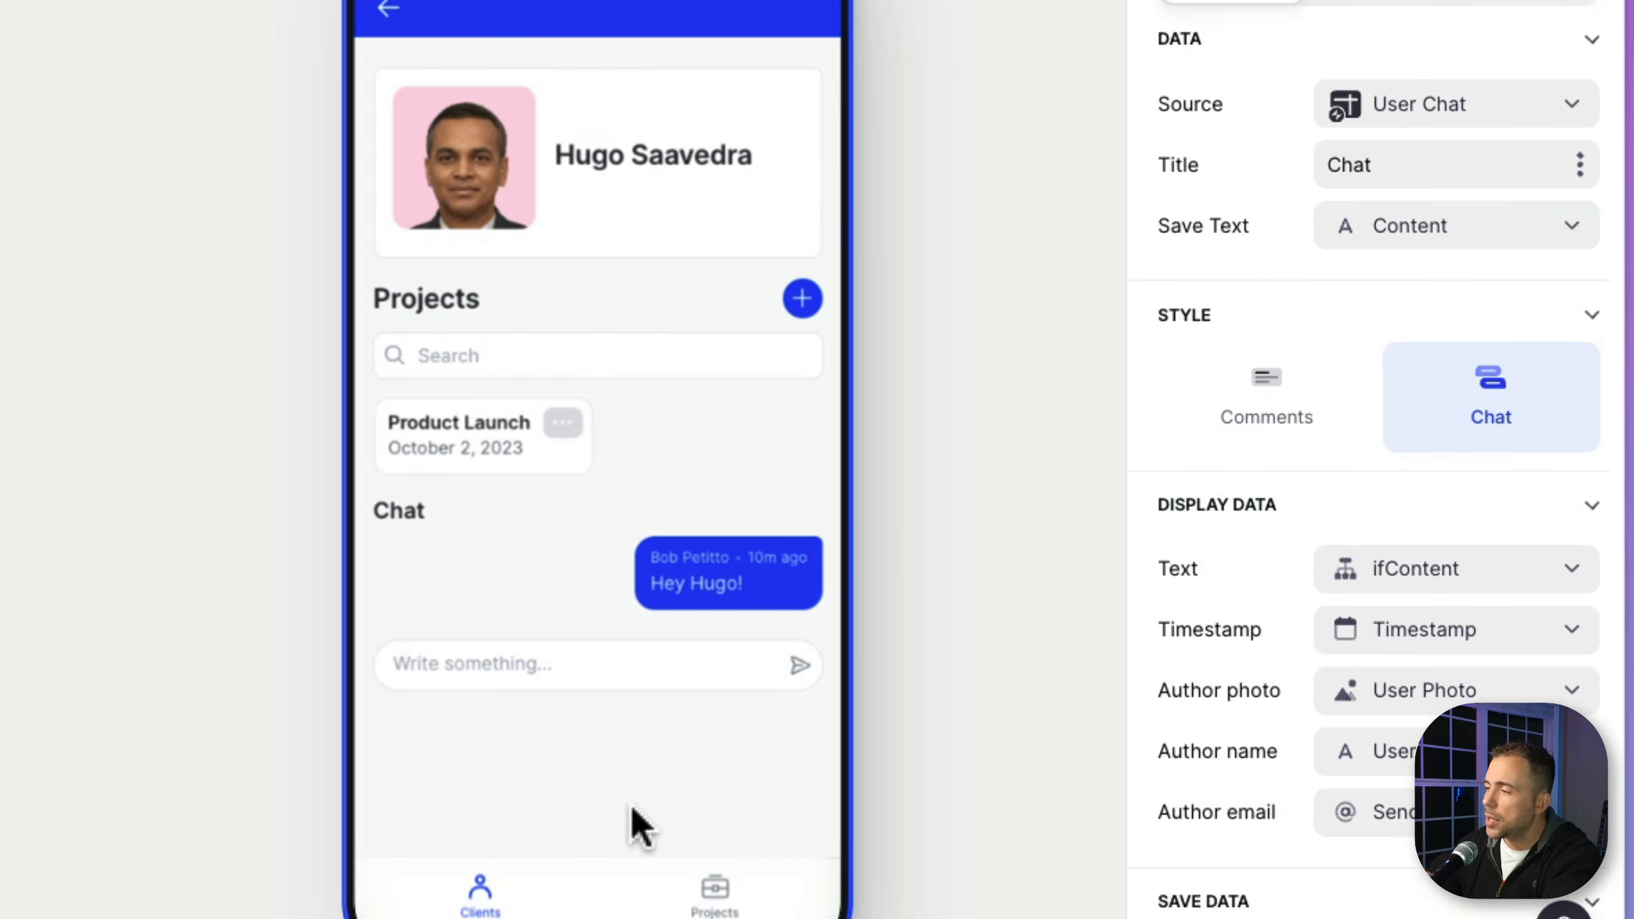
Examine the integration actions available for the chat component's after-submit action
left_click(457, 661)
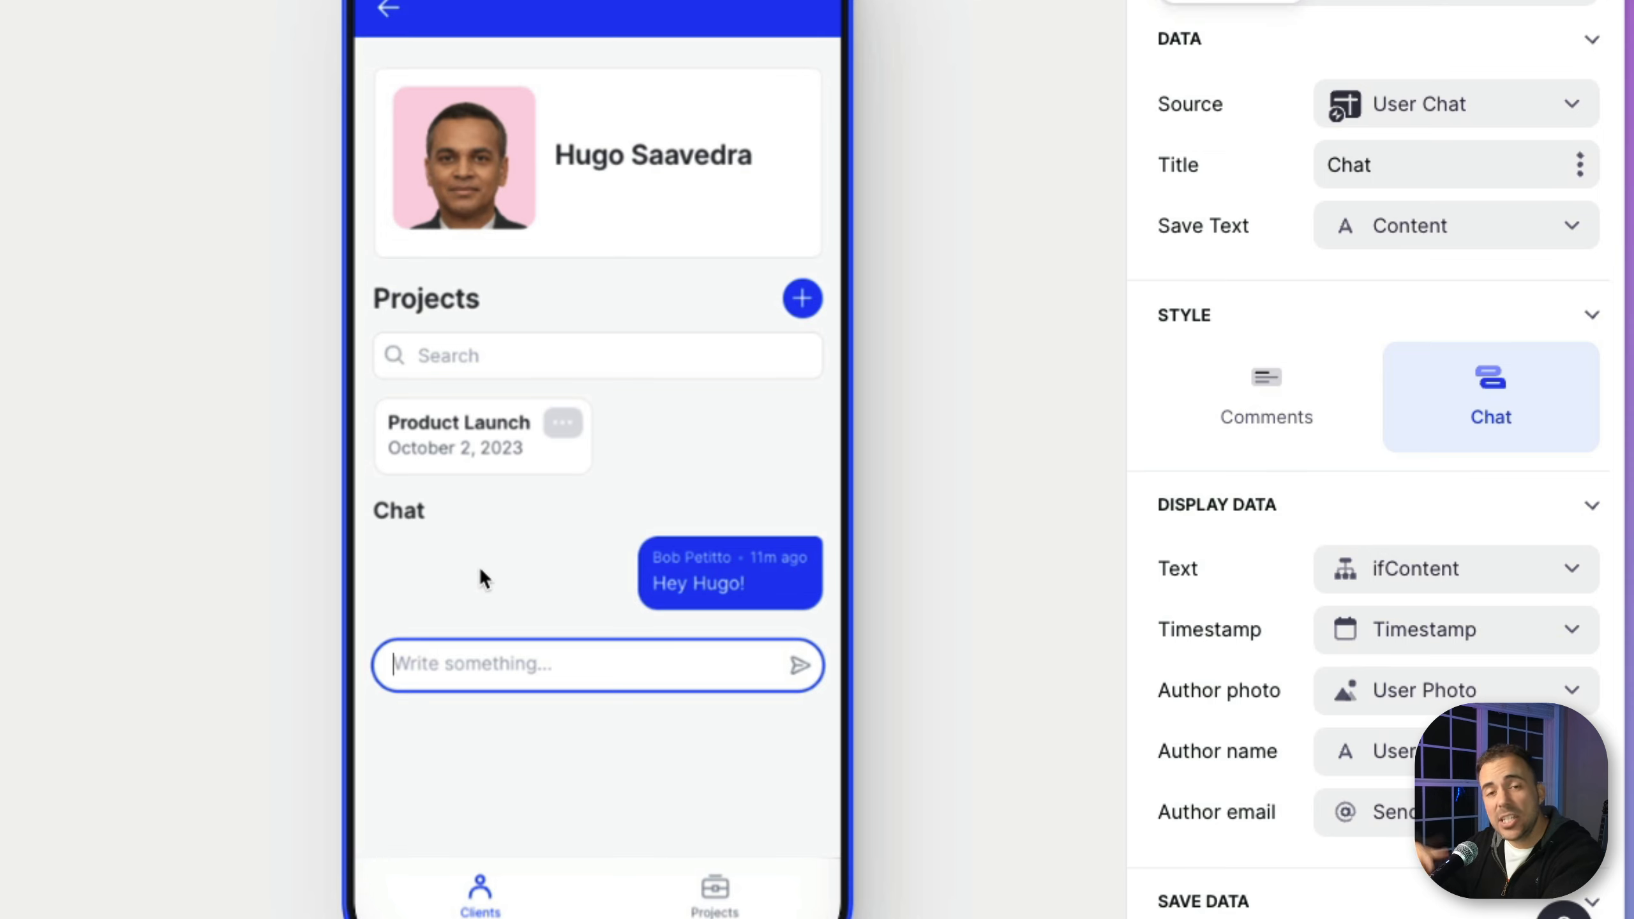
scroll(1408, 605, "down", 10)
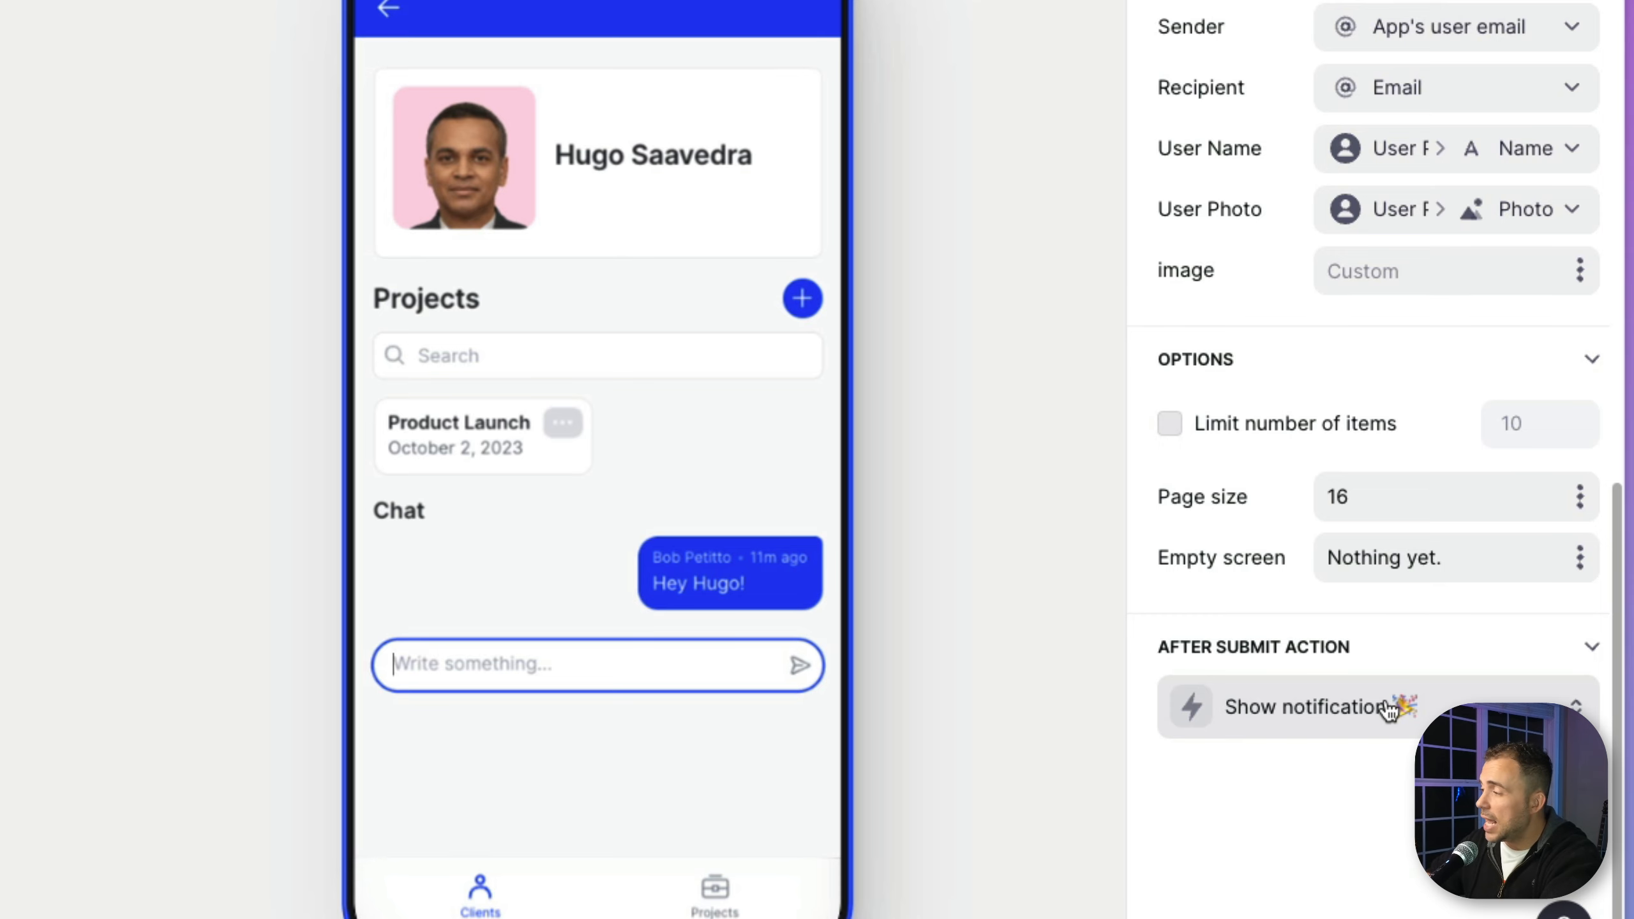
left_click(1388, 707)
left_click(1209, 485)
mouse_move(907, 600)
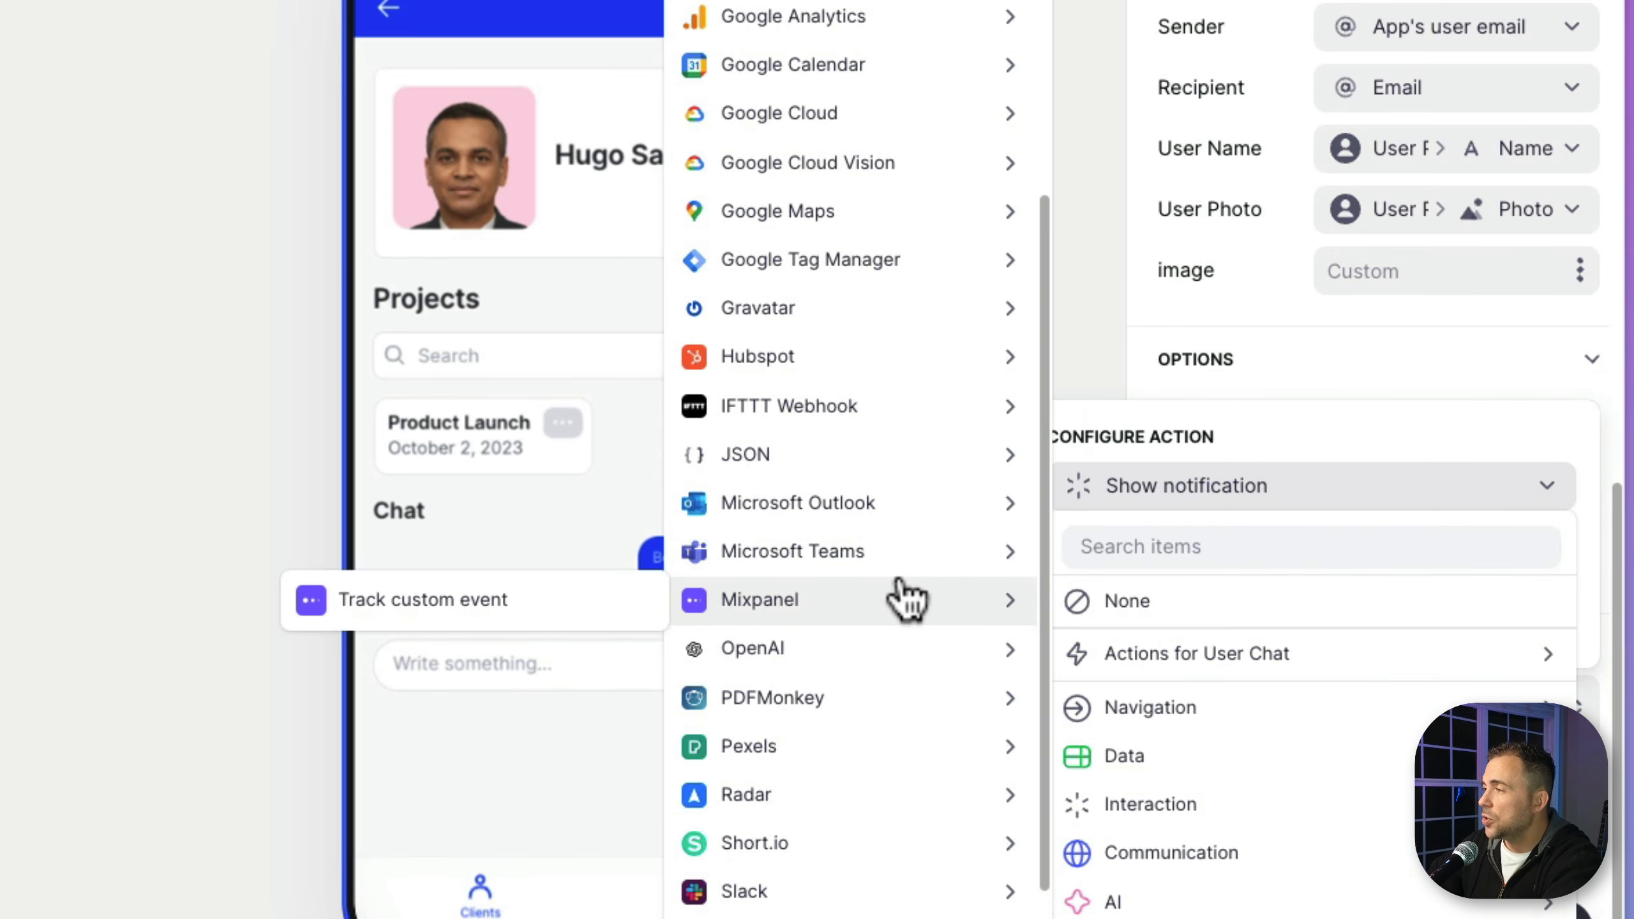
scroll(903, 592, "up", 8)
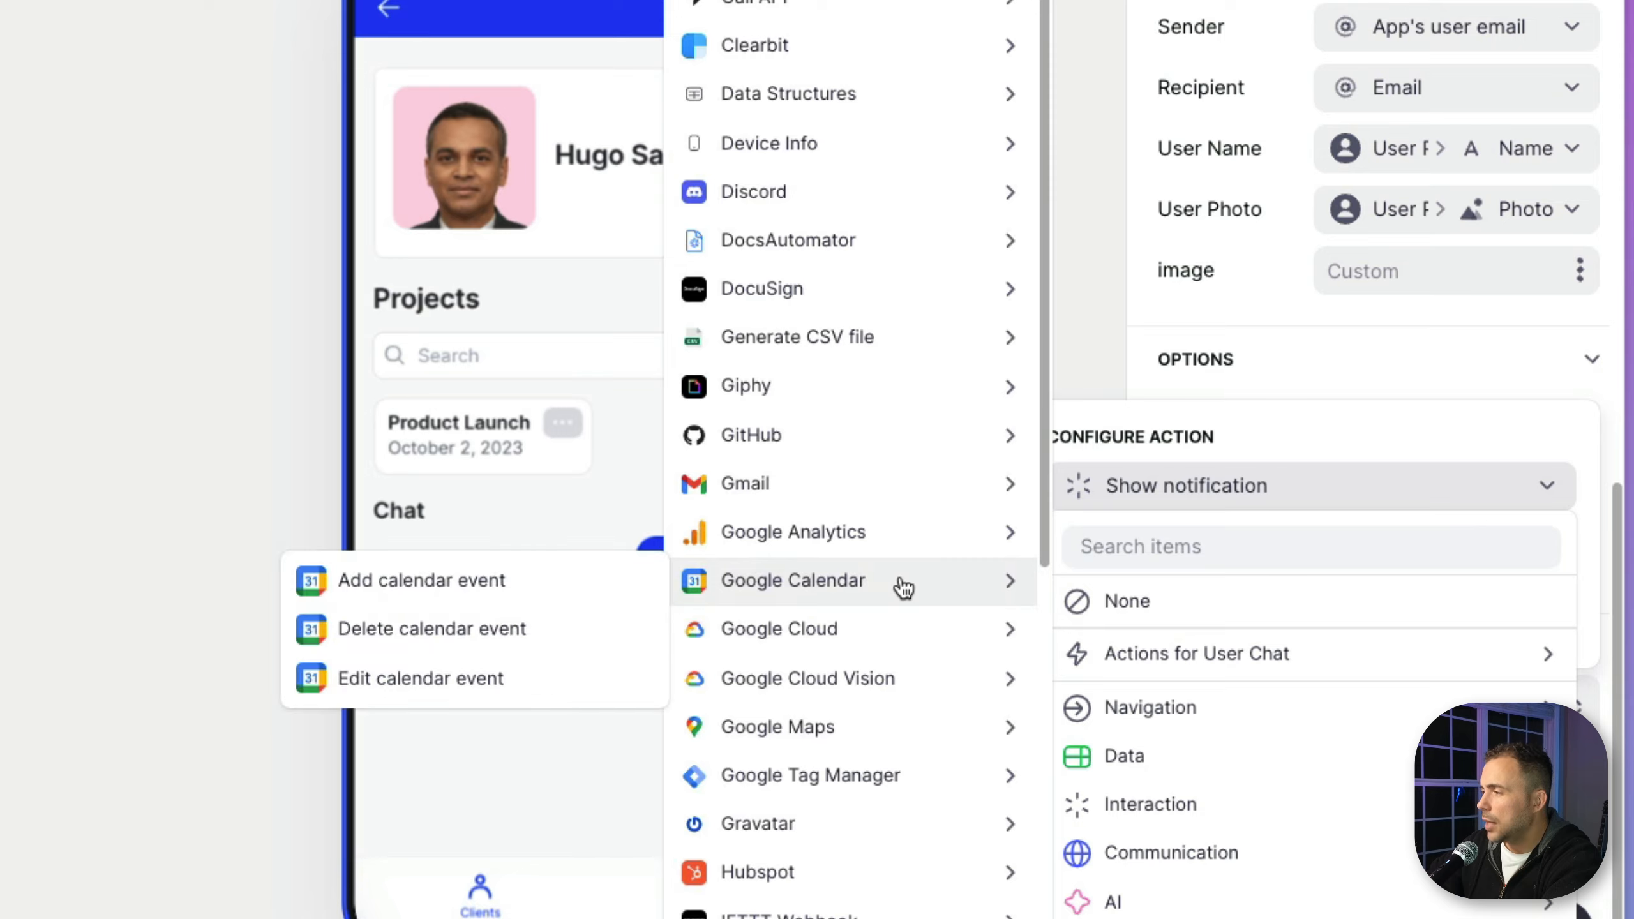
scroll(903, 588, "down", 10)
scroll(904, 588, "up", 10)
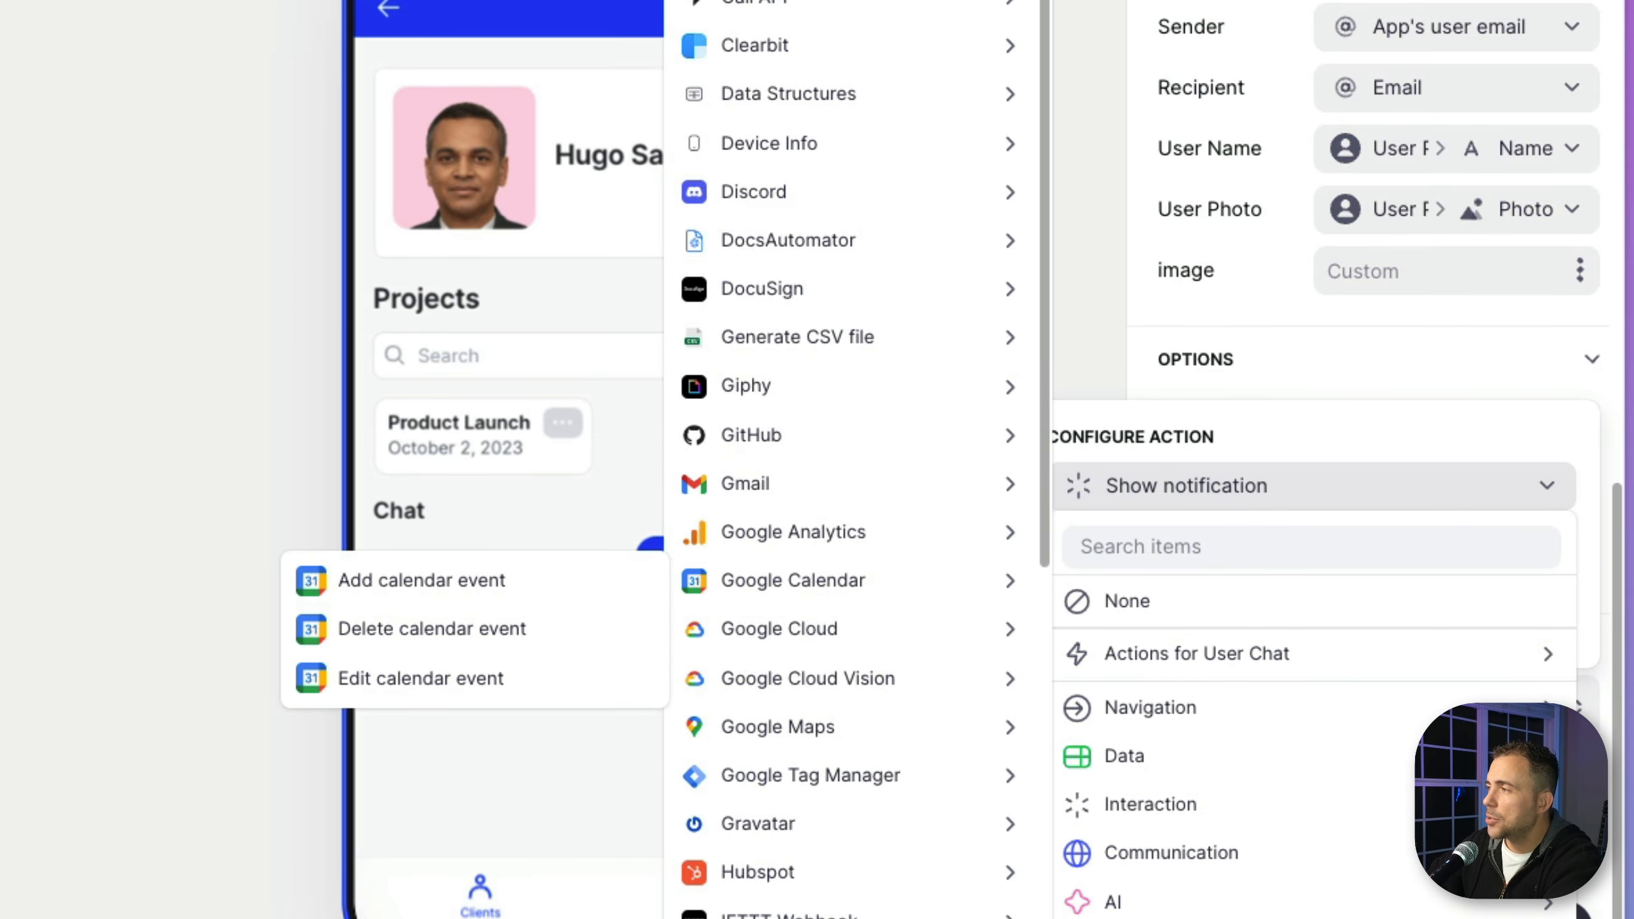
left_click(547, 797)
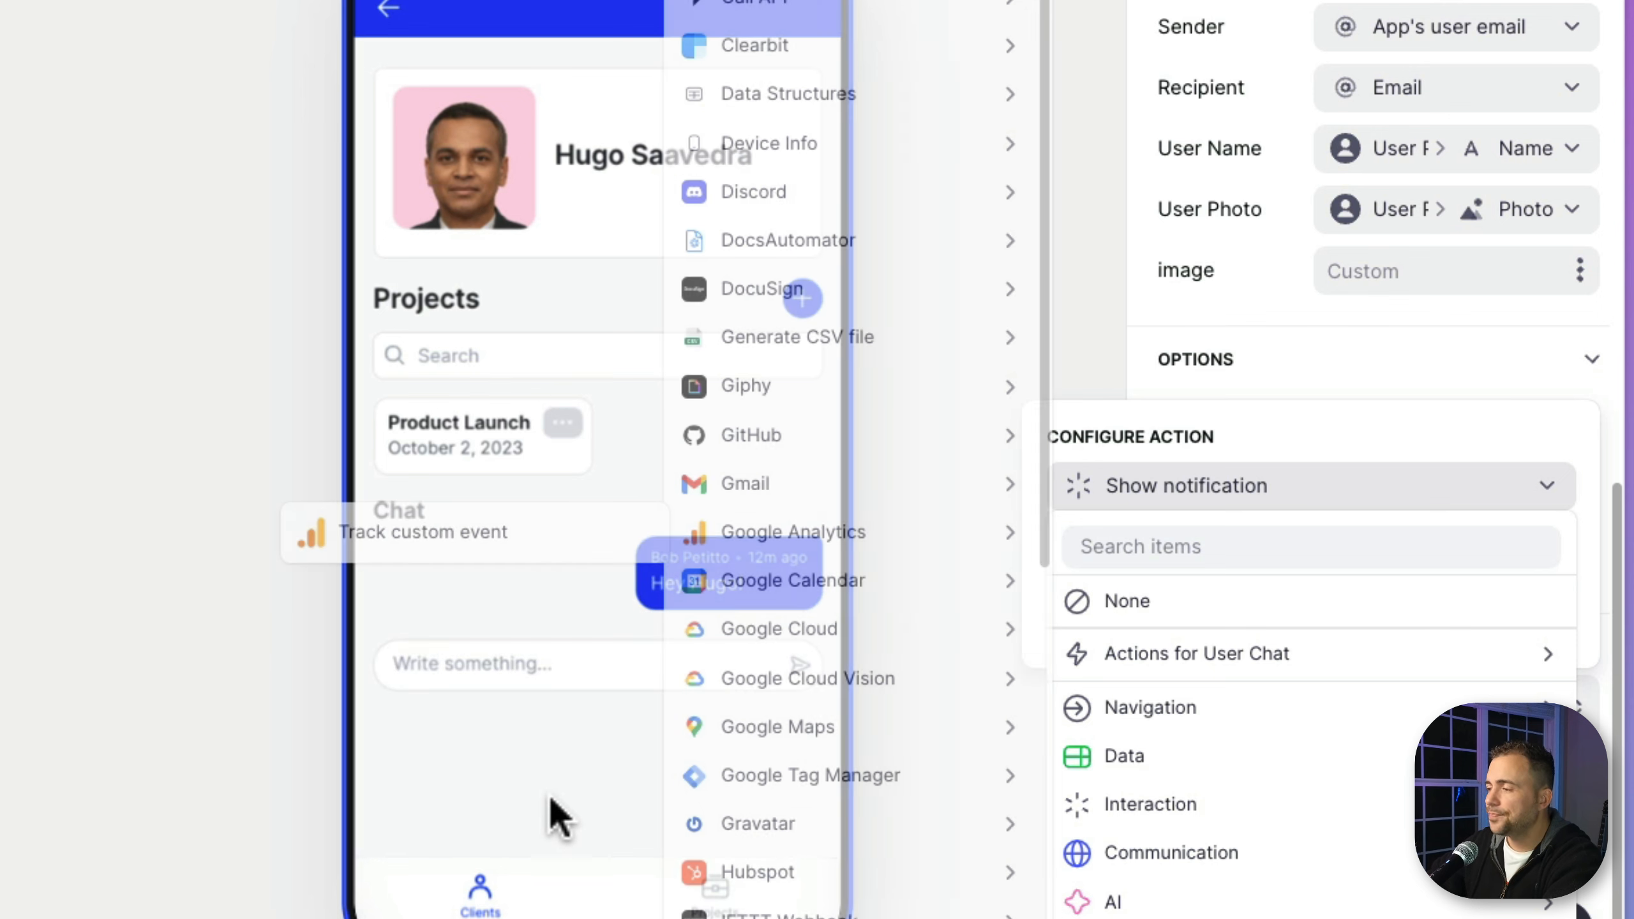
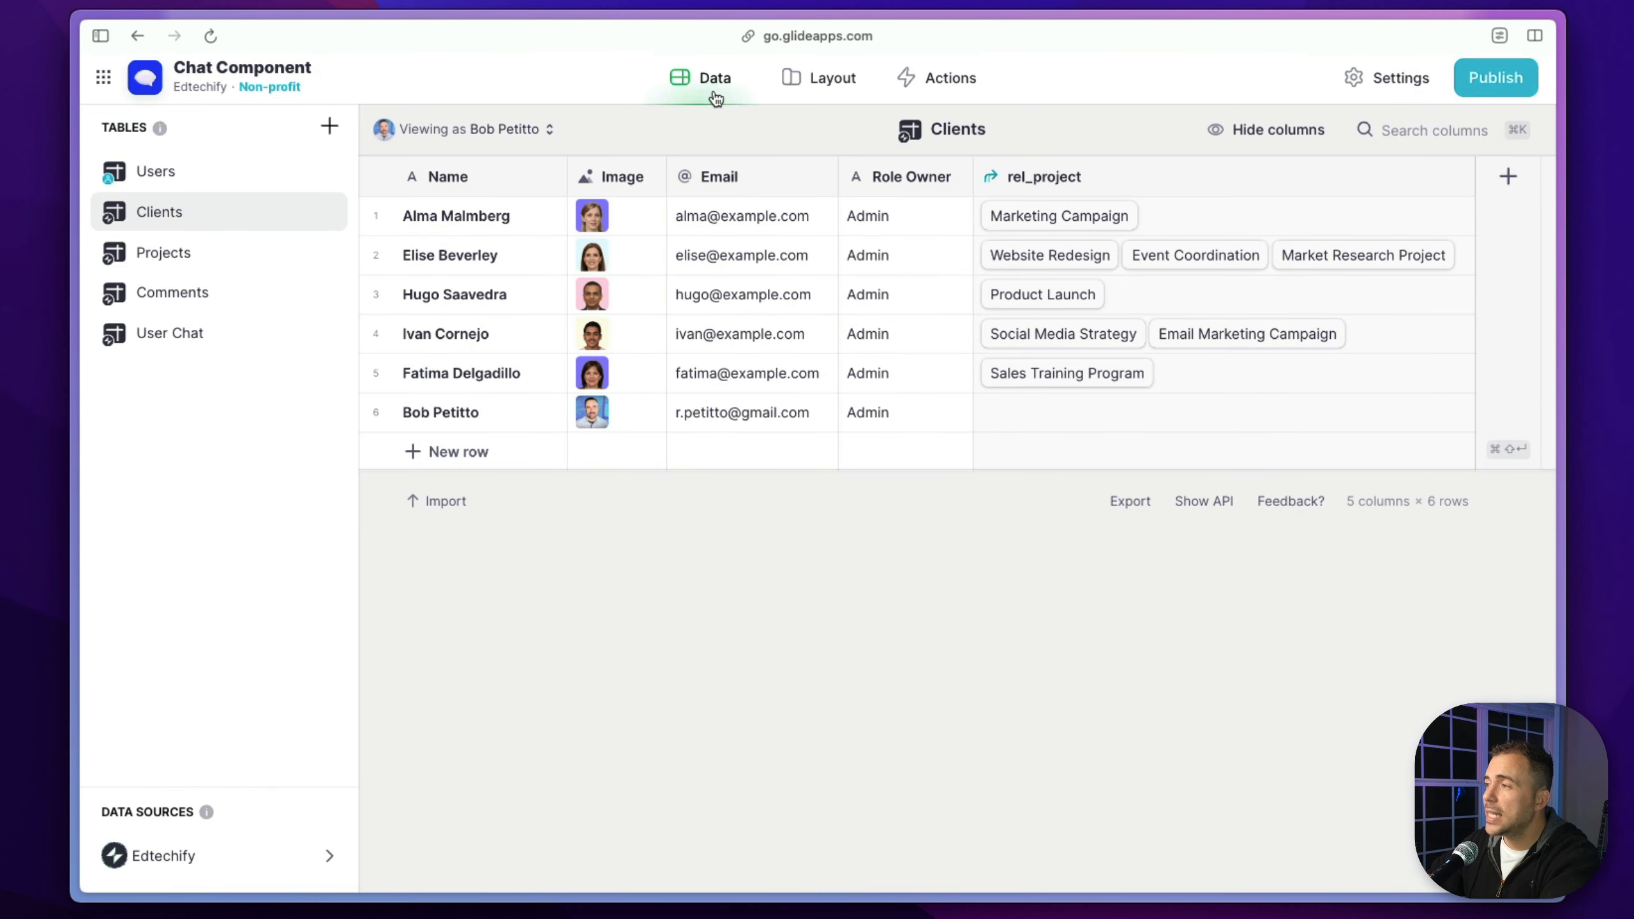
Add a Boolean column named isFlagged to the User Chat table
left_click(196, 341)
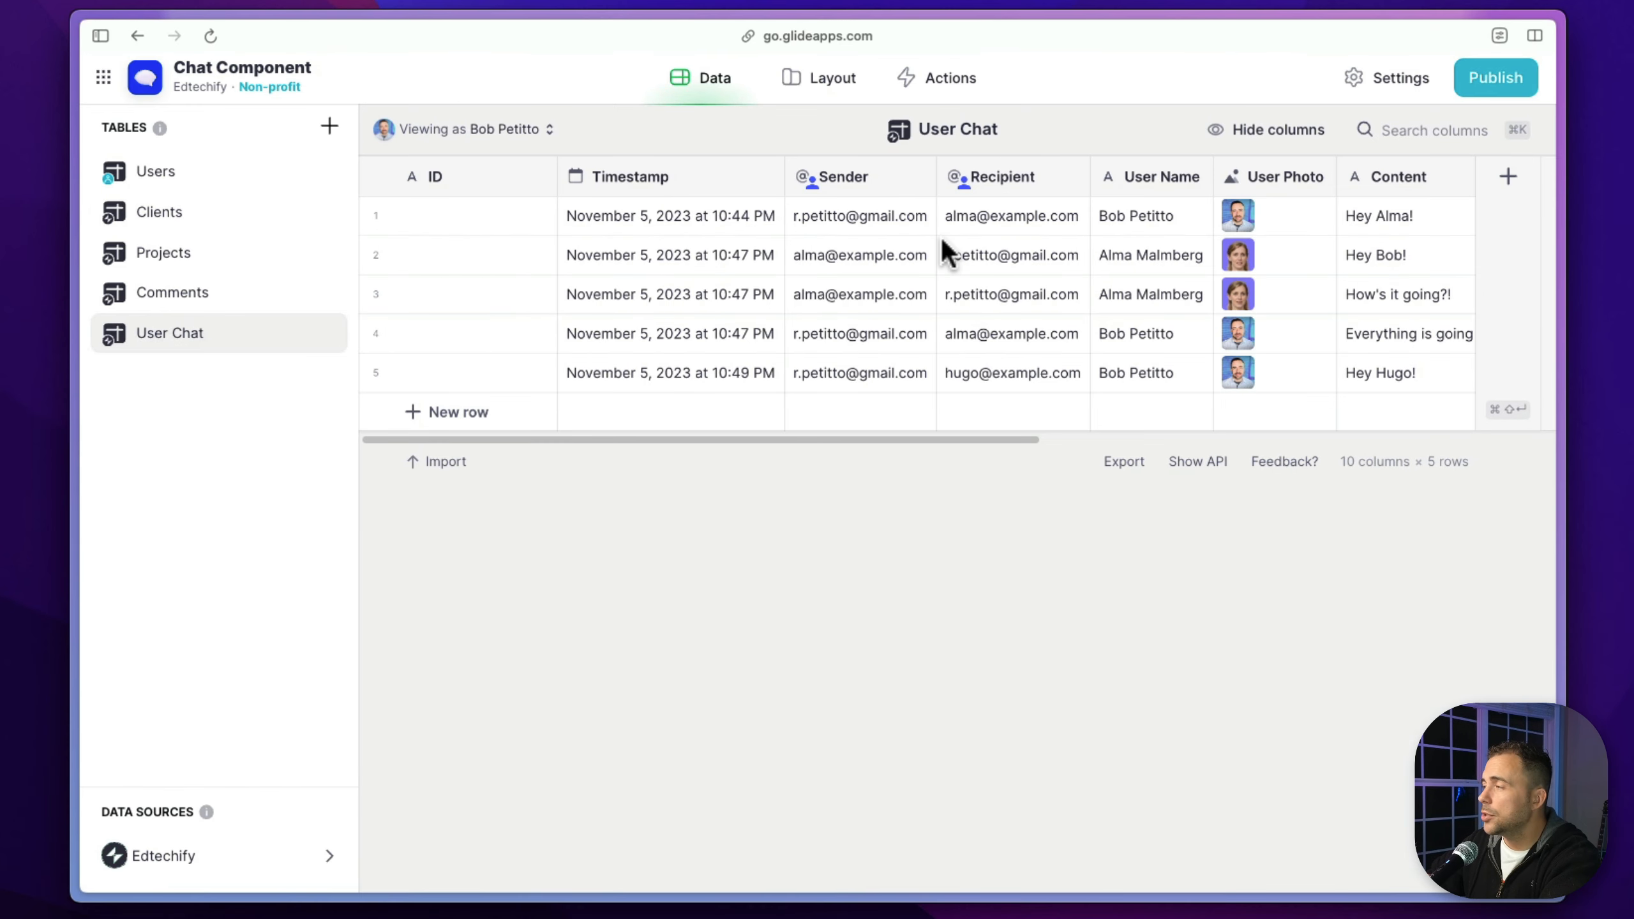
scroll(1023, 227, "right", 10)
left_click(1507, 176)
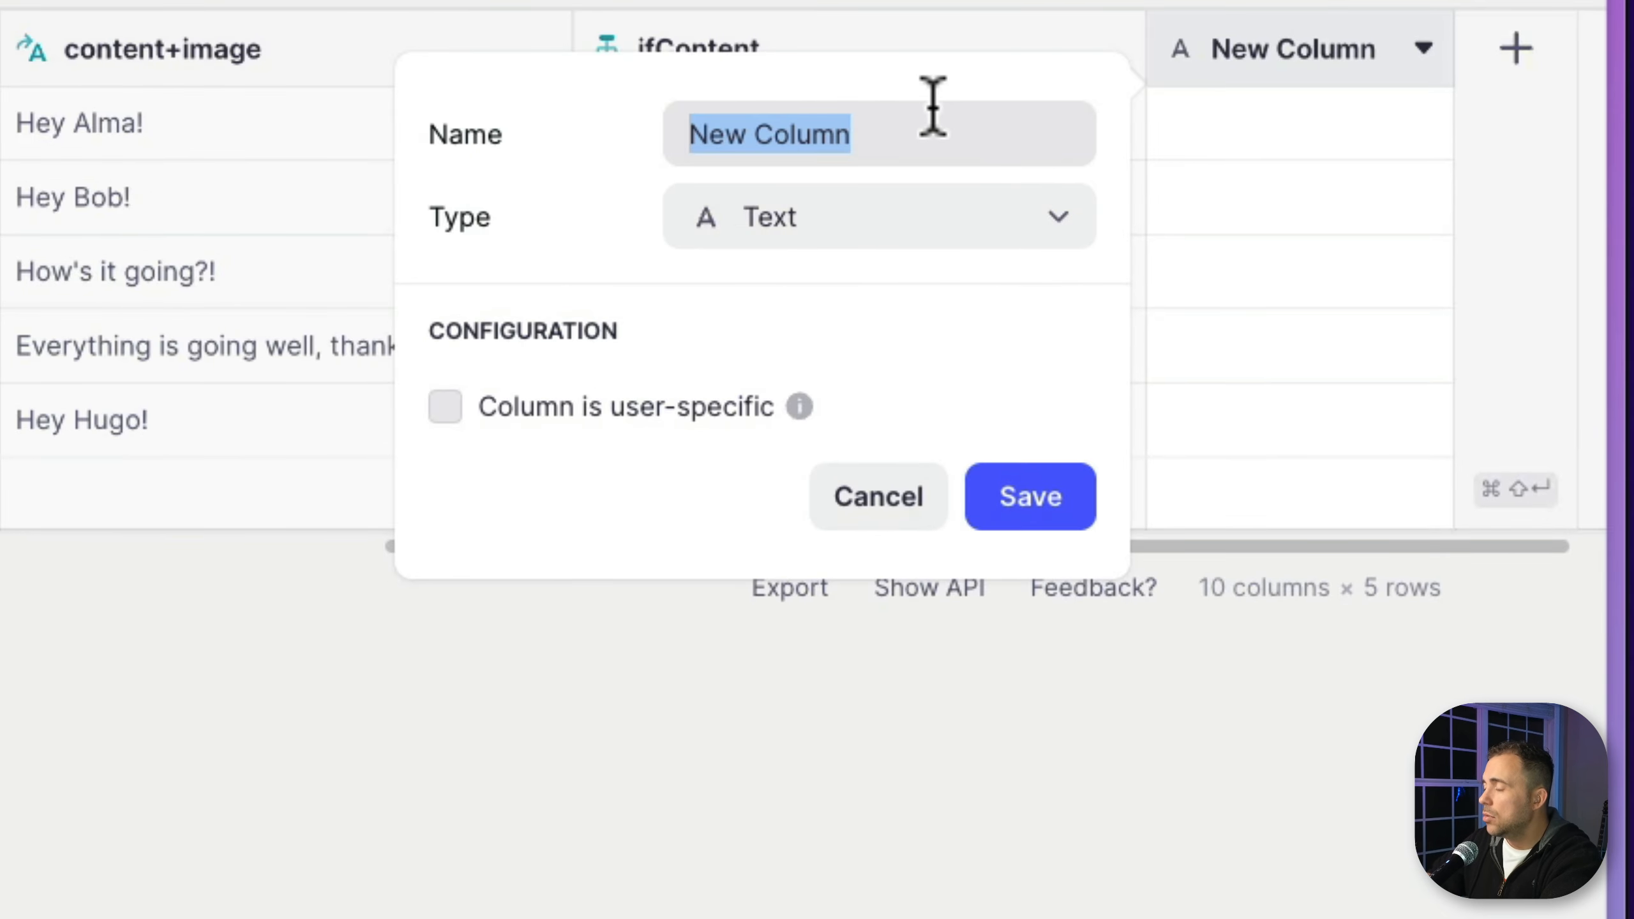
type("isFlagged")
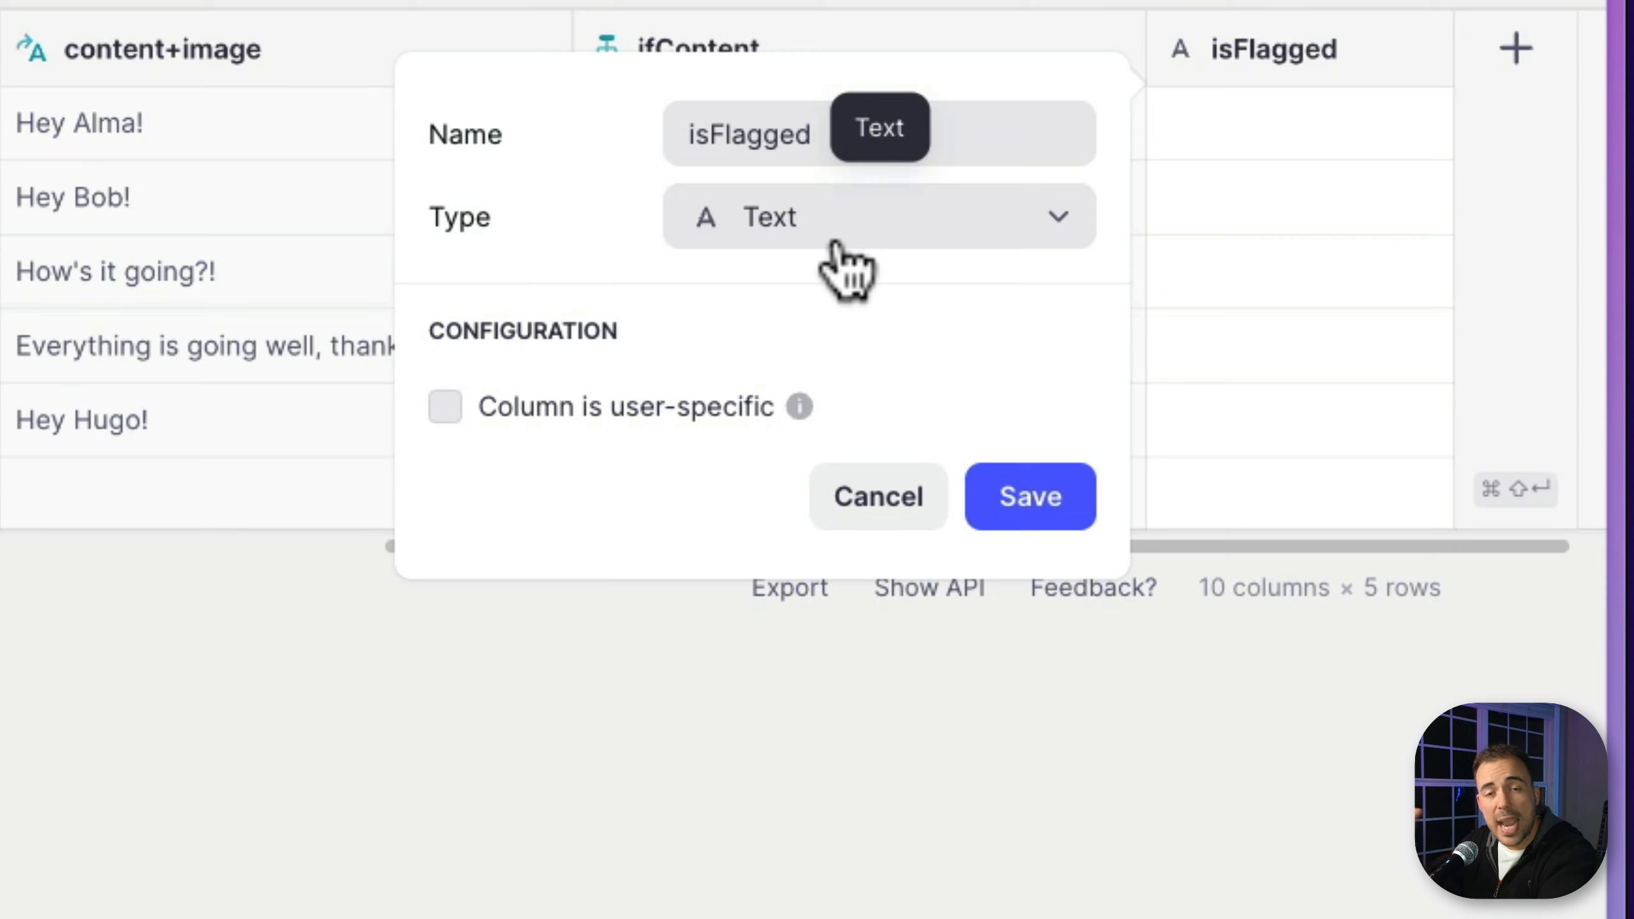
left_click(836, 245)
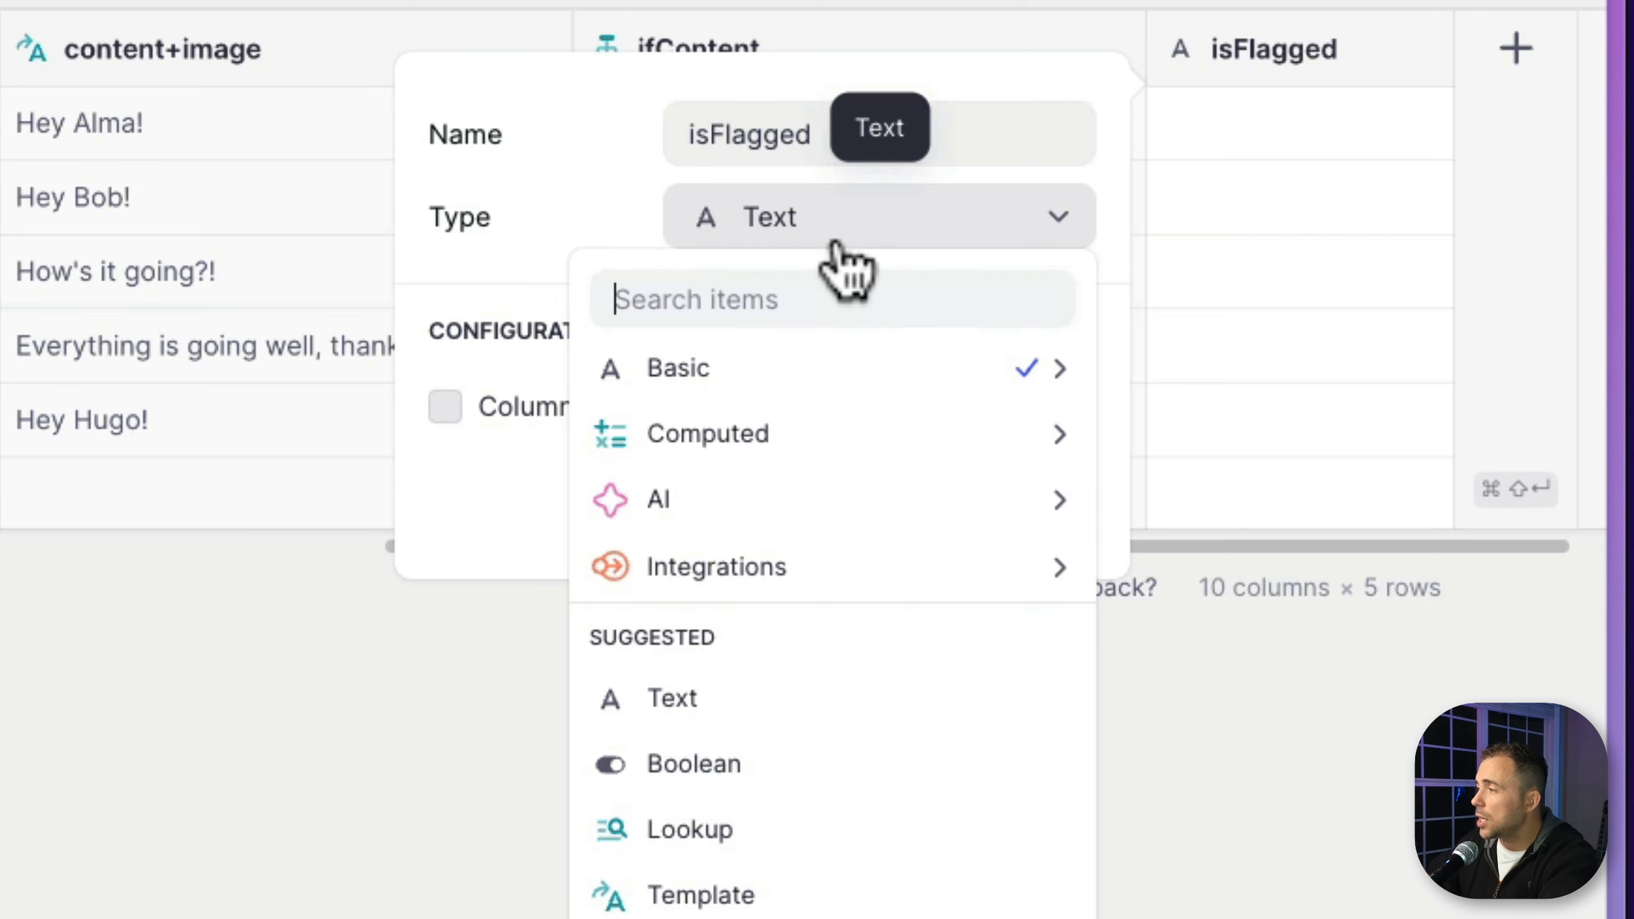
left_click(789, 765)
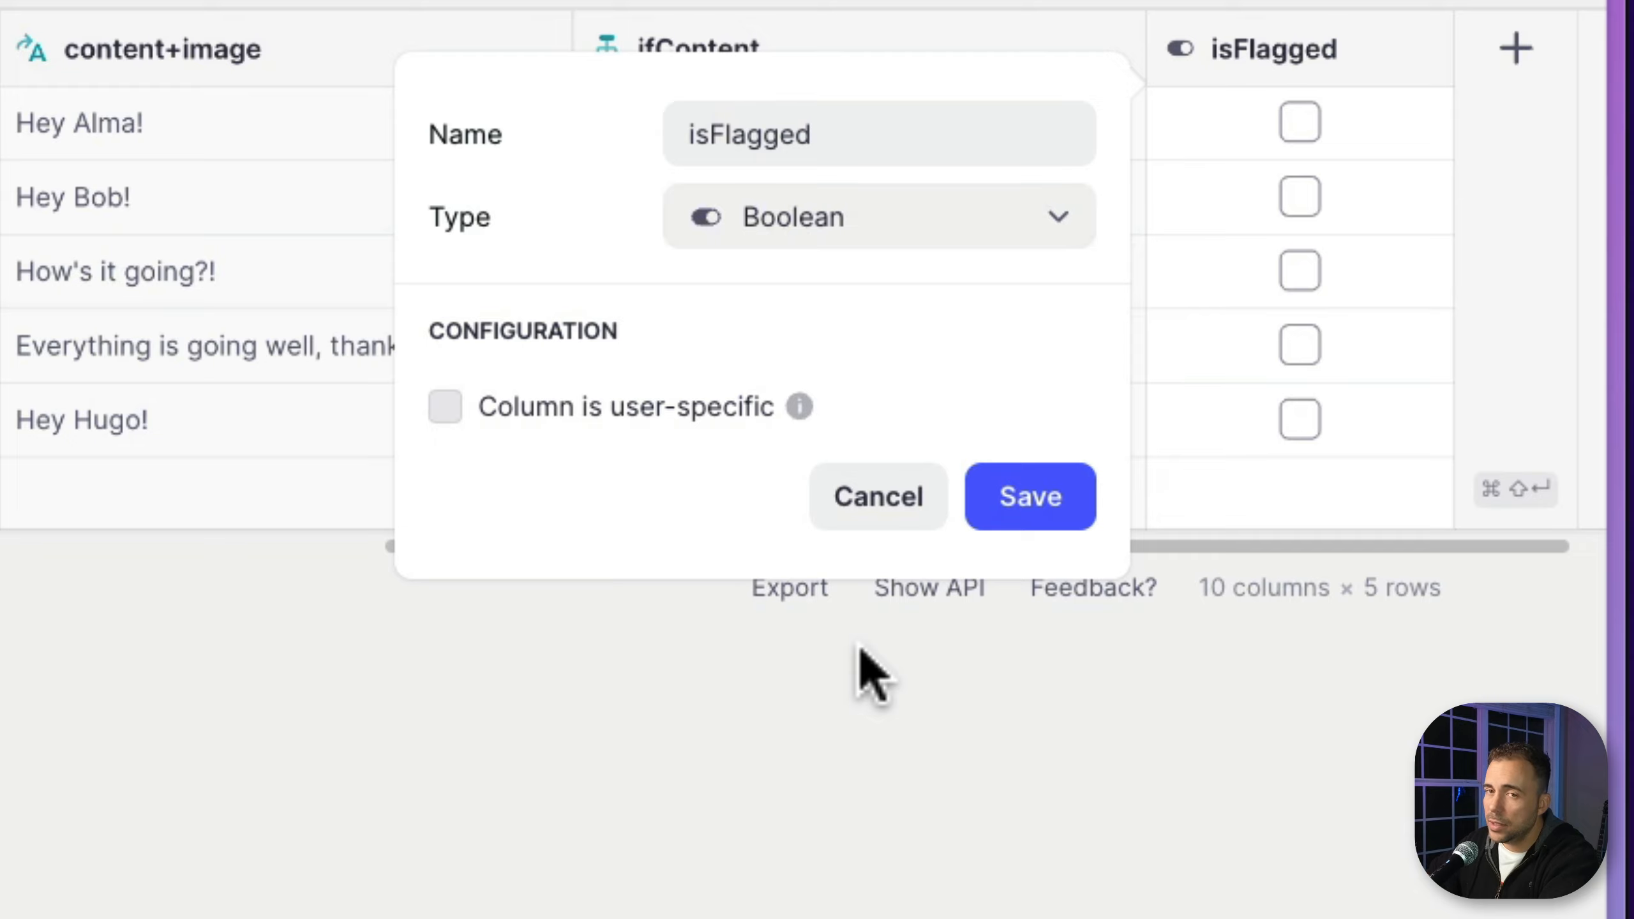
left_click(1012, 509)
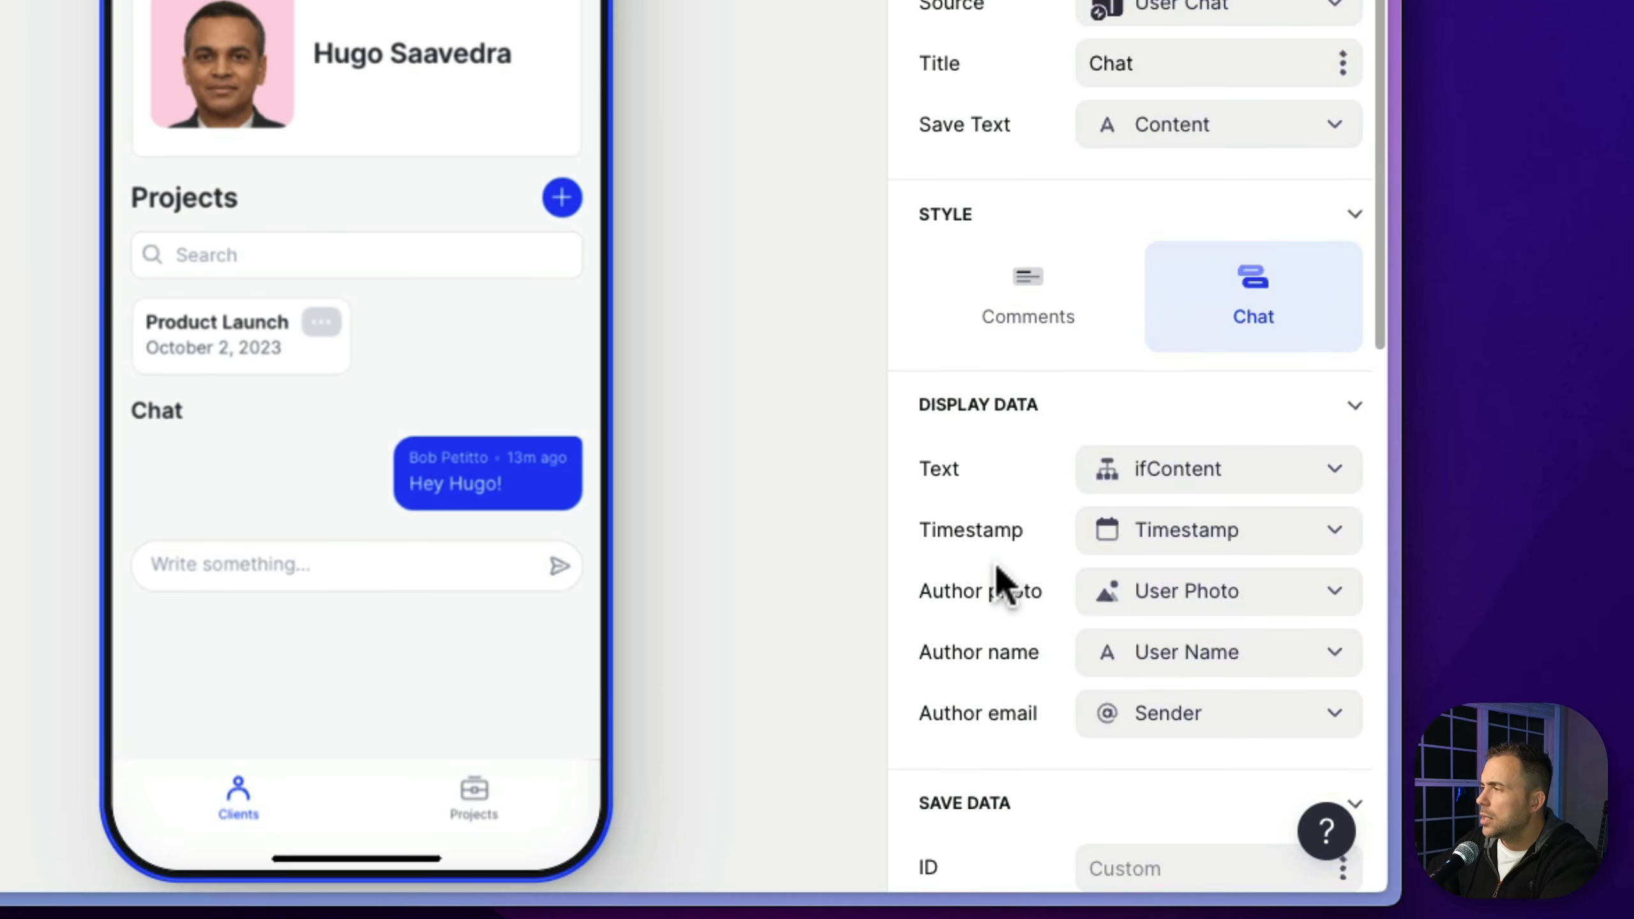
Create a new User Chat action for the chat's after-submit action and name it "Flag Message?"
scroll(997, 569, "down", 10)
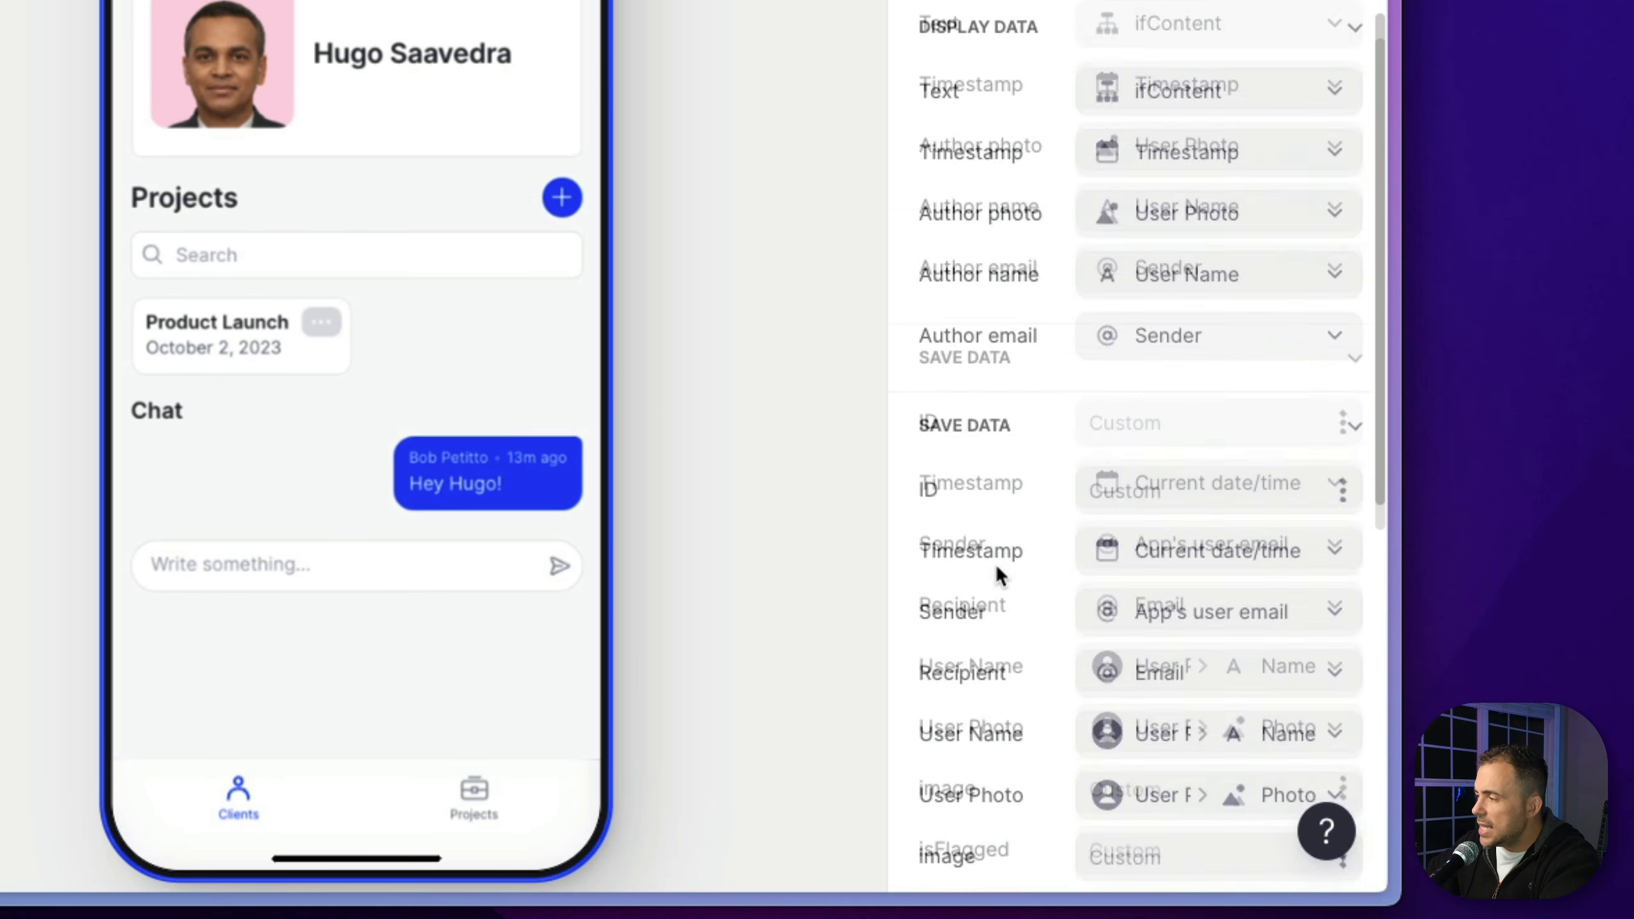
left_click(992, 612)
left_click(949, 392)
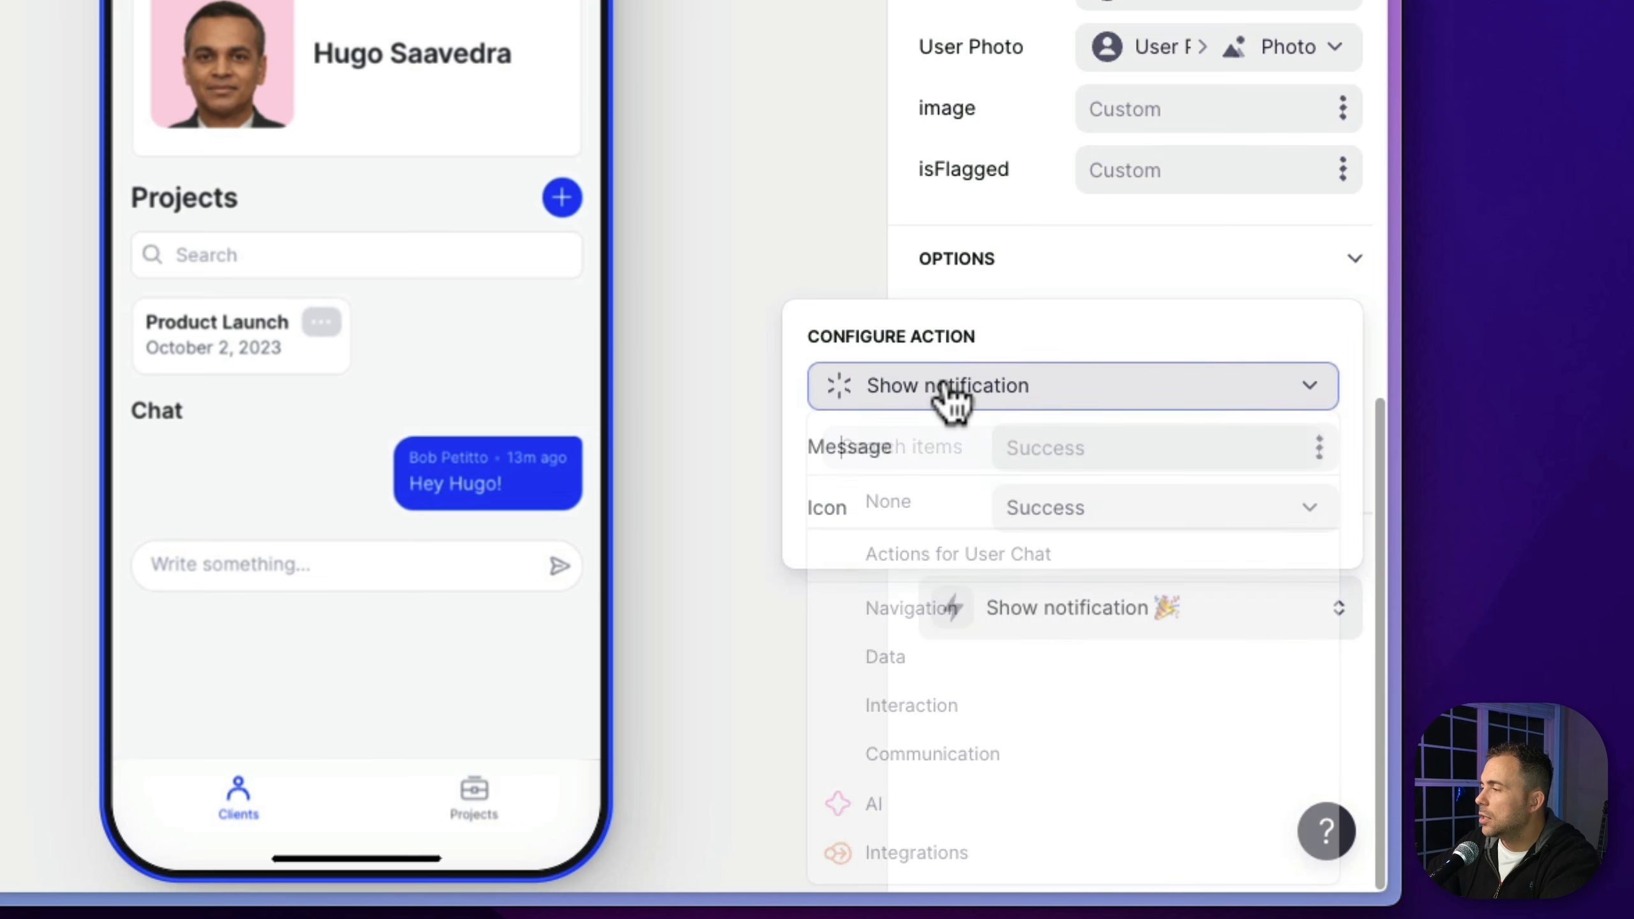
mouse_move(926, 576)
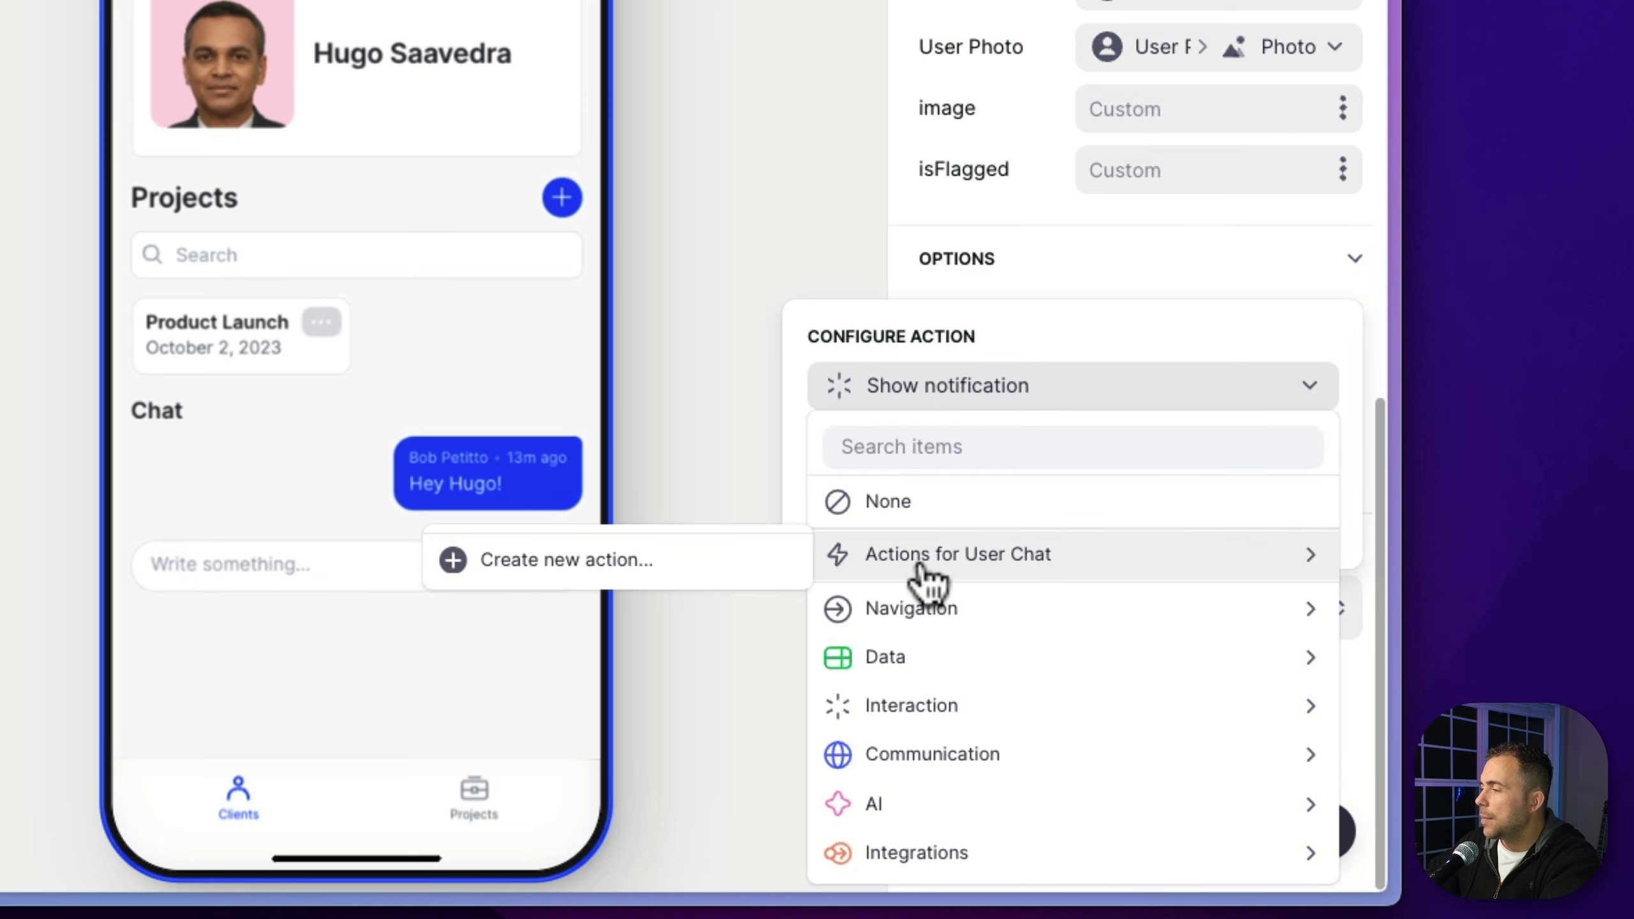
left_click(663, 579)
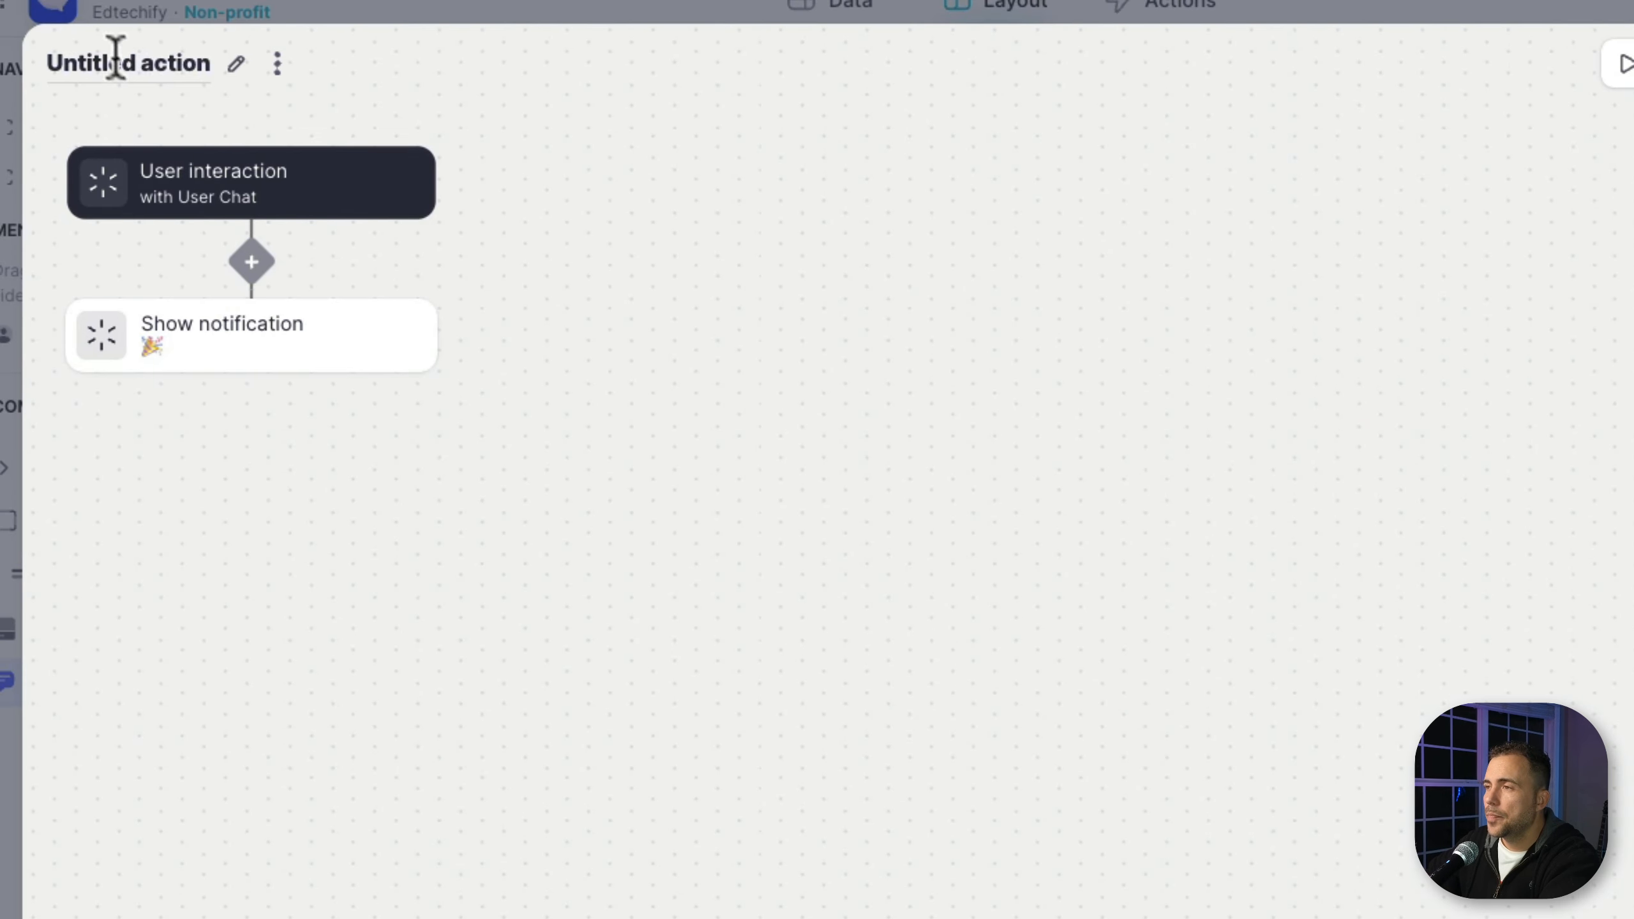
left_click(114, 61)
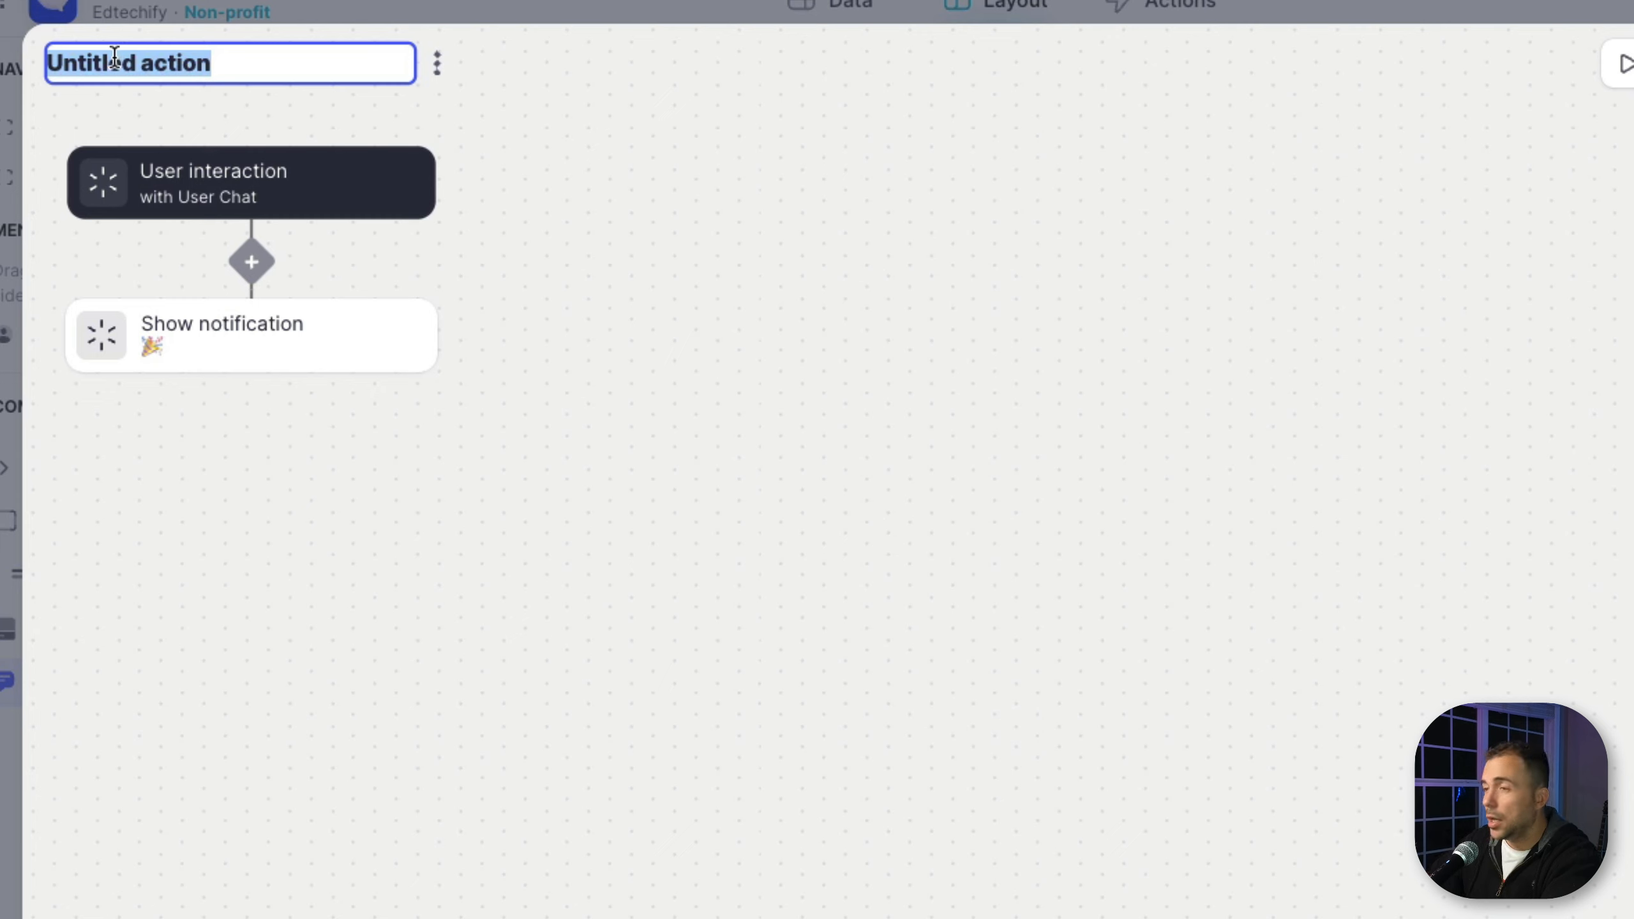
type("Flag Mess")
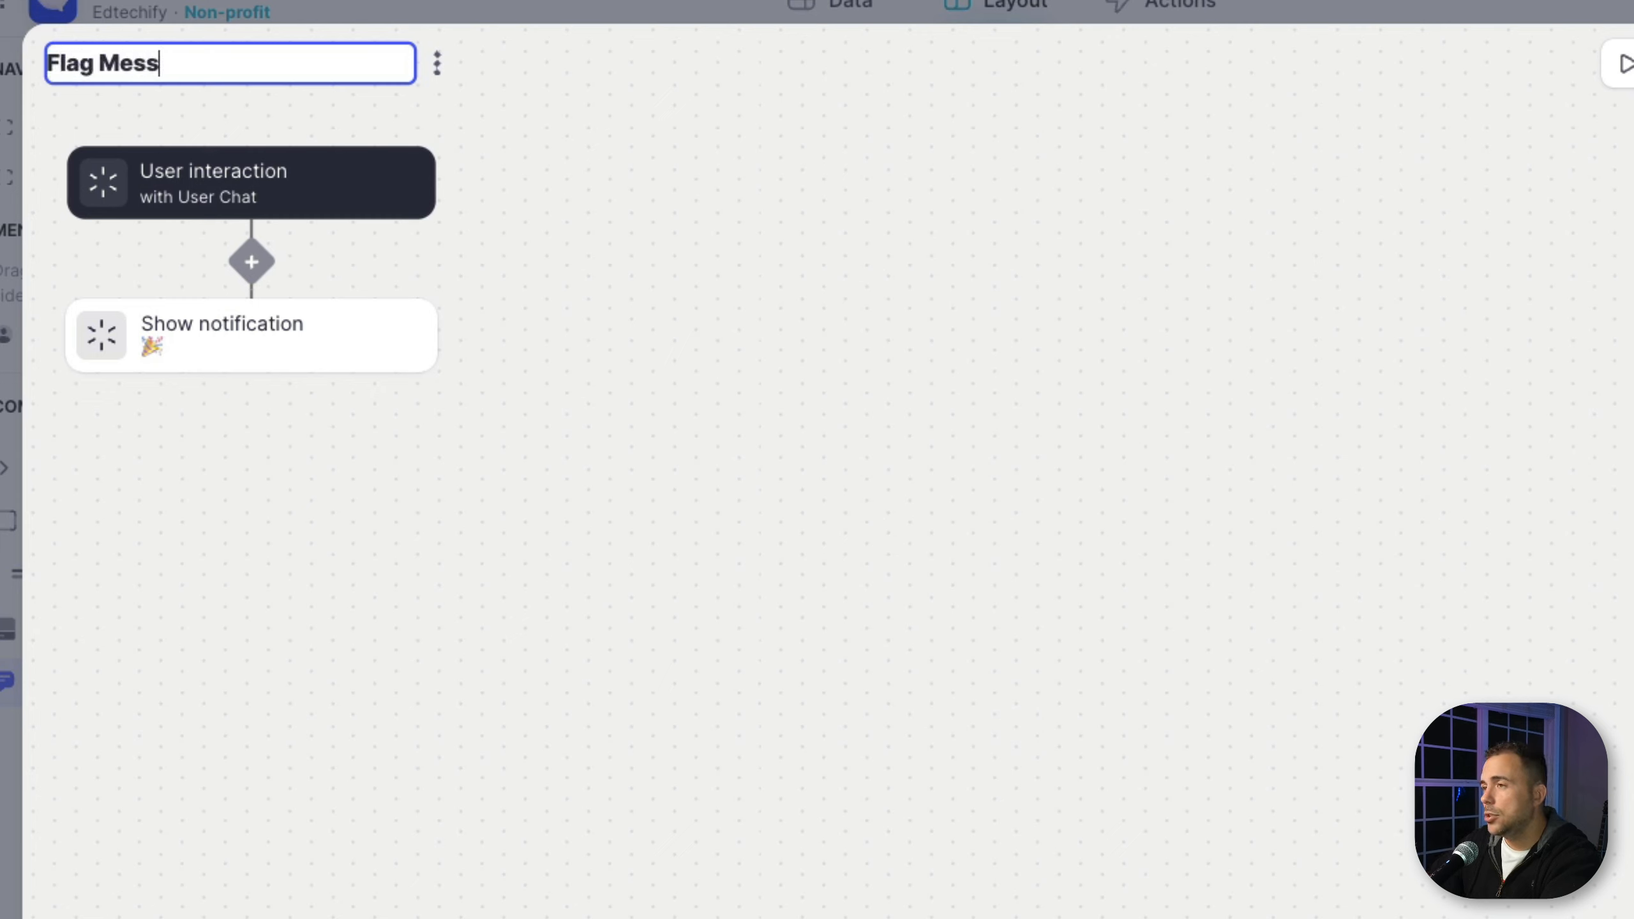
type("age?")
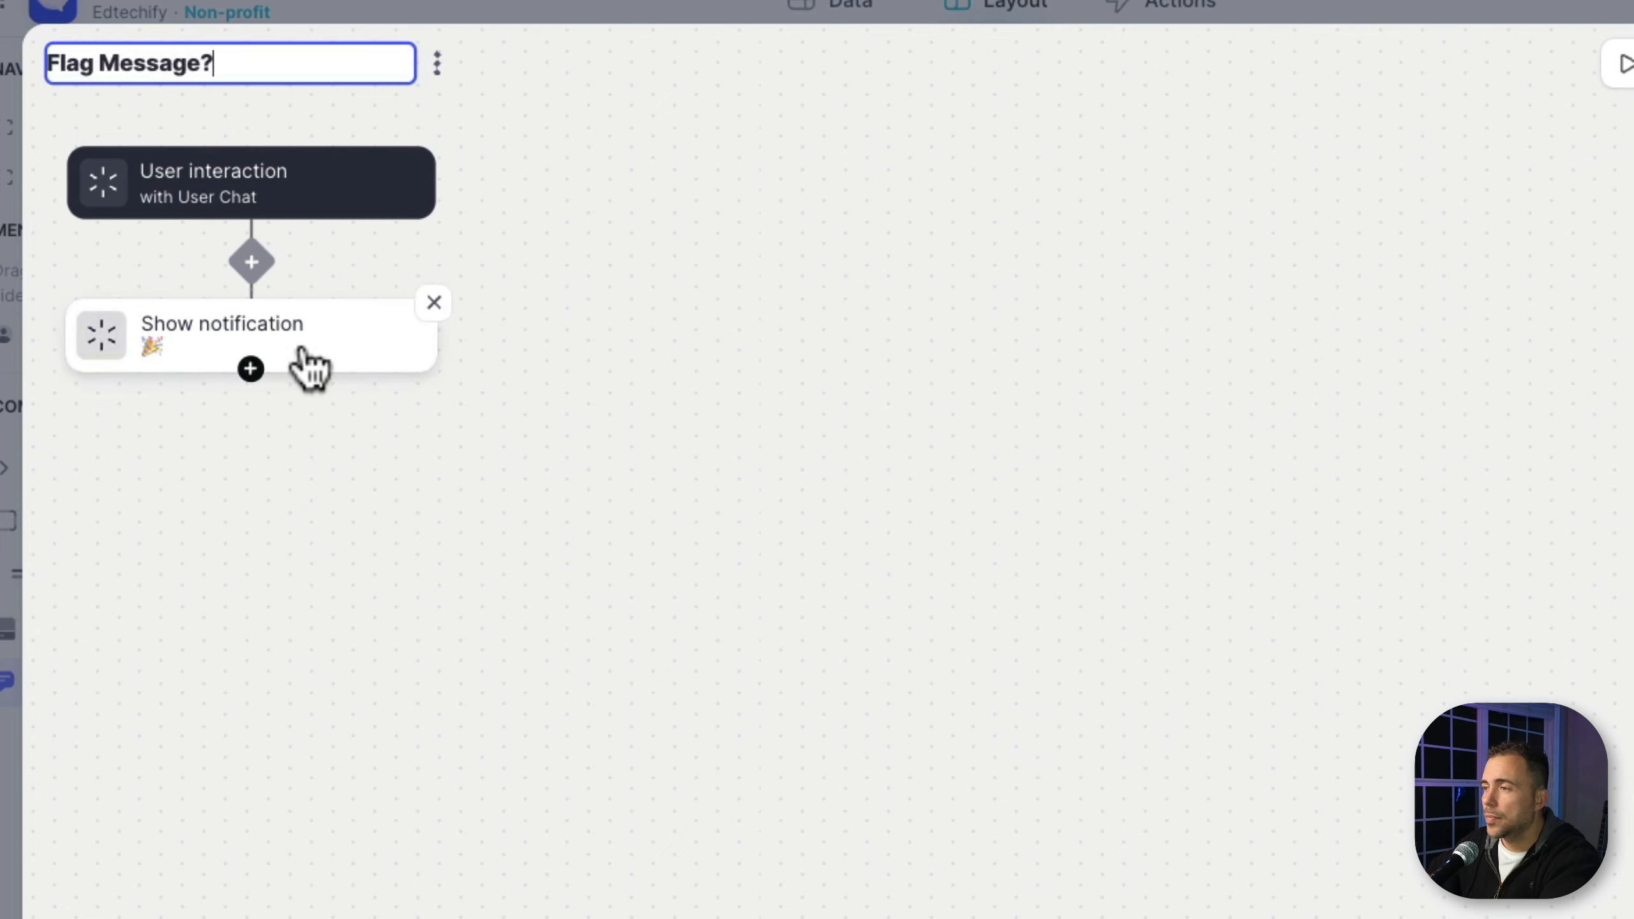
Add an AI Text to Boolean step to the action and place it before the Show notification step
left_click(339, 365)
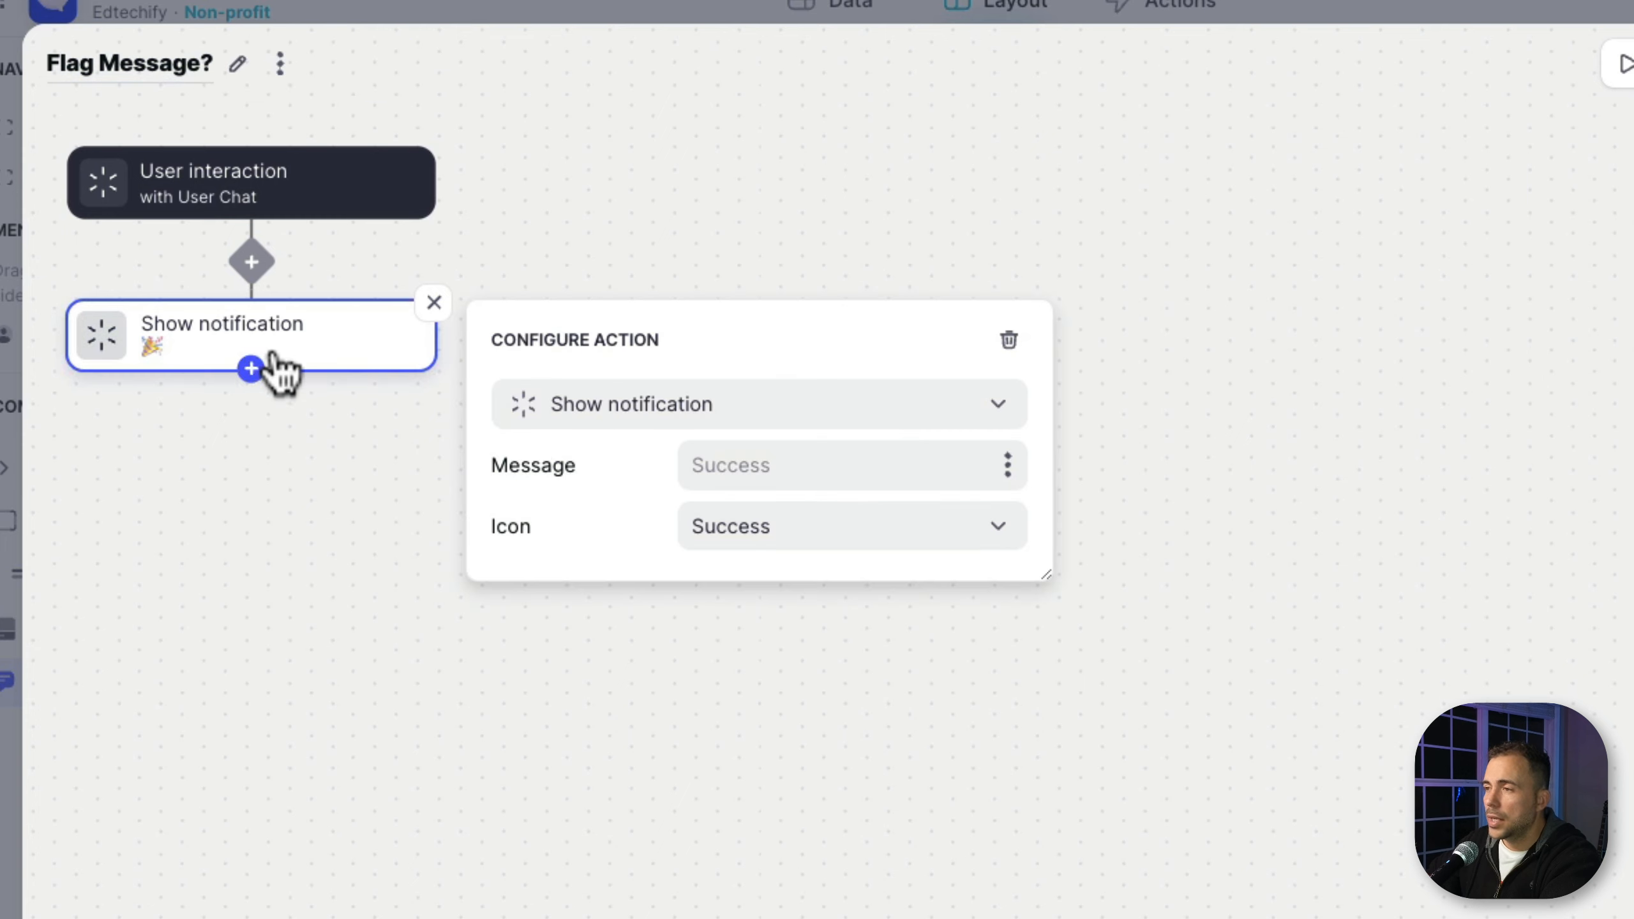
left_click(250, 368)
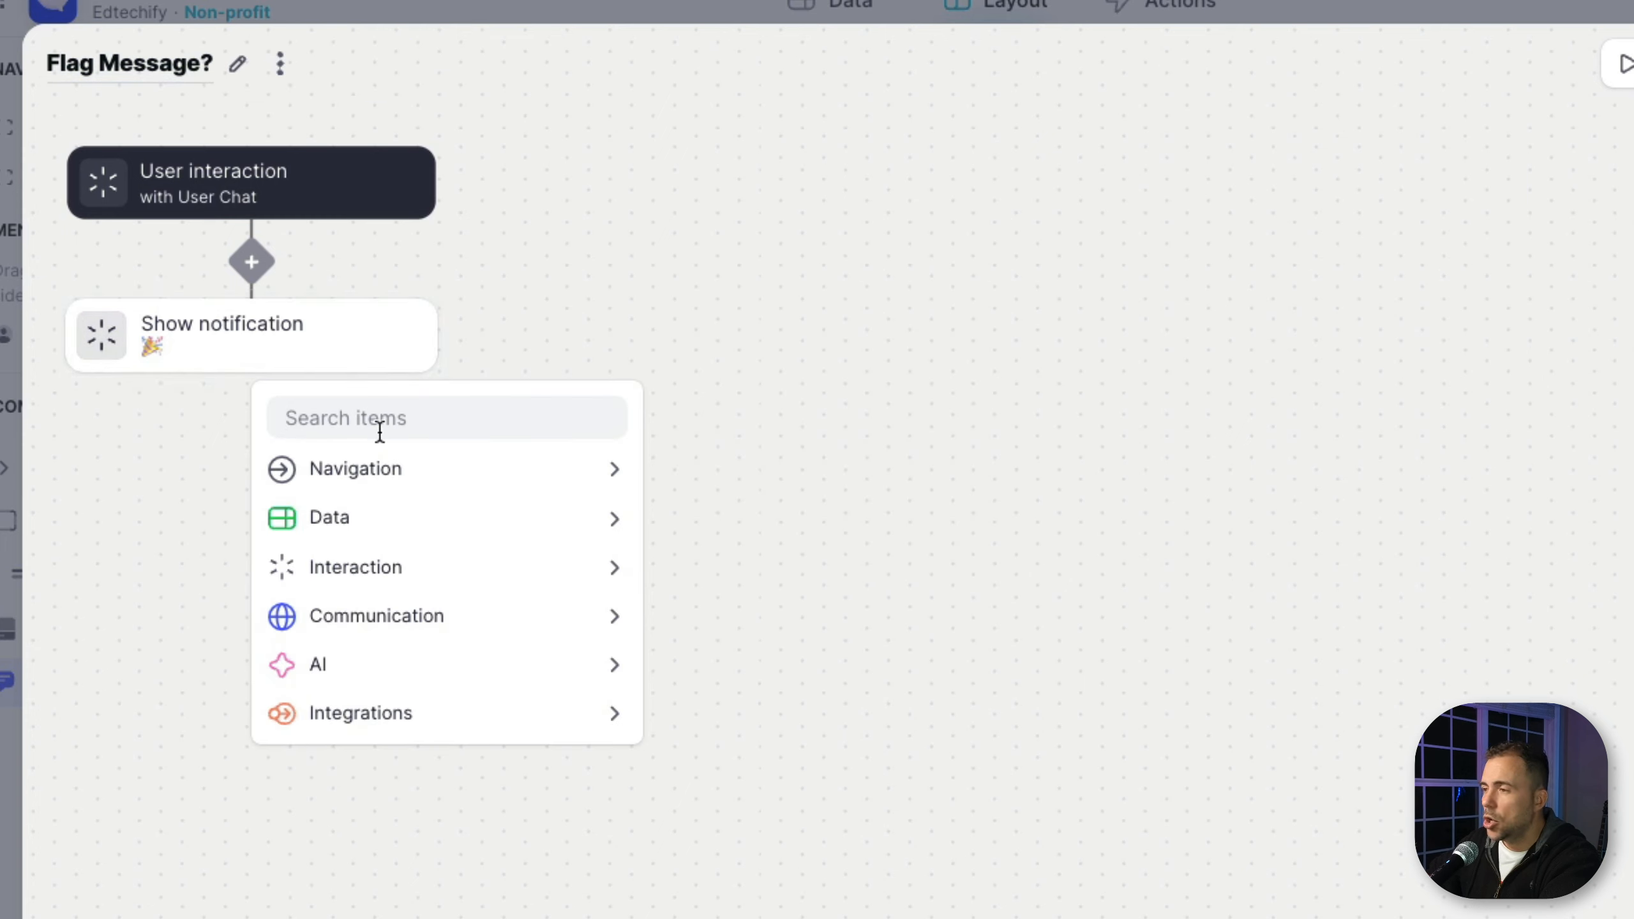
mouse_move(406, 676)
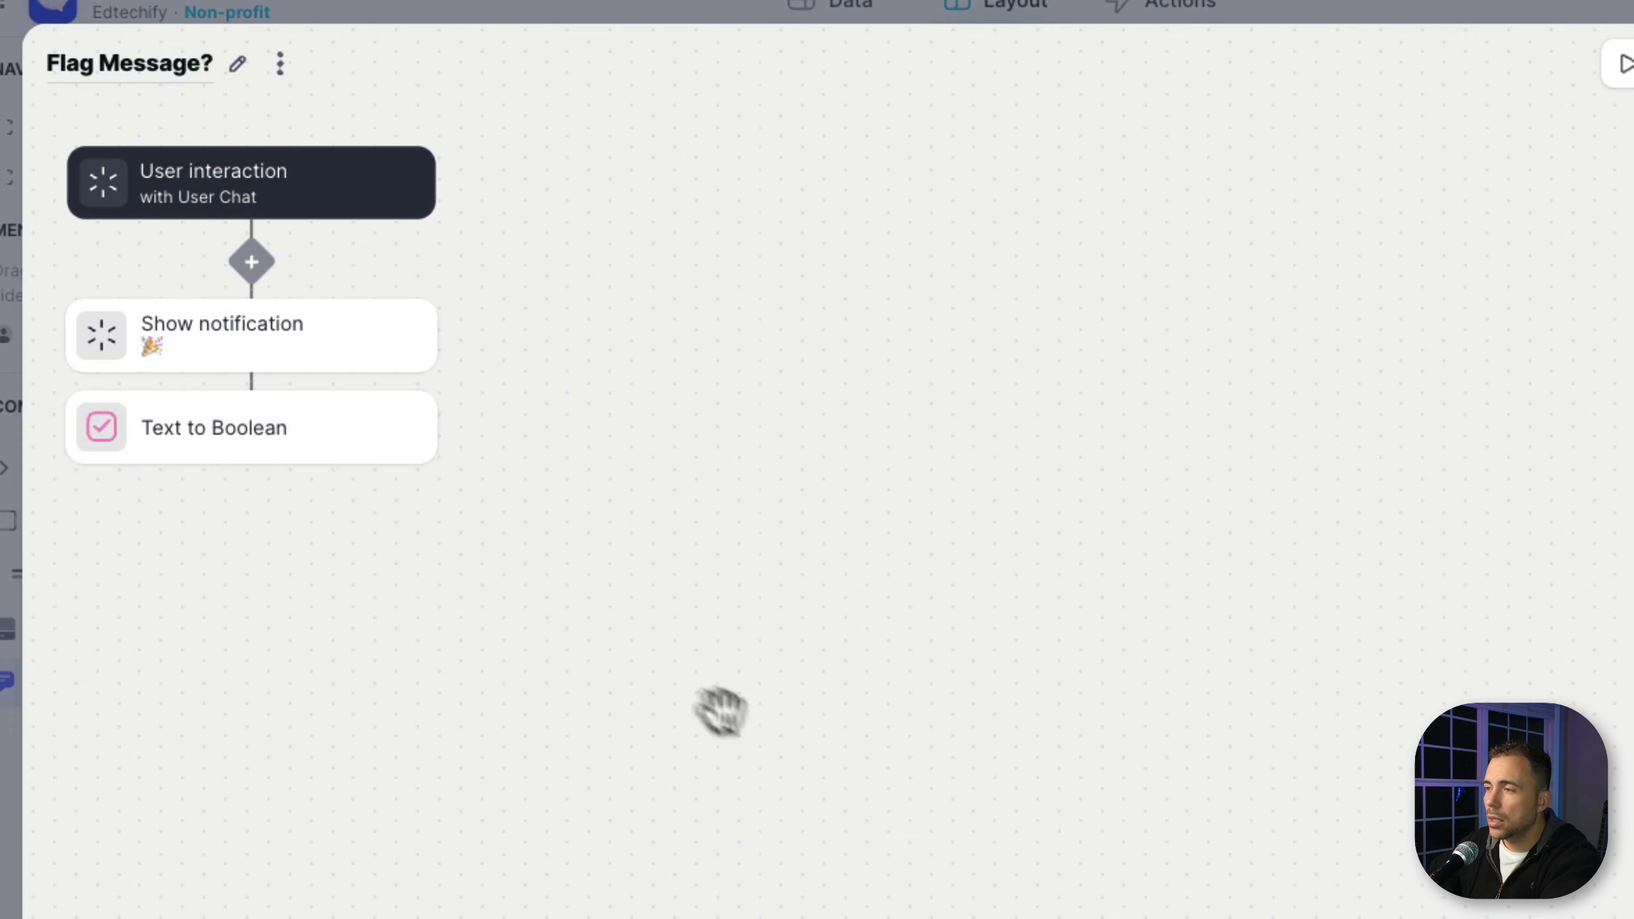
left_click(379, 466)
left_click_drag(380, 470, 364, 354)
Set the Text to Boolean instructions to "Does this message contain any vulgarity or profanity?"
left_click(364, 354)
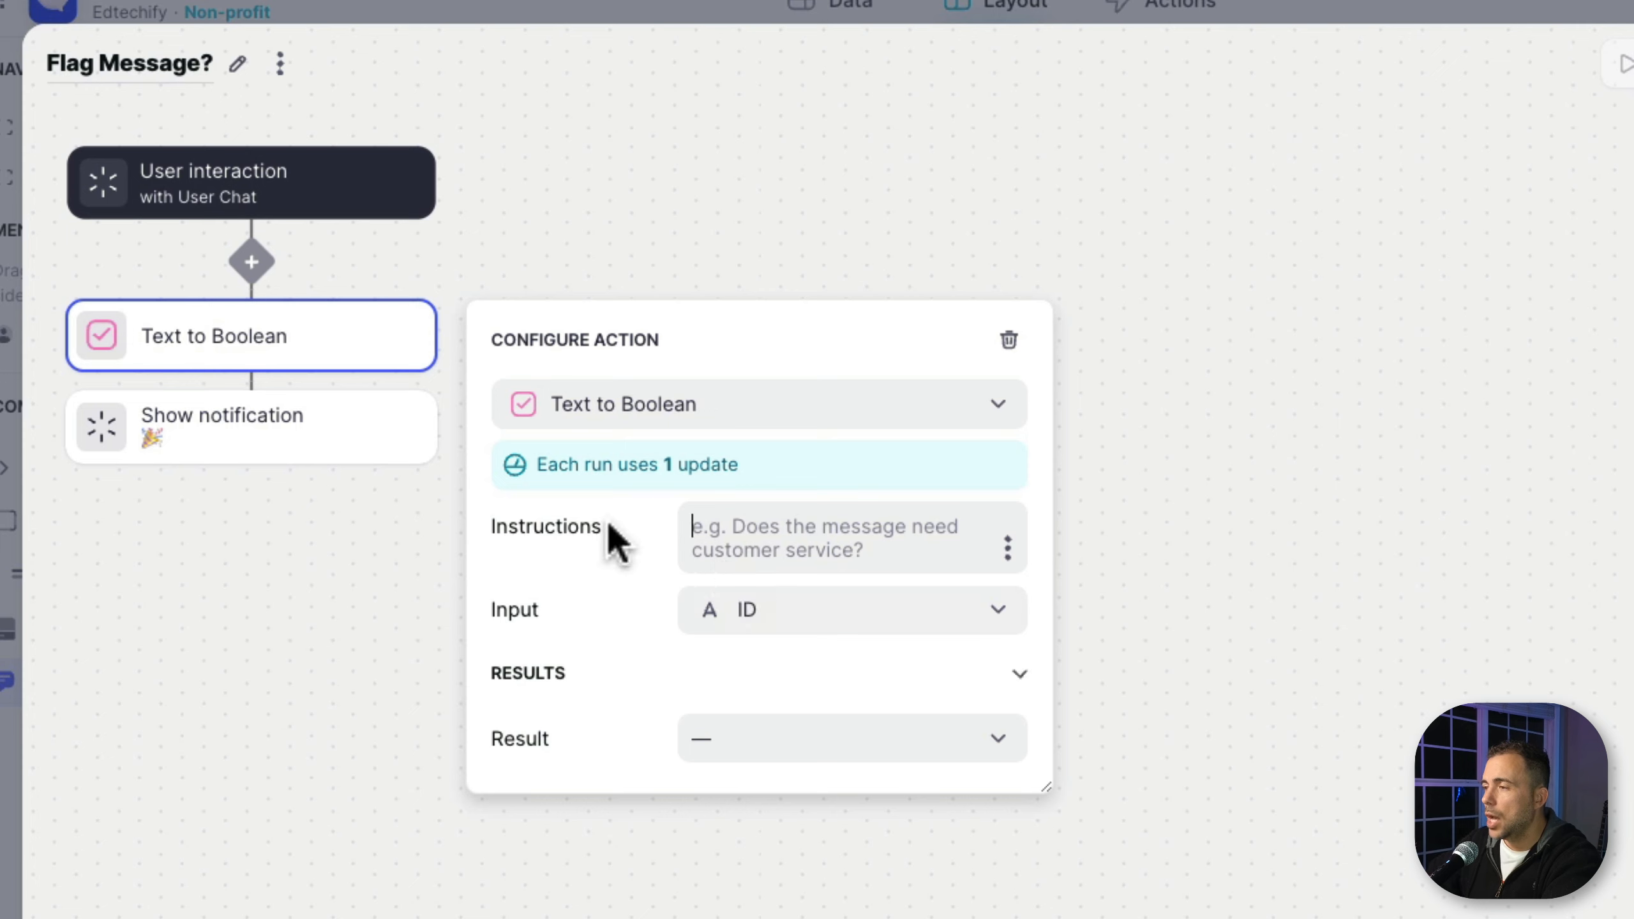
type("Doe")
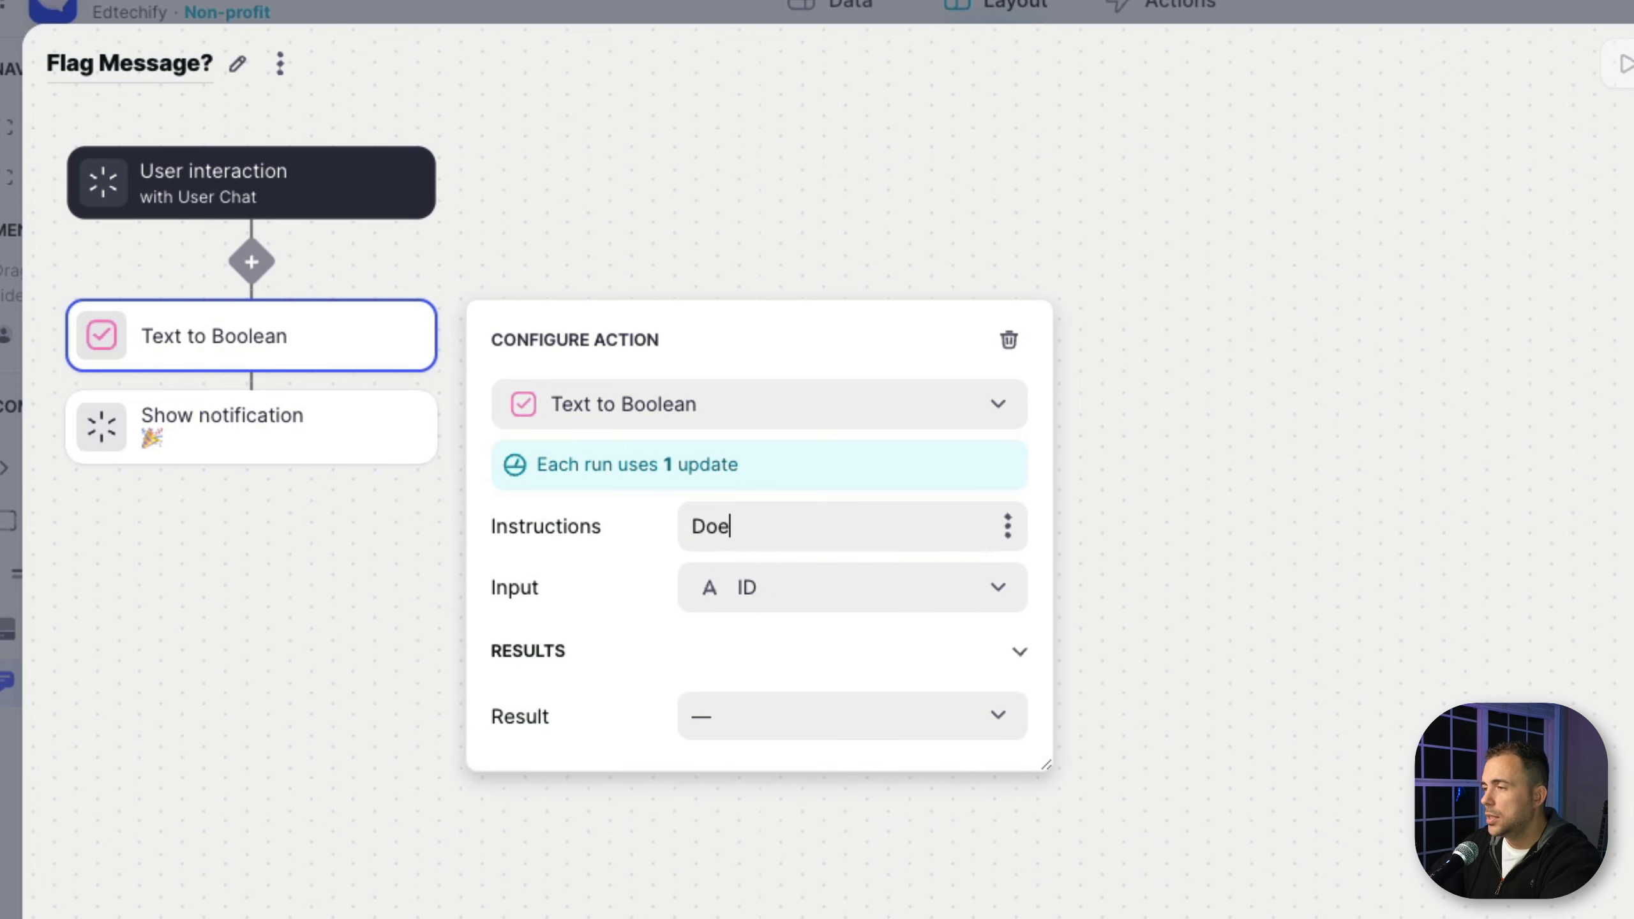
type("s this messag")
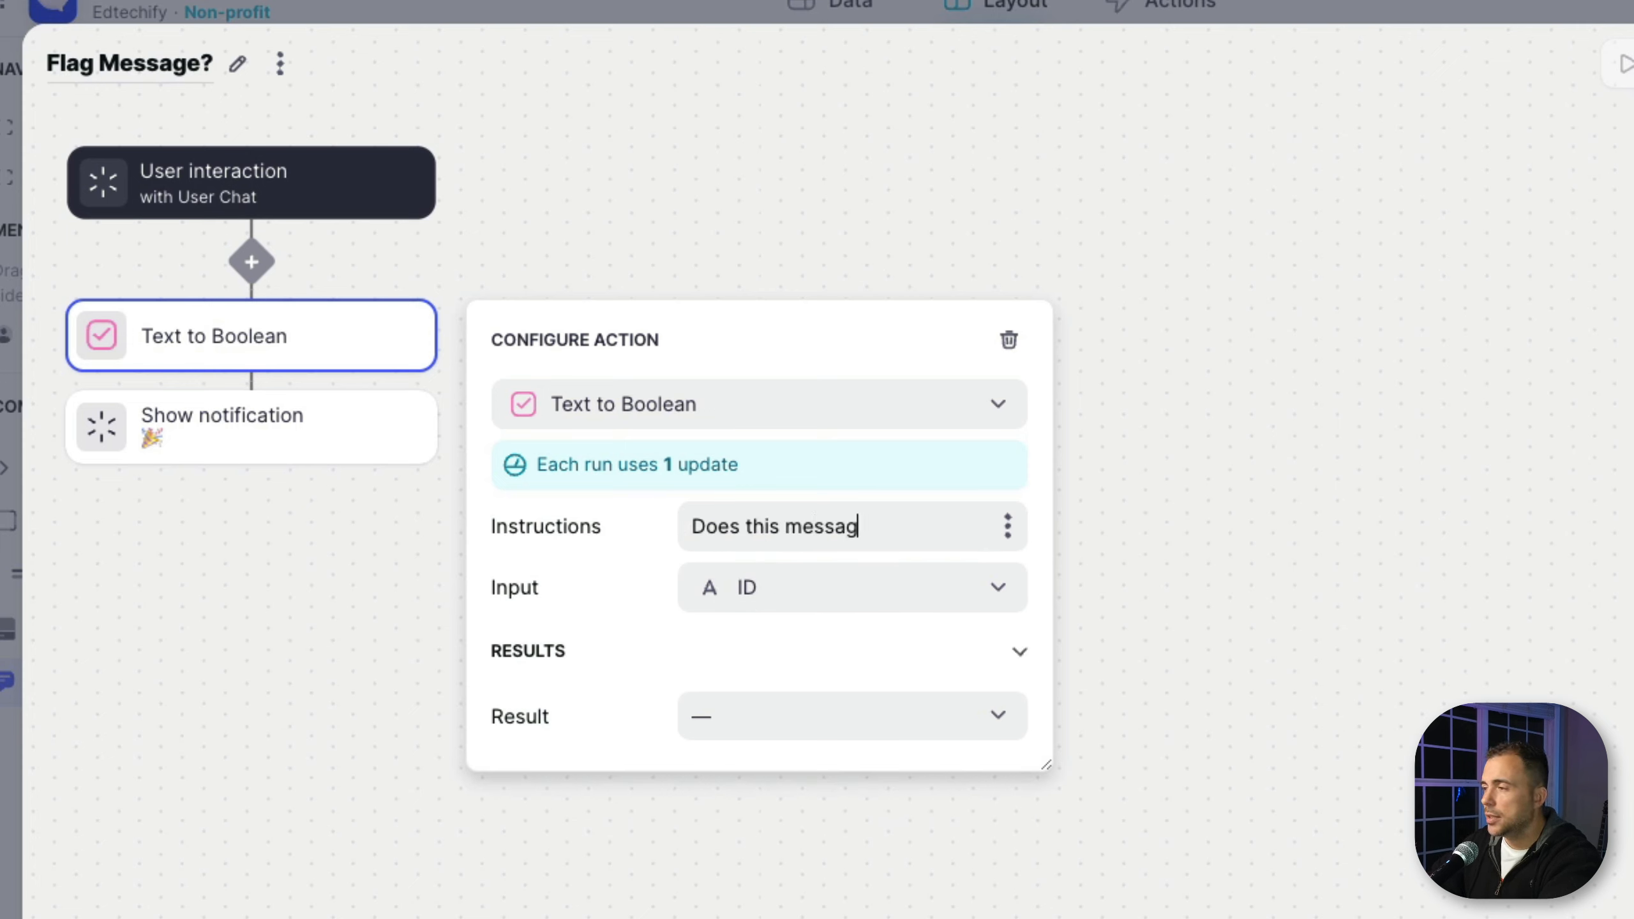
type("e contain any vulg")
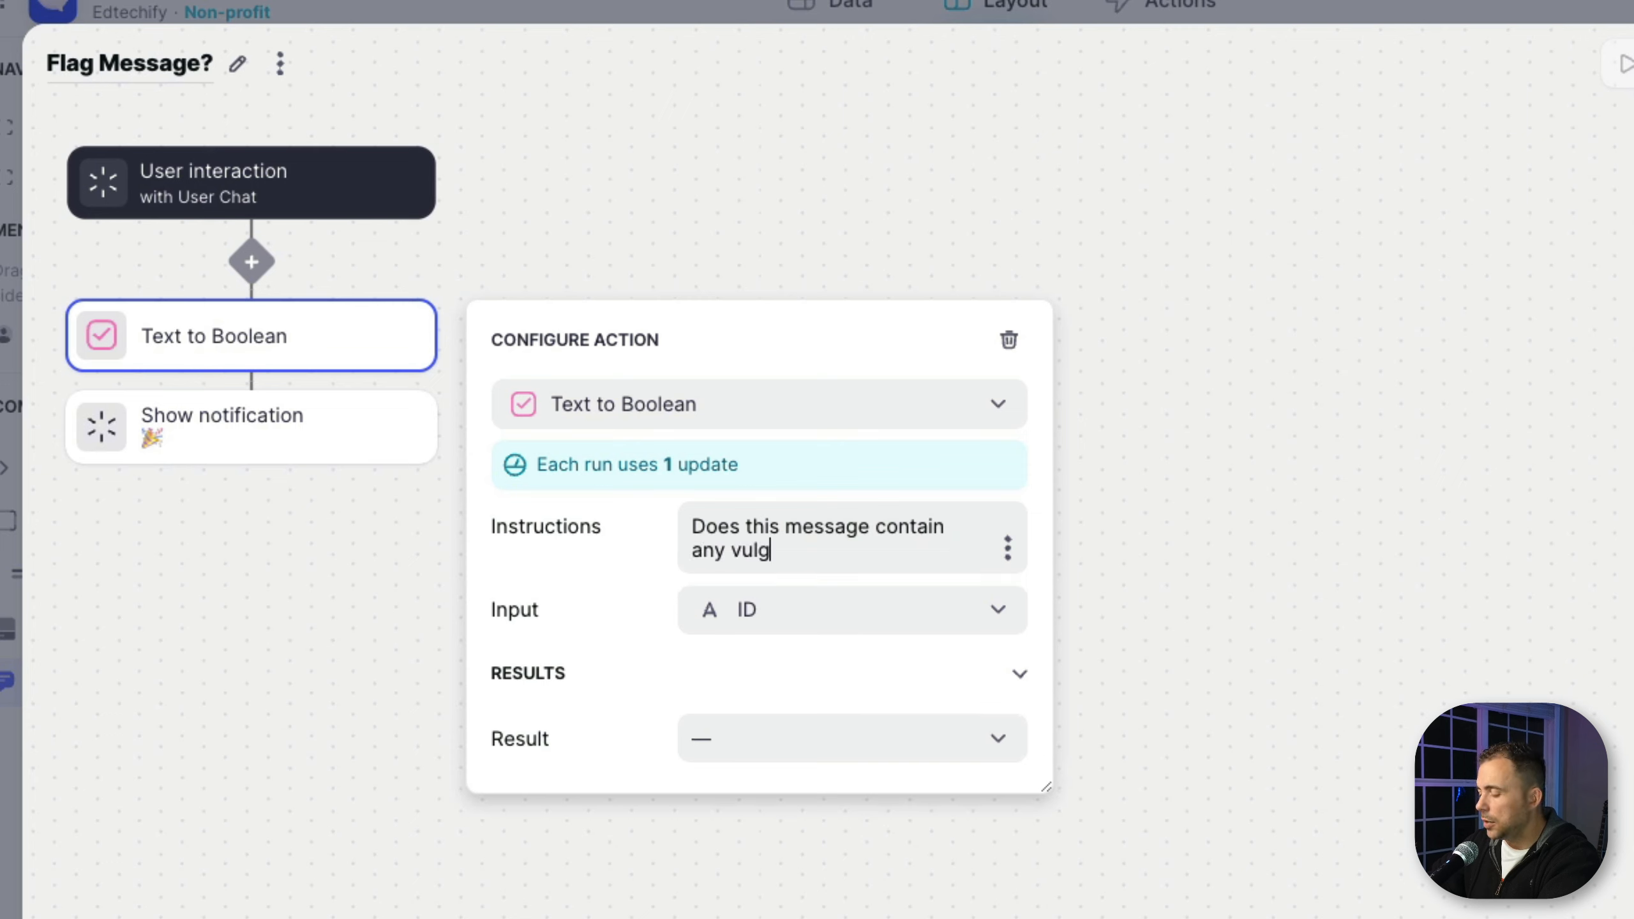
type("arity or profanity?")
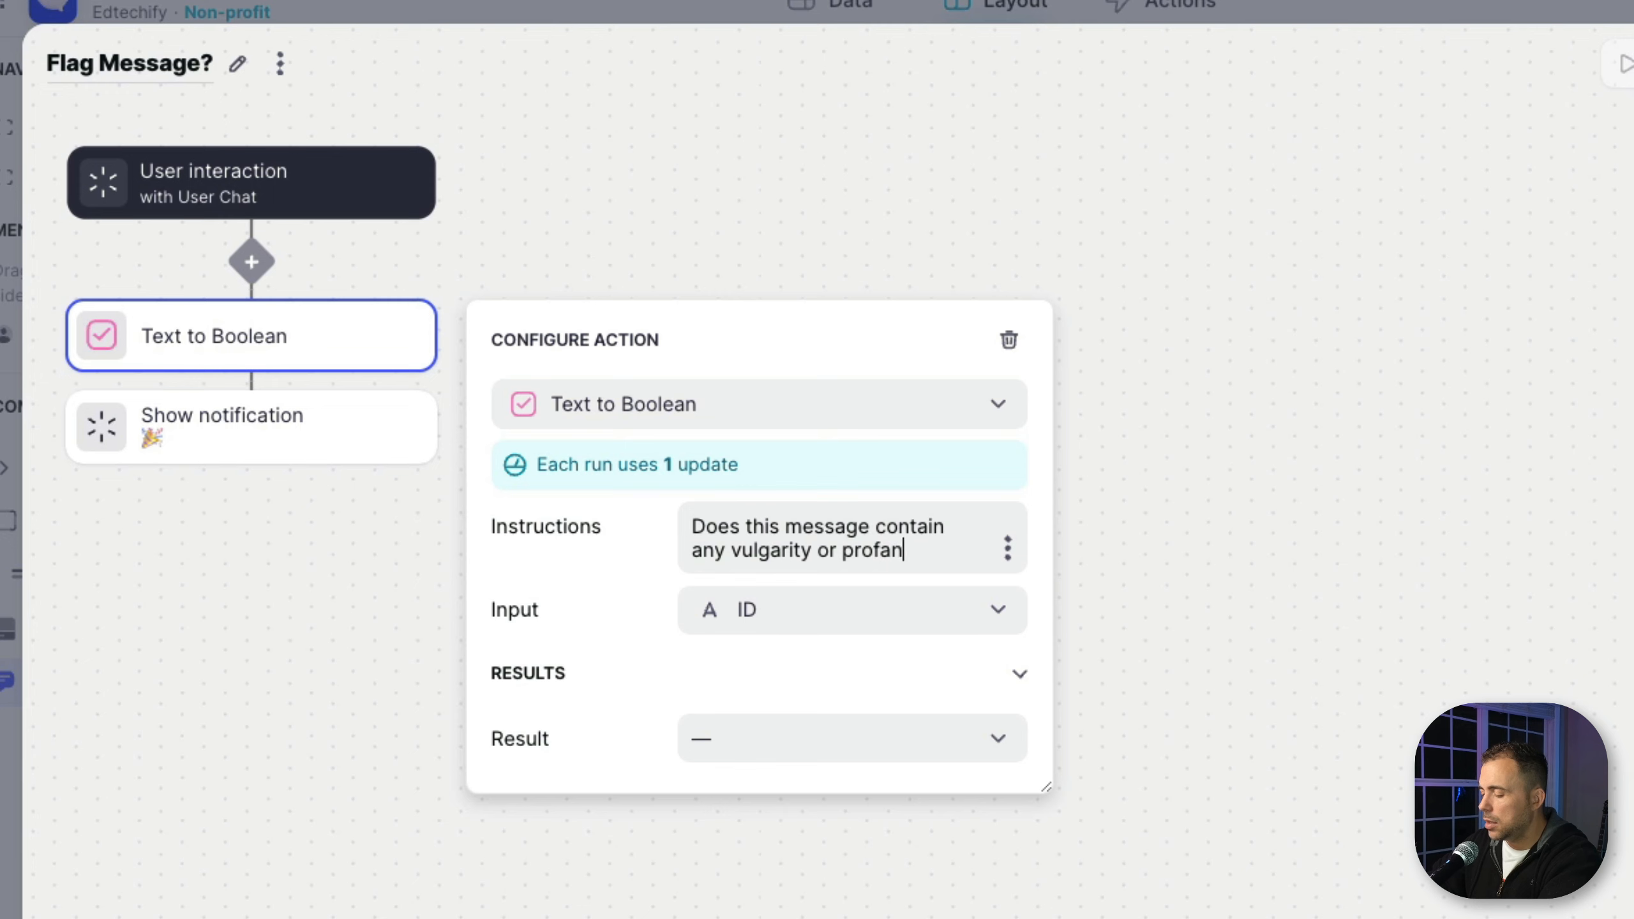
Use the Content column as the Text to Boolean input, store the result in isFlagged, and close the action editor
left_click(725, 623)
scroll(765, 524, "down", 2)
scroll(766, 525, "down", 3)
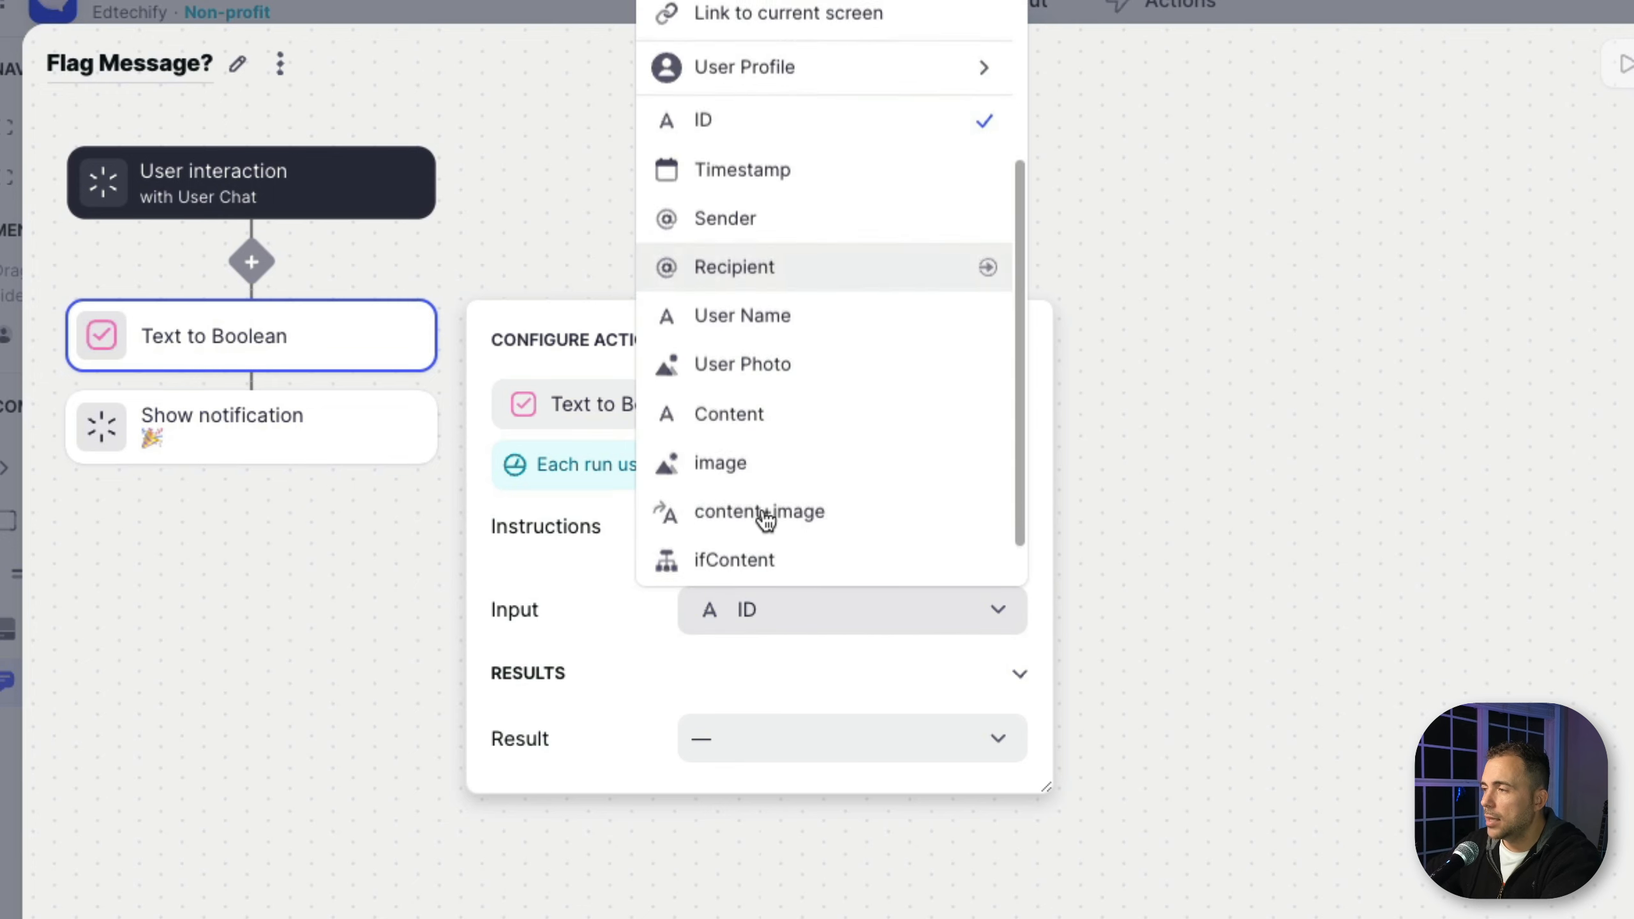
left_click(755, 431)
left_click(769, 759)
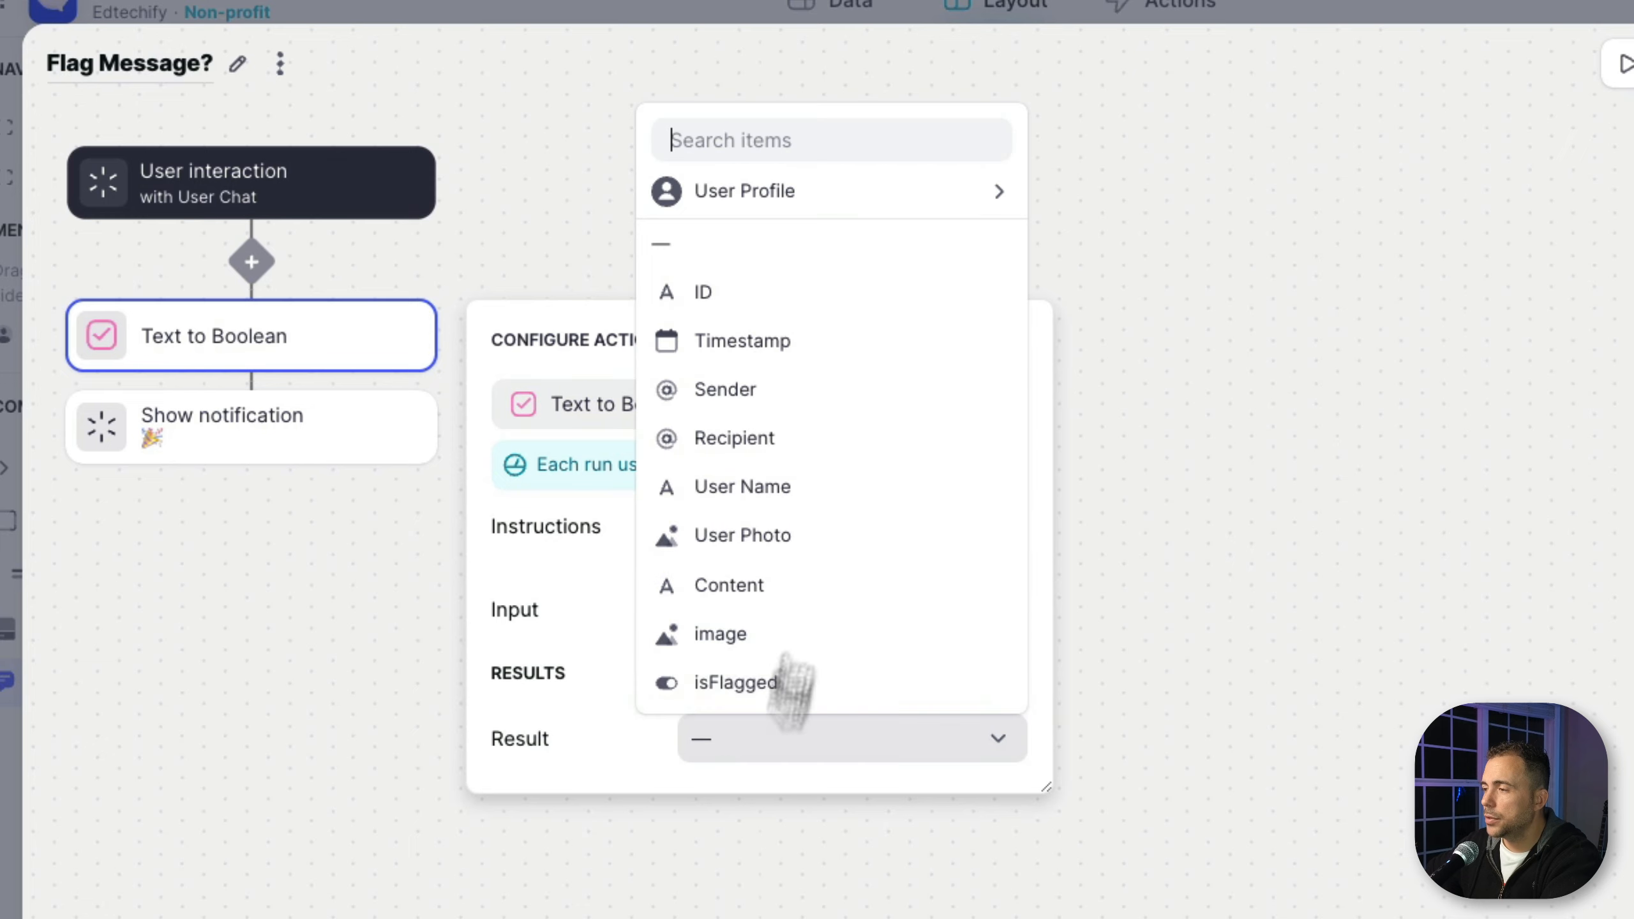
left_click(675, 689)
left_click(1359, 123)
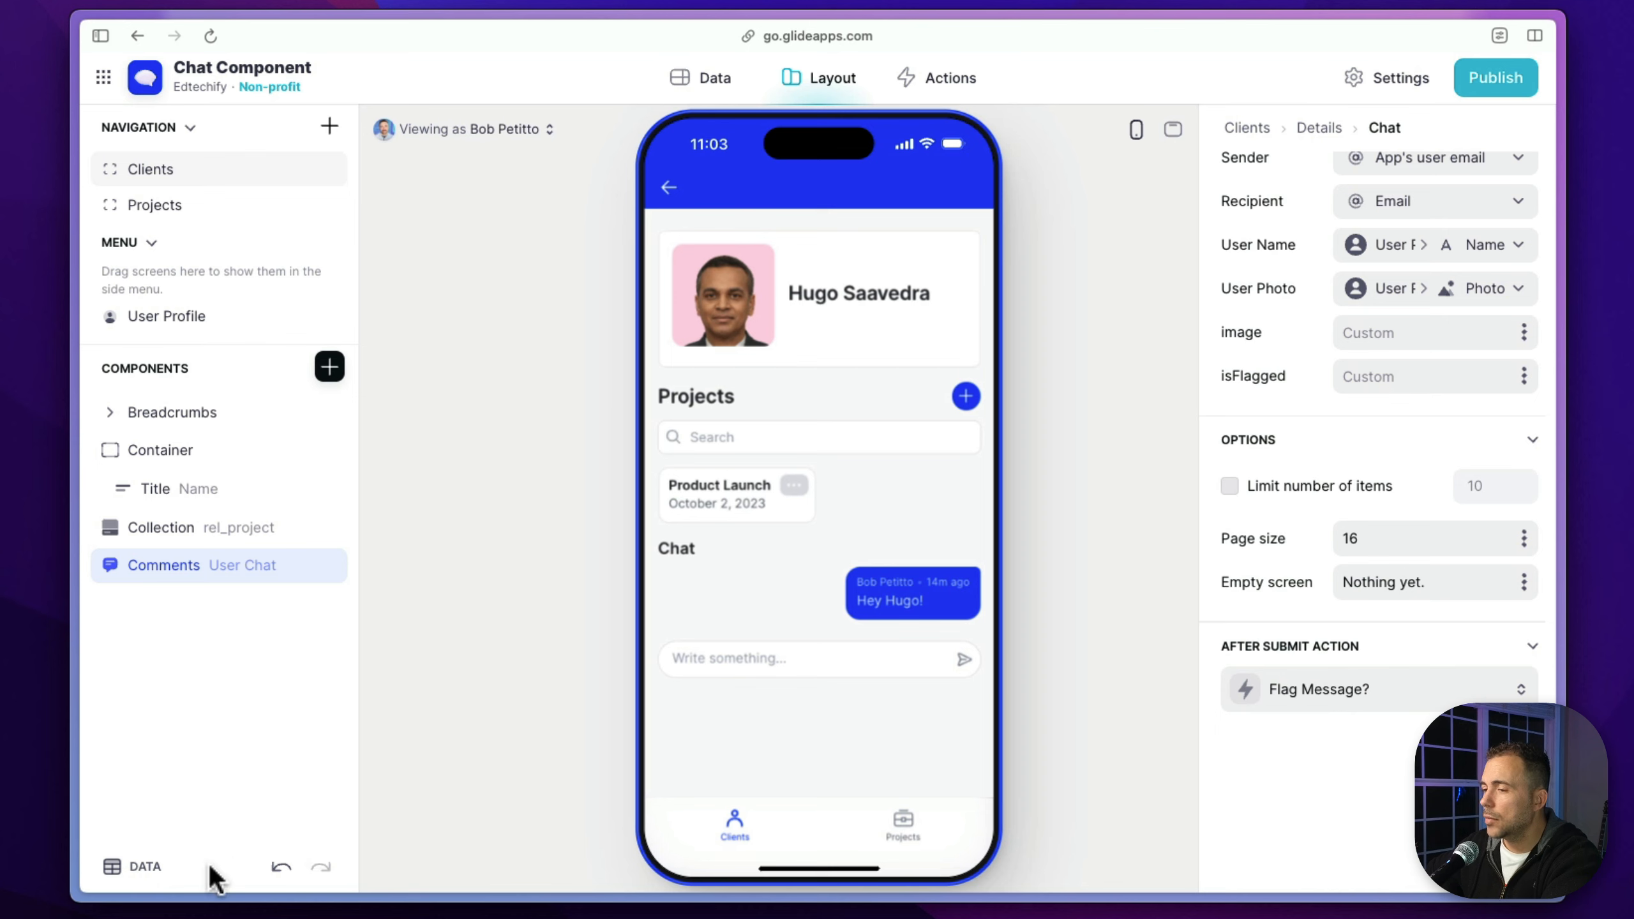
Send the test message "I love puppies!" in the chat with the Product Launch client
left_click(789, 670)
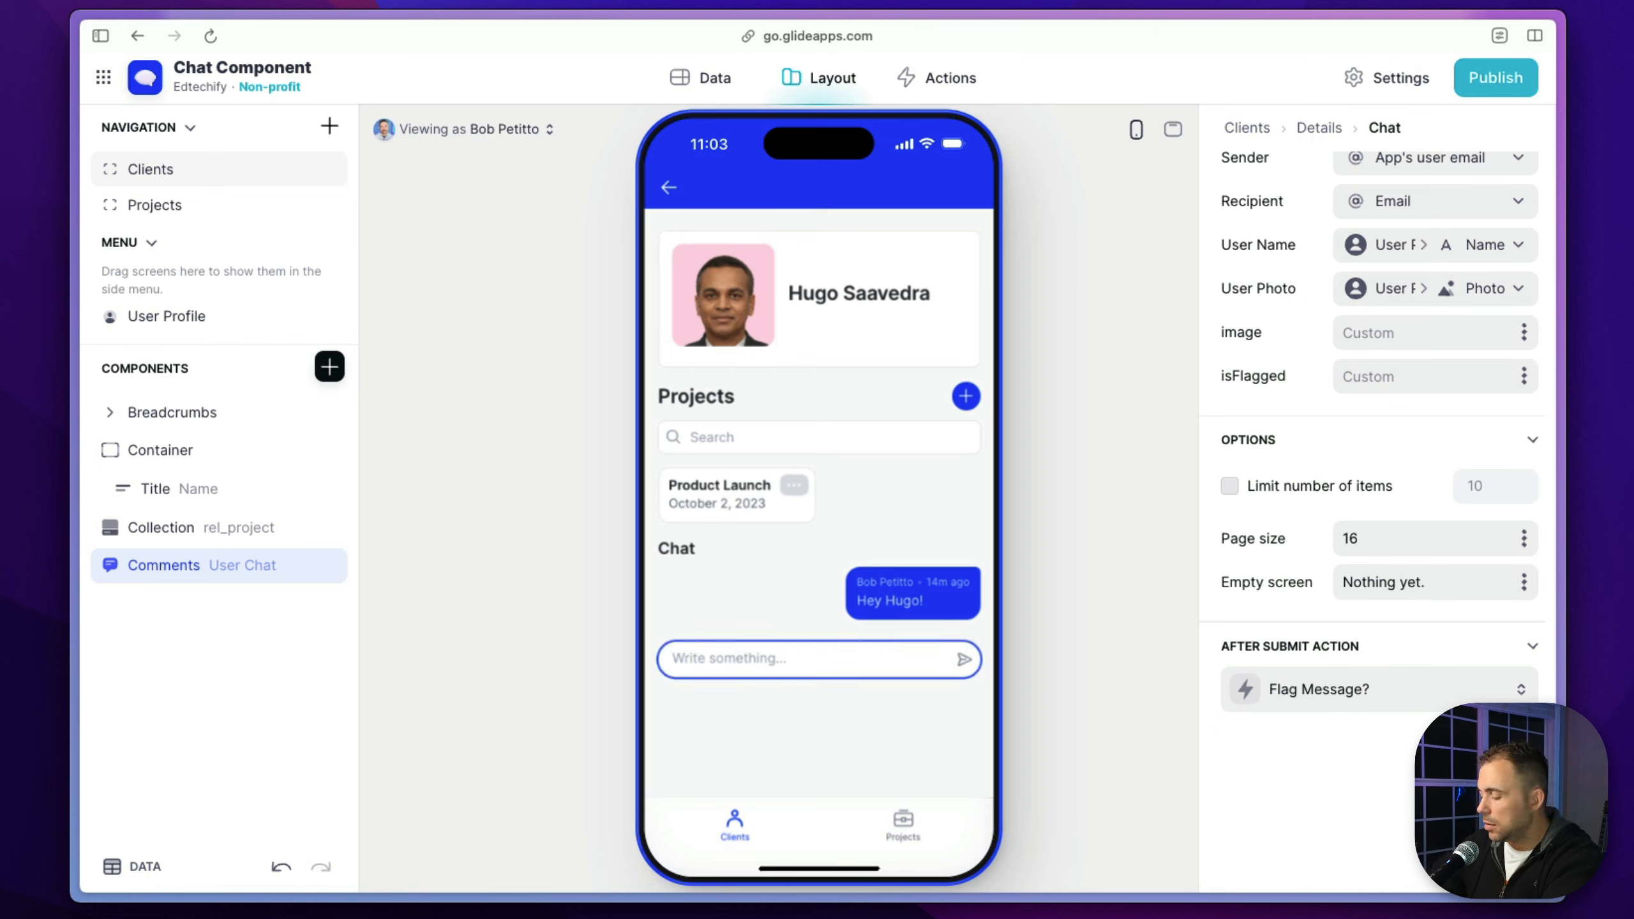
type("I love puppies")
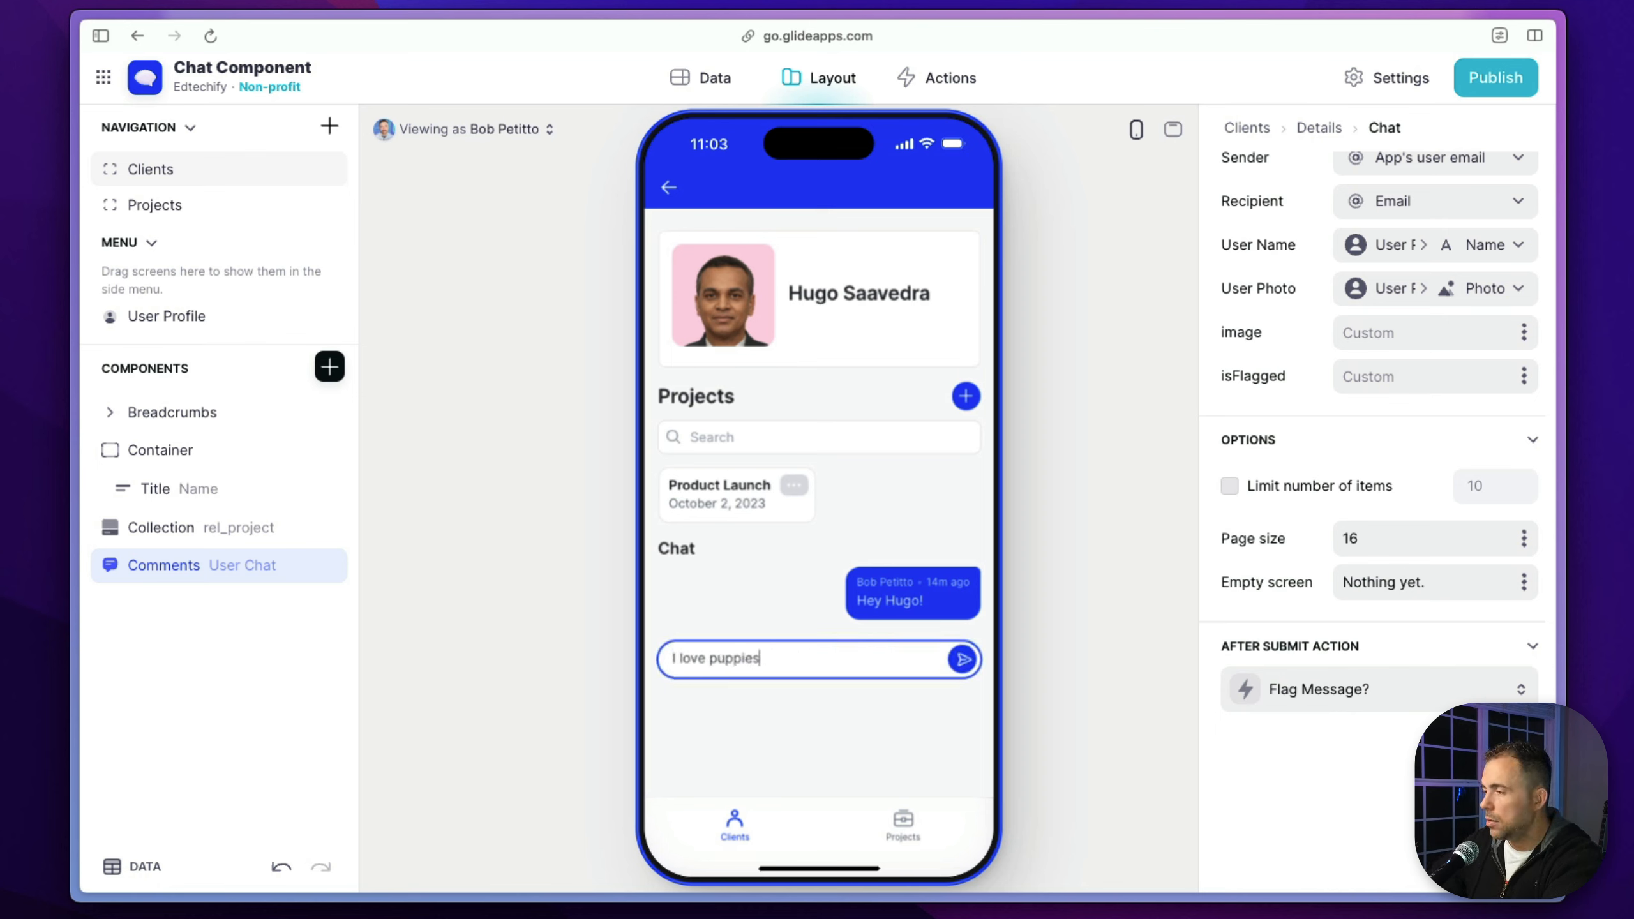
type("!")
key("Return")
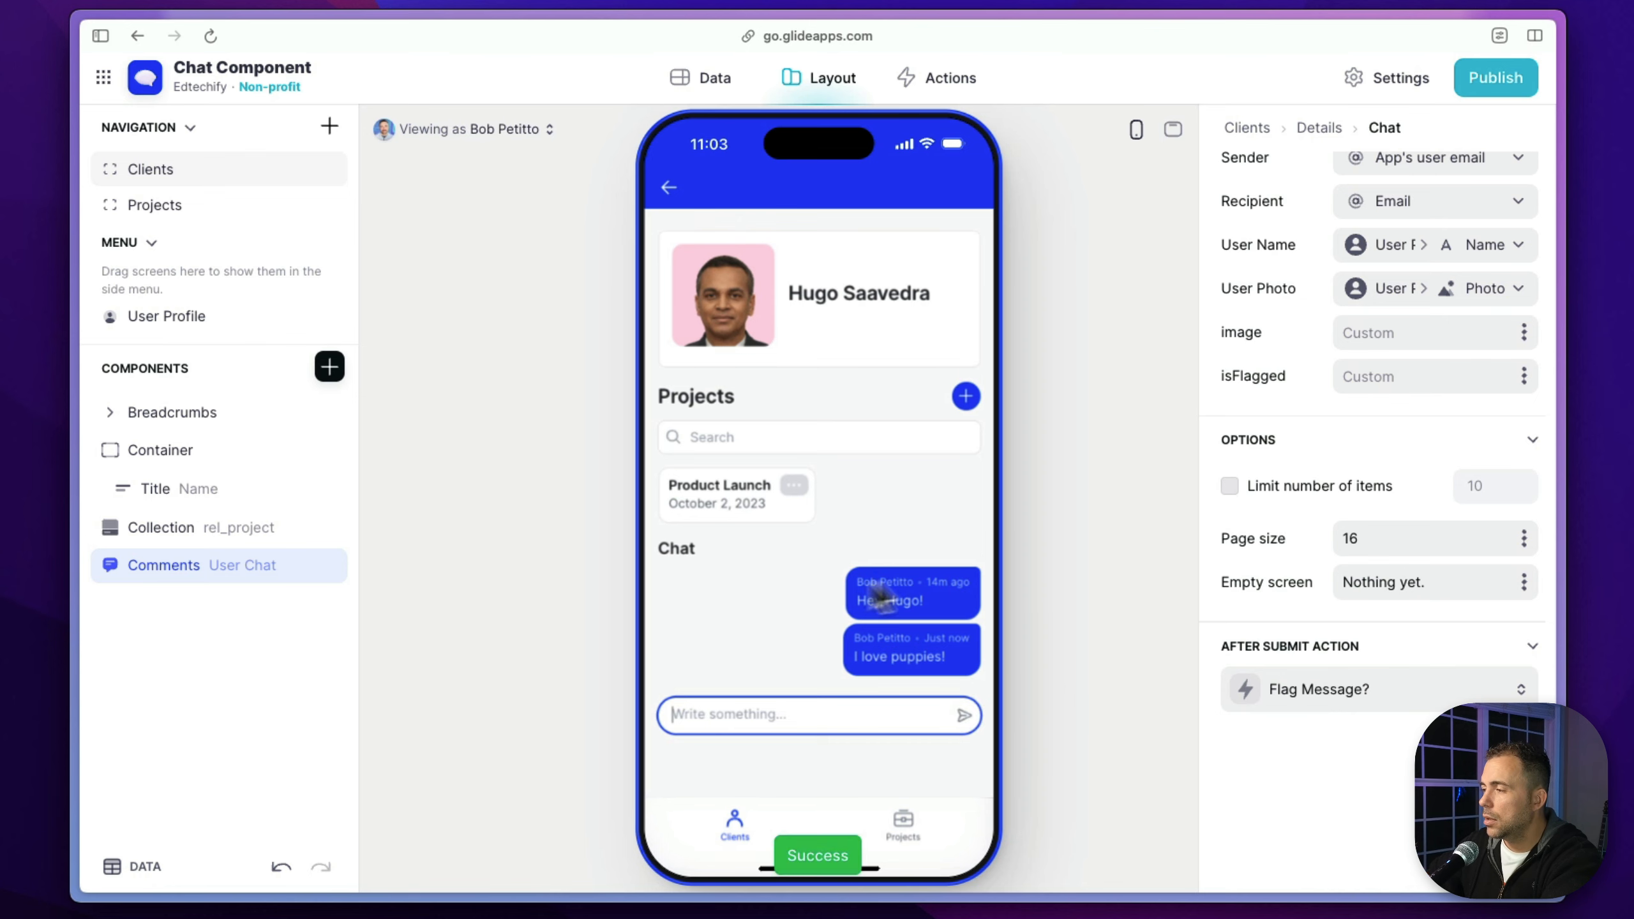
Check the isFlagged value of the newest message in the User Chat table
left_click(718, 82)
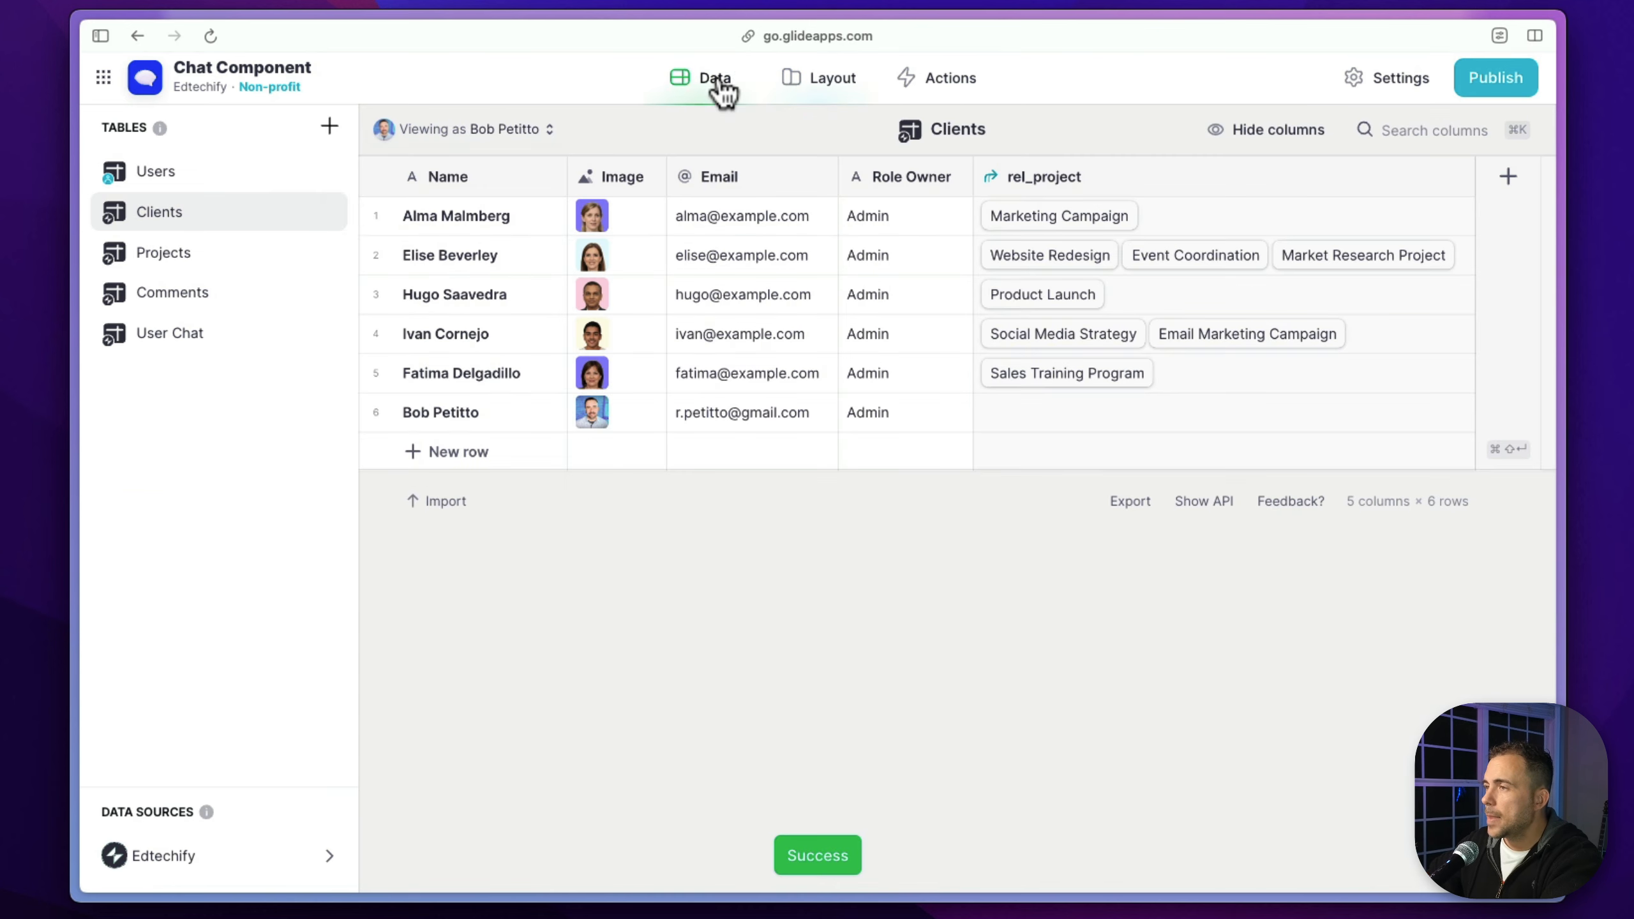
left_click(174, 295)
scroll(1142, 446, "right", 5)
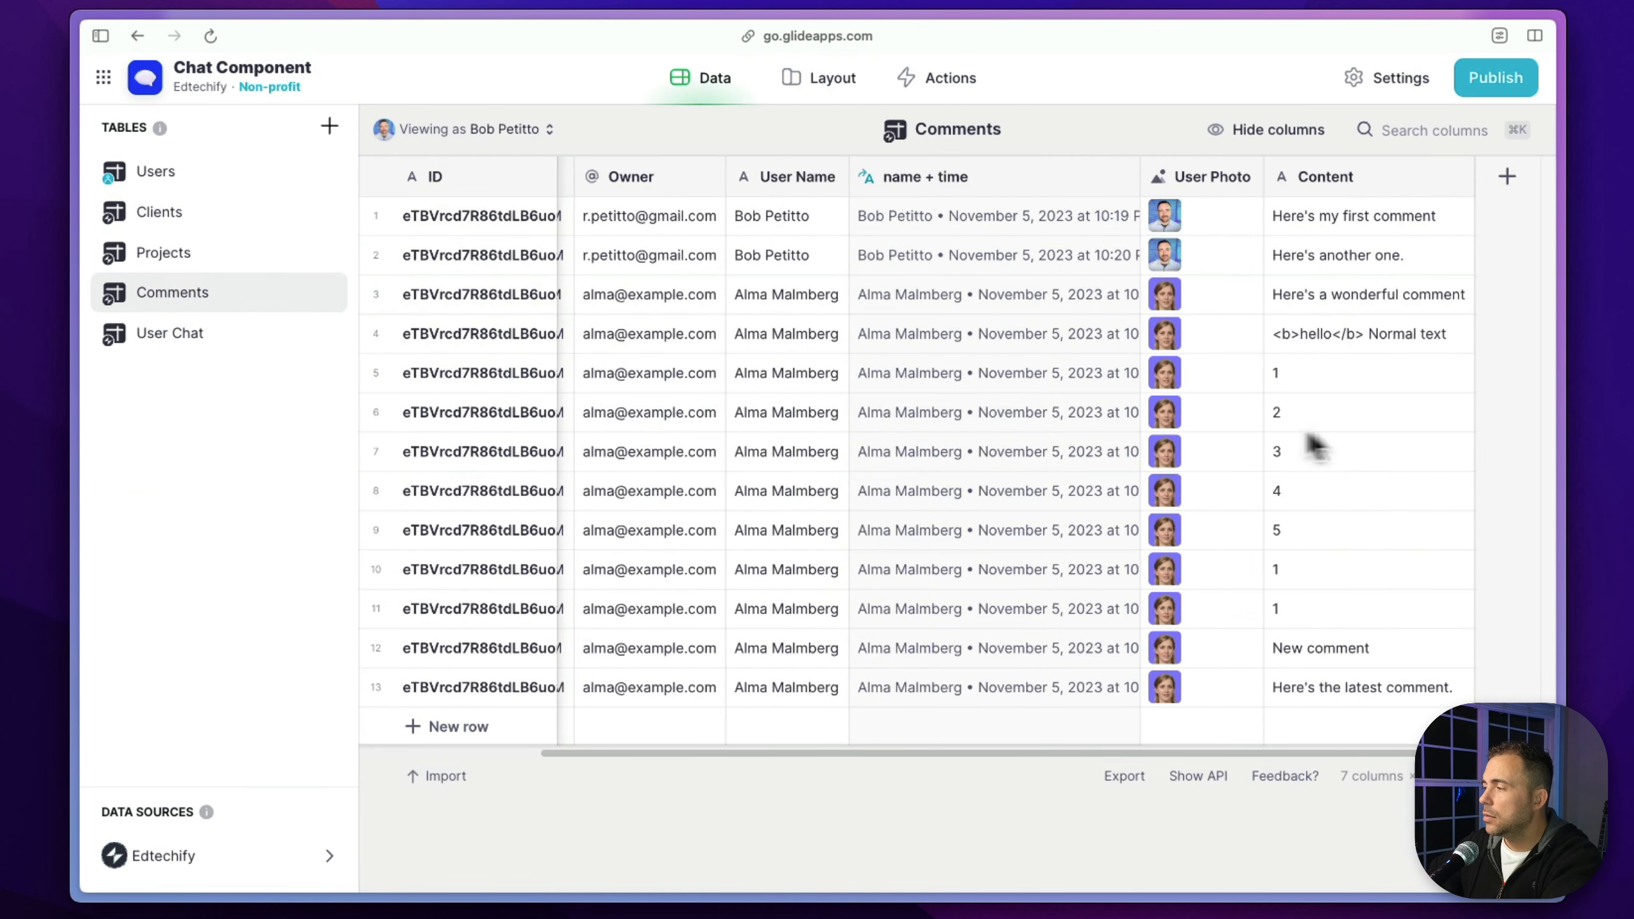
left_click(170, 334)
scroll(1334, 383, "right", 6)
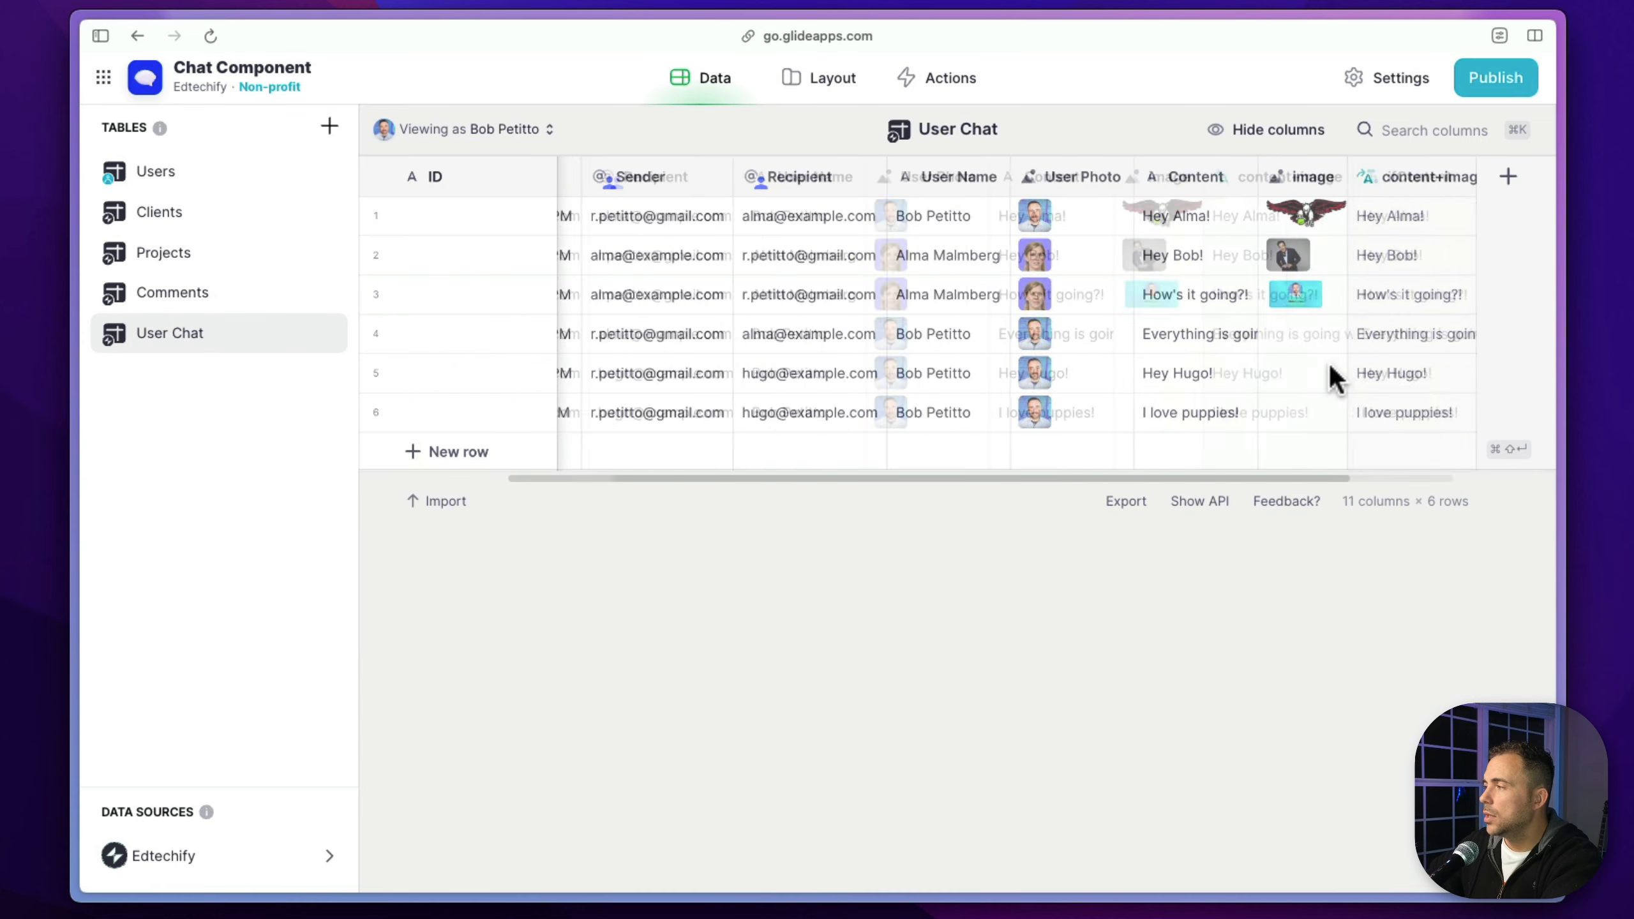
left_click(1444, 419)
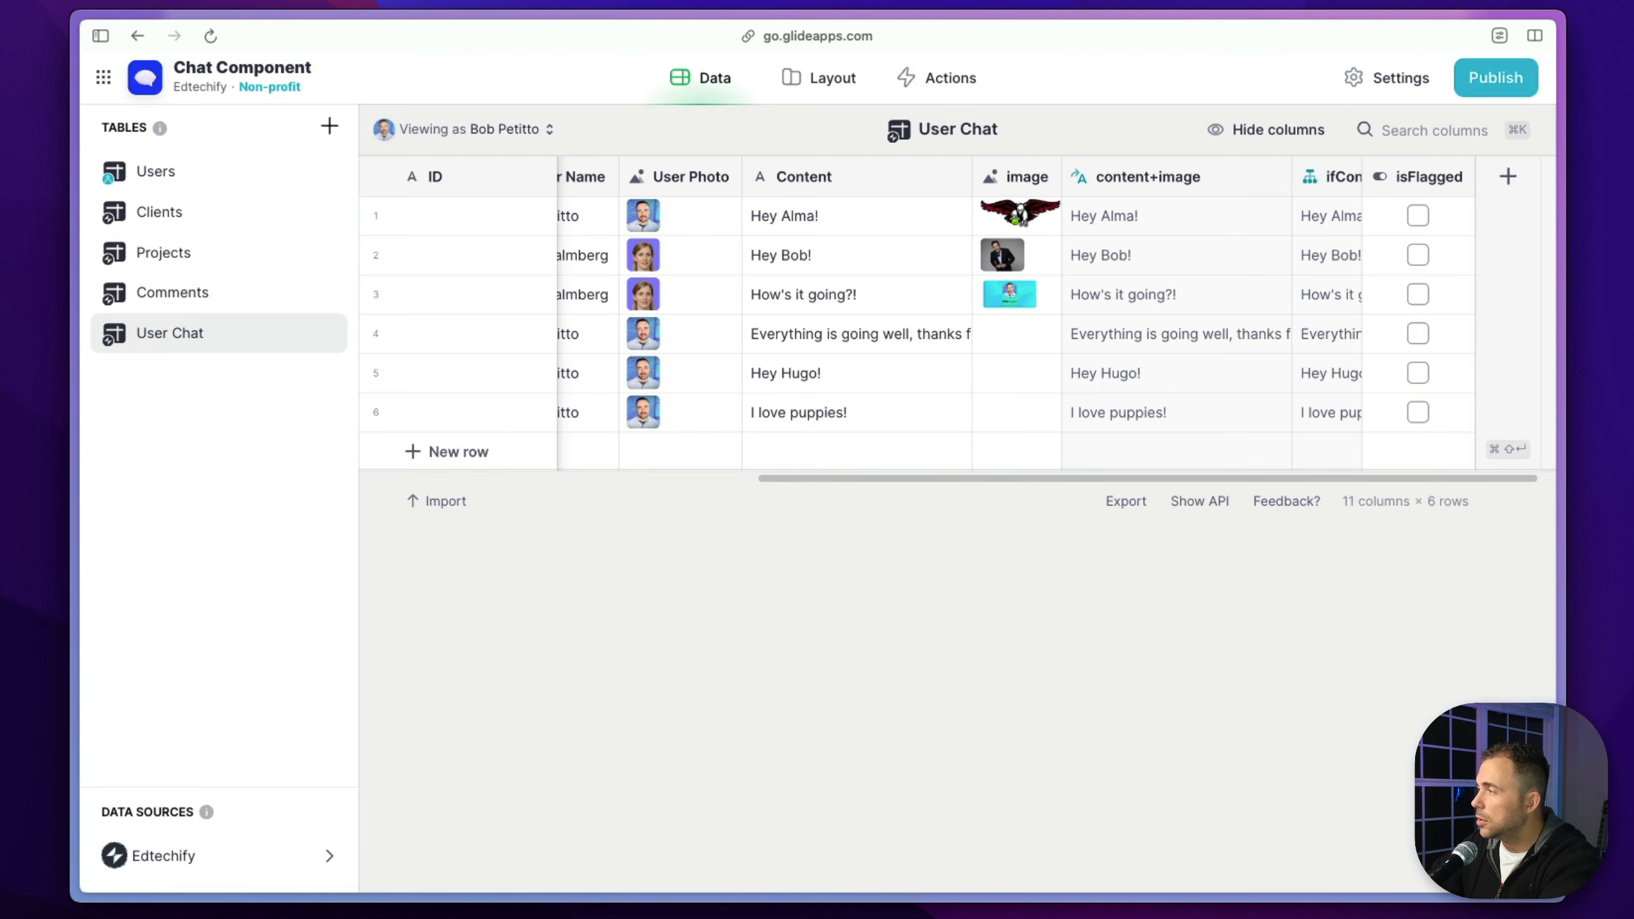
Add a column named ifVulgarContent of type If → Then → Else to the User Chat table
left_click(1508, 180)
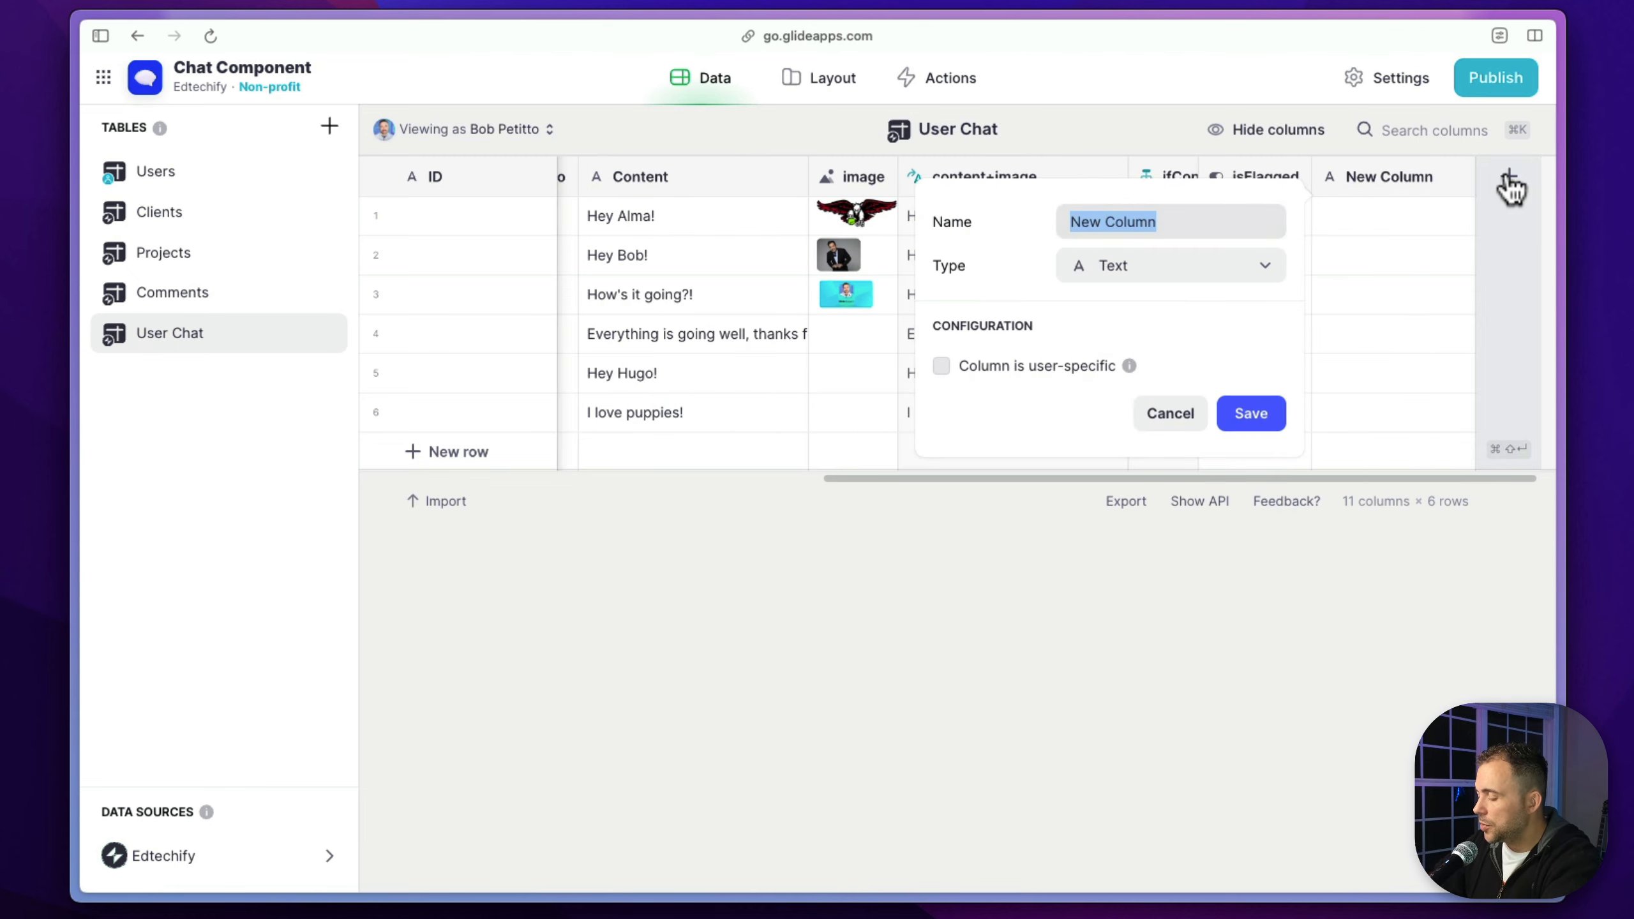
type("ifVulgarContent")
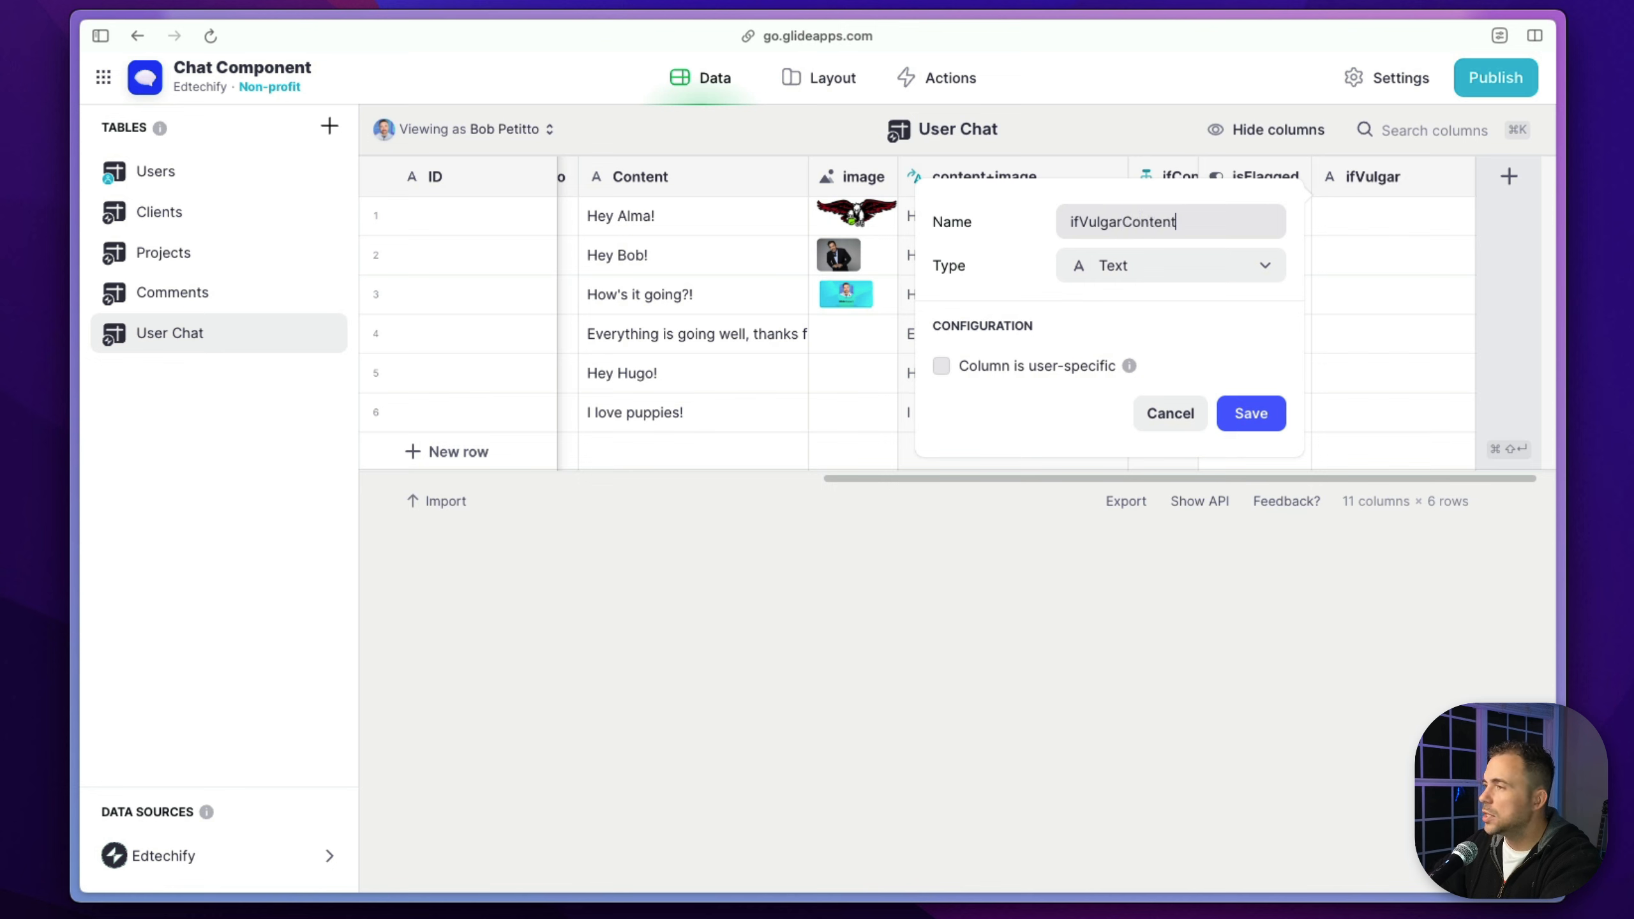
left_click(1245, 261)
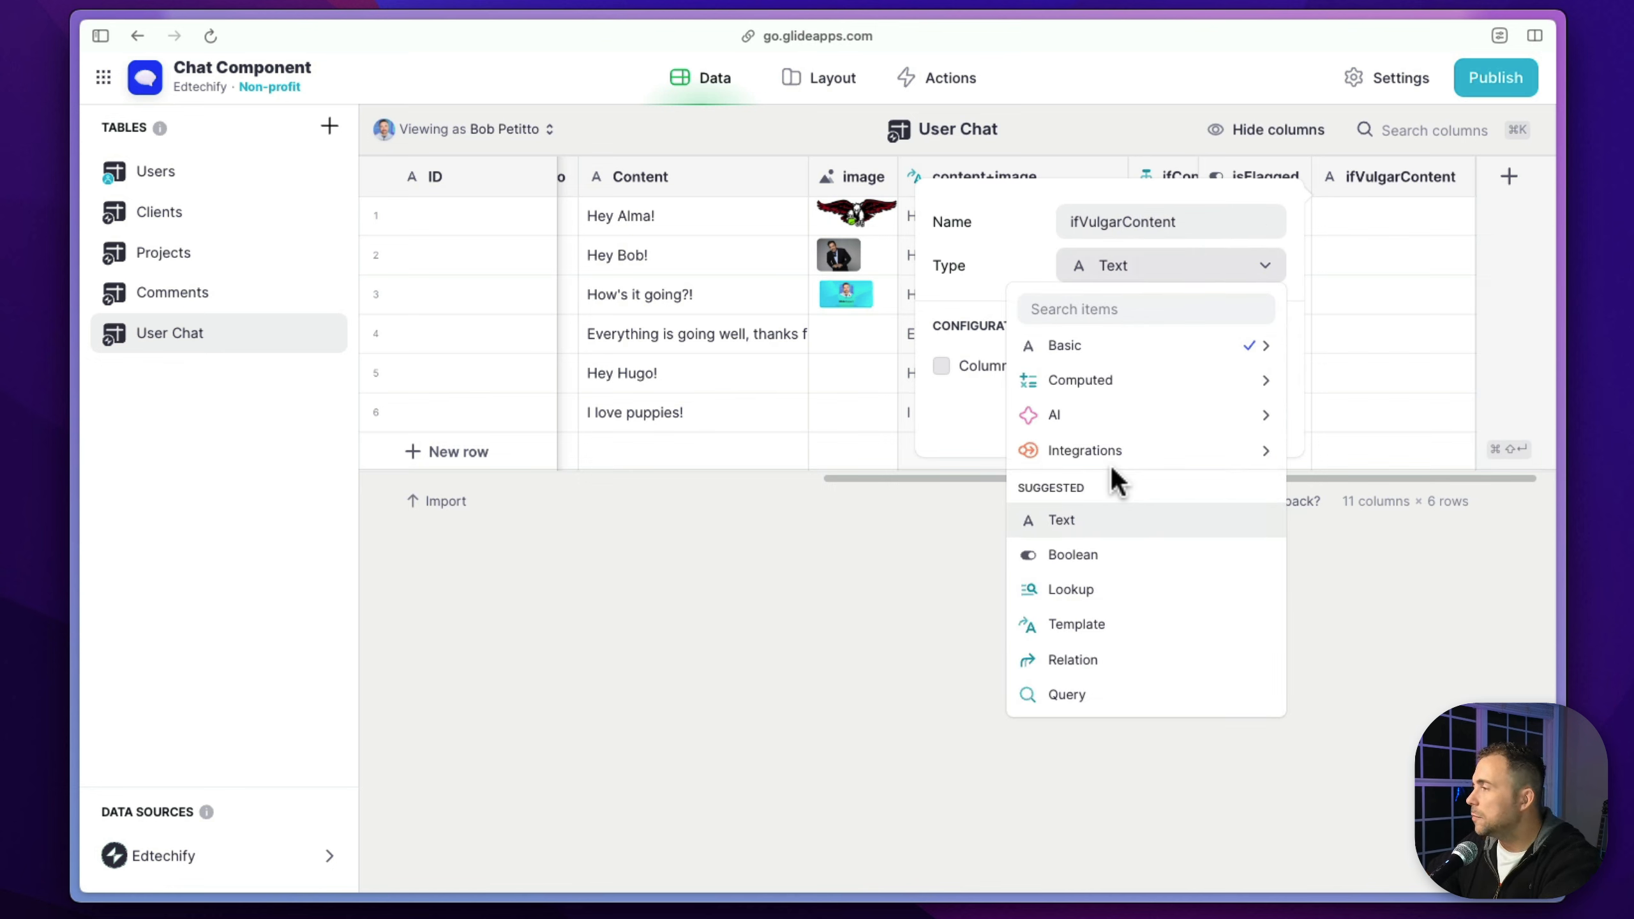
mouse_move(1120, 380)
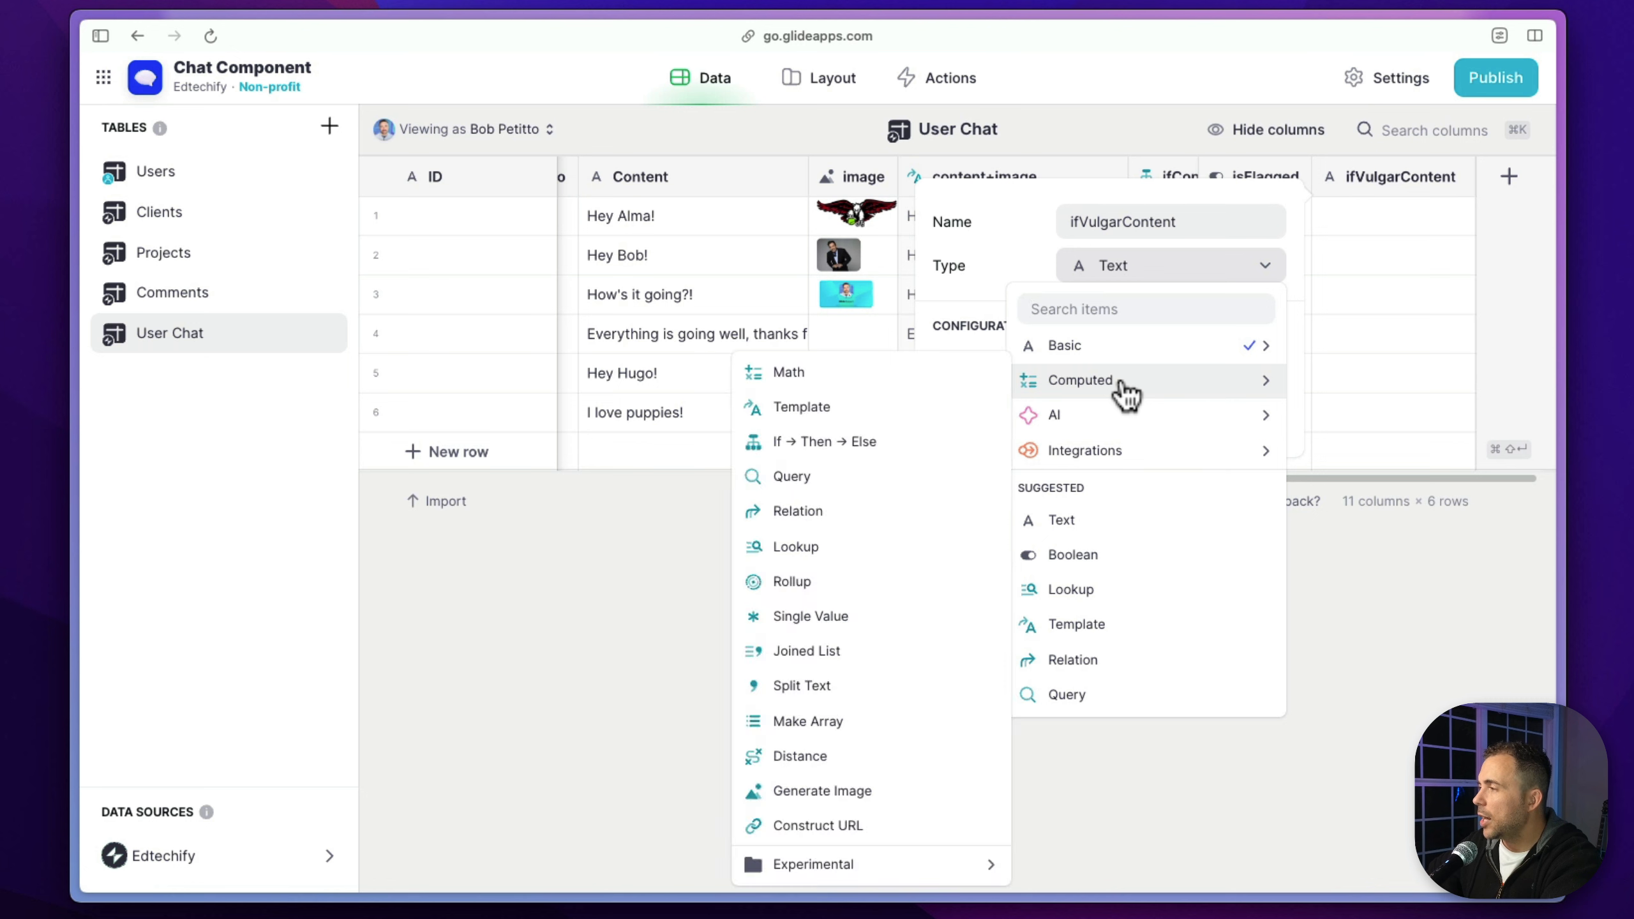
left_click(844, 447)
Make the ifVulgarContent column return "This message was flagged" if isFlagged is checked, else Content, and save it
left_click(1099, 373)
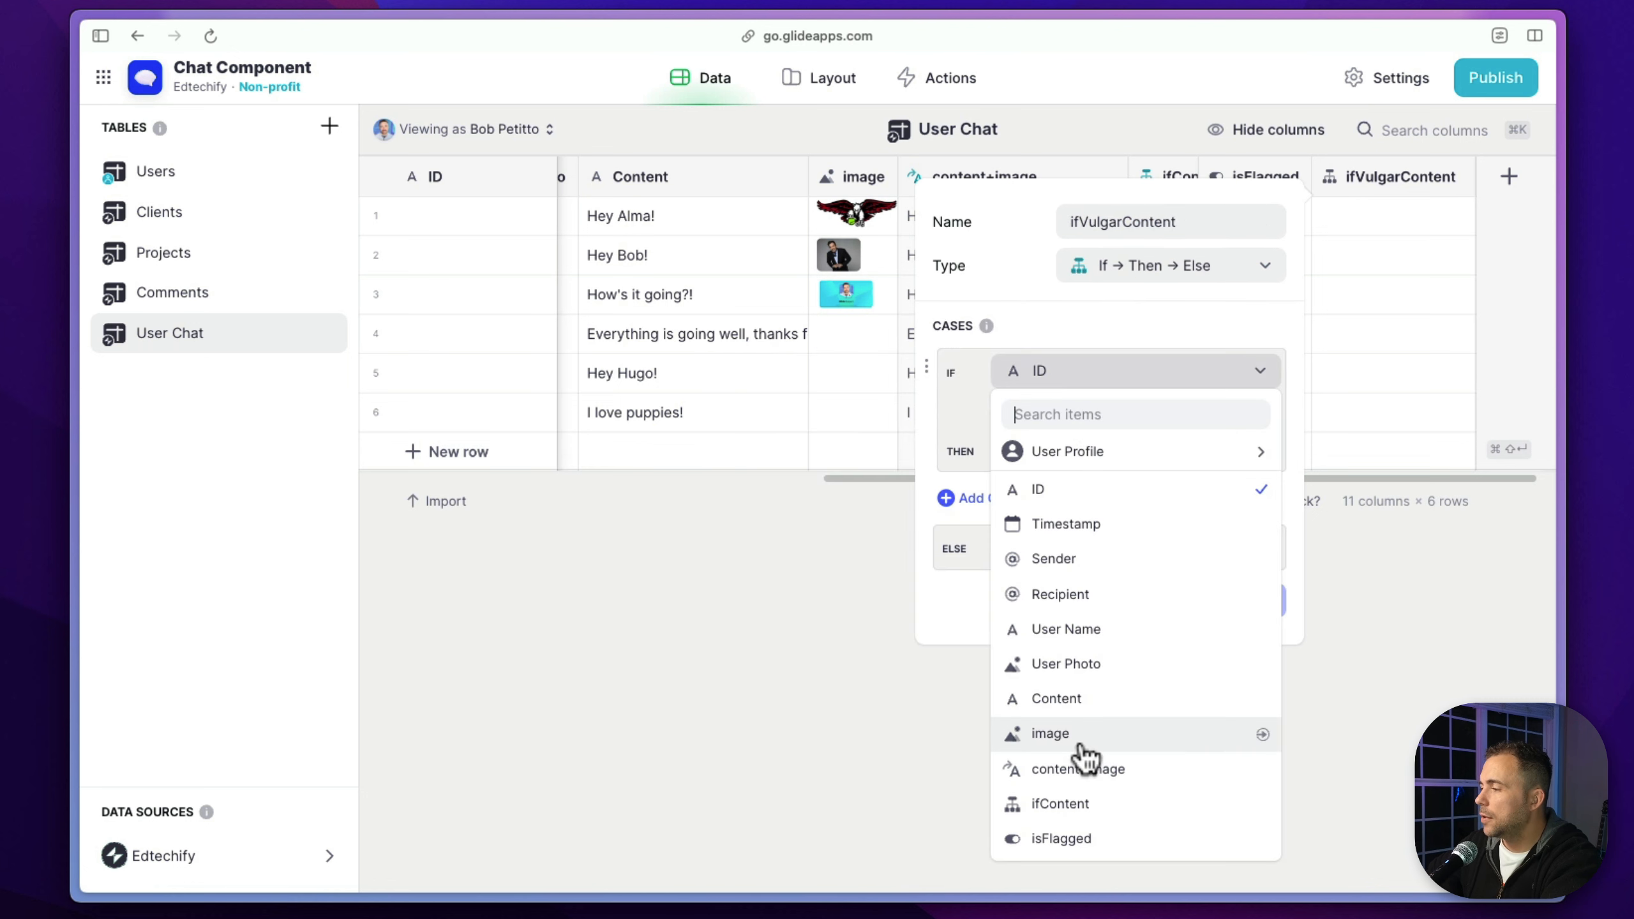
left_click(1087, 840)
left_click(1067, 414)
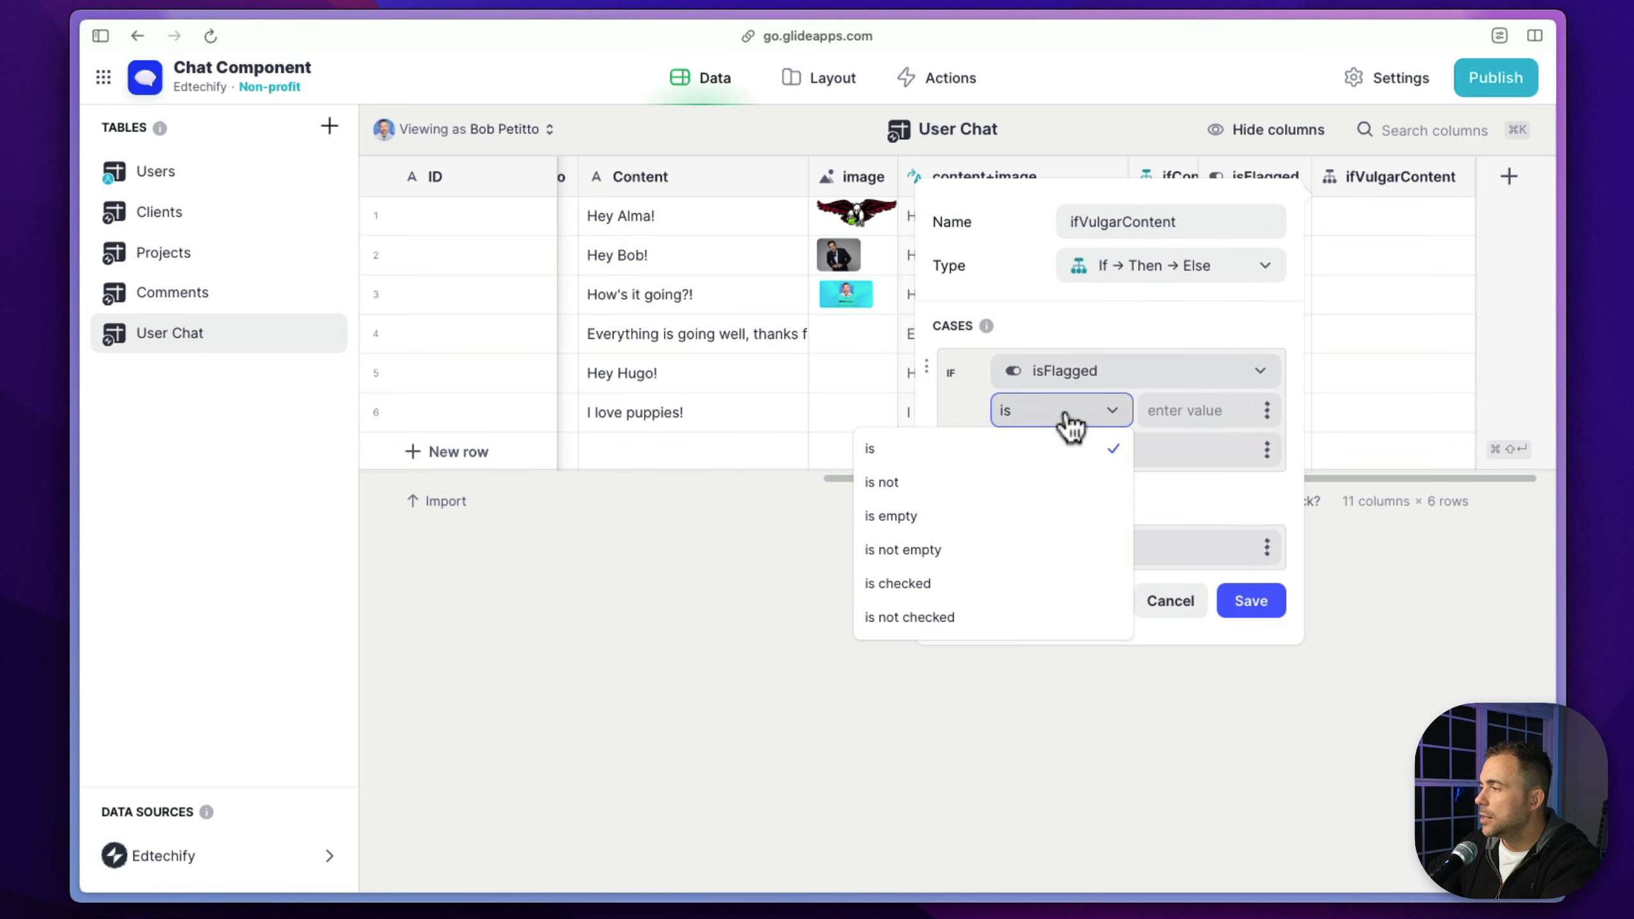
left_click(992, 580)
left_click(1080, 449)
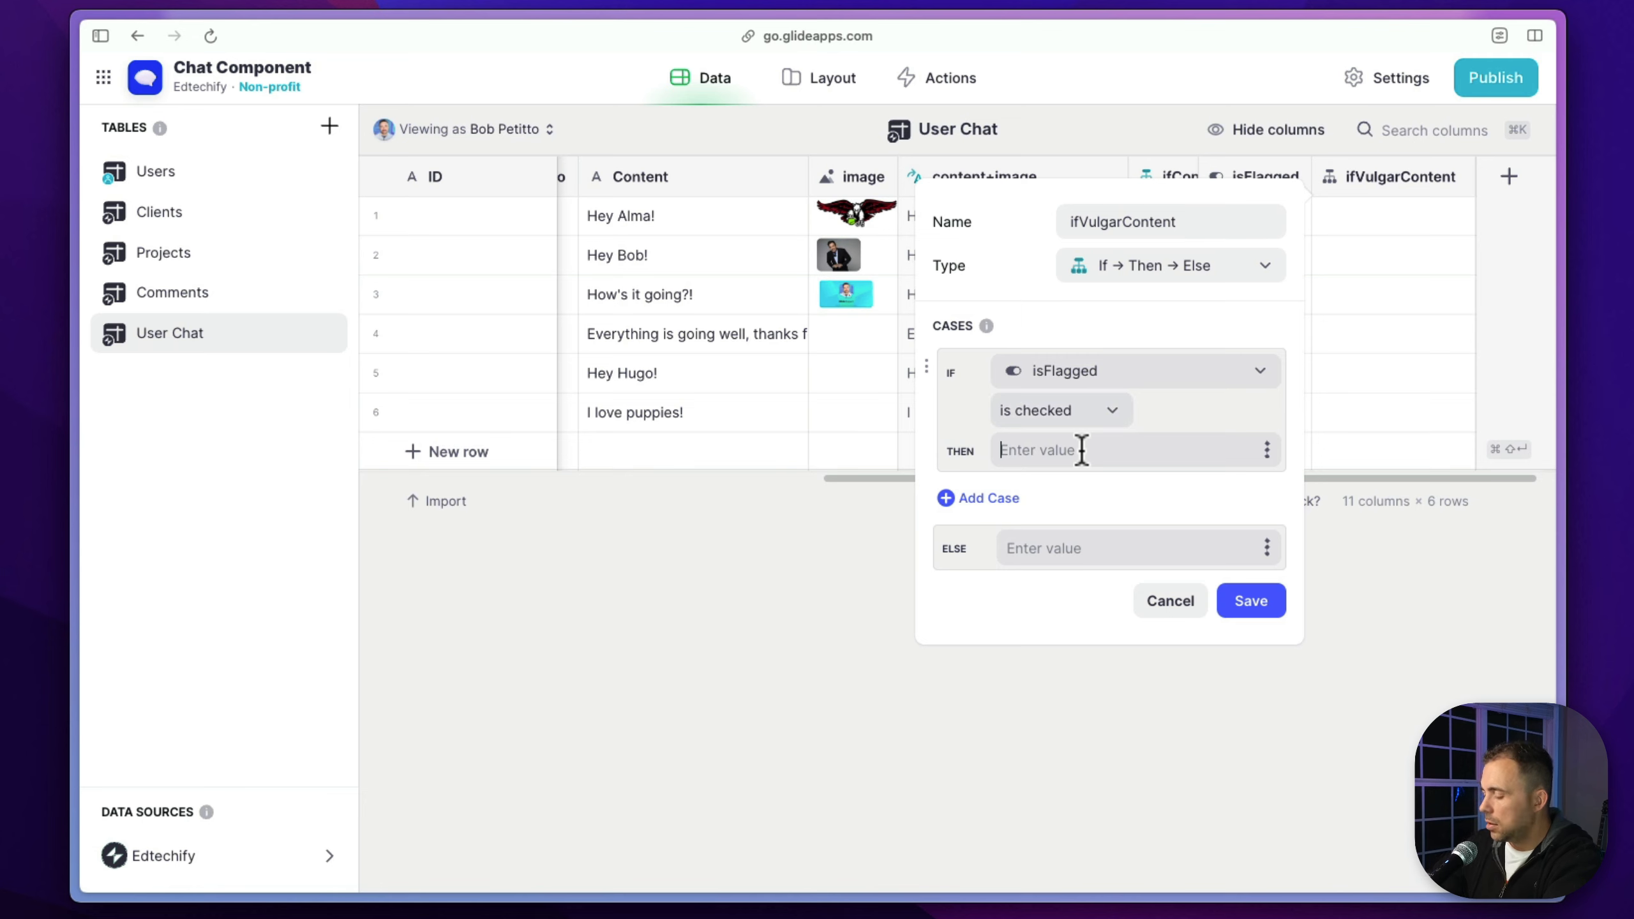
type("The")
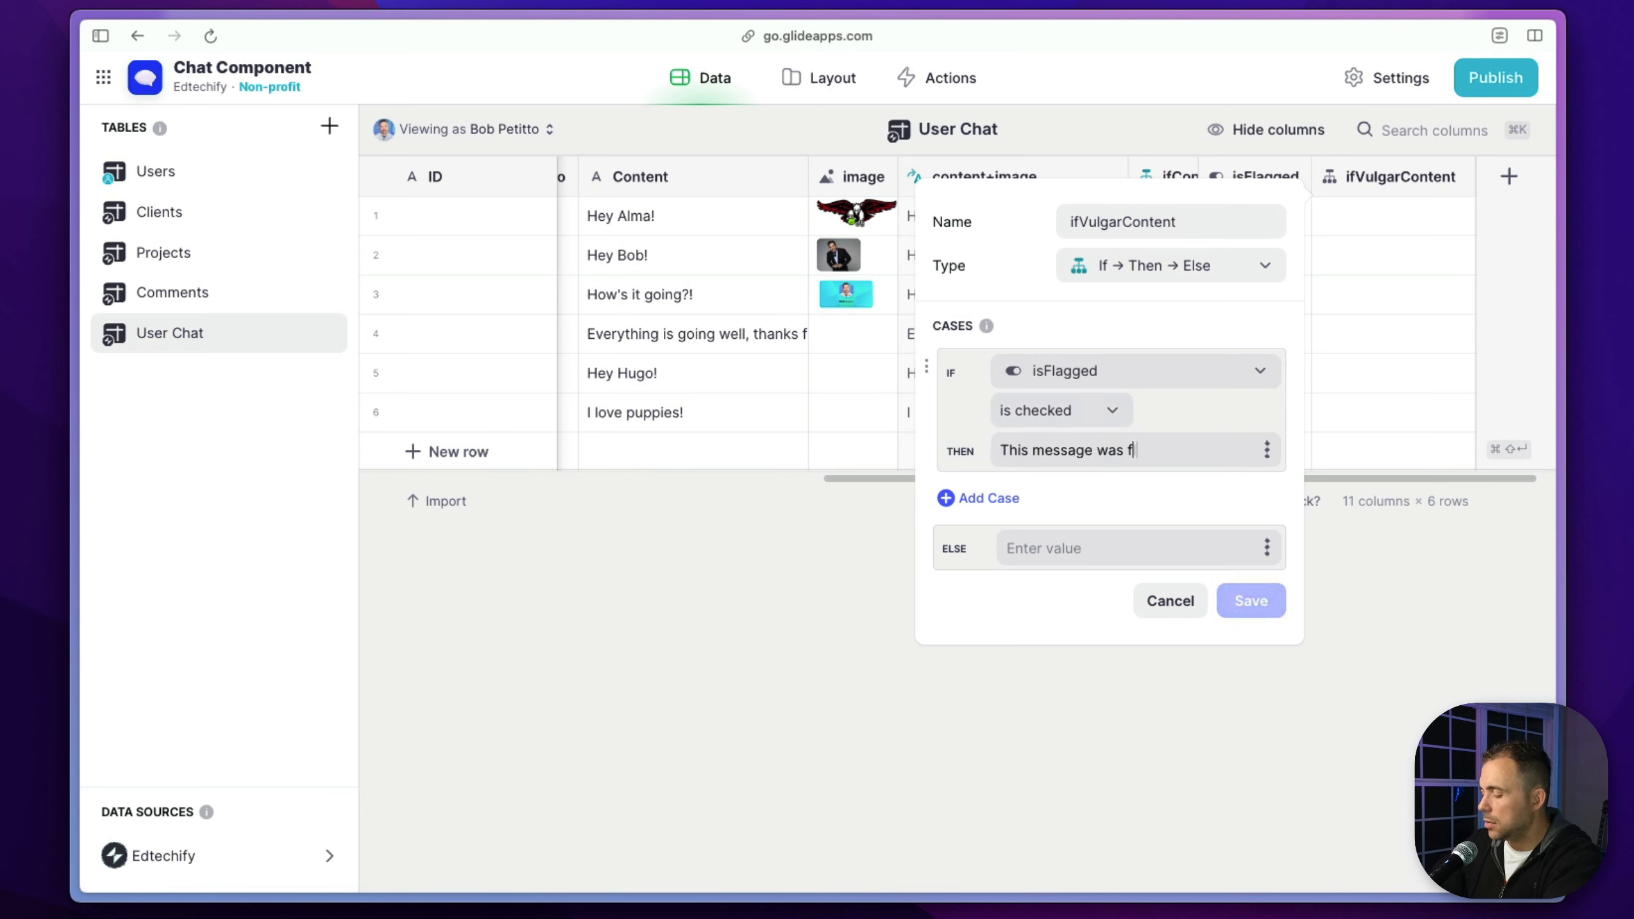
left_click(1265, 548)
left_click(1159, 414)
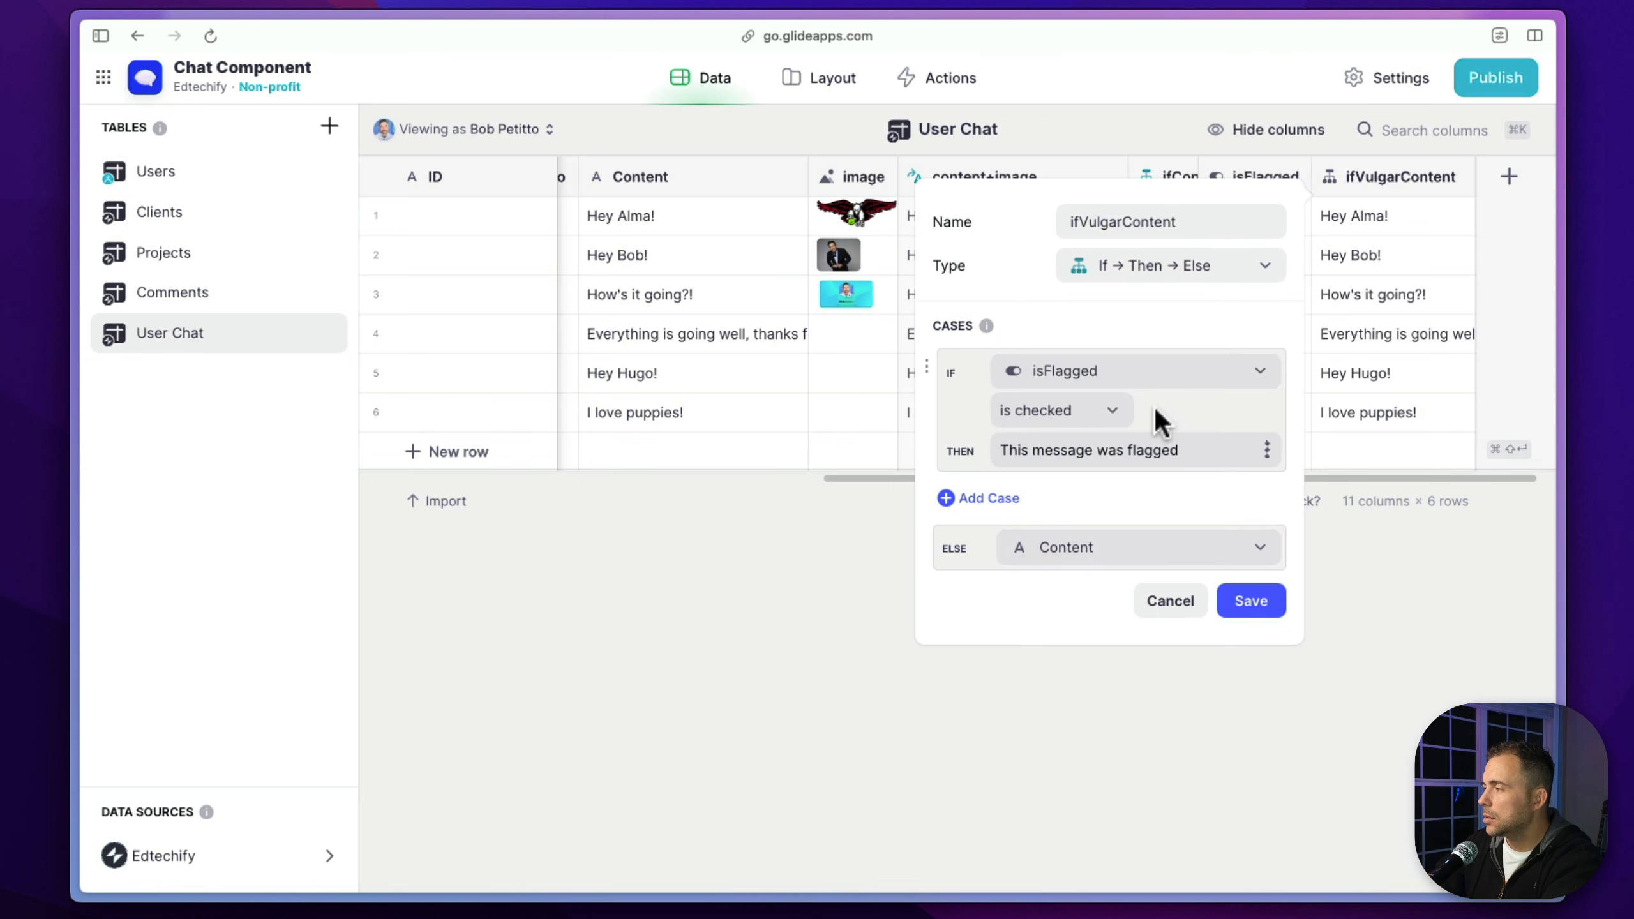
left_click(1250, 601)
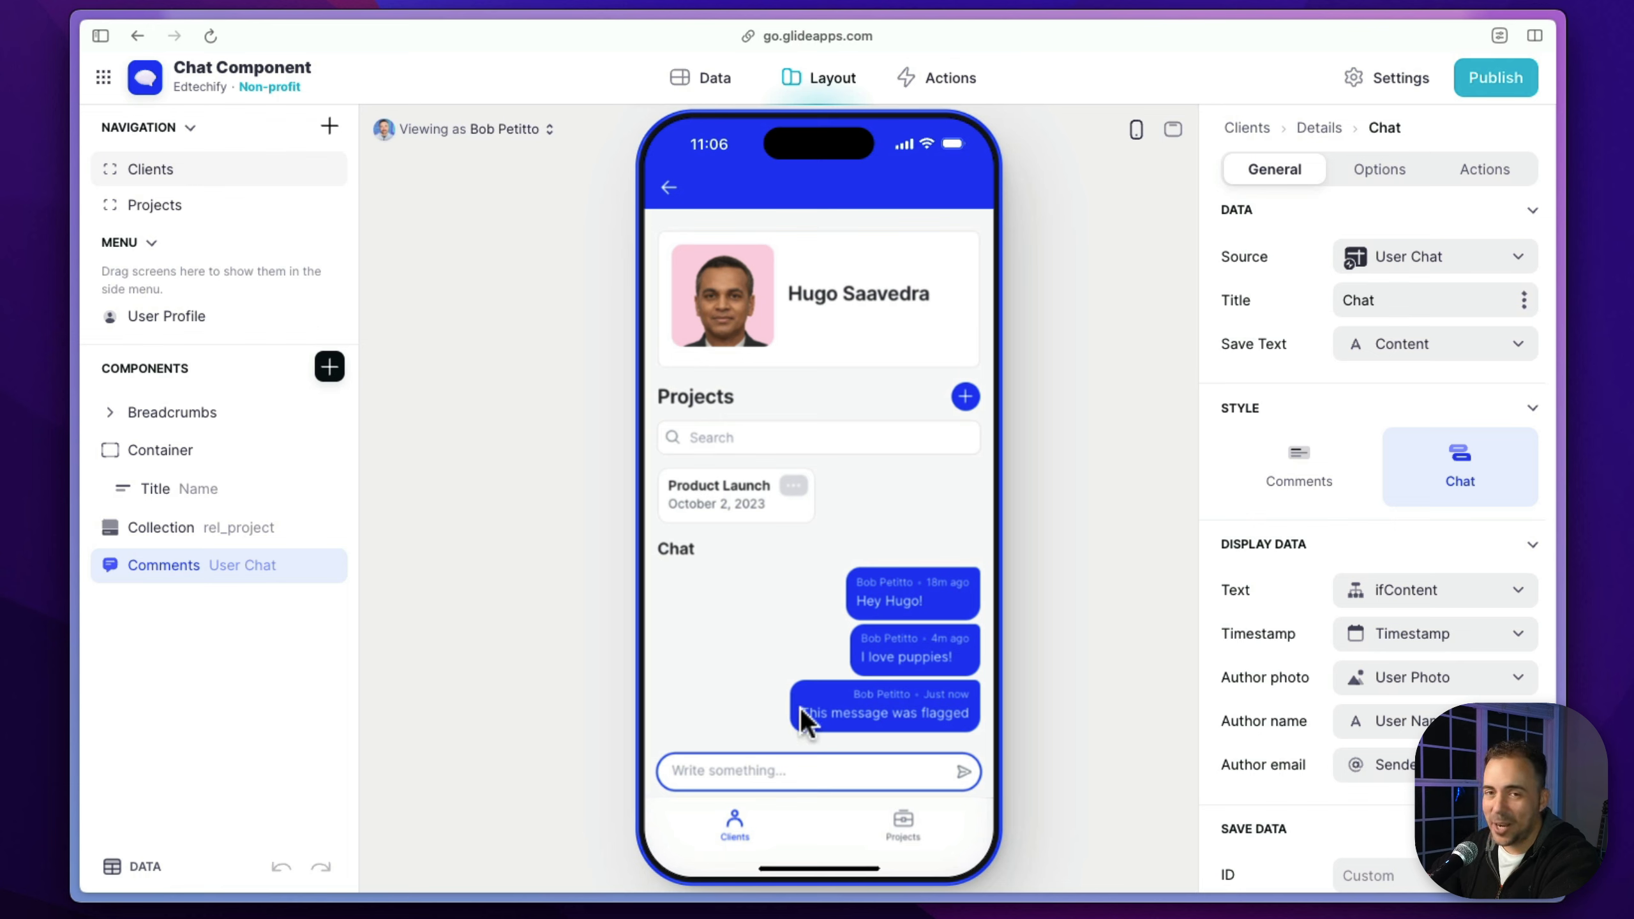
Add a Wait for condition step after Text to Boolean in the chat's Flag Message? after-submit action
mouse_move(790, 710)
left_mouse_down()
mouse_move(911, 707)
mouse_move(762, 709)
left_mouse_up()
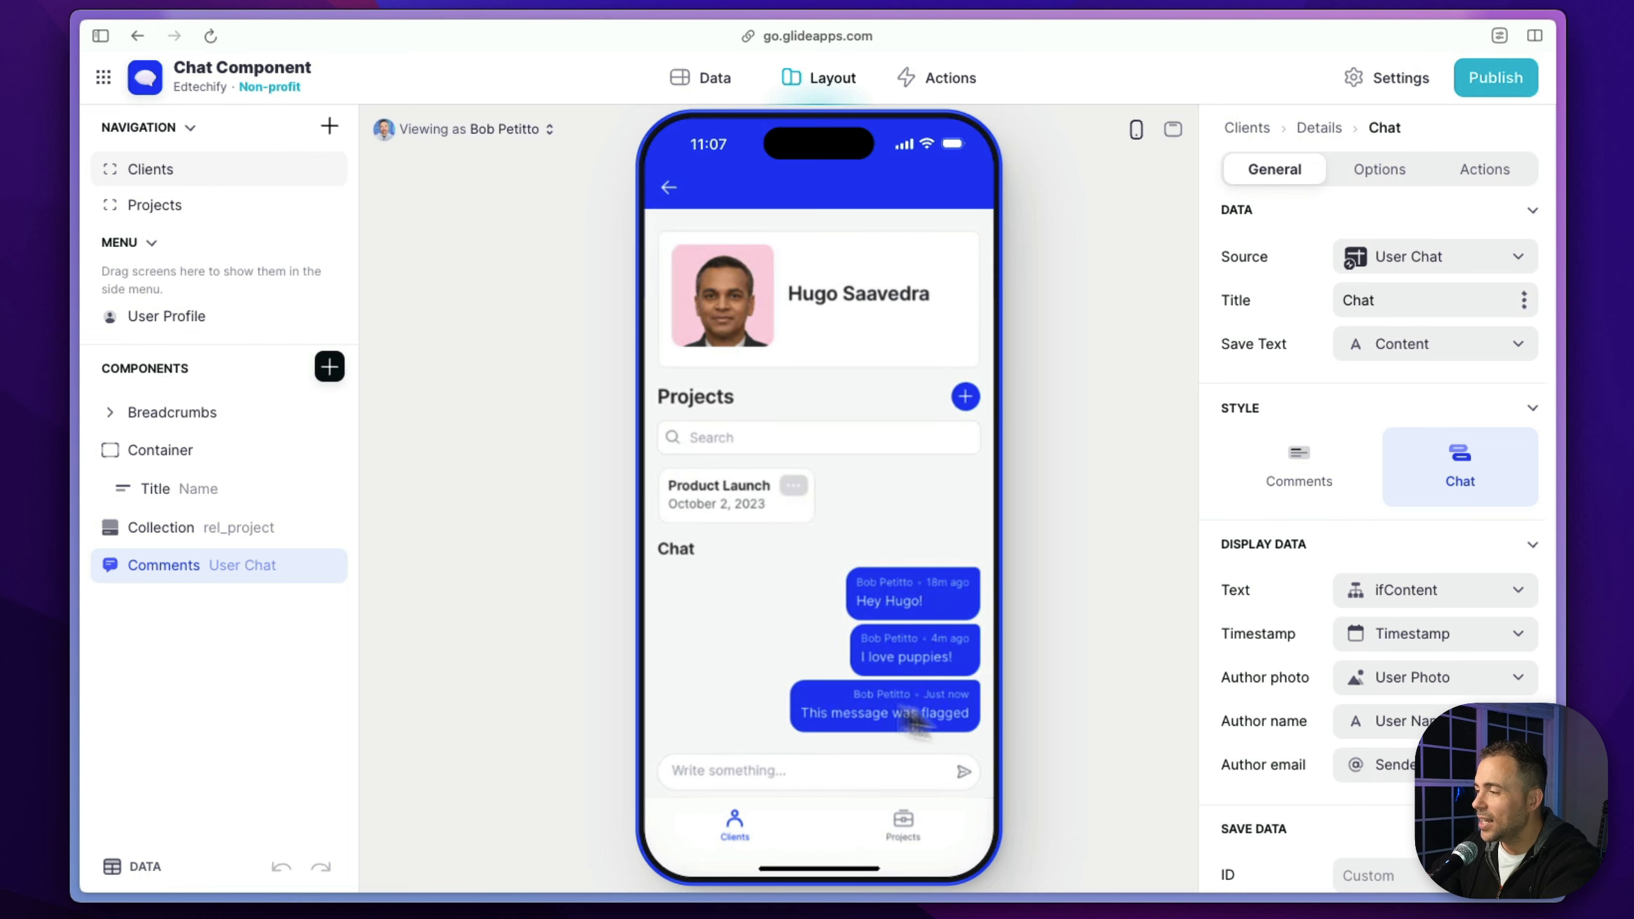
scroll(1445, 117, "down", 10)
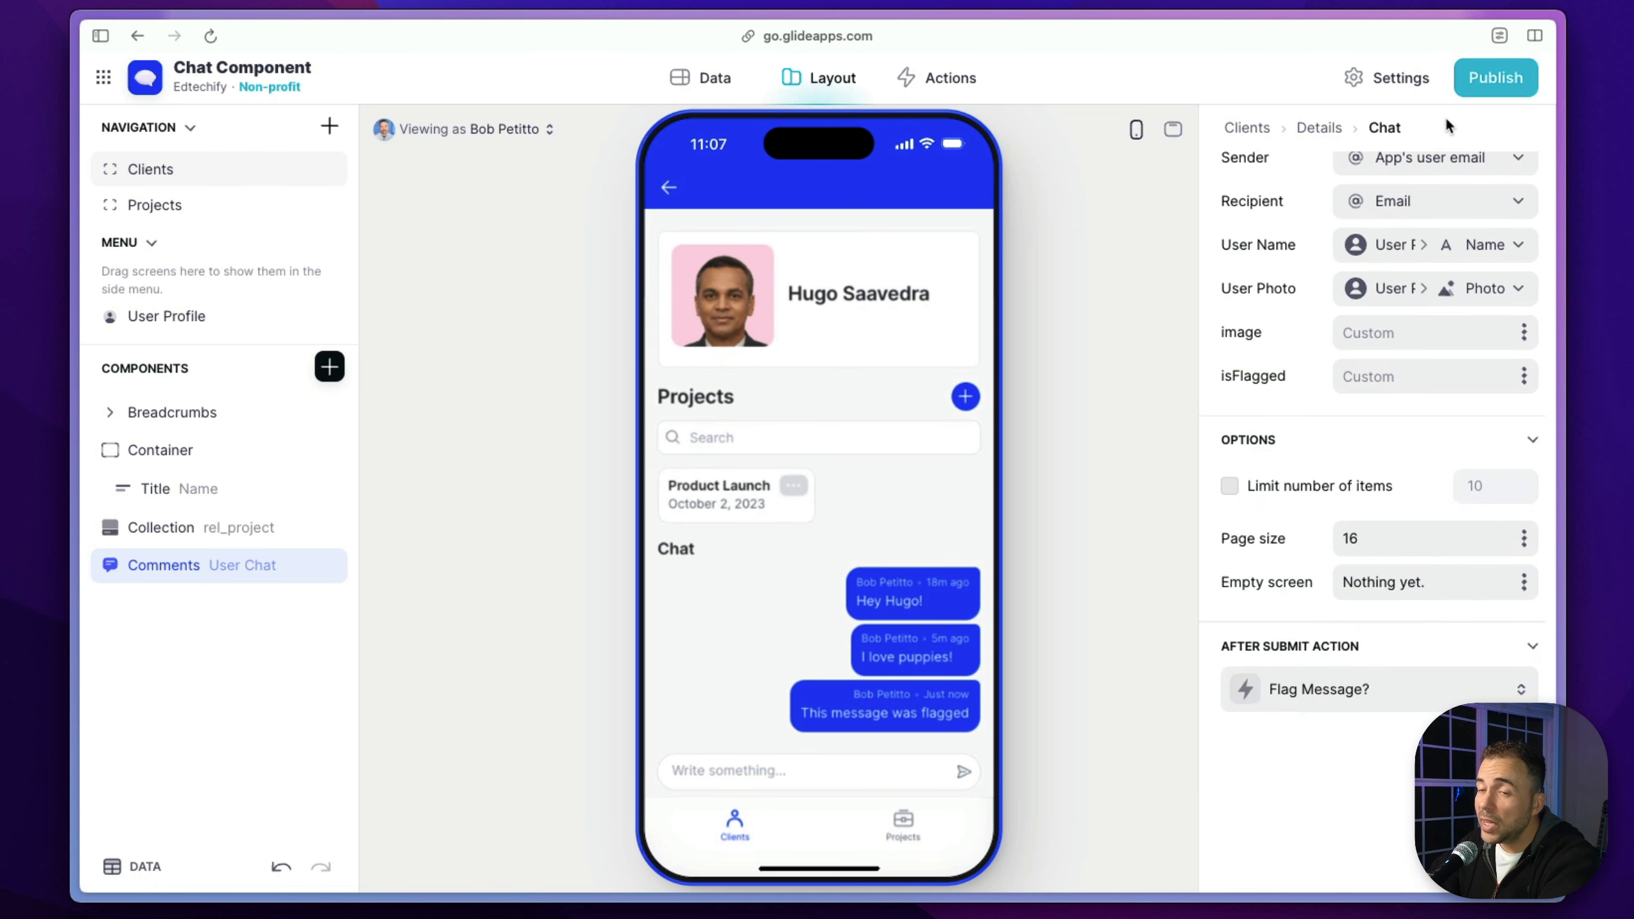
left_click(1315, 690)
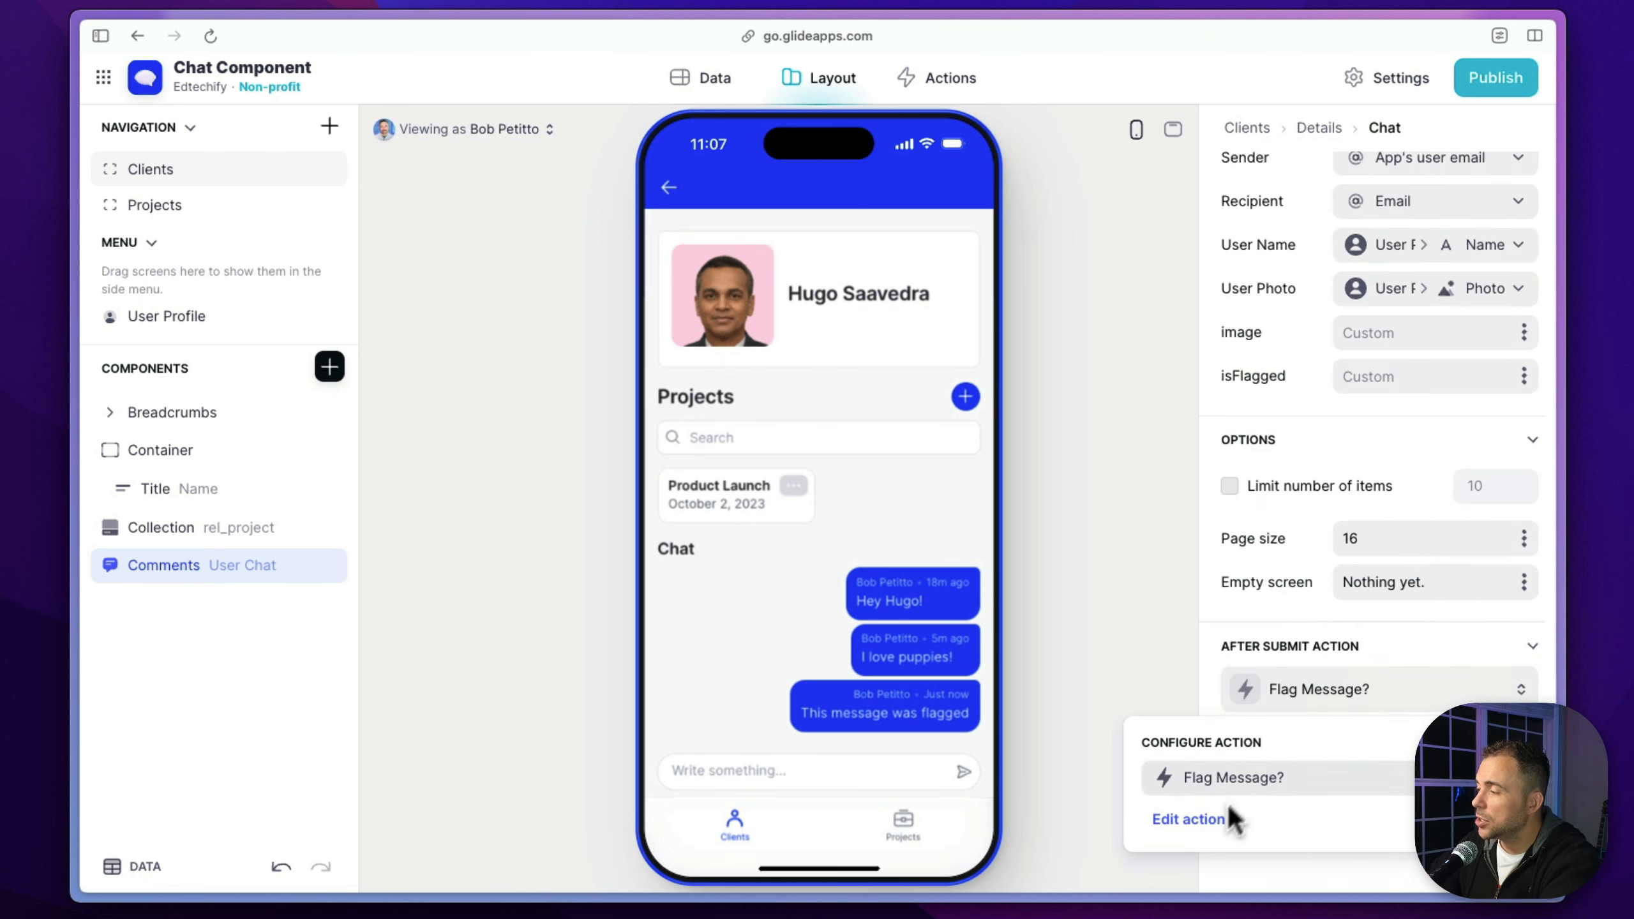
left_click(1210, 817)
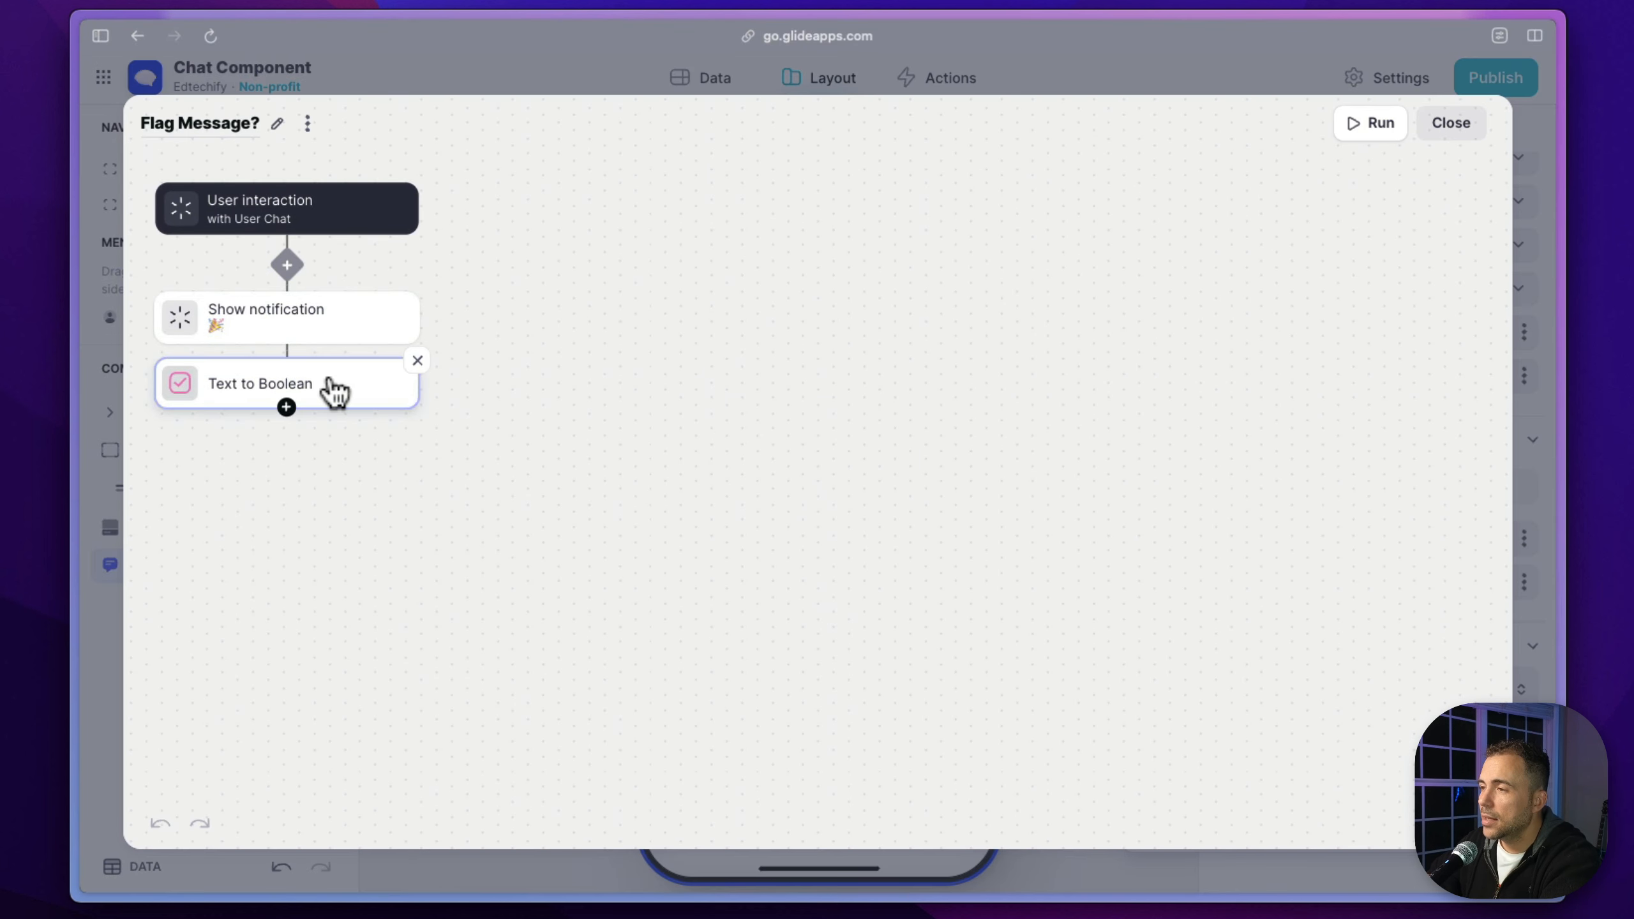
left_click(334, 389)
left_click(318, 508)
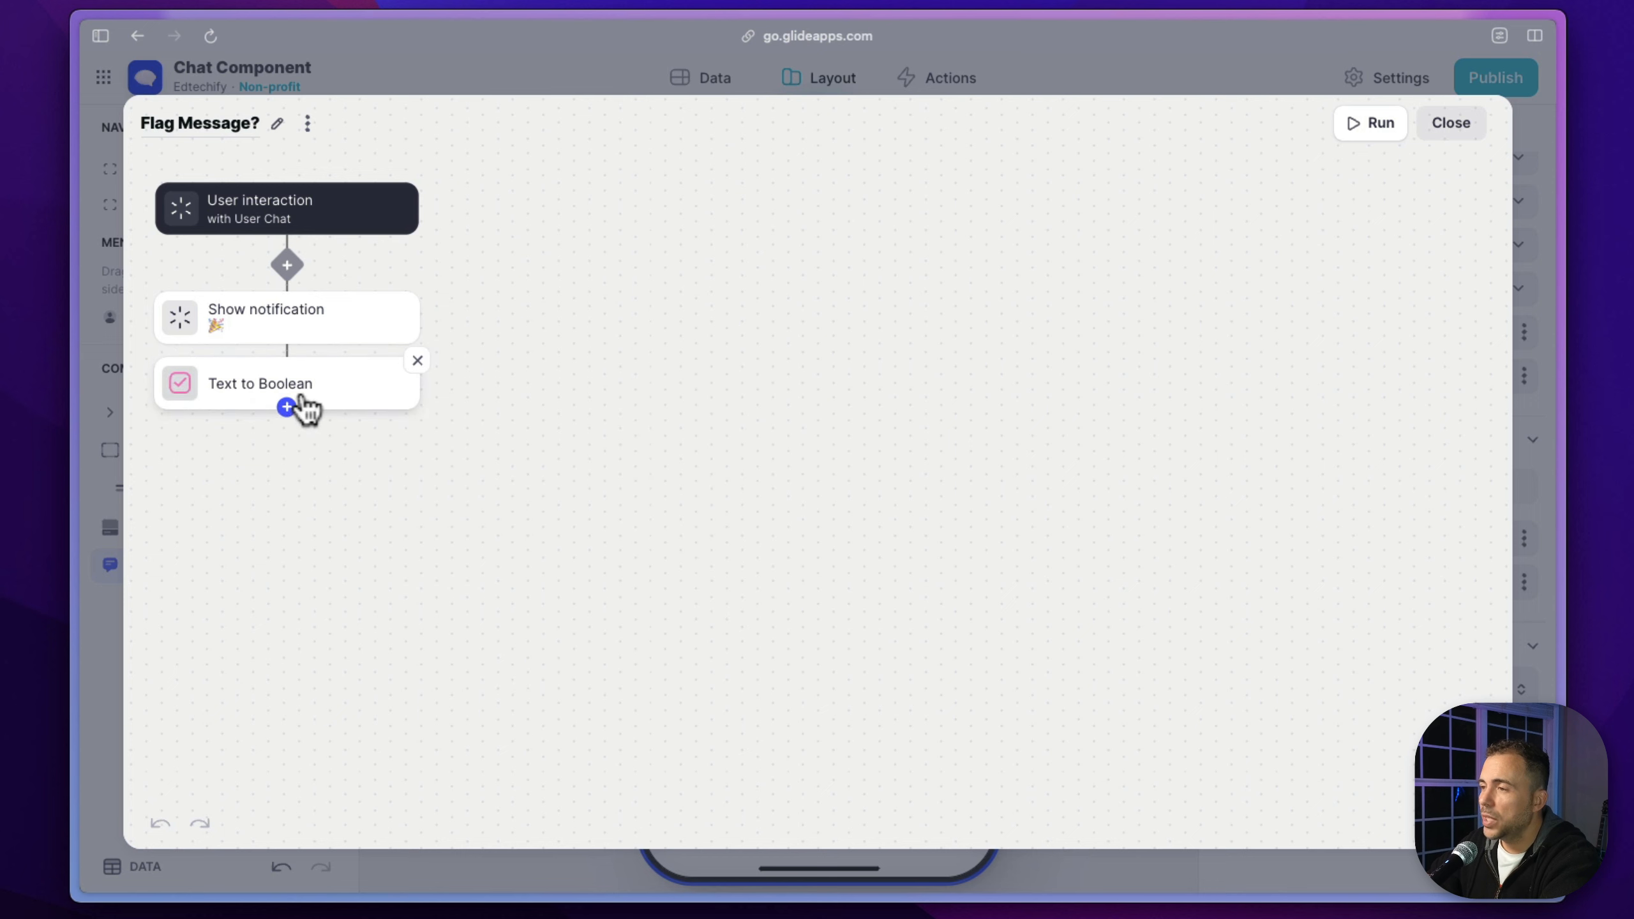
left_click(288, 407)
type("wait")
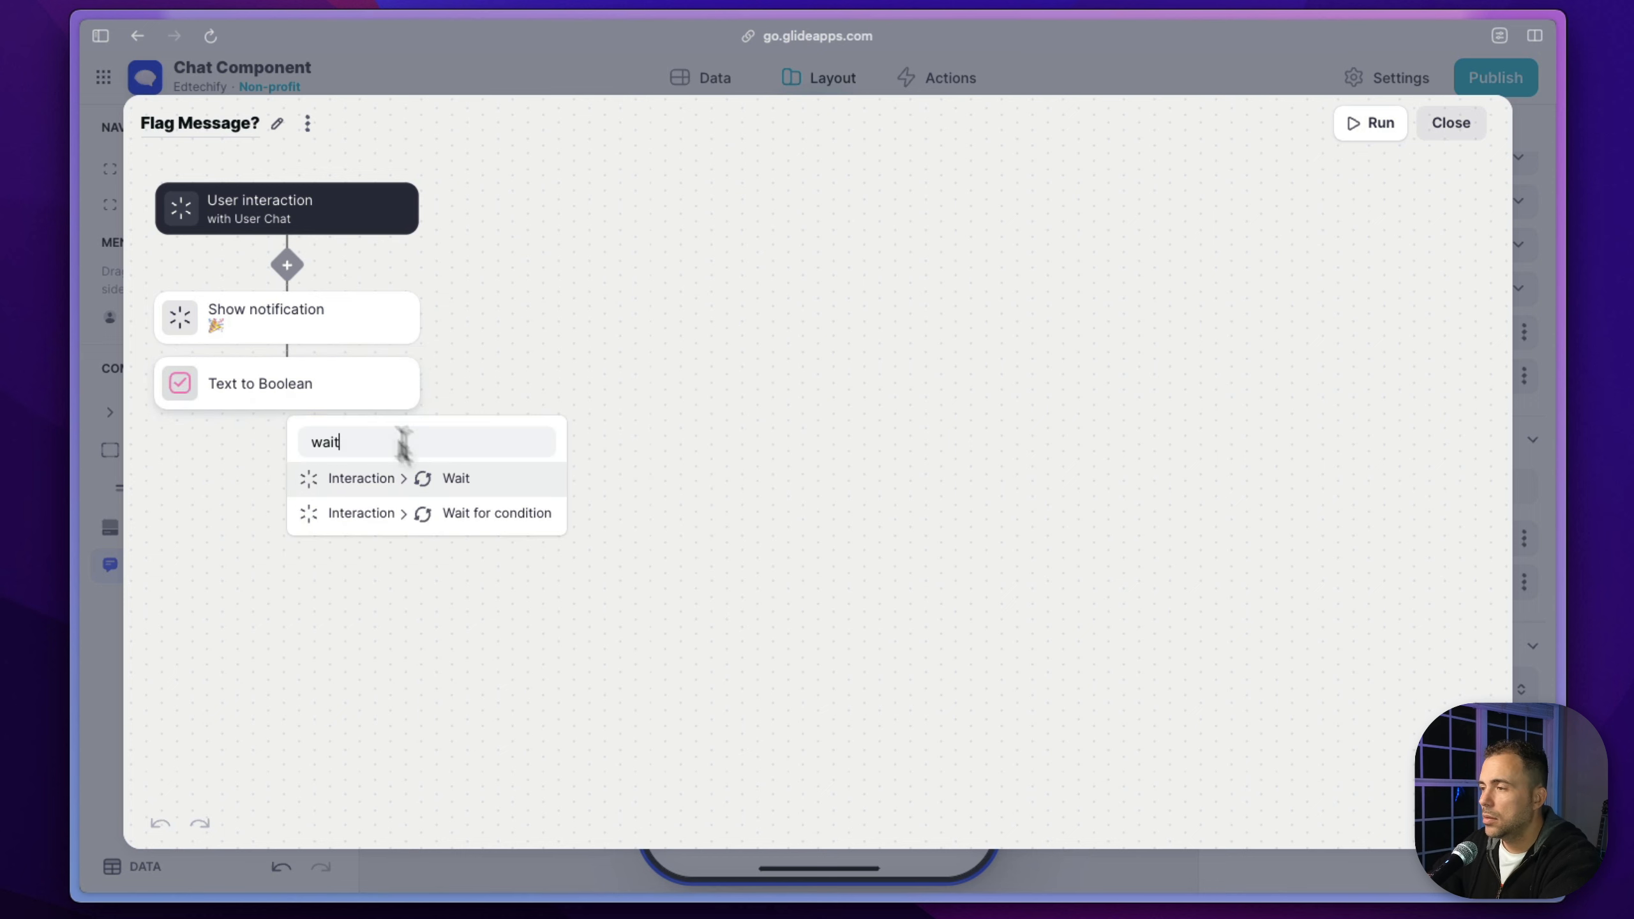
left_click(437, 515)
left_click(380, 465)
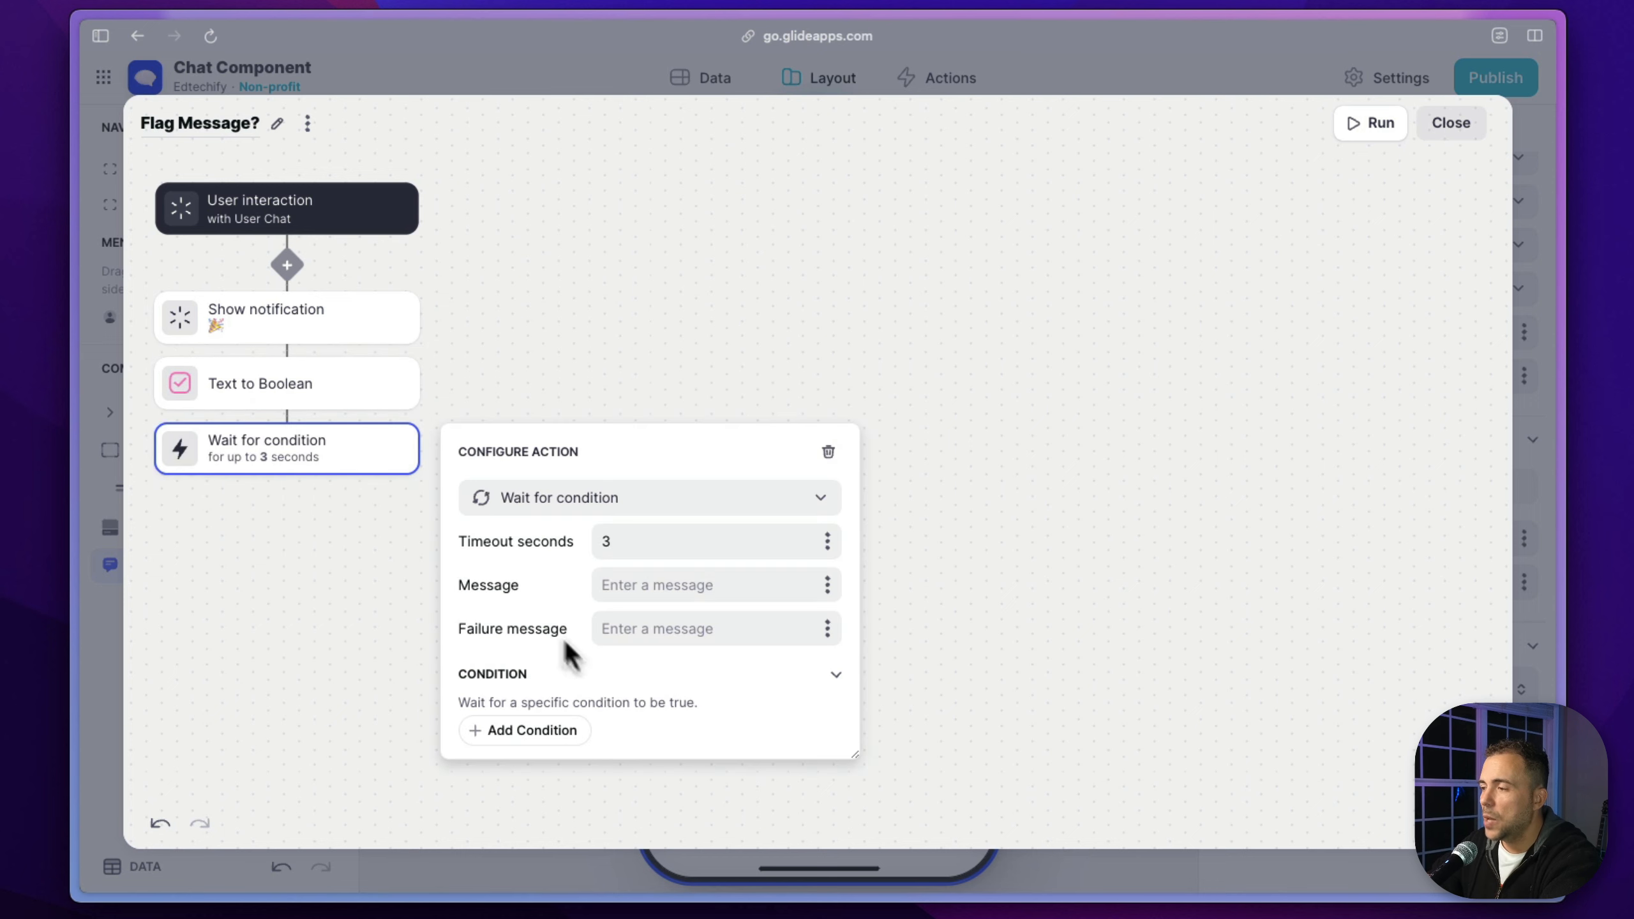
Set the Wait for condition step's condition to isFlagged is checked
left_click(537, 737)
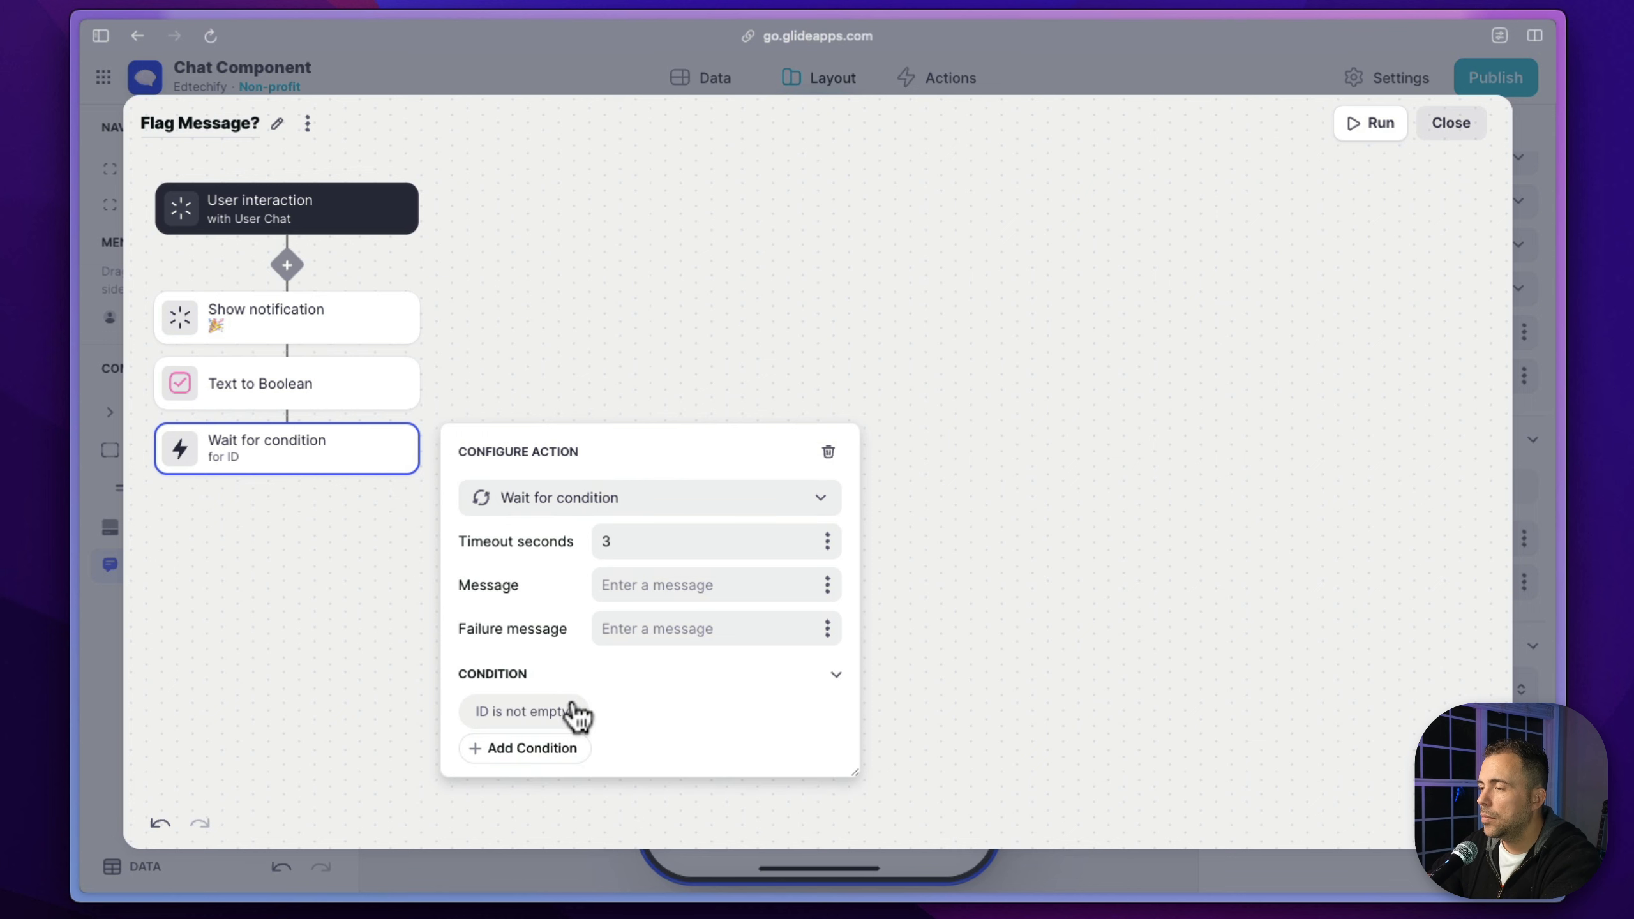
left_click(575, 714)
left_click(897, 737)
left_click(910, 698)
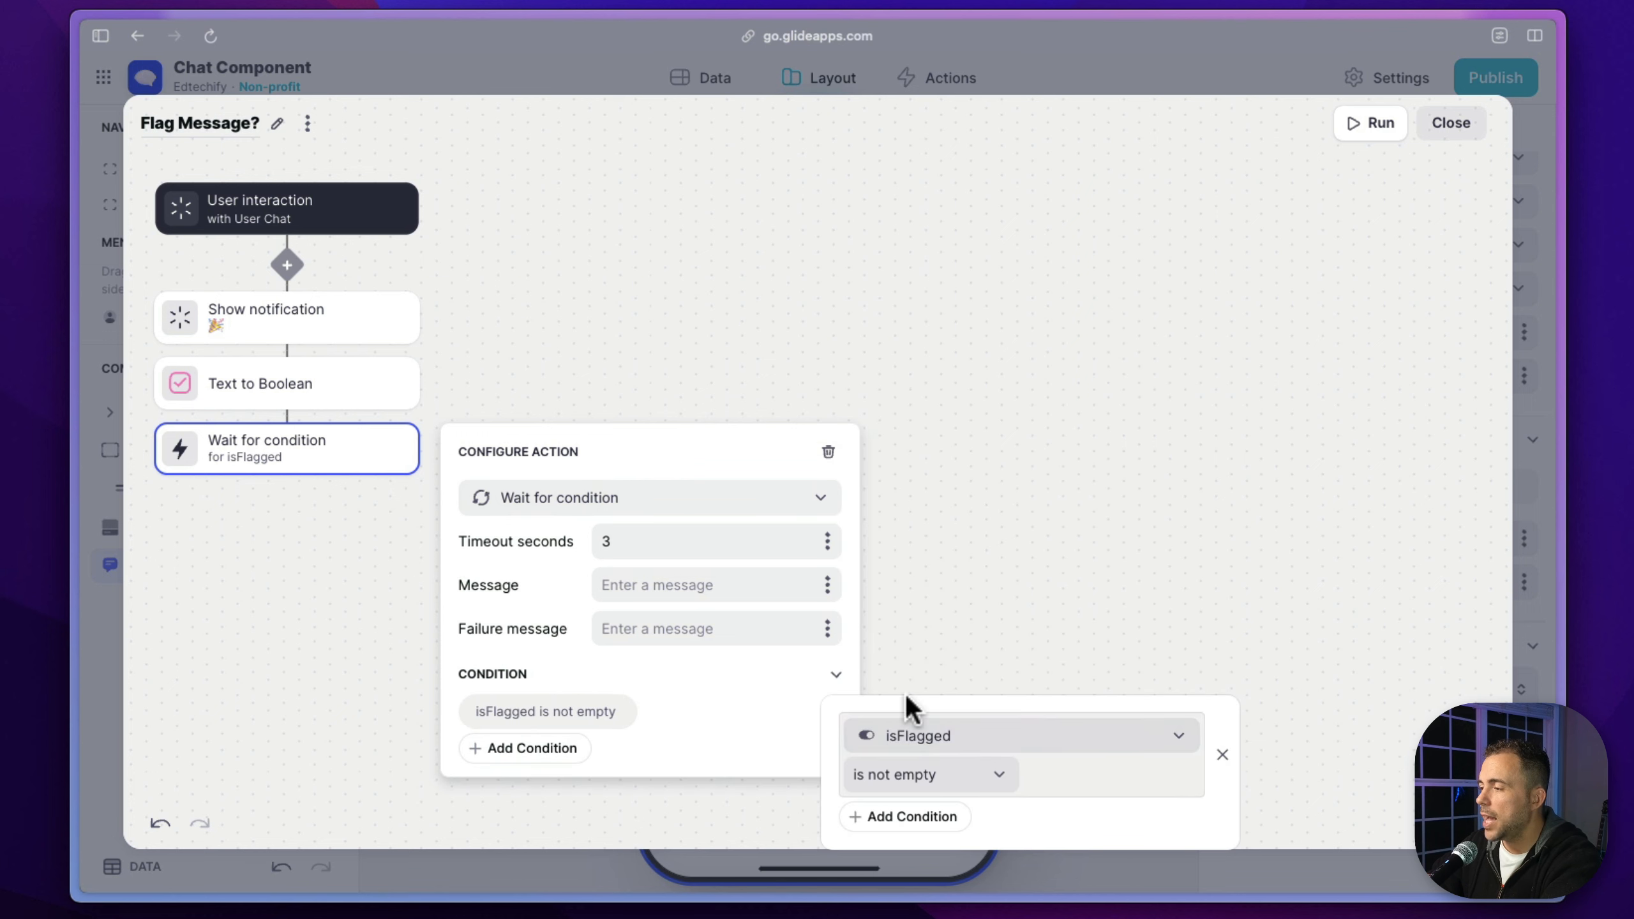
left_click(894, 774)
left_click(852, 701)
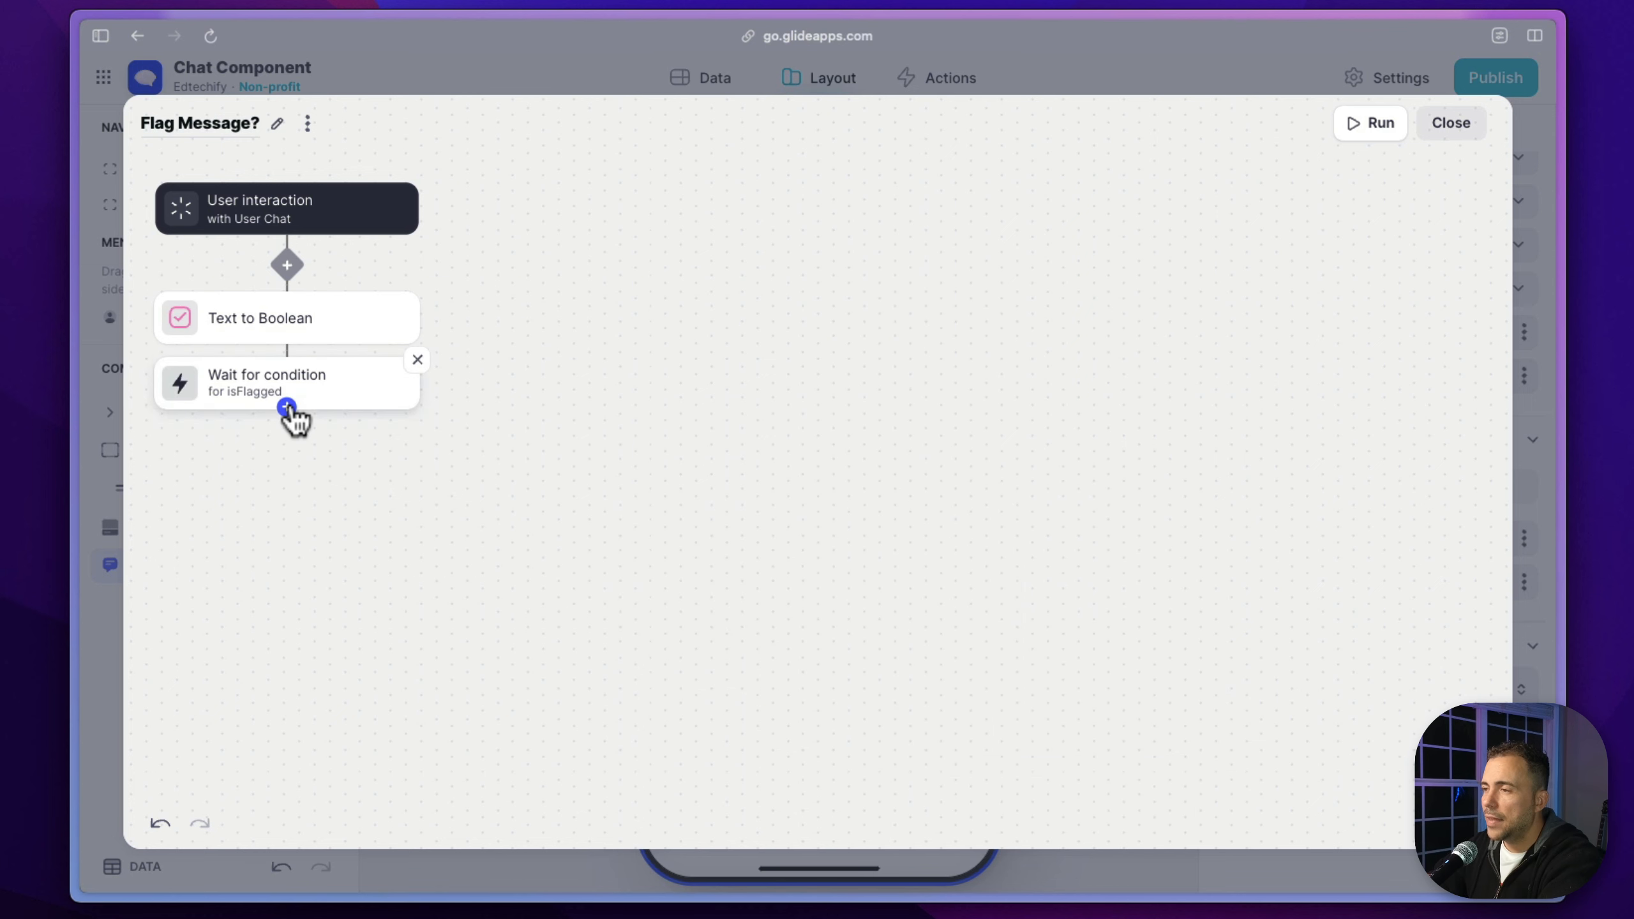
Review the timeout setting of the Wait for condition step
left_click(287, 407)
left_click(338, 395)
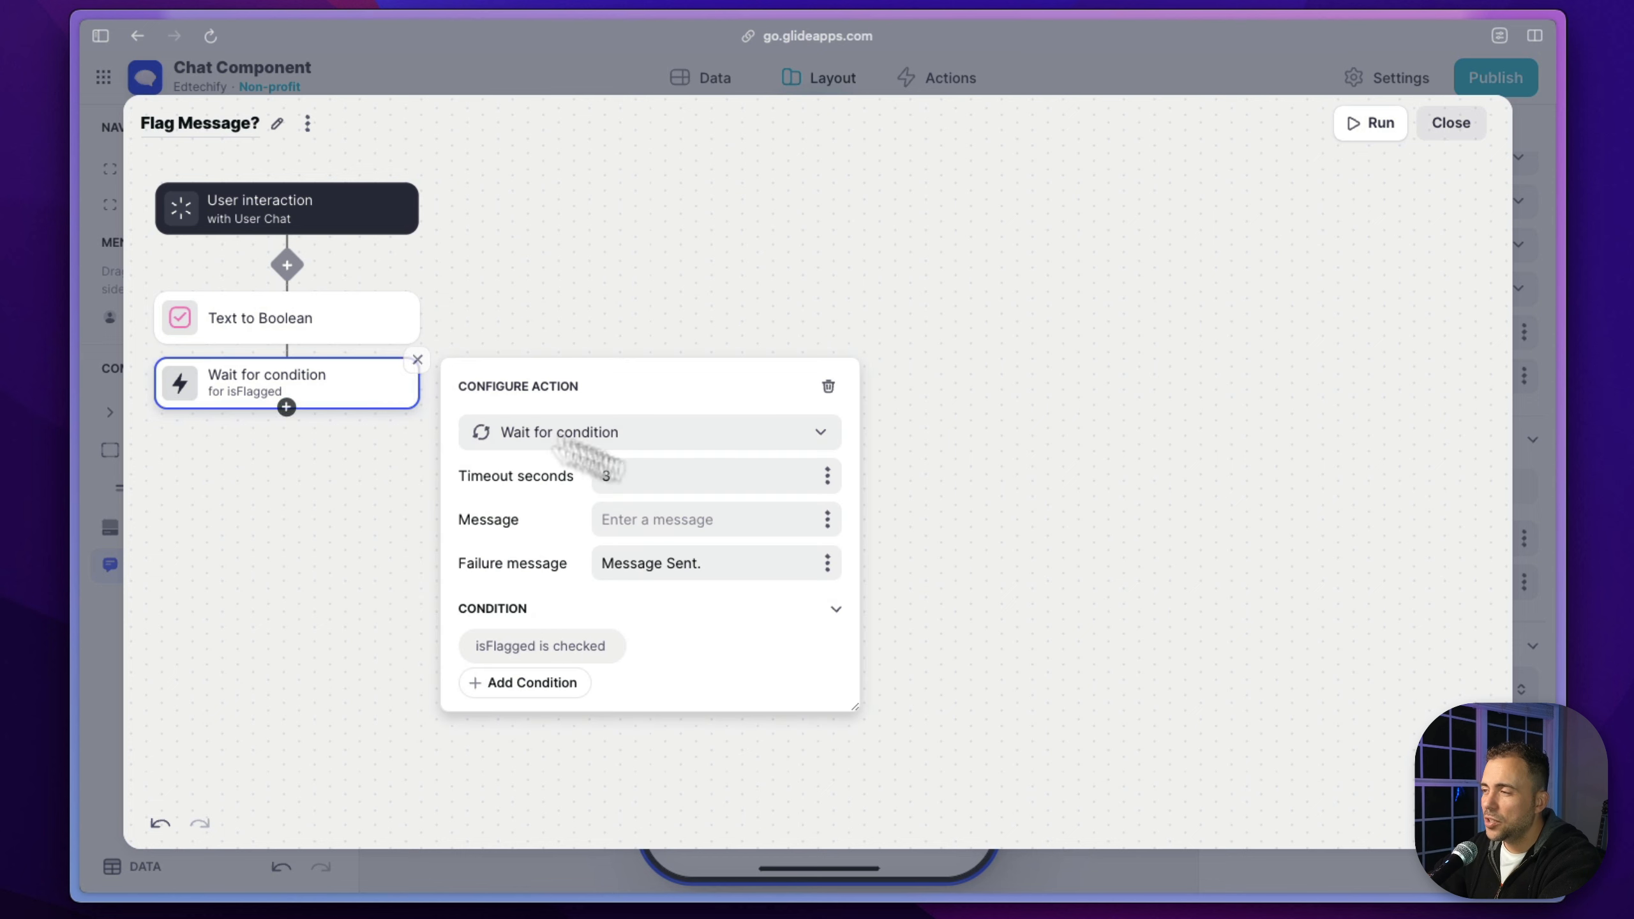
left_click_drag(663, 474, 534, 484)
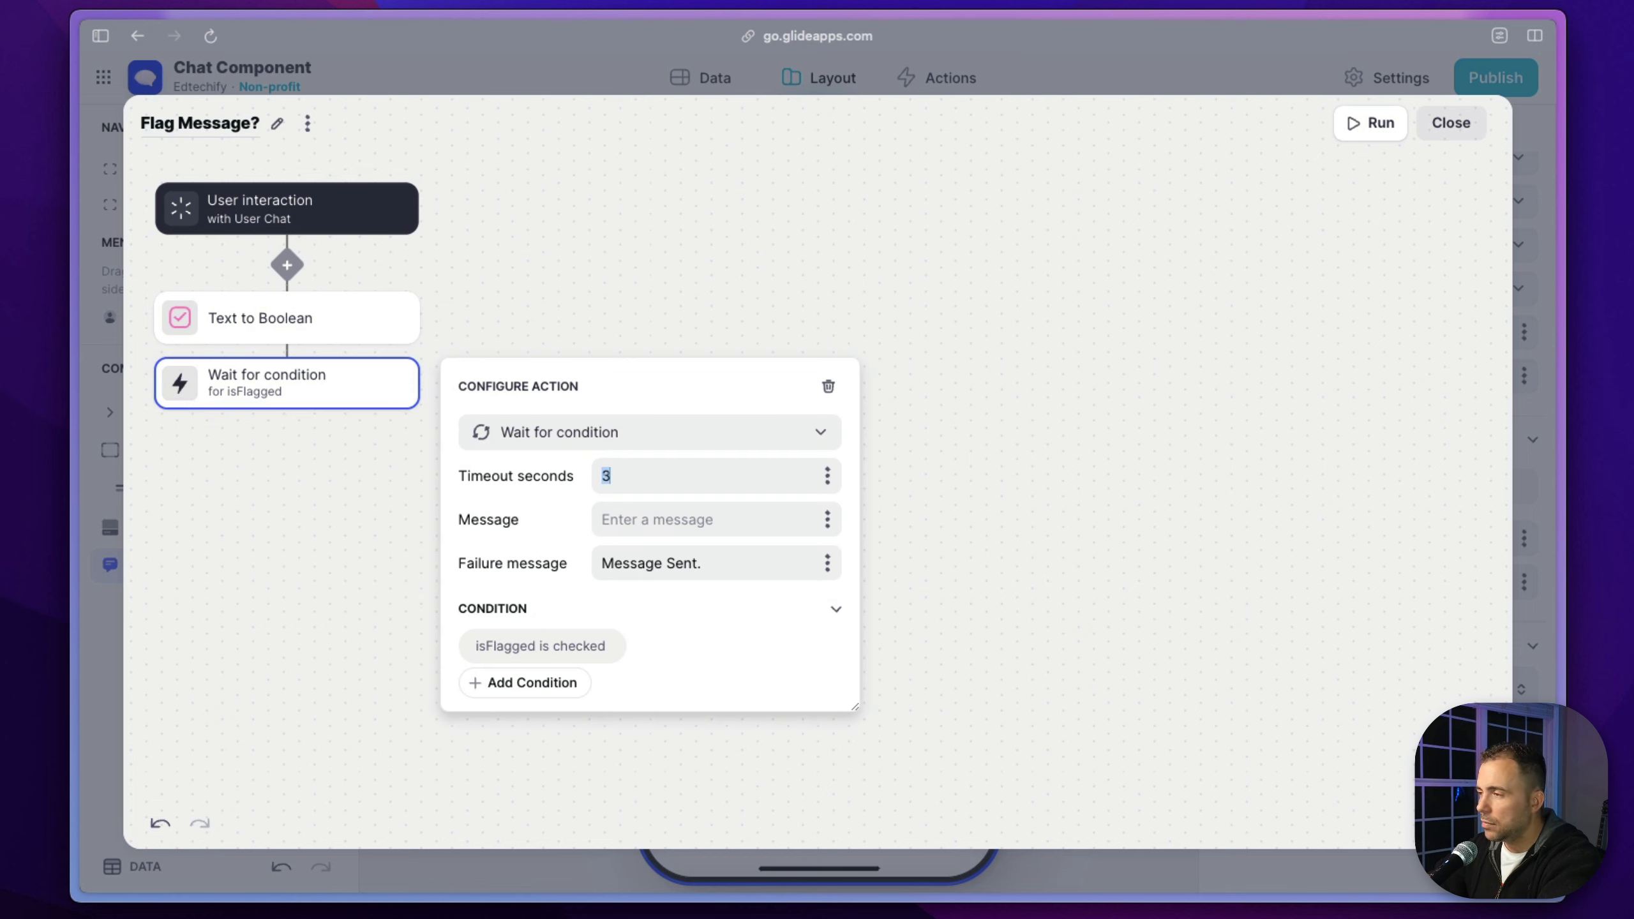
left_click(284, 600)
Add a delete action after the Wait for condition step in the Flag Message? action
left_click(287, 407)
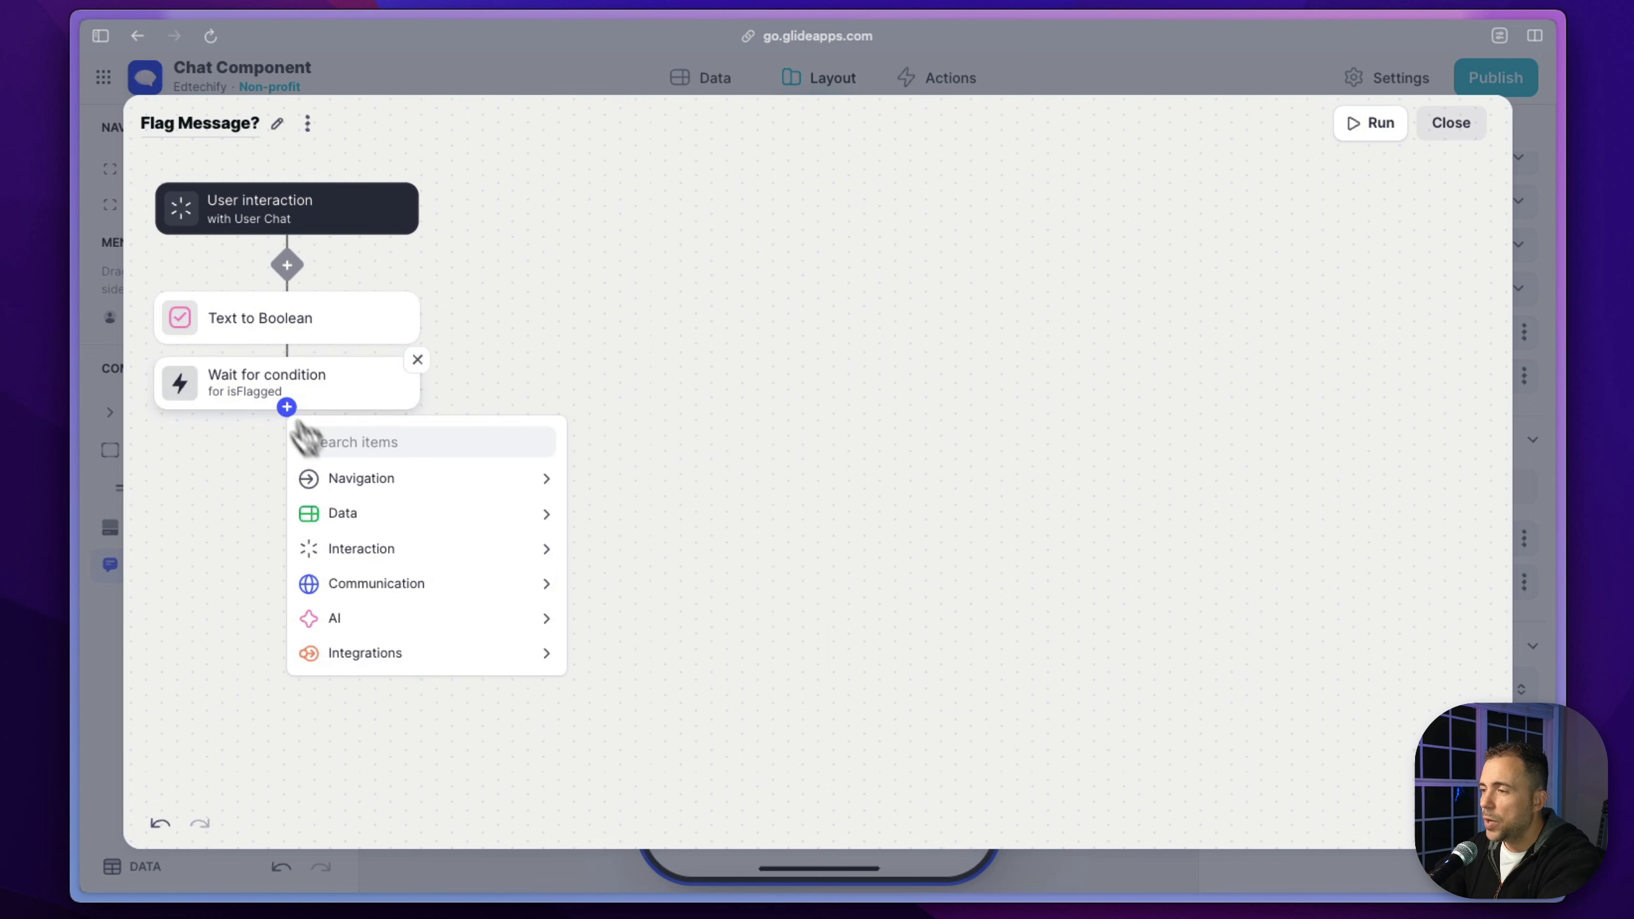
mouse_move(346, 478)
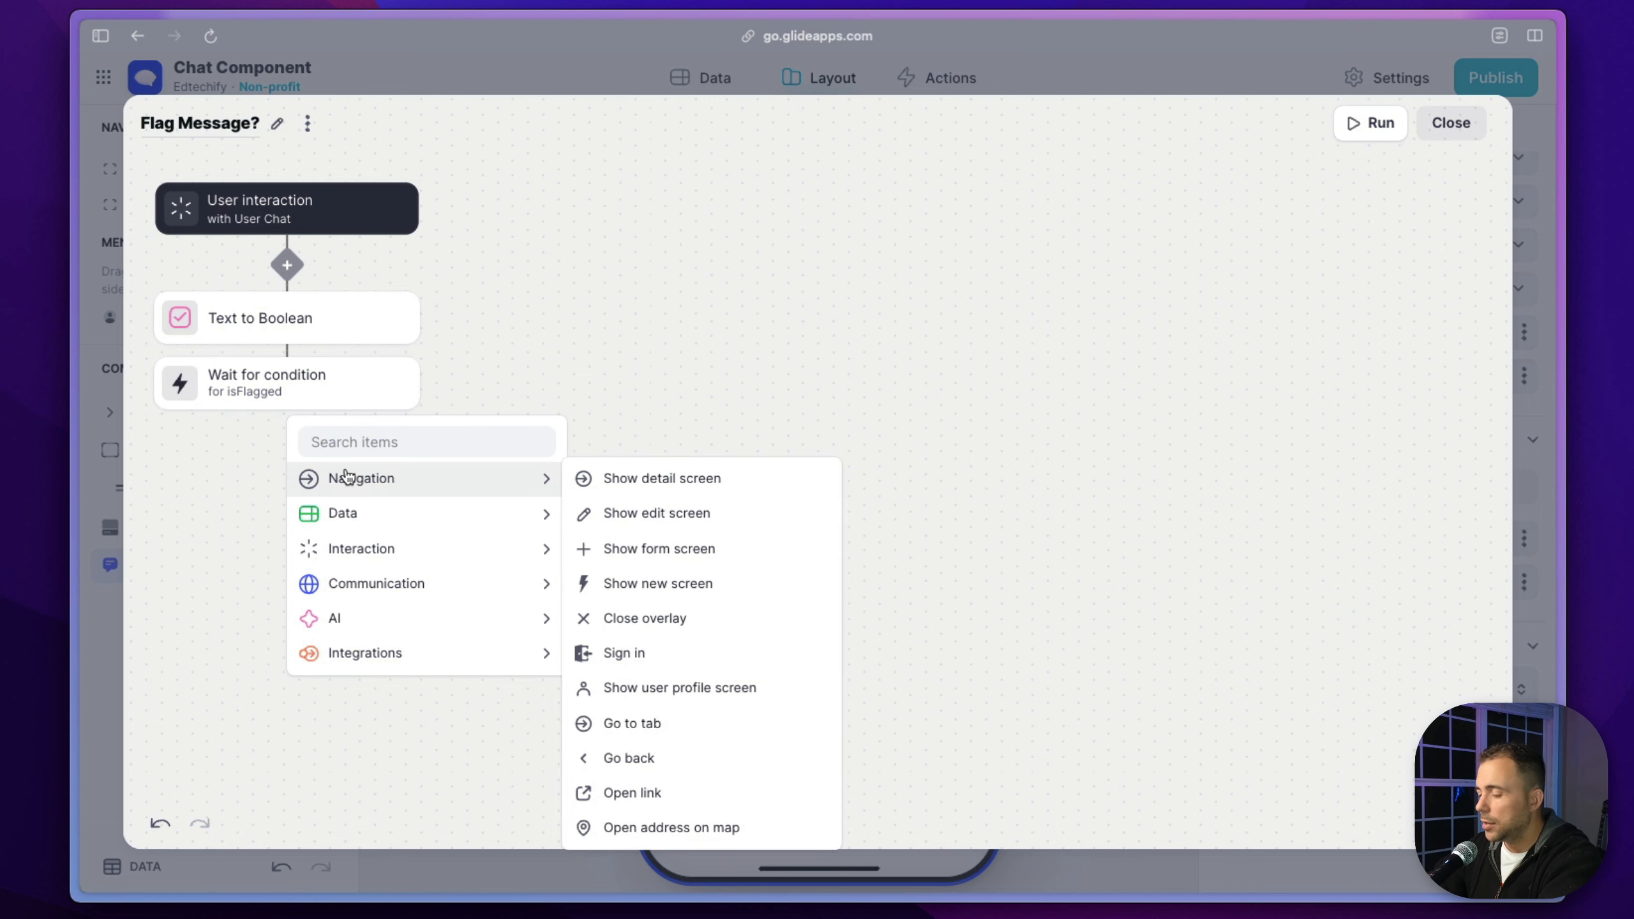
type("del")
left_click(418, 476)
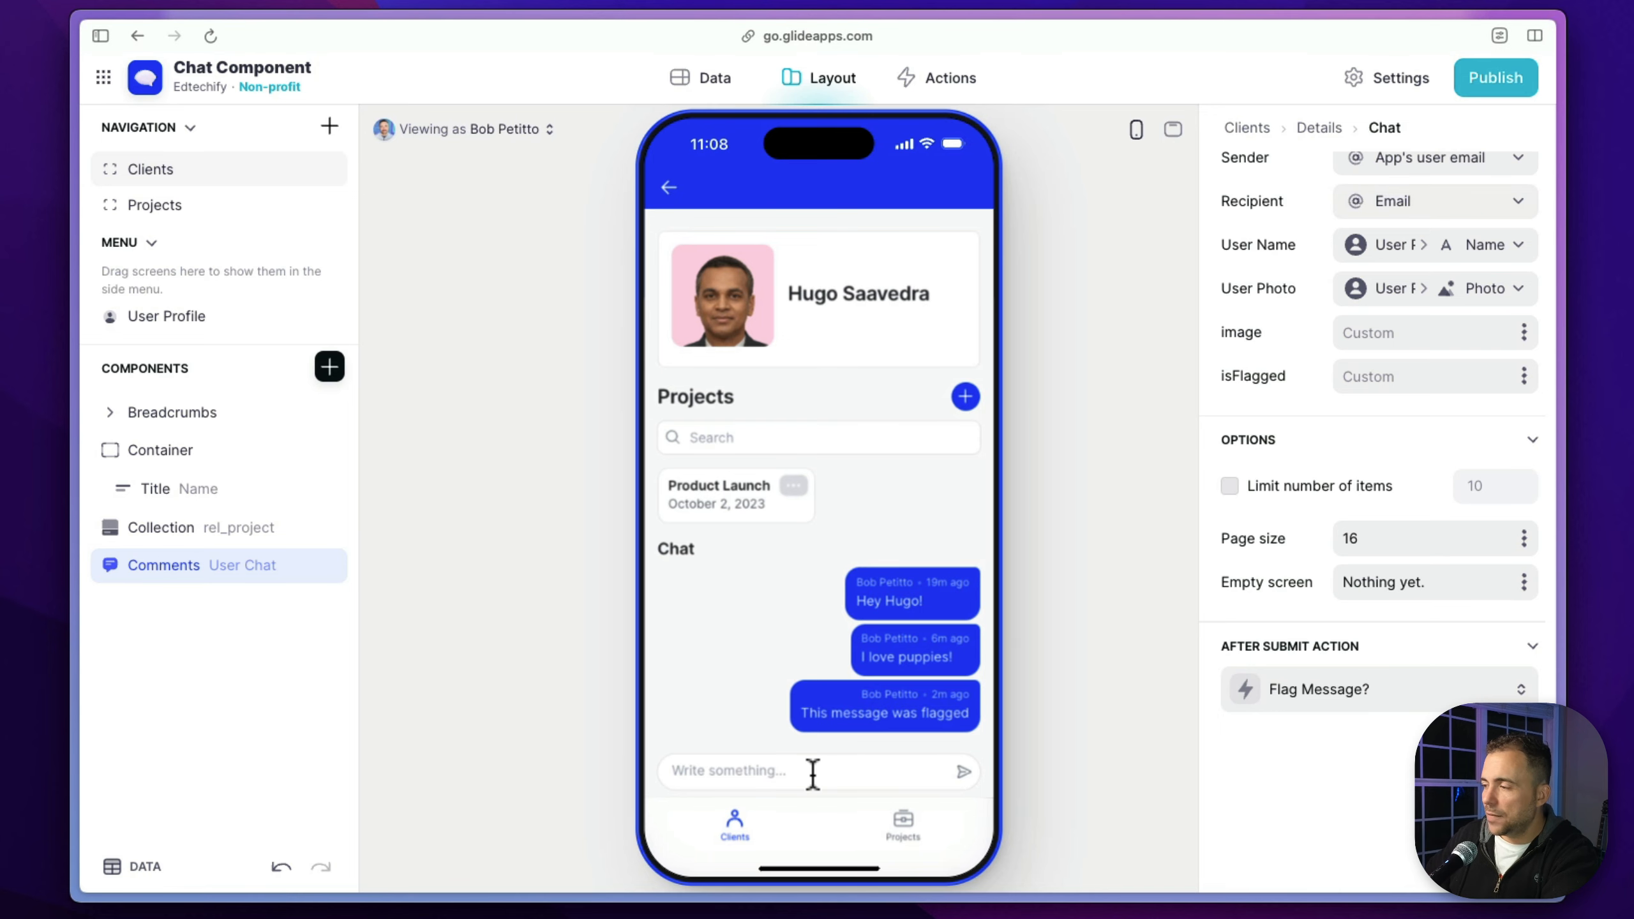
Send the message "Can you help me?" to the Help Bot in the AI Help Desk Chat app
left_click(812, 772)
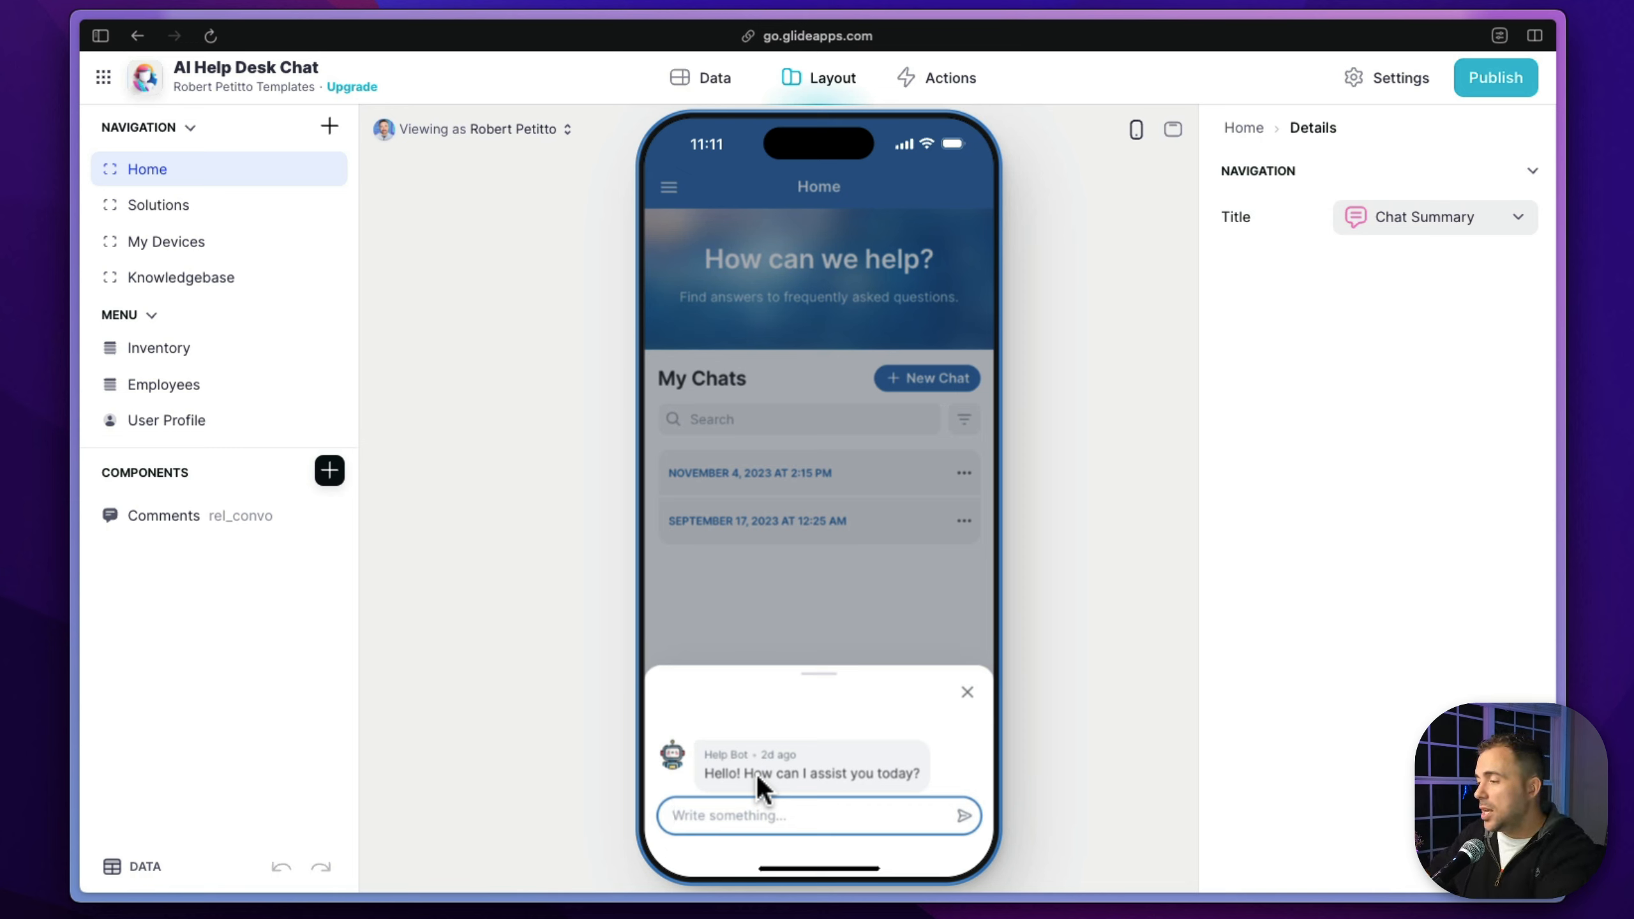
type("Can you help me?")
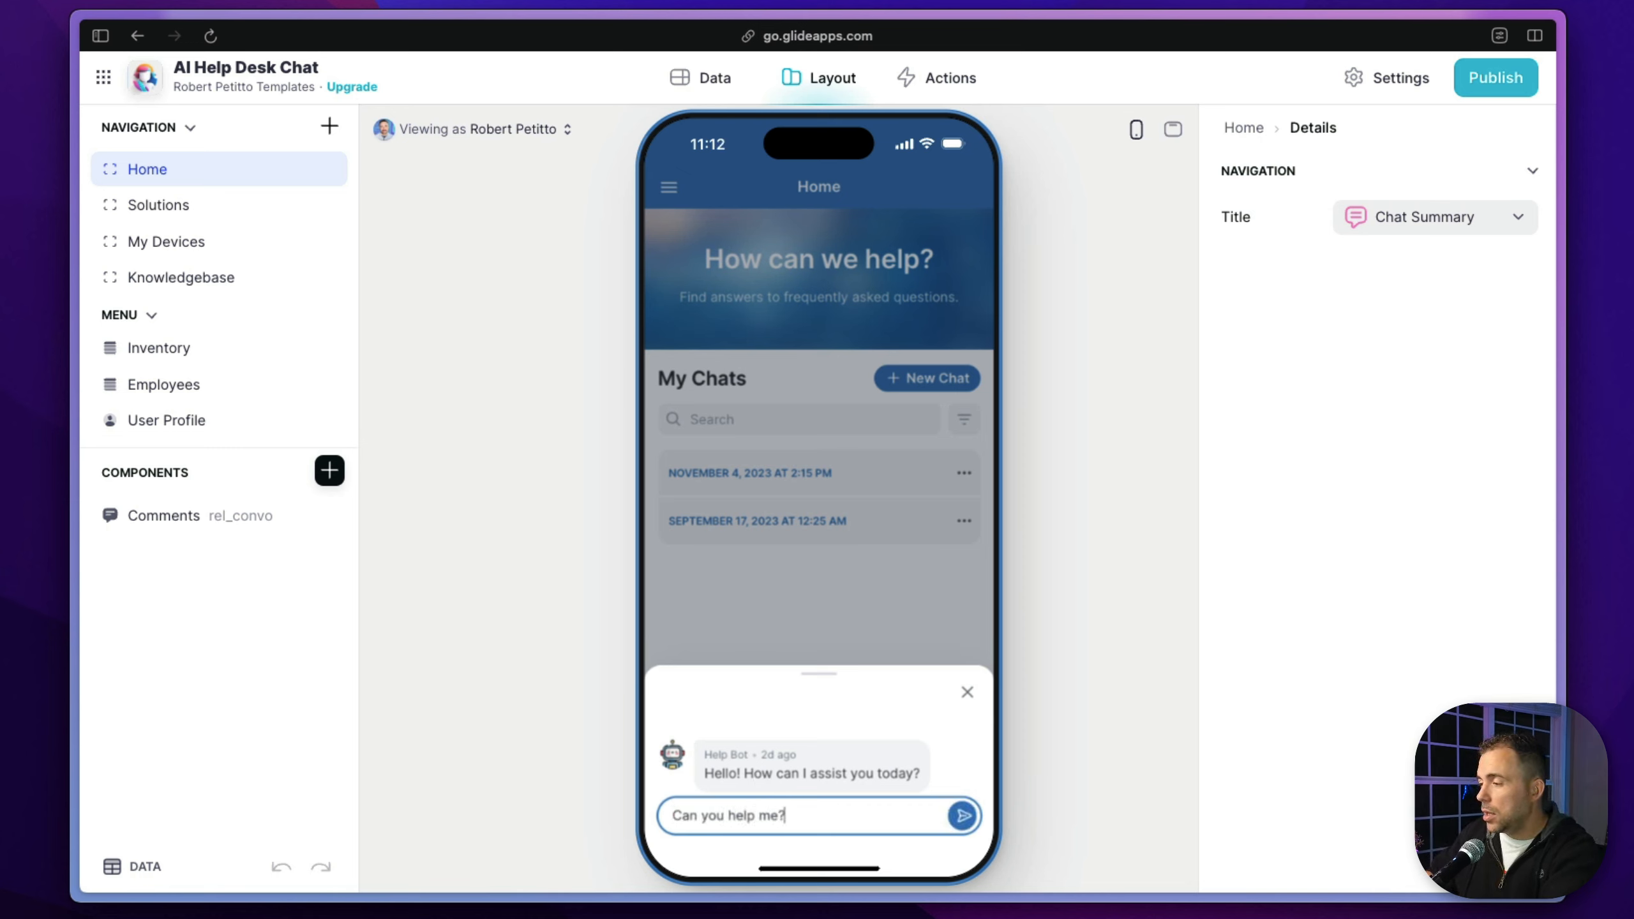
key("Return")
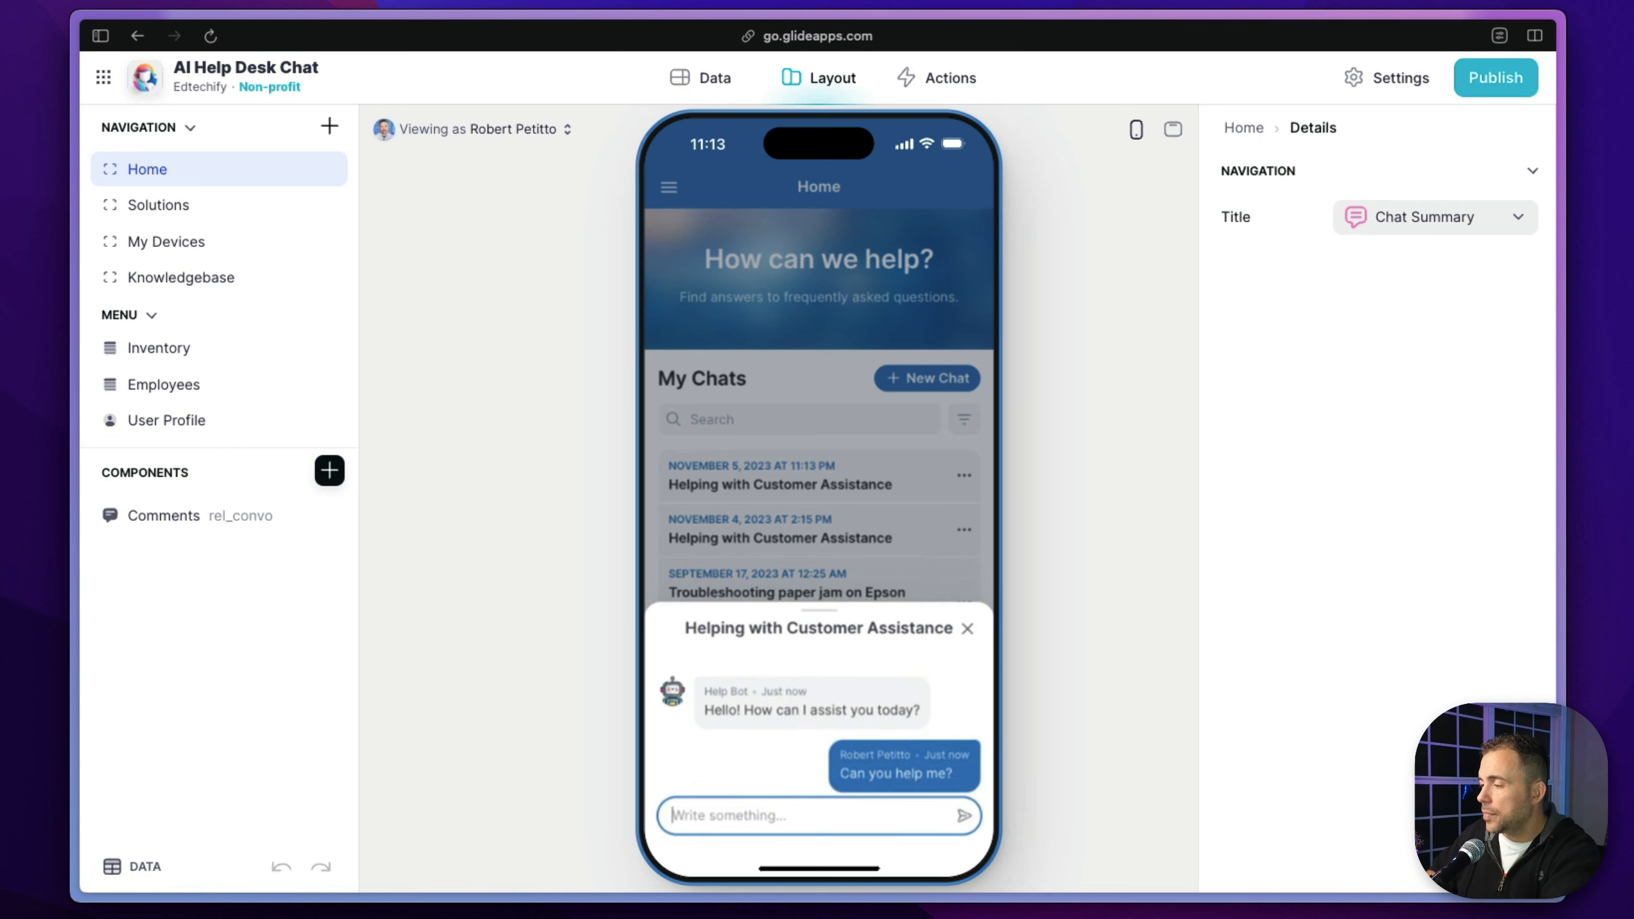
Examine the newest message's Response value and the bot's reply in the Content column of the Conversation table
left_click(146, 867)
left_click(715, 79)
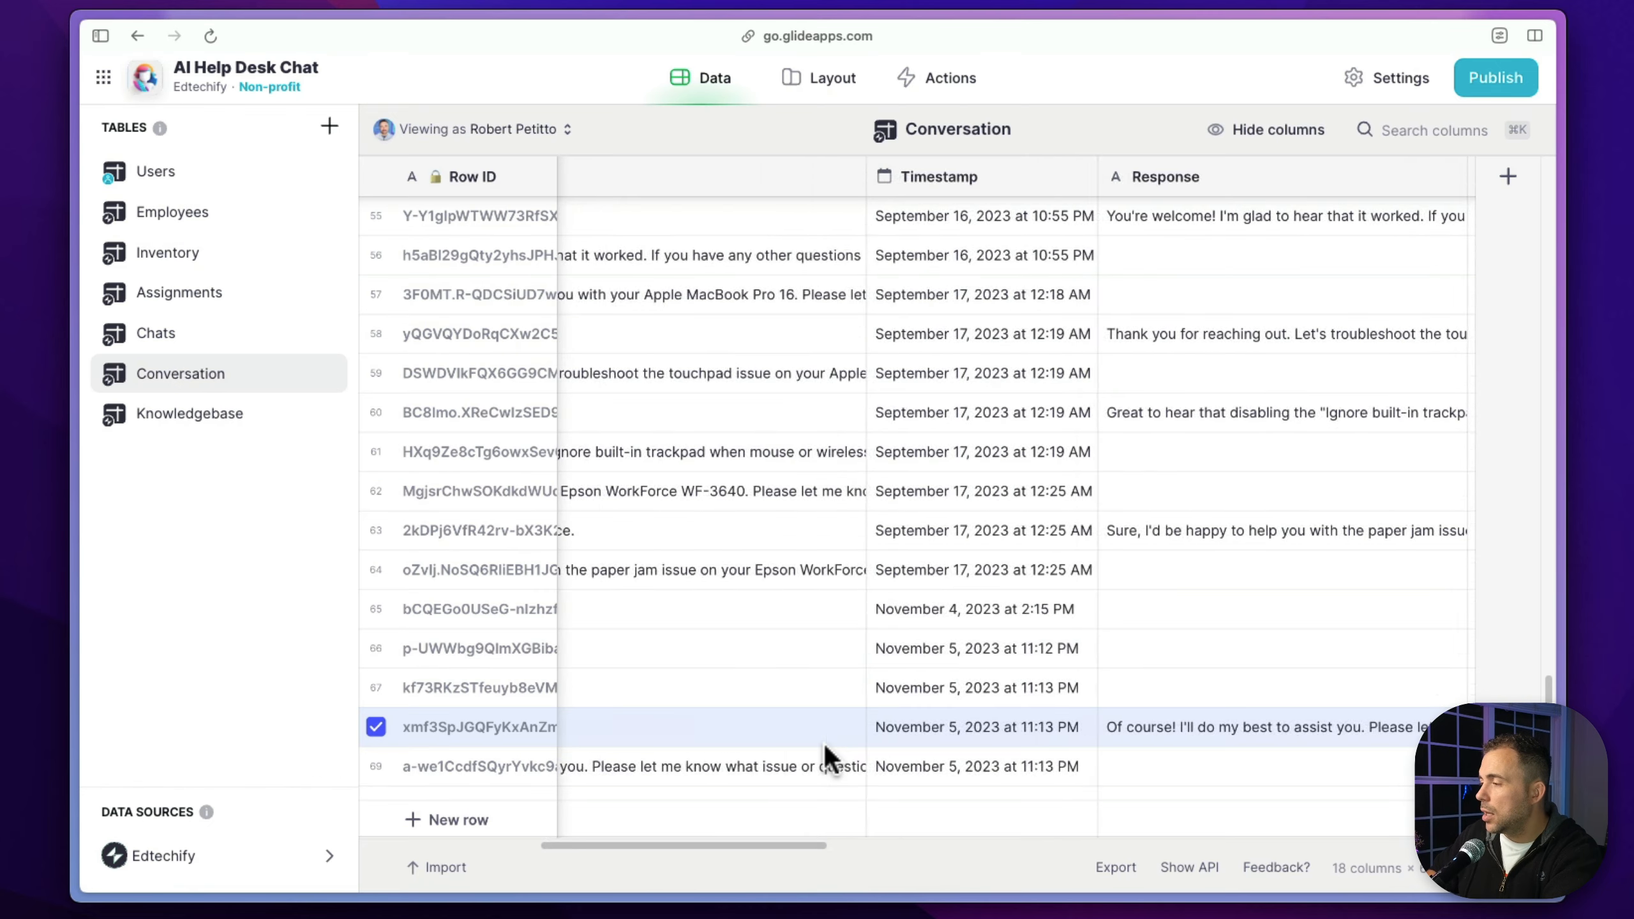
scroll(825, 743, "right", 5)
left_click(809, 727)
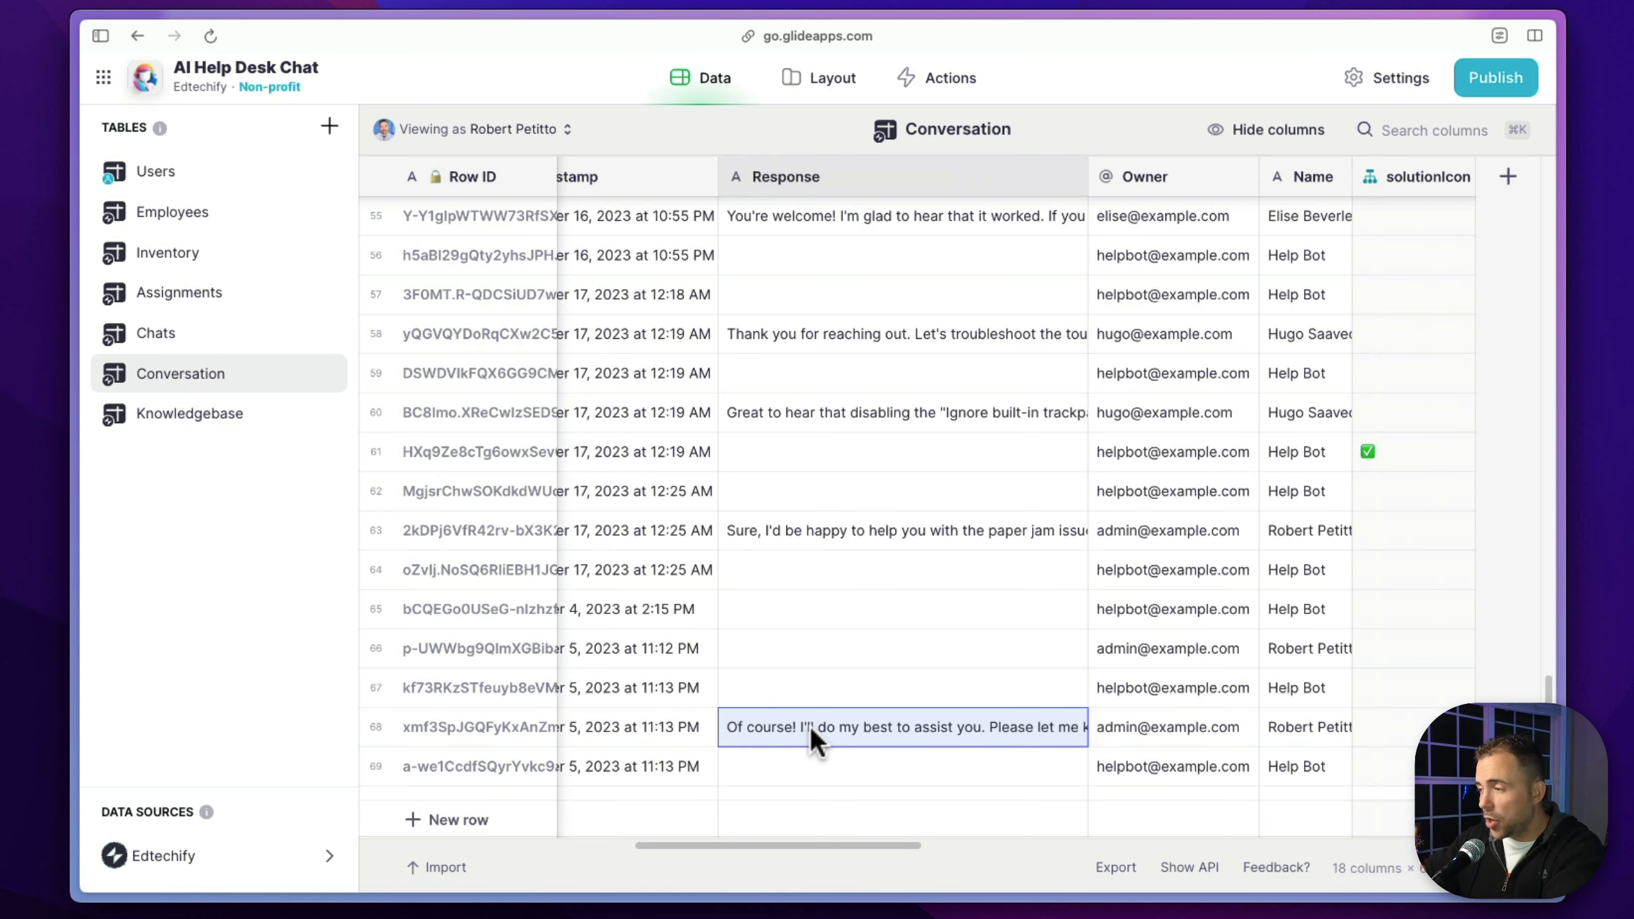
scroll(880, 741, "left", 5)
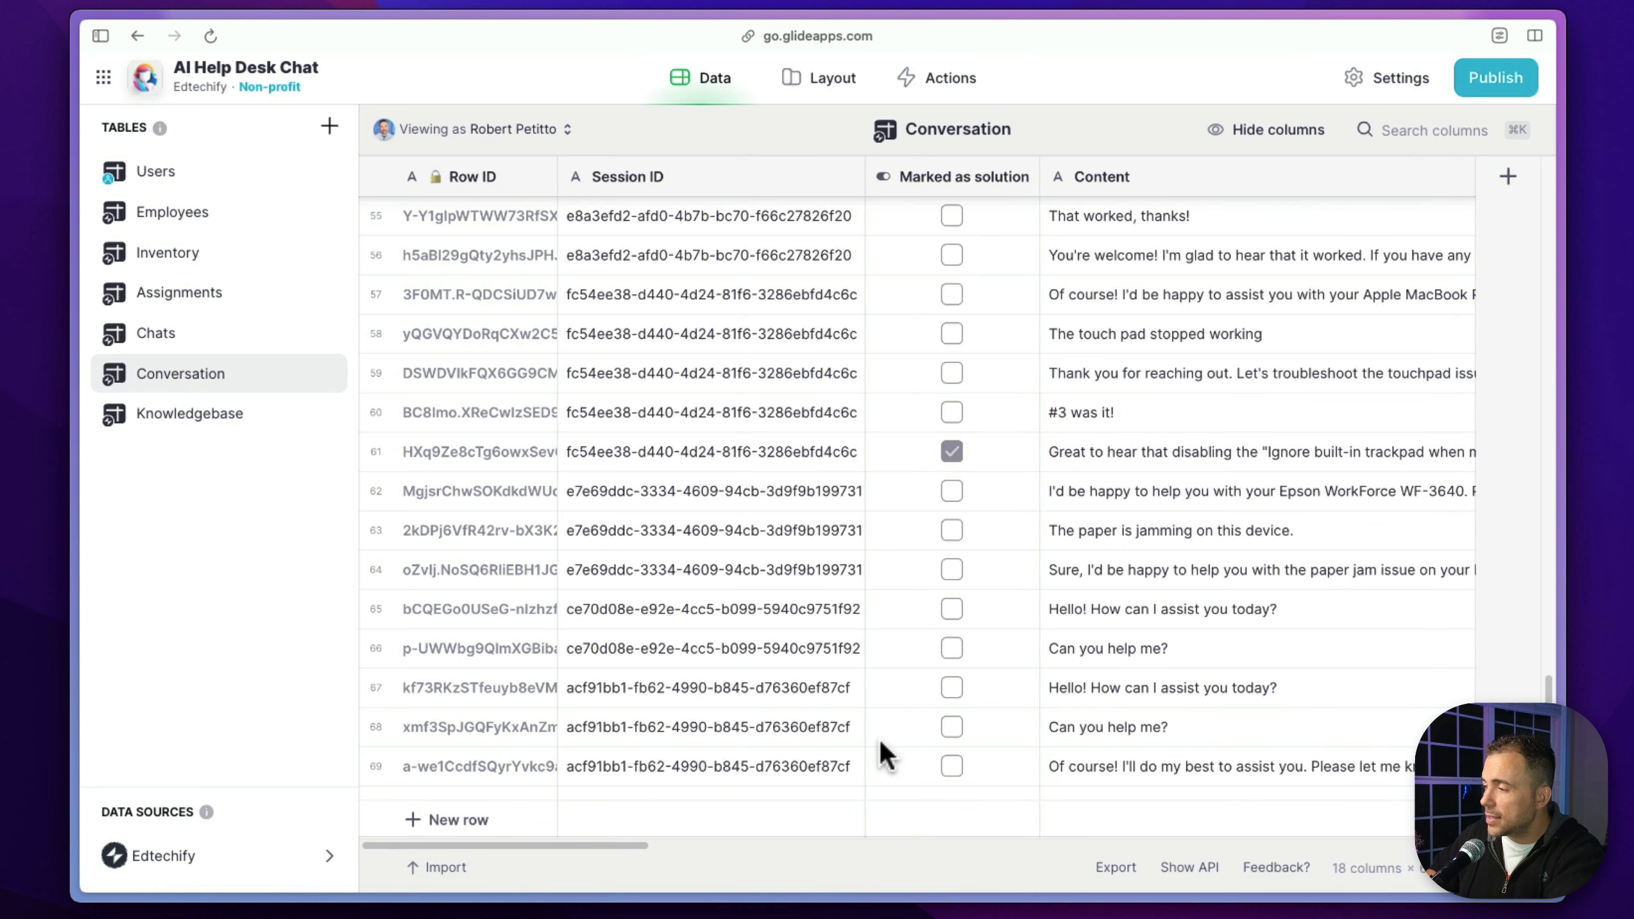
left_click(1212, 769)
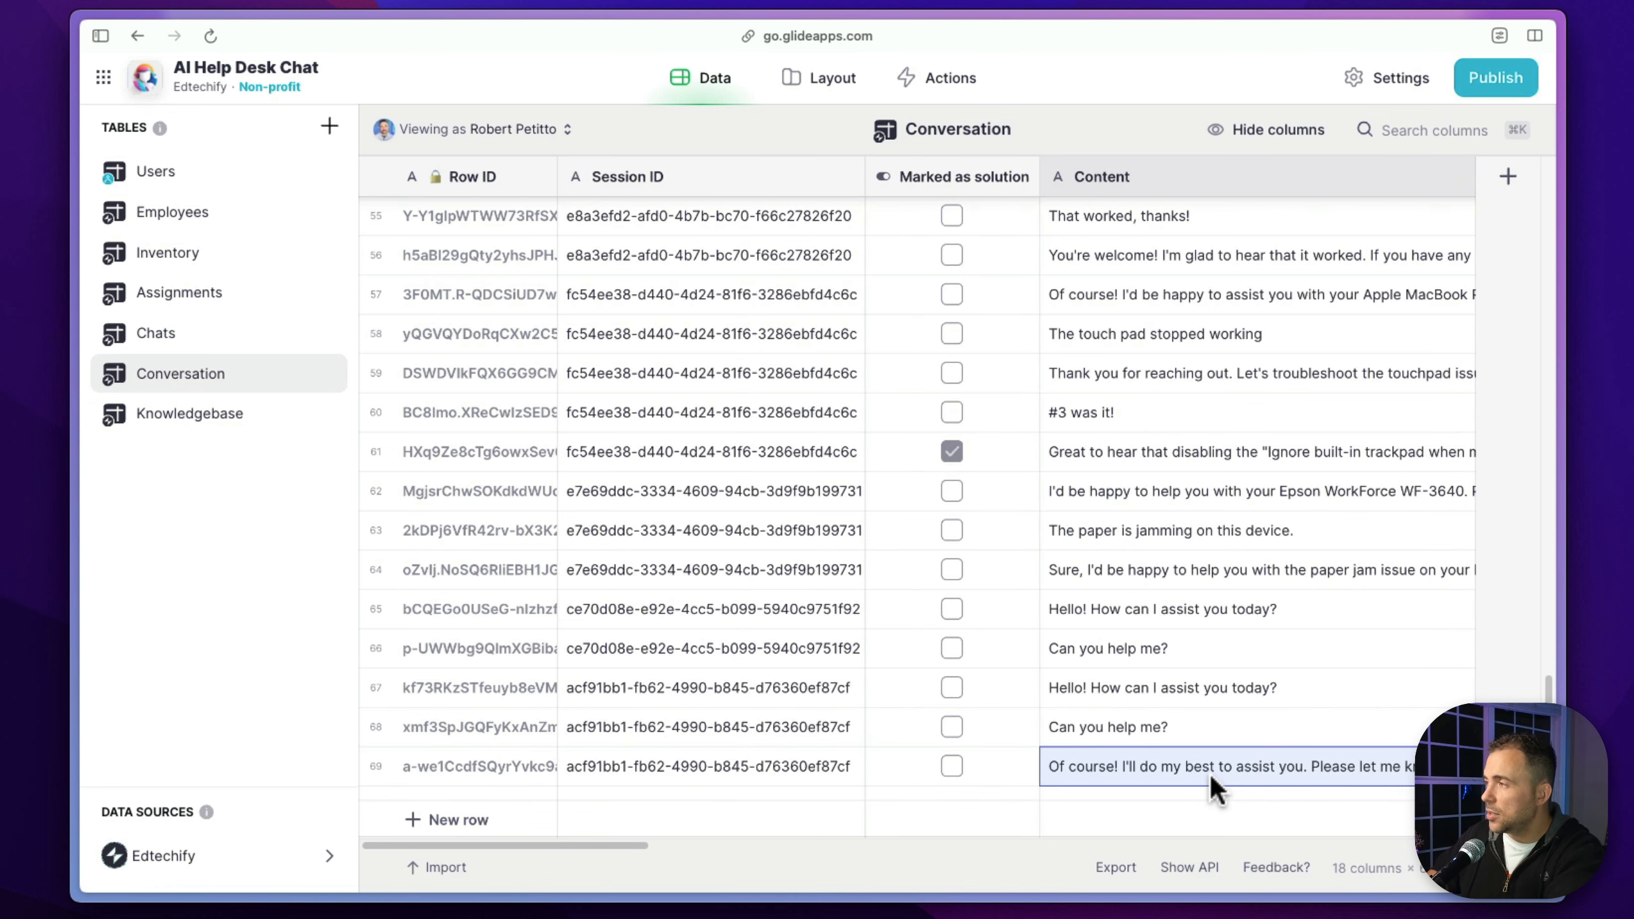
left_click(830, 78)
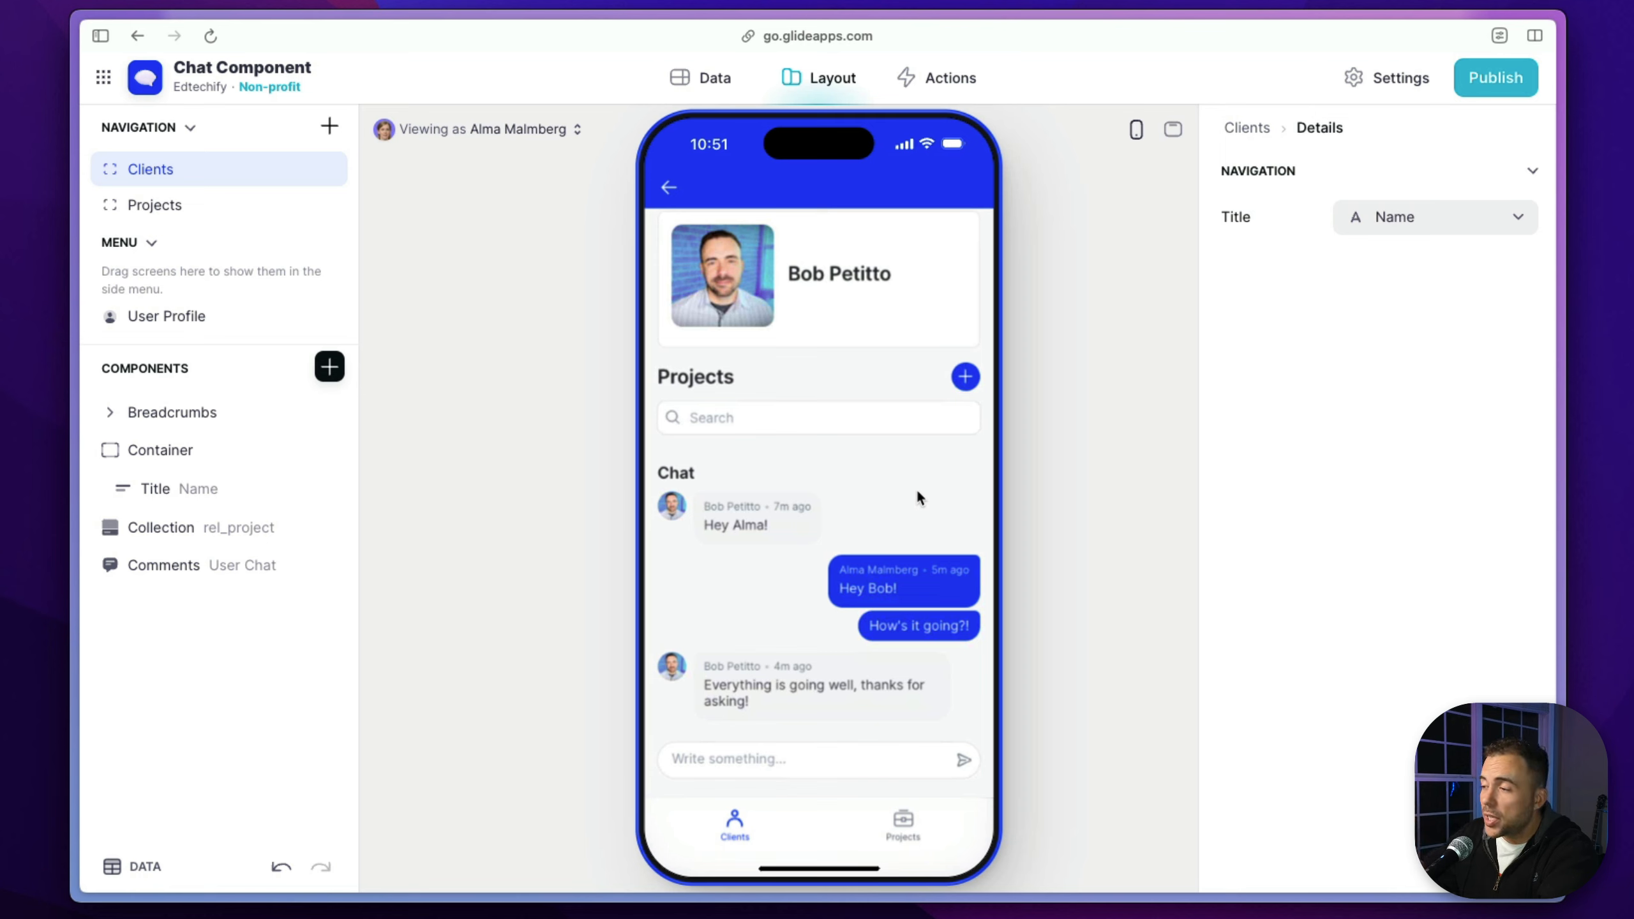
left_click(763, 762)
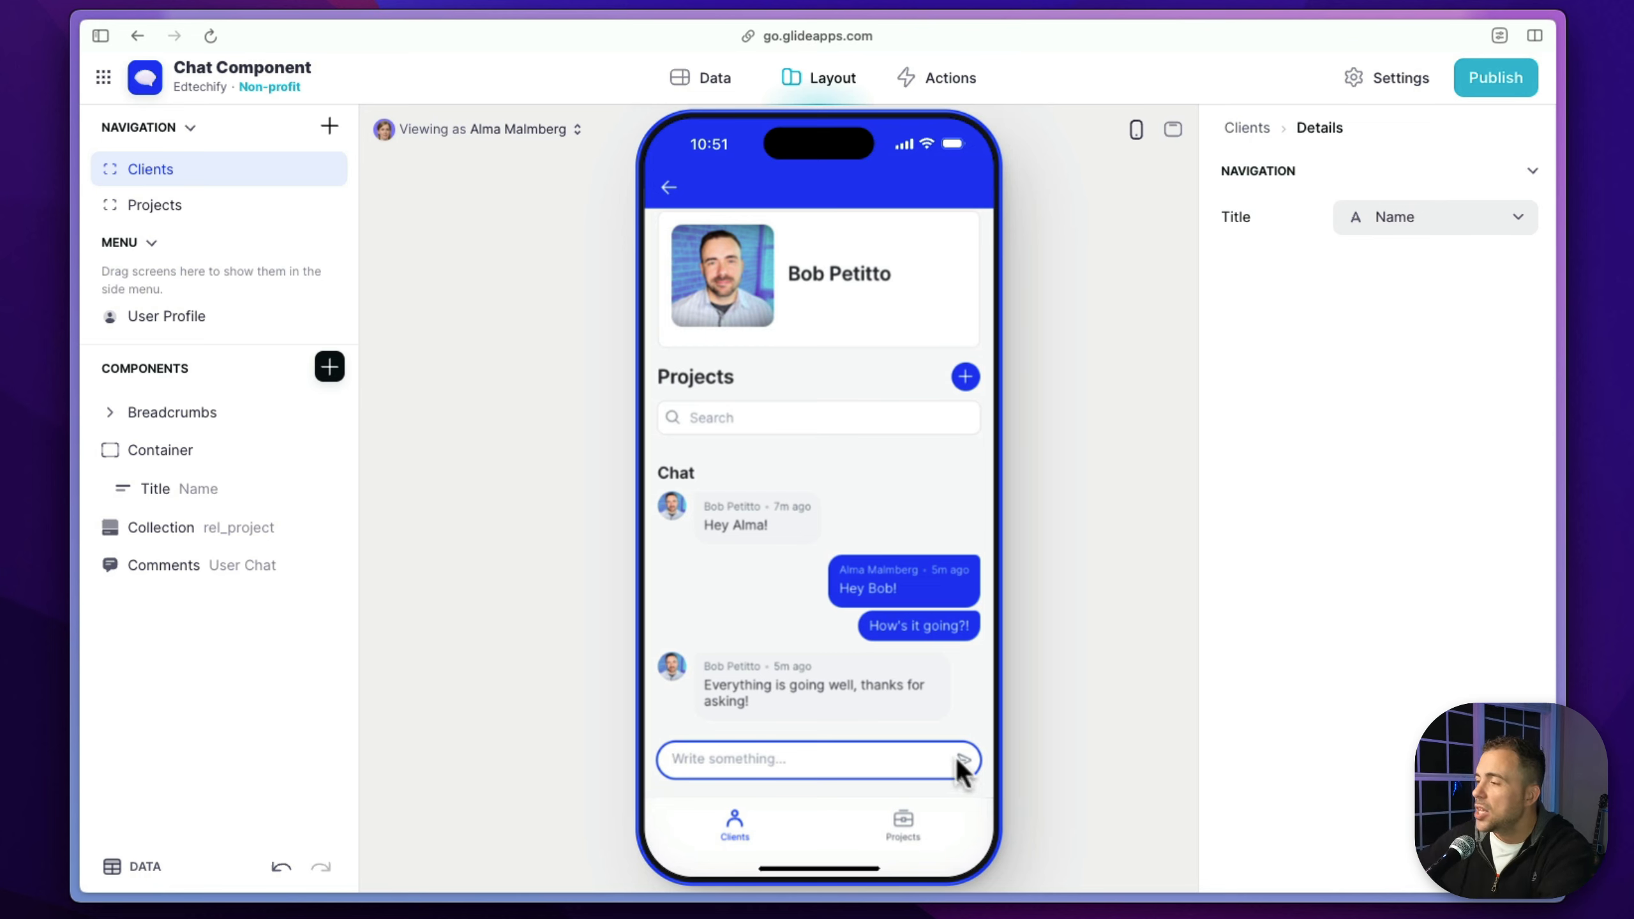
left_click(922, 683)
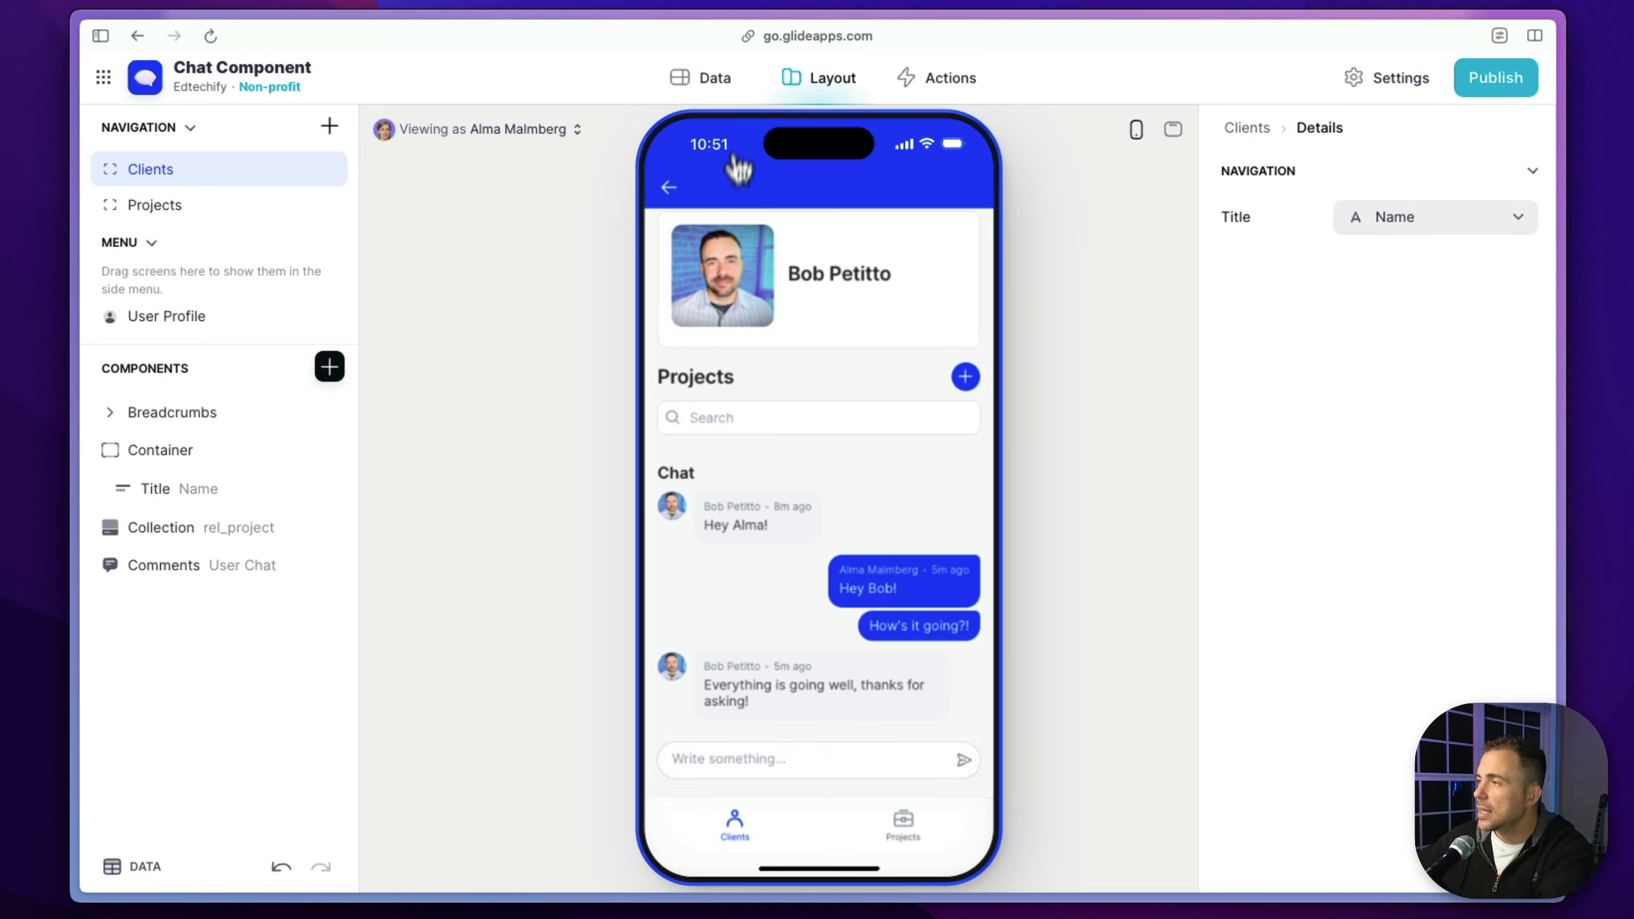
Add a column named image of type Image to the Chat Component app's User Chat table and save it
left_click(718, 98)
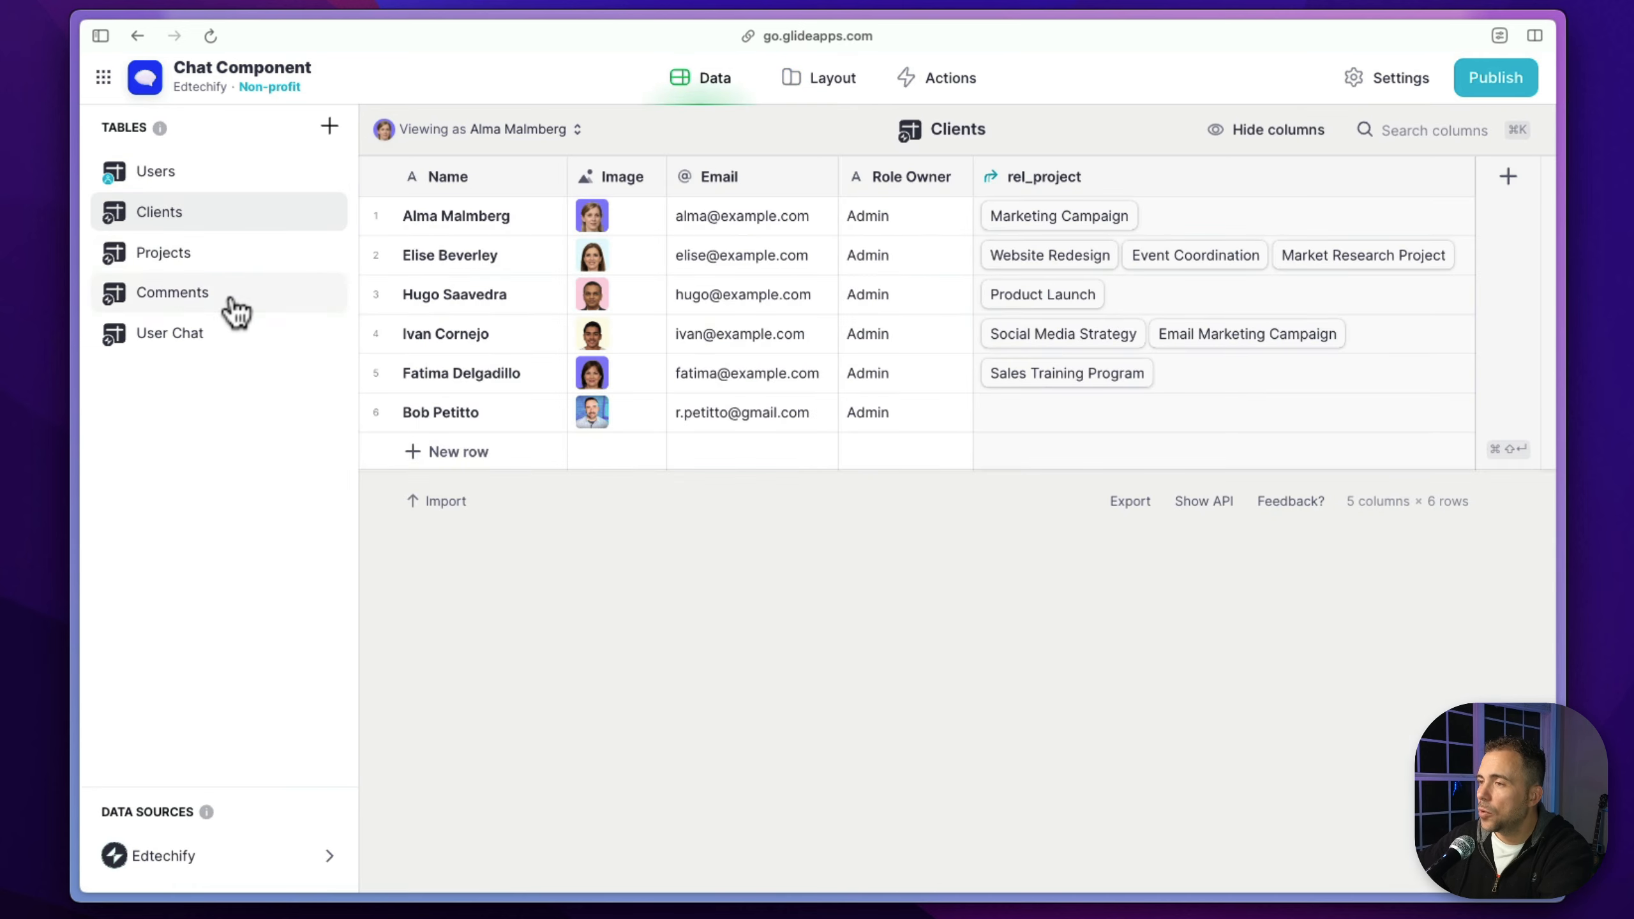
left_click(220, 332)
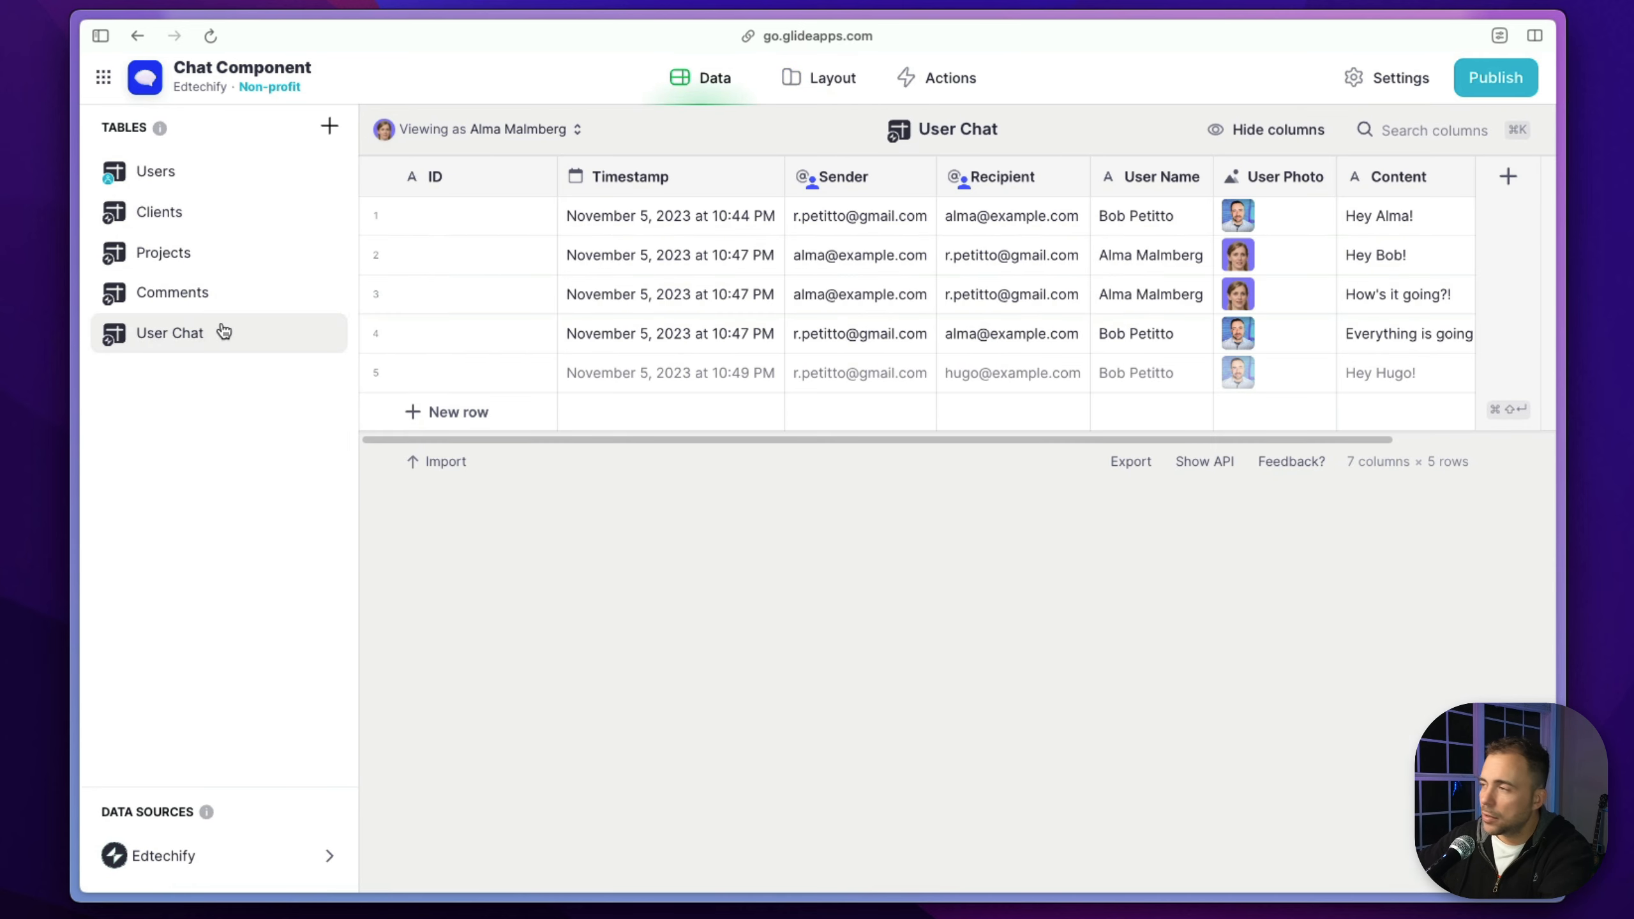
scroll(707, 254, "right", 3)
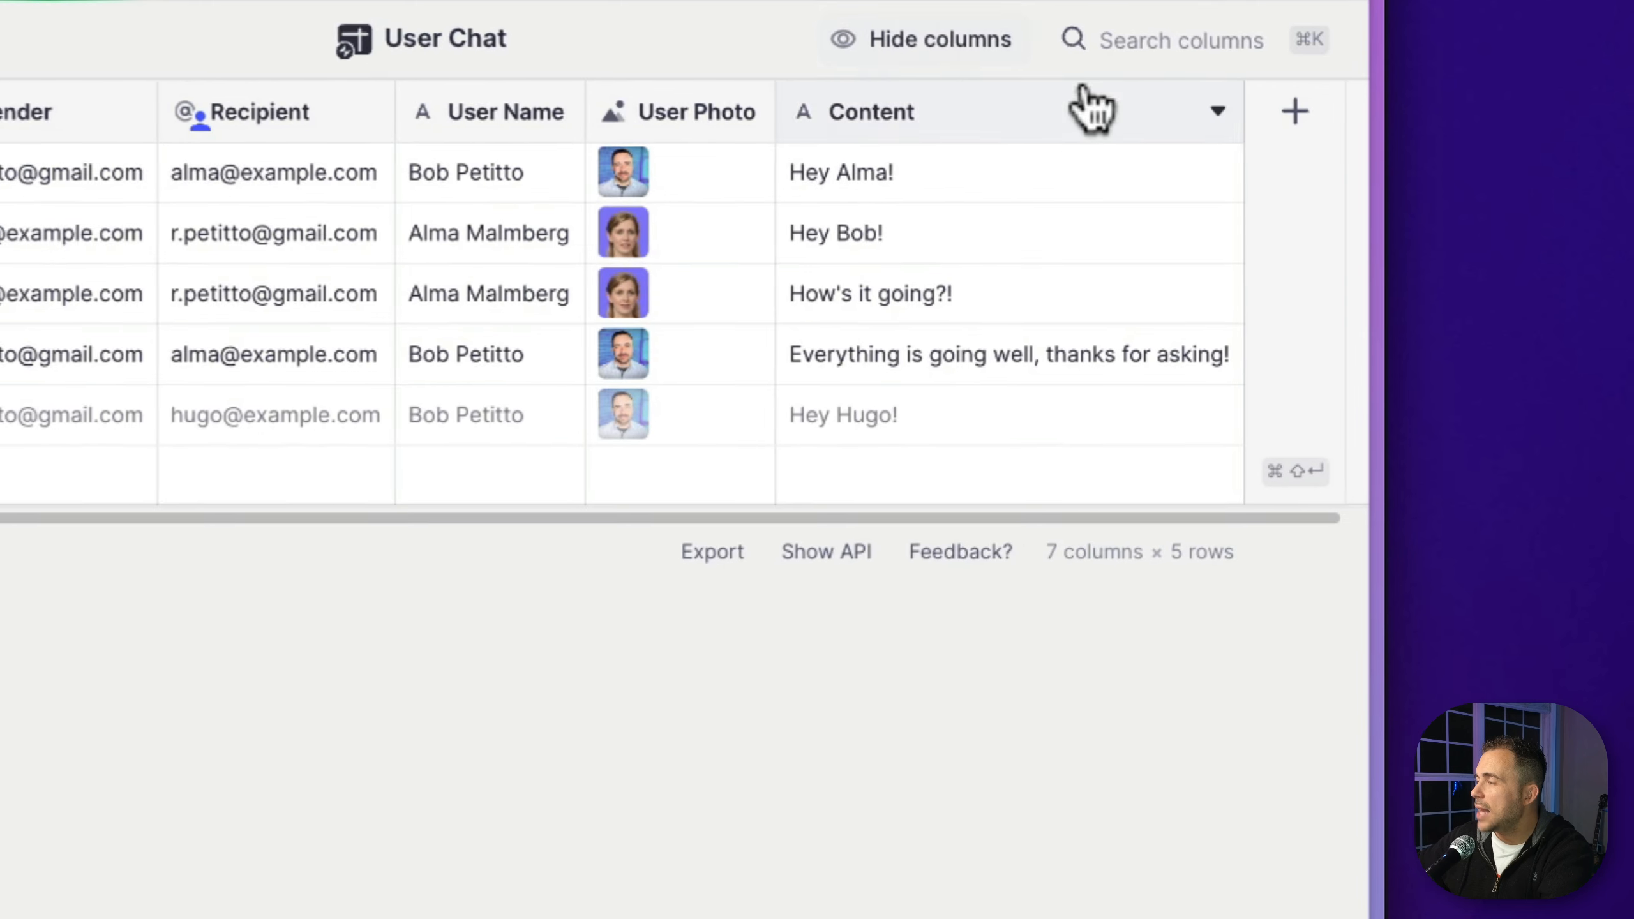
left_click(1312, 132)
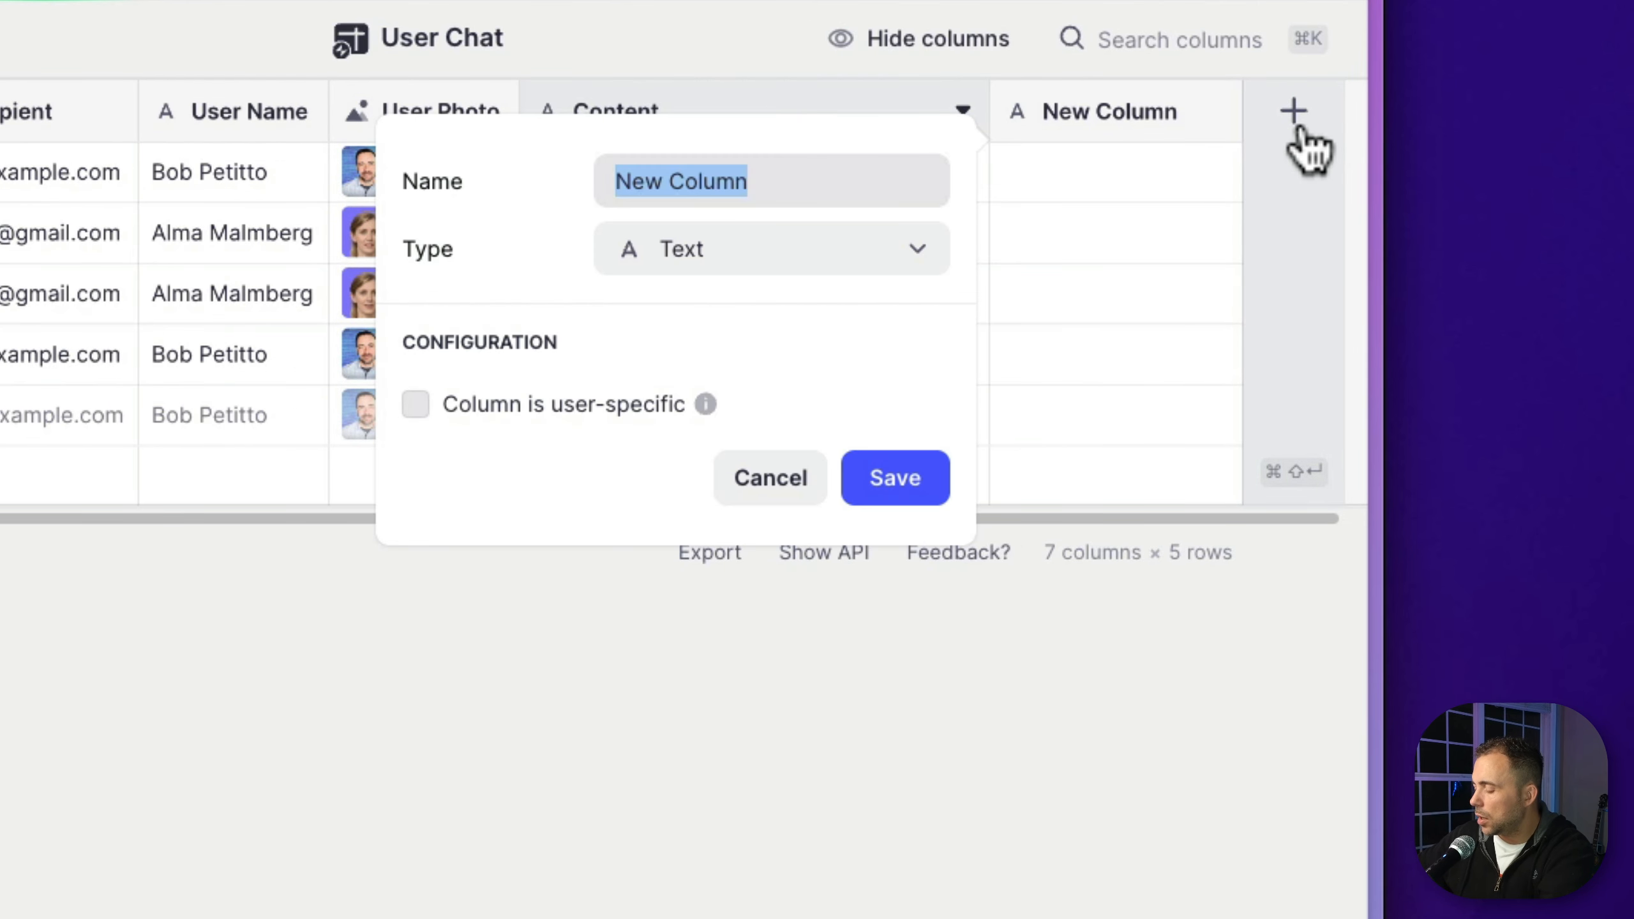
type("image")
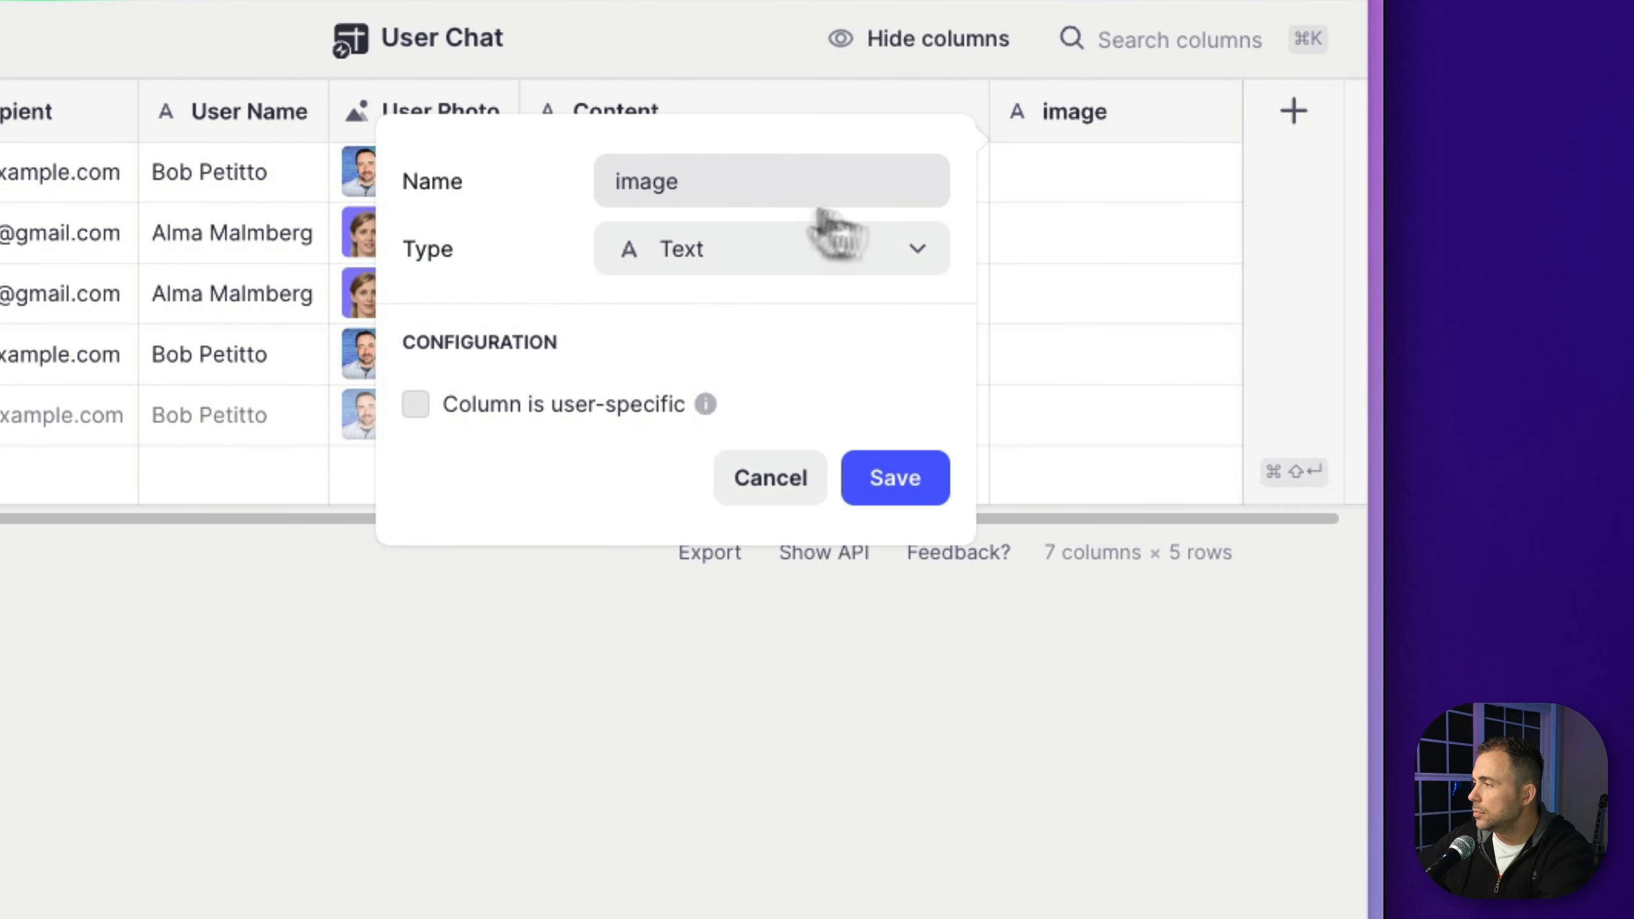
left_click(799, 266)
mouse_move(757, 412)
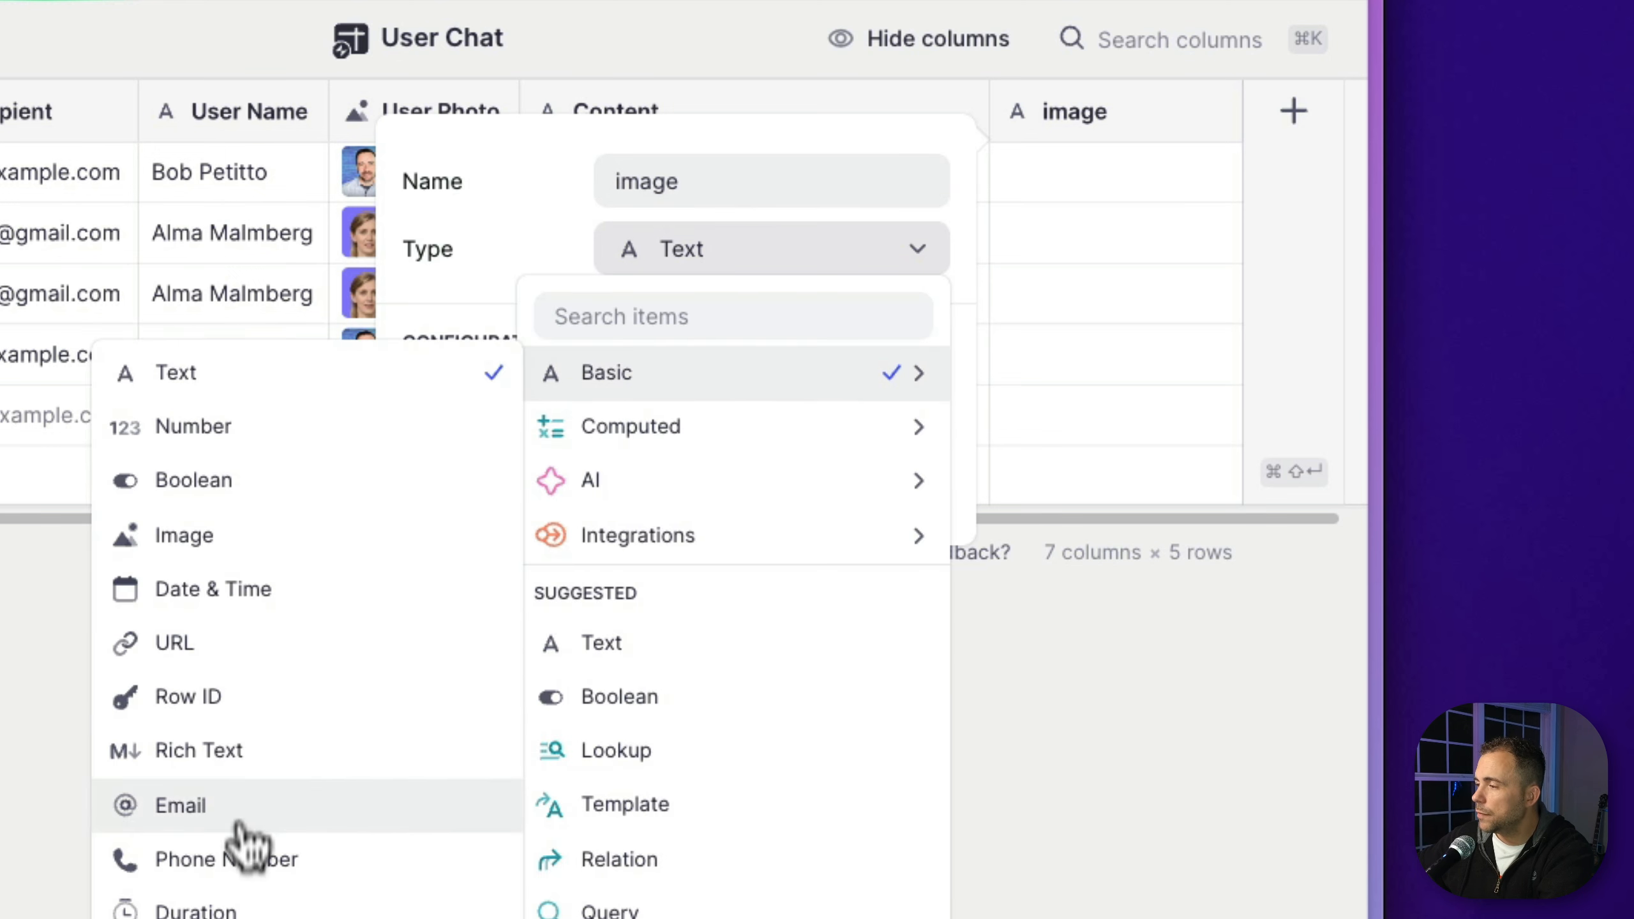
left_click(270, 557)
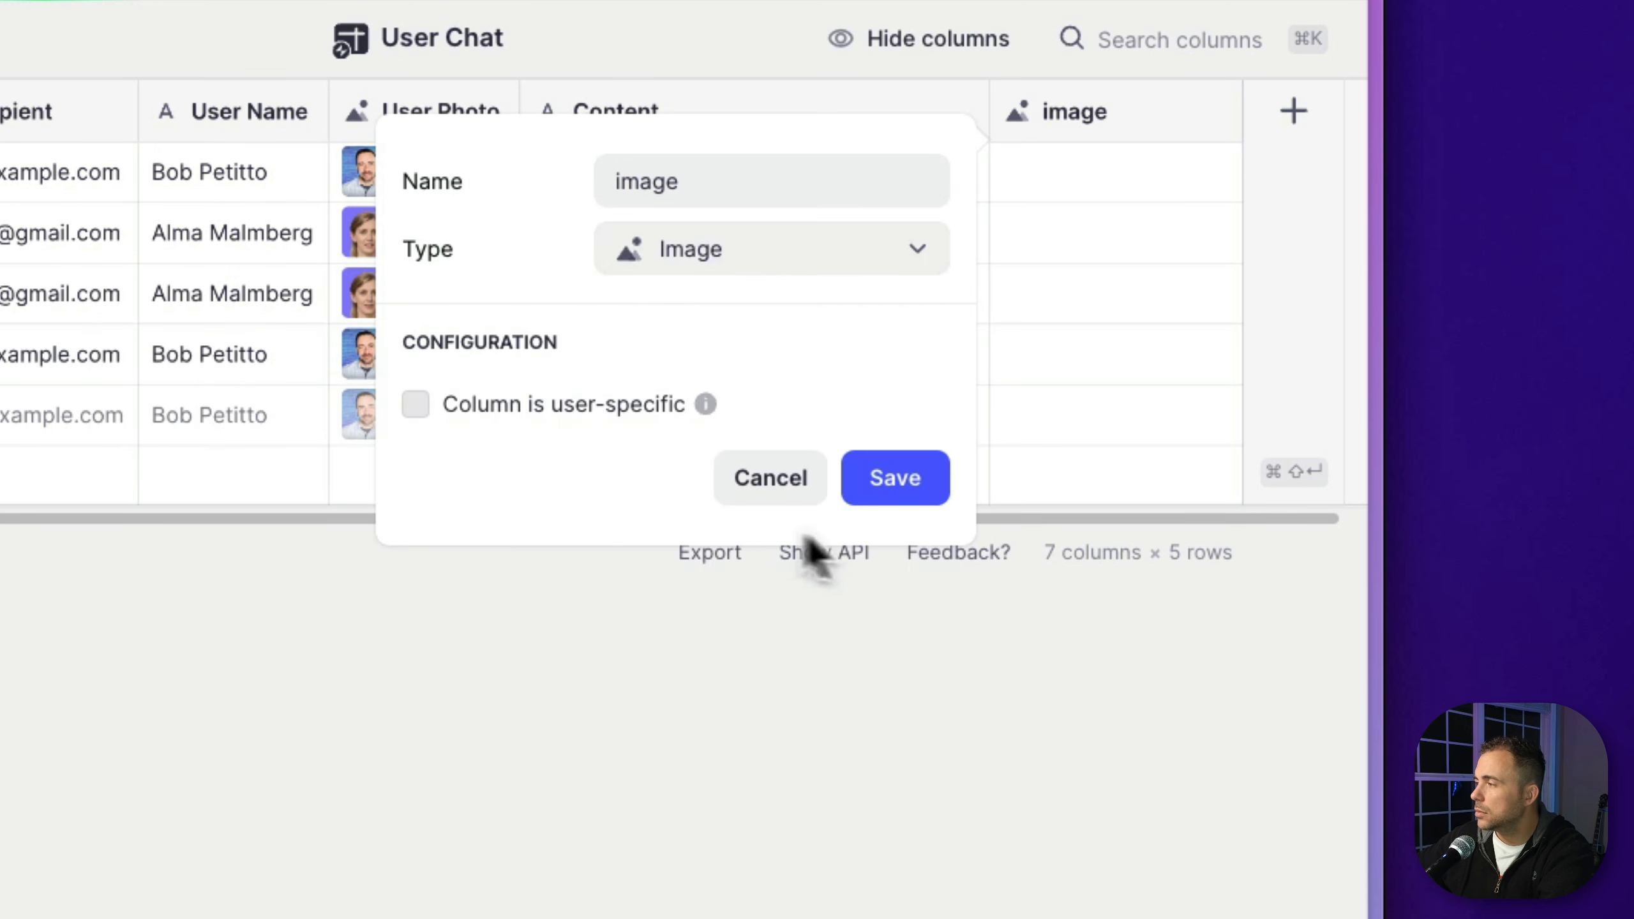
left_click(892, 484)
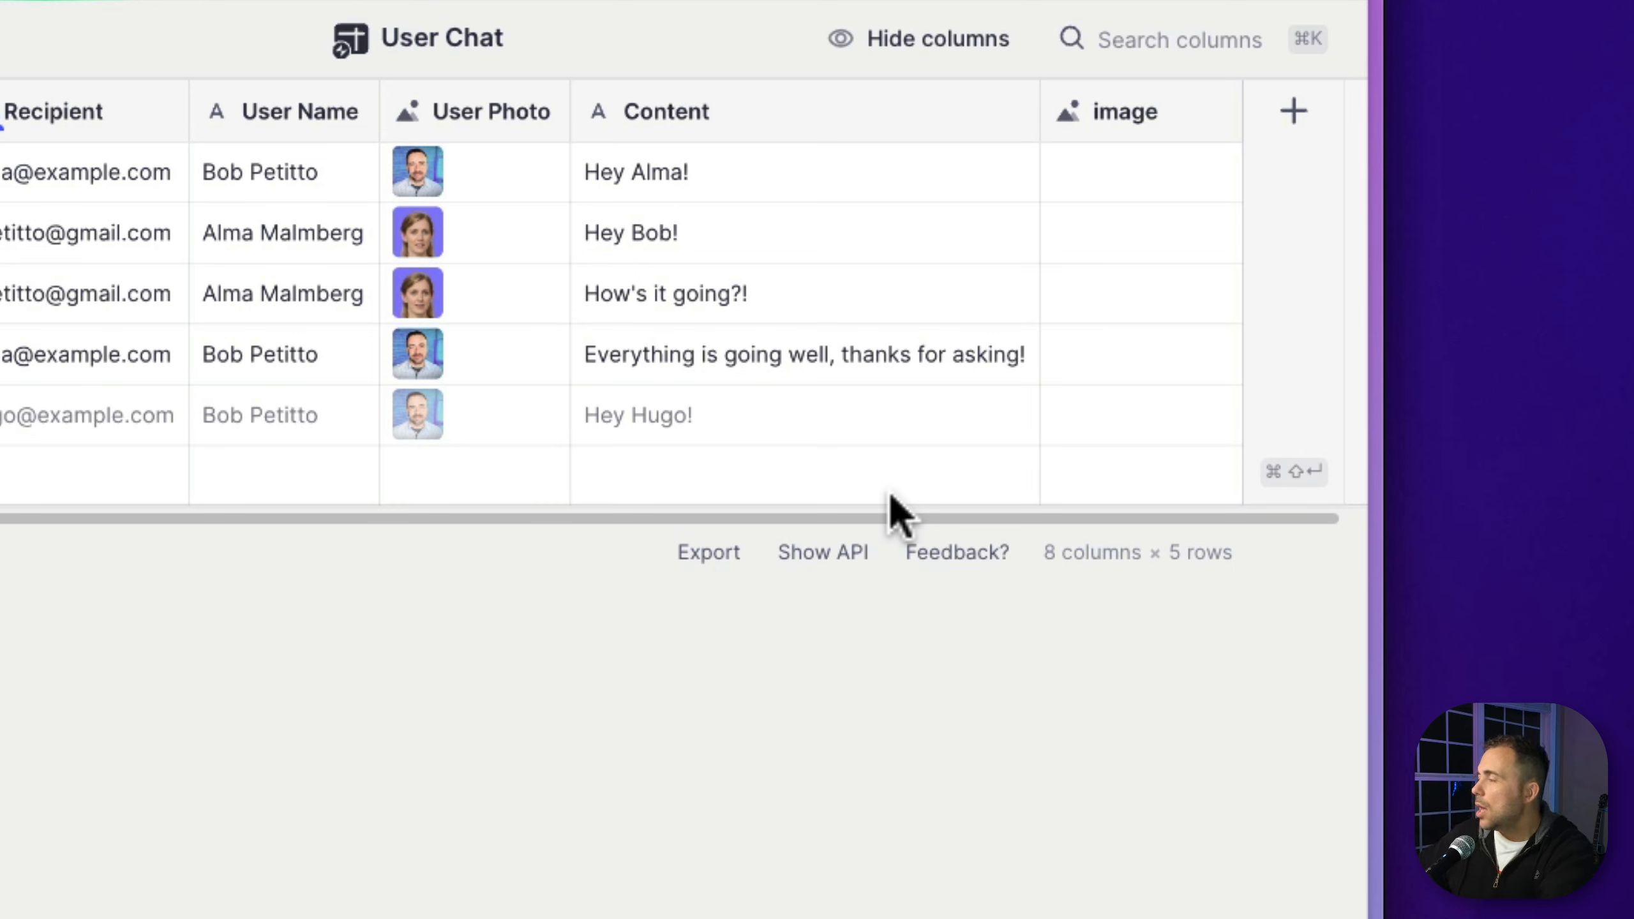
left_click_drag(1099, 172, 1091, 415)
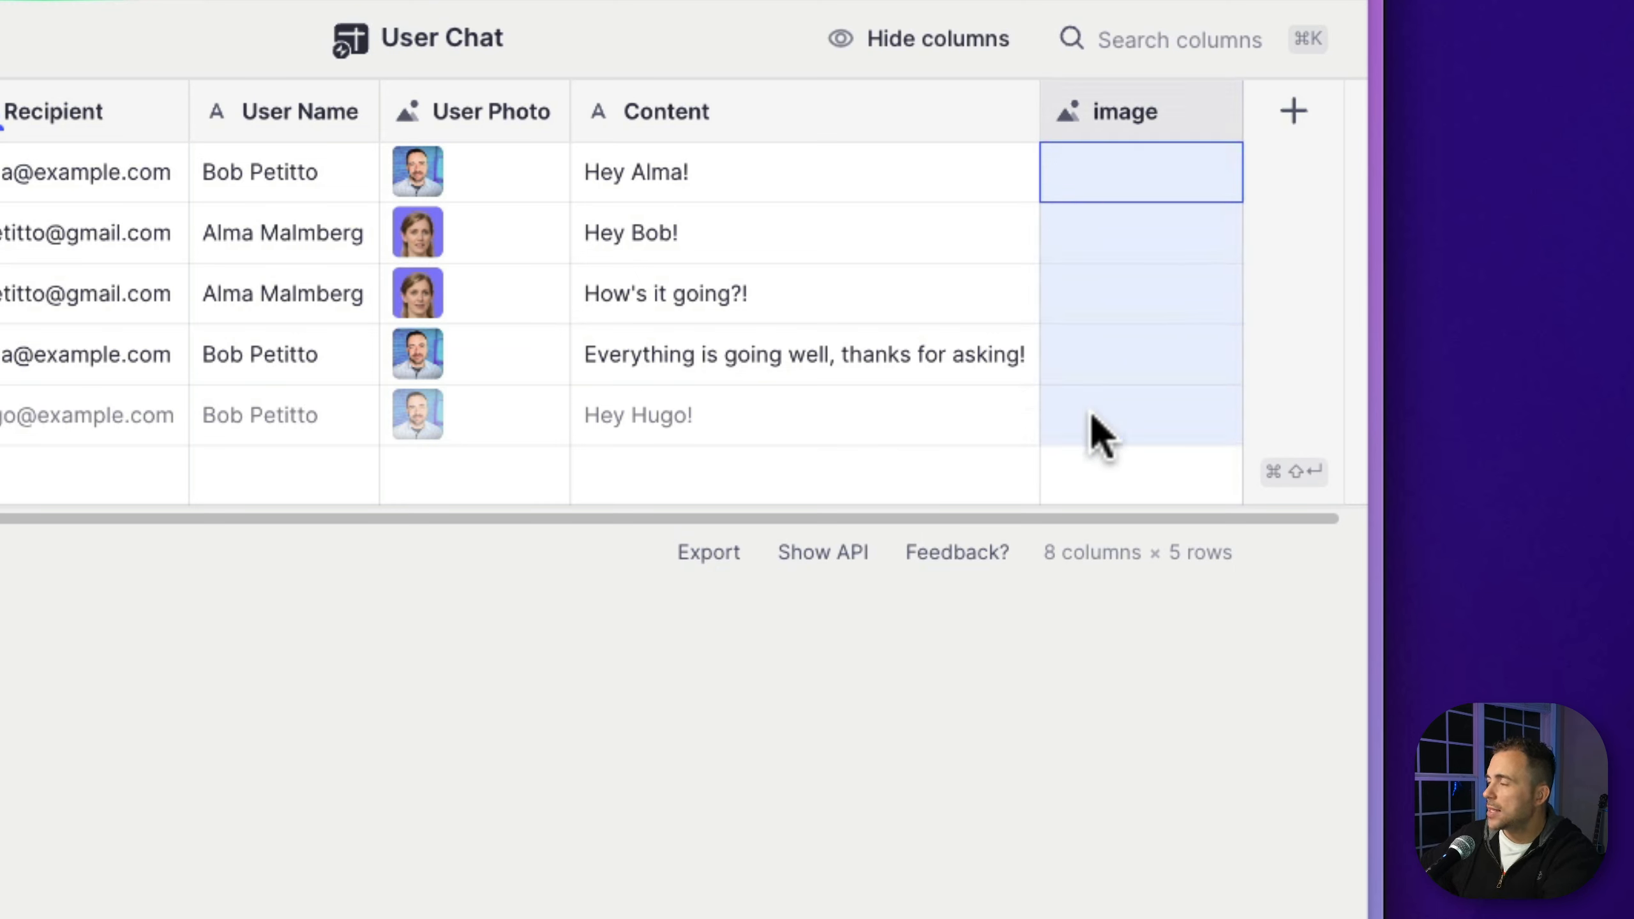
left_click_drag(777, 177, 775, 431)
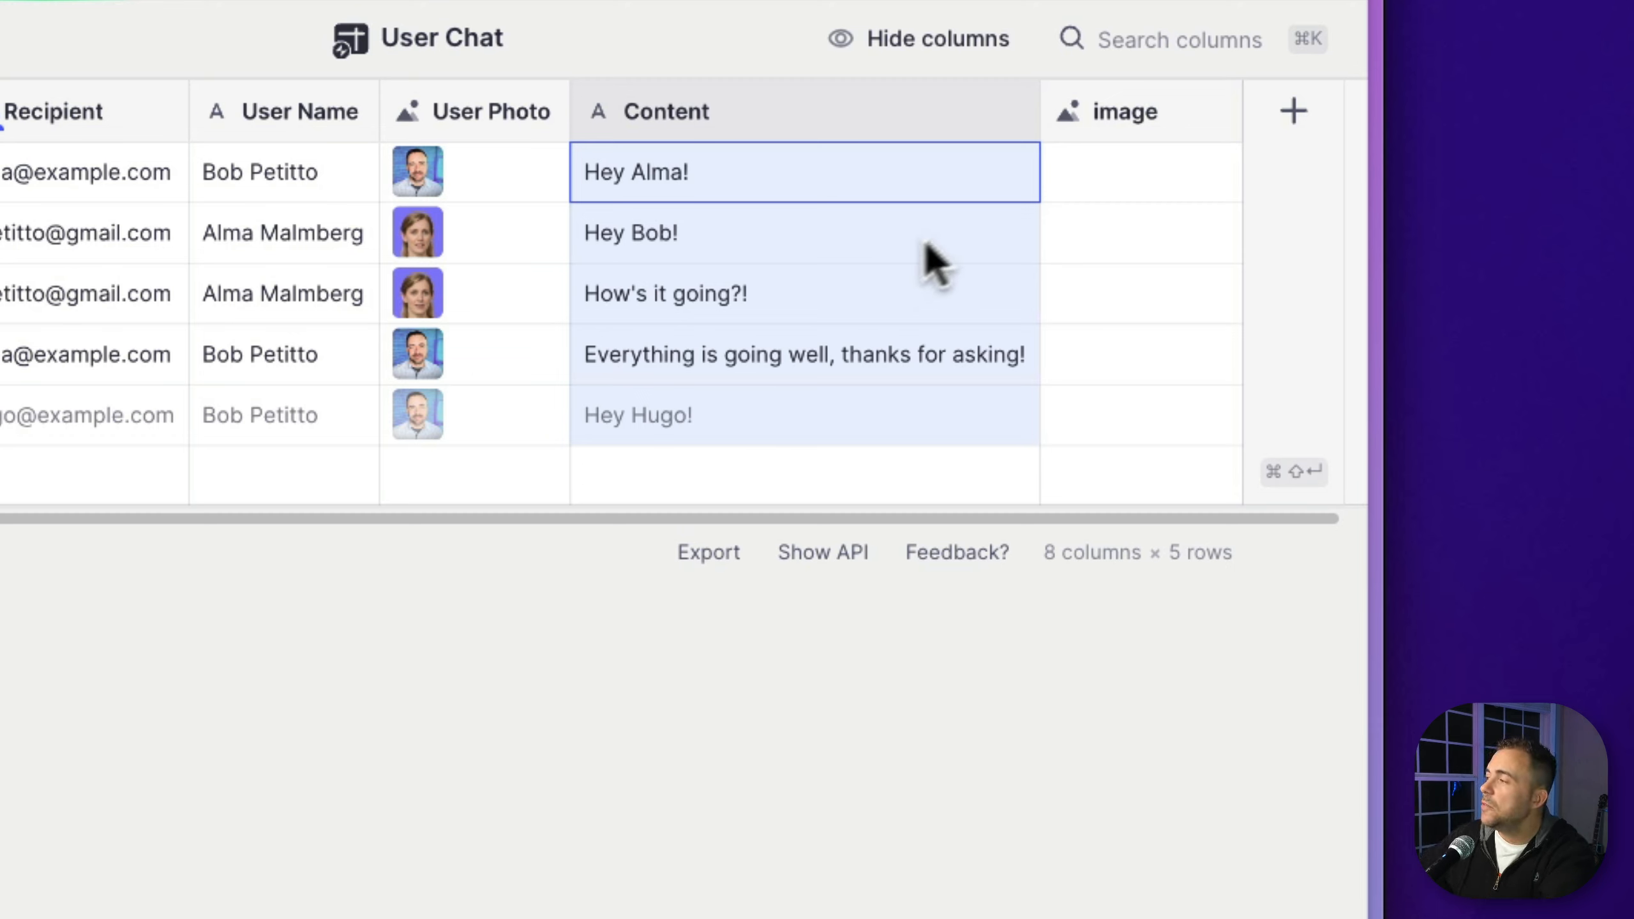
Add a column named content+image of type Template to the User Chat table
left_click(1100, 168)
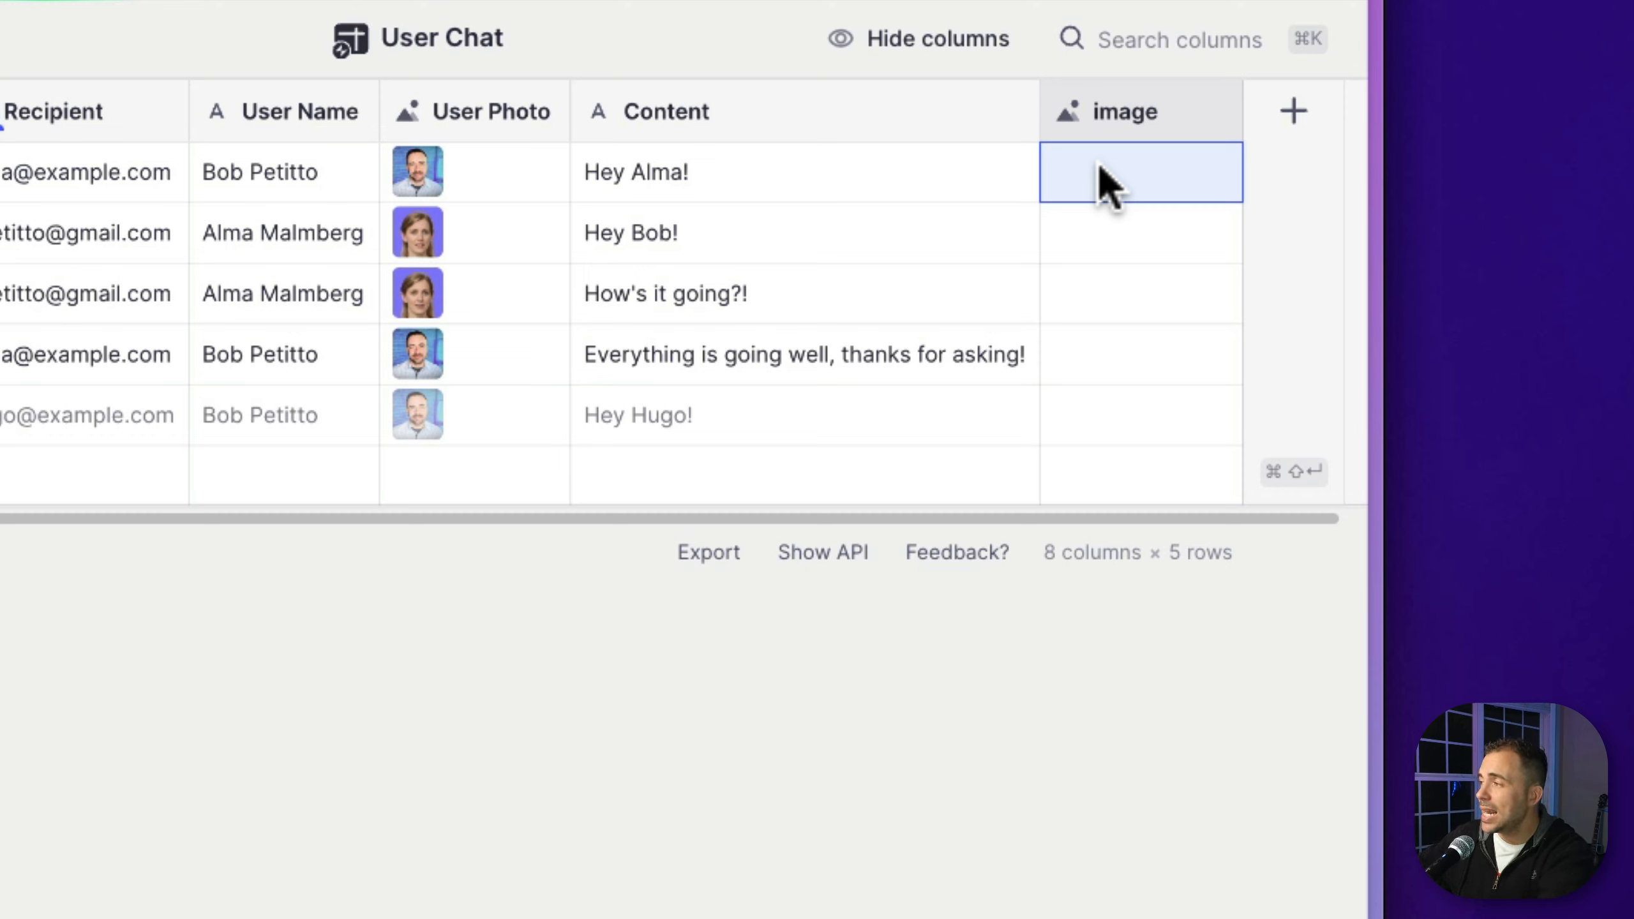
left_click(863, 171)
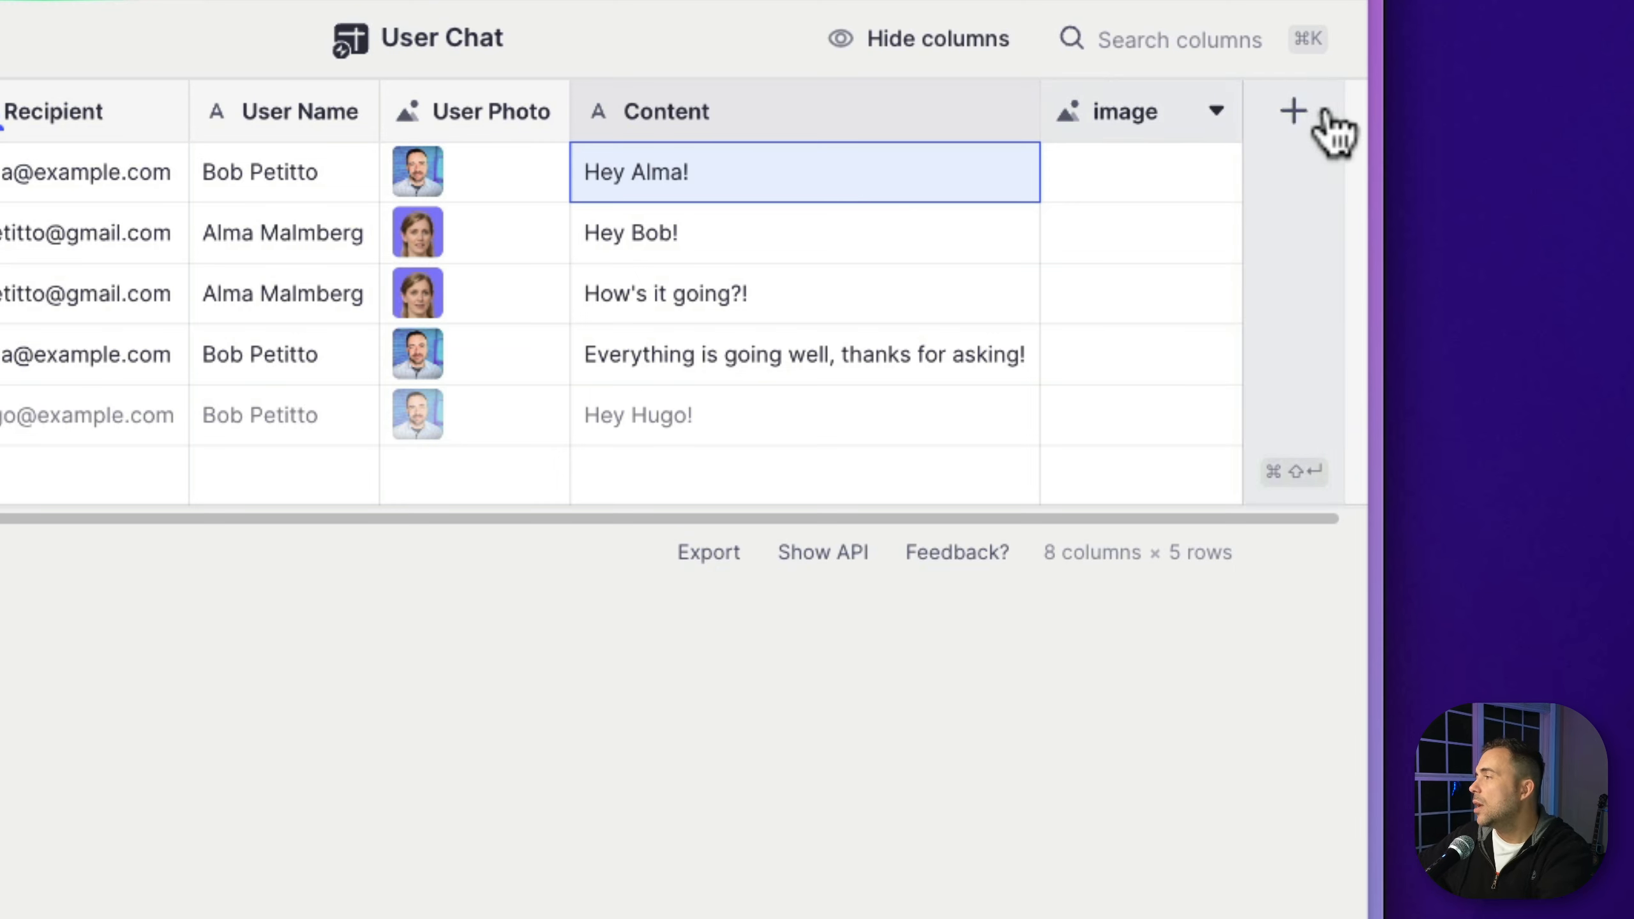
left_click(1294, 111)
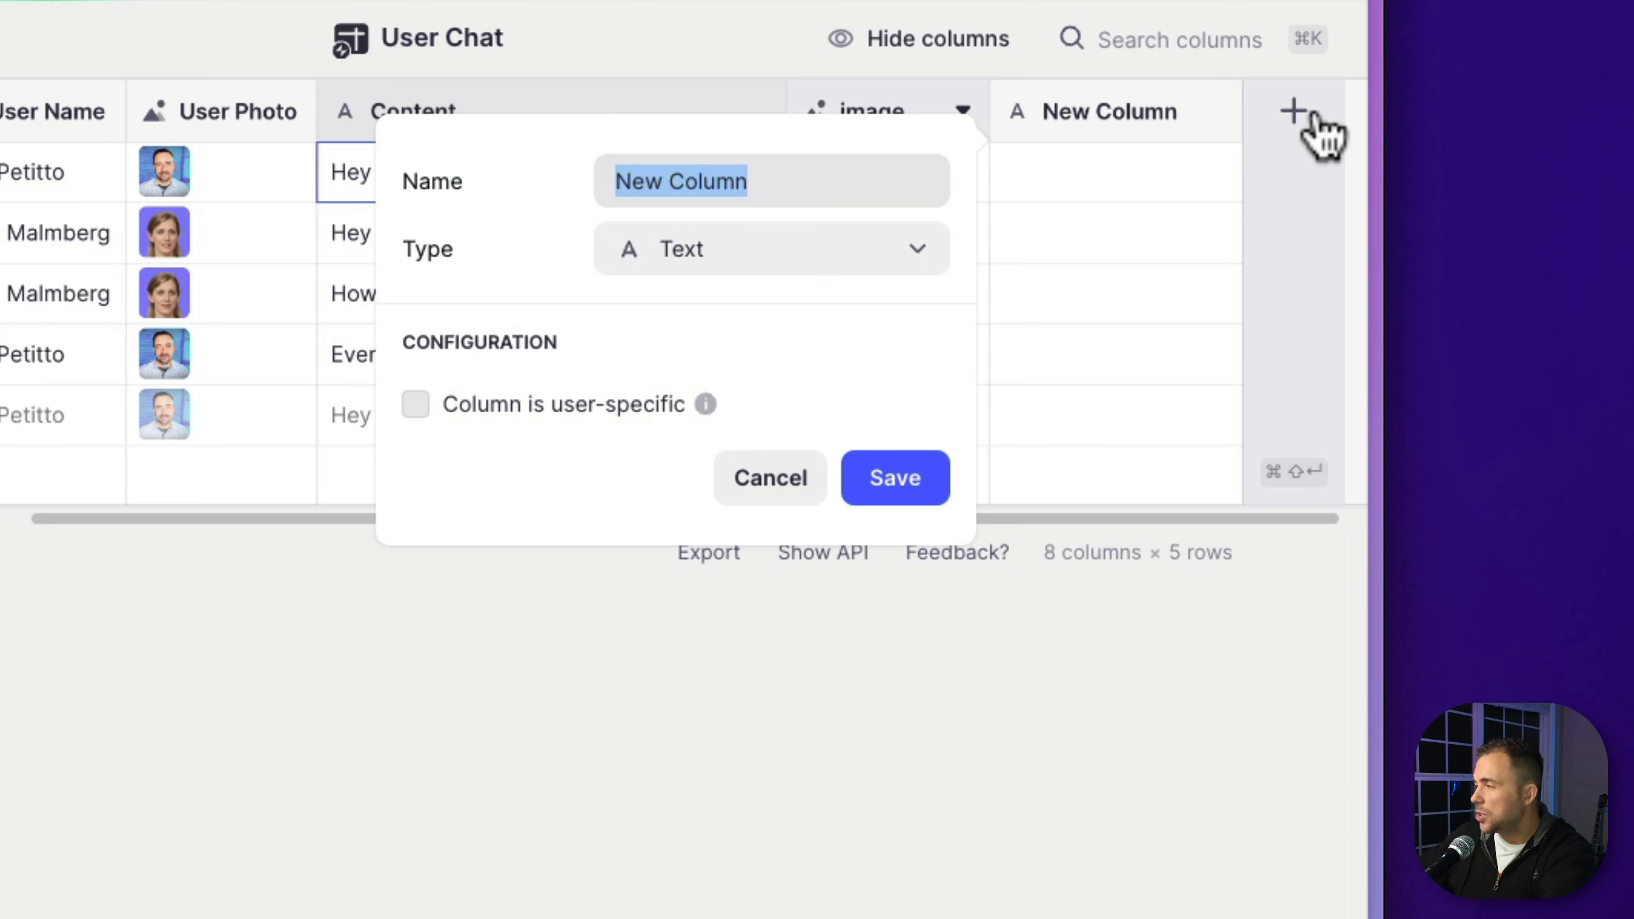
type("t")
key("BackSpace")
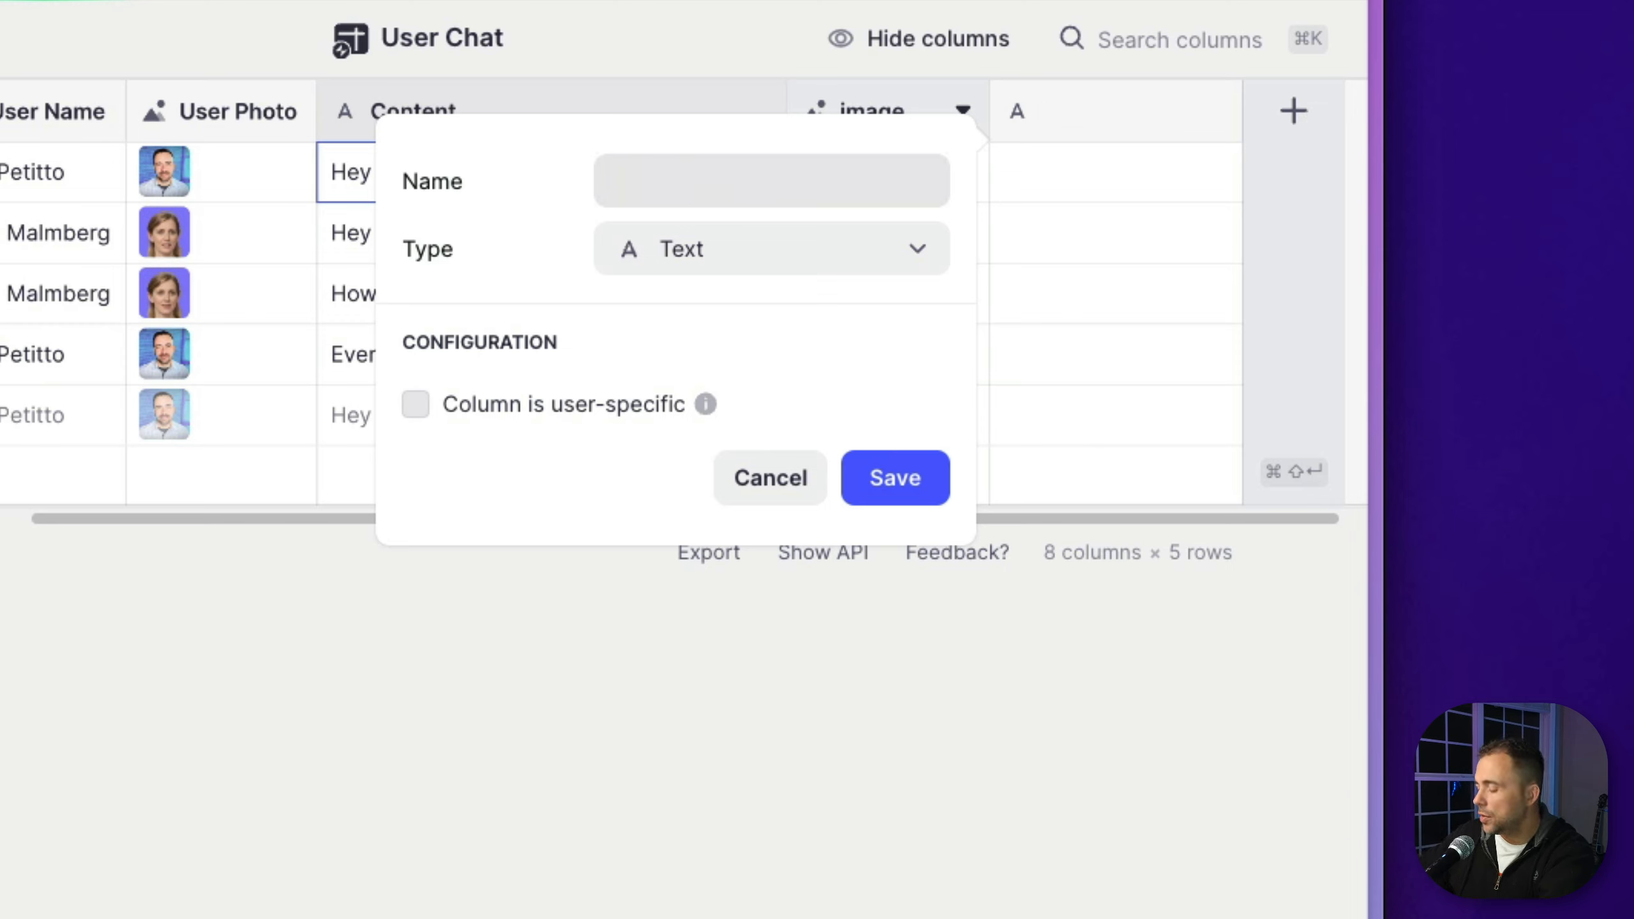
type("content+")
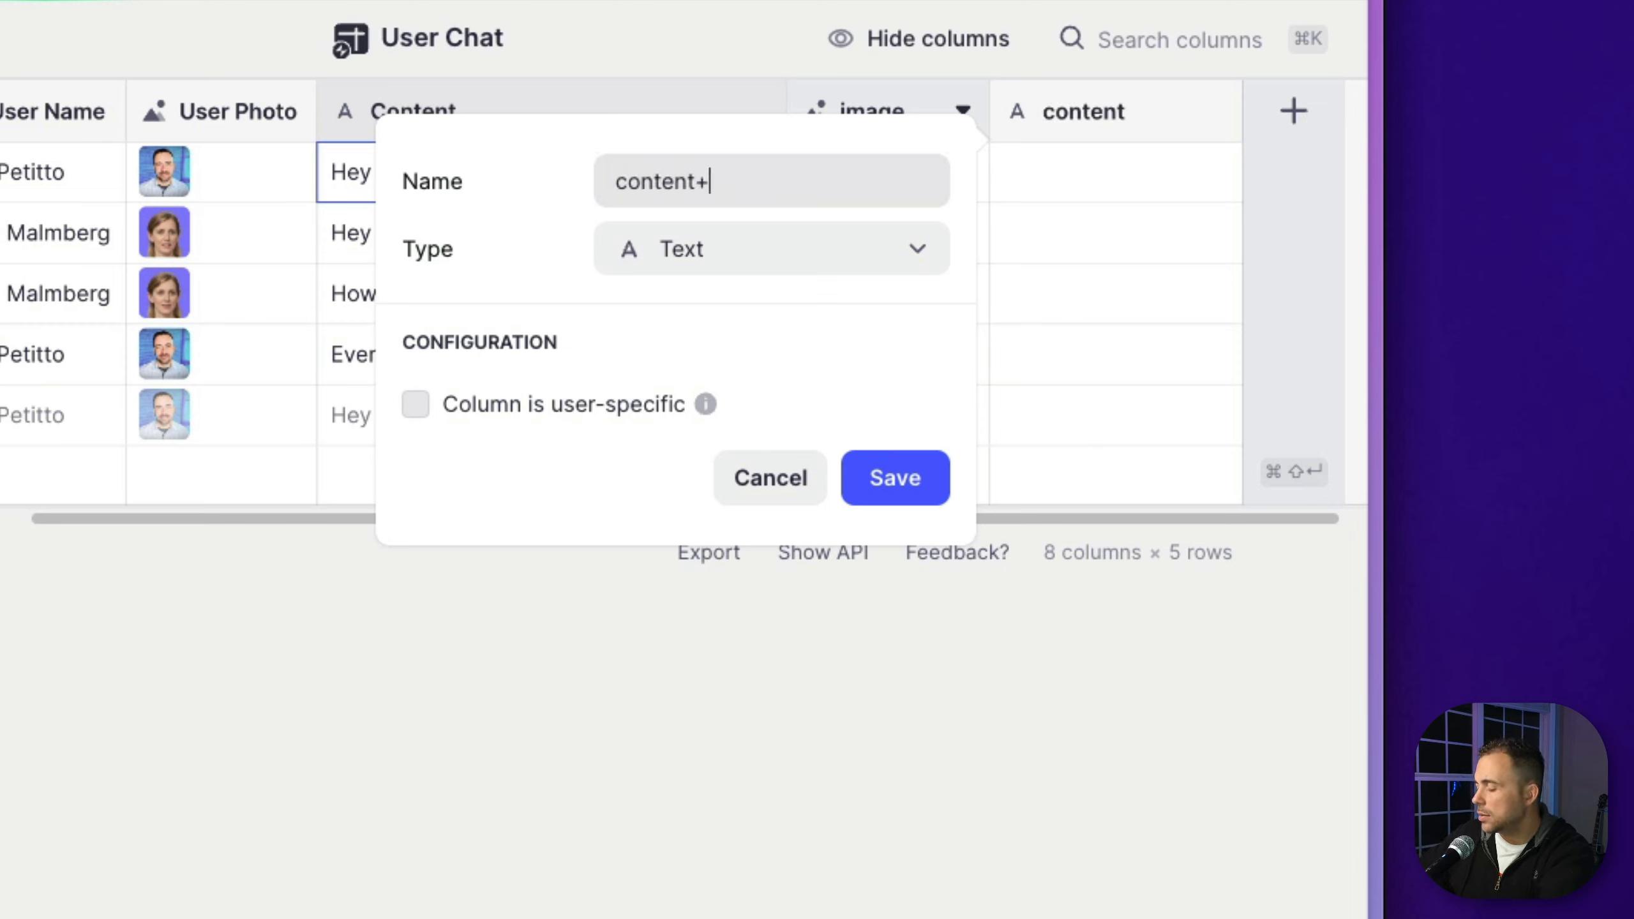
type("image")
left_click(782, 257)
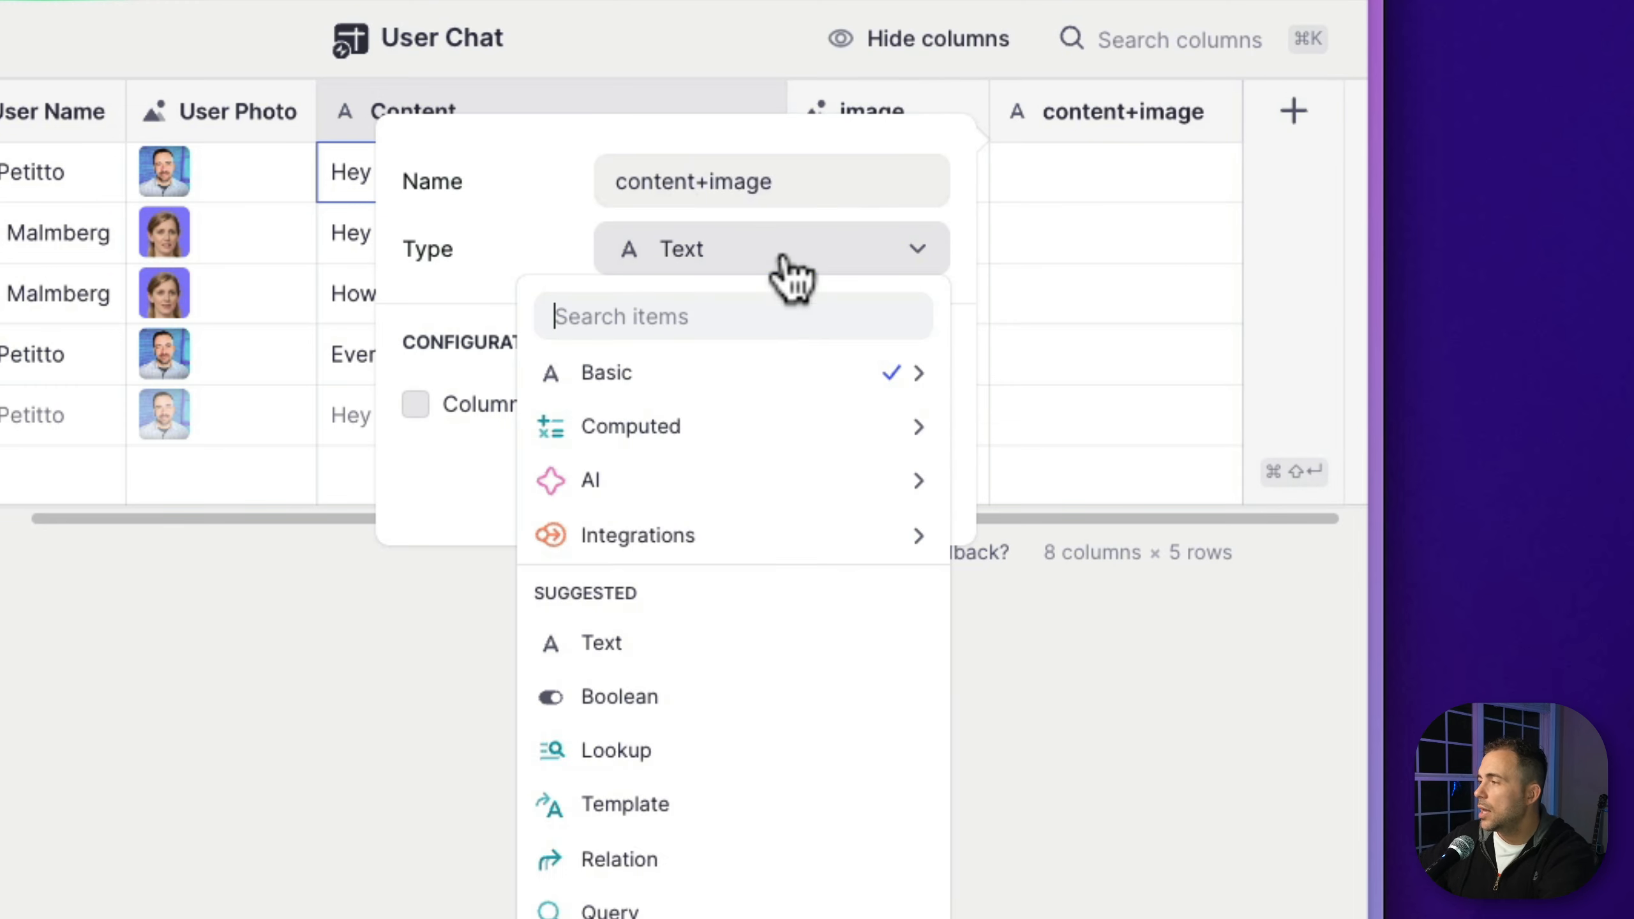
left_click(624, 802)
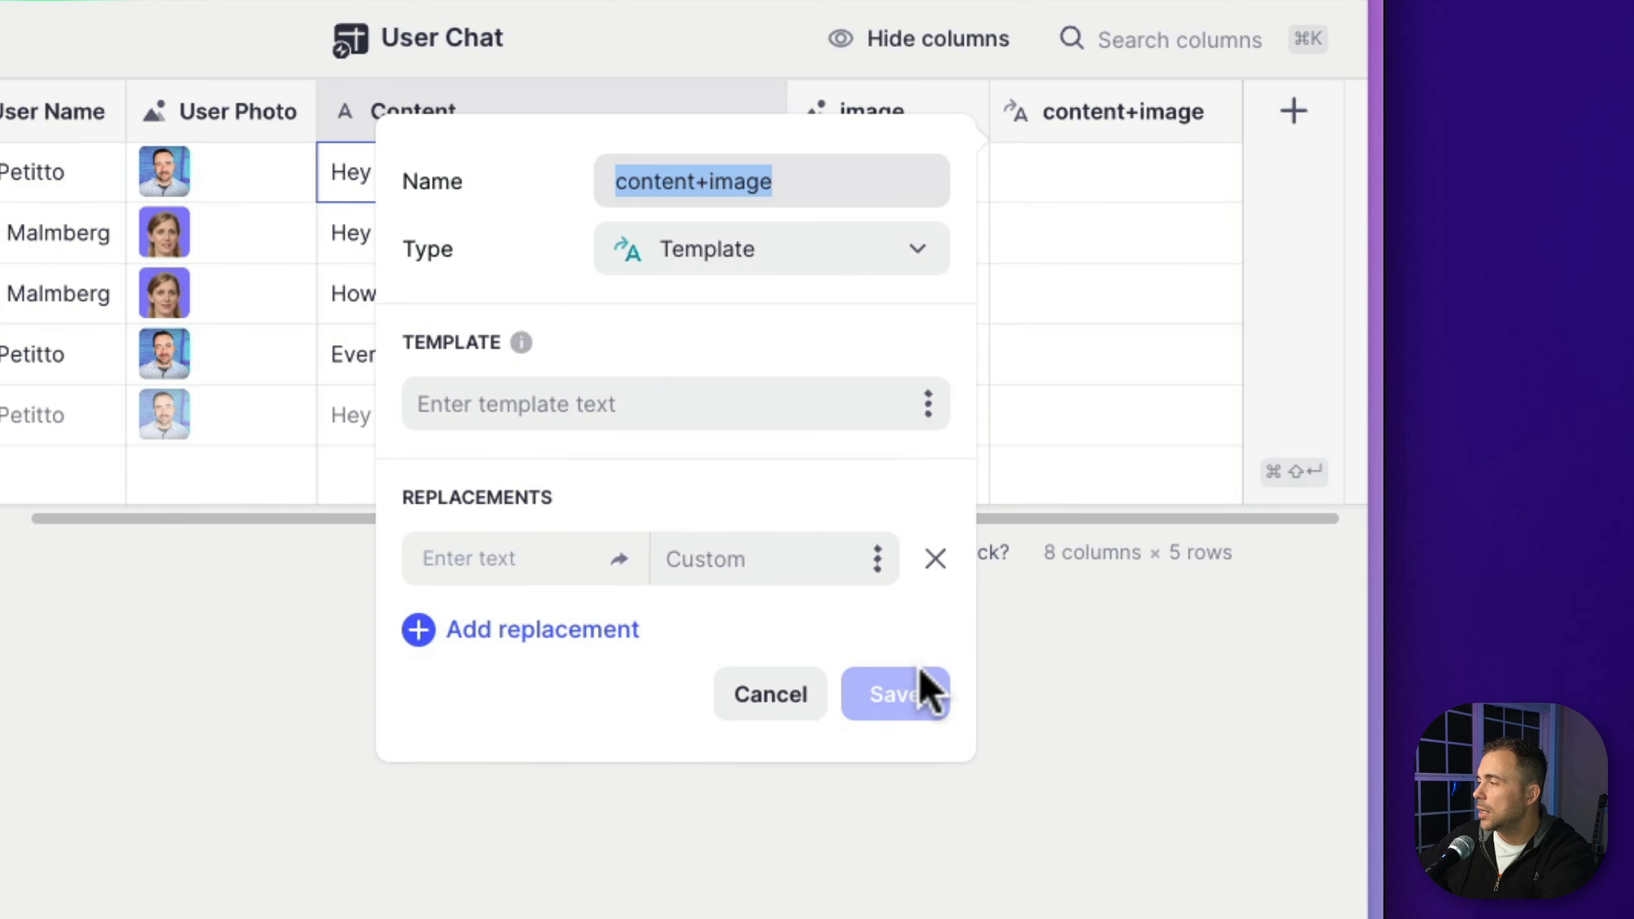
Enter the template text as 1 on the first line and <img src="2" on the second line
left_click(555, 404)
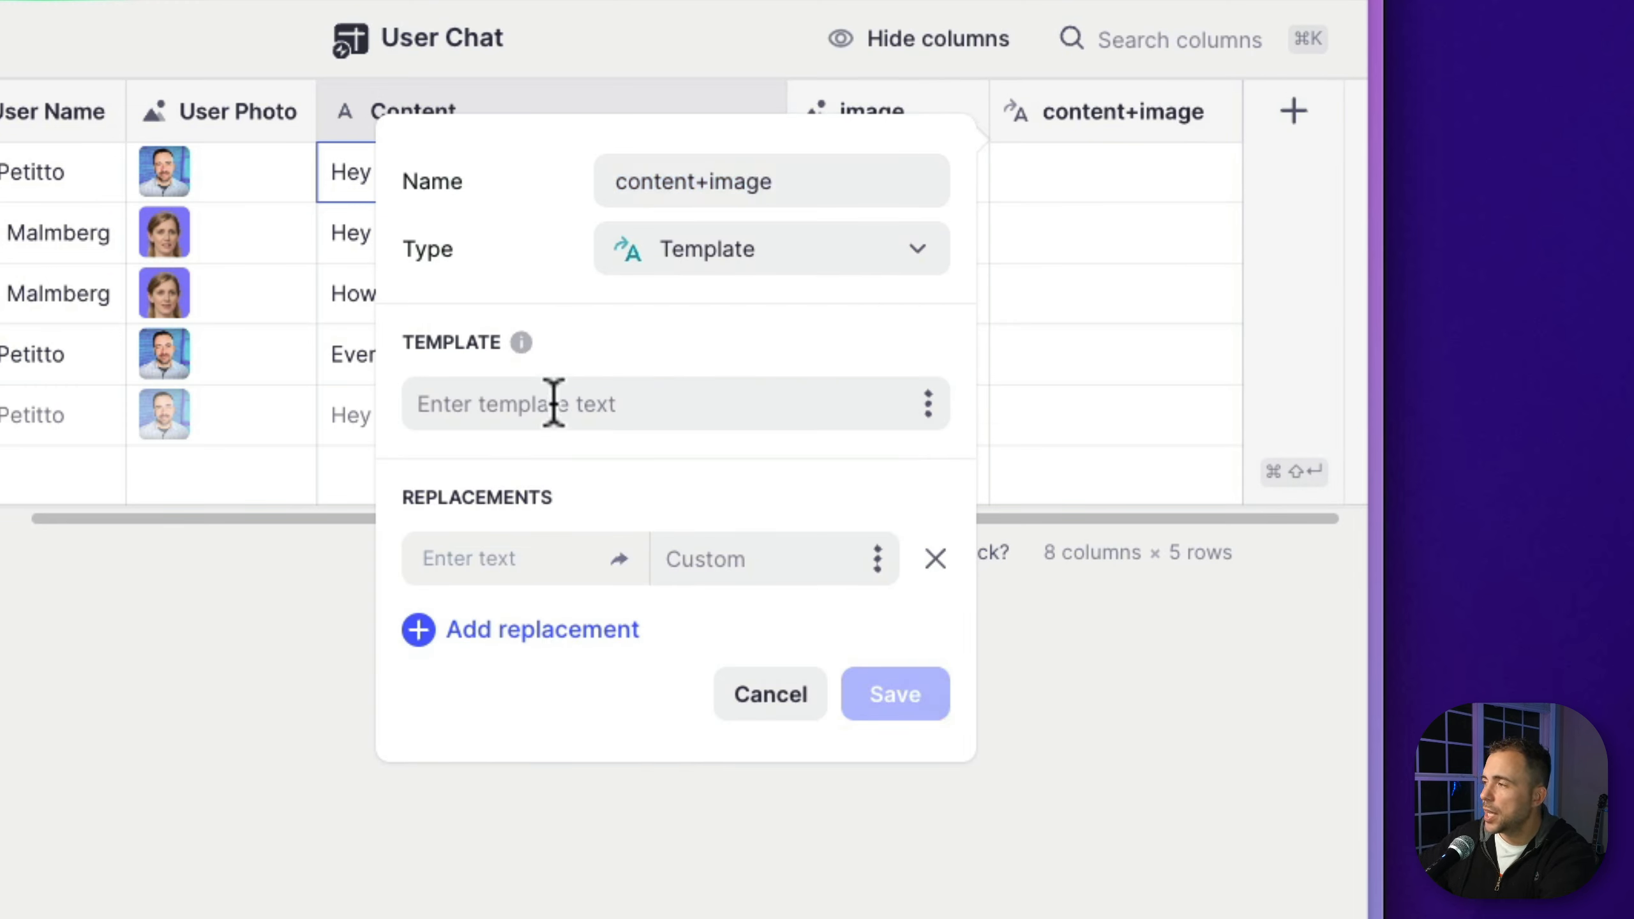
type("1")
key("Return")
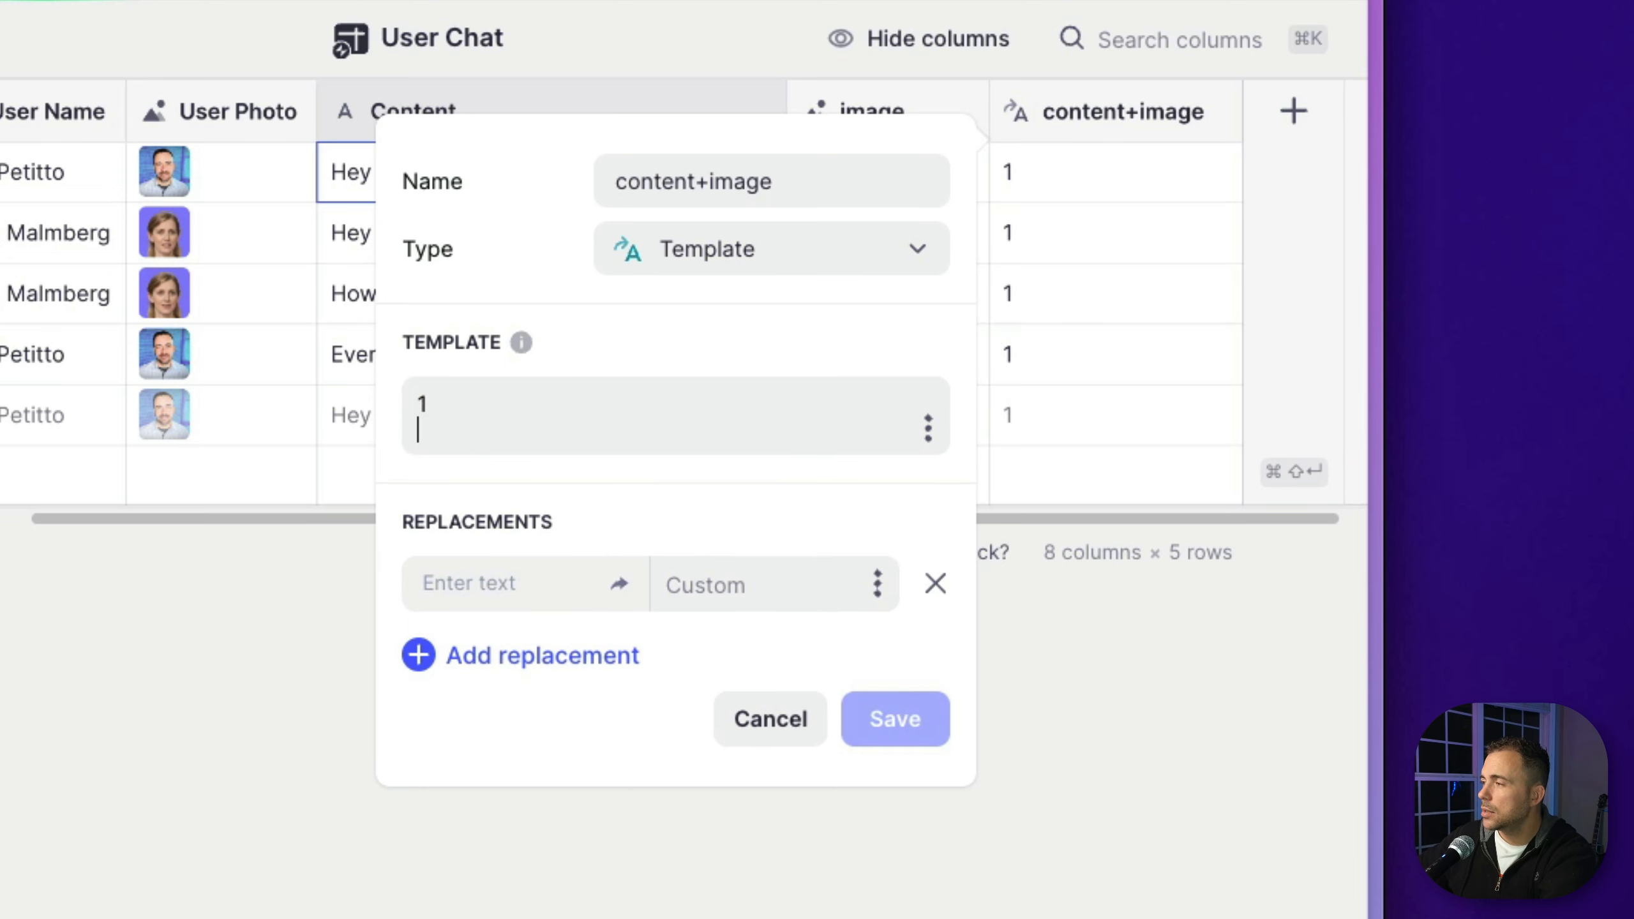
type("2")
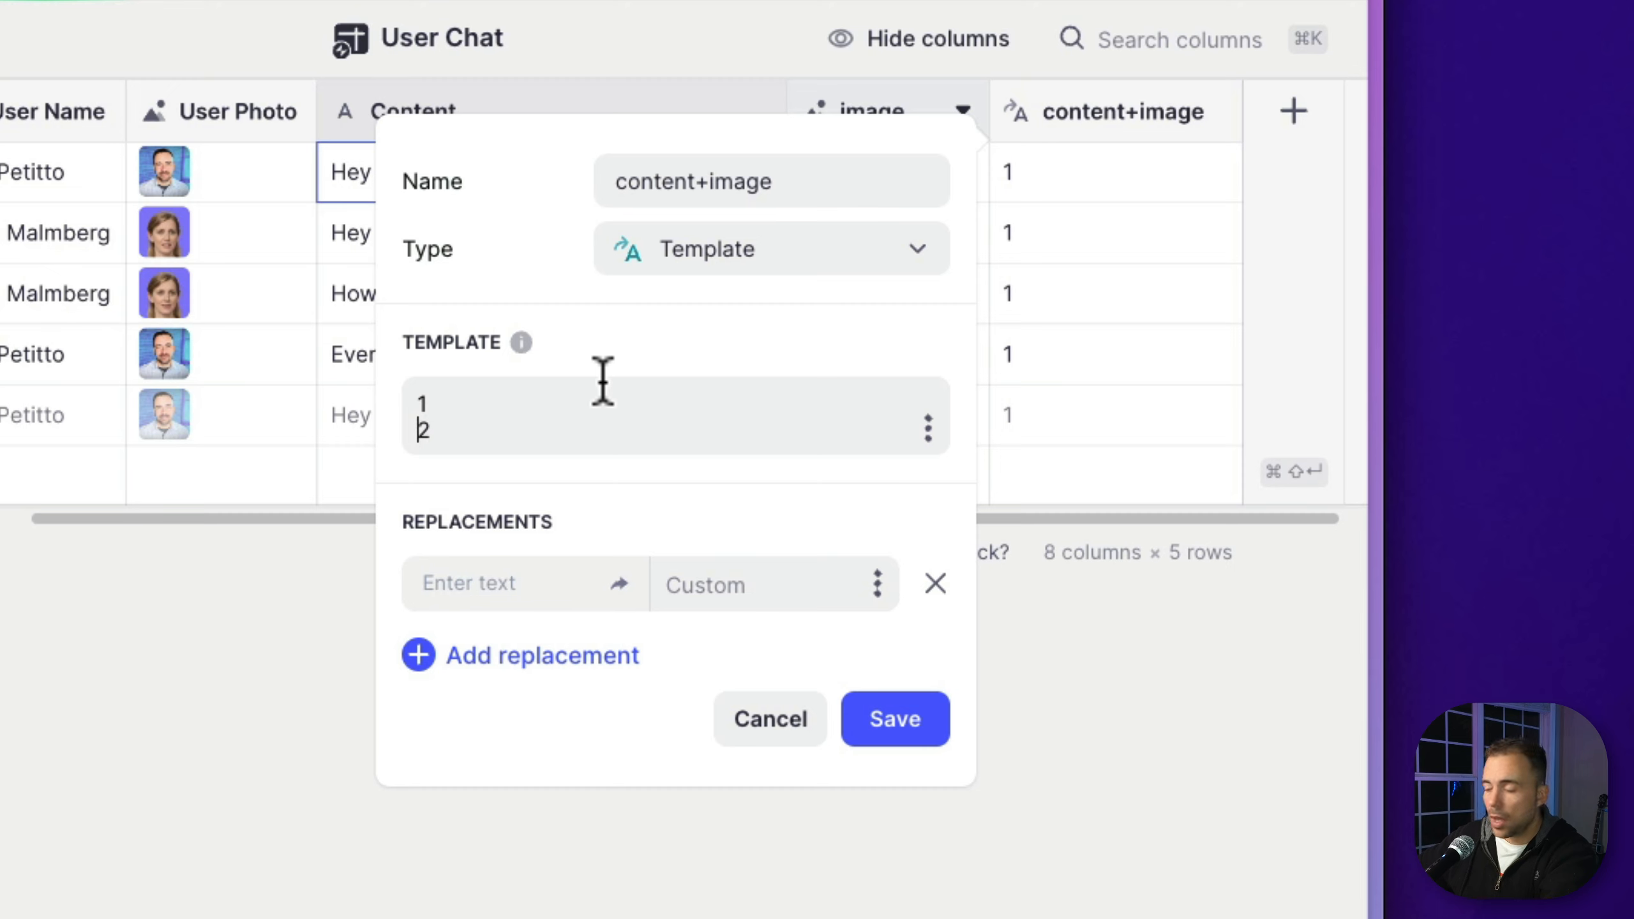
type("<")
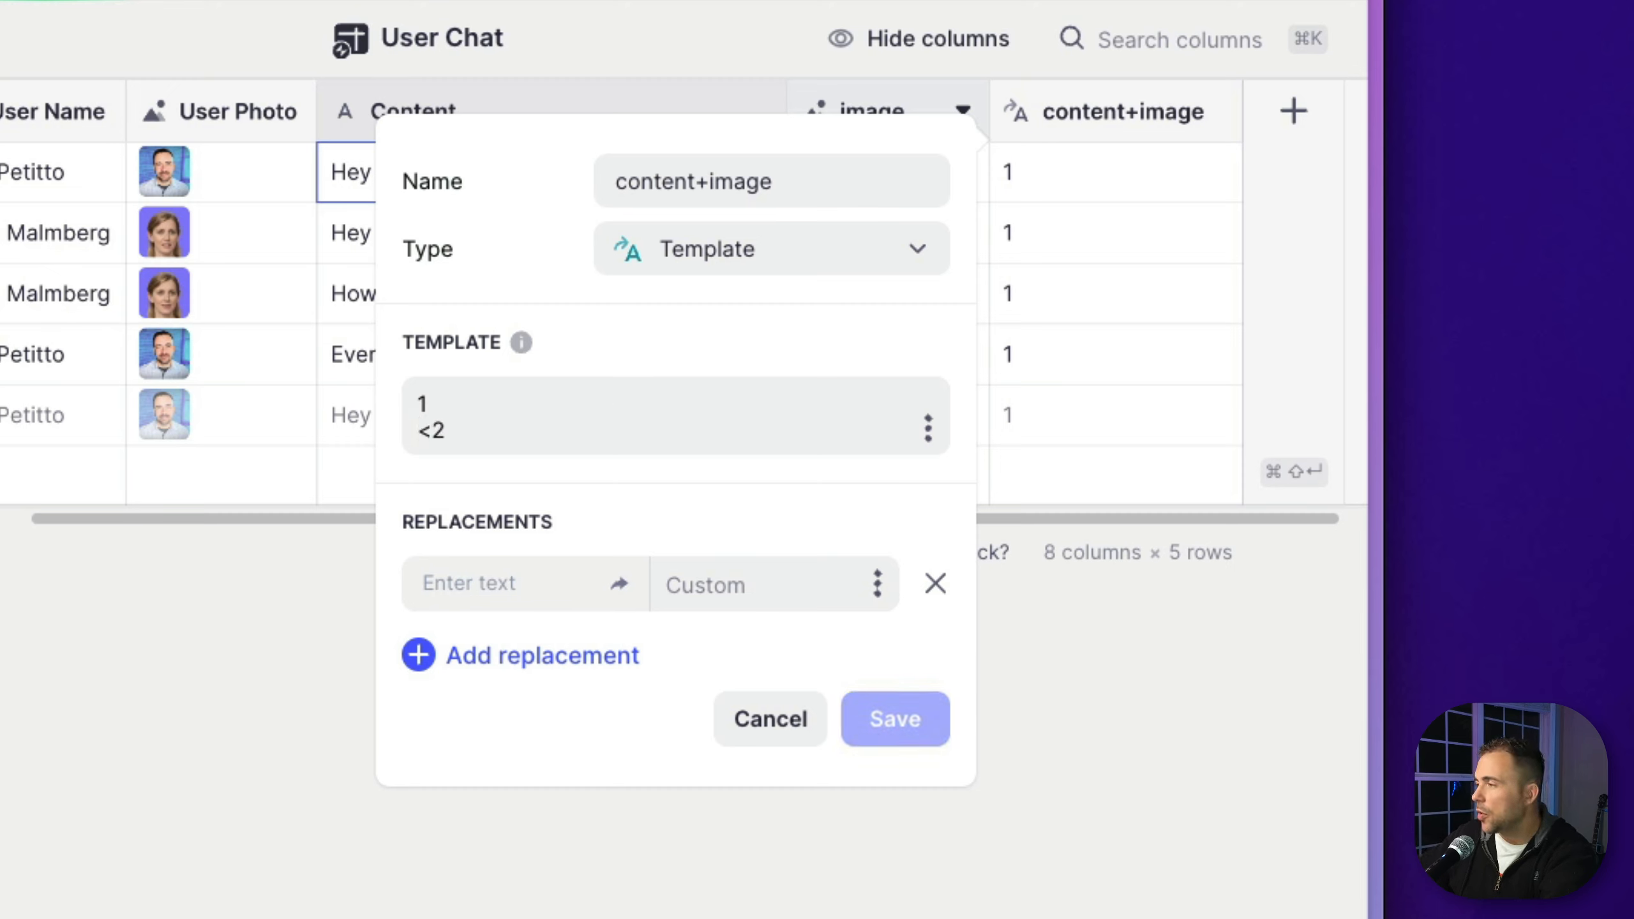
type("img ")
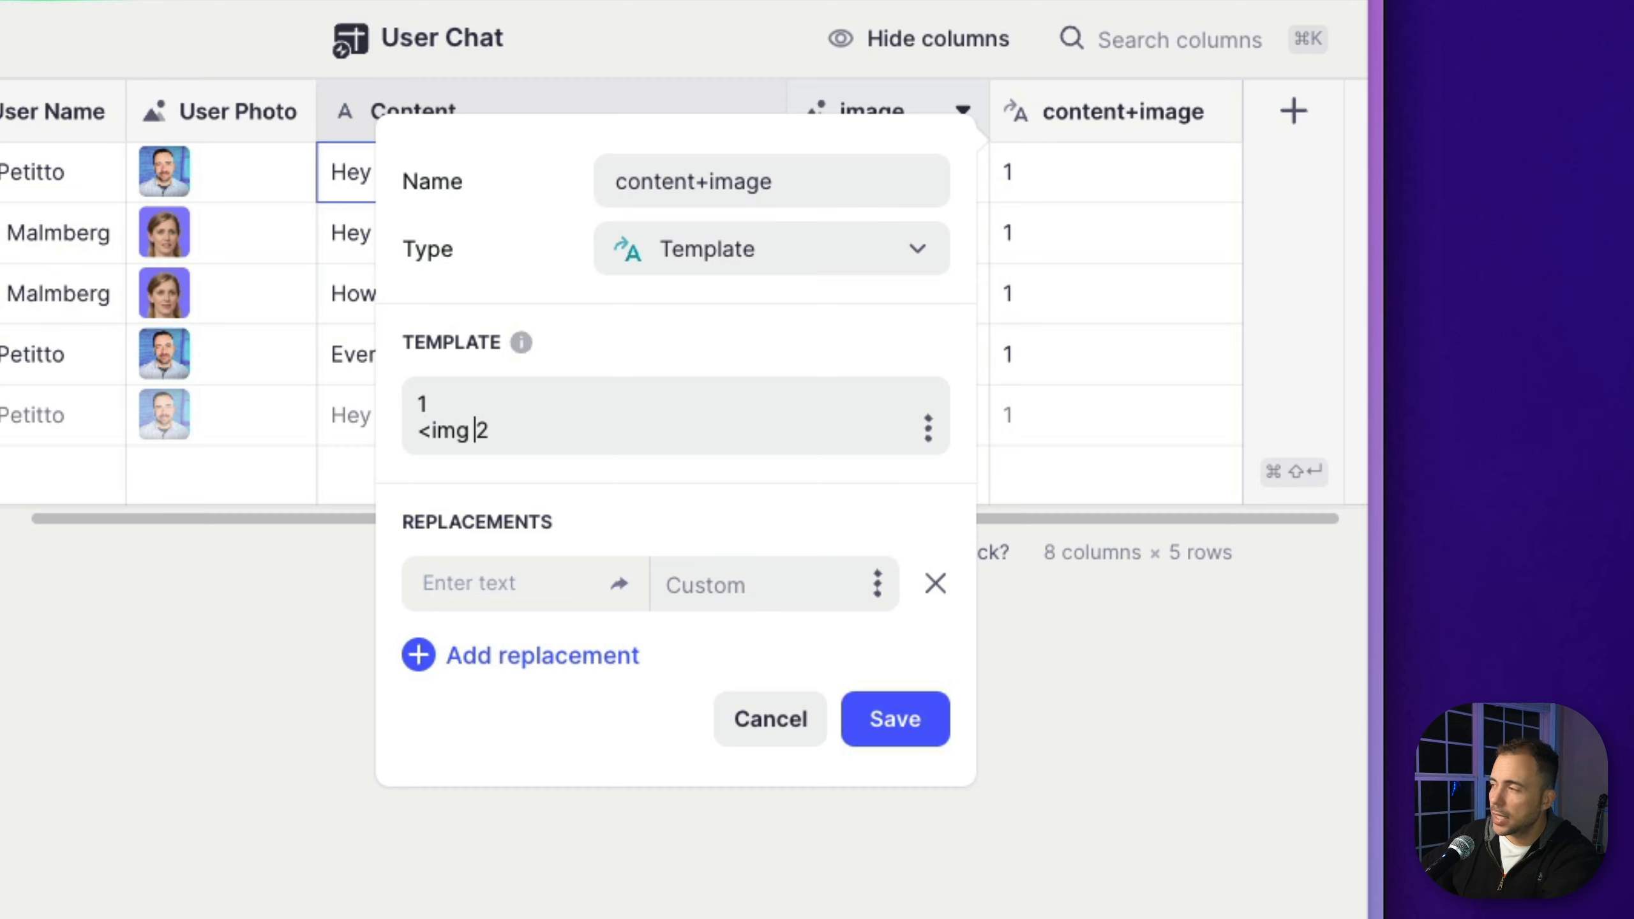
type("src=")
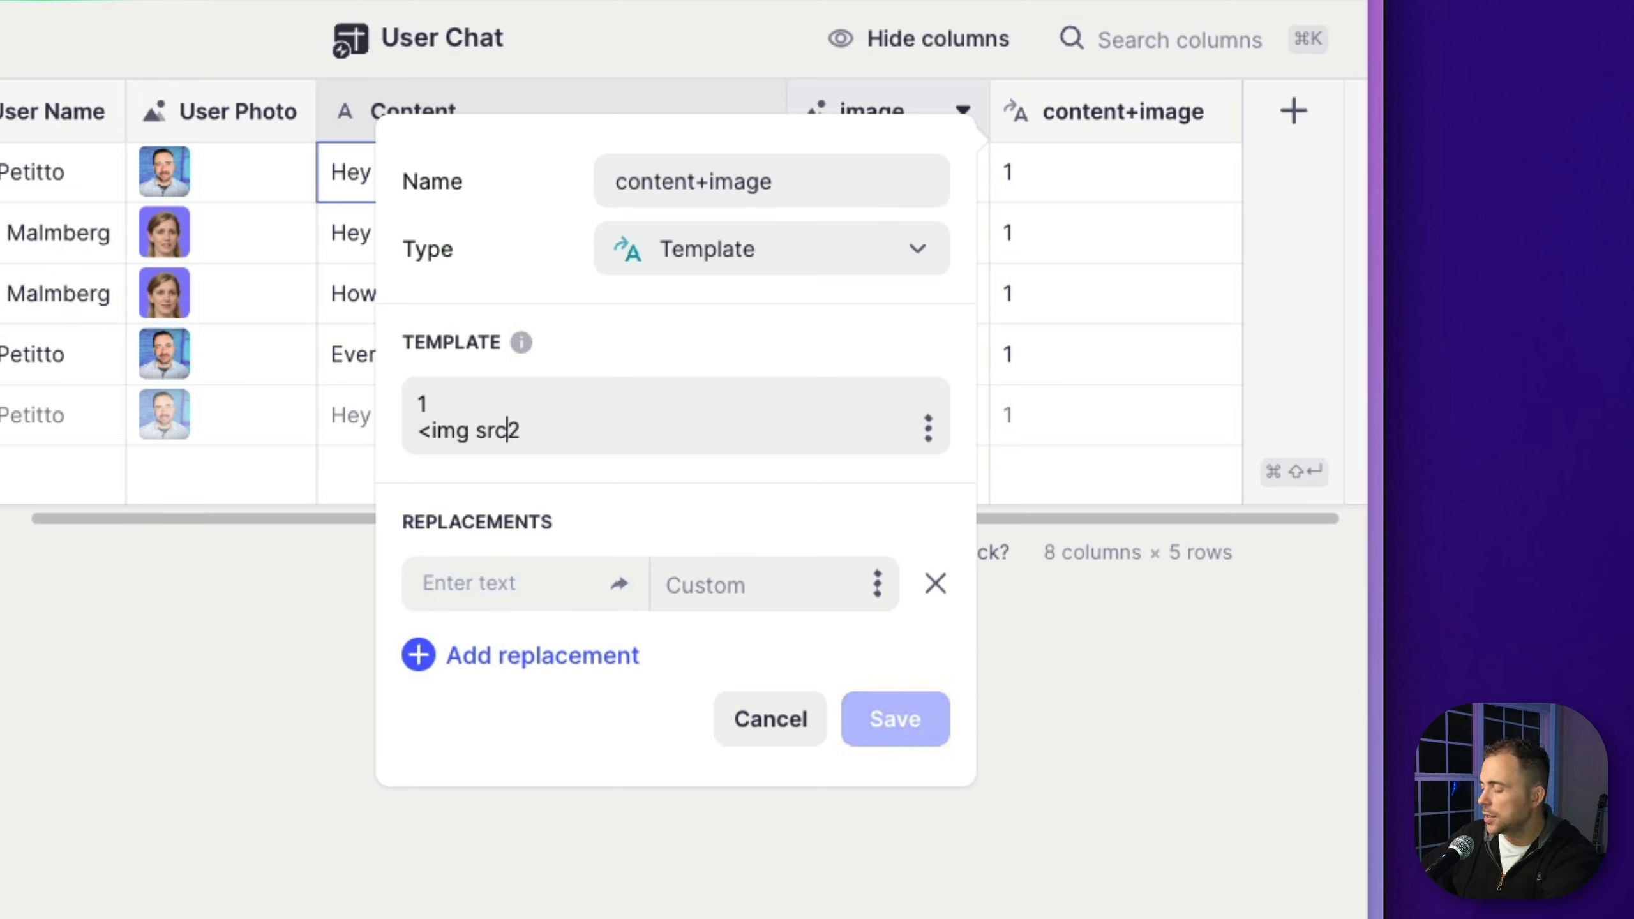
type("\"")
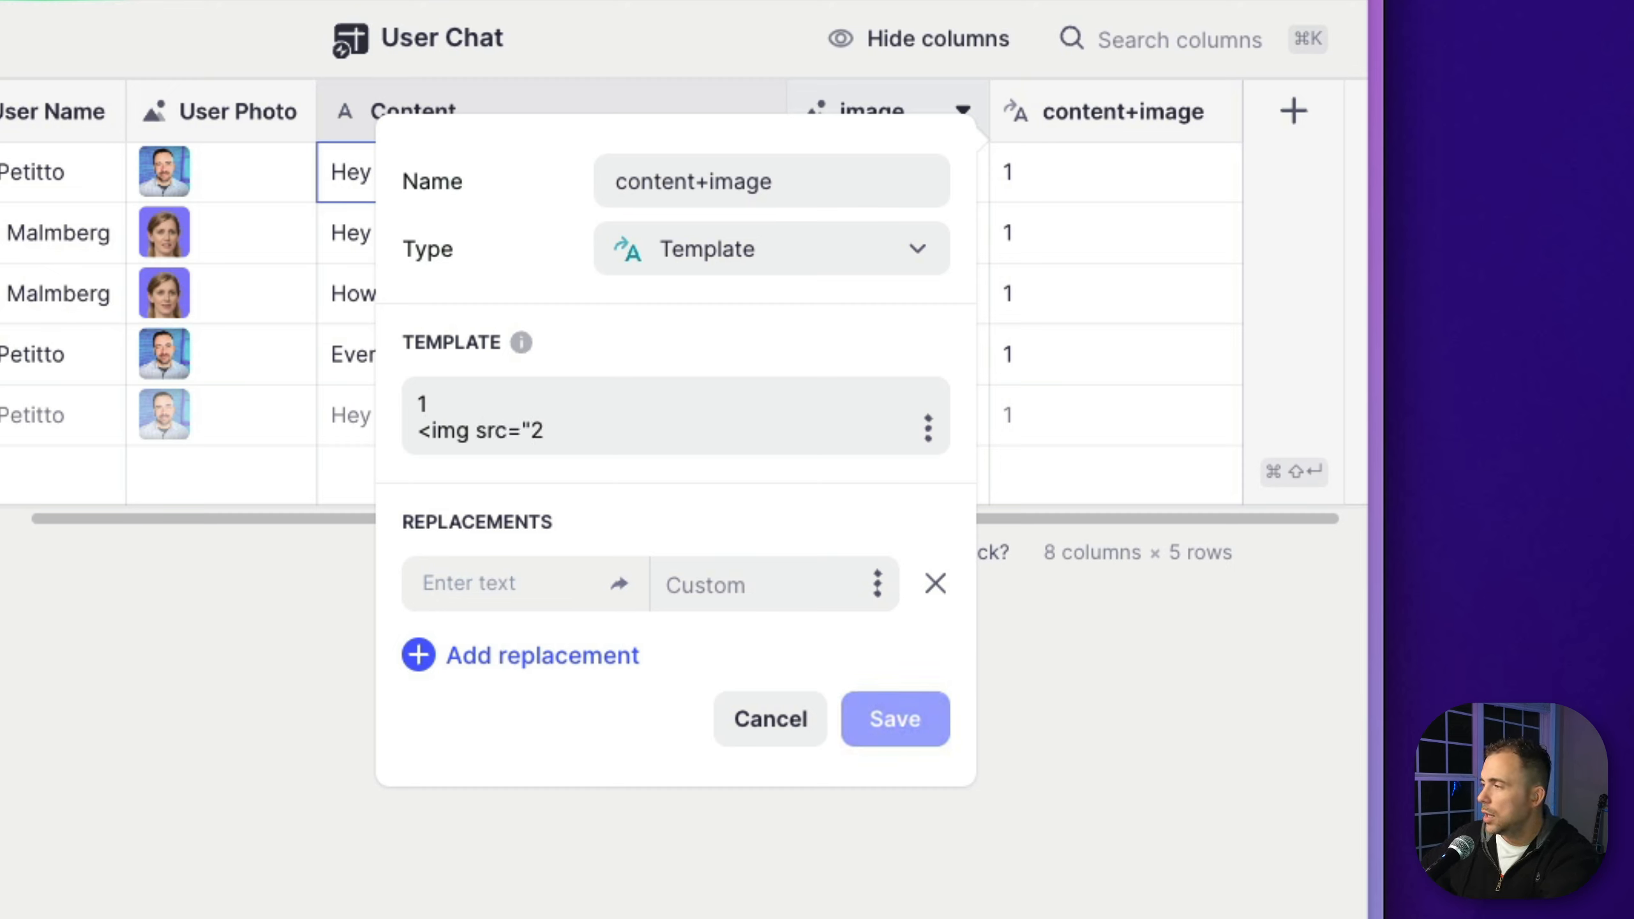
key("Right")
type("\"")
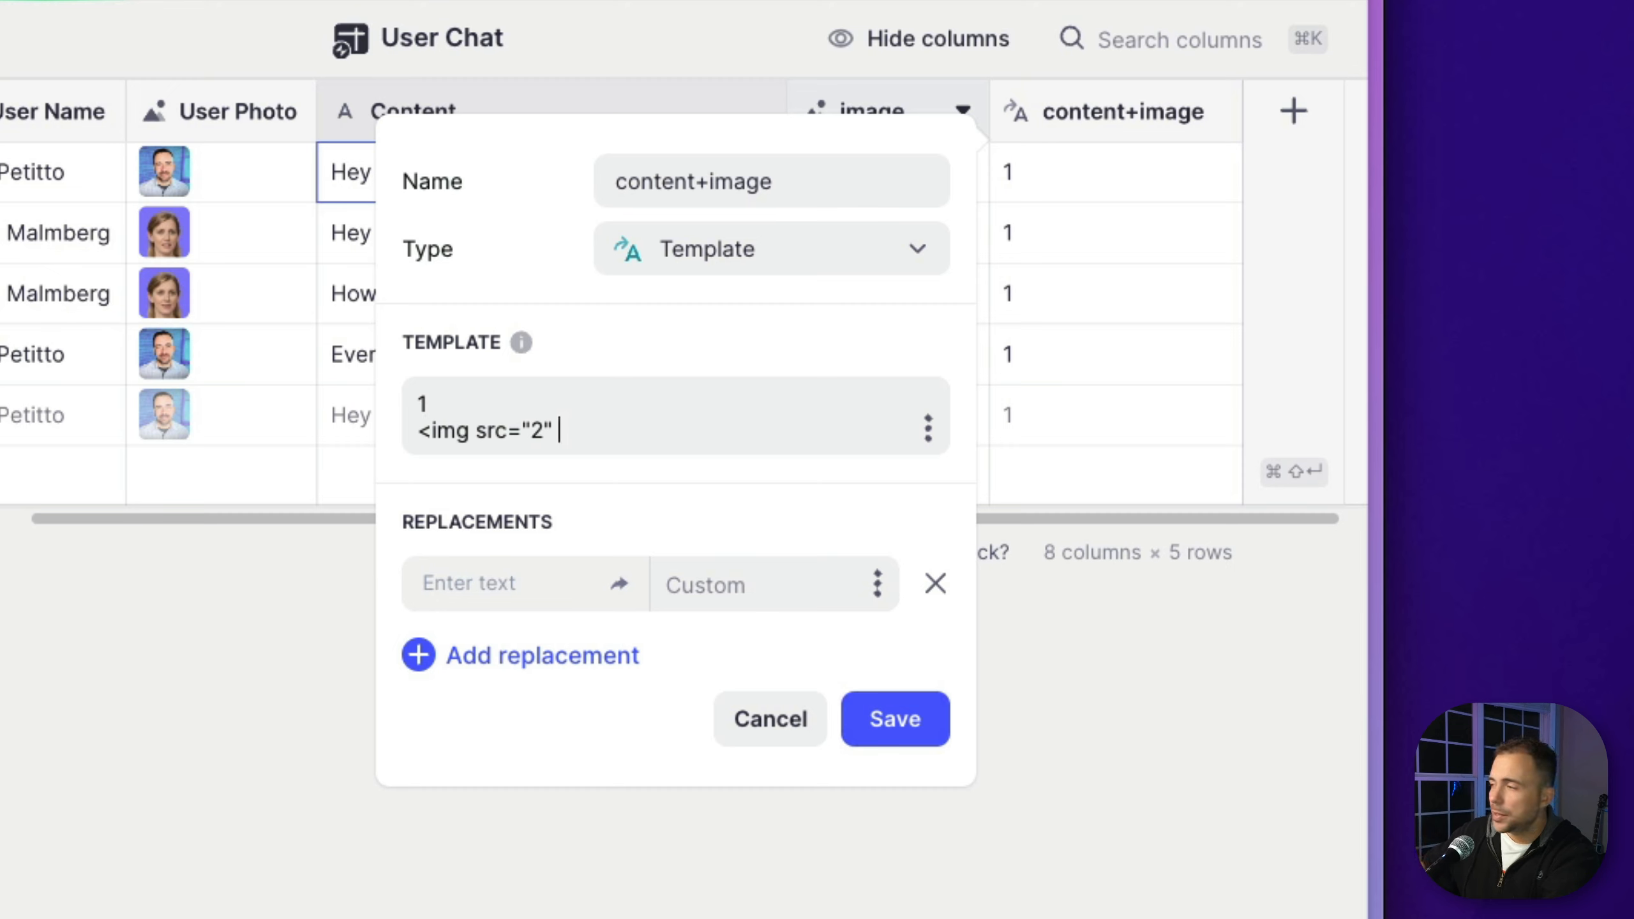
Complete the template's image tag with width="90%" and a closing >
type(" width")
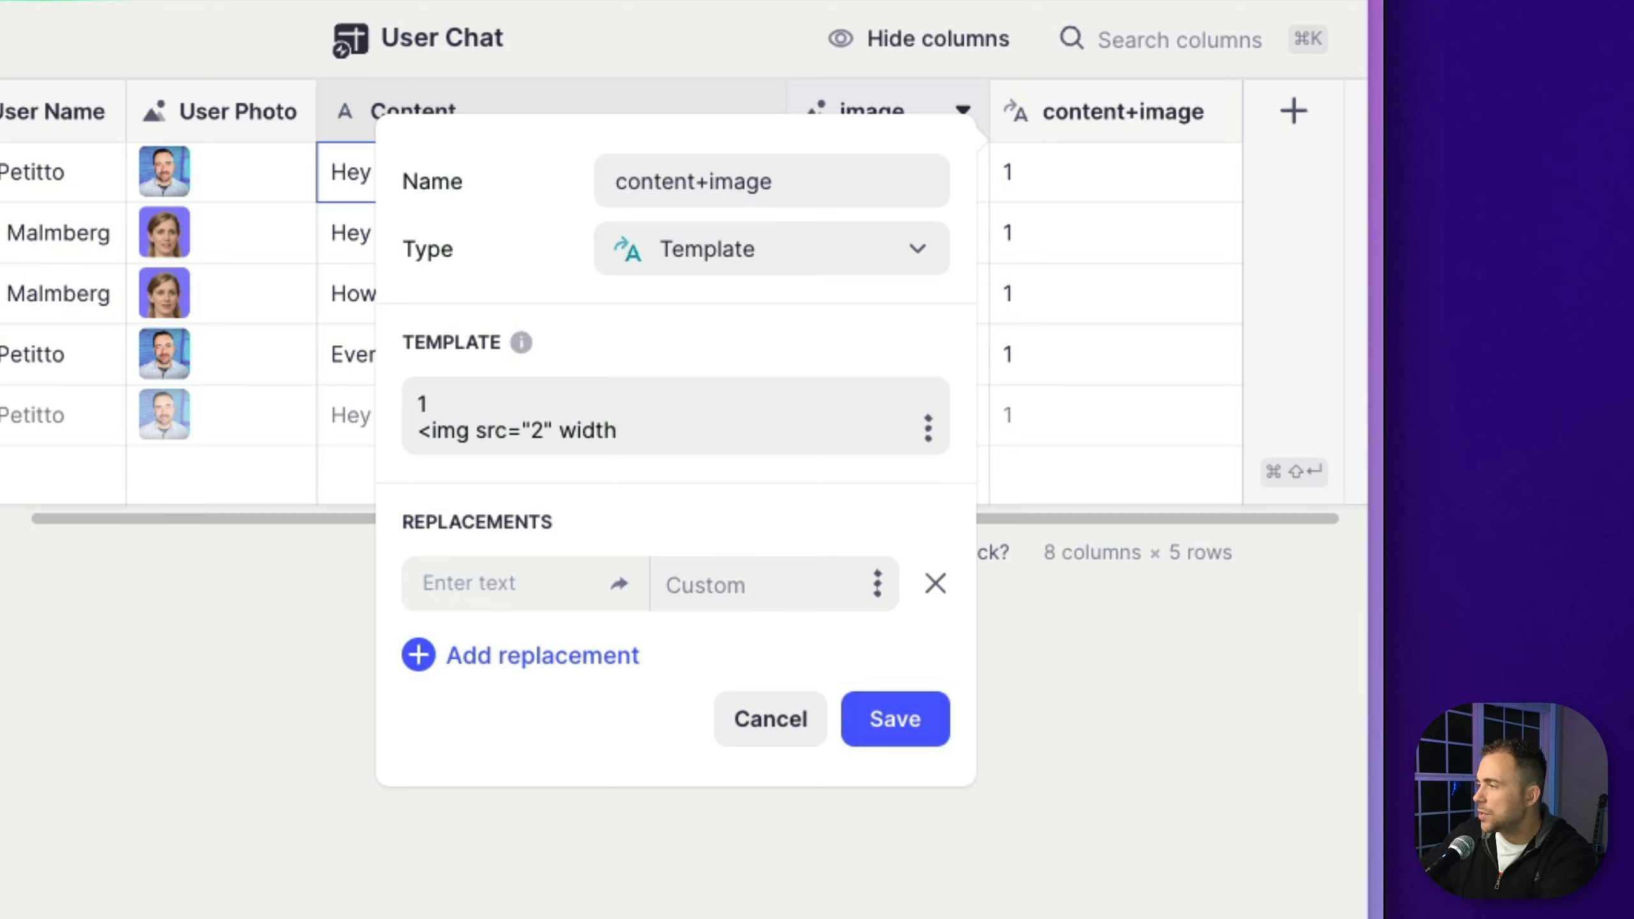
type("=\"")
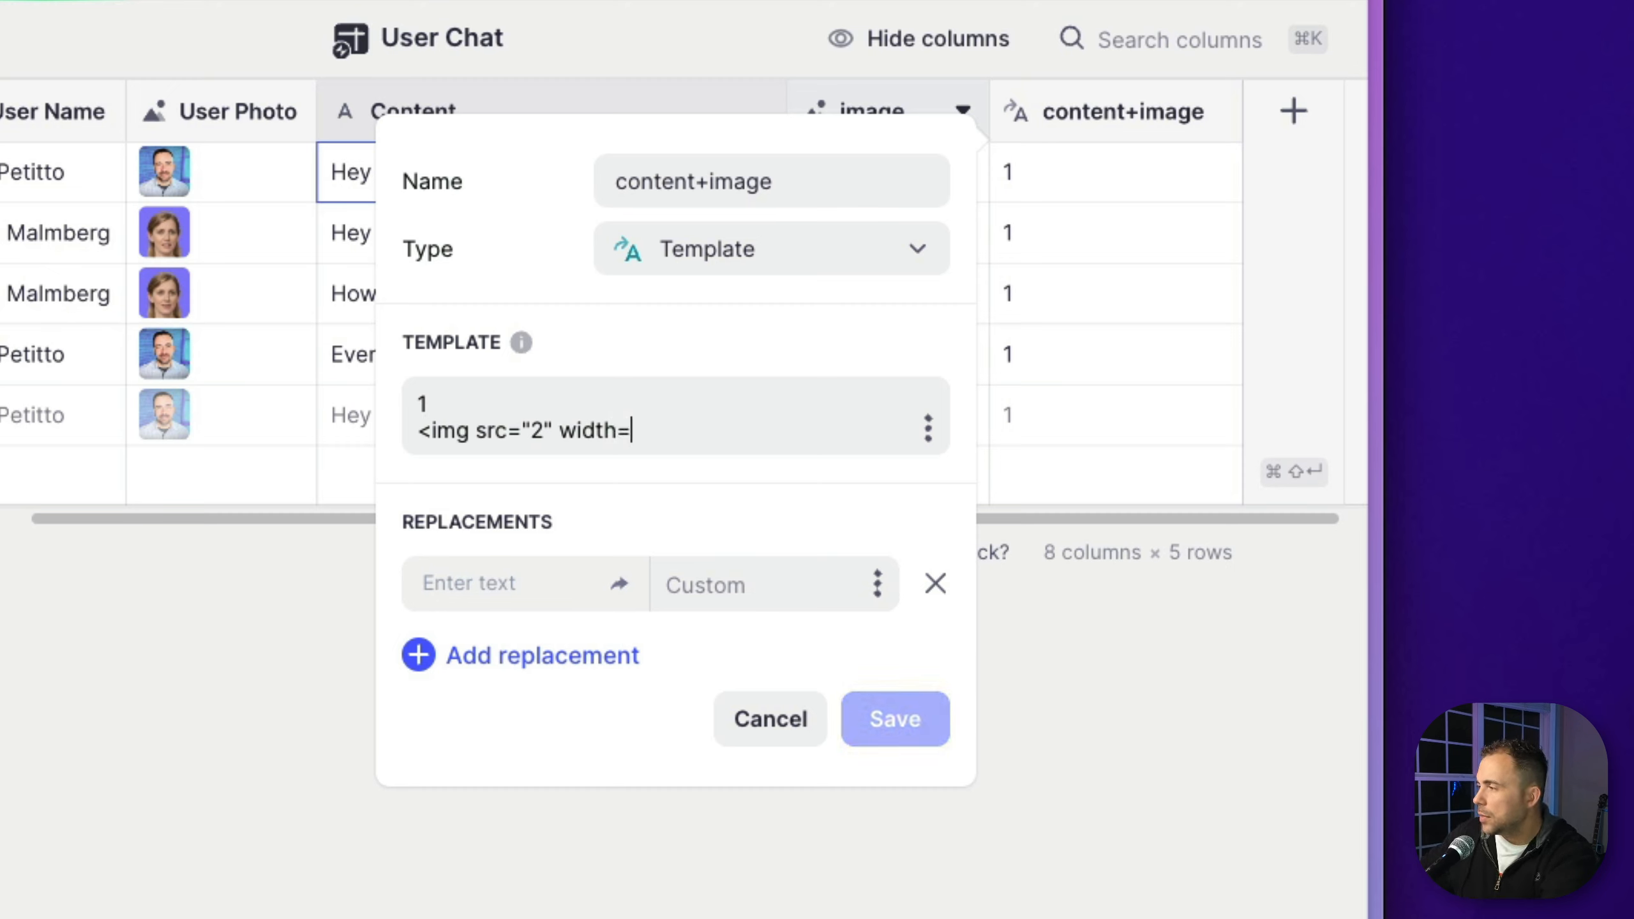
type("1005")
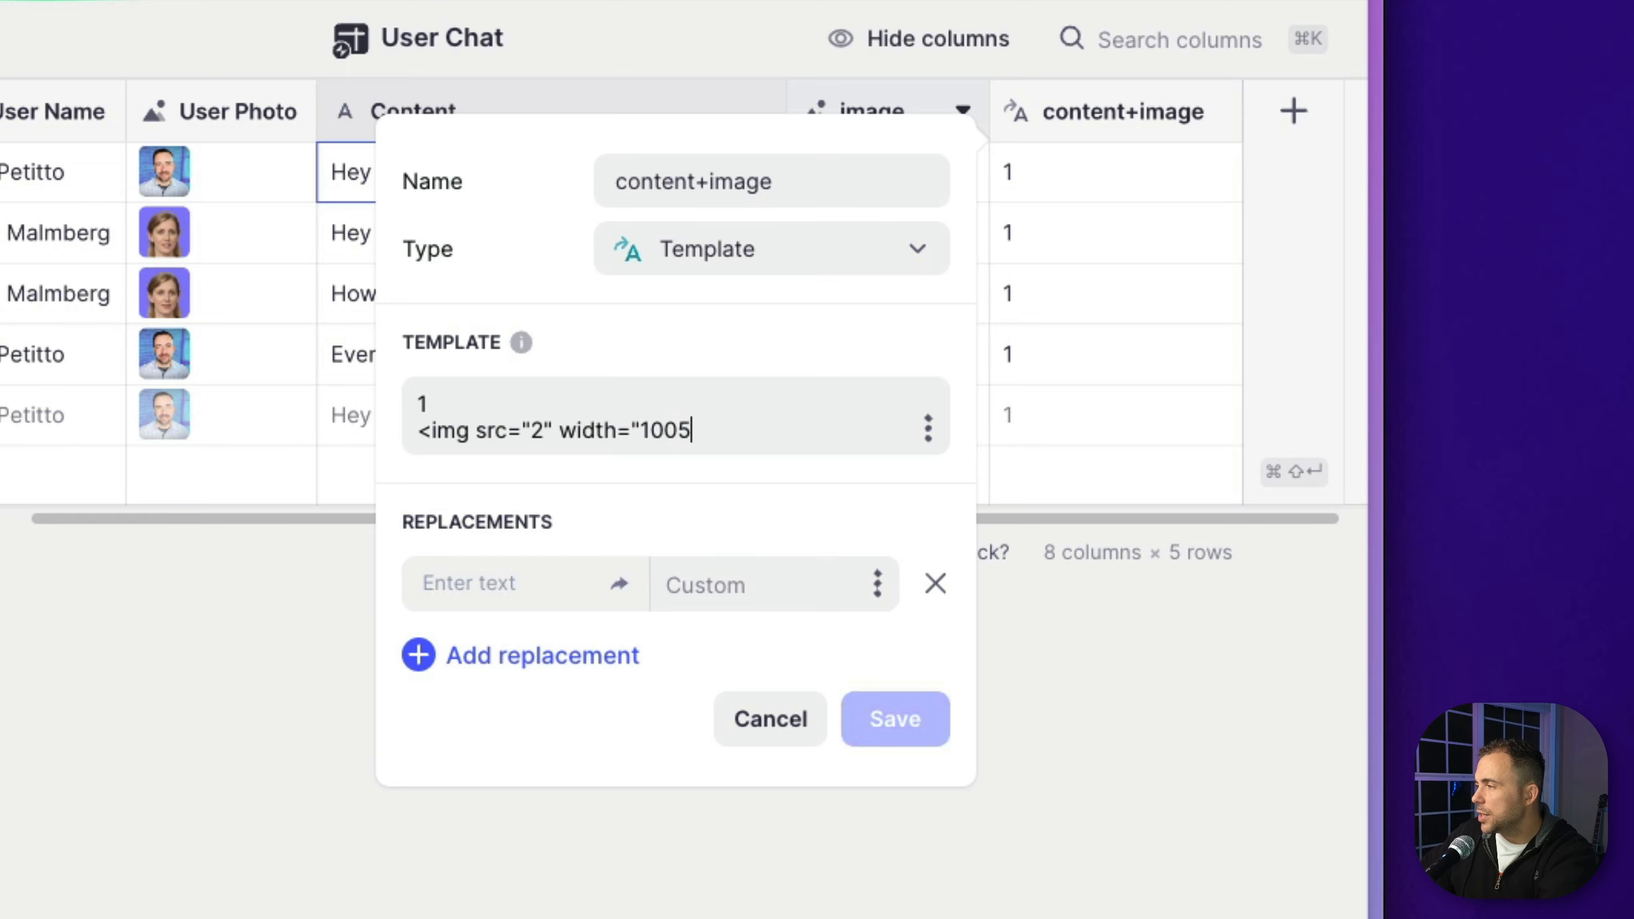
key("BackSpace")
type("%")
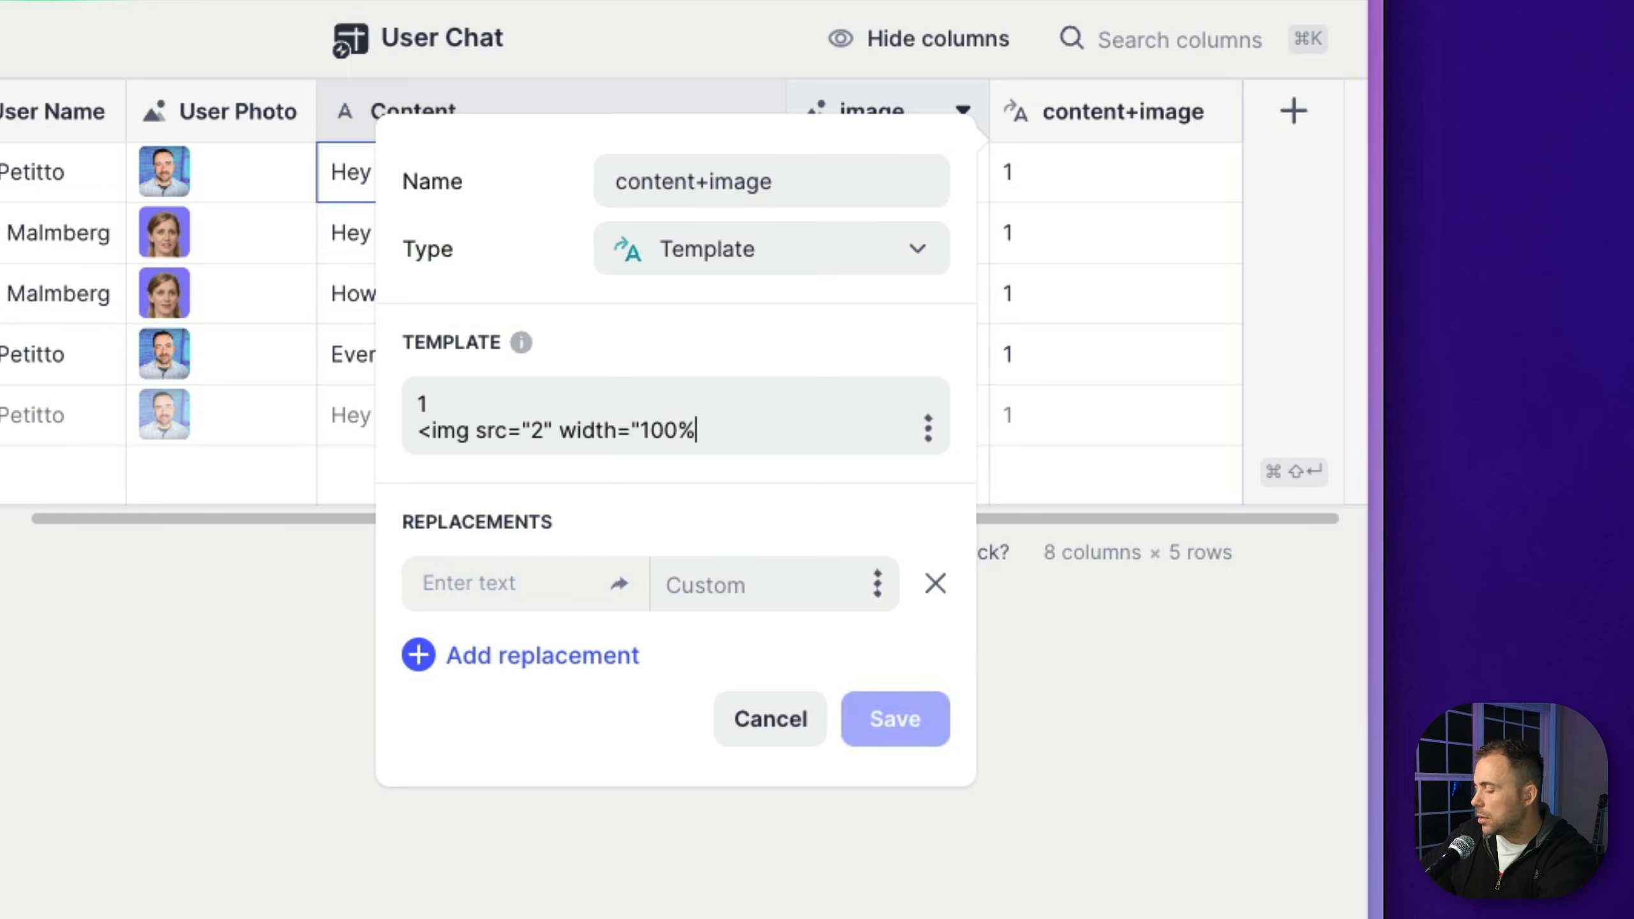
type("\"")
key("Left")
left_click(650, 430)
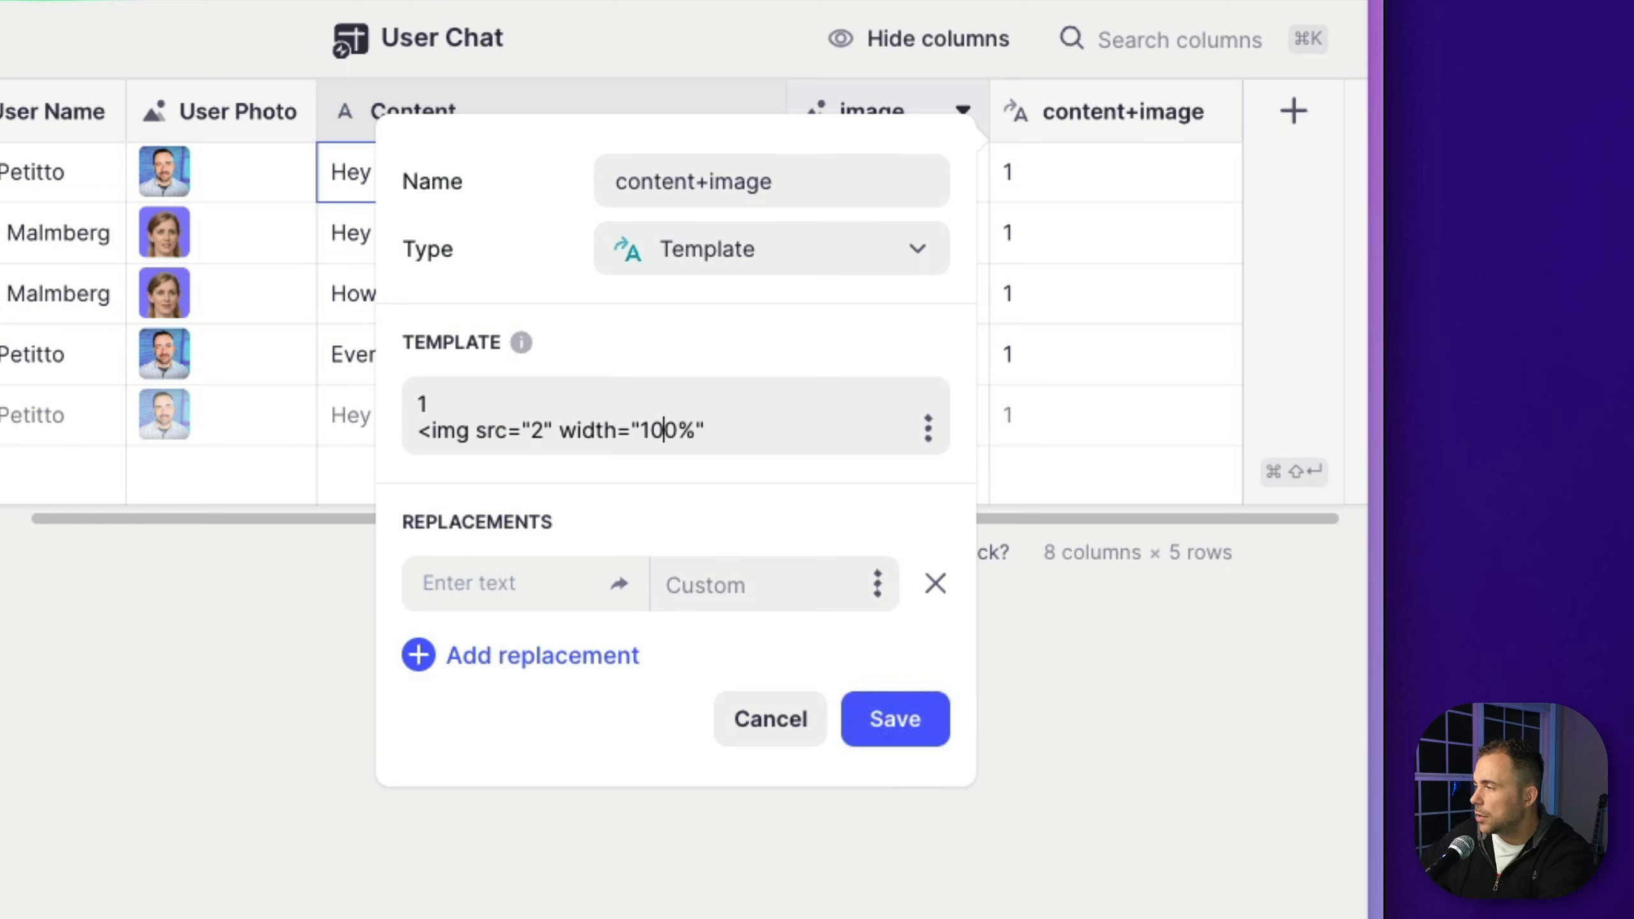
key("BackSpace")
key("BackSpace")
type("9")
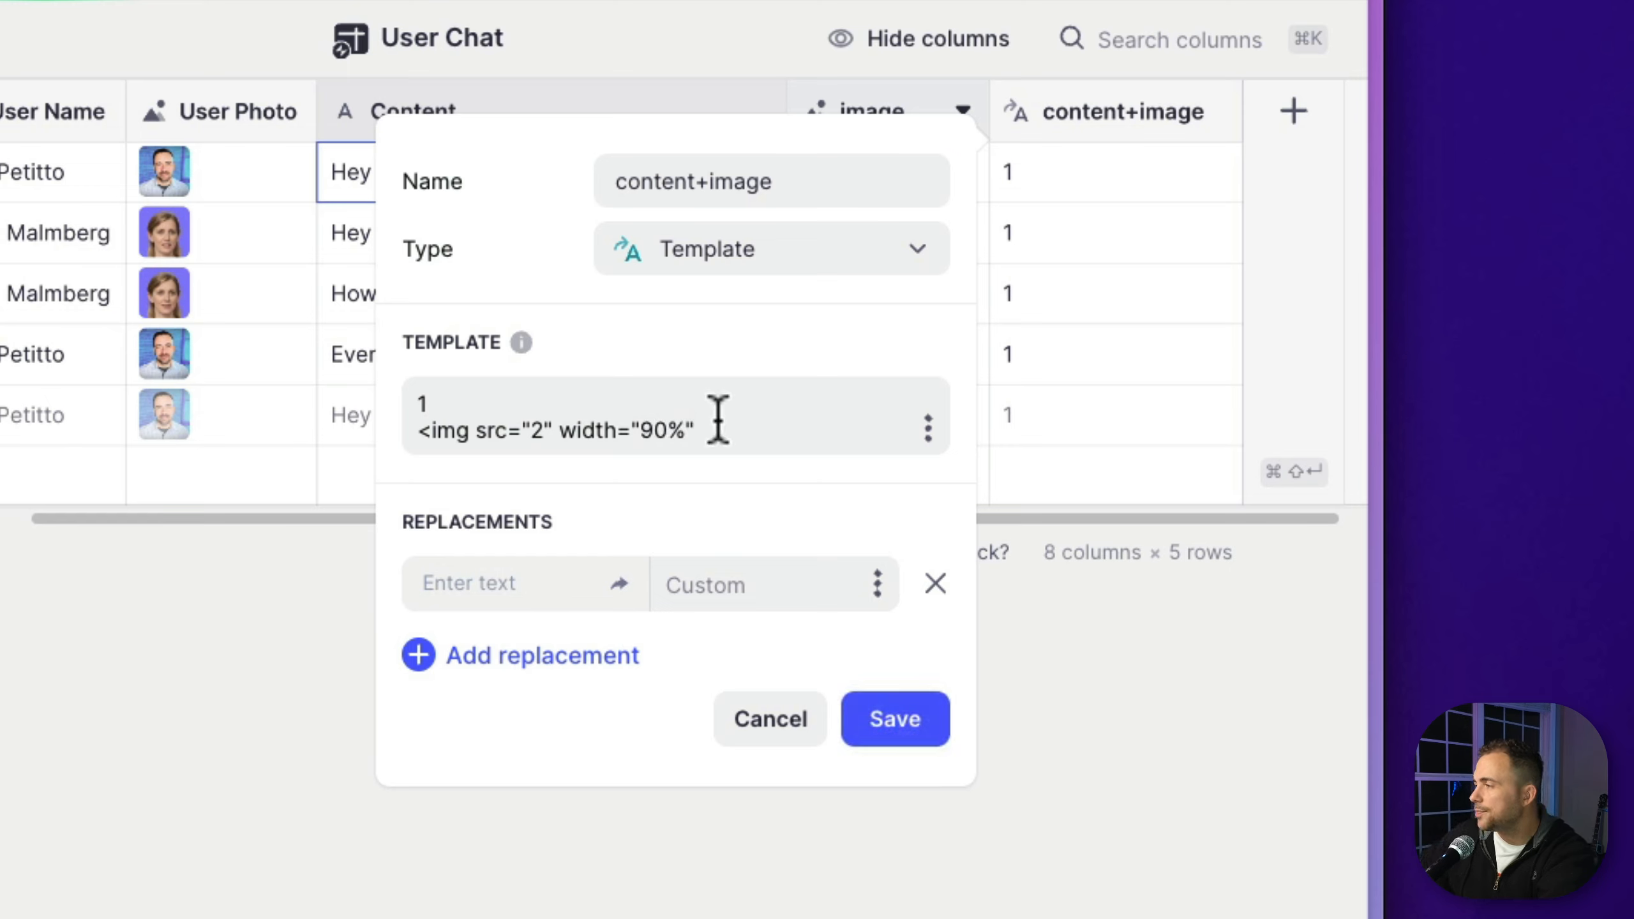
left_click(754, 430)
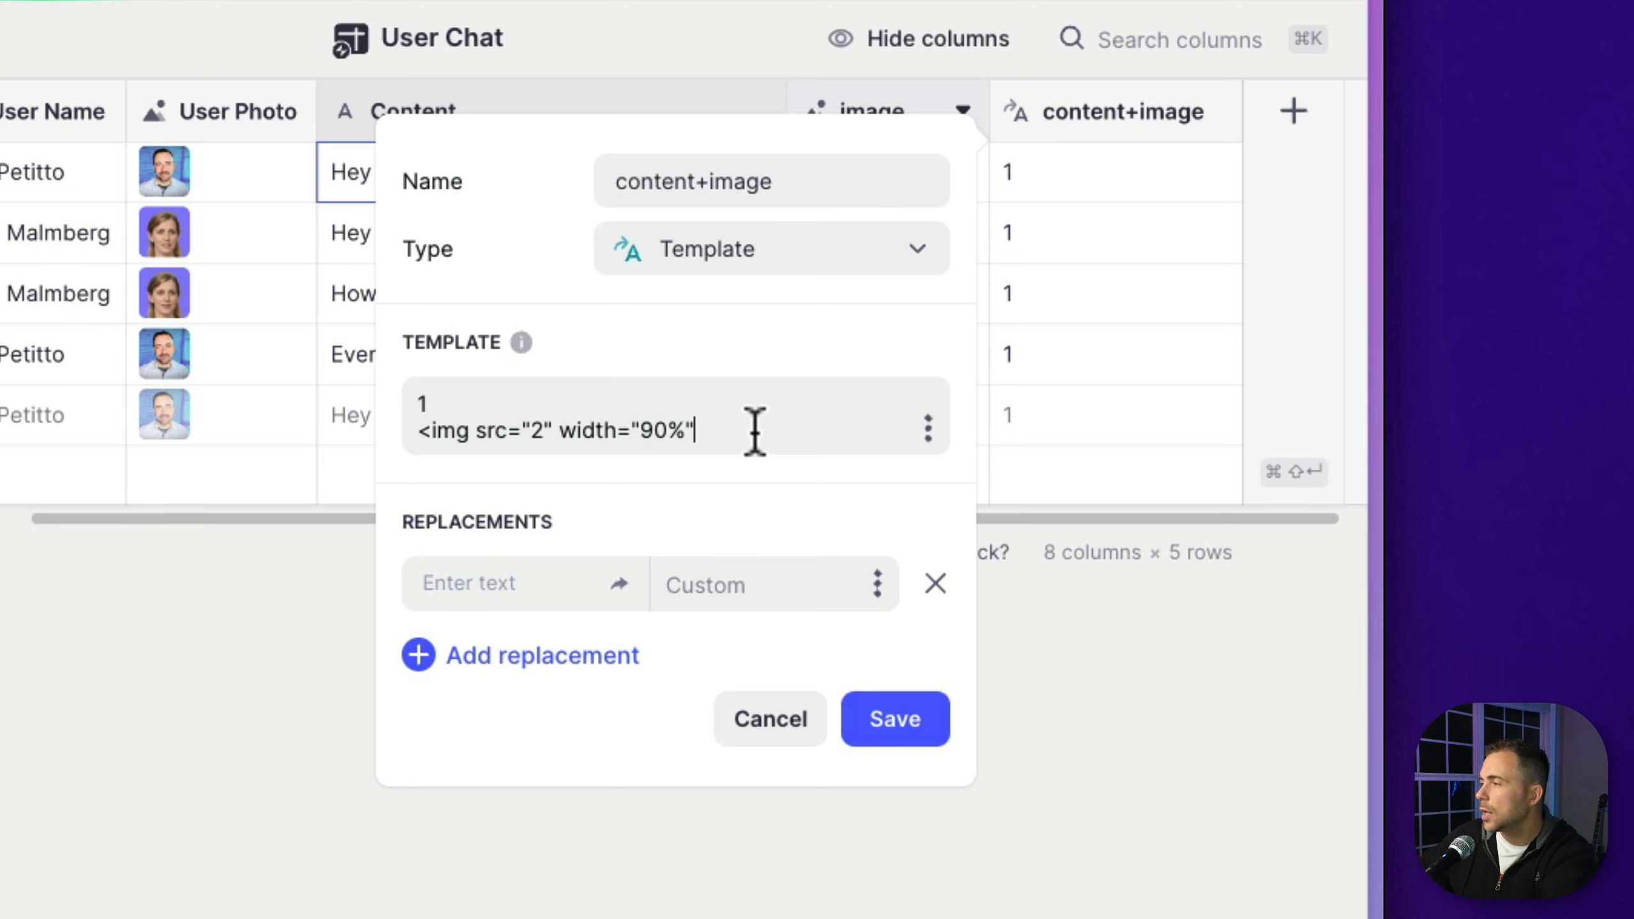
type(">")
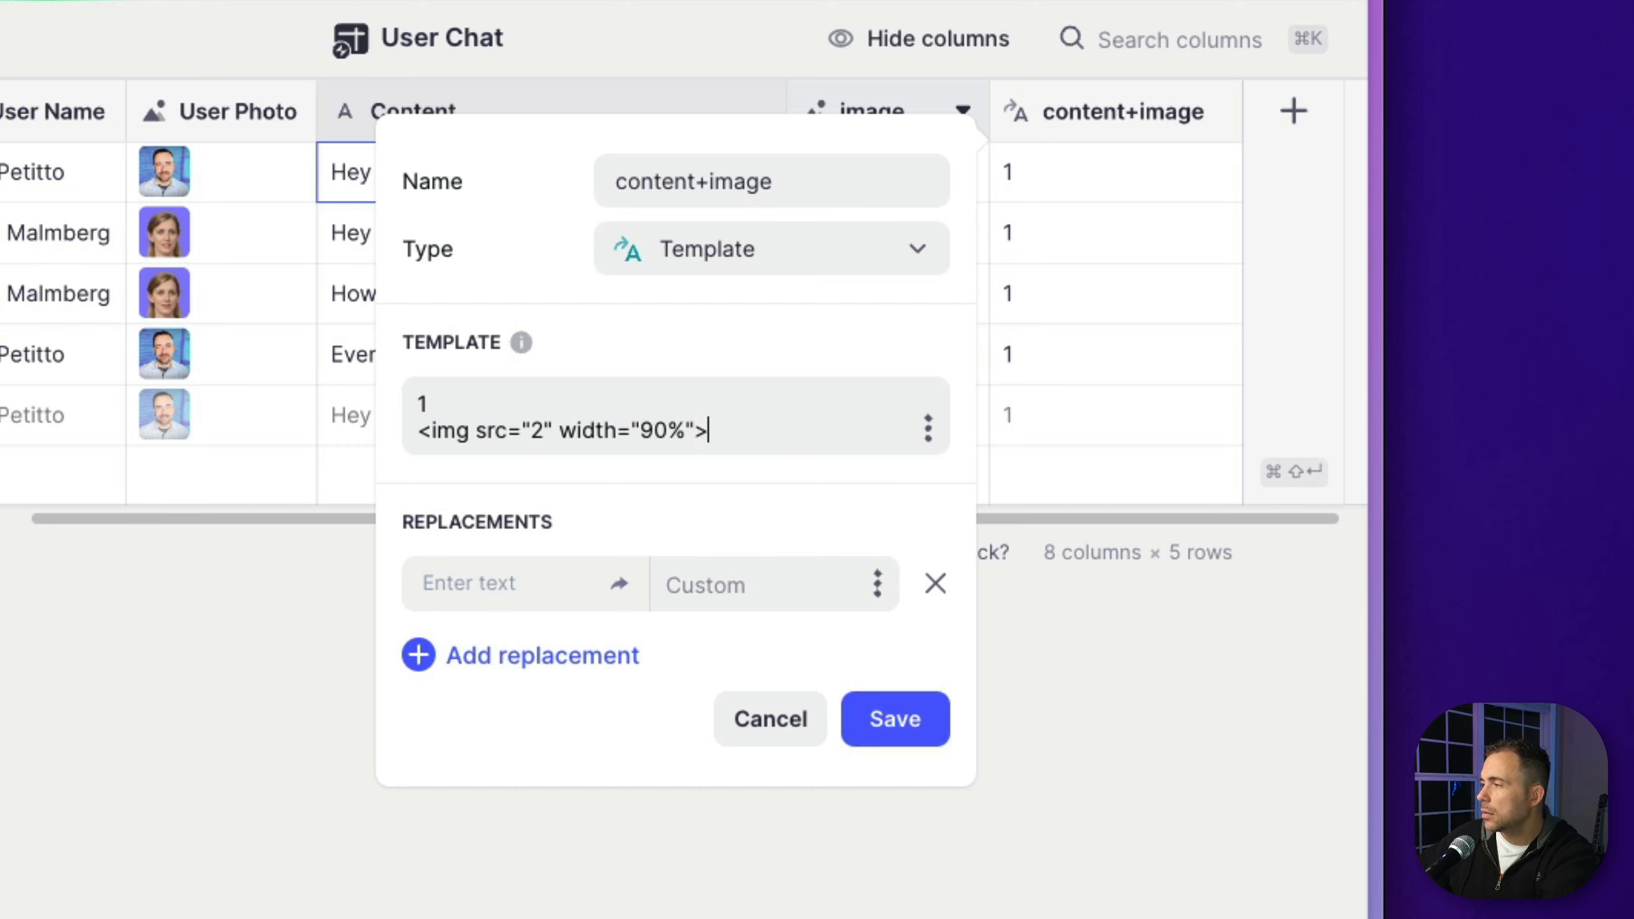
Add a second replacement and set the texts to replace as 1 and 2
left_click(486, 663)
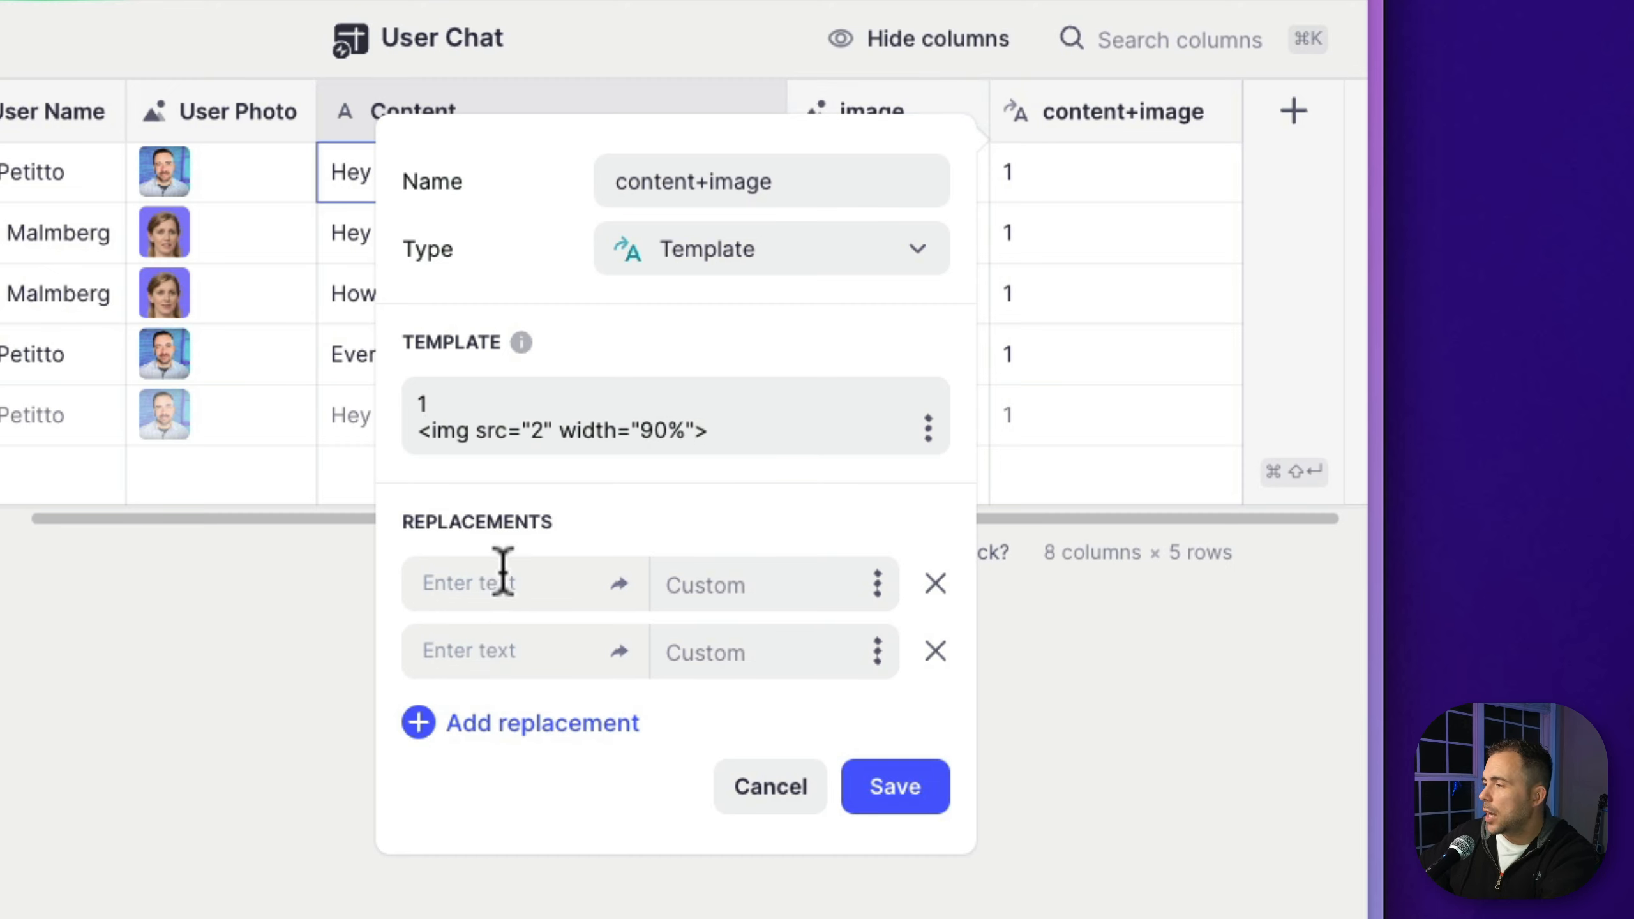
left_click(500, 572)
type("1")
left_click(489, 654)
type("2")
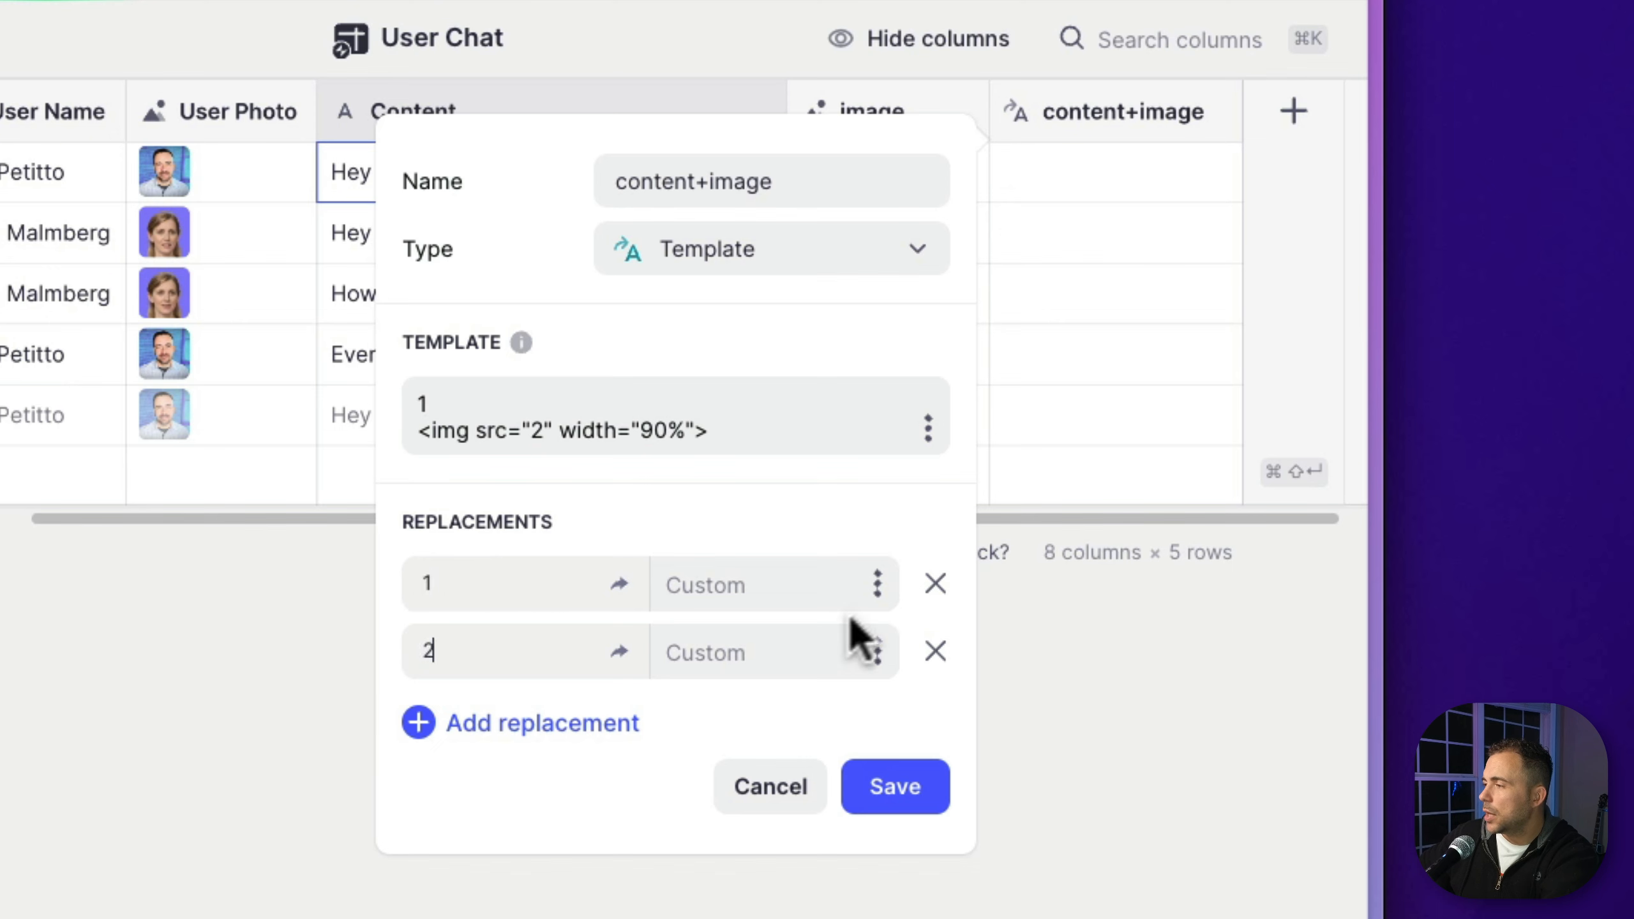
Replace 1 with the Content column and 2 with the image column, and save the template column
left_click(877, 584)
scroll(745, 463, "down", 4)
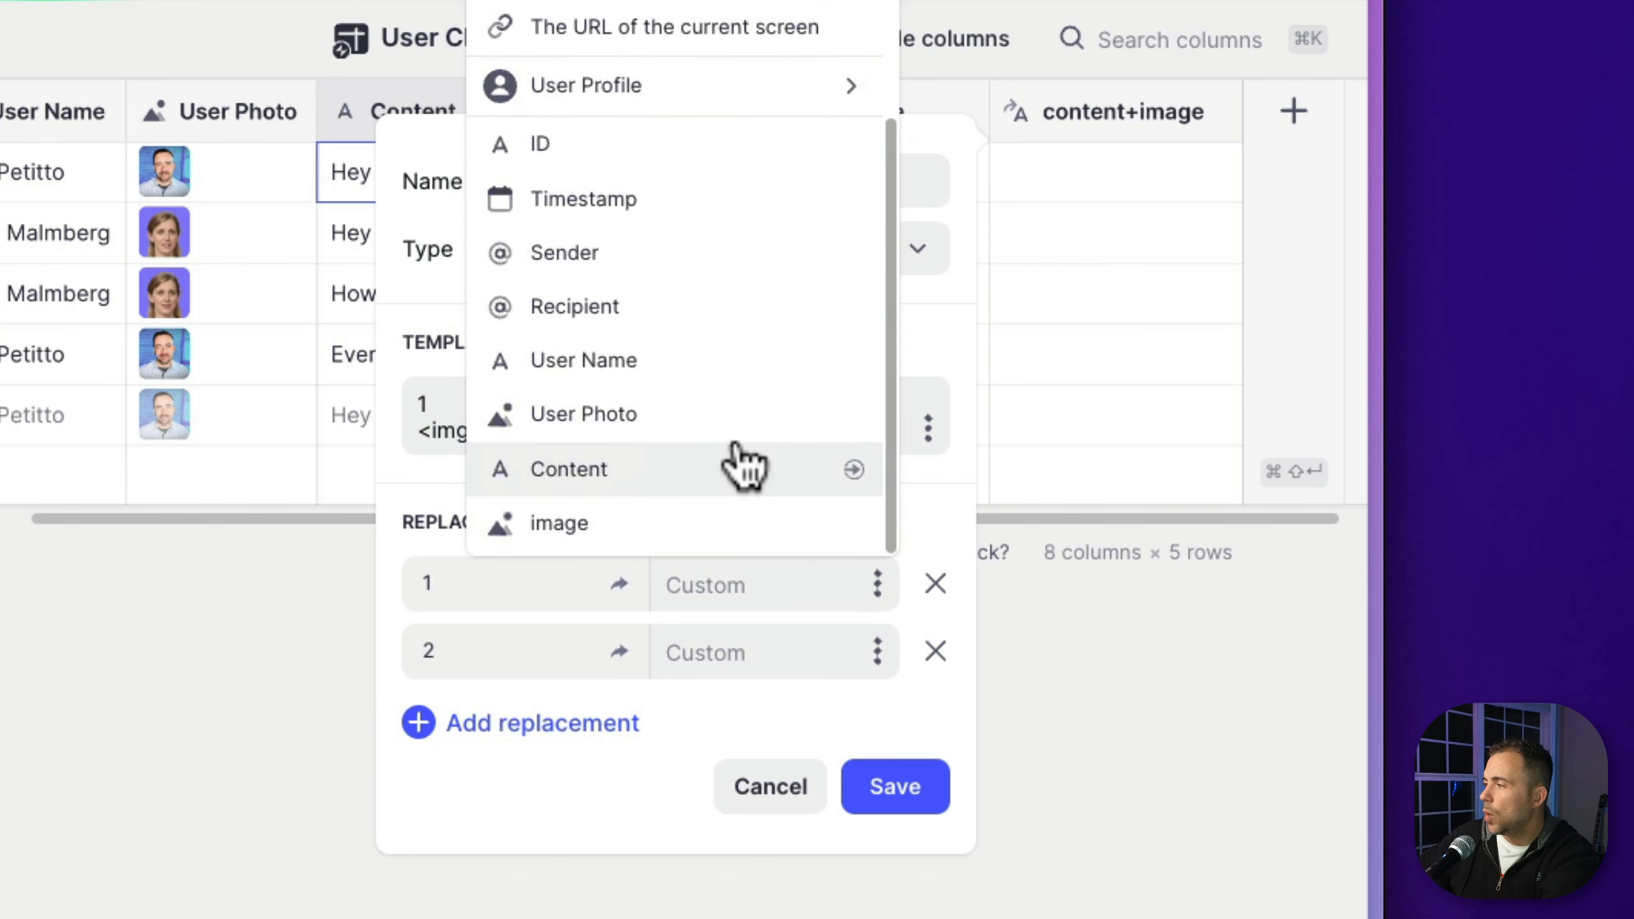
left_click(744, 463)
left_click(877, 652)
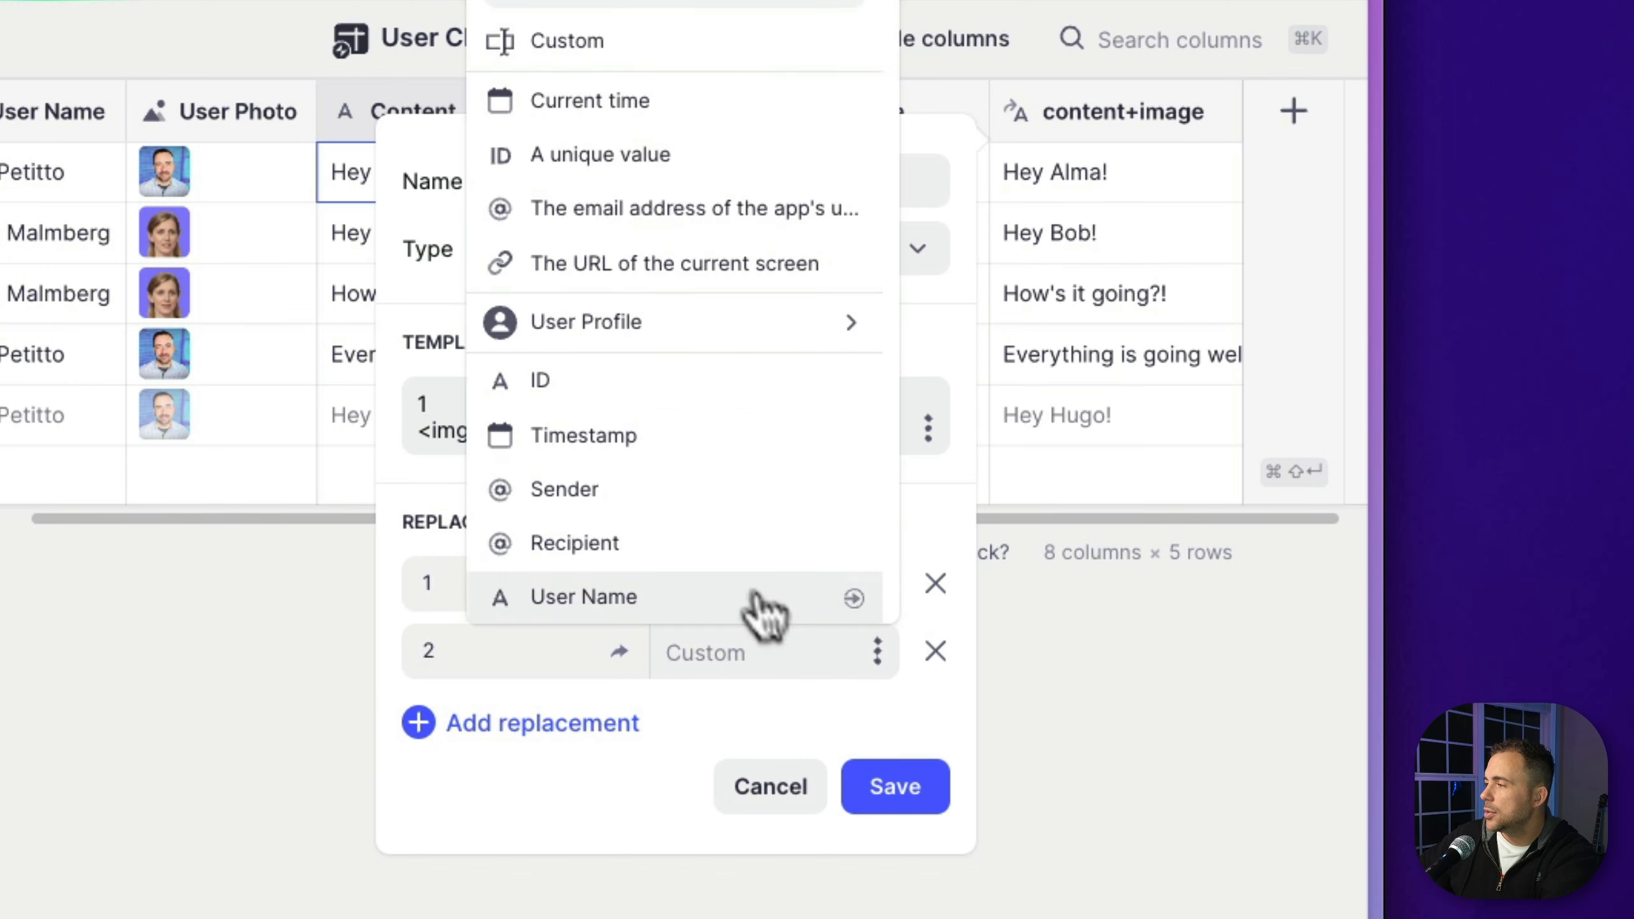
scroll(763, 611, "down", 3)
left_click(712, 588)
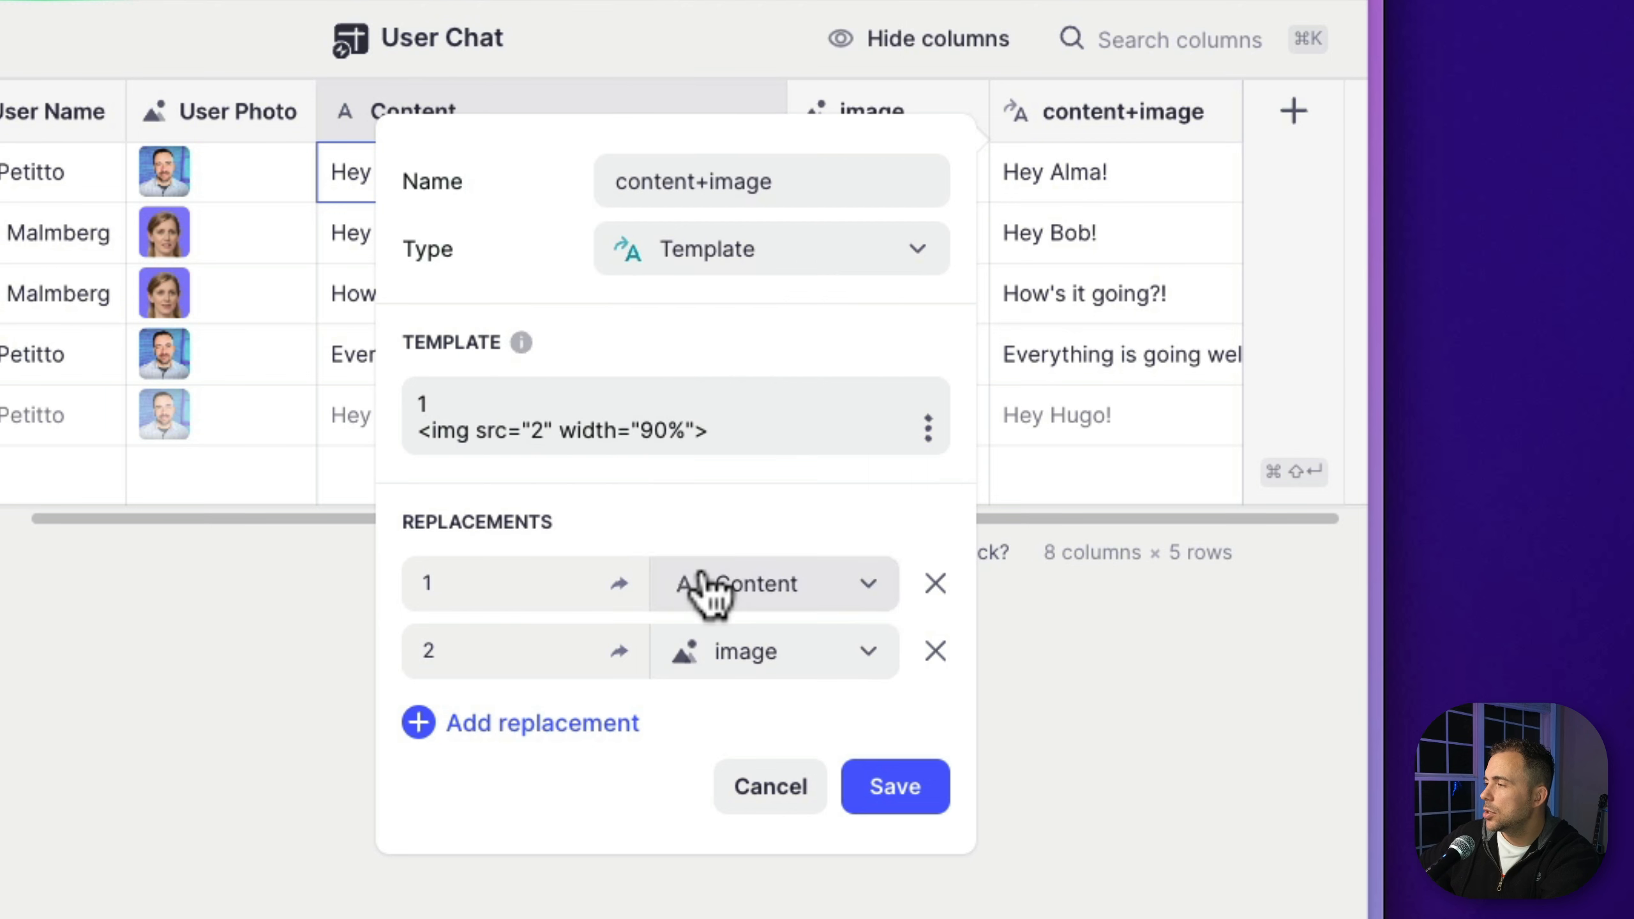
left_click(922, 782)
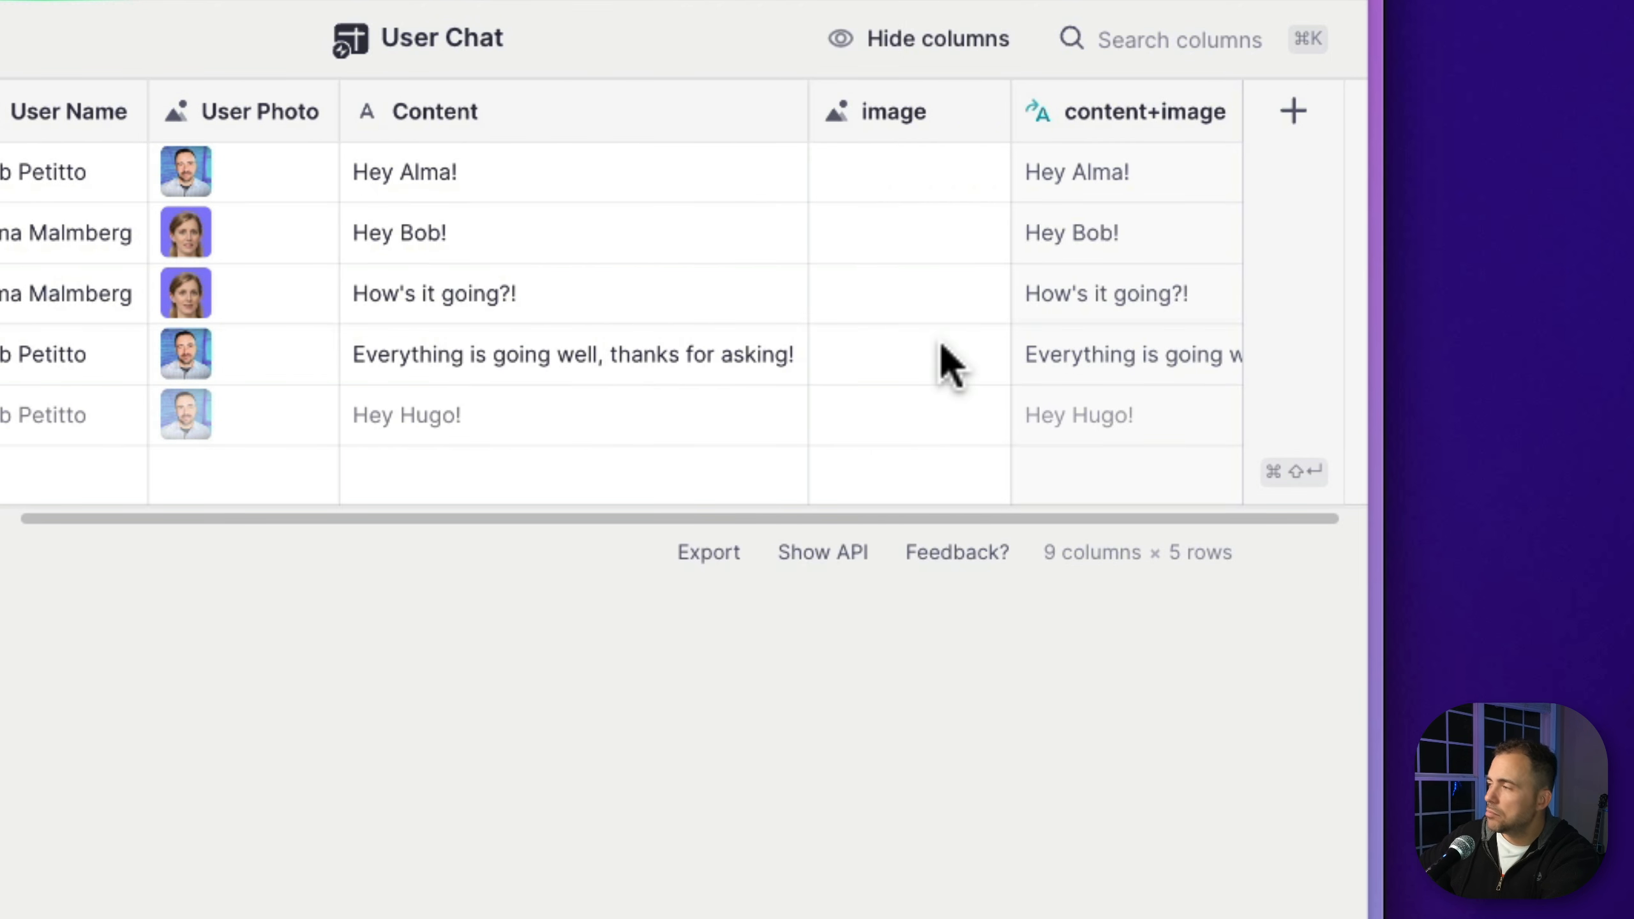
Add an image to the first row's image cell and inspect the full content+image value of that row
double_click(908, 182)
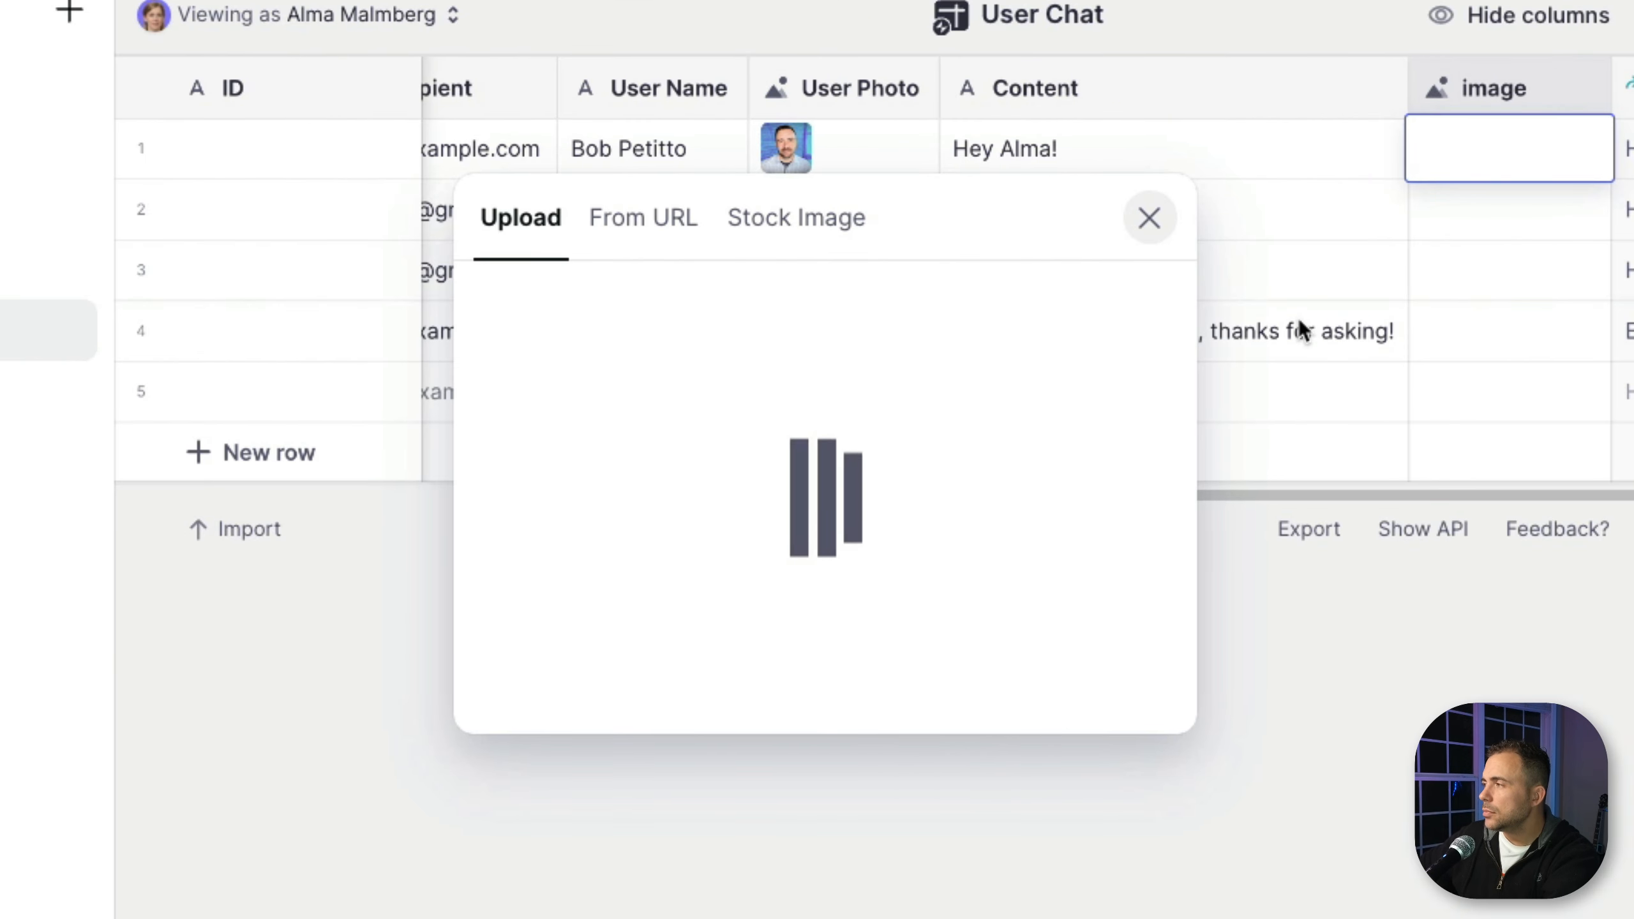
left_click(1149, 218)
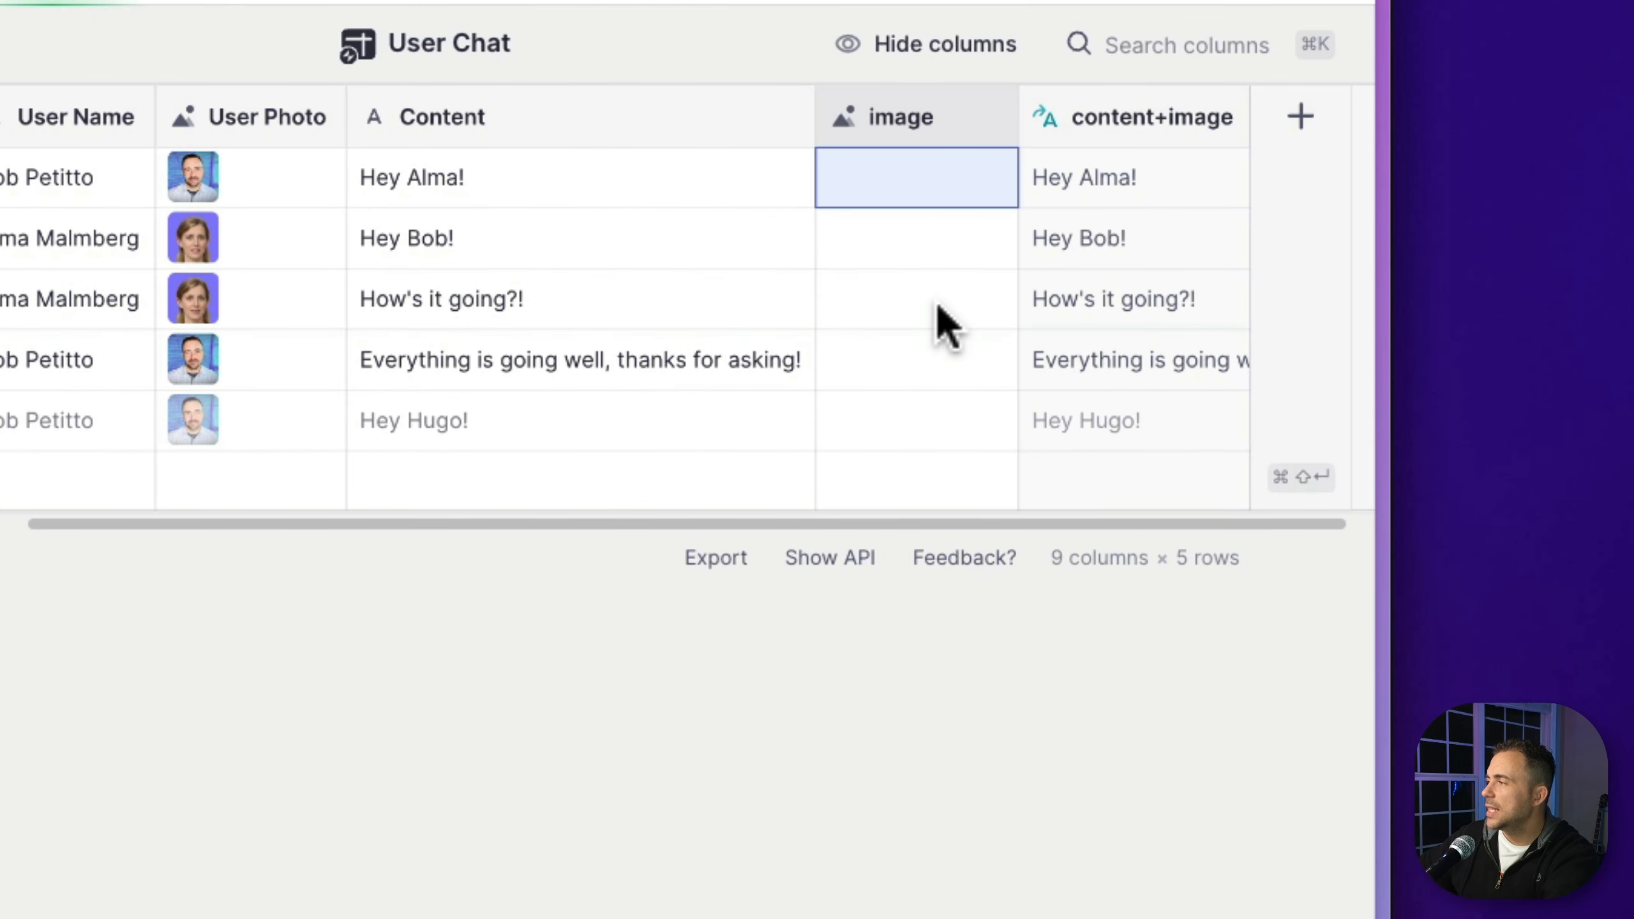
double_click(1138, 171)
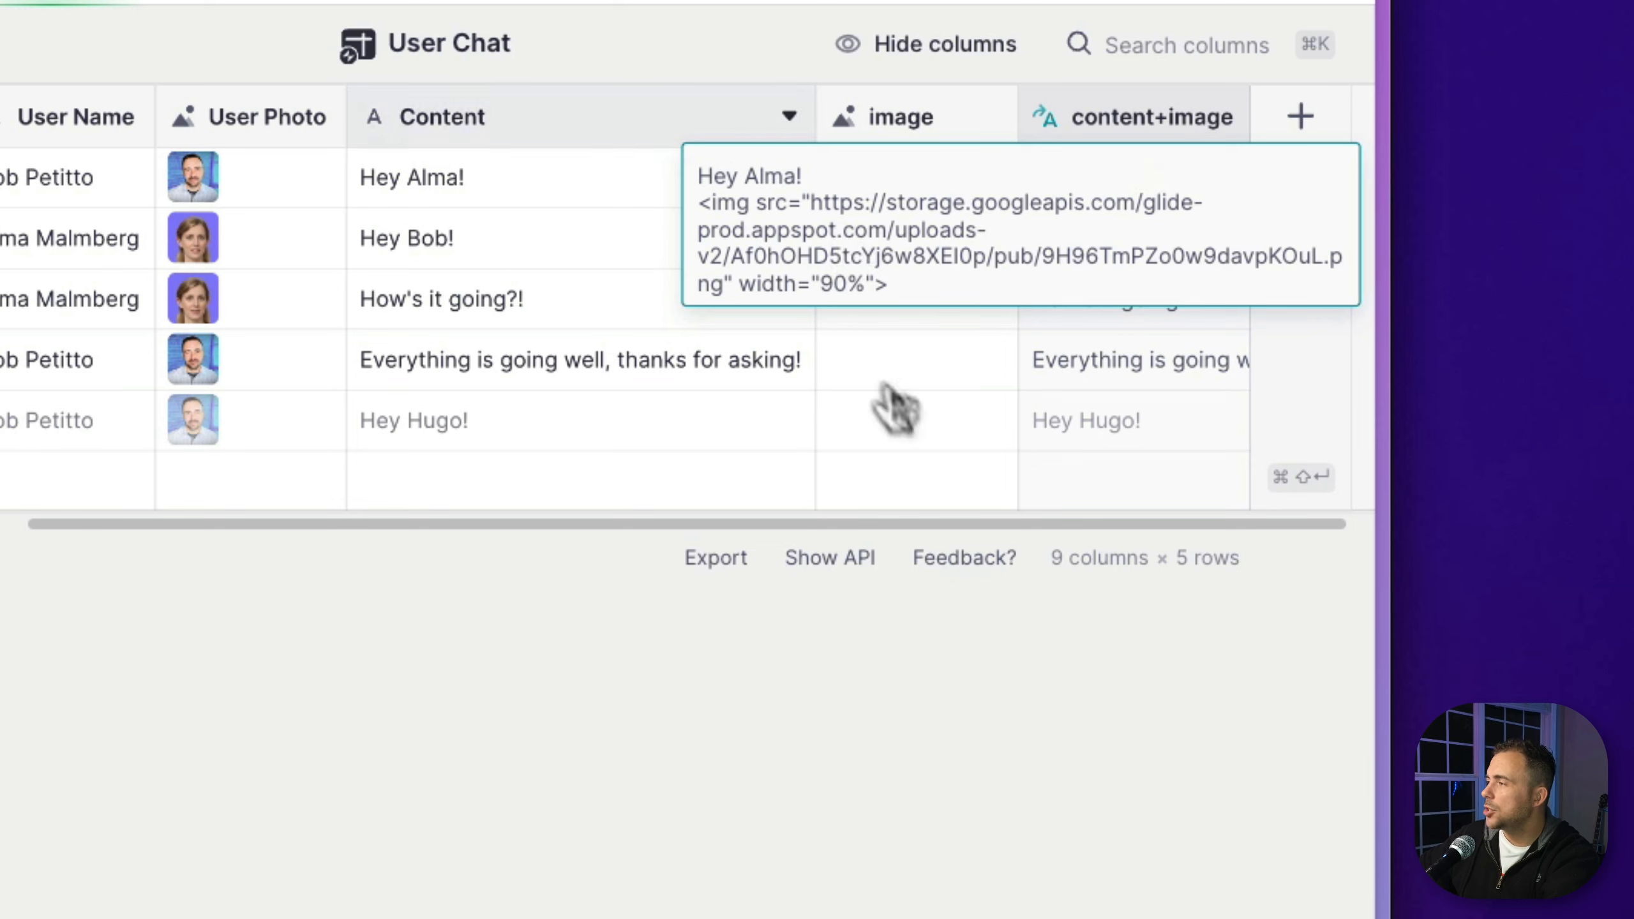
left_click(917, 428)
left_click(1108, 188)
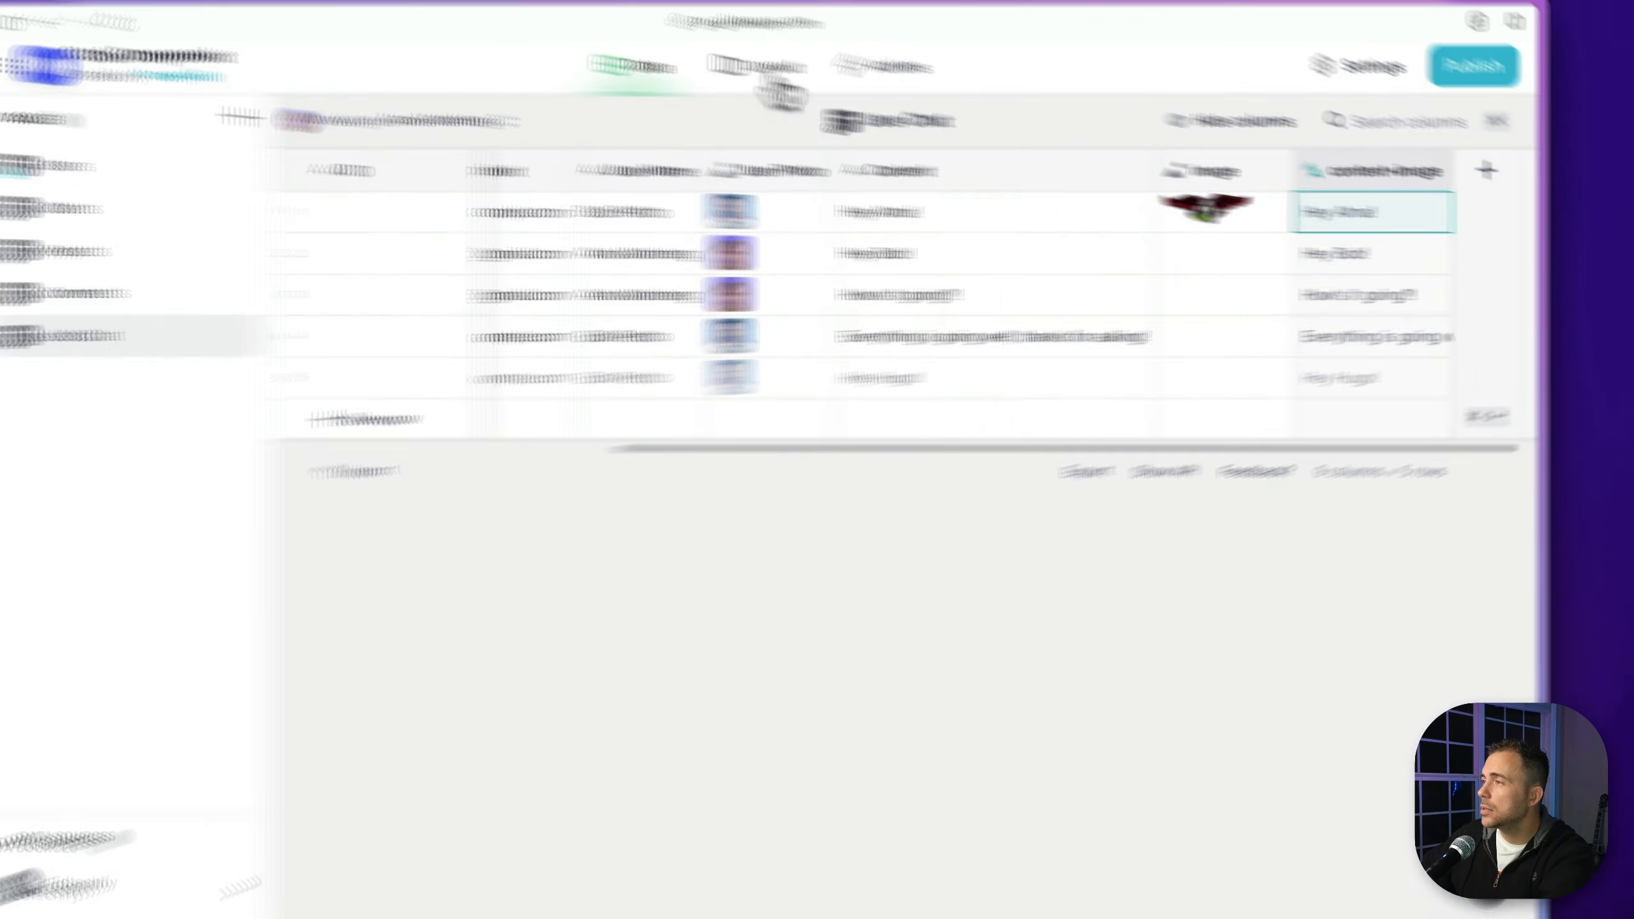
Set the displayed text of the User Chat comments component in the layout to the content+image column
left_click(828, 80)
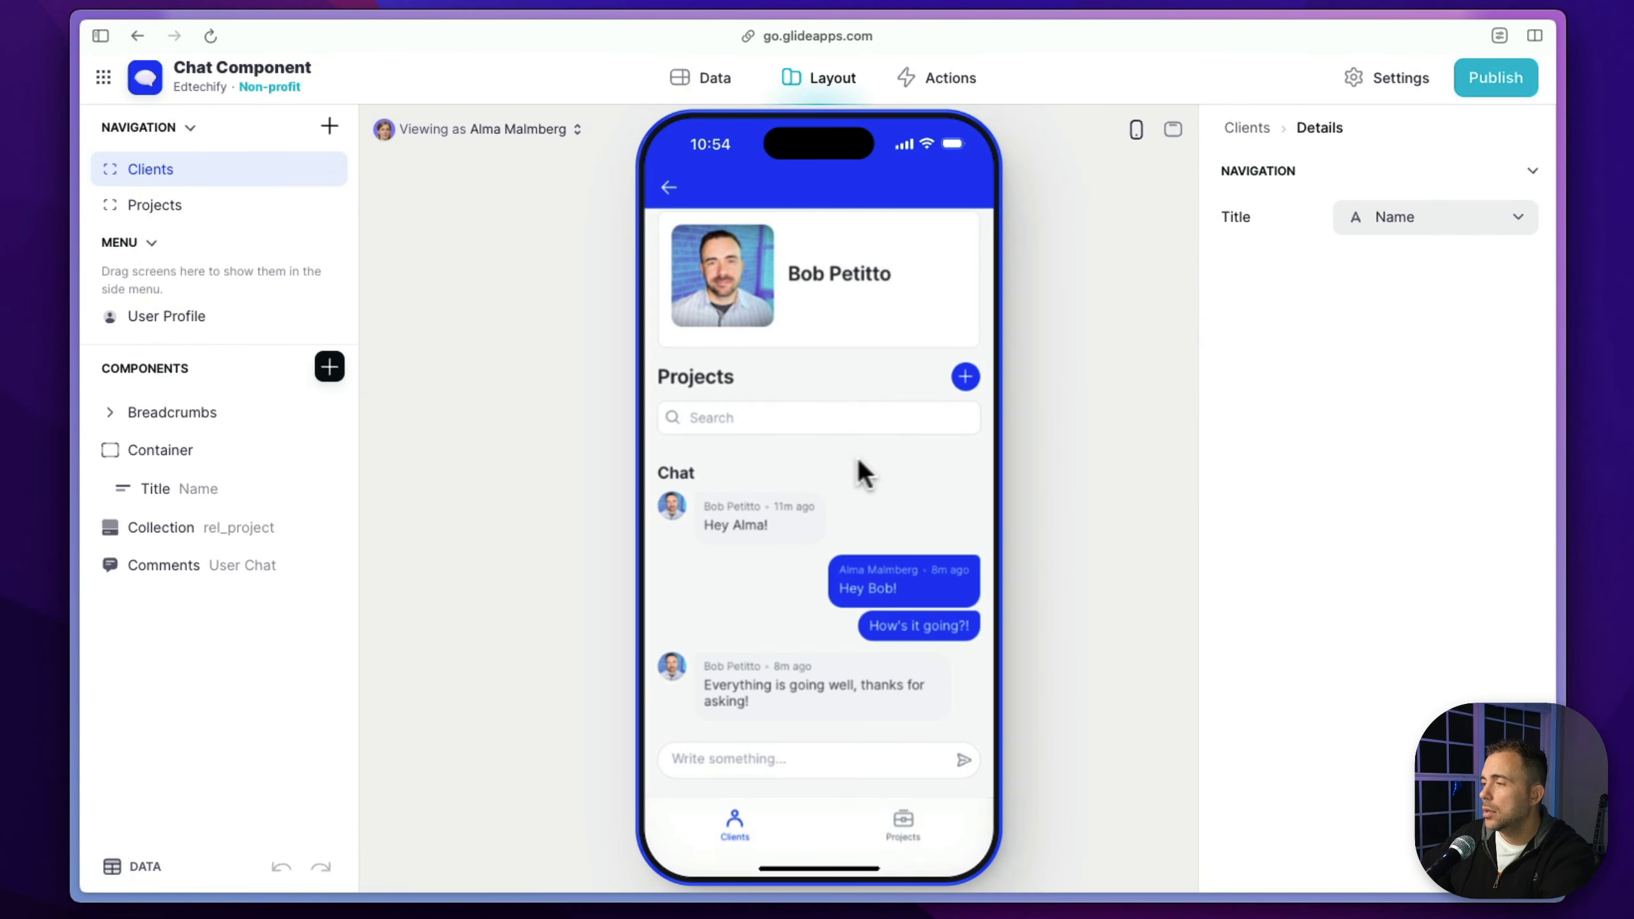
left_click(221, 565)
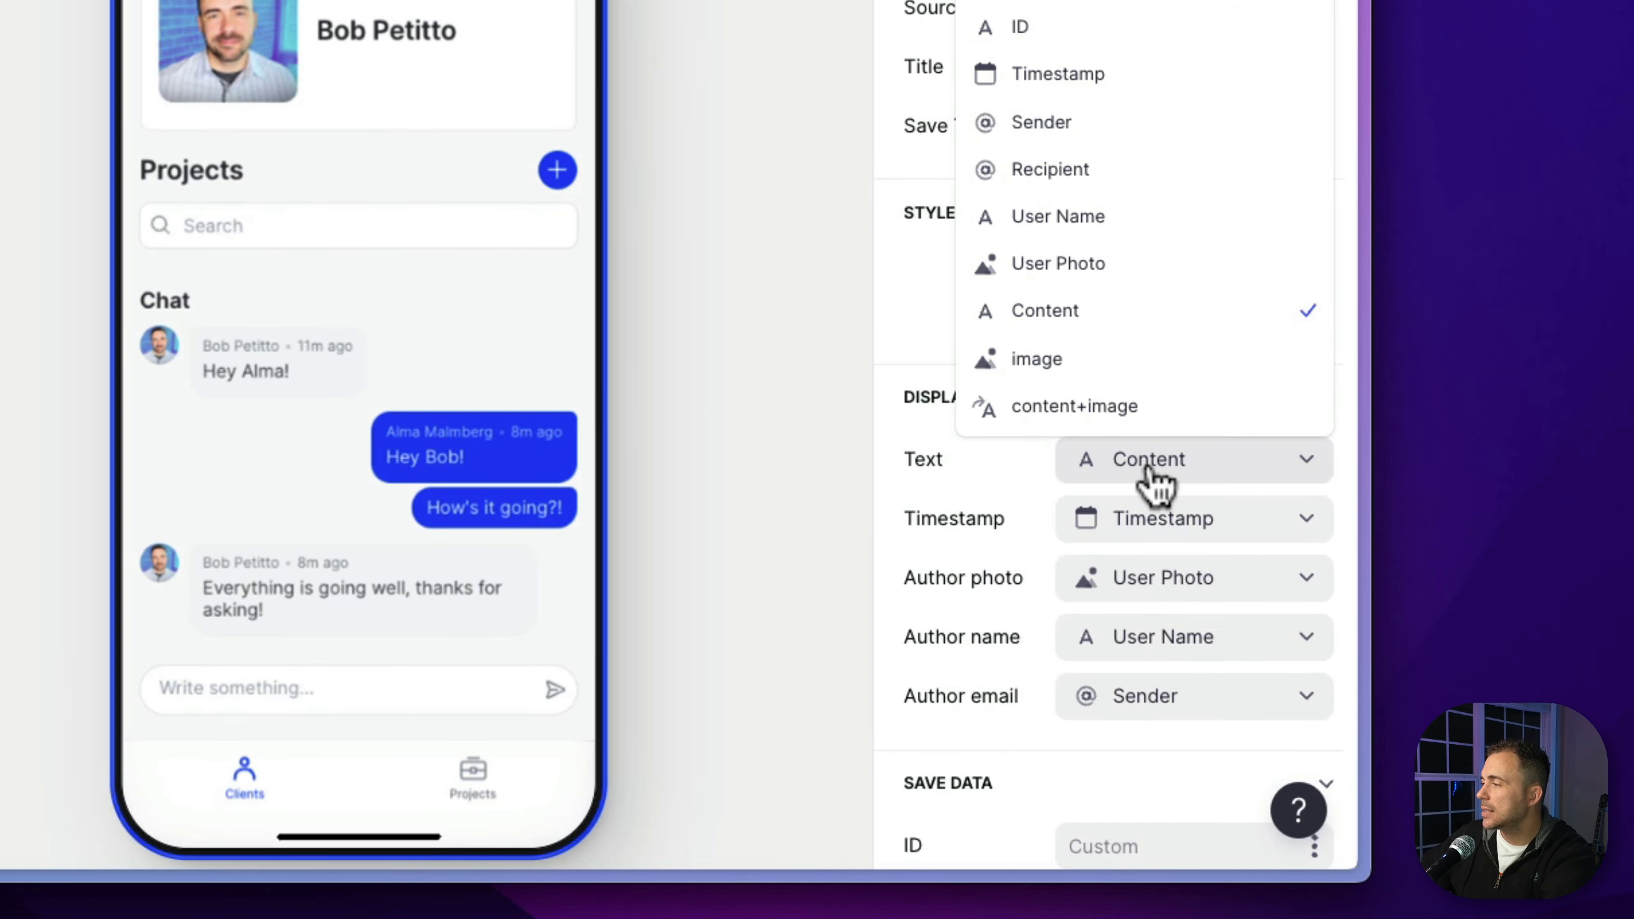
left_click(1124, 404)
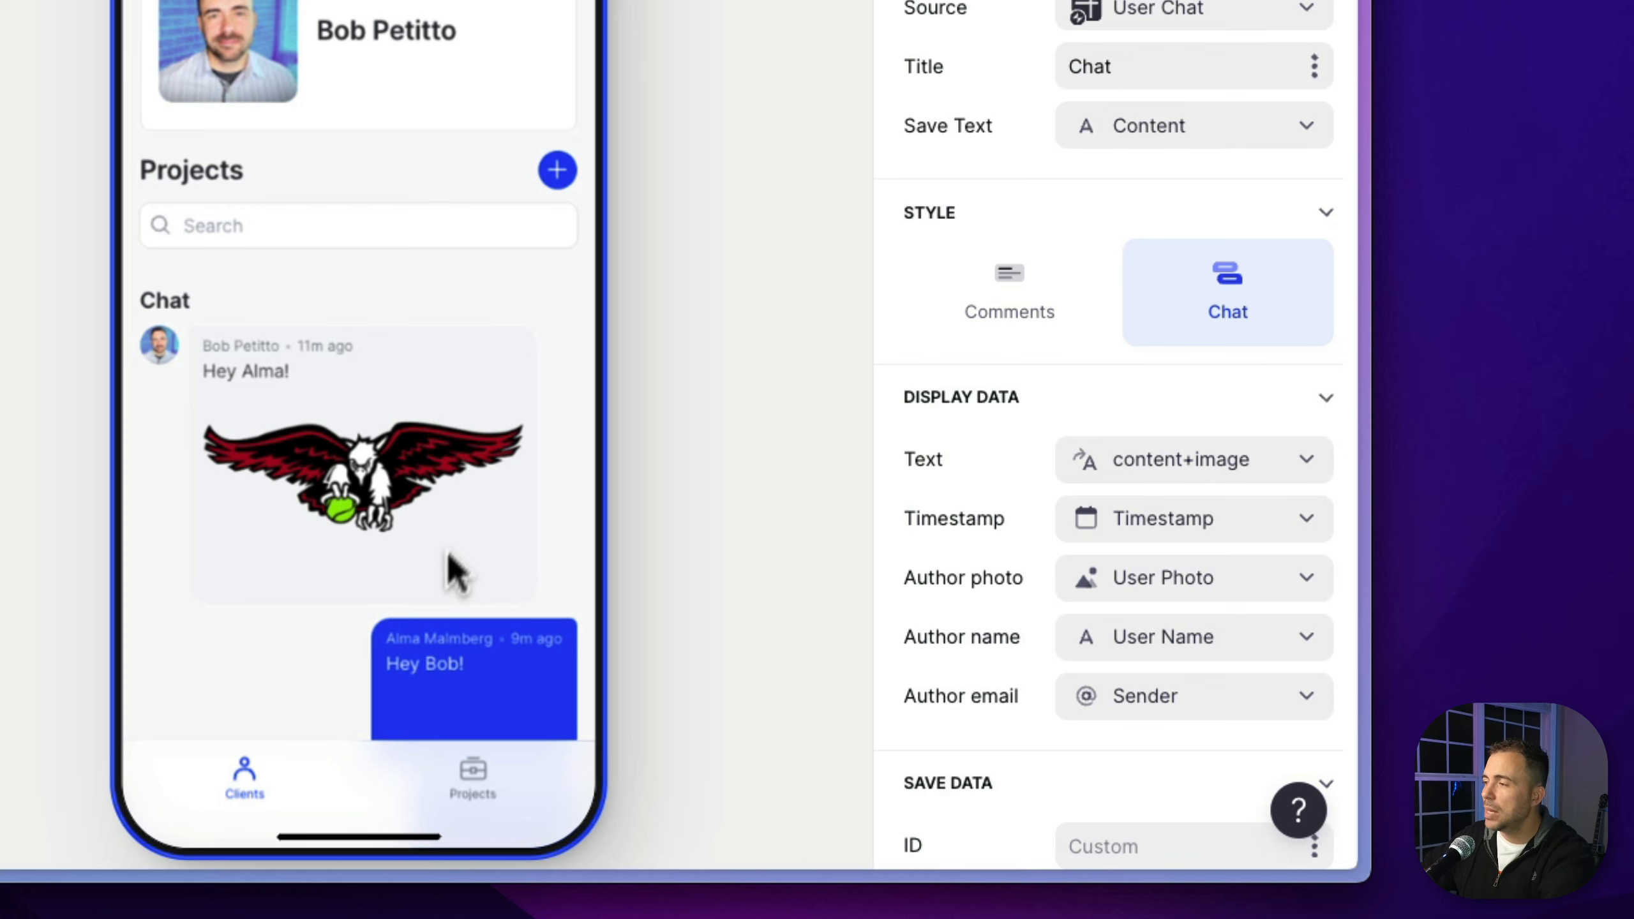
scroll(453, 576, "down", 3)
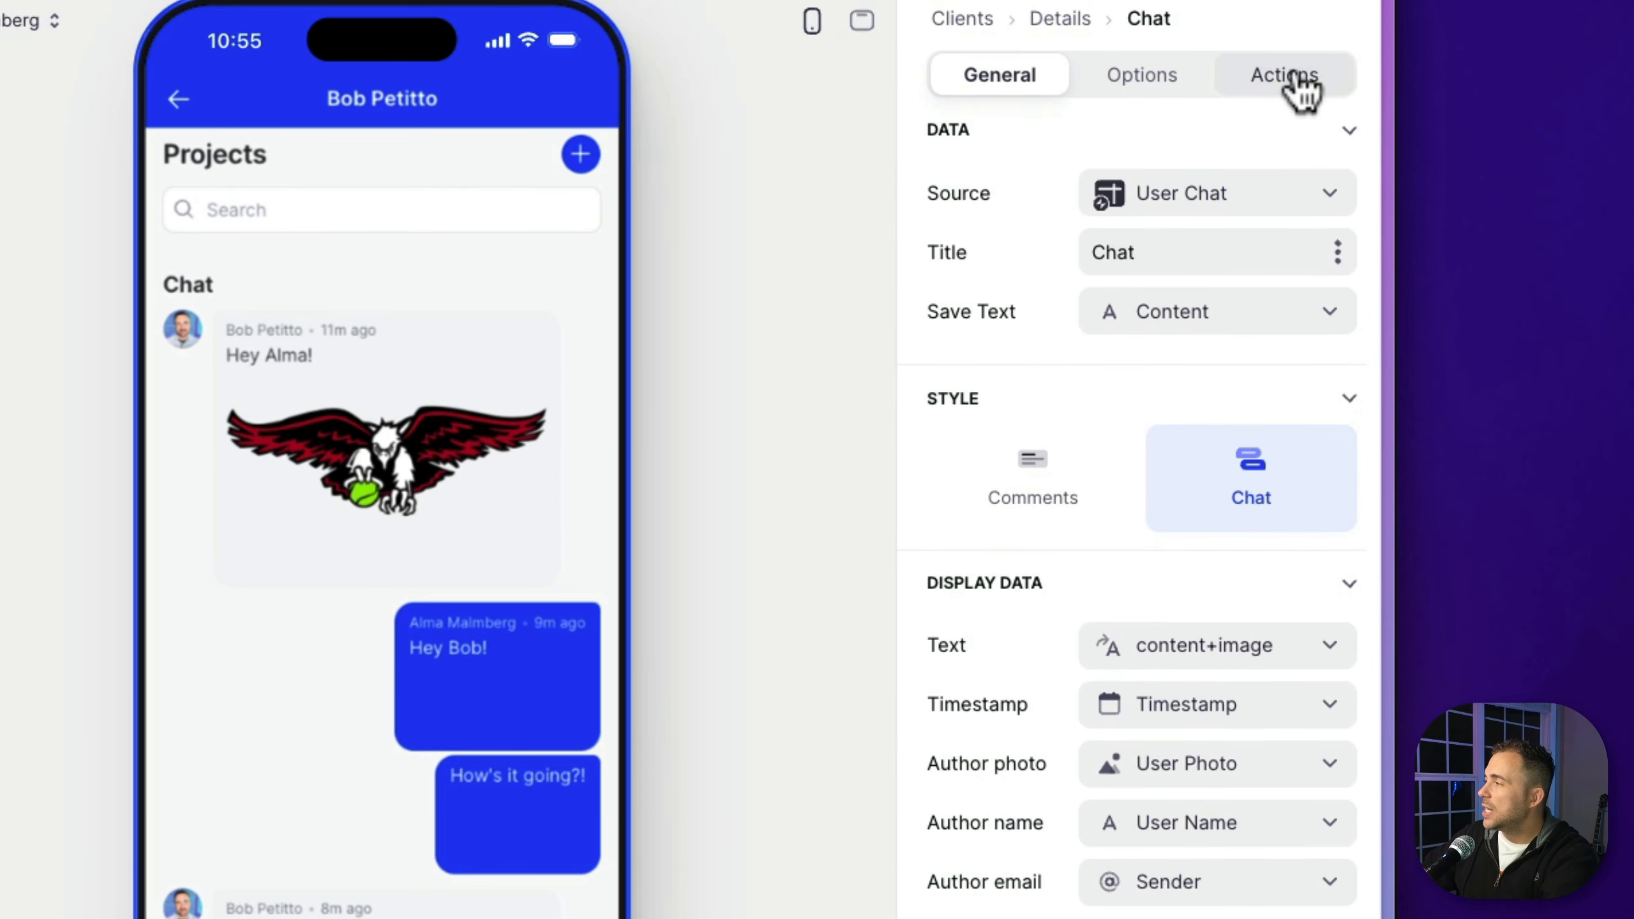
Add a collection item action titled "Add Image" to the chat and set it to Show edit screen
left_click(1286, 77)
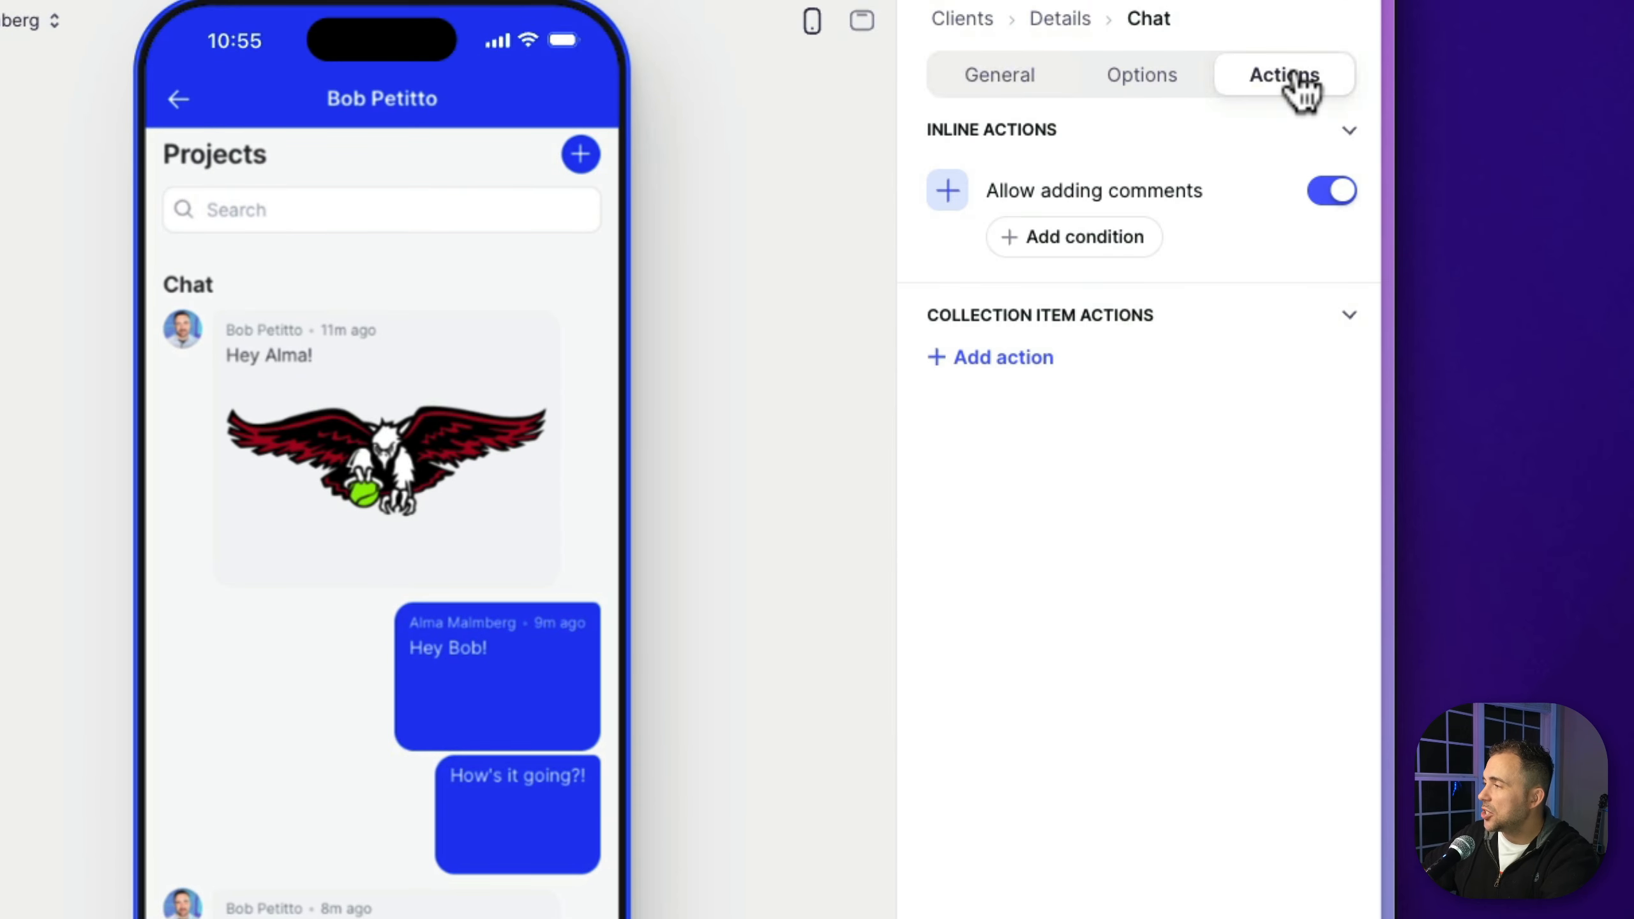
left_click(1003, 361)
left_click(1079, 383)
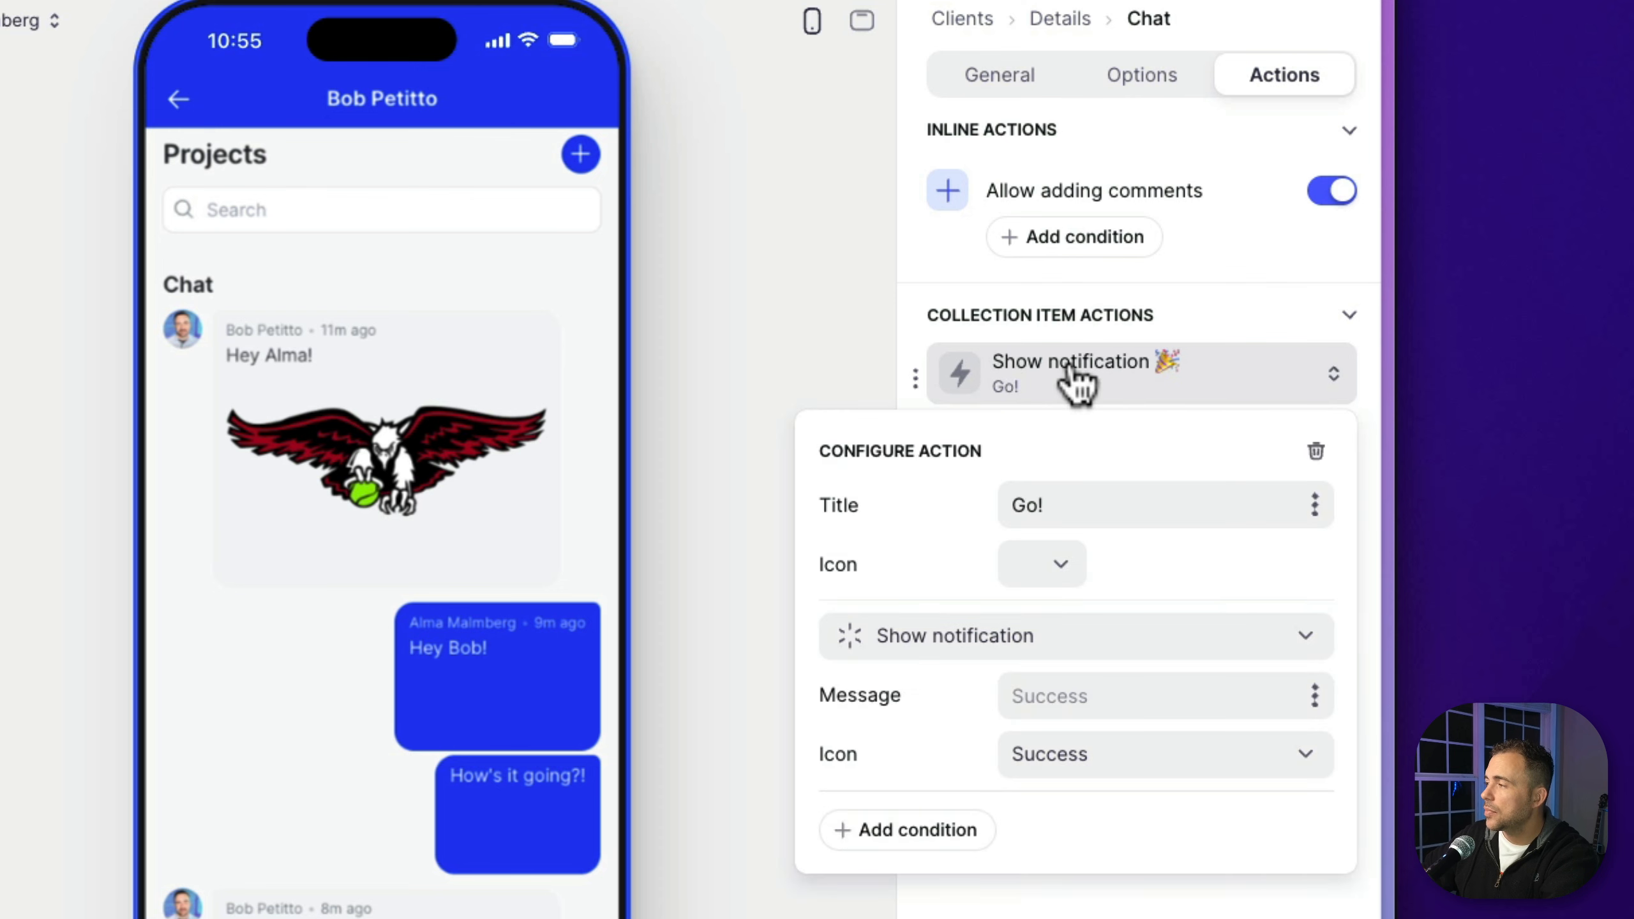
triple_click(1050, 502)
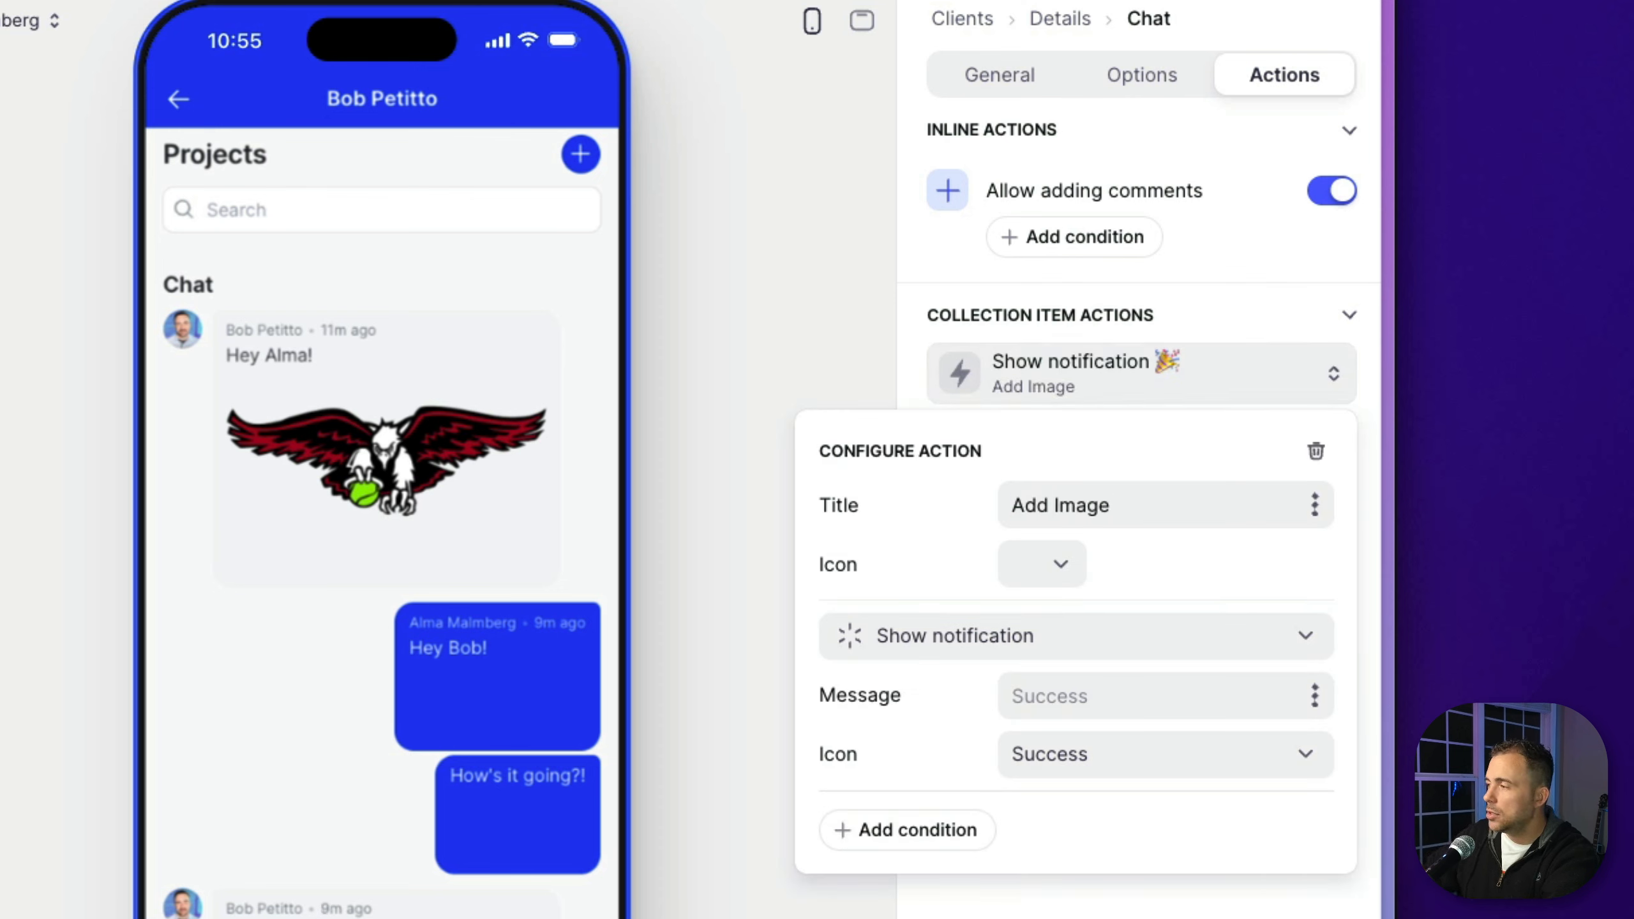
left_click(896, 652)
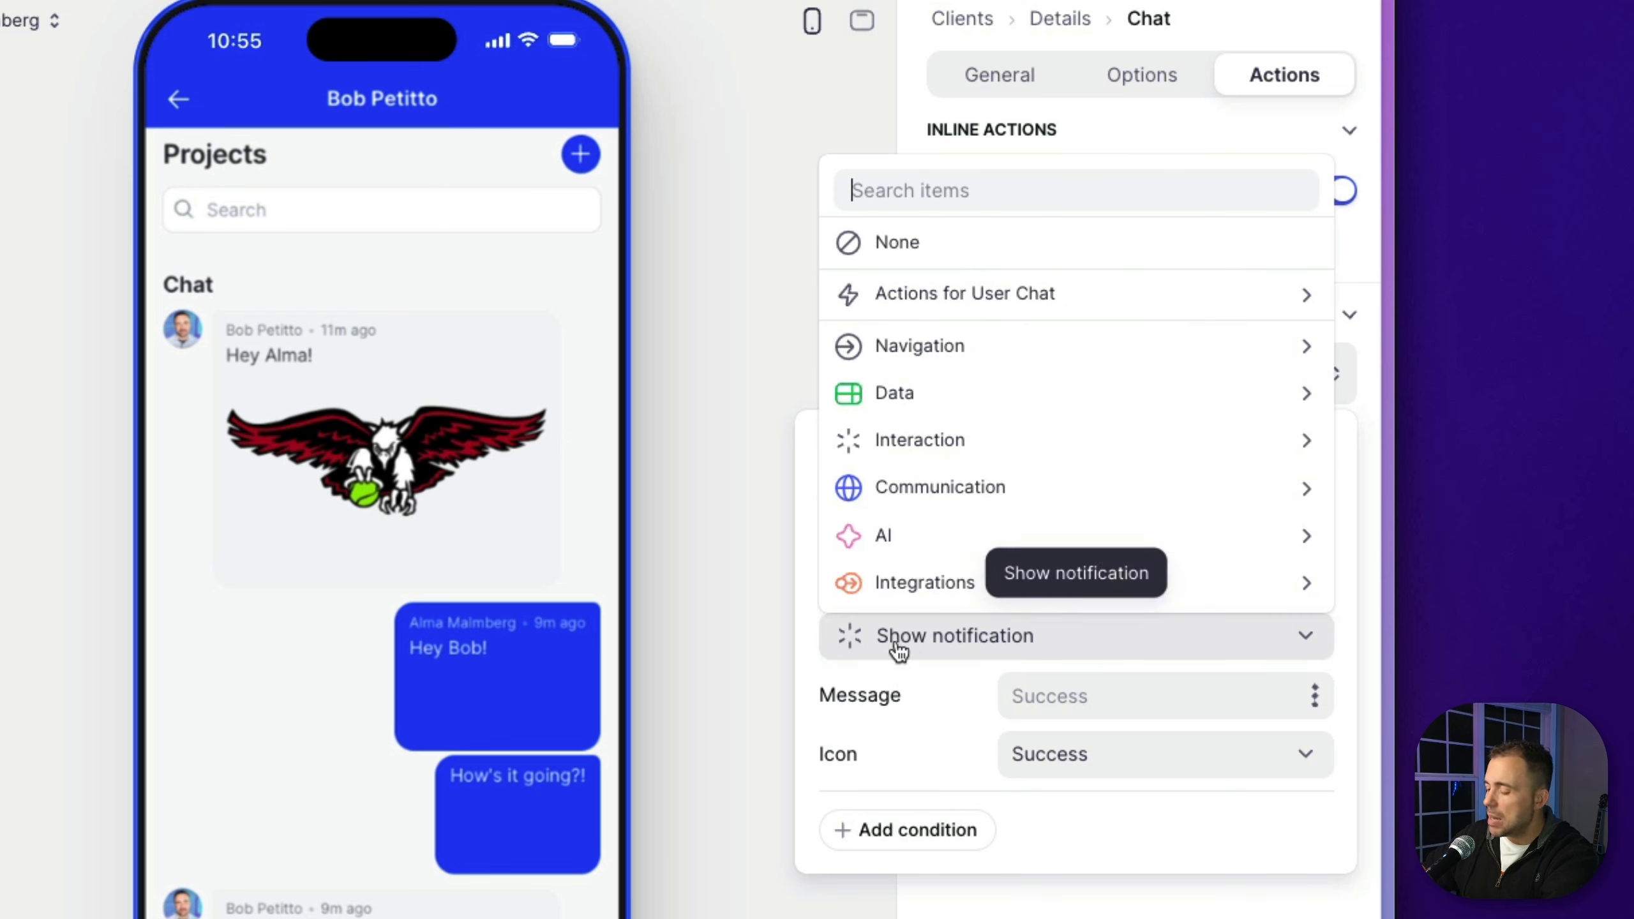
type("edit")
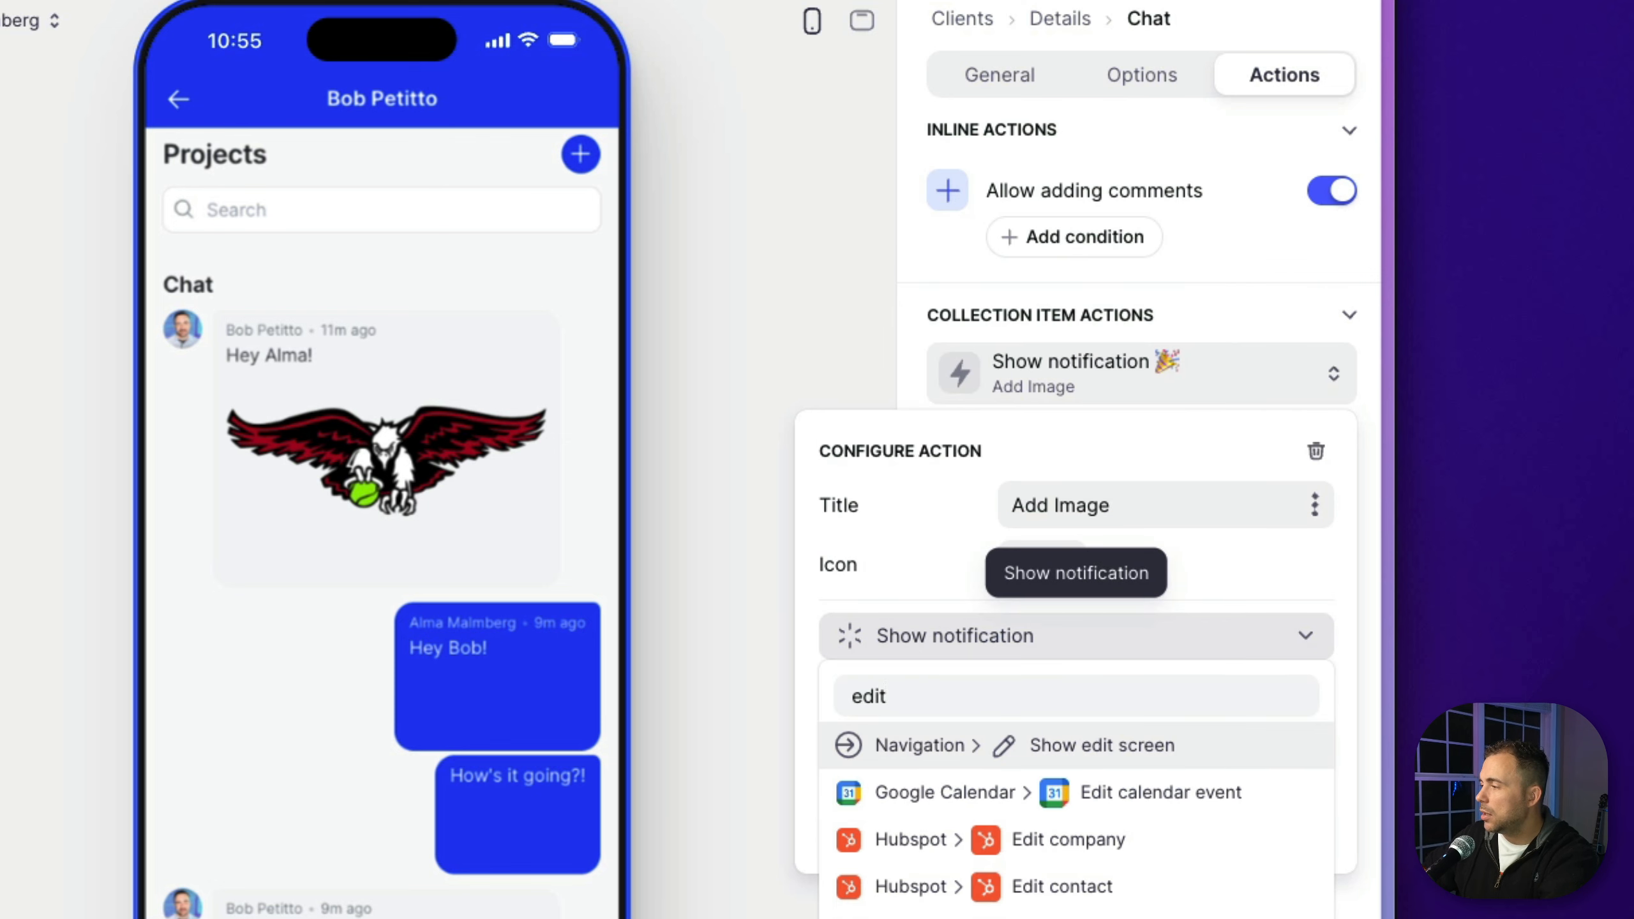
left_click(1037, 745)
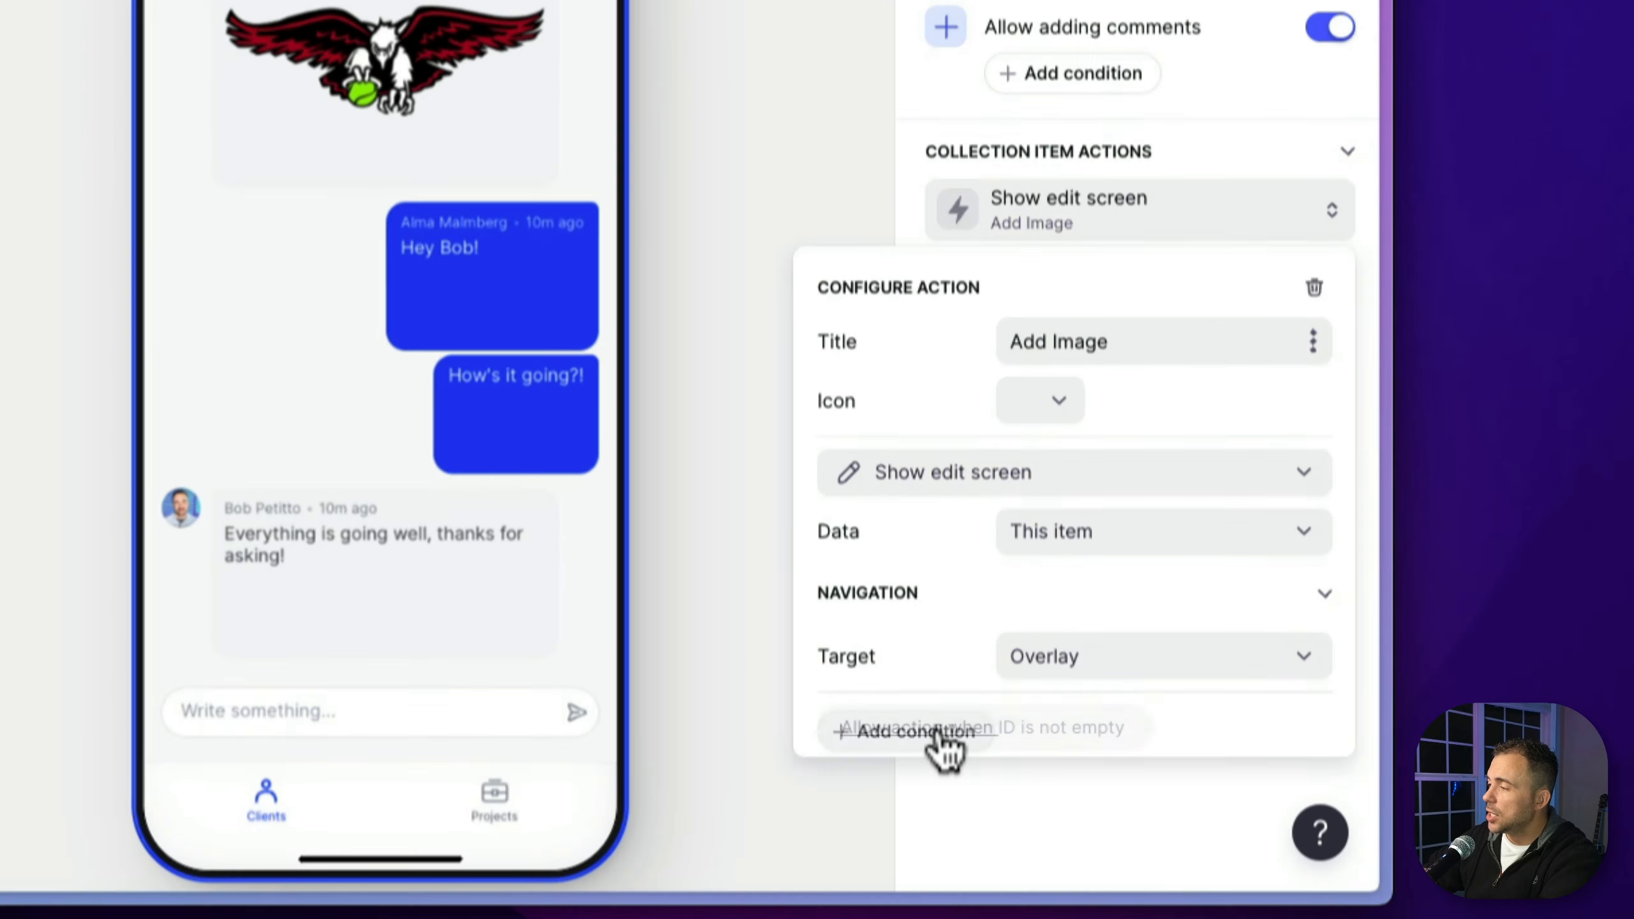
Add a condition based on the Sender column to the Add Image action
left_click(939, 894)
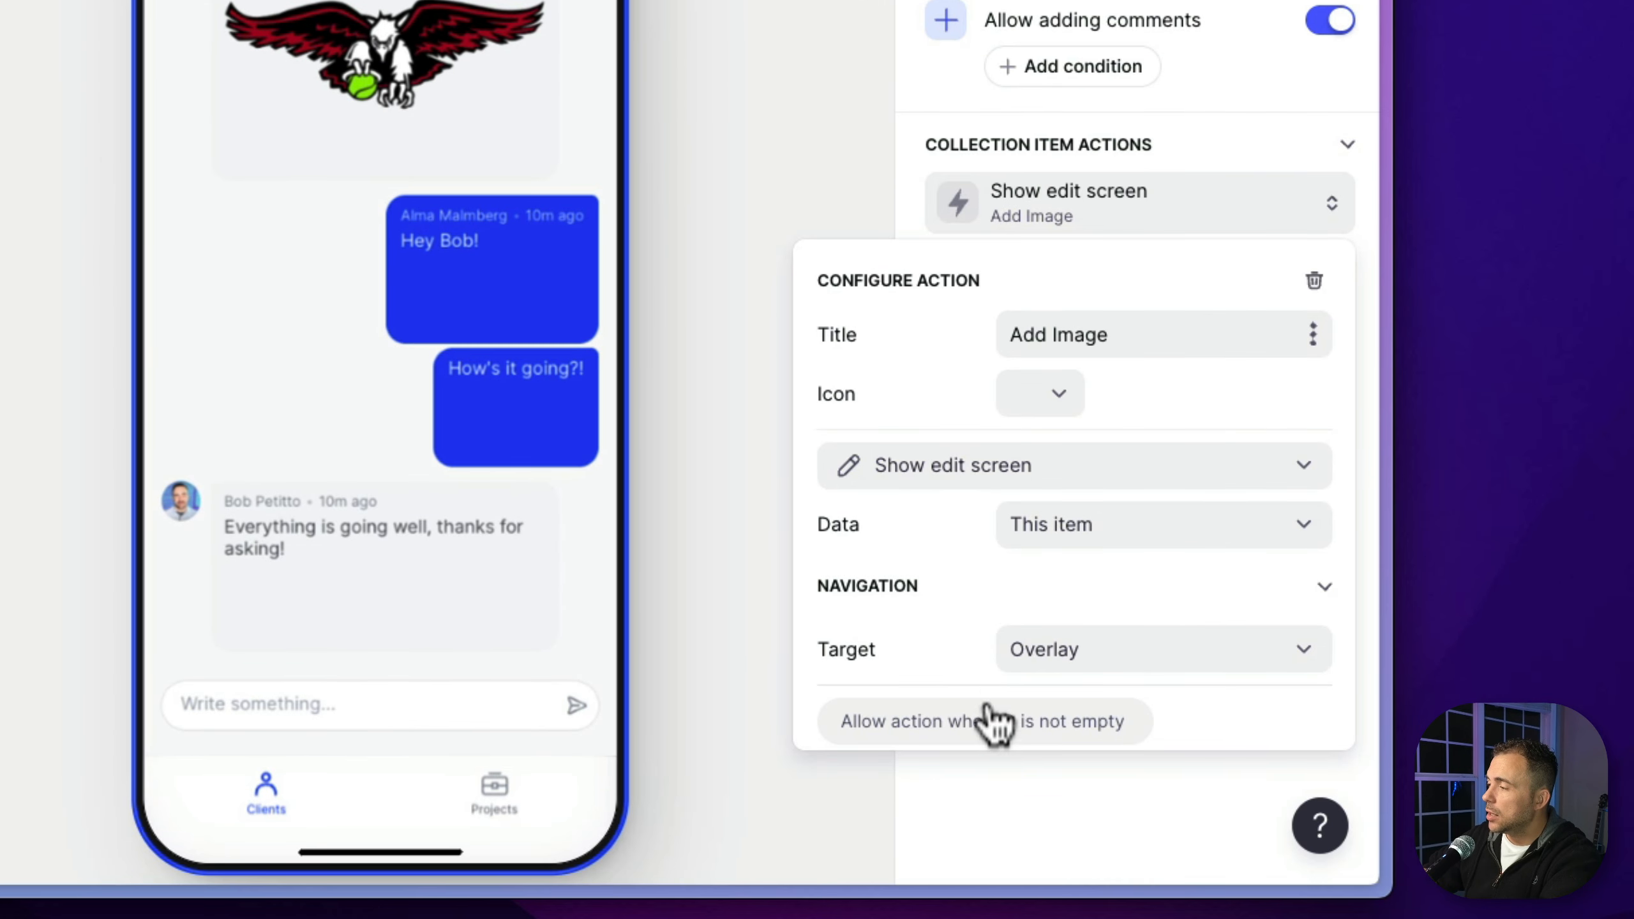
left_click(984, 897)
left_click(653, 689)
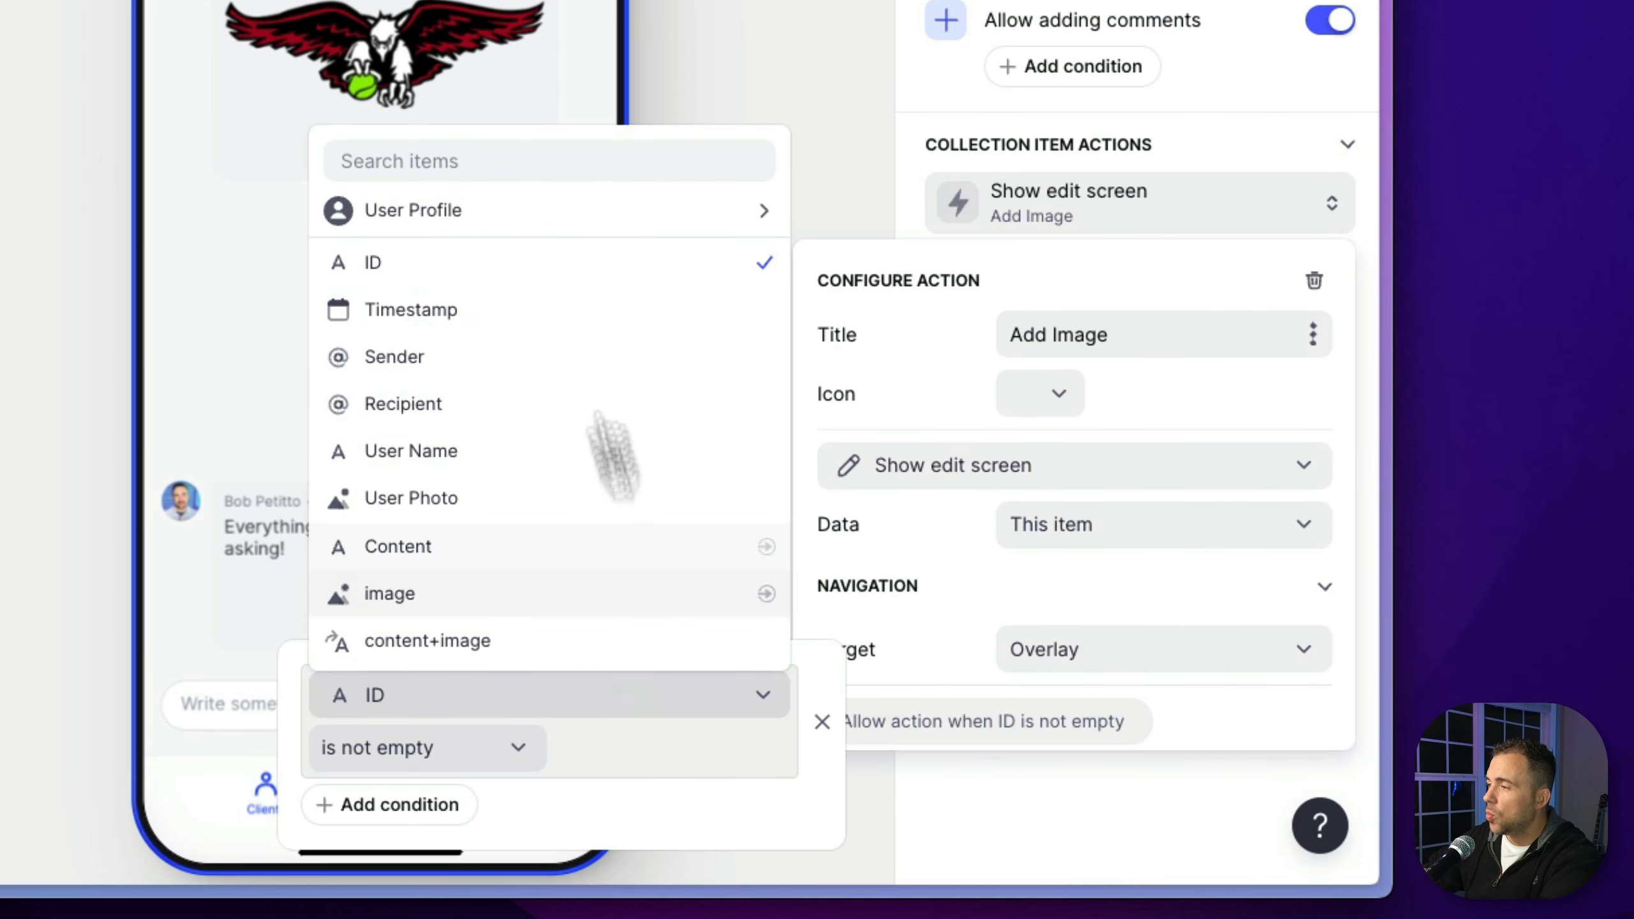
left_click(560, 358)
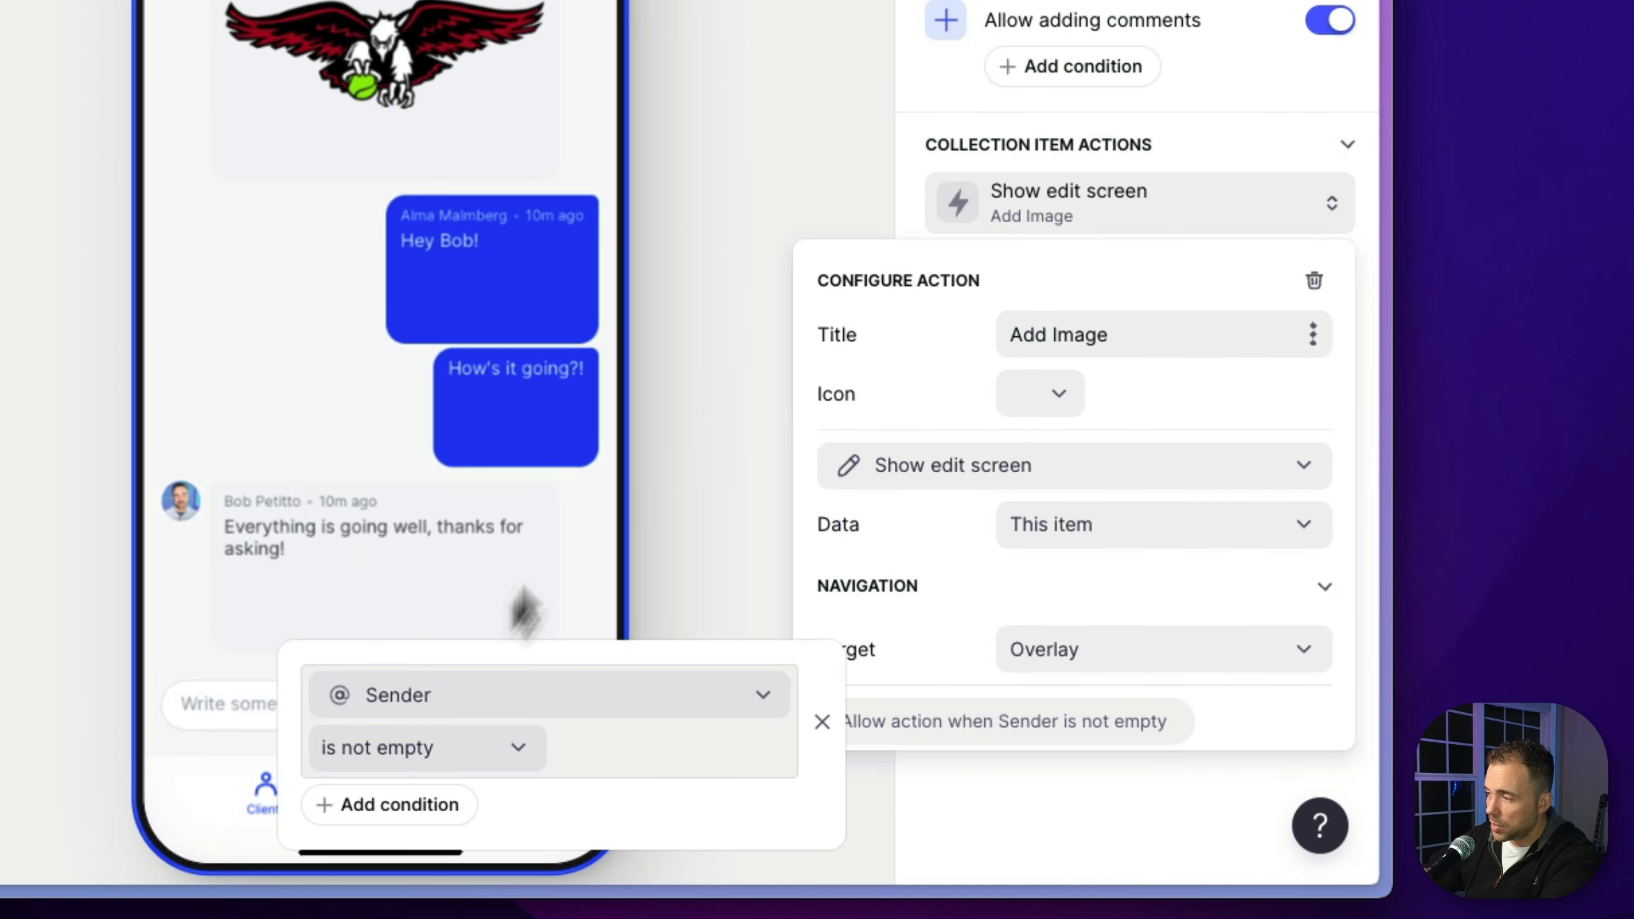
left_click(412, 748)
left_click(363, 646)
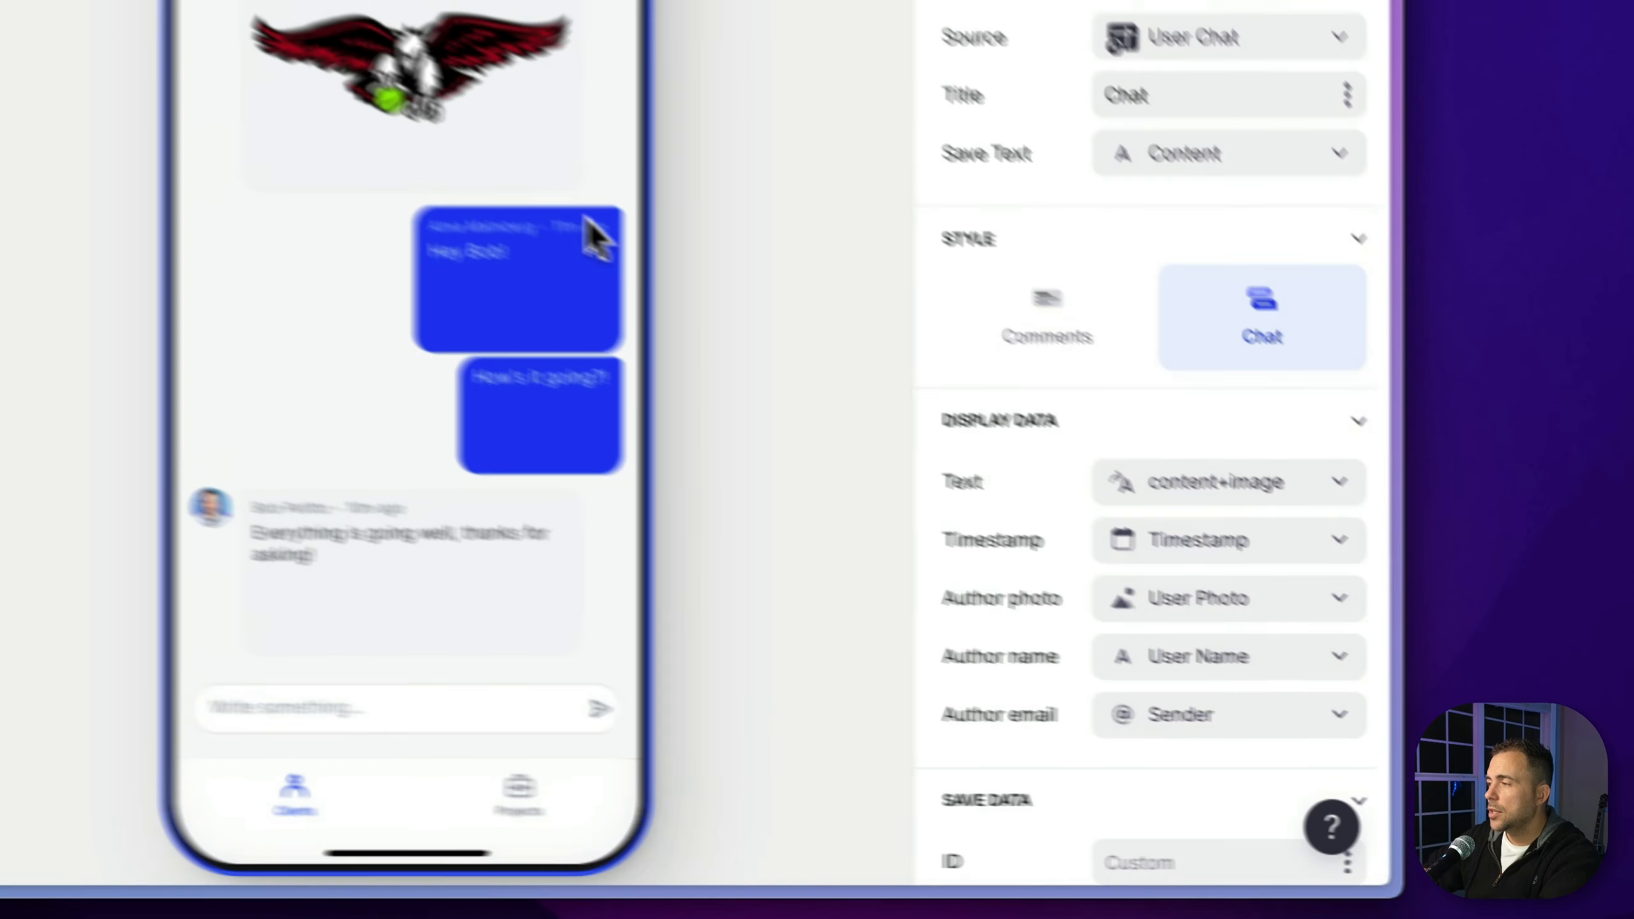
Run Add Image on the viewing user's first message and remove every edit form component except the User Photo image picker
left_click(588, 220)
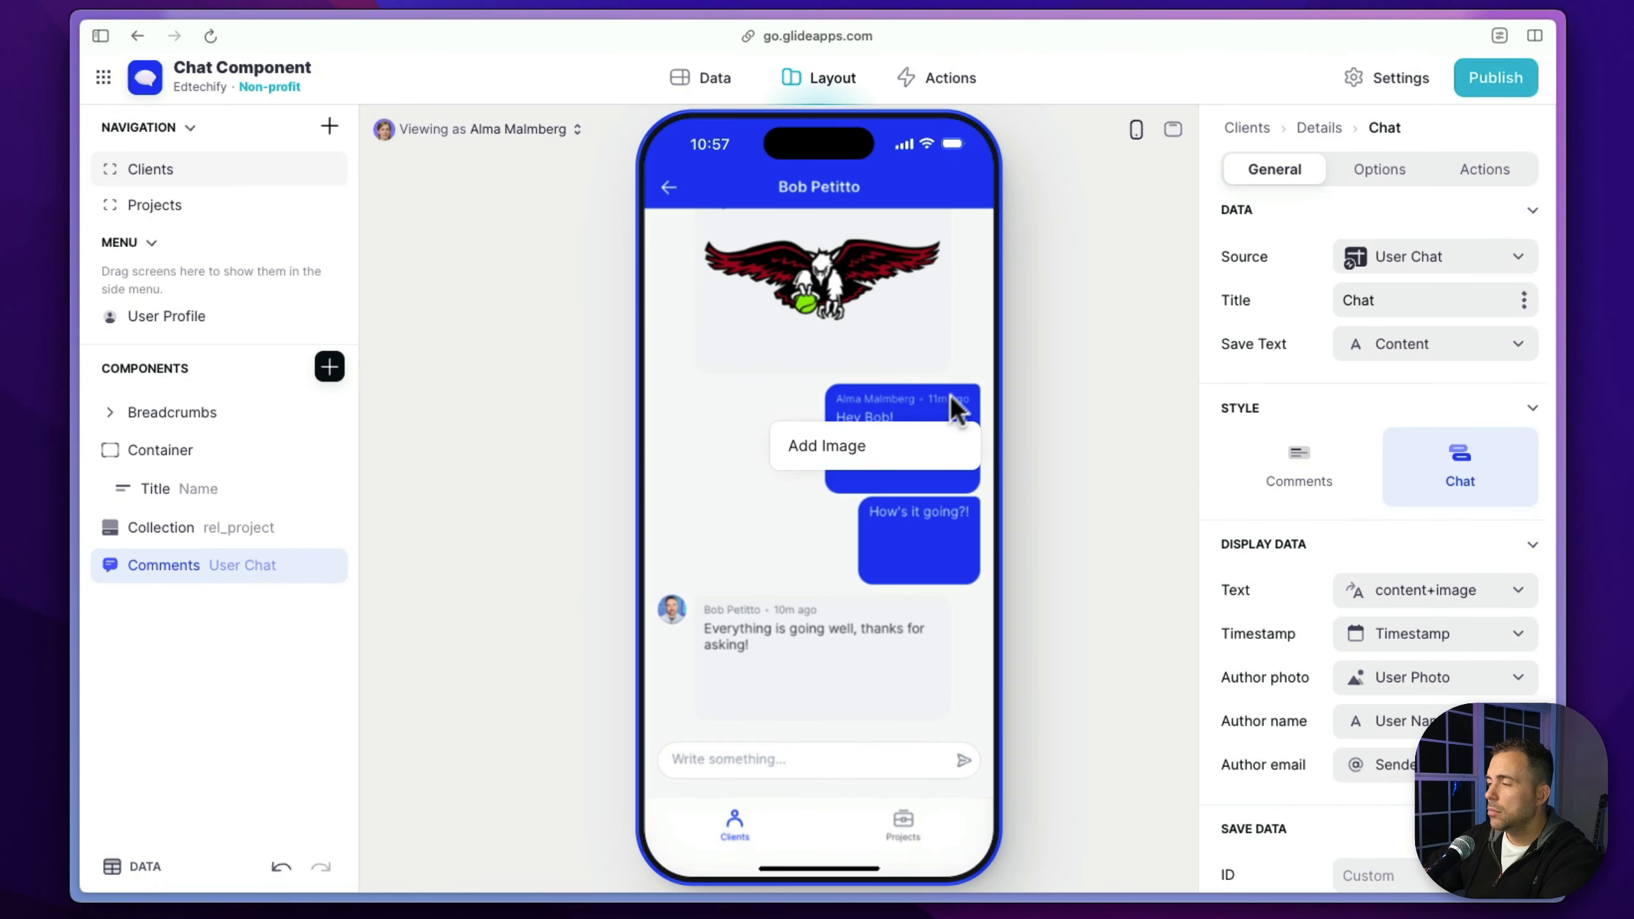
left_click(906, 458)
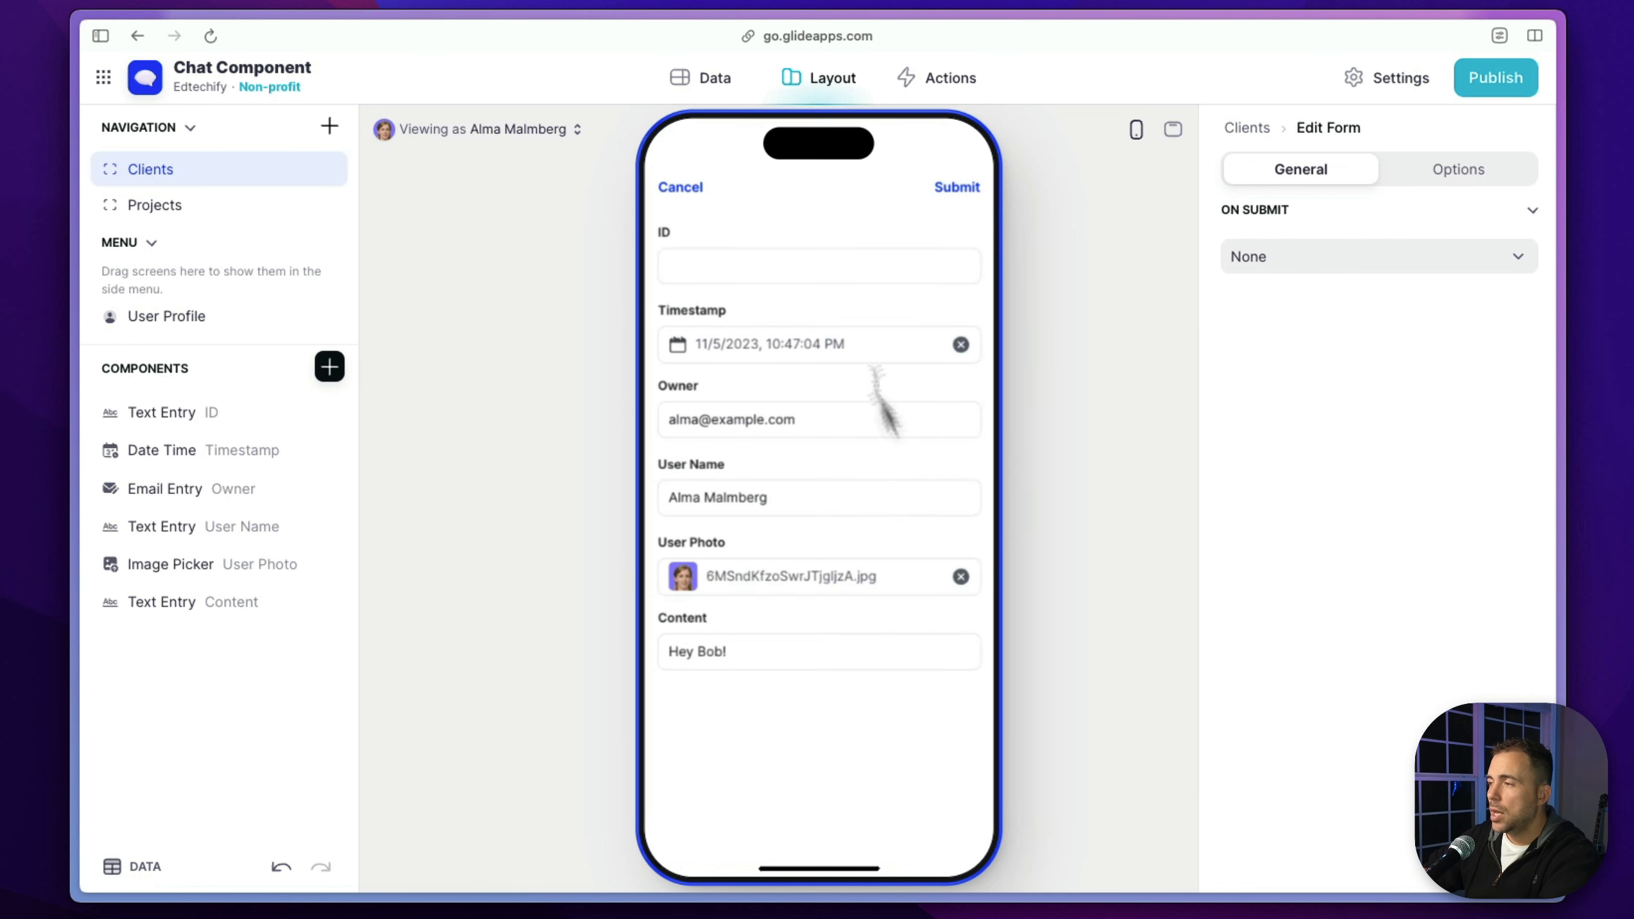
left_click(329, 413)
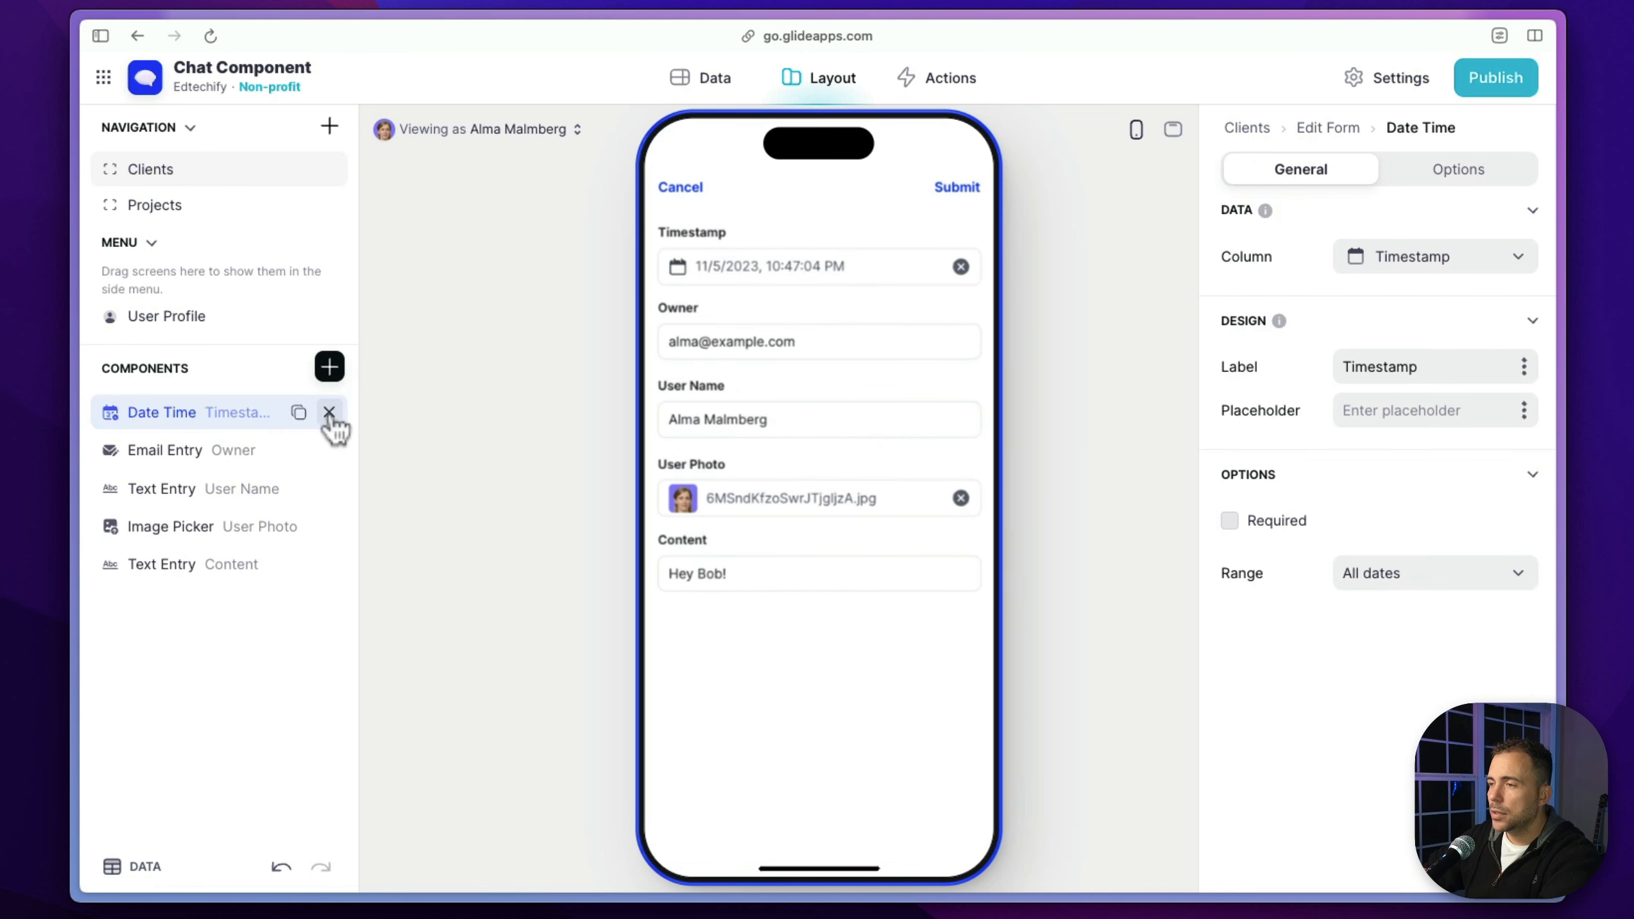
left_click(329, 412)
left_click(328, 412)
left_click(329, 412)
left_click(328, 450)
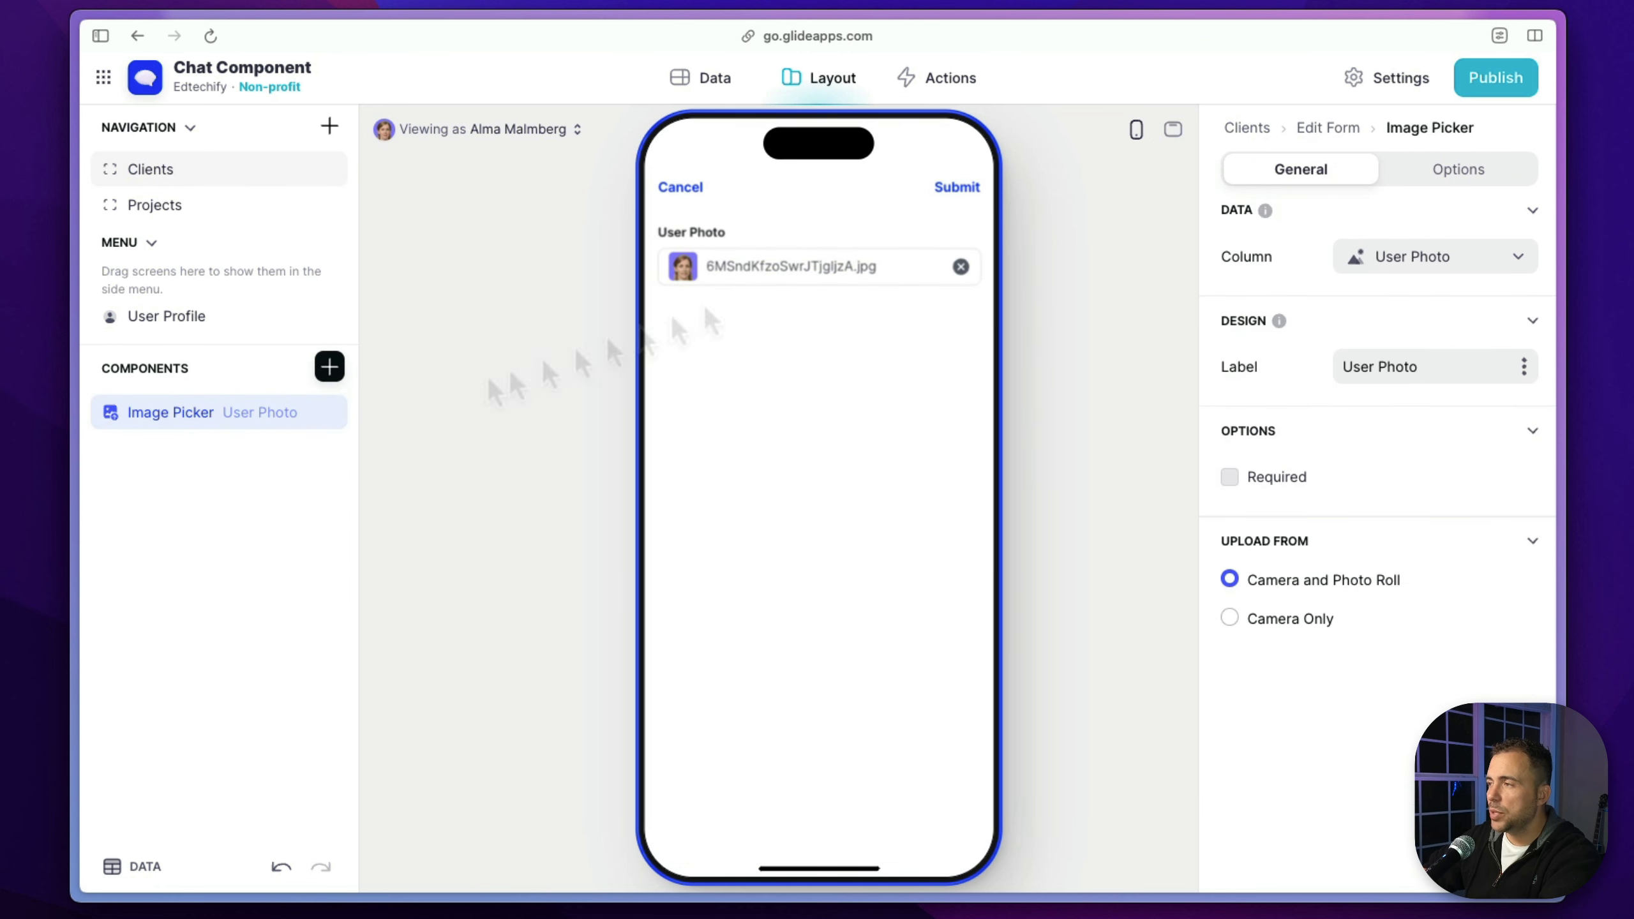
Bind the form's image picker to the image column and label it "Upload an image"
left_click(1457, 271)
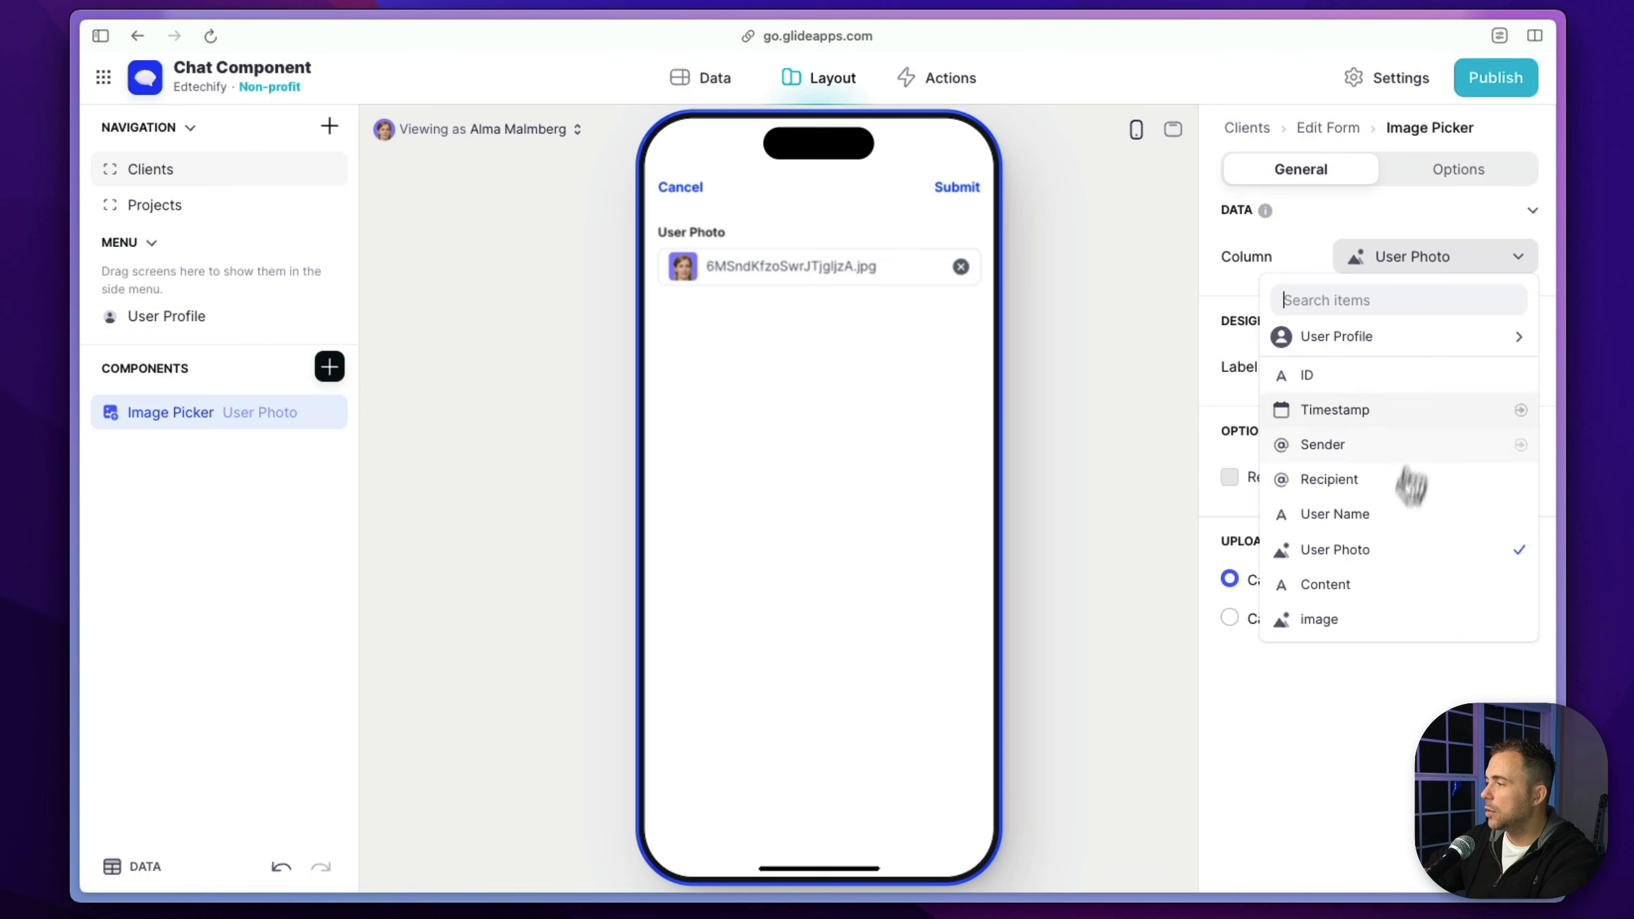
left_click(1383, 617)
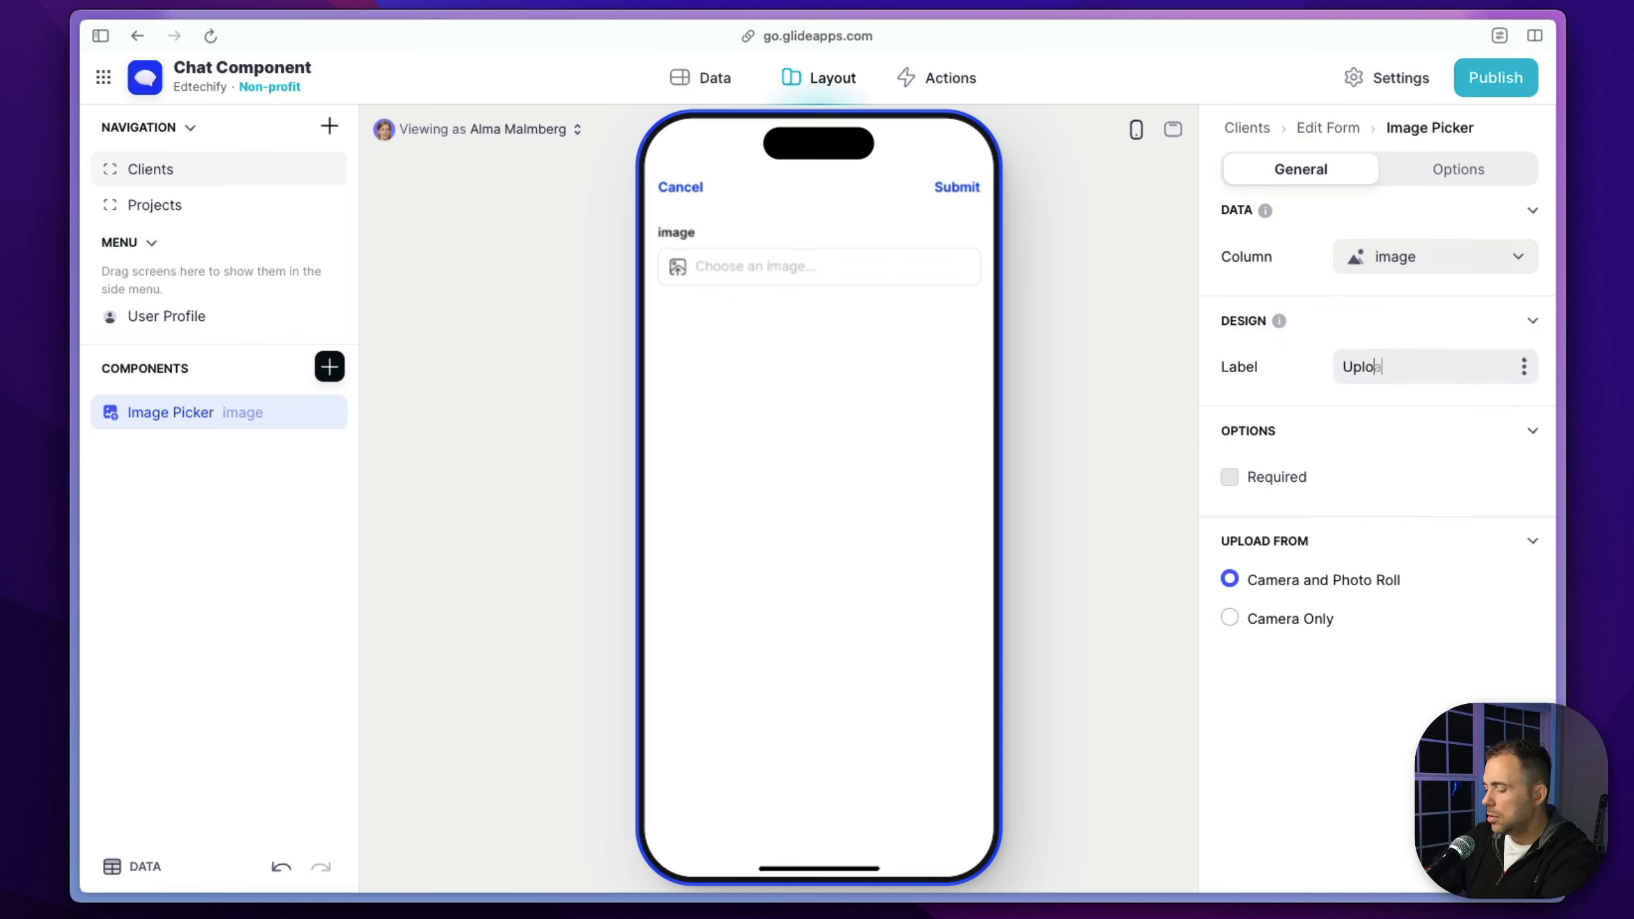
Upload 920x920.jpg through the edit form, submit it, and review the message images in the chat
left_click(775, 276)
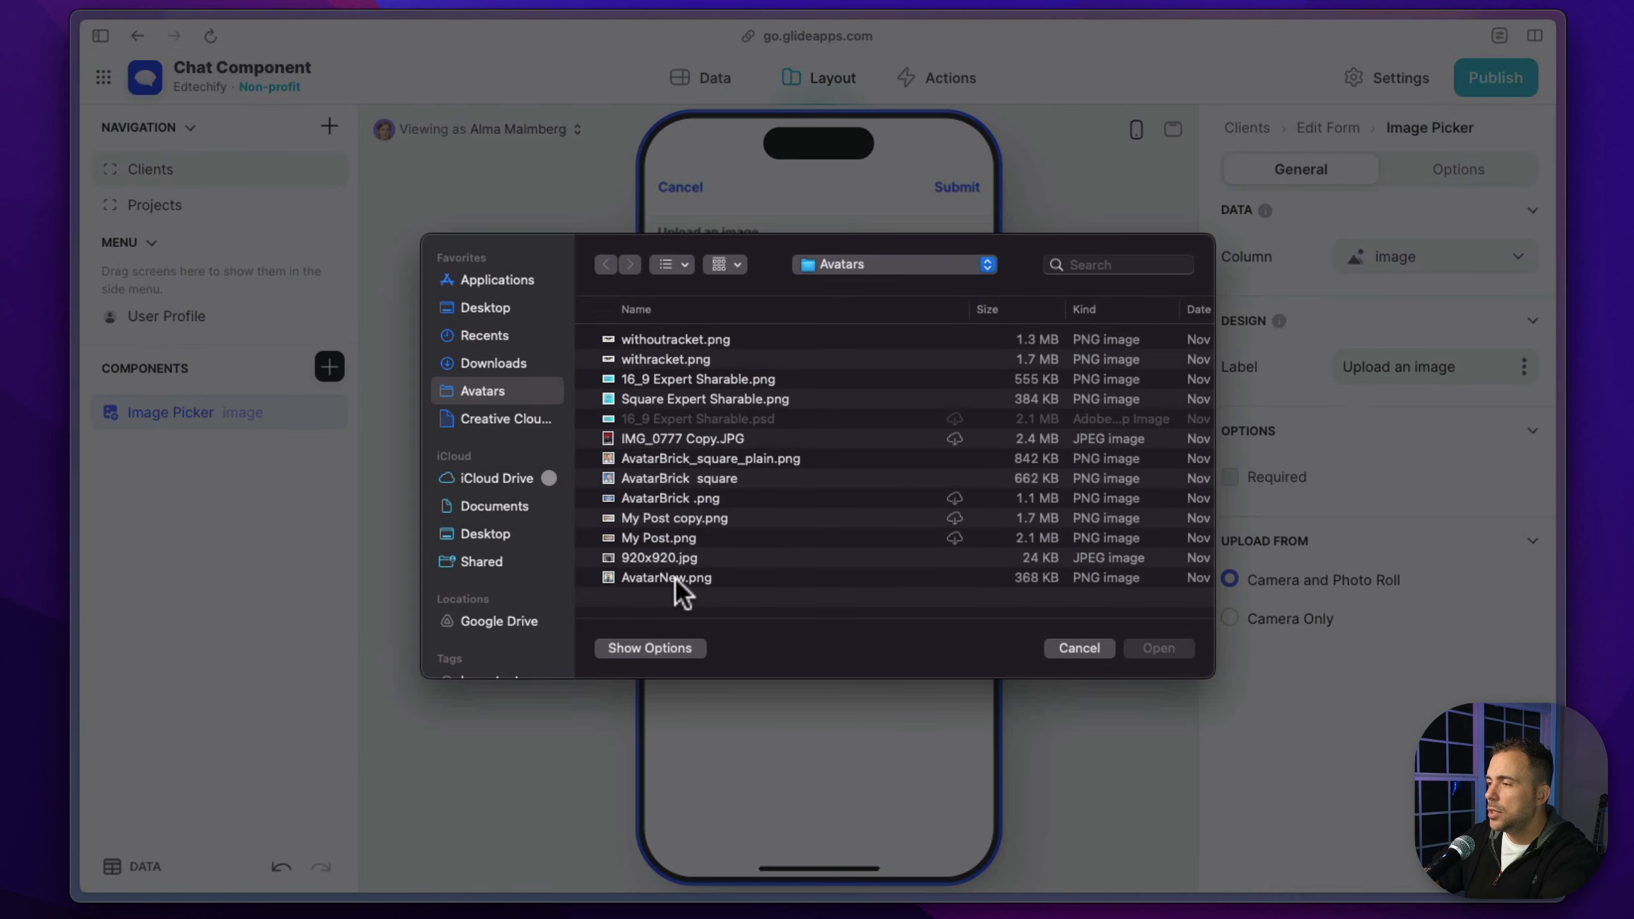
left_click(669, 578)
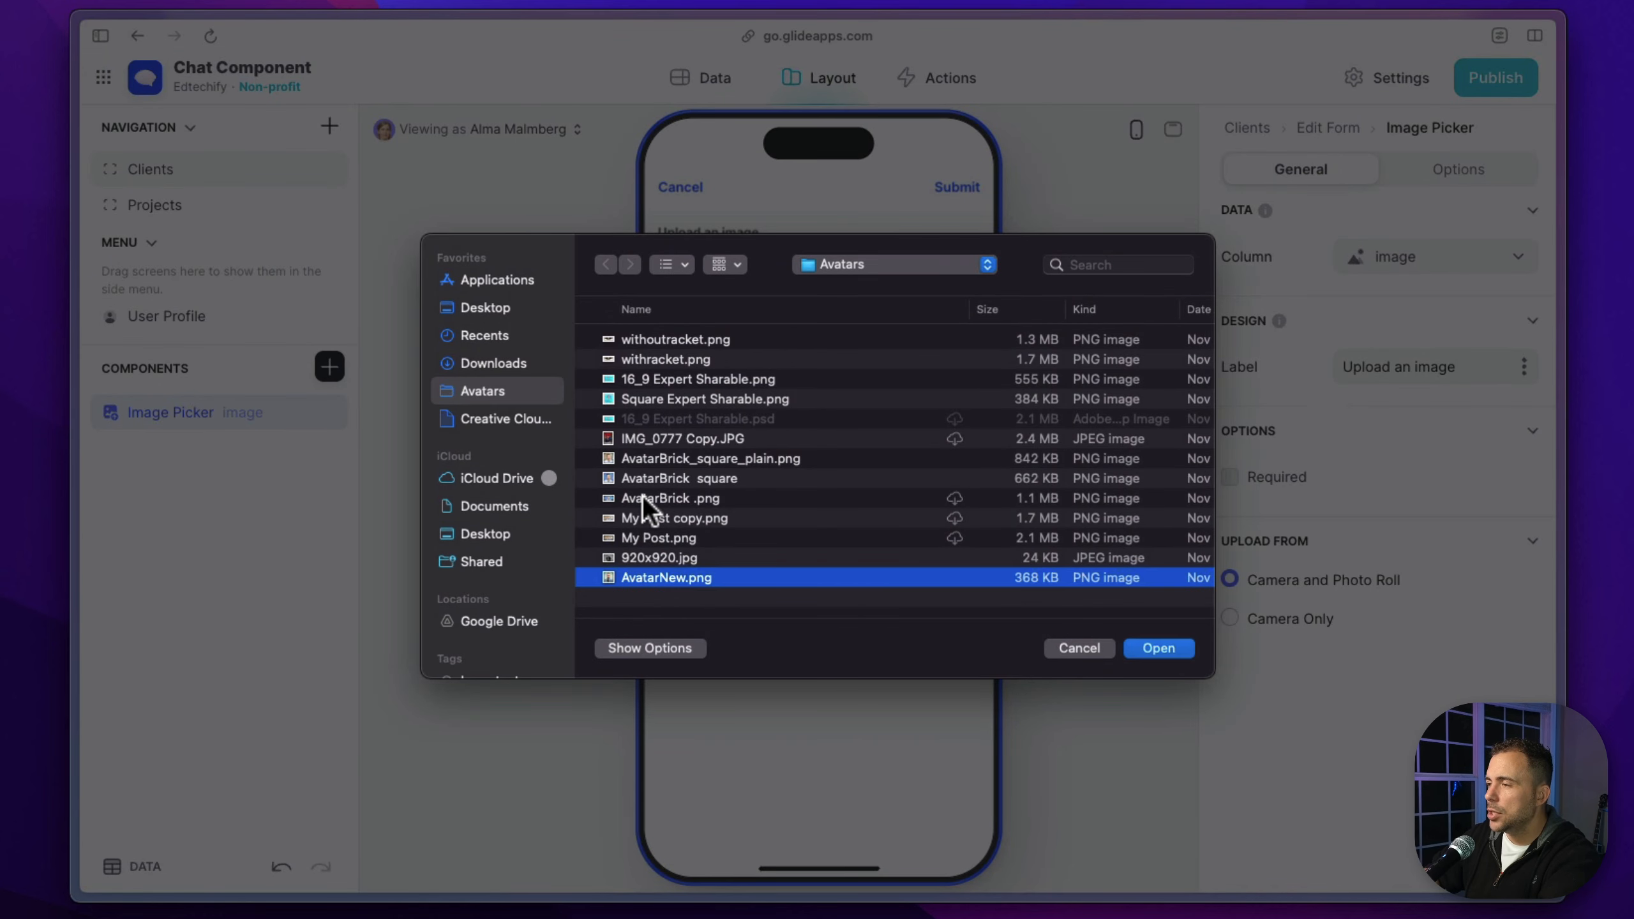
left_click(648, 560)
key("space")
key("space")
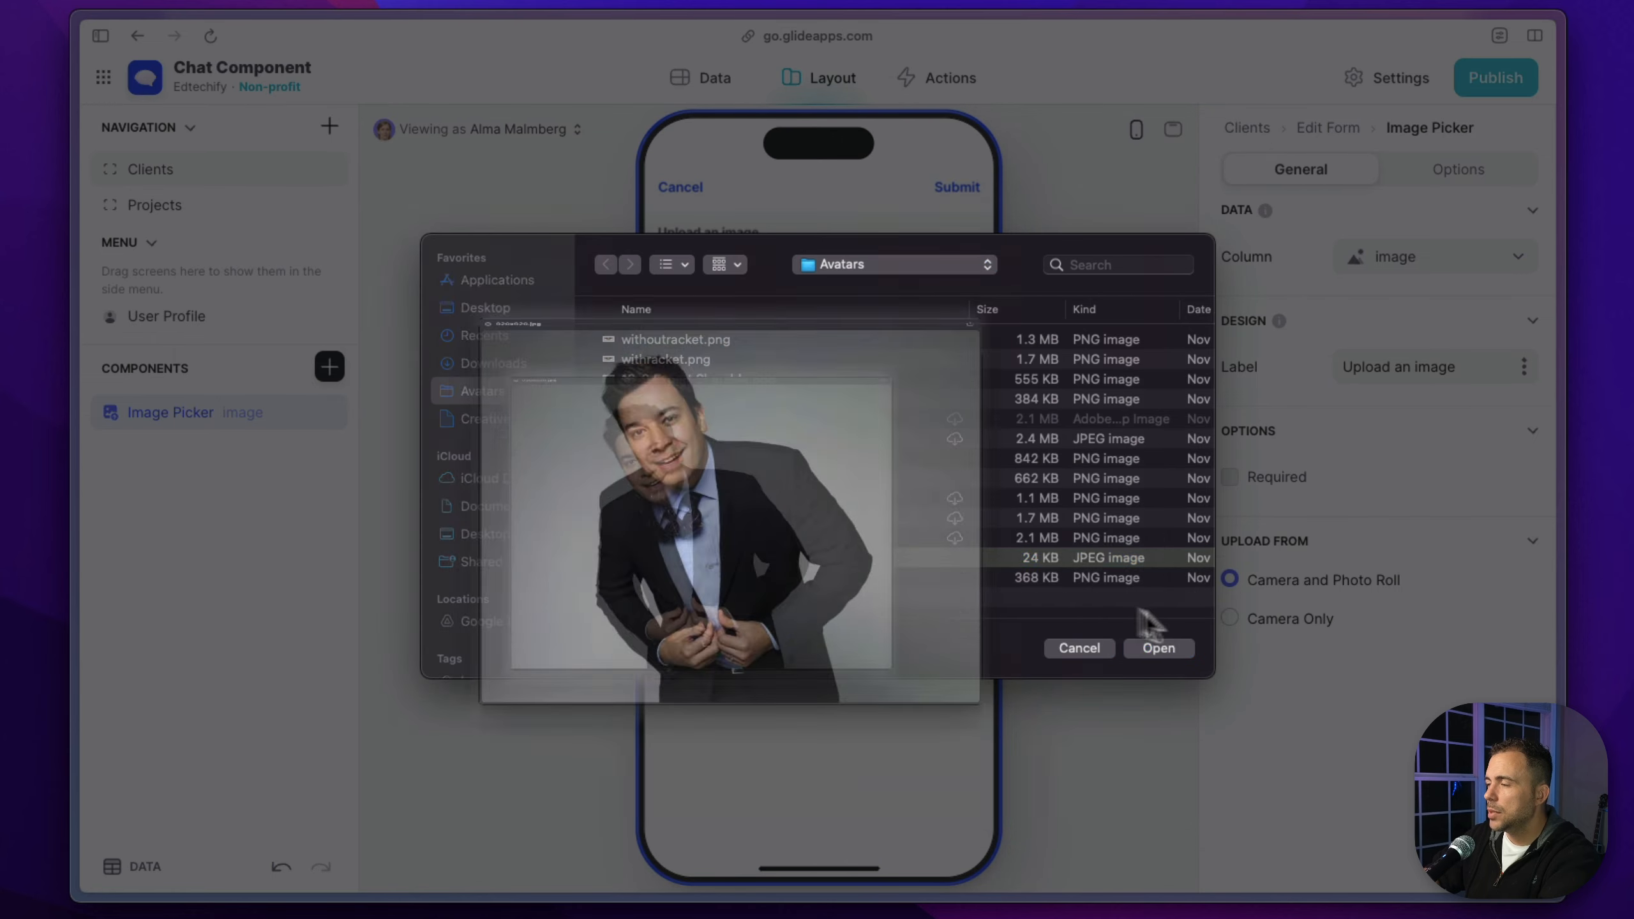
left_click(1159, 647)
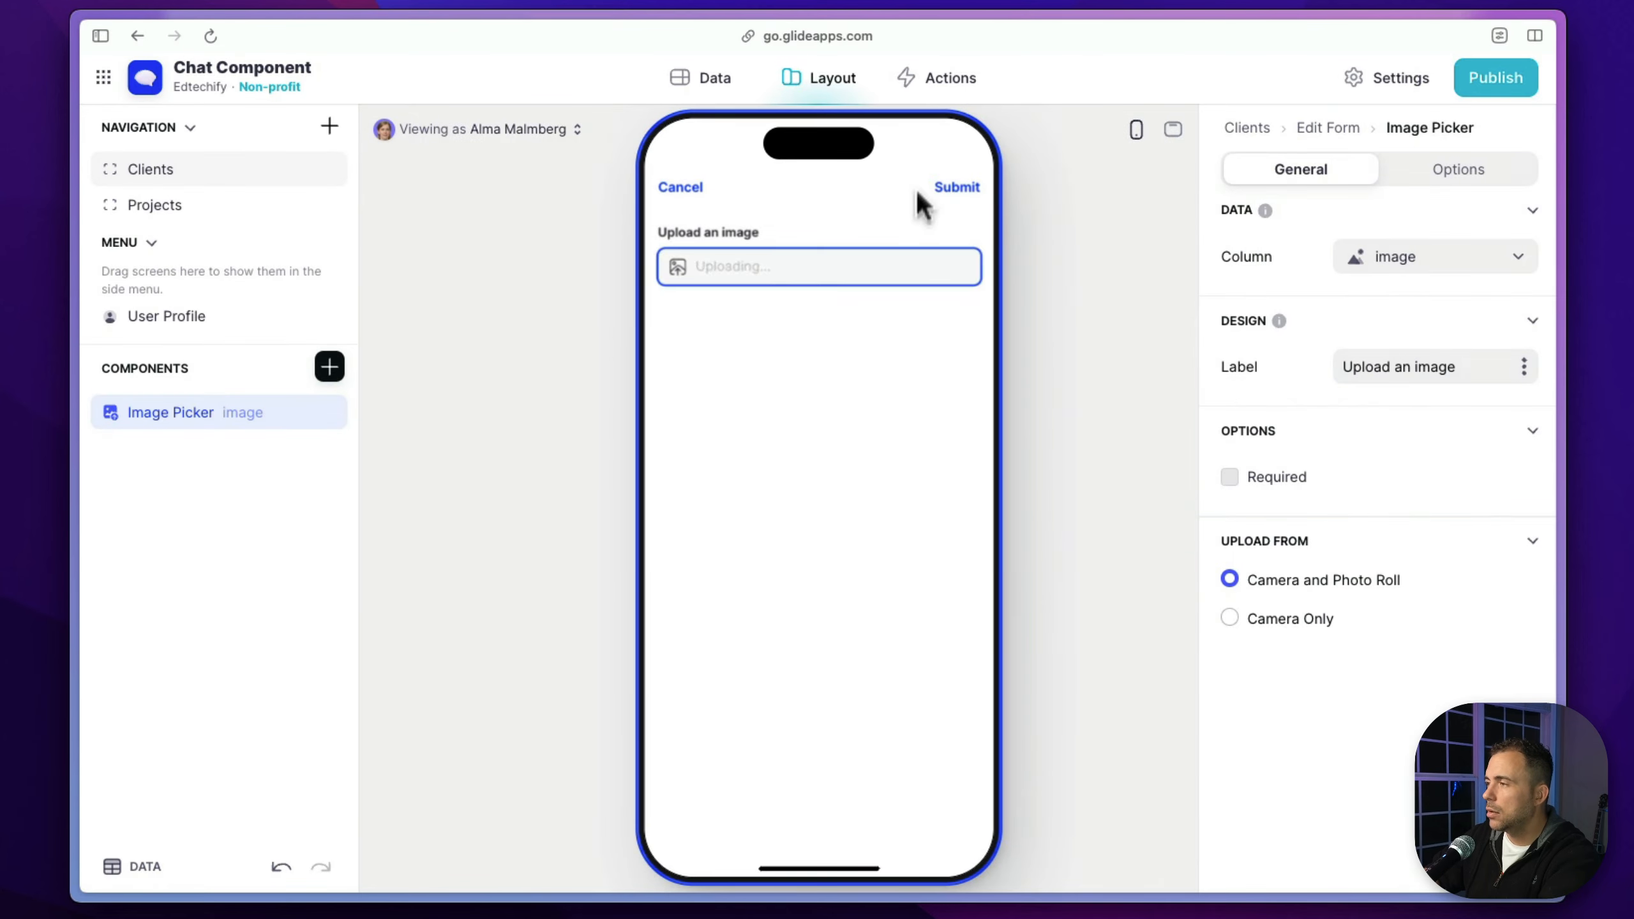
left_click(959, 188)
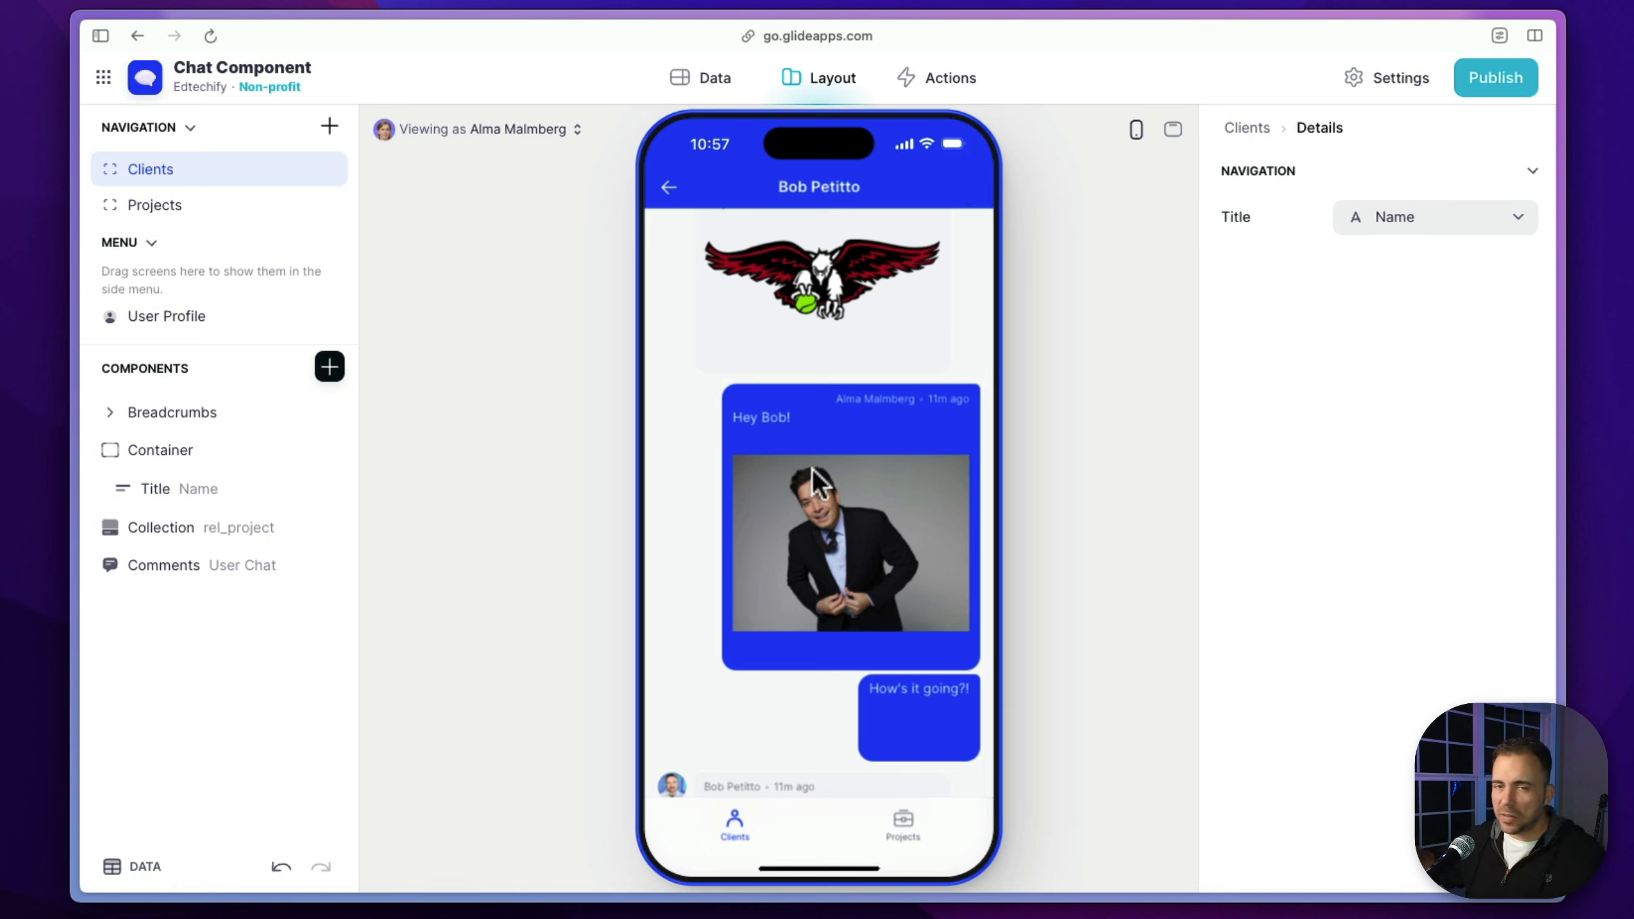
scroll(812, 469, "up", 3)
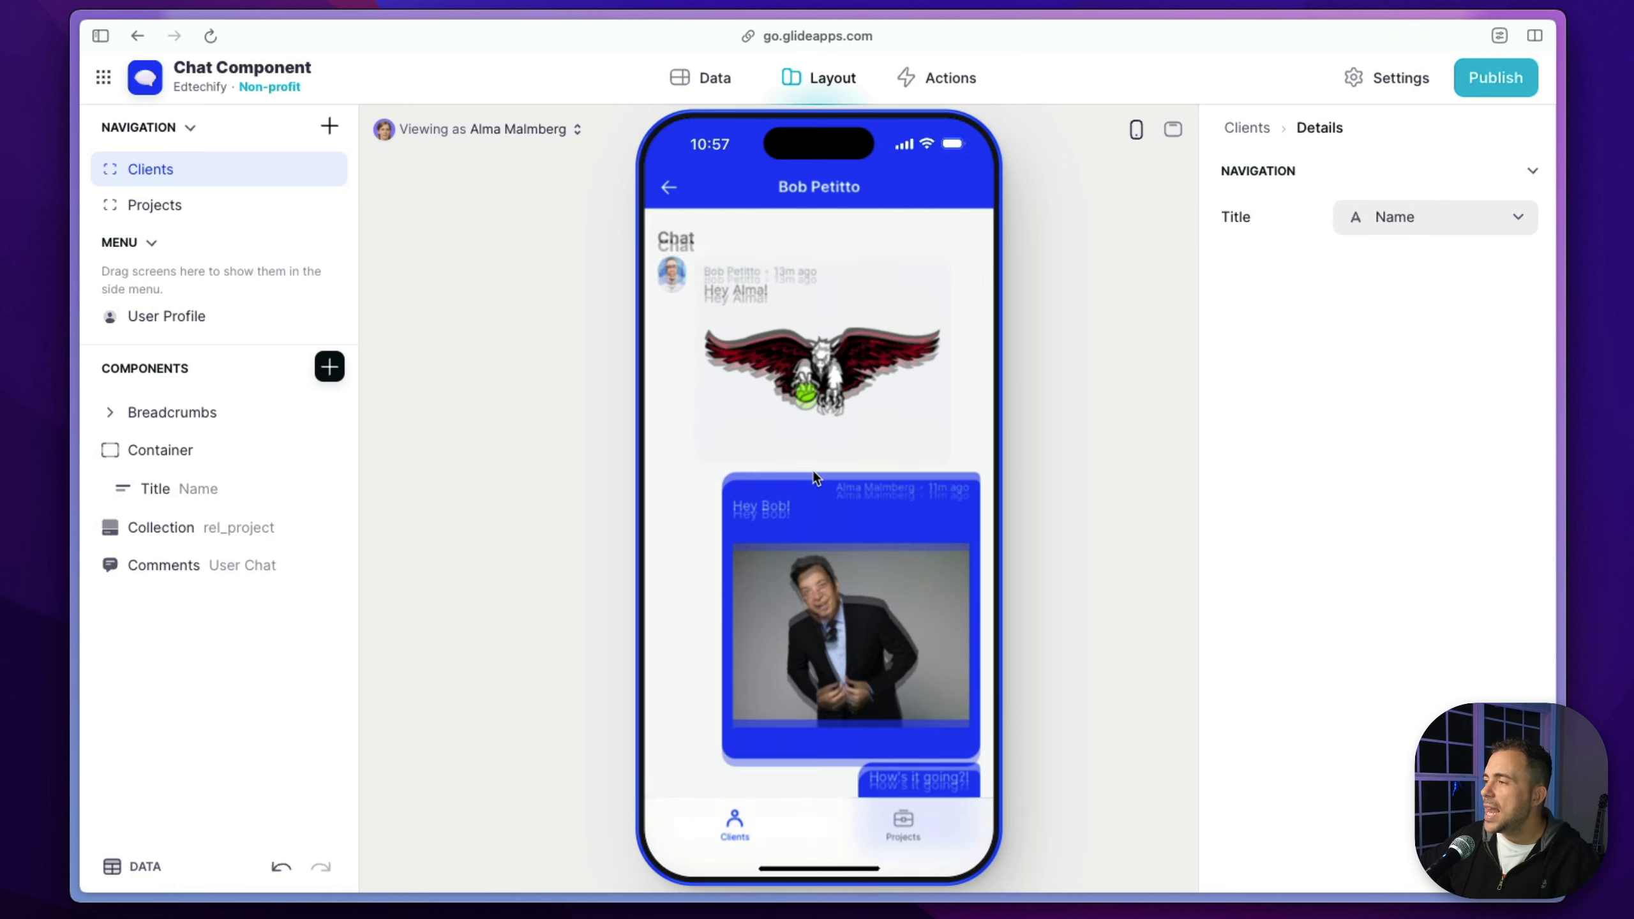
scroll(812, 468, "down", 2)
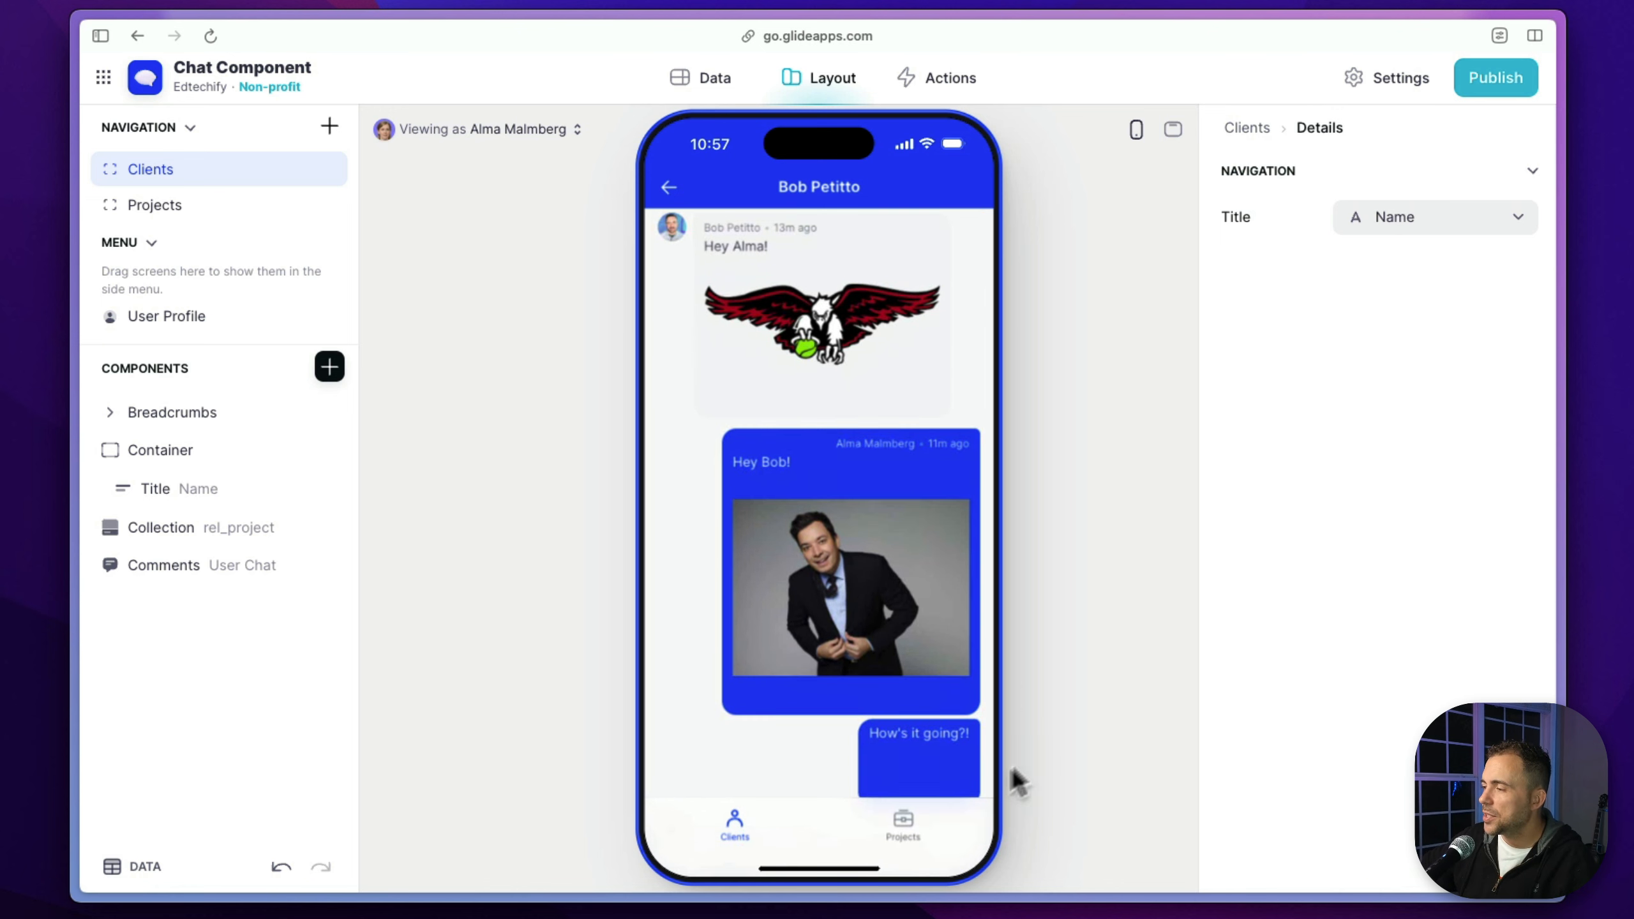
scroll(882, 707, "down", 2)
scroll(892, 743, "down", 3)
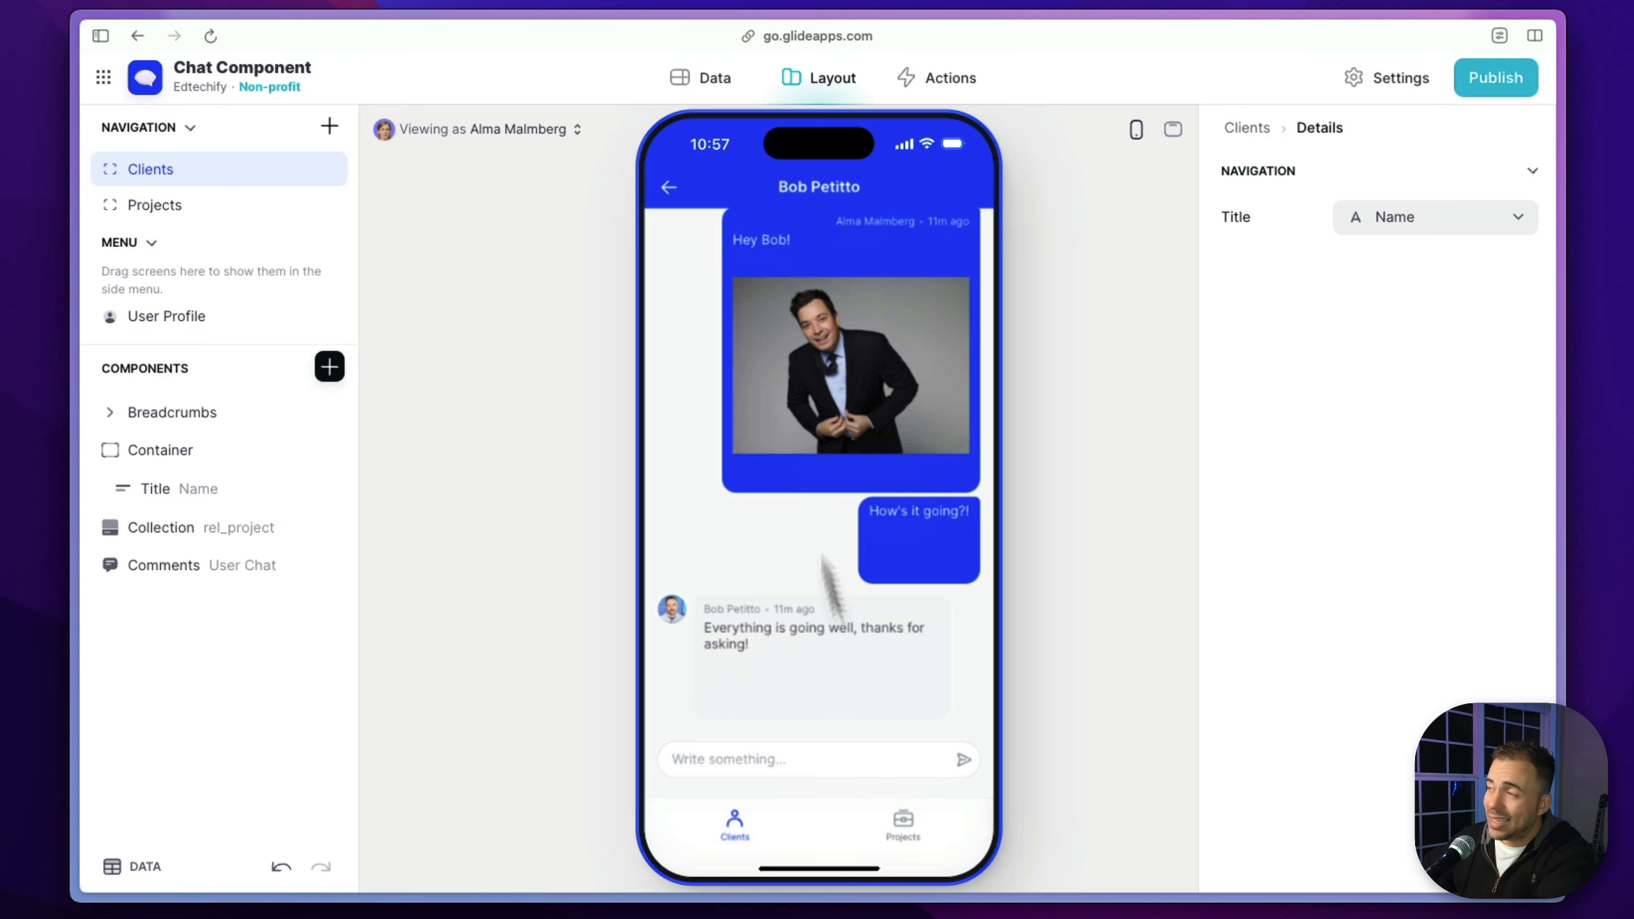
Add a column named ifContent to the User Chat table with the type If → Then → Else
left_click(716, 78)
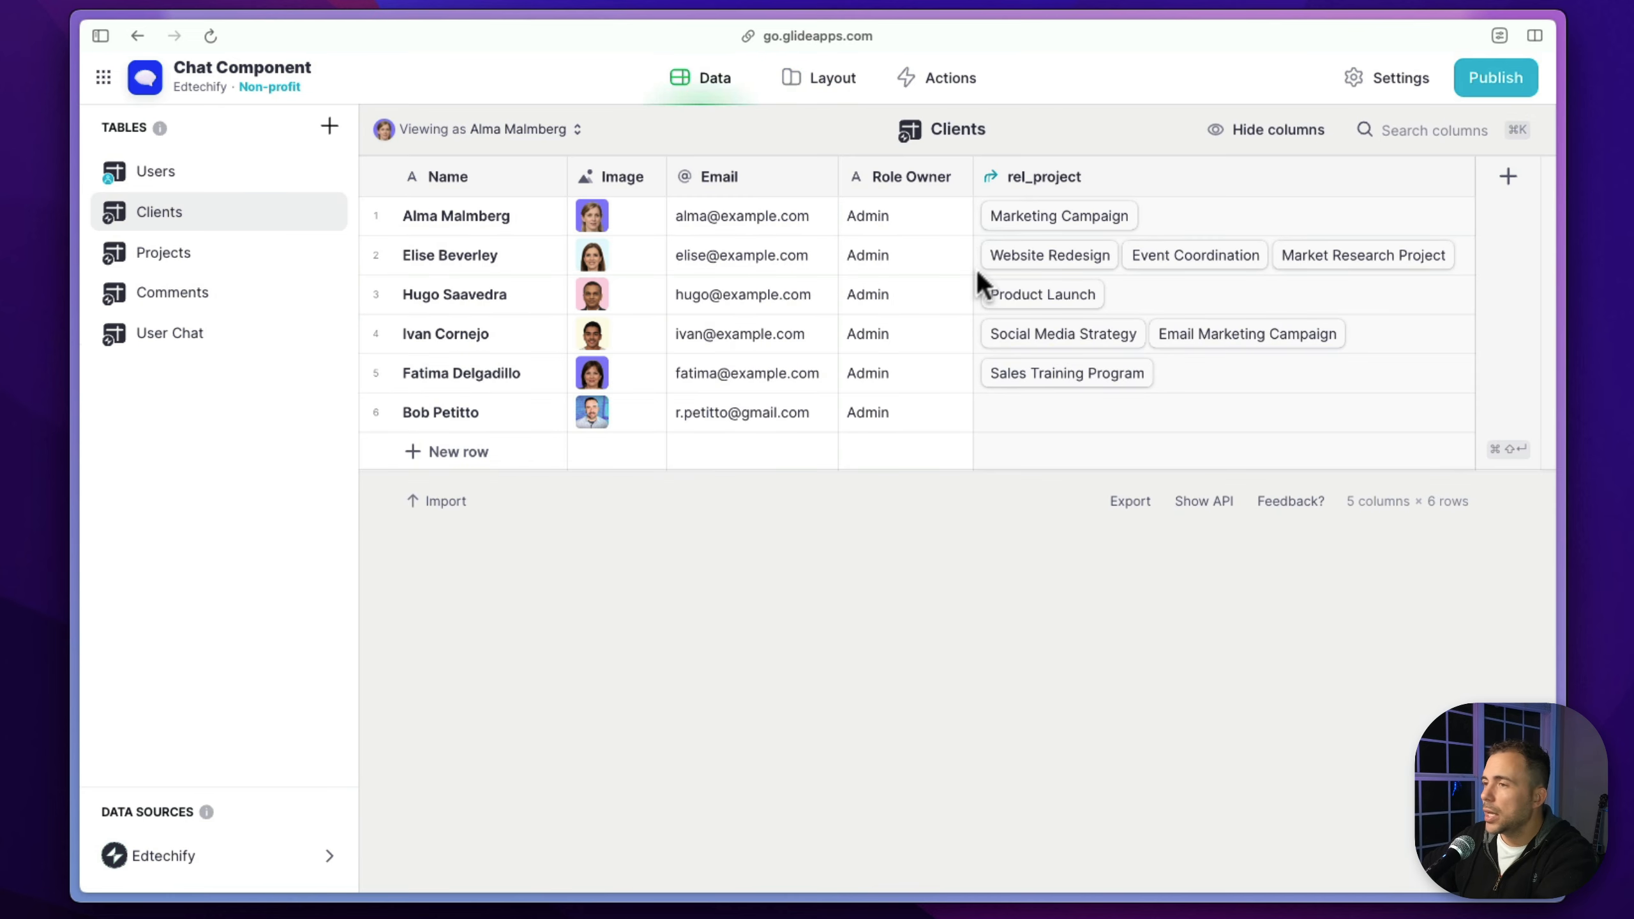
left_click(180, 298)
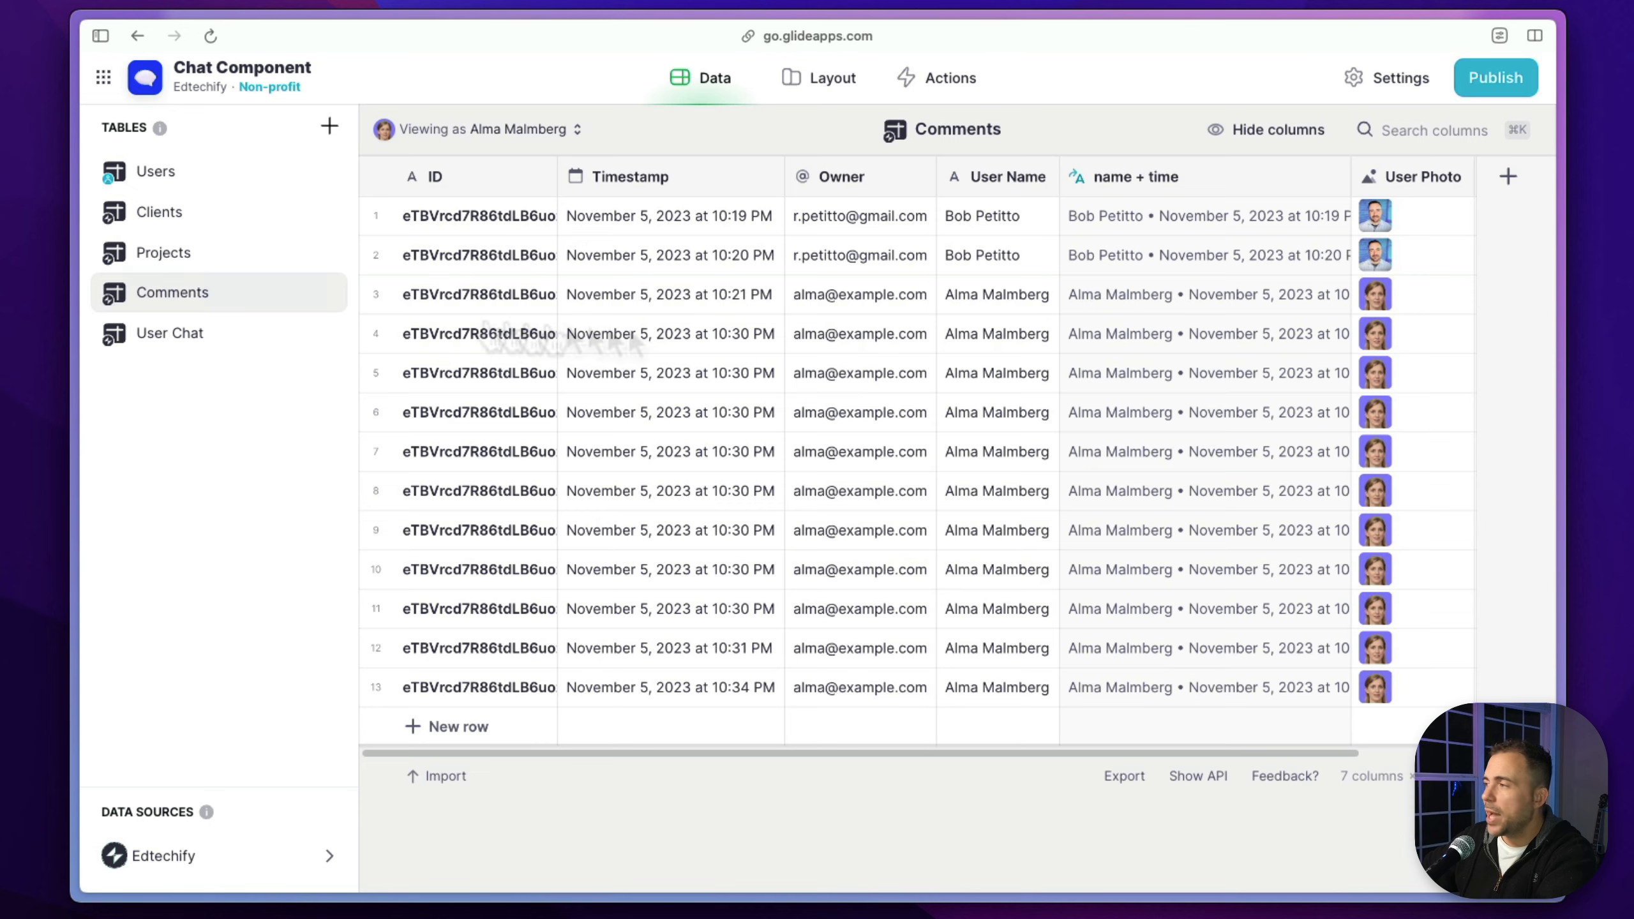
scroll(778, 354, "right", 5)
left_click(170, 333)
scroll(920, 333, "right", 5)
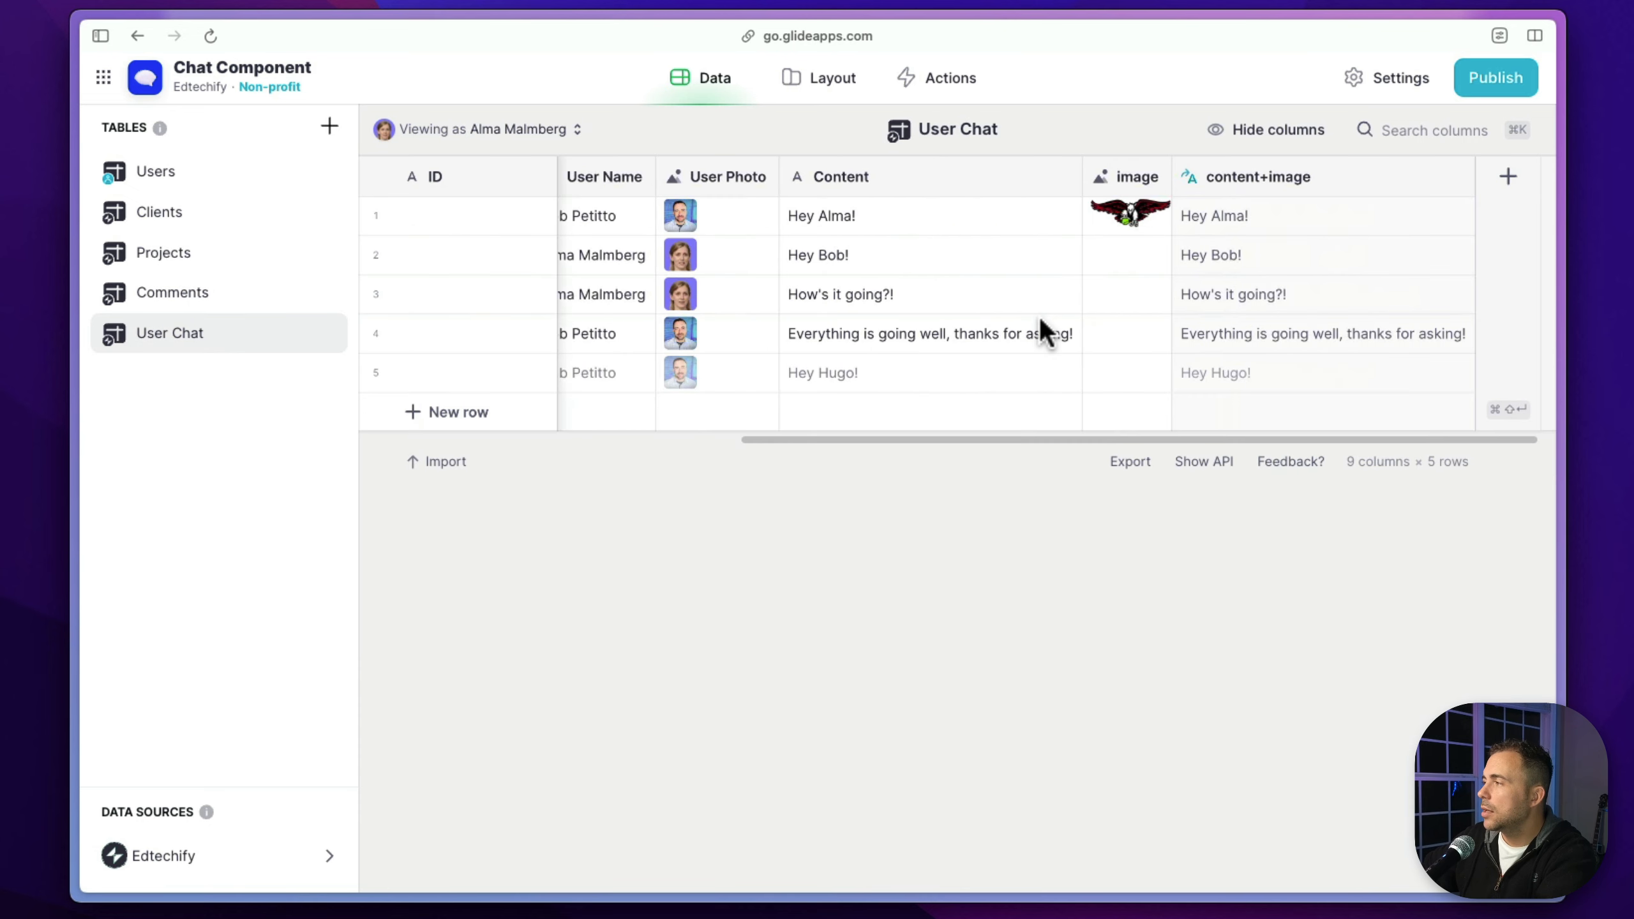
left_click(1510, 176)
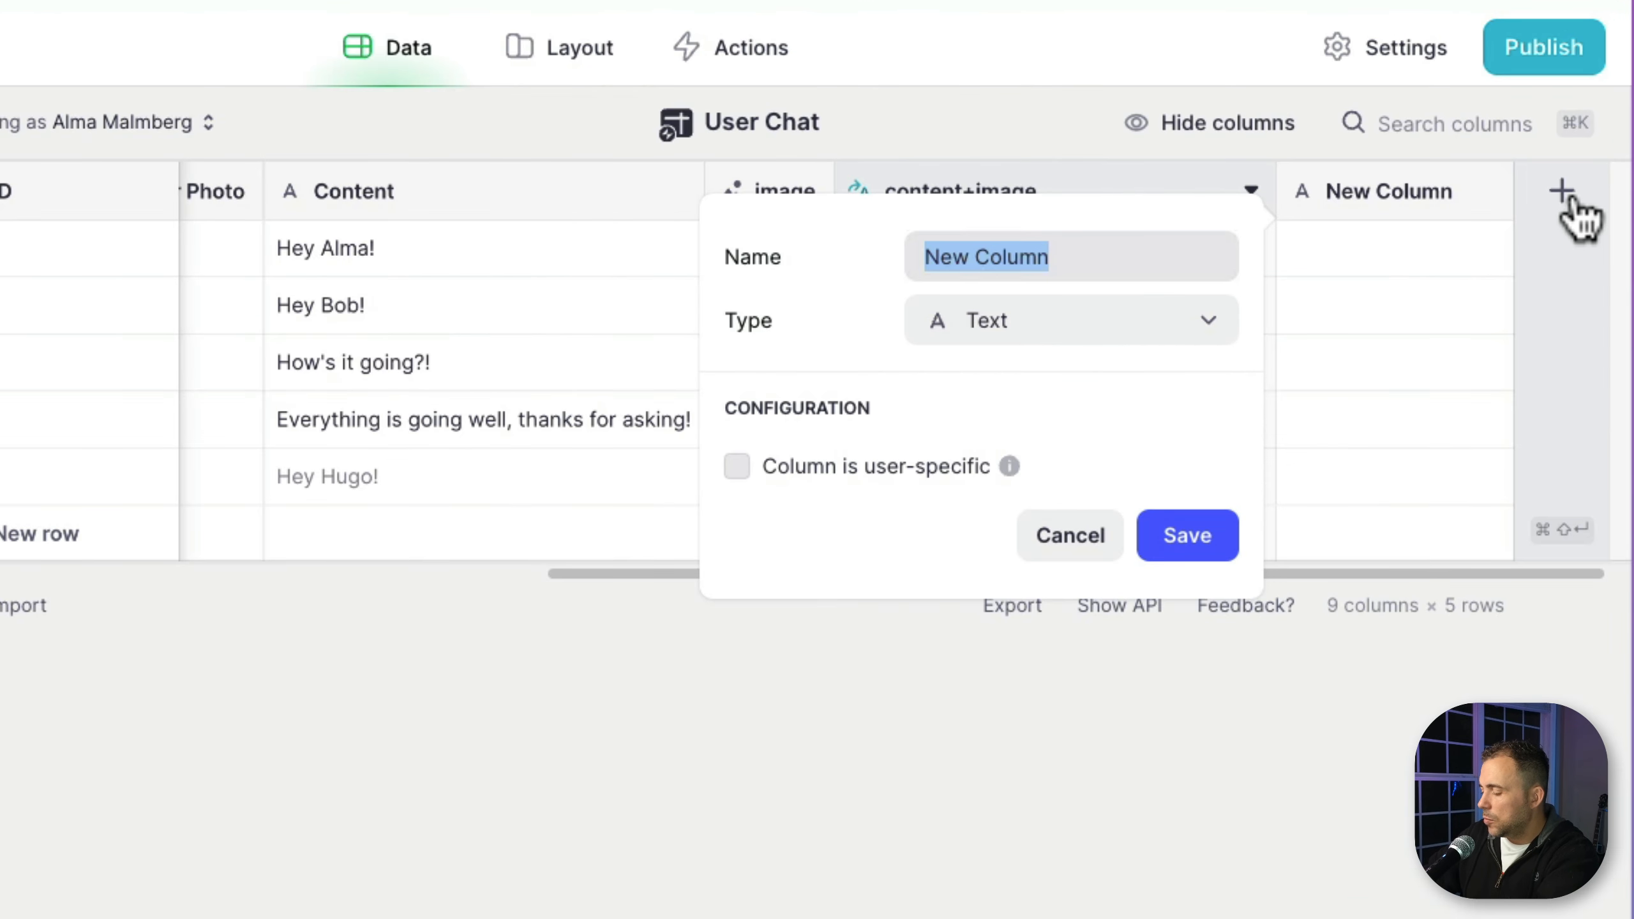
type("ifContent")
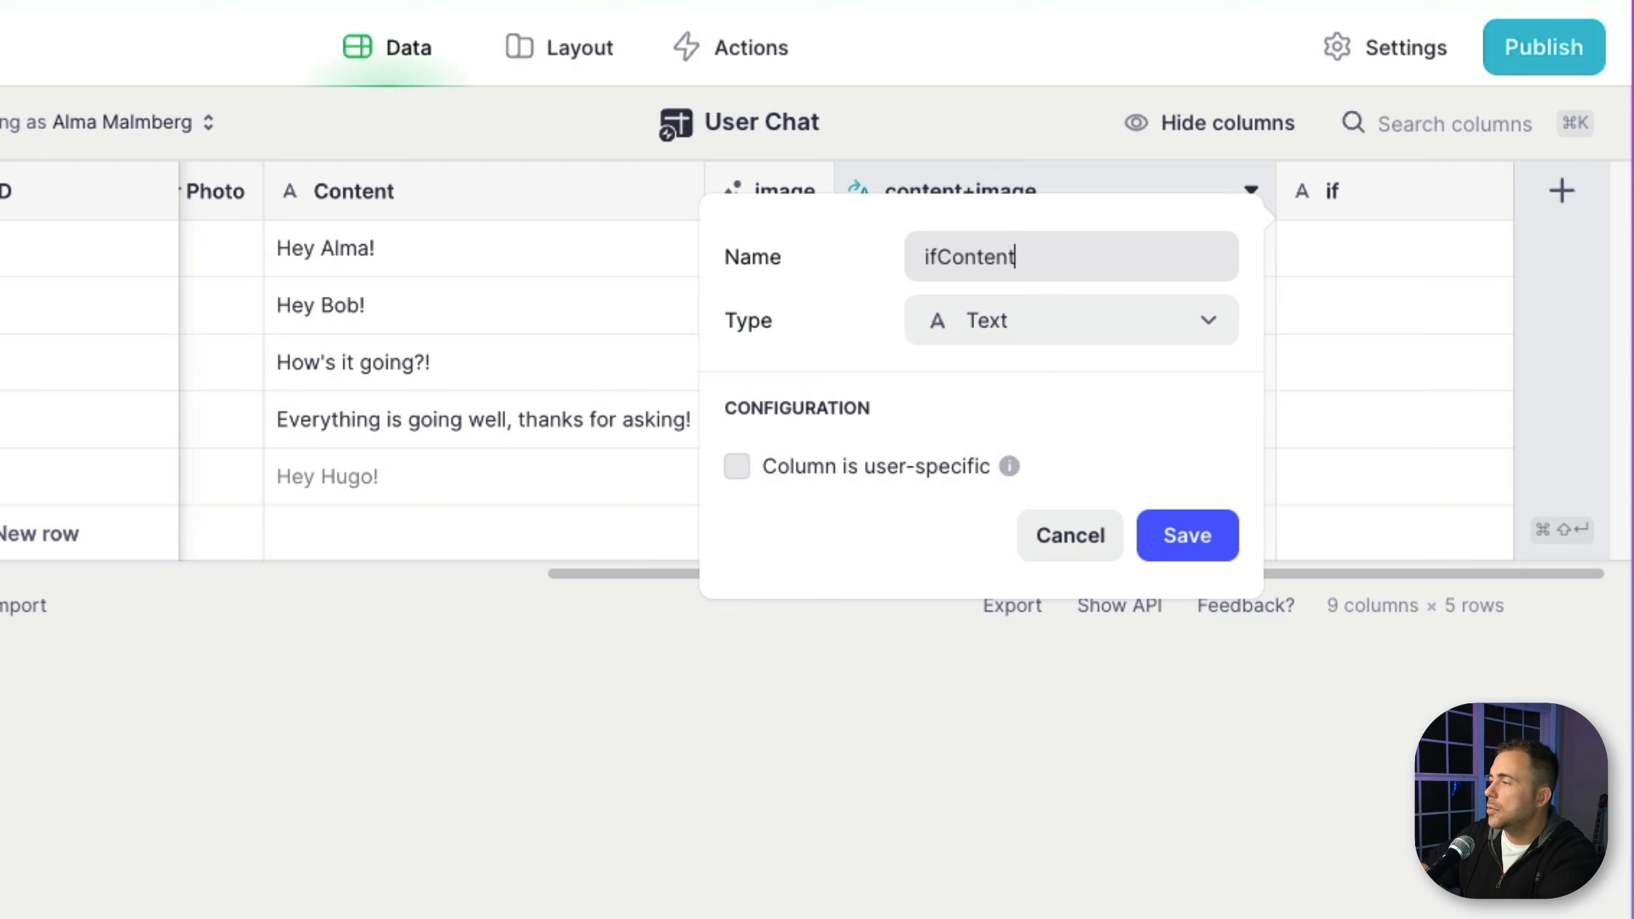
left_click(1061, 320)
type("if")
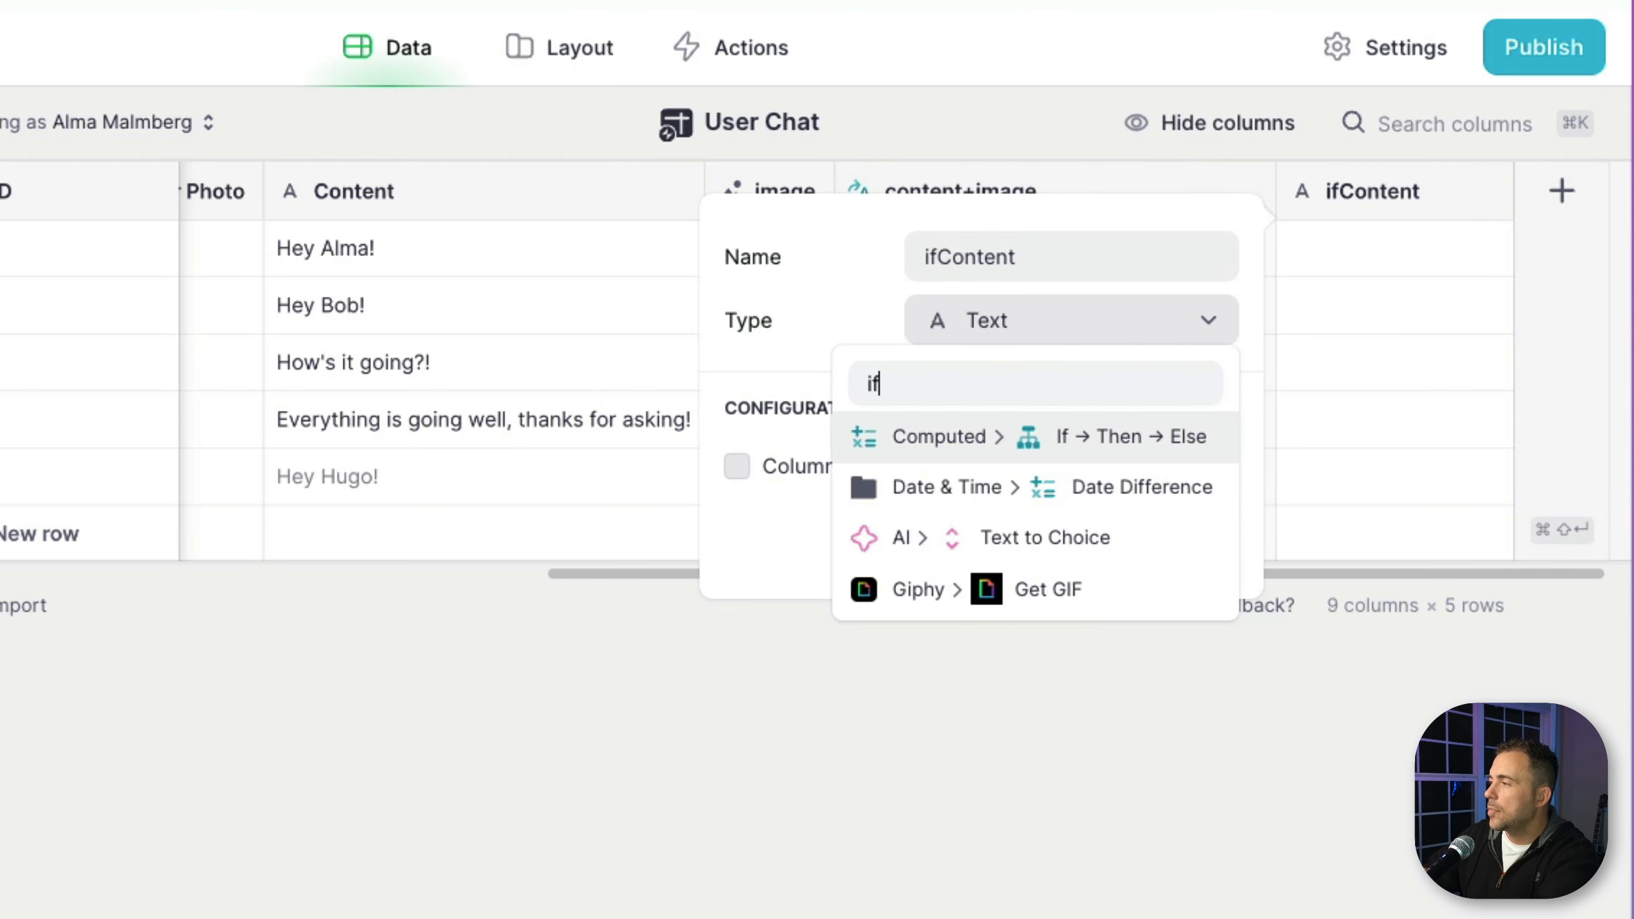
left_click(976, 451)
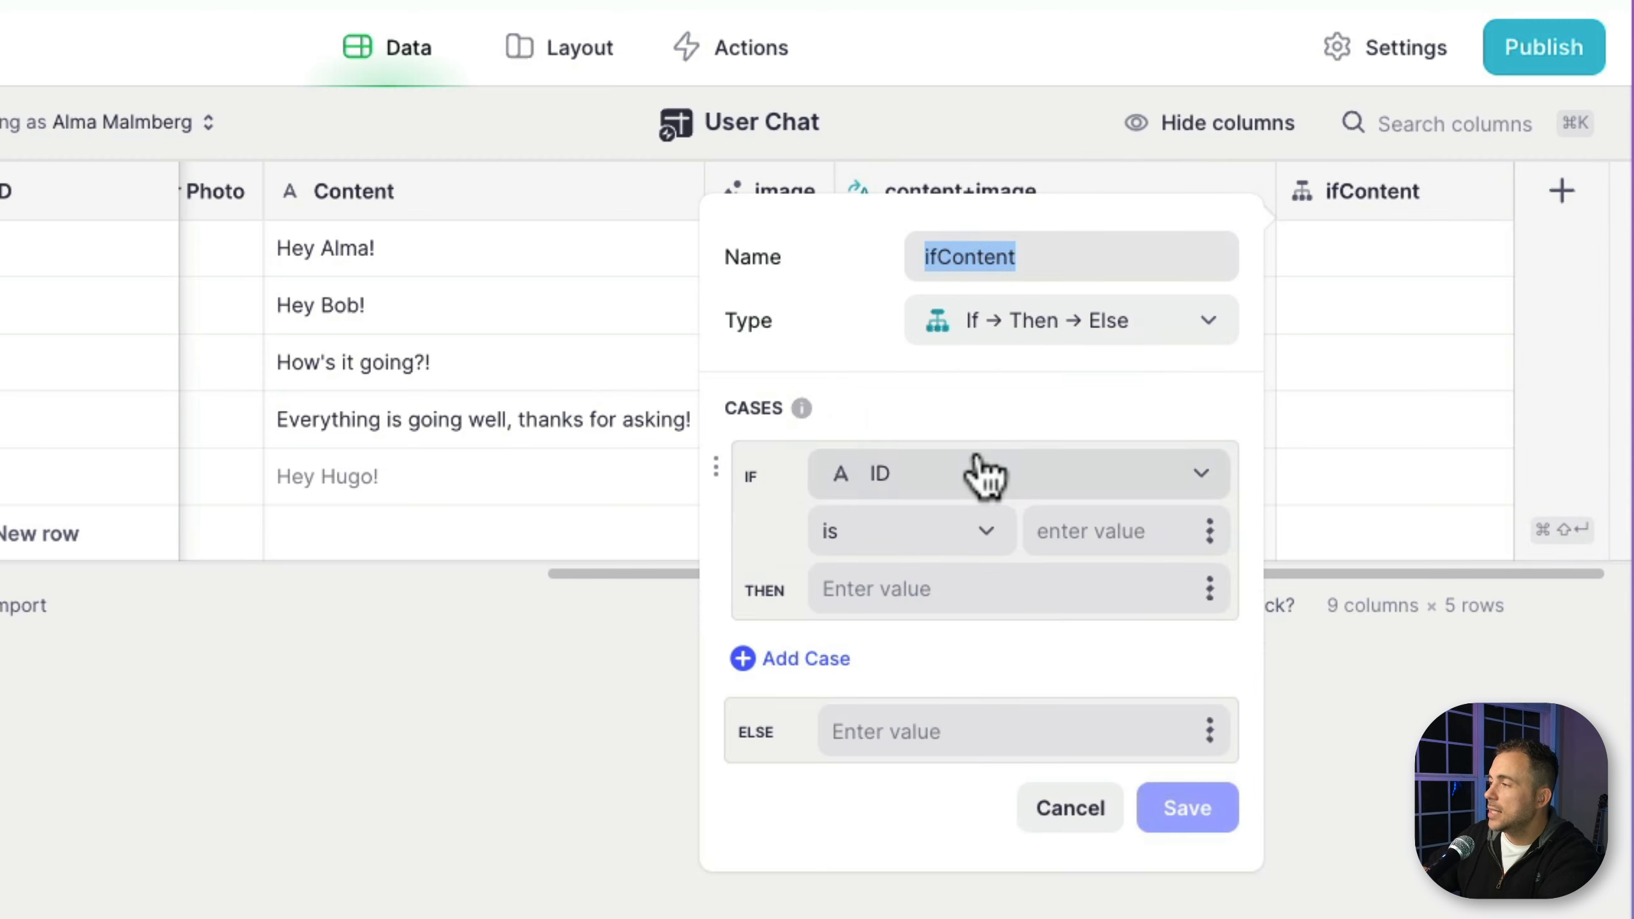
Define the ifContent case so that when the image column is empty, it returns the Content column
left_click(939, 486)
left_click(920, 917)
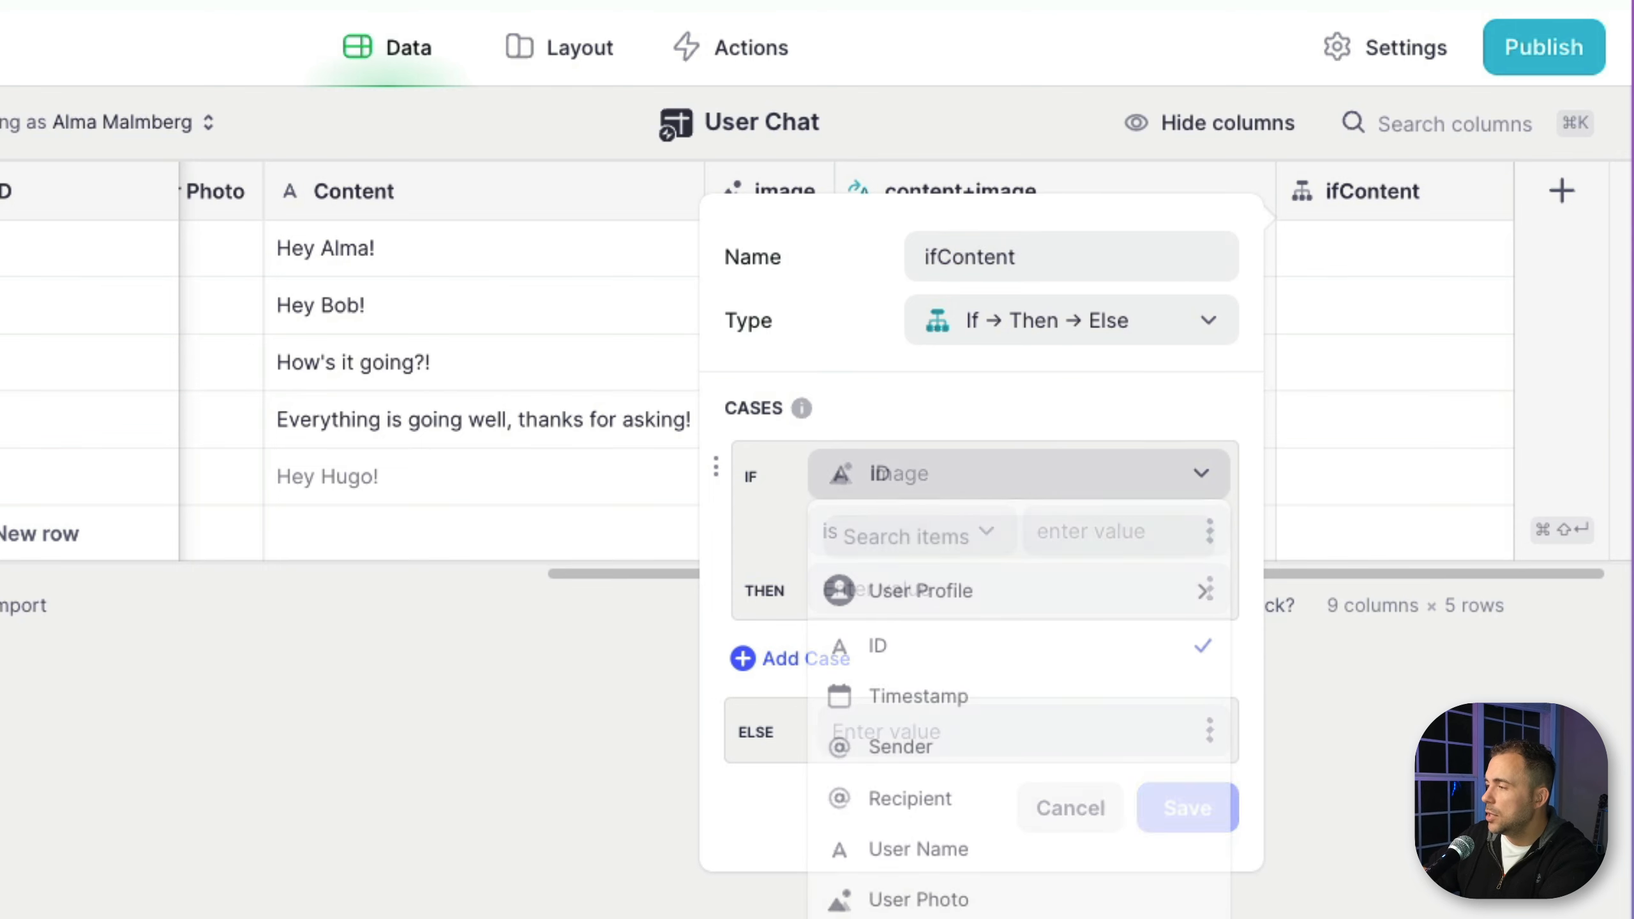
left_click(894, 534)
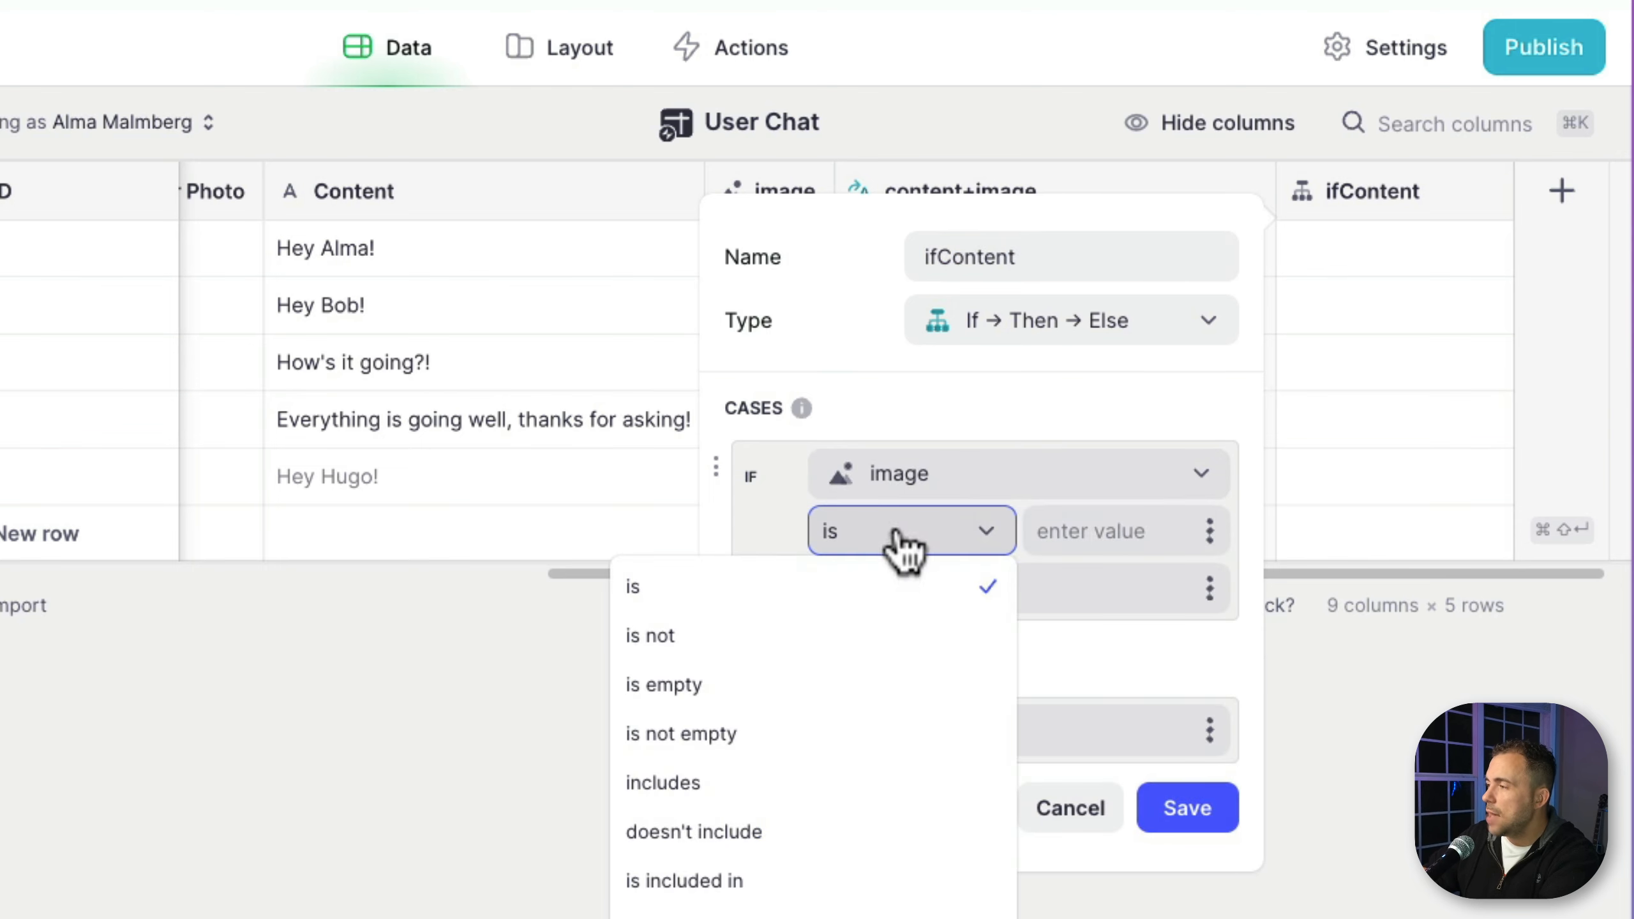
left_click(849, 688)
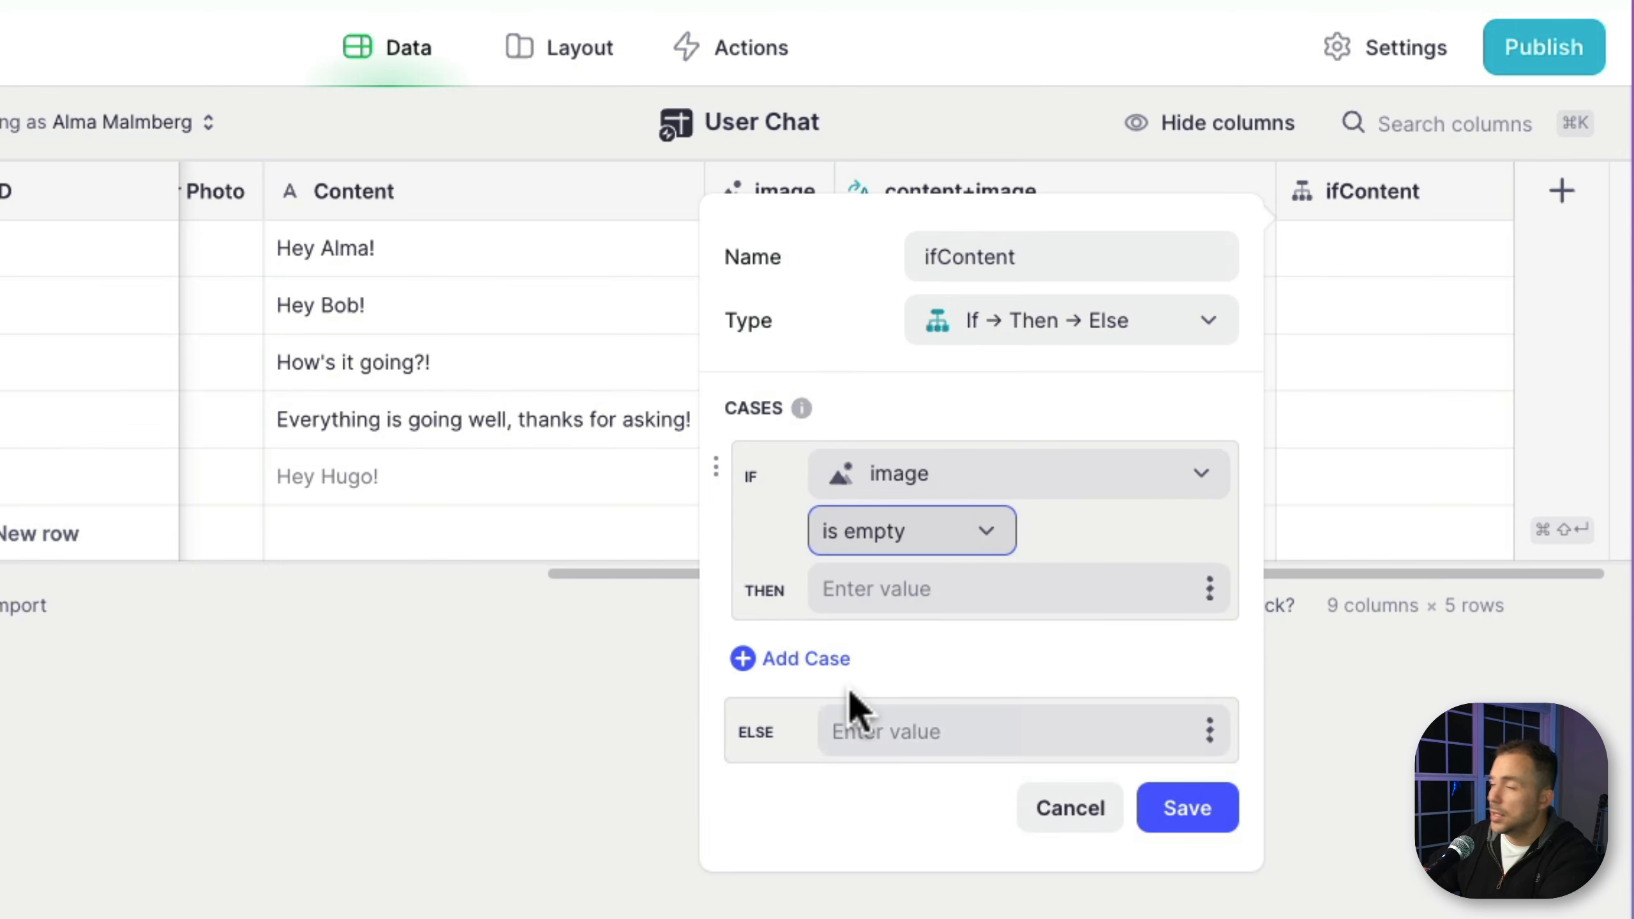
left_click(1209, 591)
left_click(913, 918)
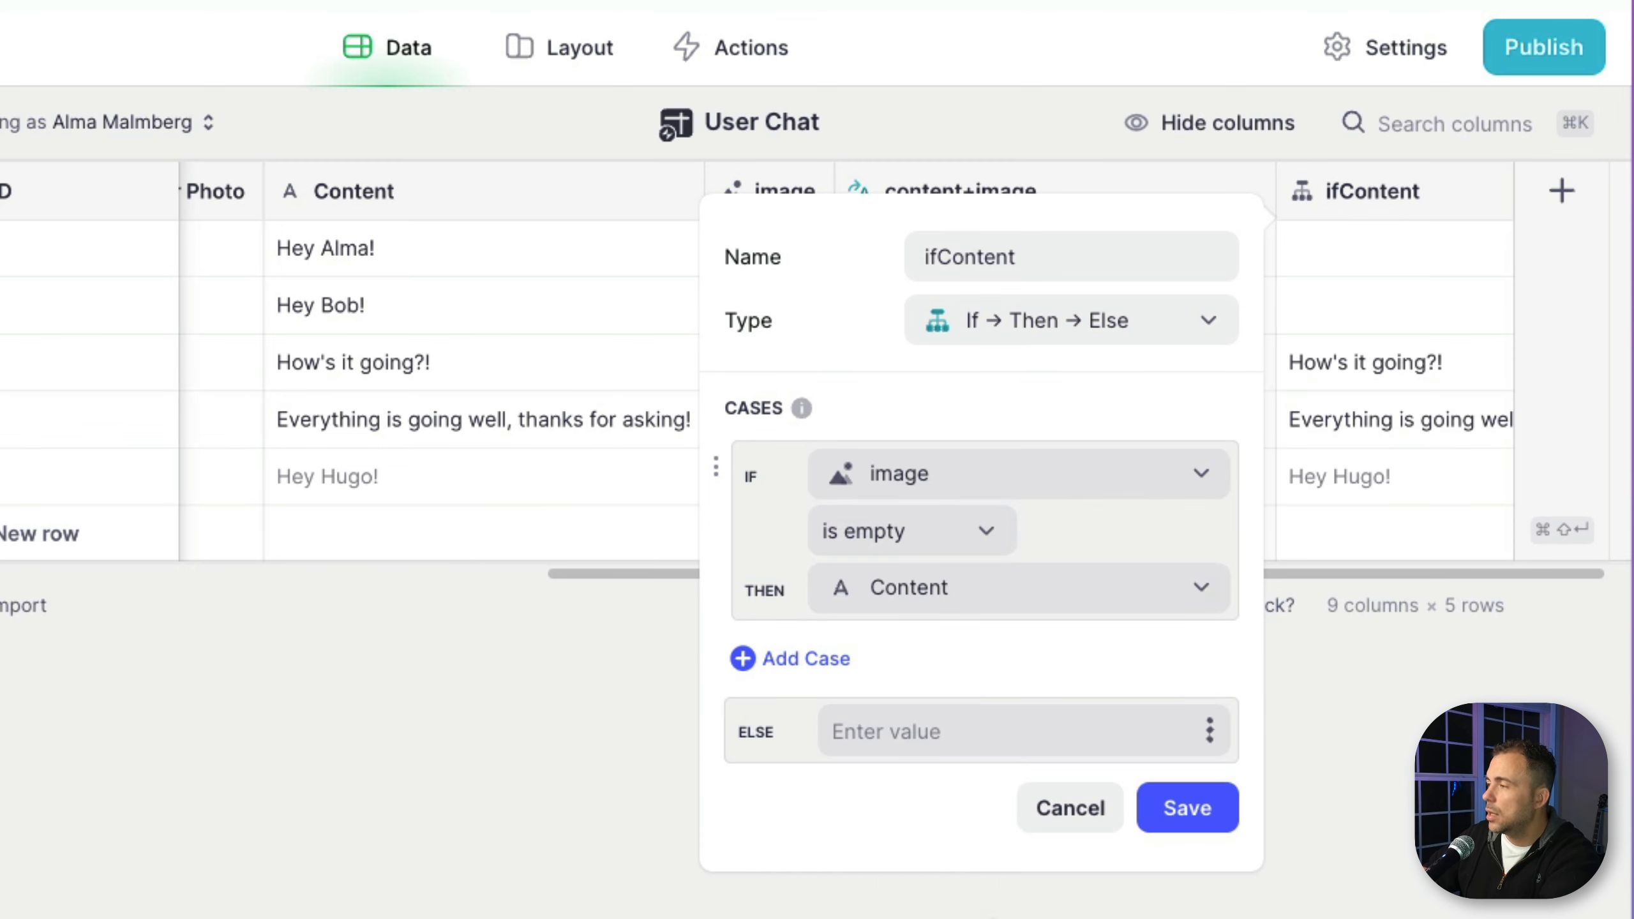
Set the ifContent fallback result to the content+image column and save the column
left_click(1209, 732)
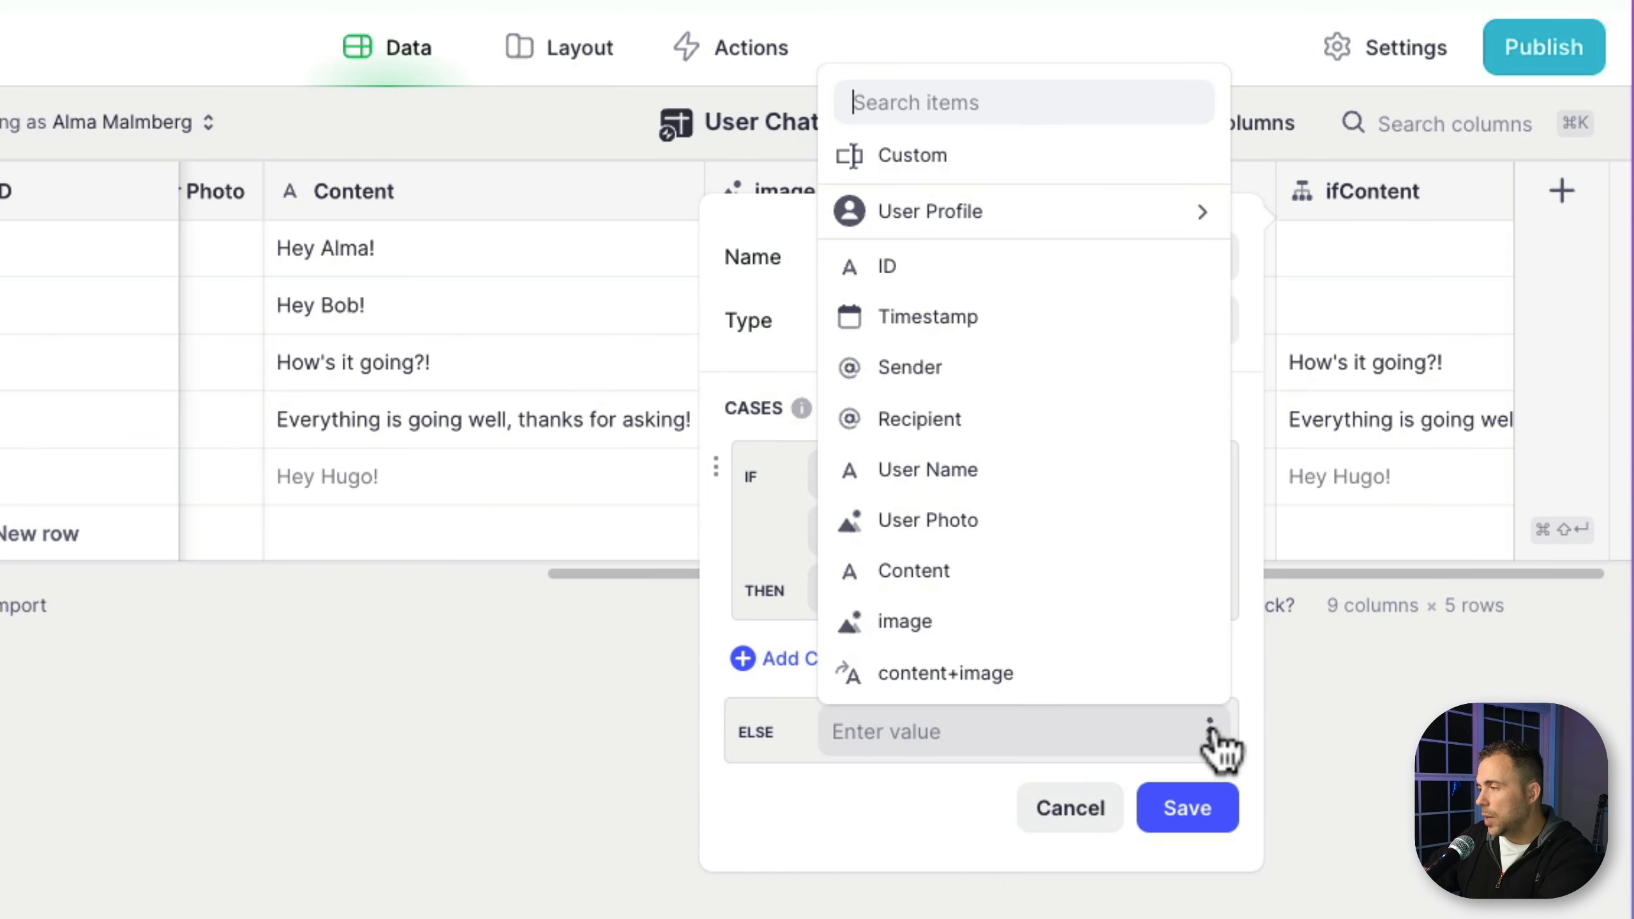
left_click(1061, 676)
left_click(1202, 813)
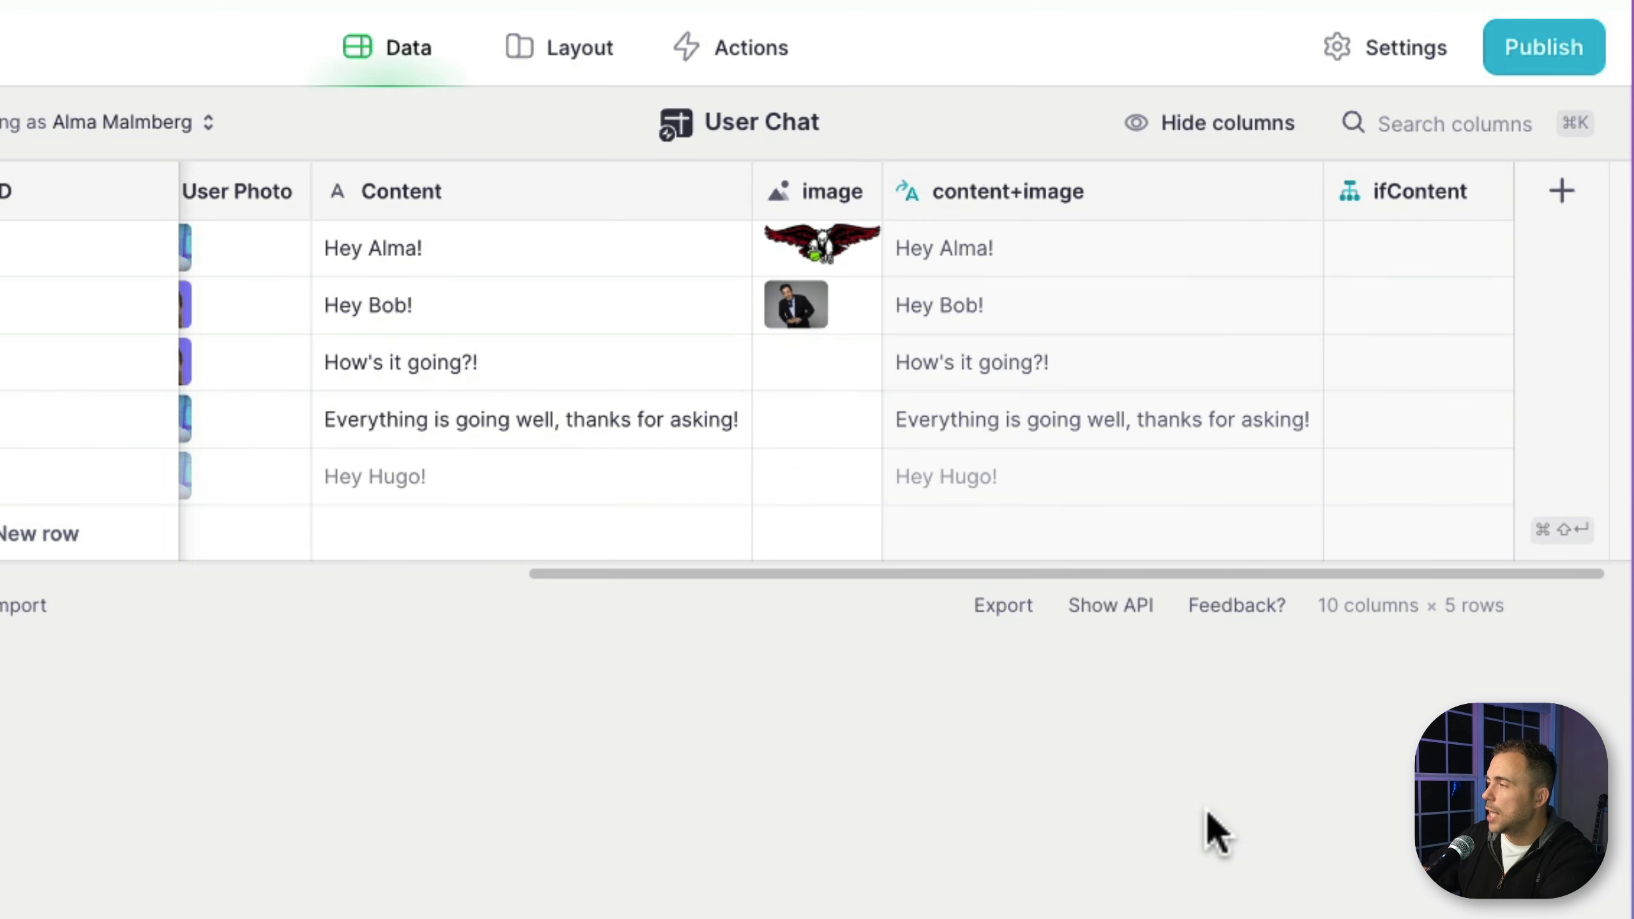
In the layout, set the Chat component's displayed text to the ifContent column on the client details screen
left_click(545, 51)
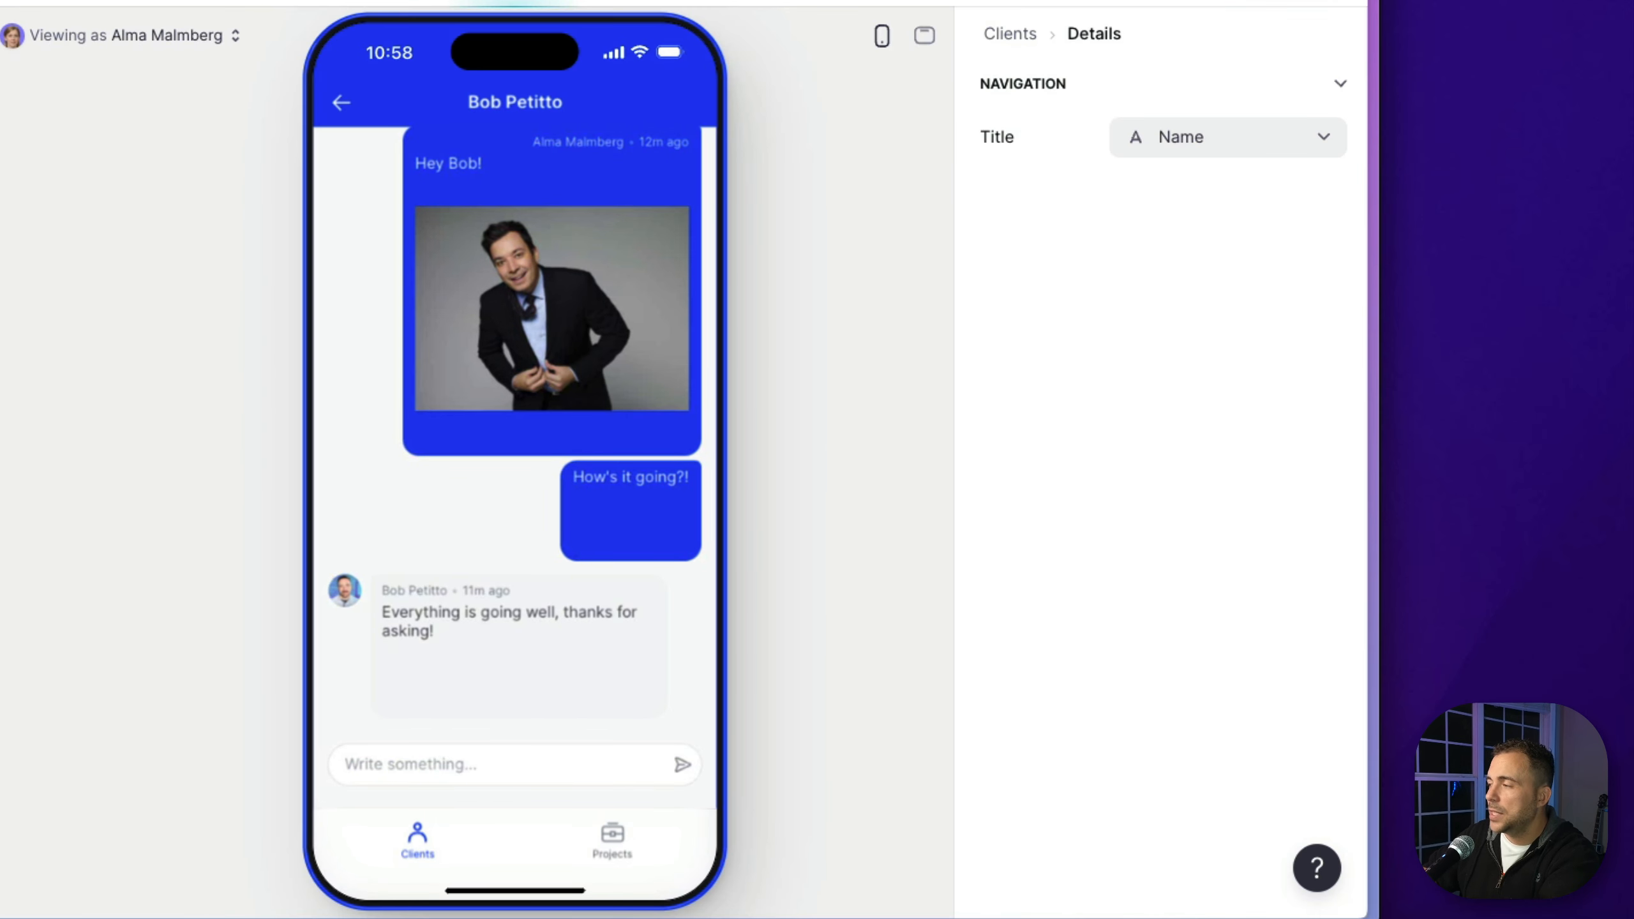
left_click(4, 509)
scroll(1158, 792, "down", 3)
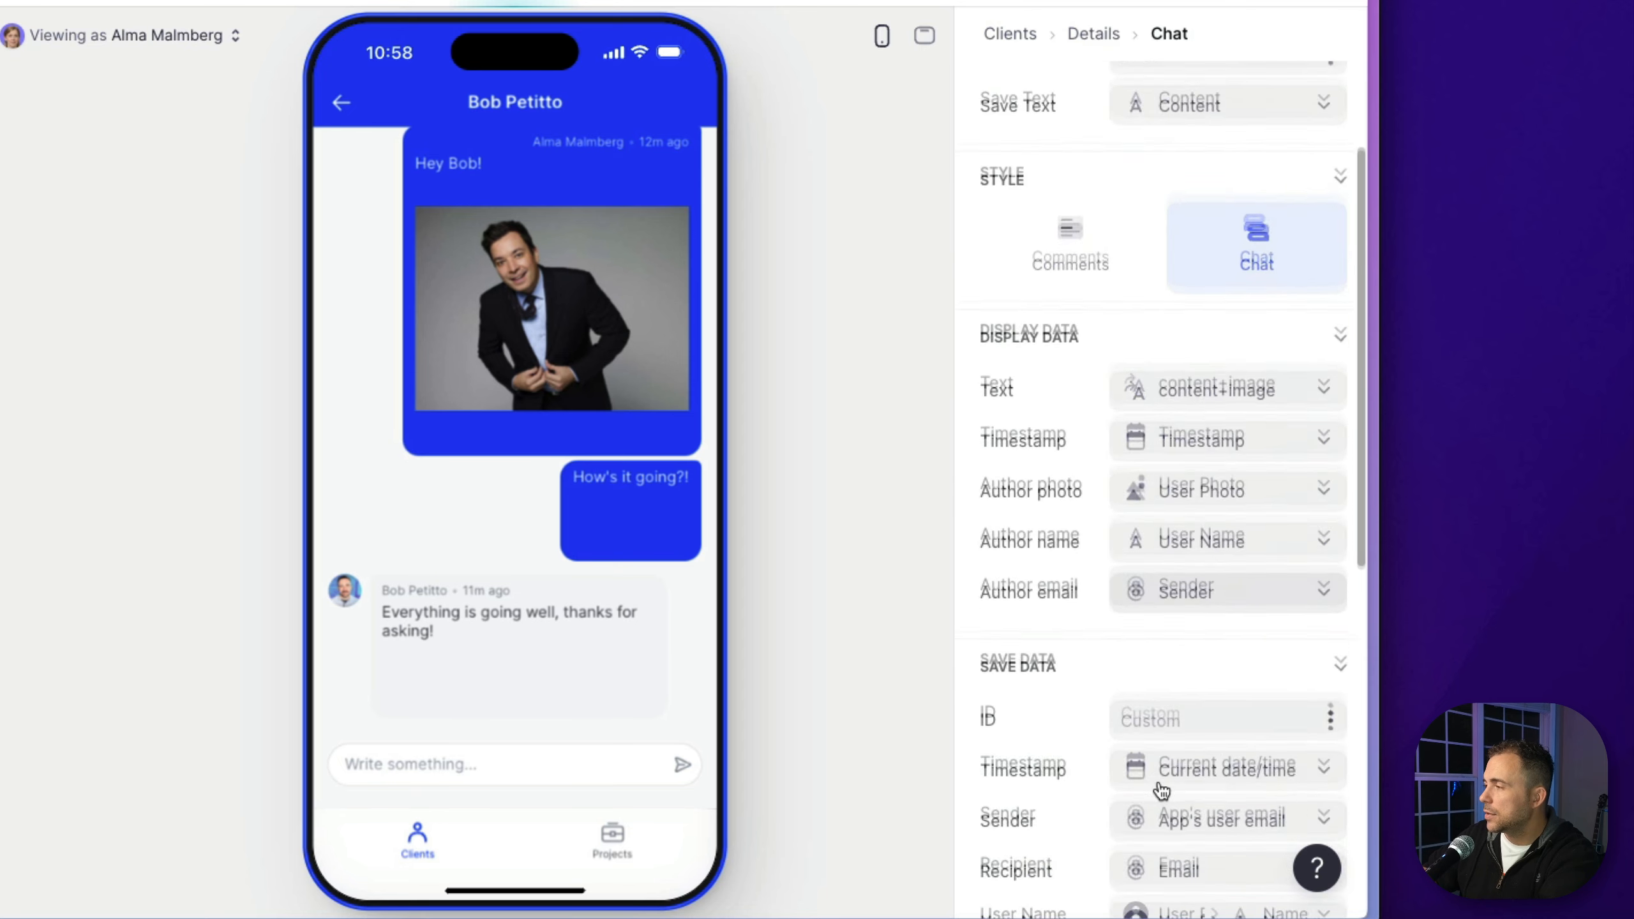
left_click(1197, 356)
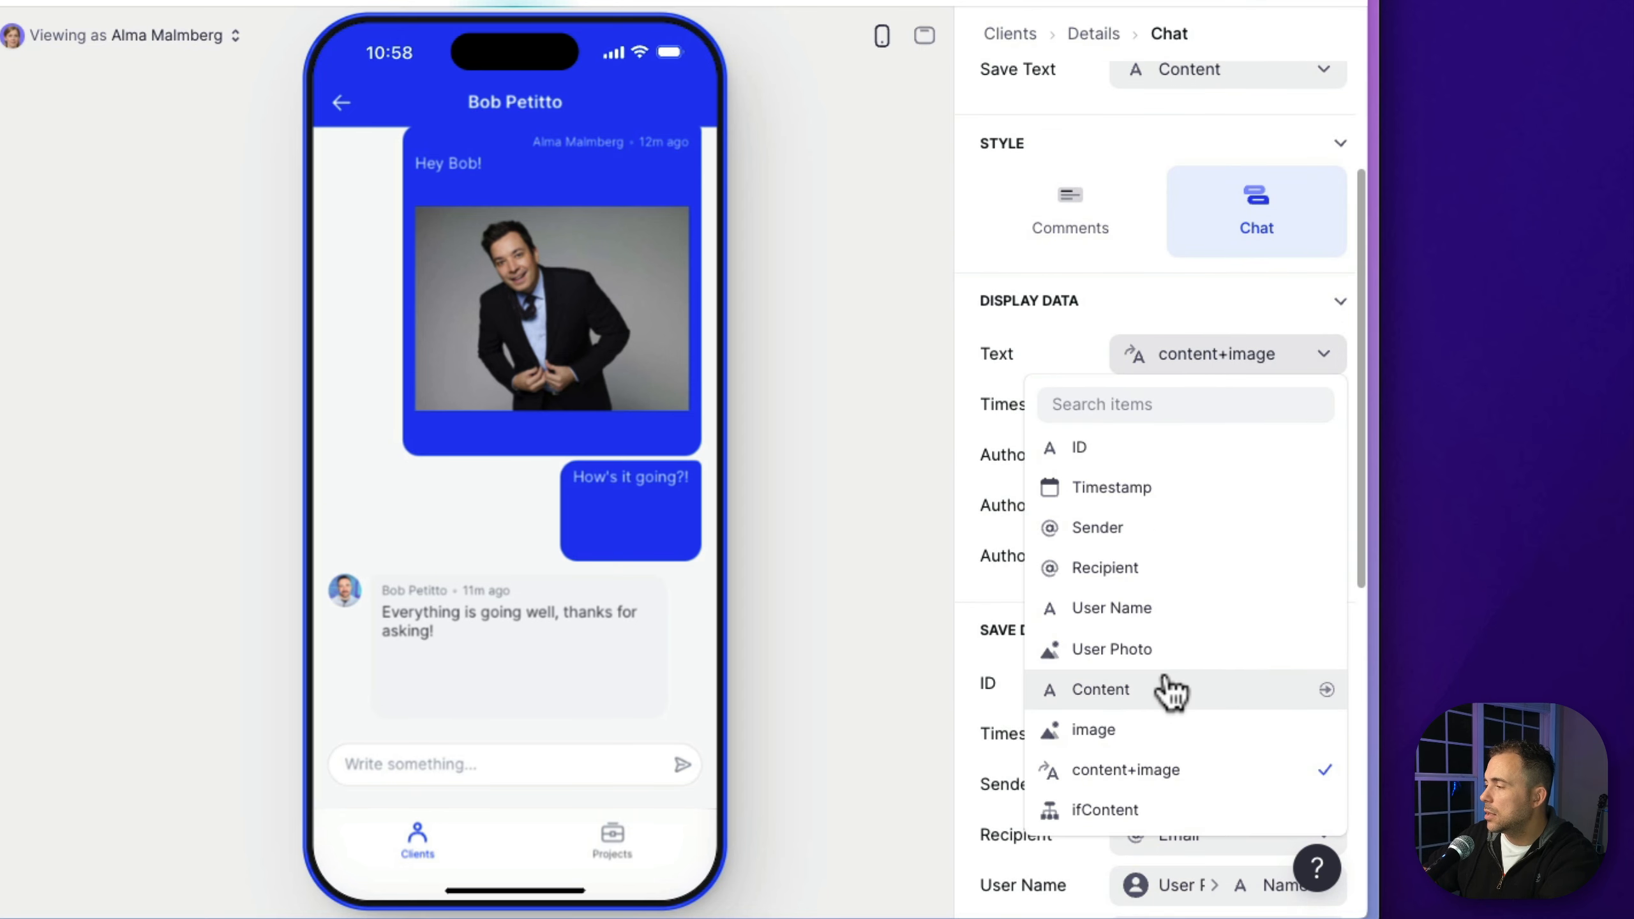
left_click(1151, 811)
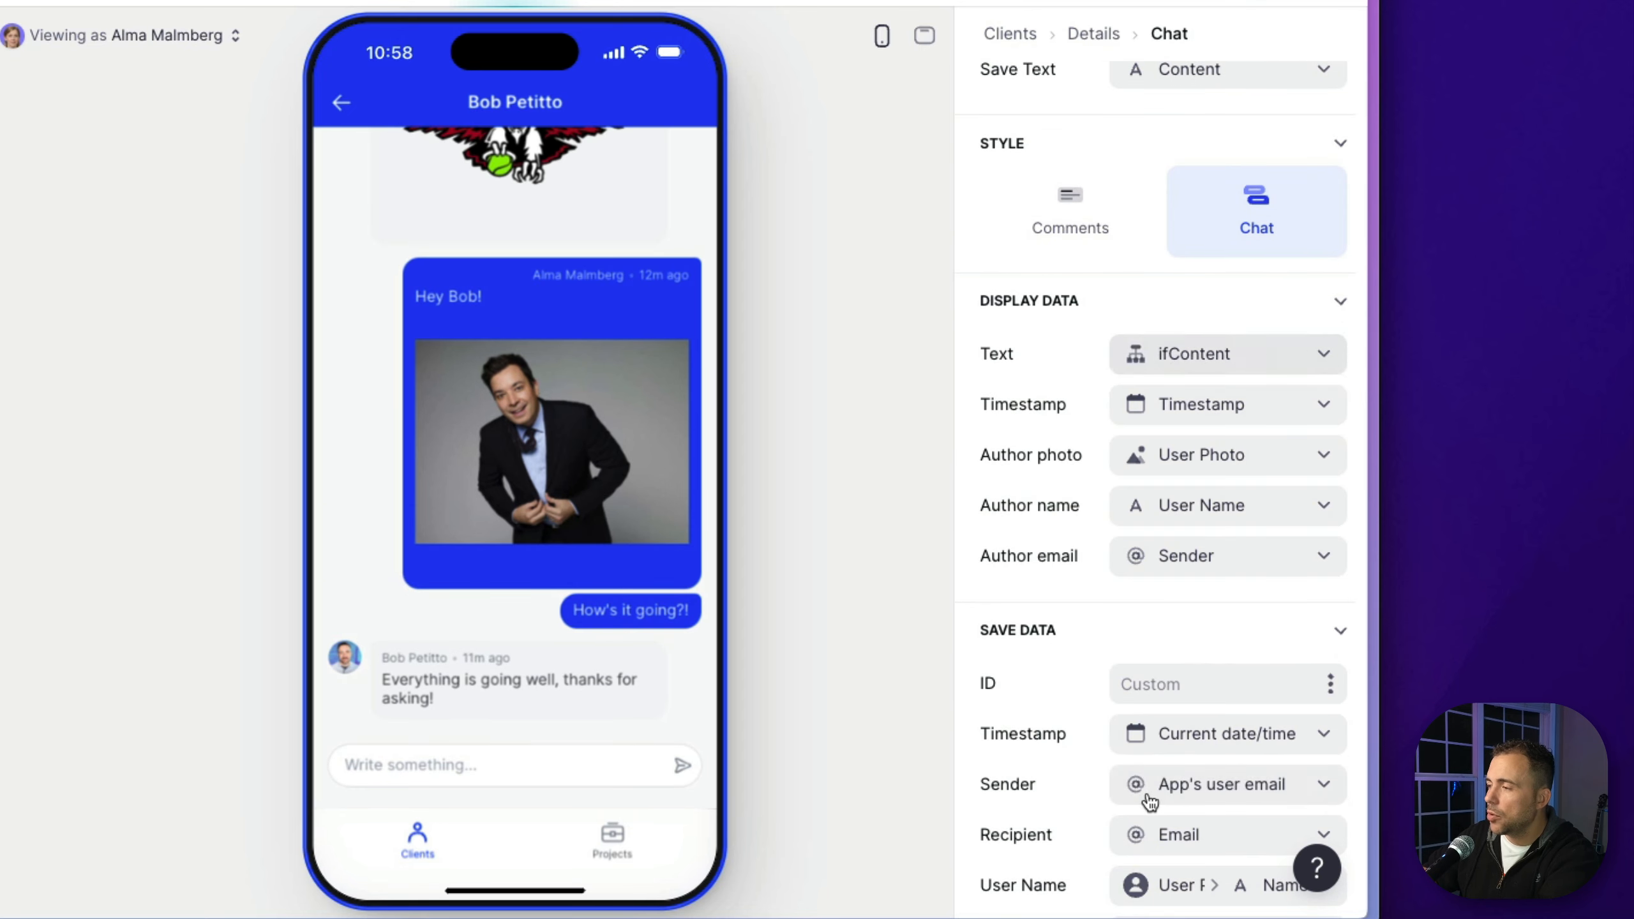